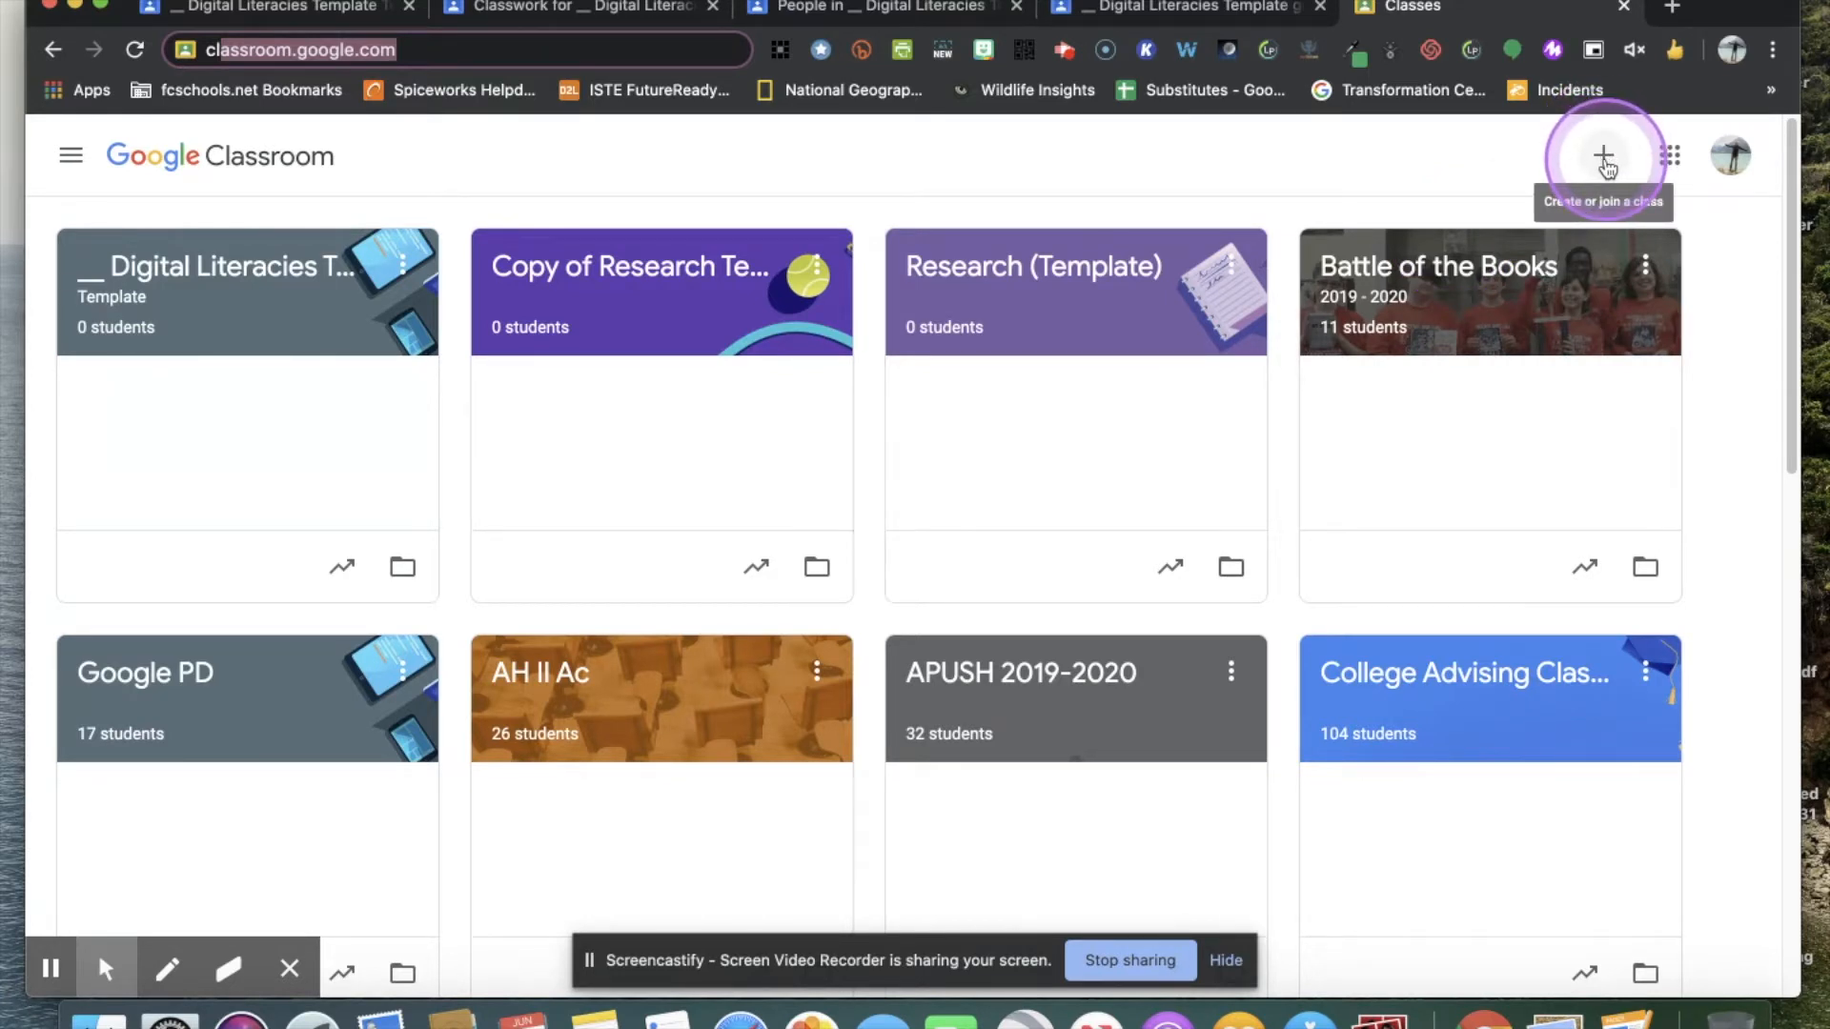
{"action": "left_click", "coordinate": [1605, 162]}
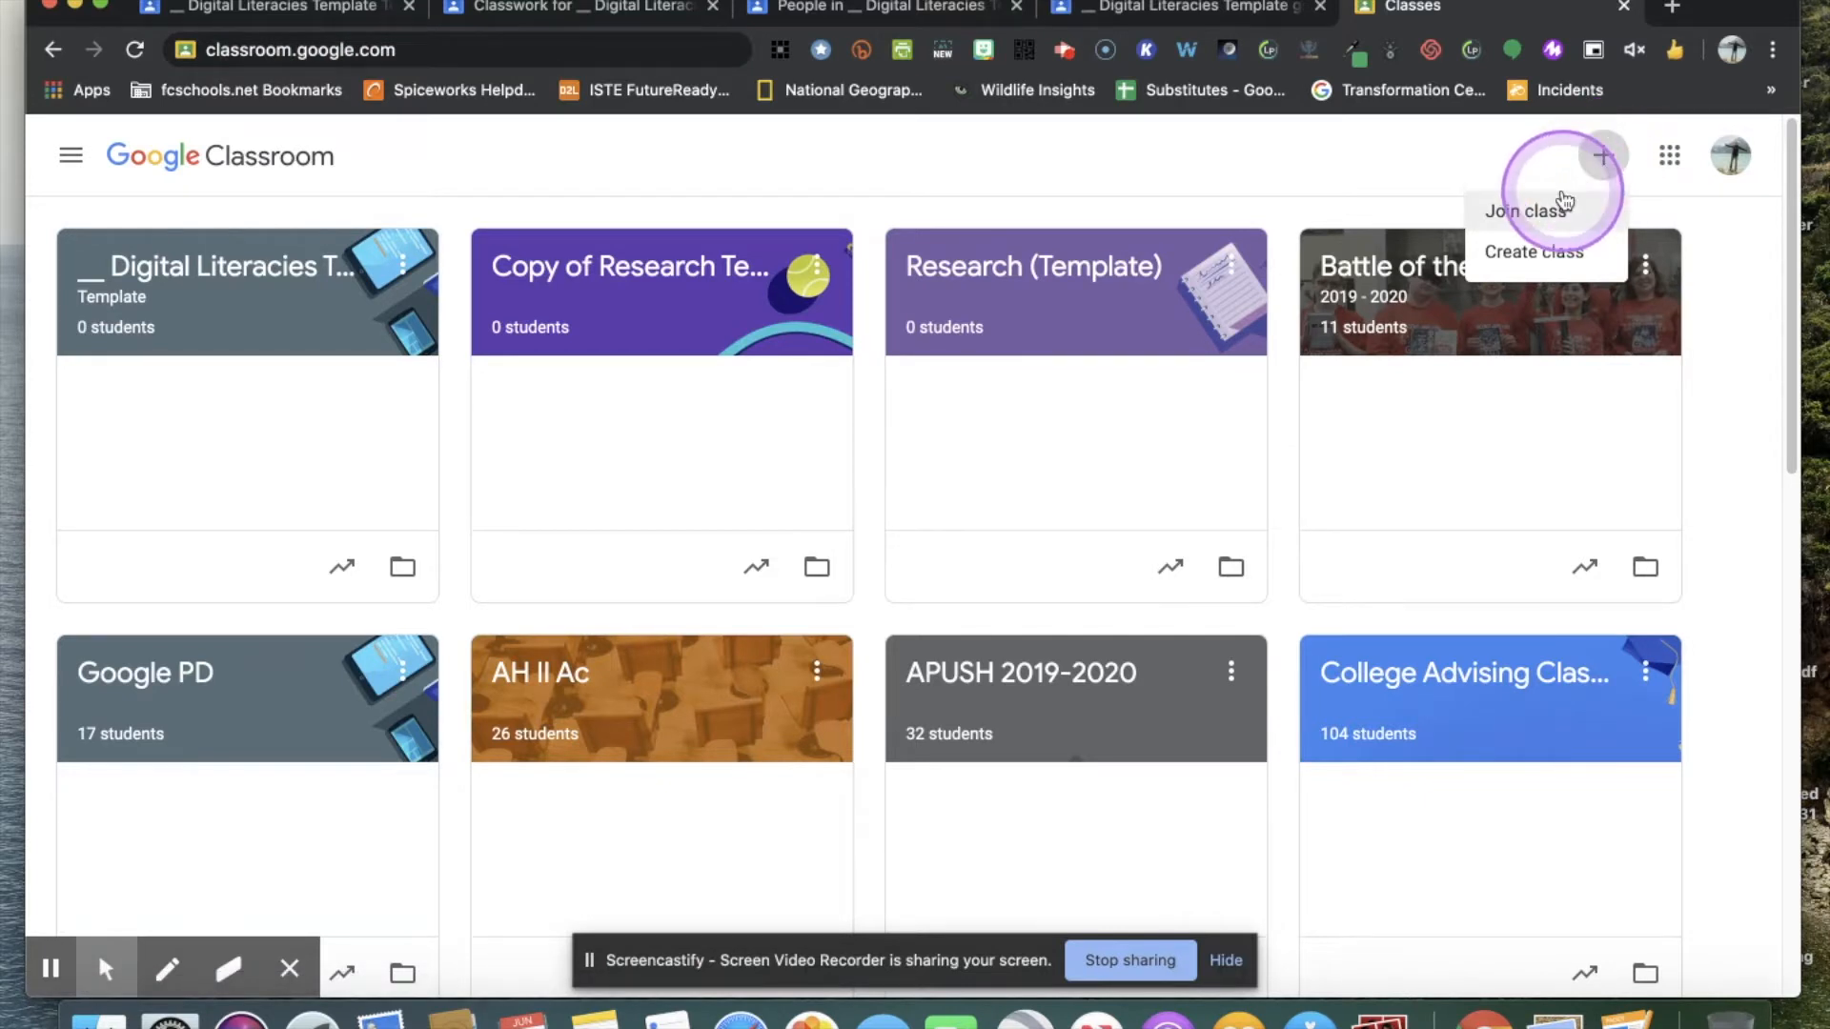
{"action": "left_click", "coordinate": [1525, 254]}
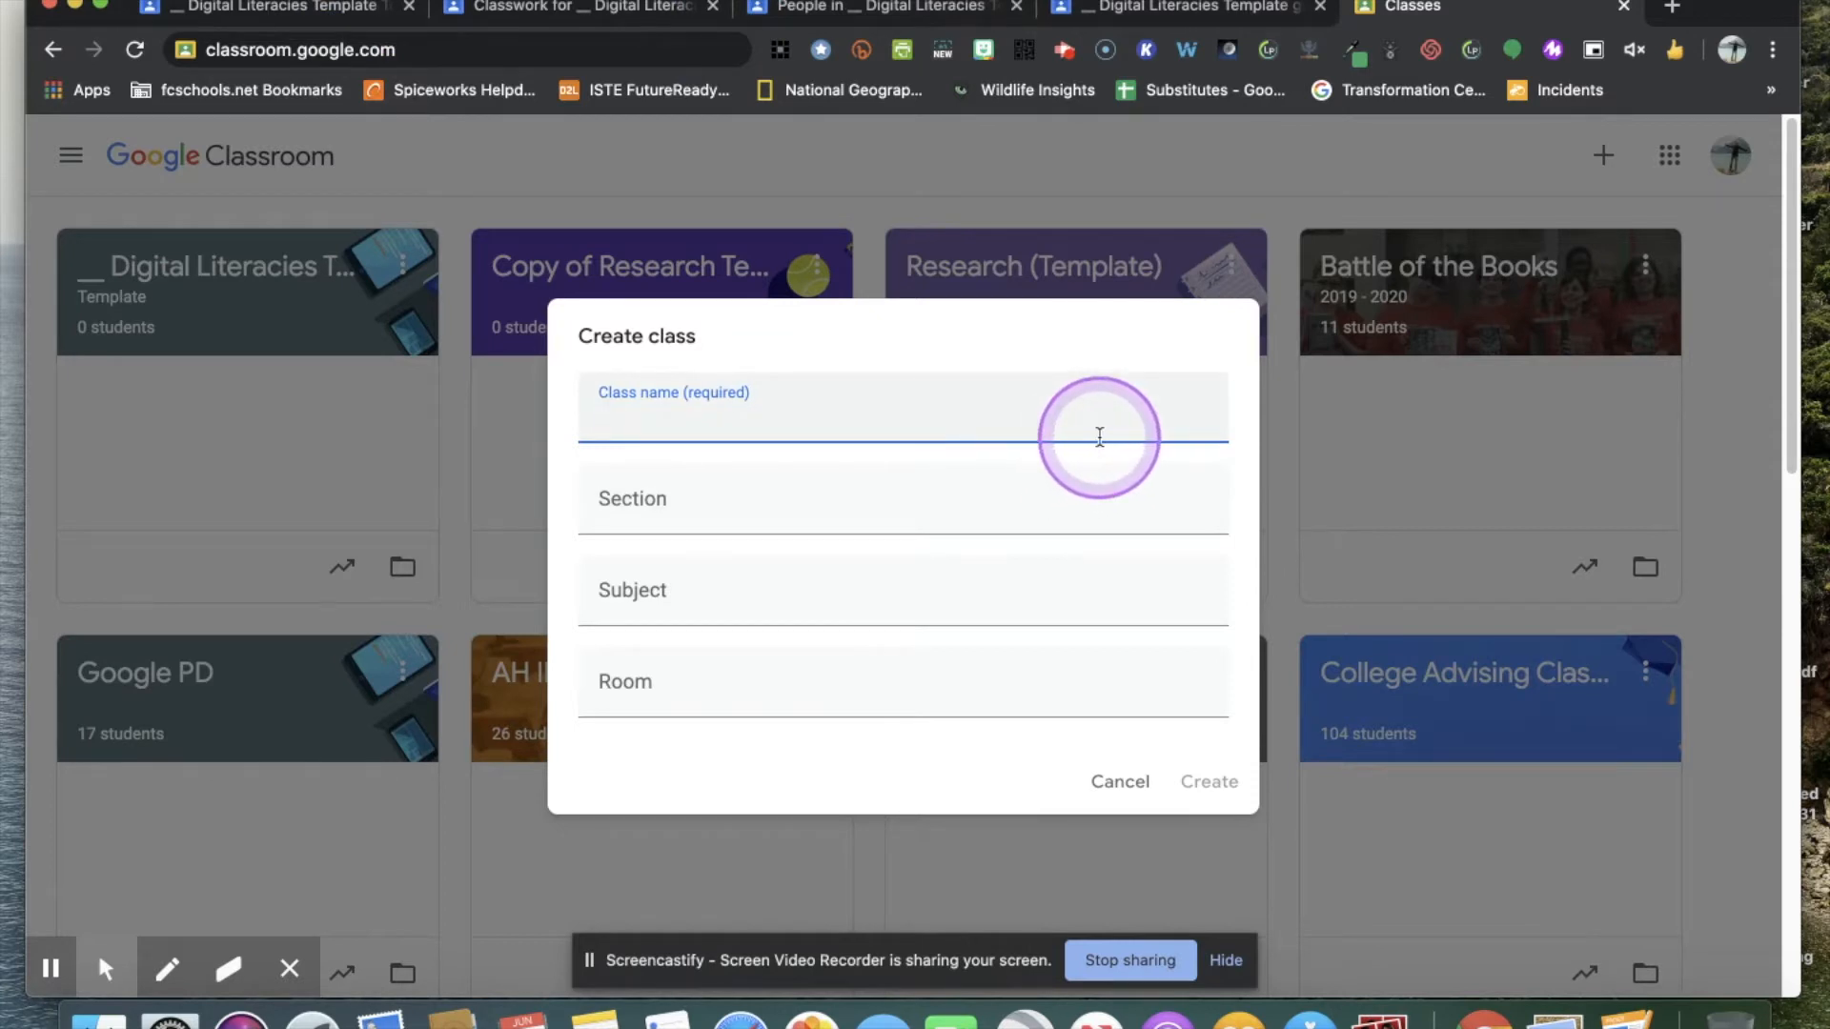
{"action": "type", "text": "Training"}
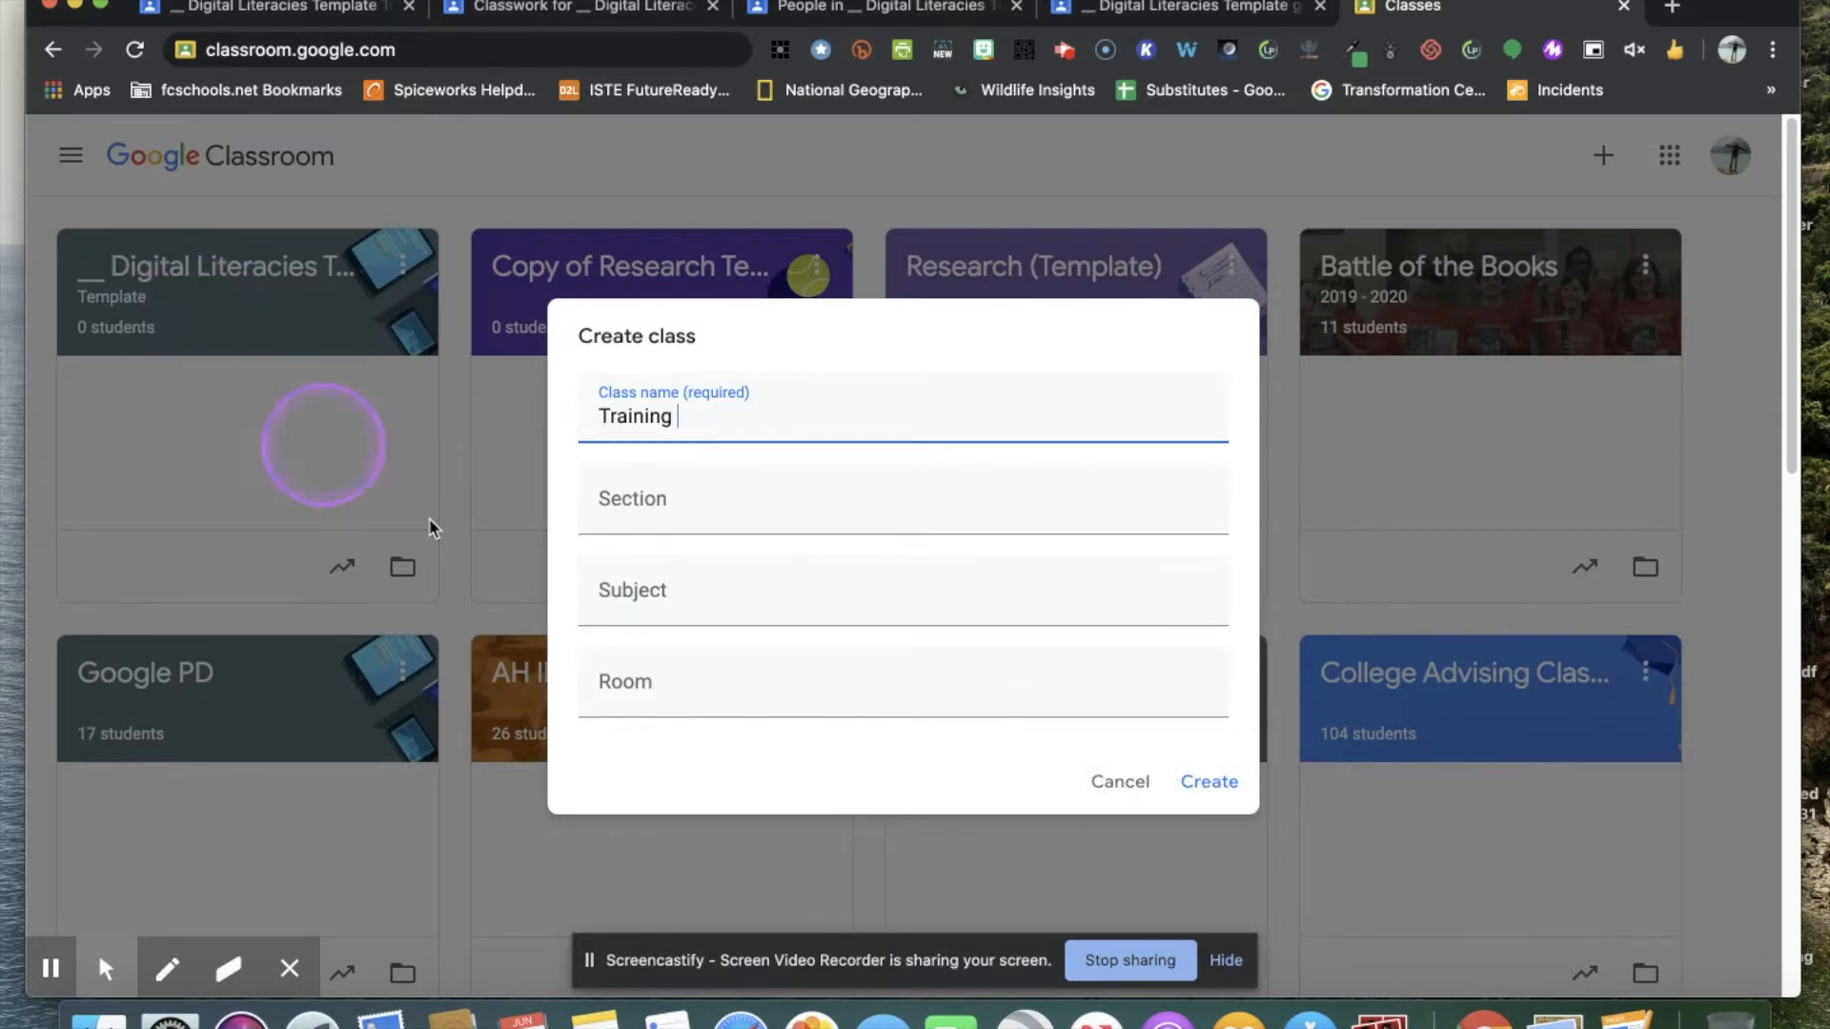
{"action": "left_click", "coordinate": [1120, 792]}
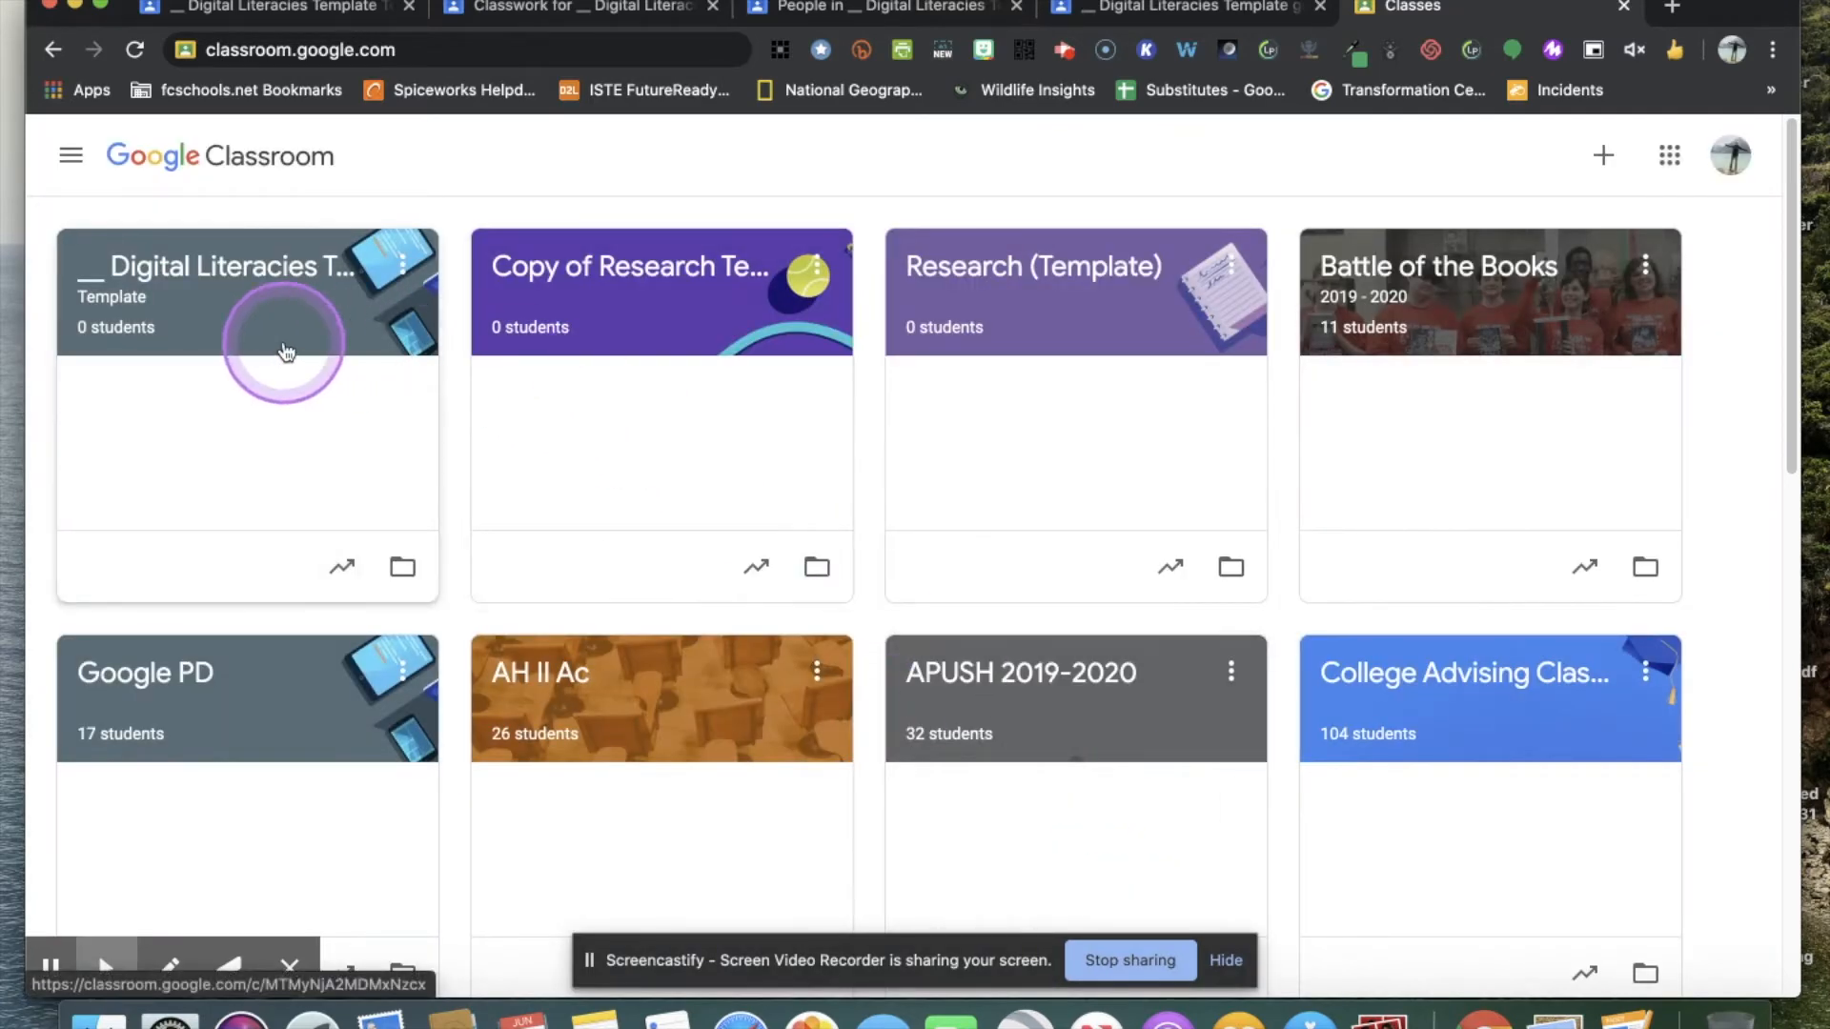
Open the Digital Literacies Template class and look through the topics and materials in its classwork.
{"action": "left_click", "coordinate": [237, 292]}
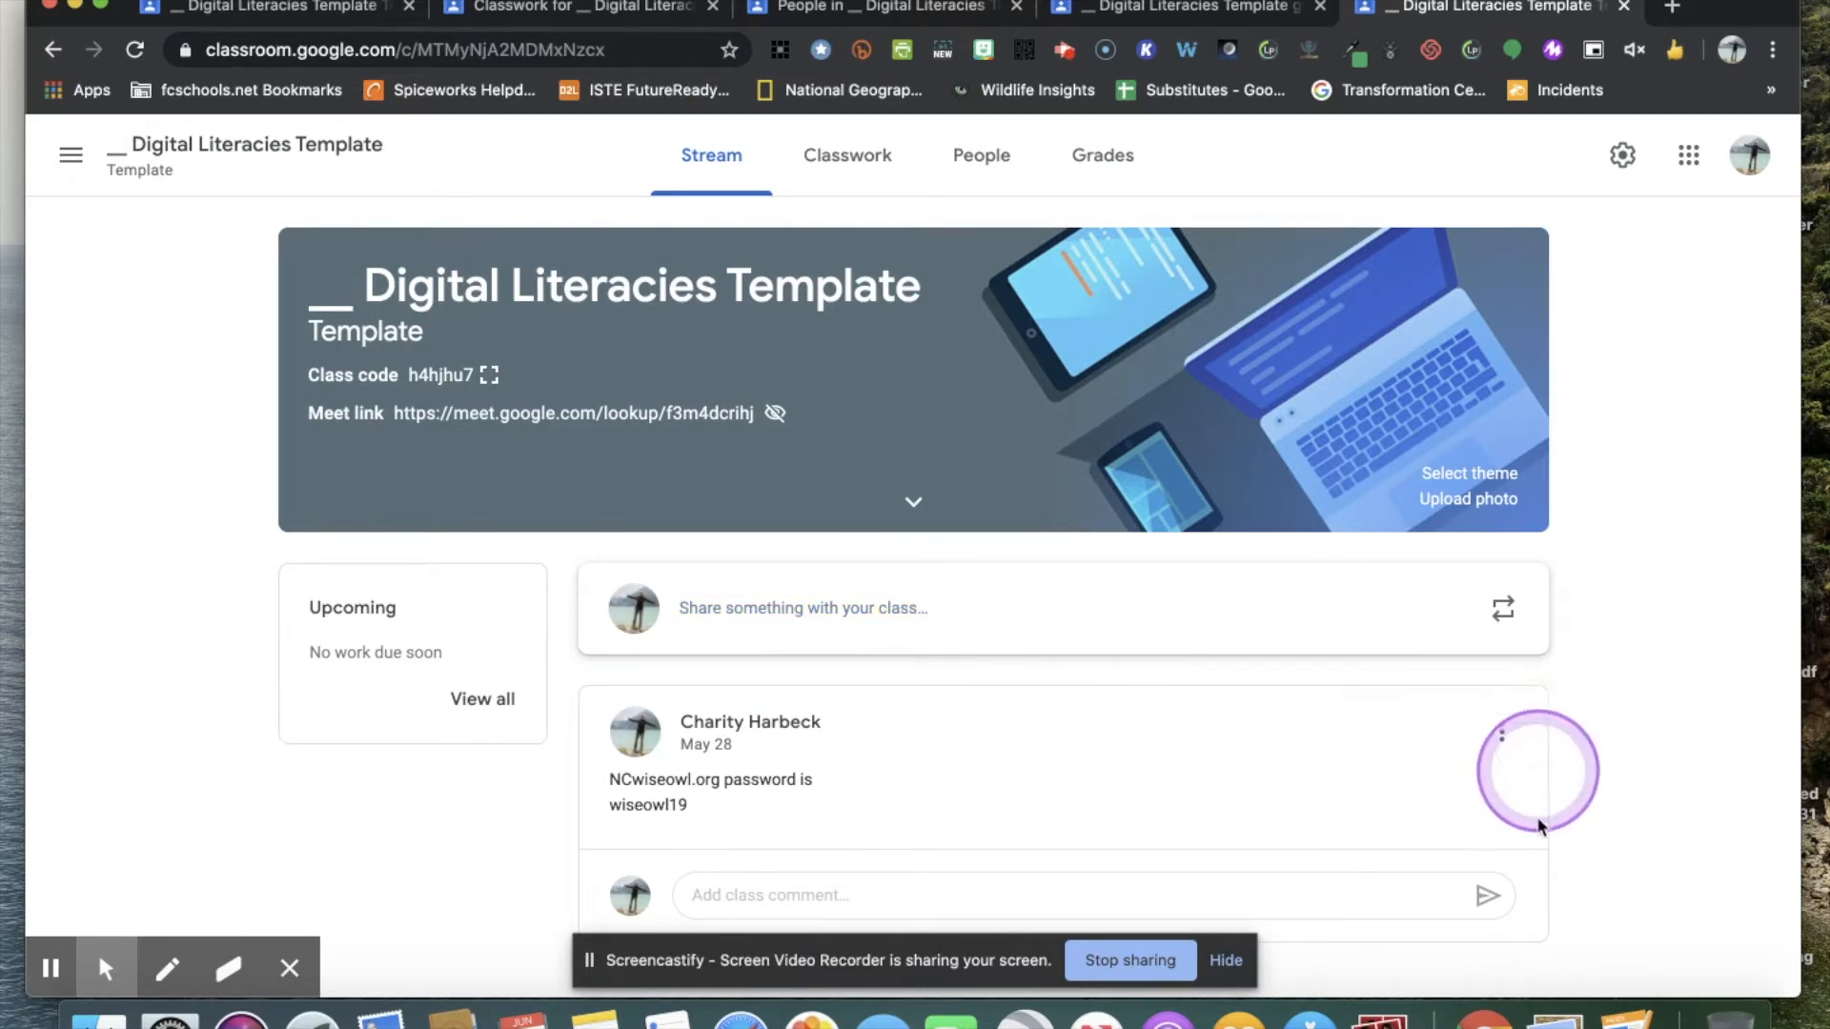
{"action": "left_click", "coordinate": [827, 175]}
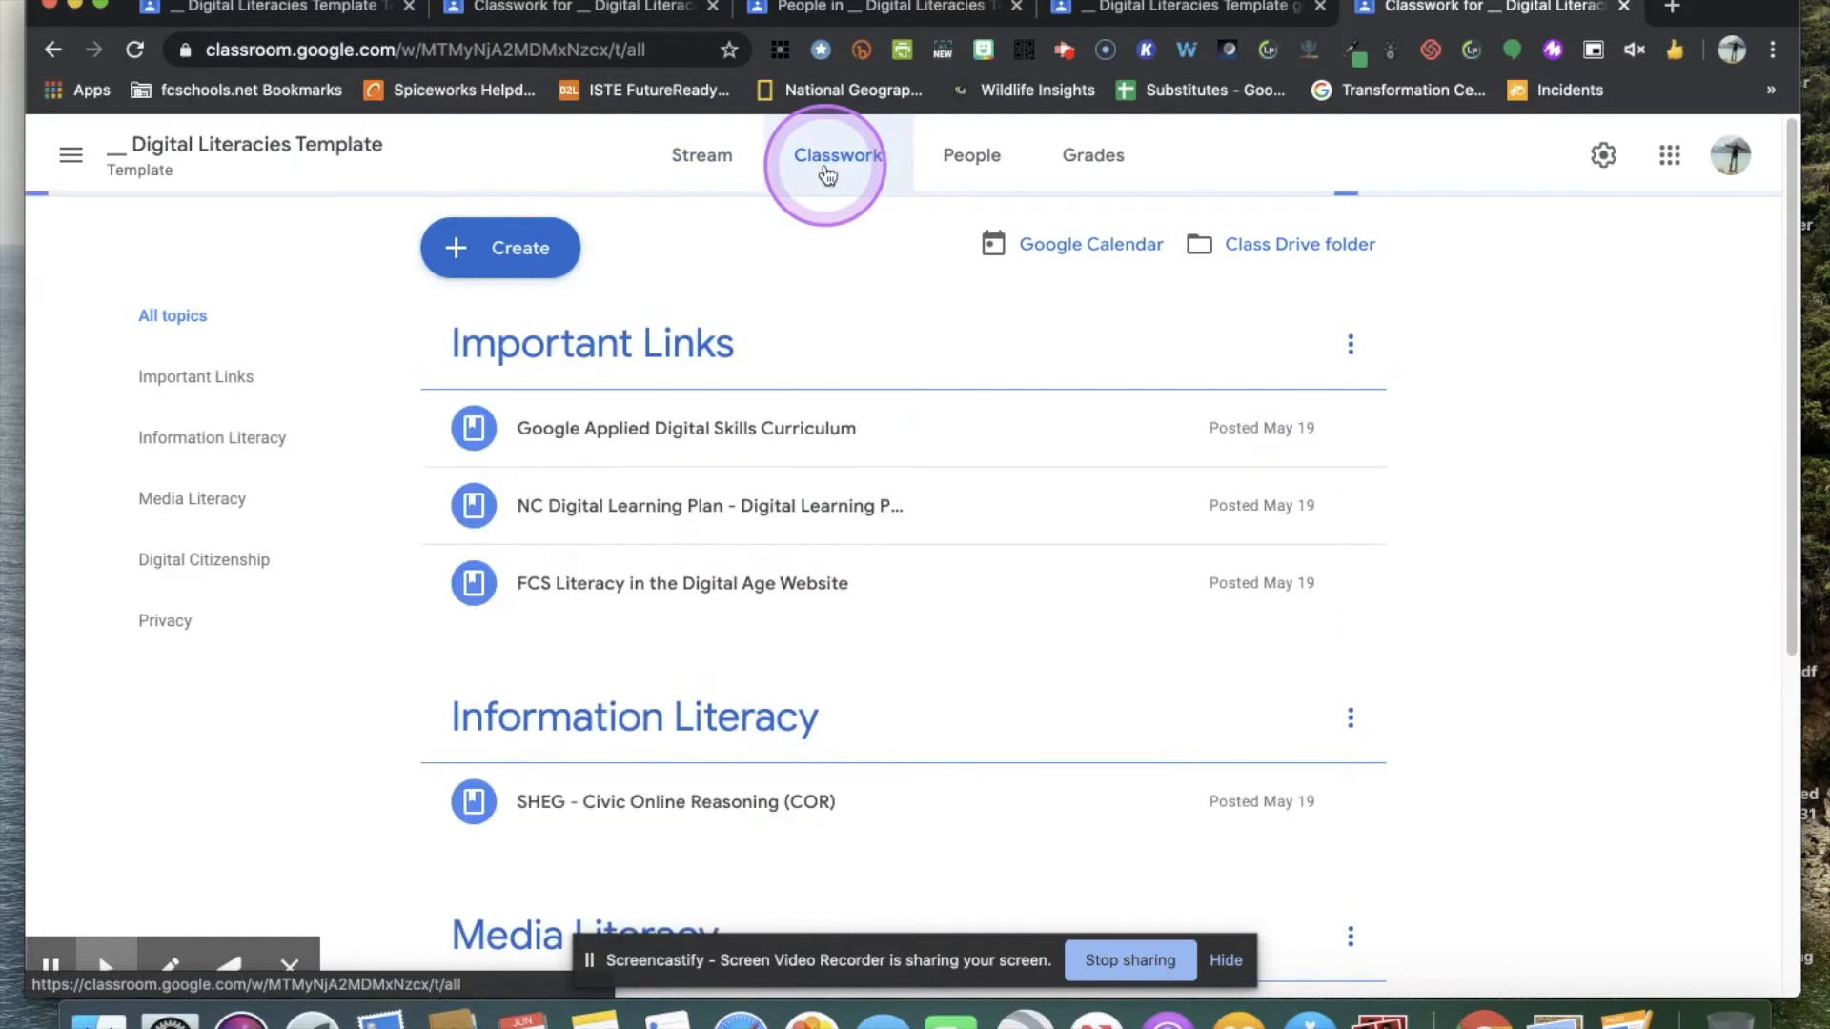
{"action": "scroll", "coordinate": [908, 491], "scroll_direction": "down", "scroll_amount": 2}
{"action": "scroll", "coordinate": [913, 494], "scroll_direction": "down", "scroll_amount": 5}
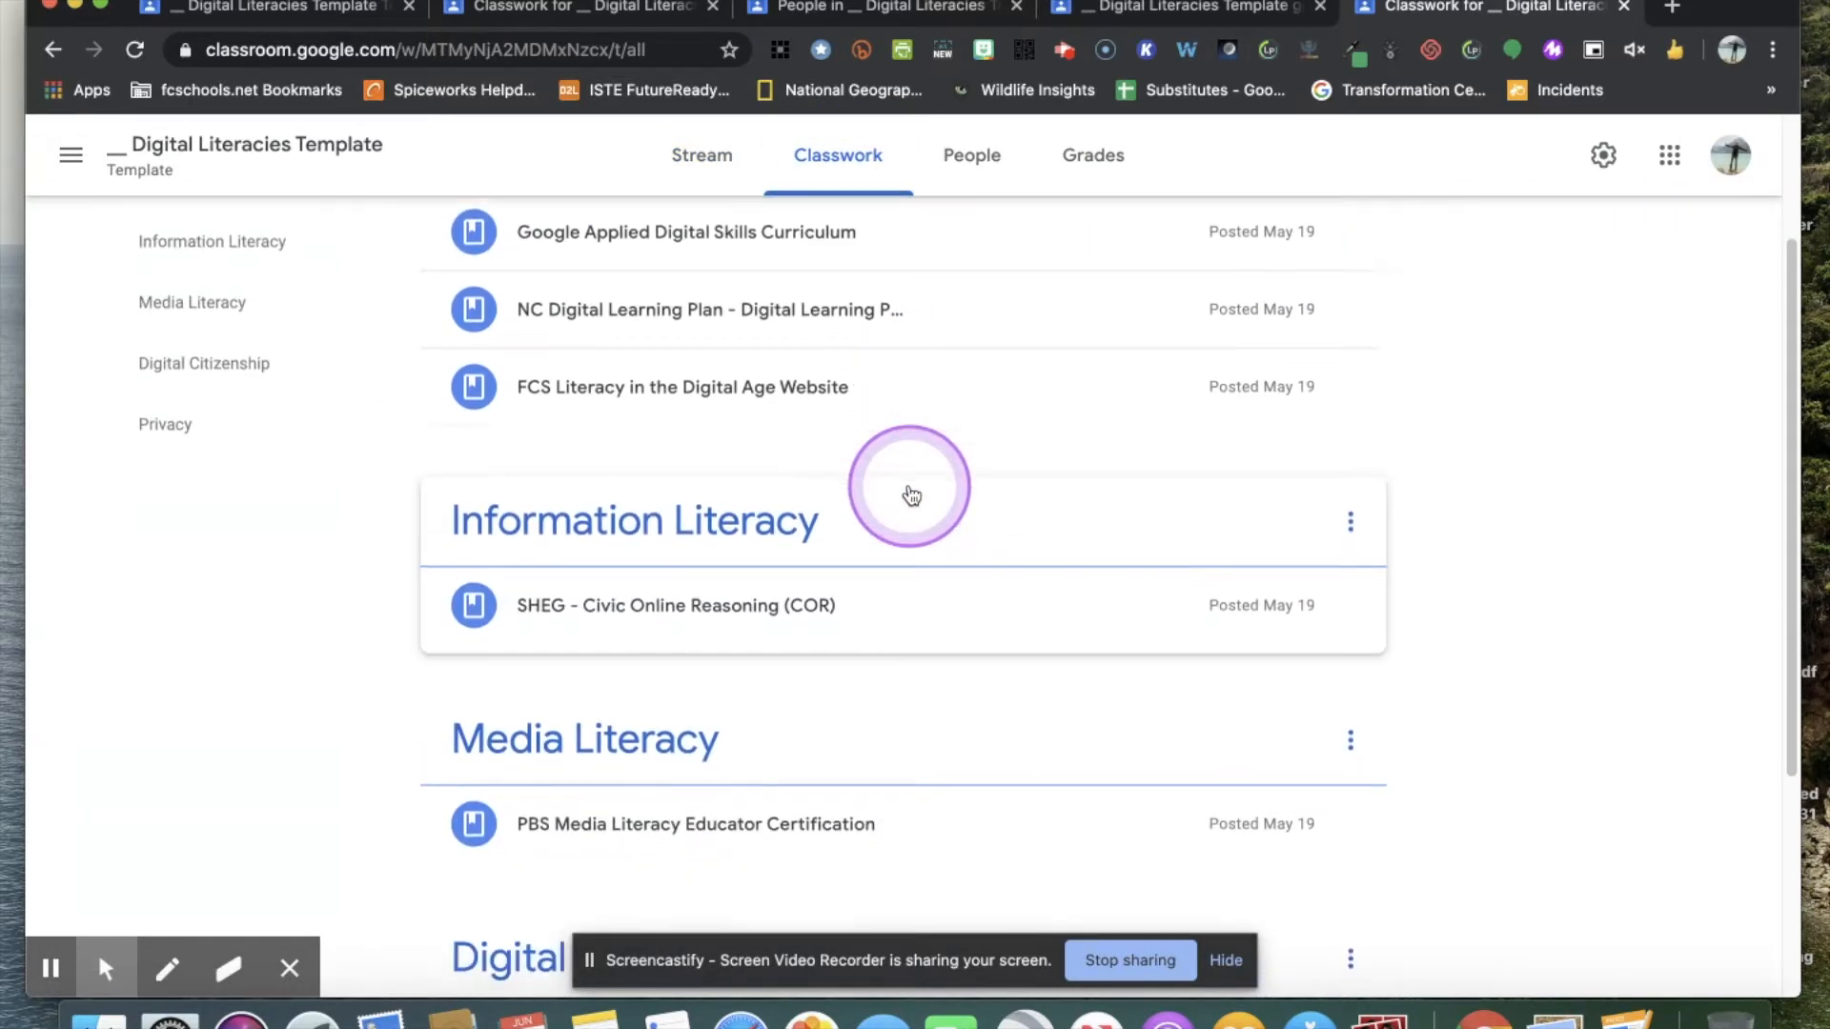
{"action": "scroll", "coordinate": [912, 494], "scroll_direction": "up", "scroll_amount": 6}
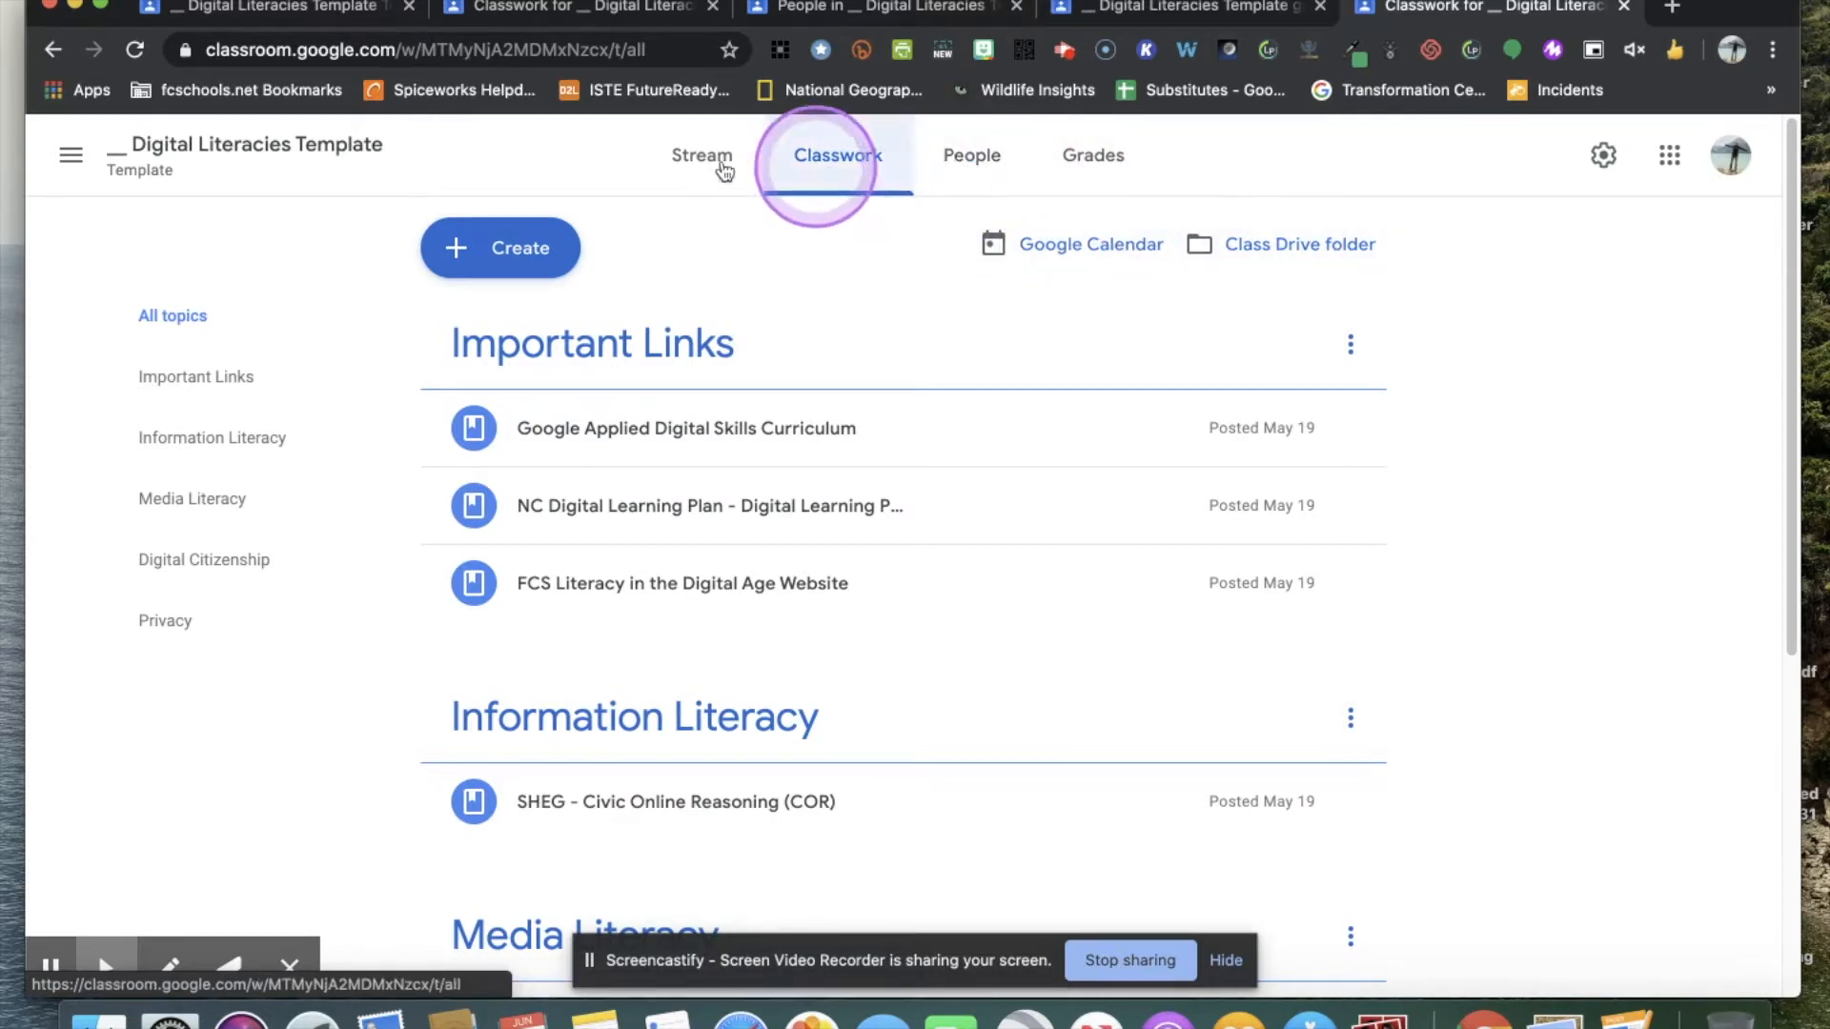
View the class's People and Grades pages and return to the Stream.
{"action": "left_click", "coordinate": [990, 164]}
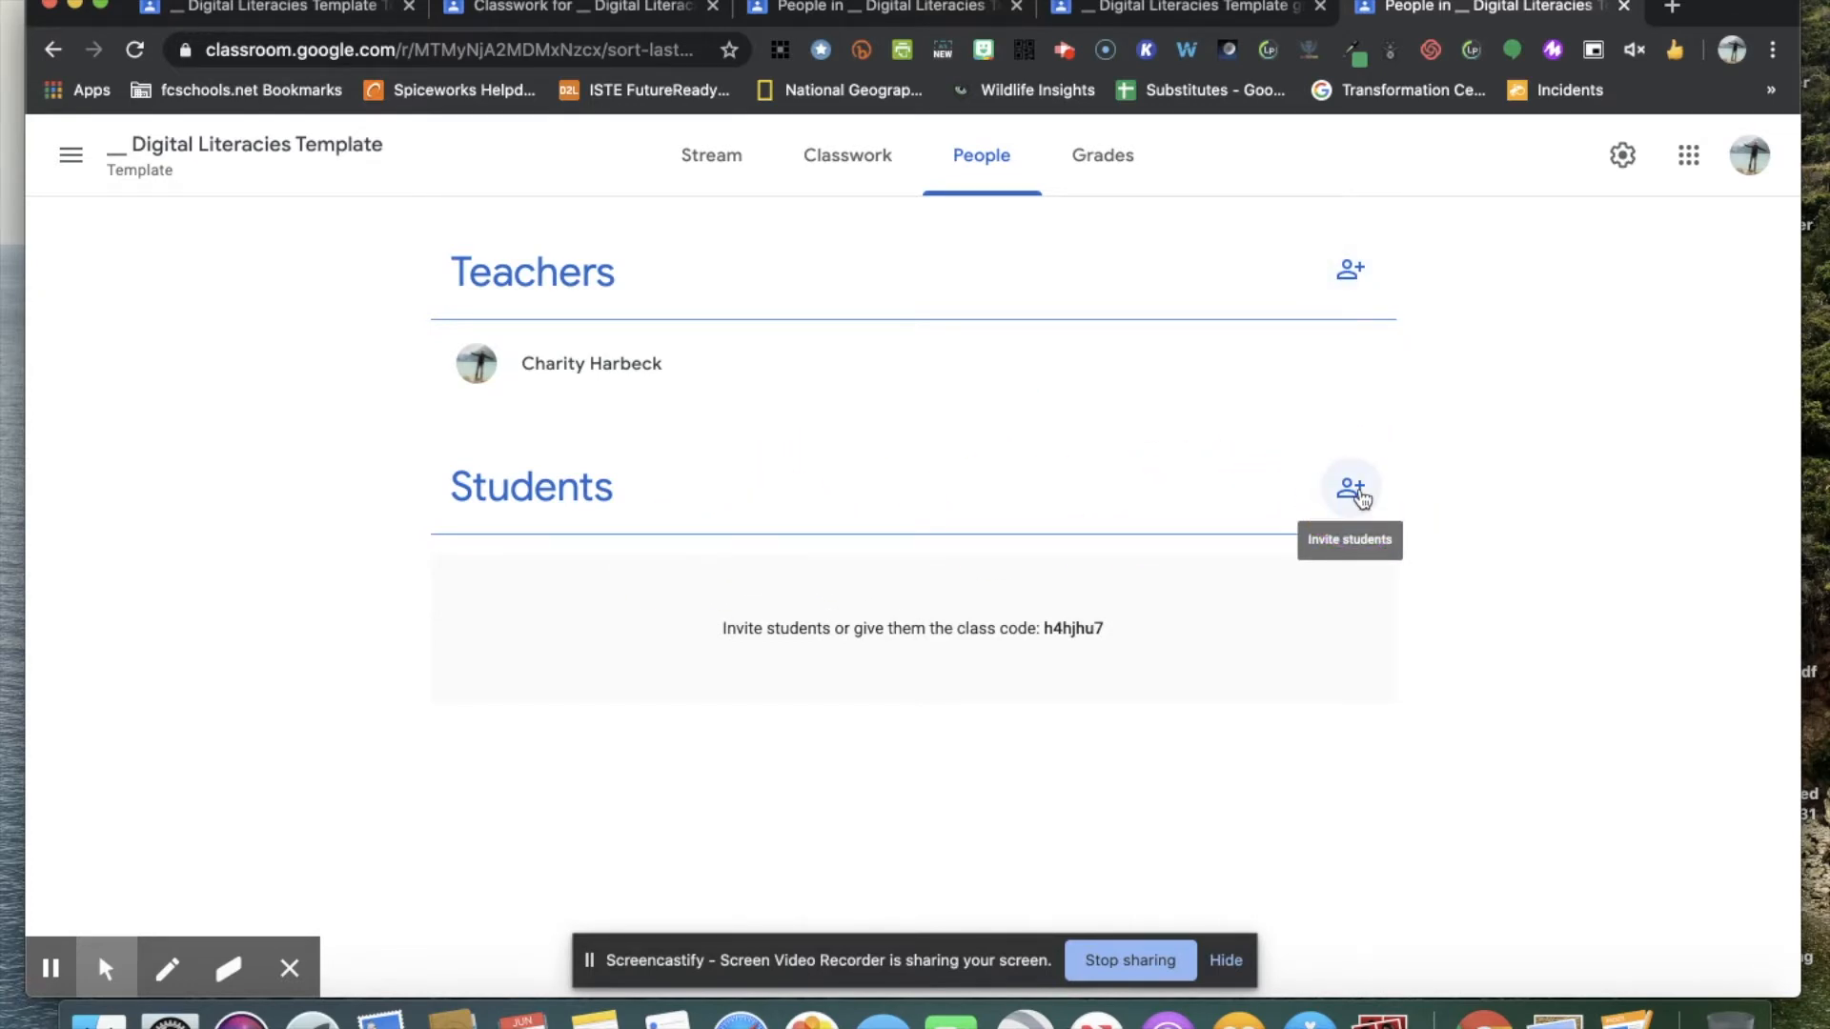
{"action": "left_click", "coordinate": [1108, 169]}
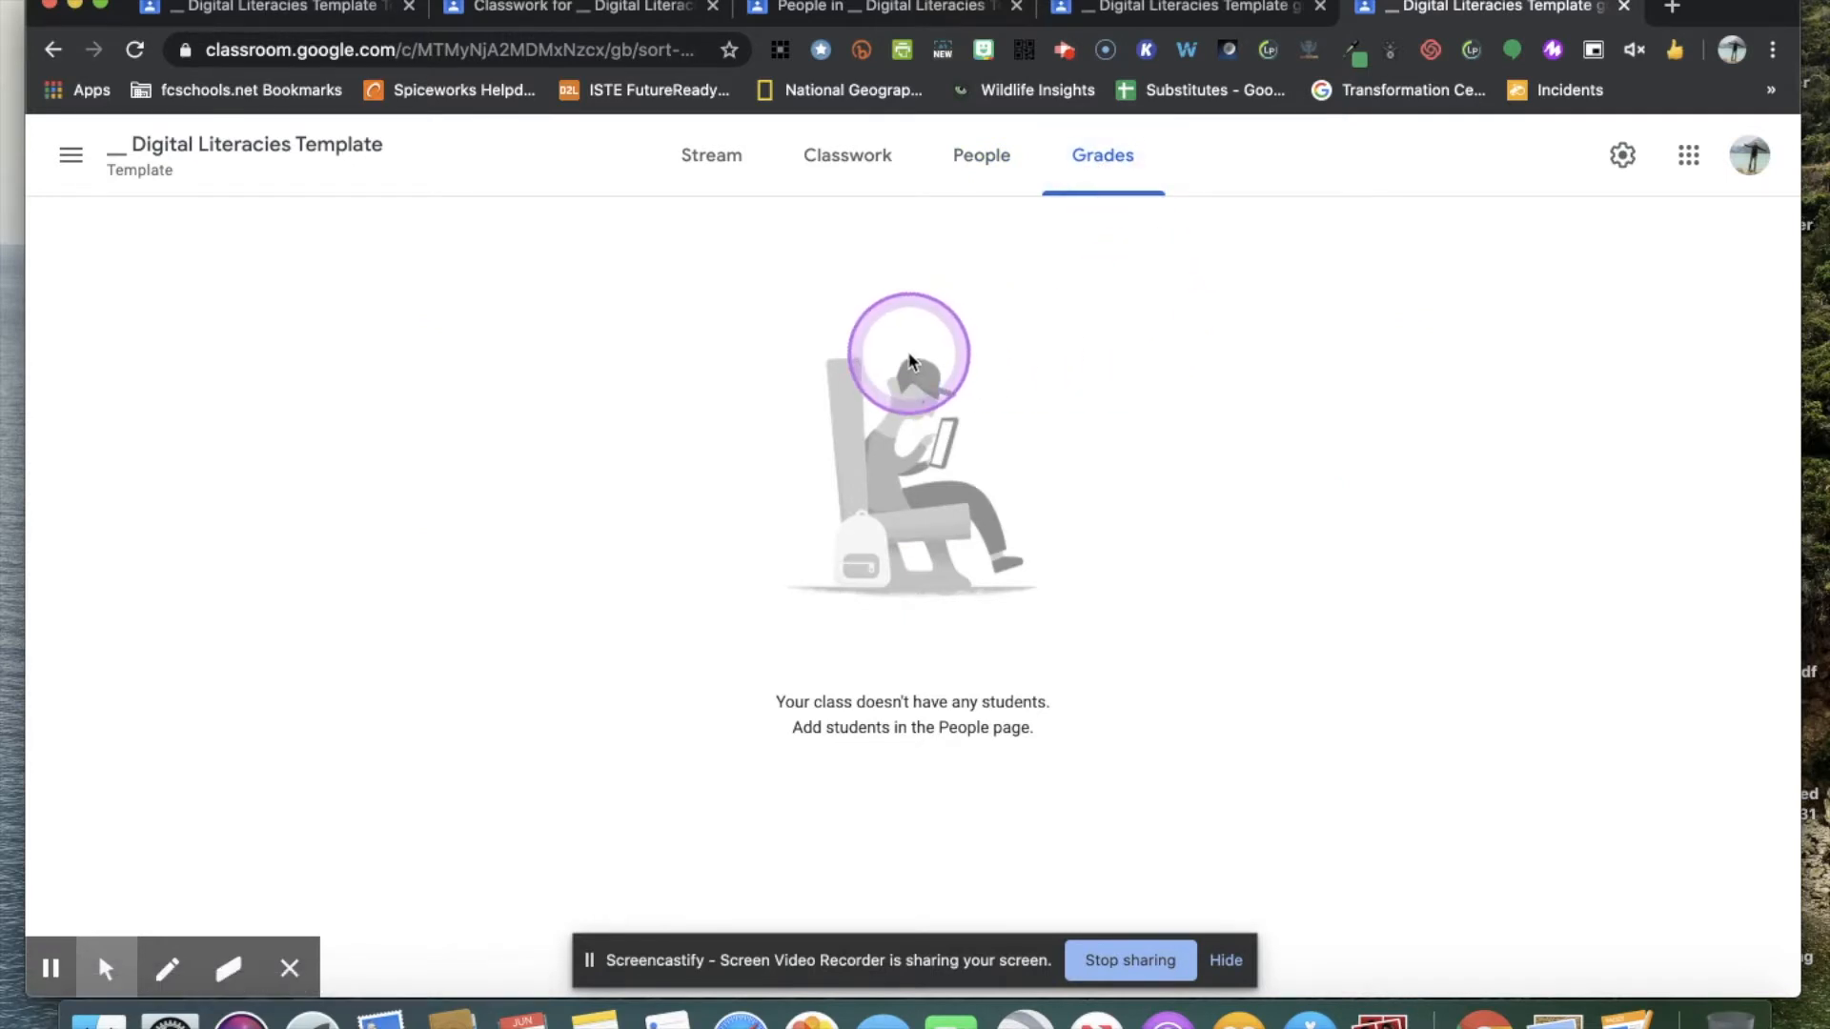
{"action": "left_click", "coordinate": [699, 170]}
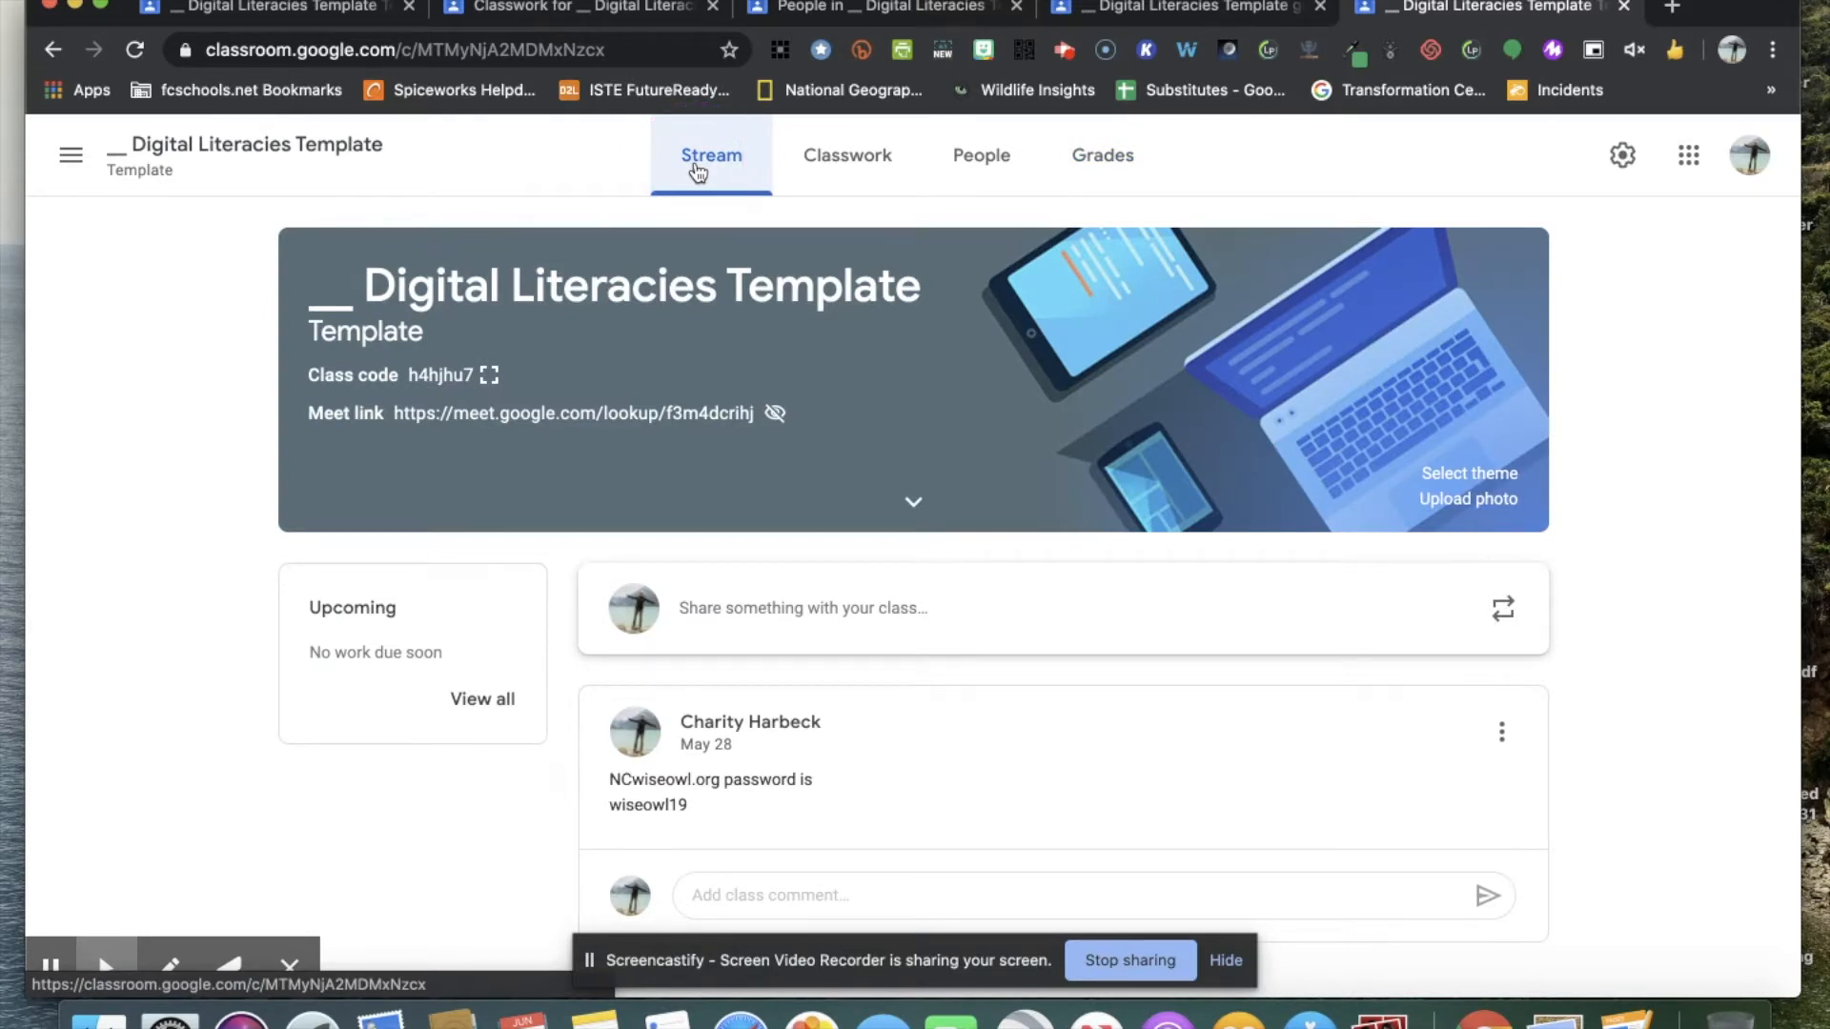
Open the class settings and review the class details and general options.
{"action": "left_click", "coordinate": [1623, 158]}
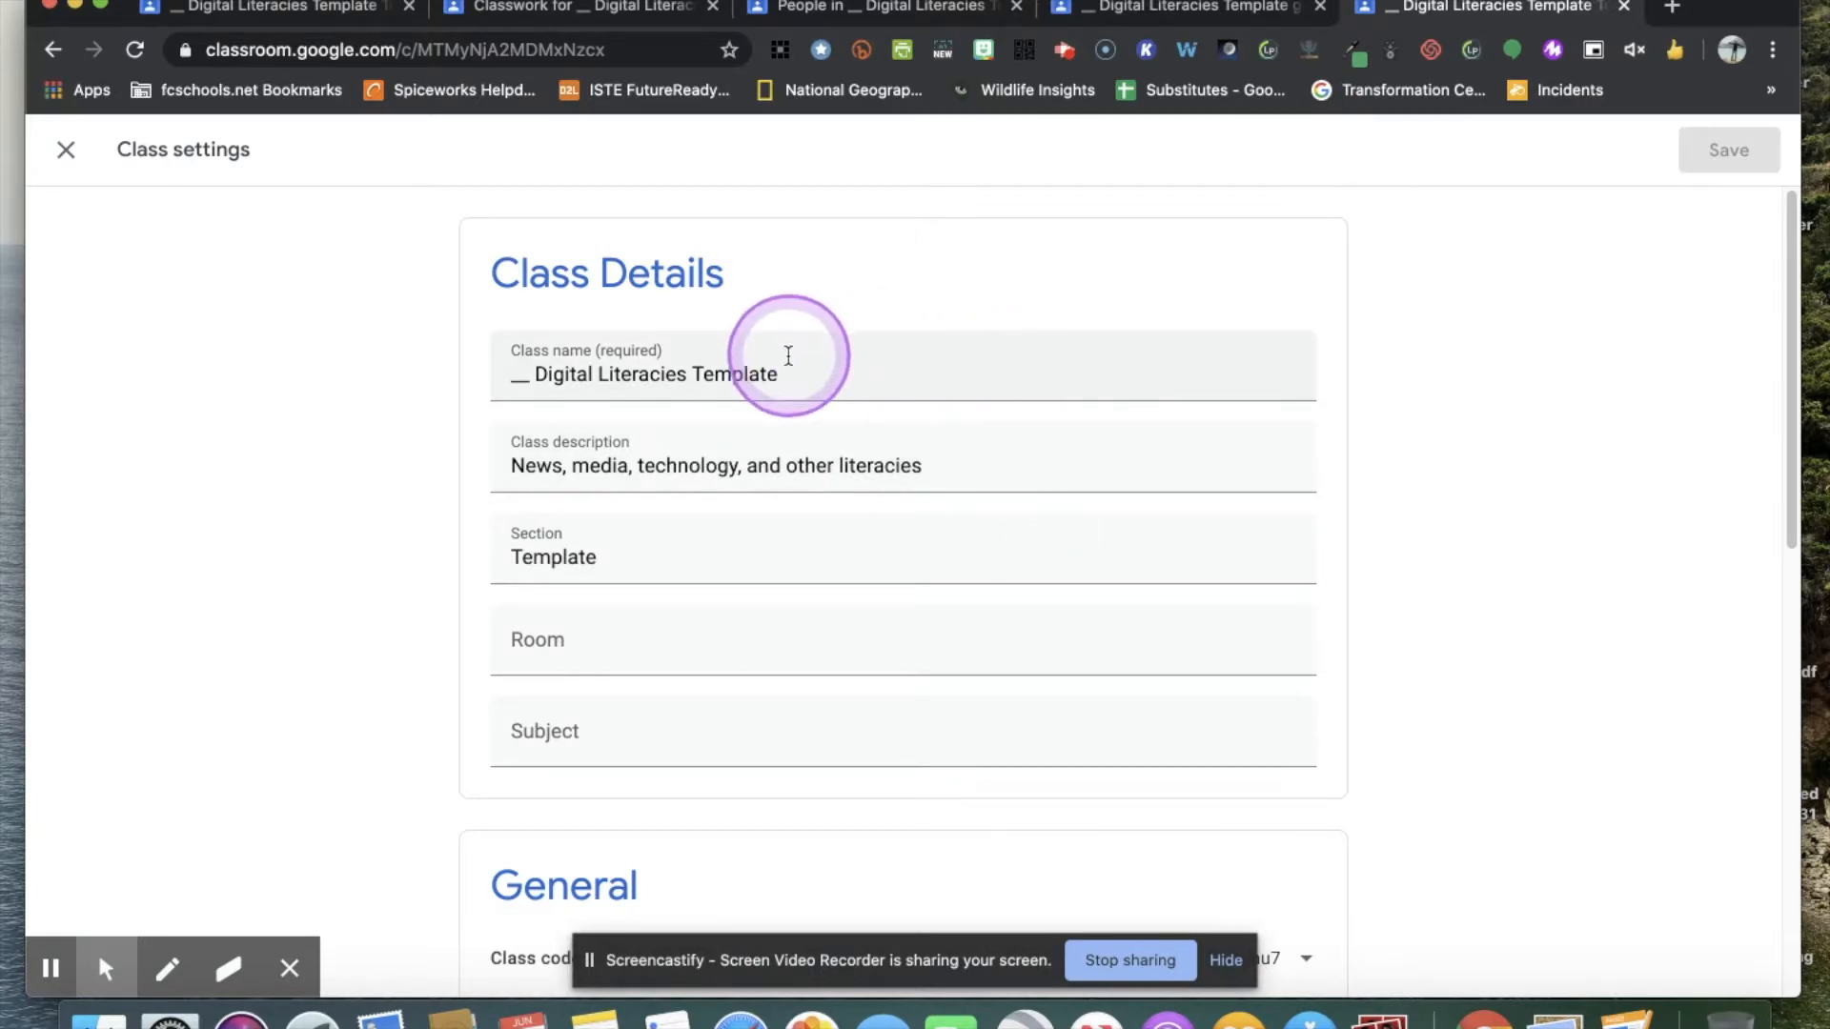
{"action": "scroll", "coordinate": [1442, 576], "scroll_direction": "down", "scroll_amount": 5}
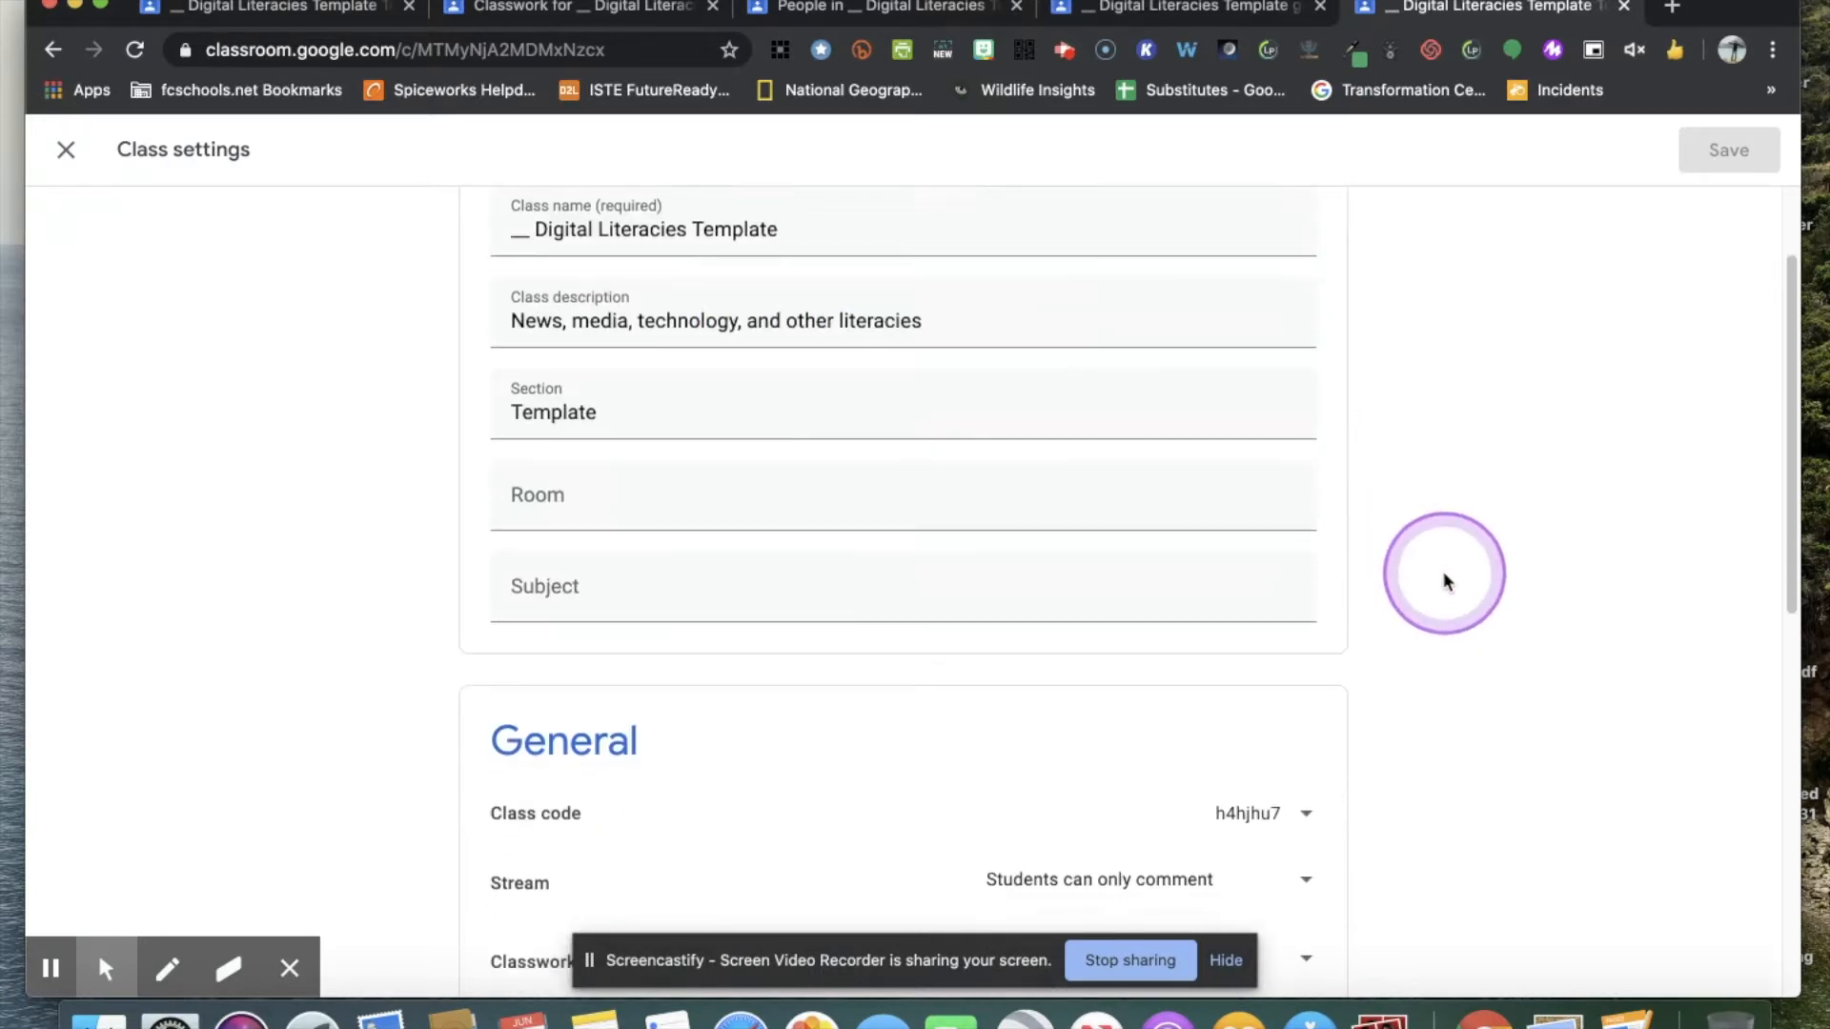
{"action": "scroll", "coordinate": [1444, 577], "scroll_direction": "down", "scroll_amount": 3}
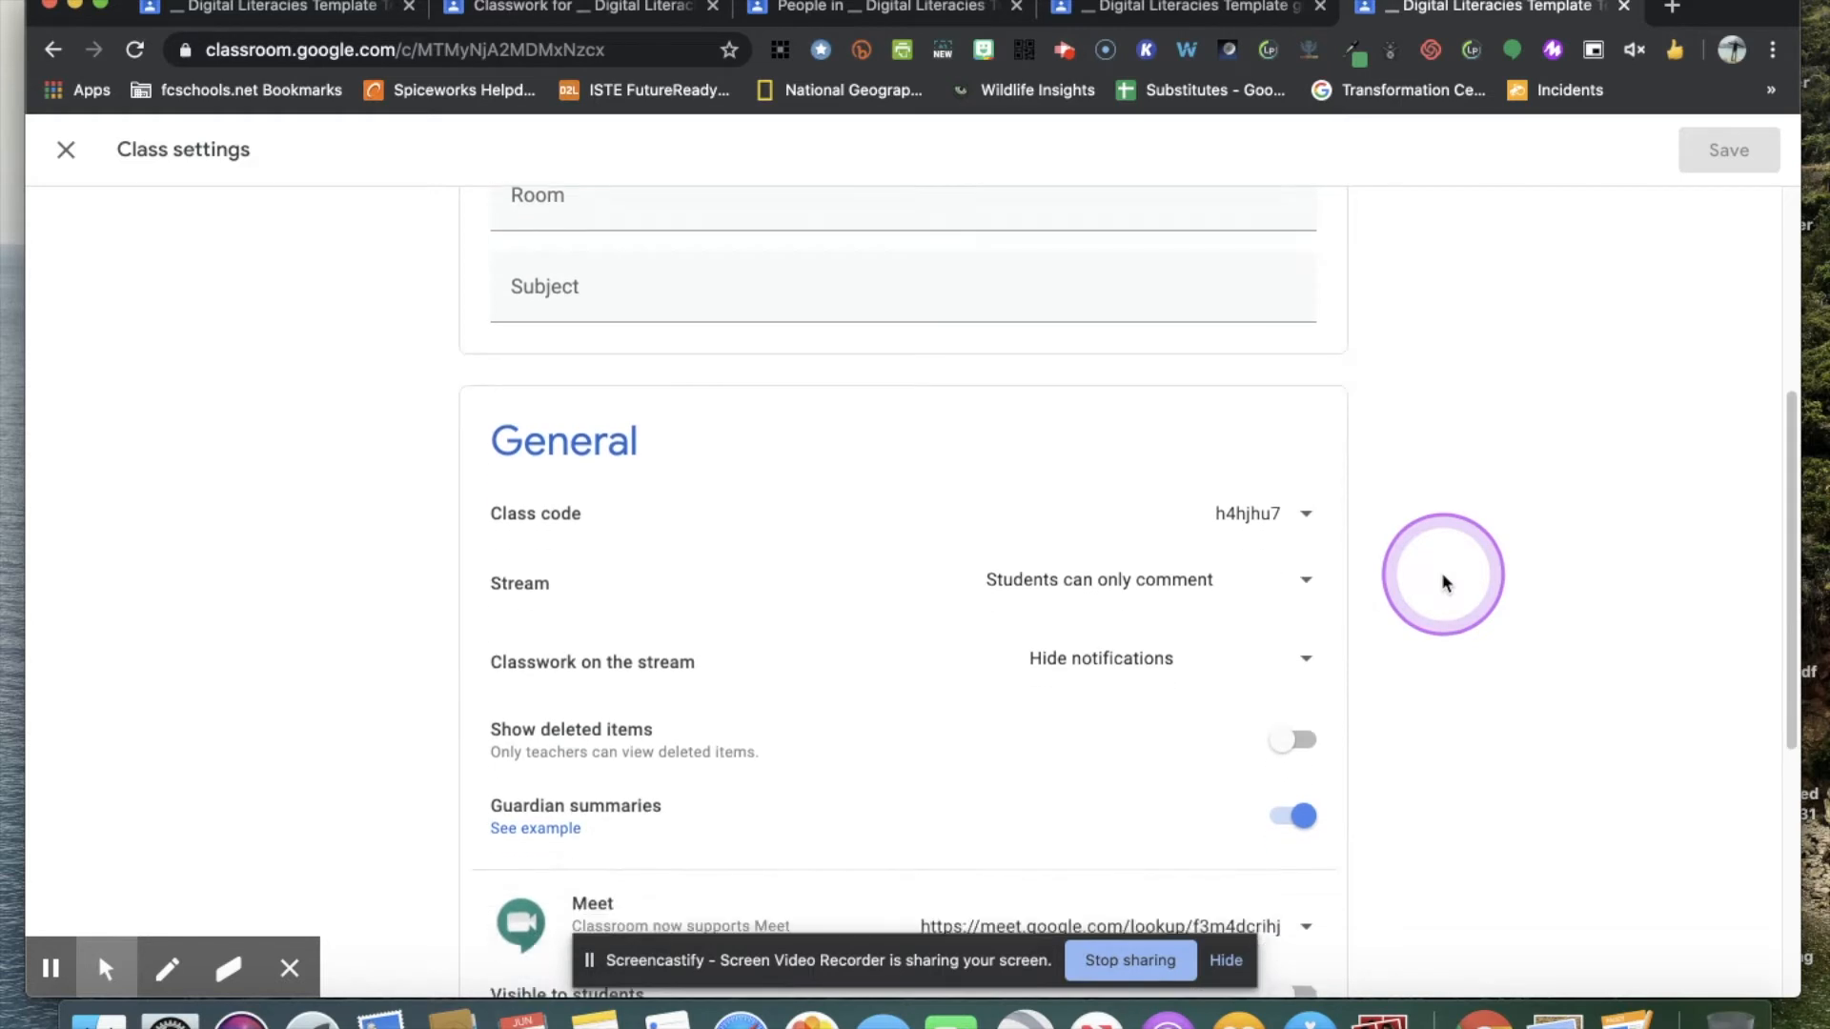
{"action": "scroll", "coordinate": [1441, 582], "scroll_direction": "down", "scroll_amount": 3}
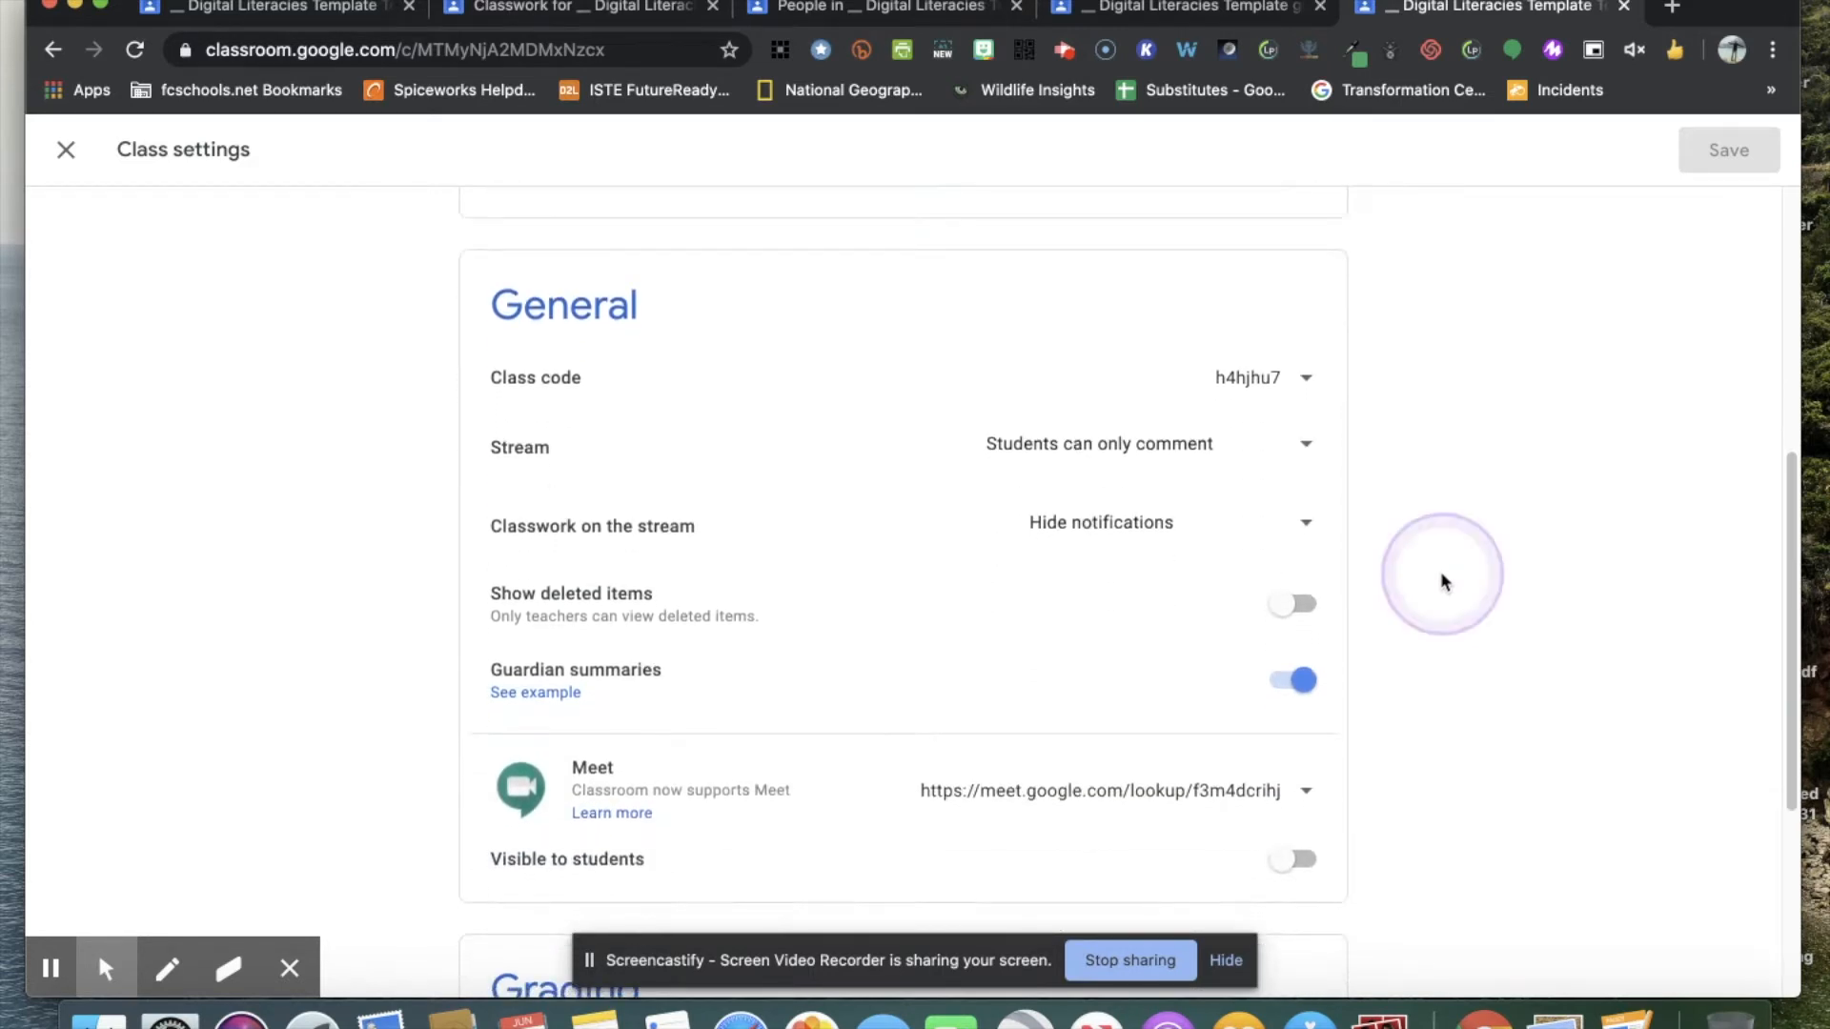
Display the class code enlarged, close it, and review the other options for managing the code.
{"action": "left_click", "coordinate": [1304, 382]}
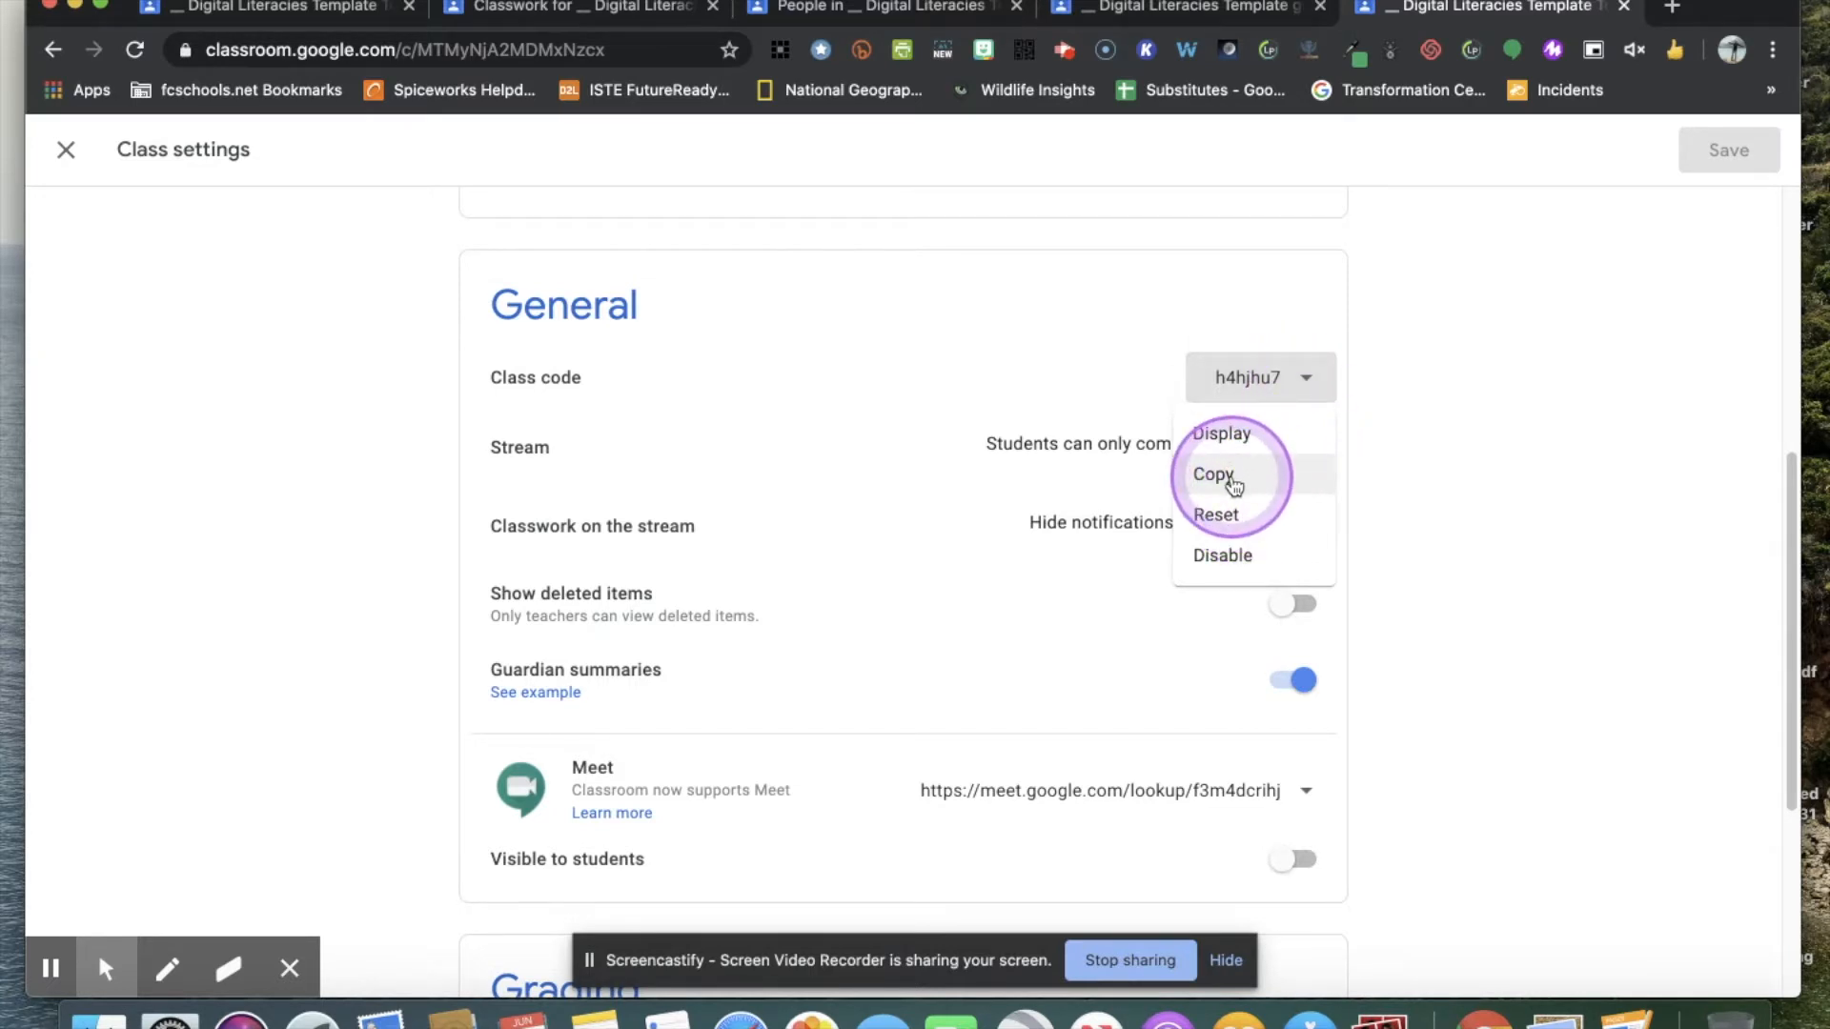
{"action": "left_click", "coordinate": [1226, 437]}
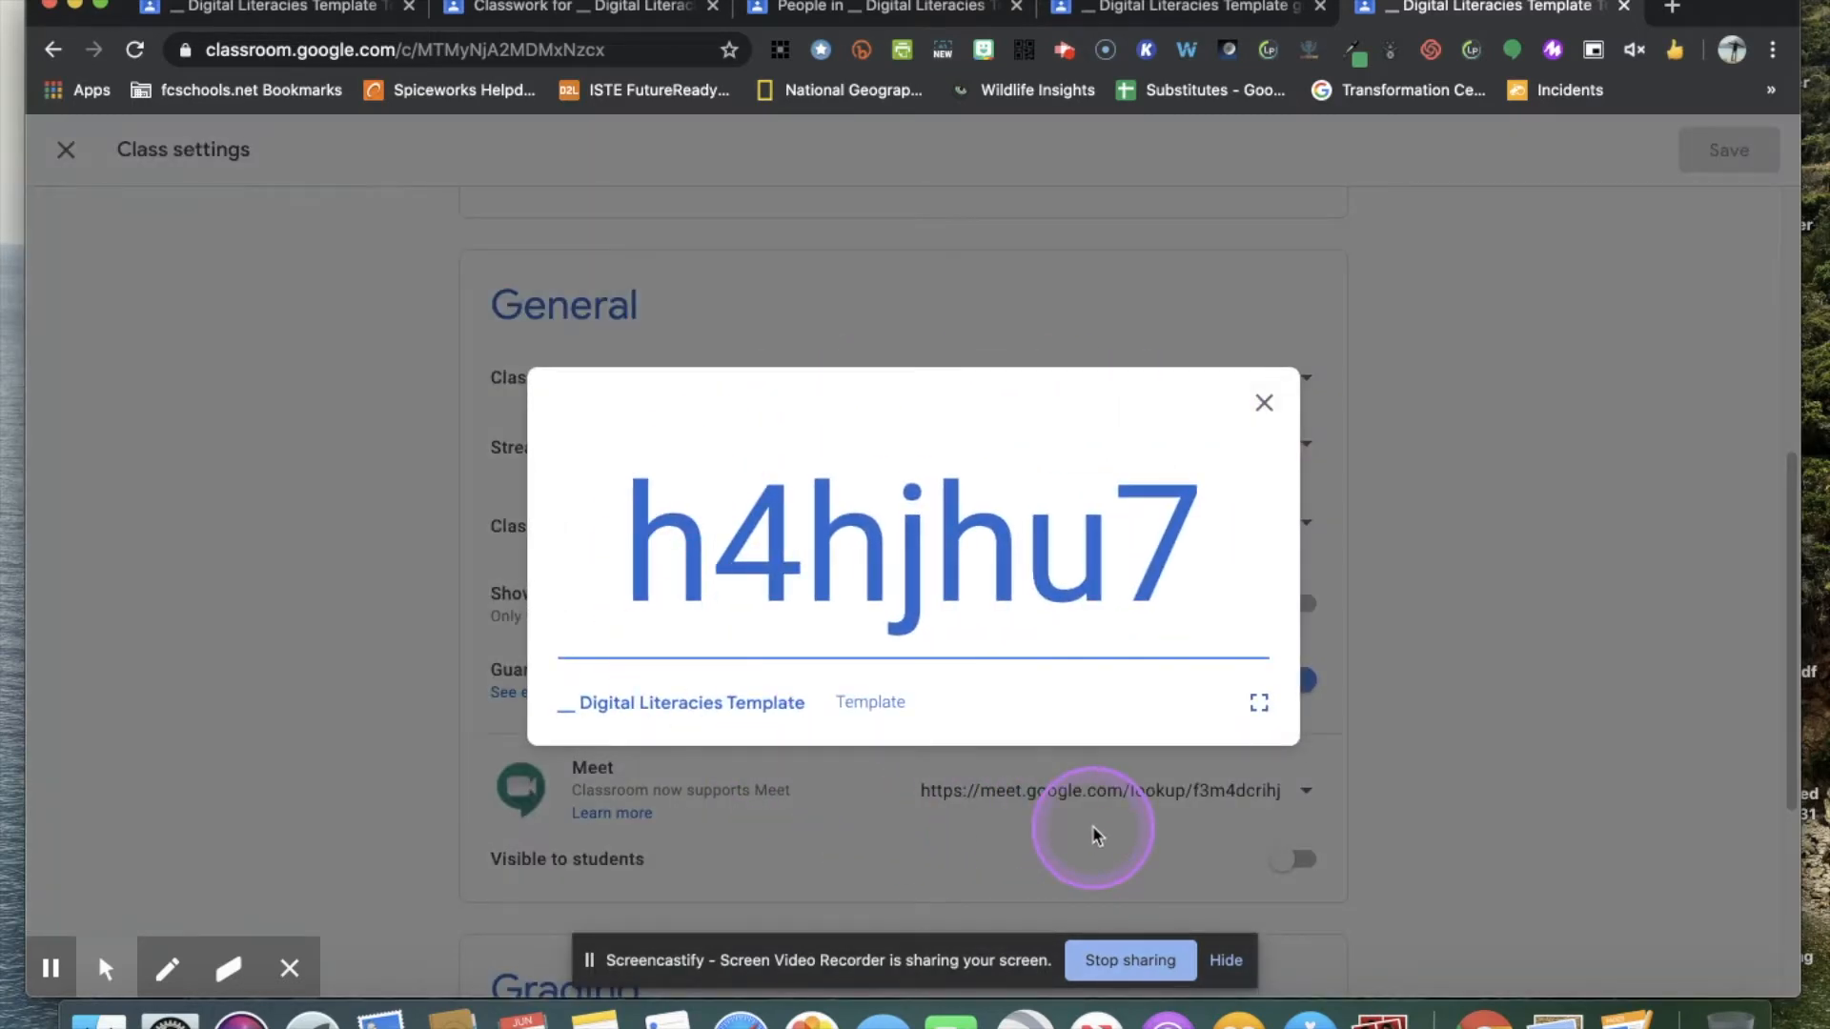
{"action": "left_click", "coordinate": [1264, 405]}
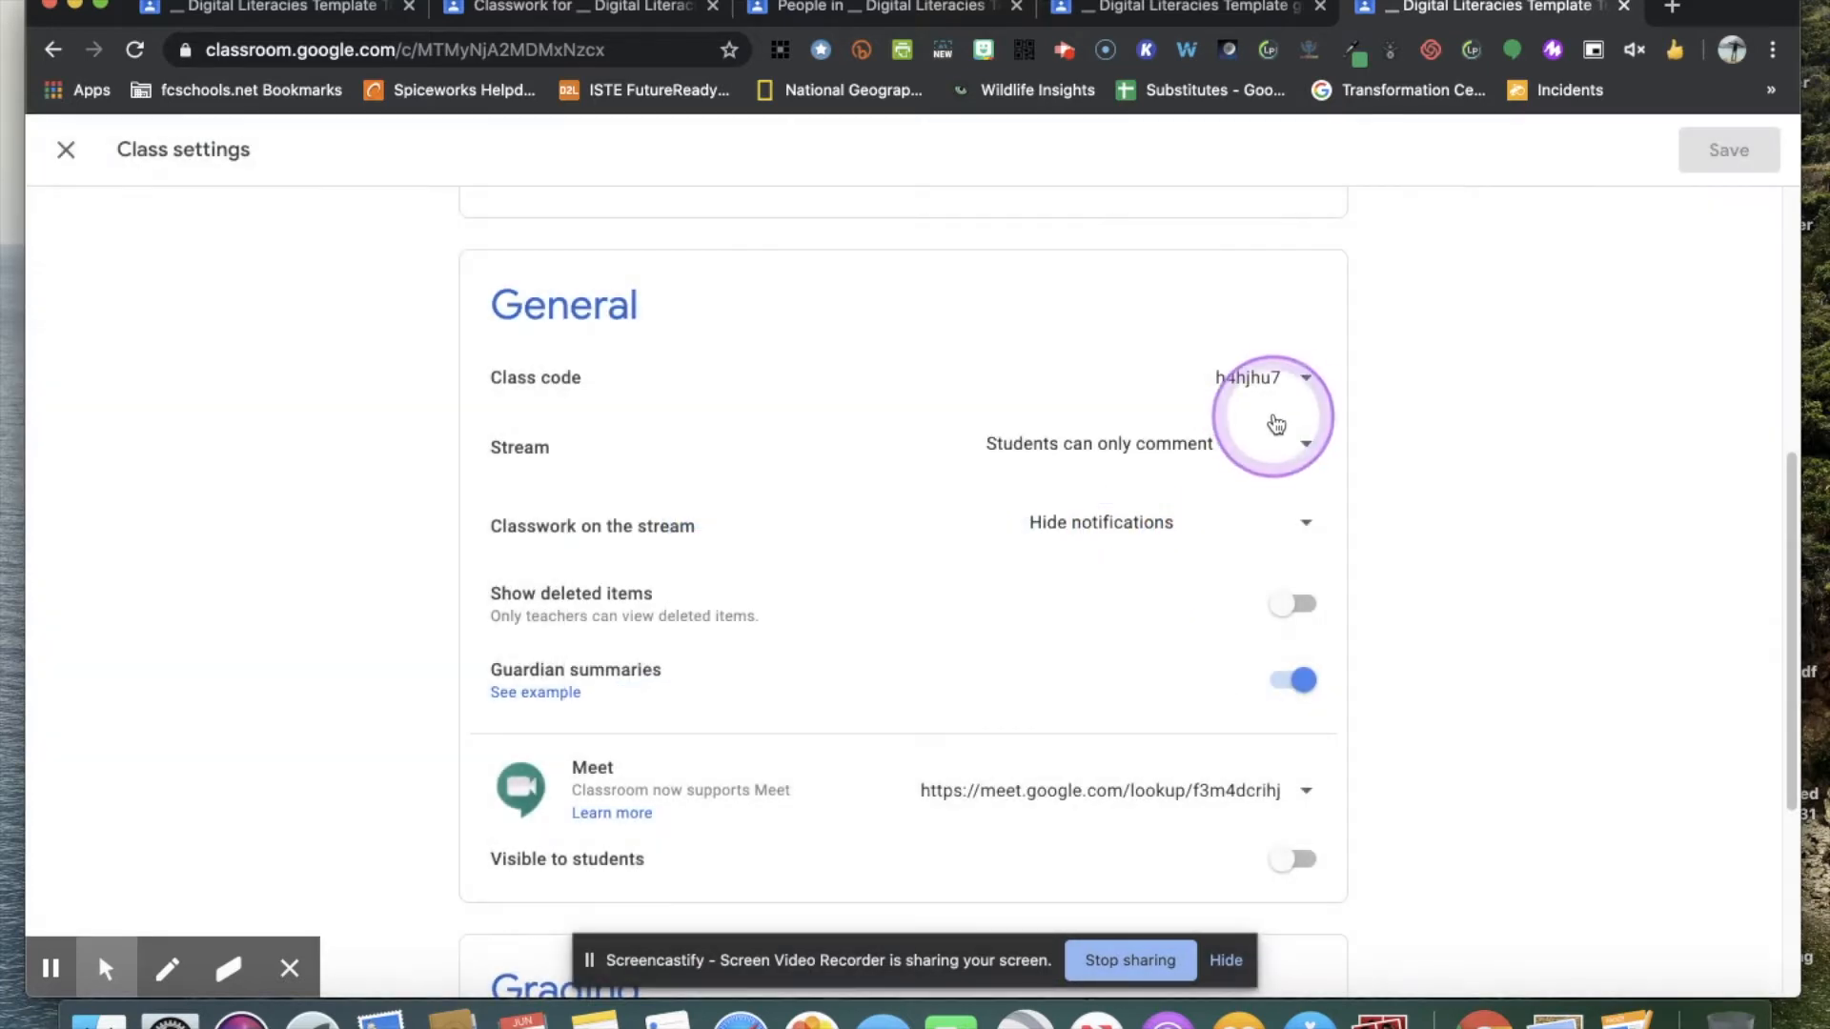
{"action": "left_click", "coordinate": [1326, 392]}
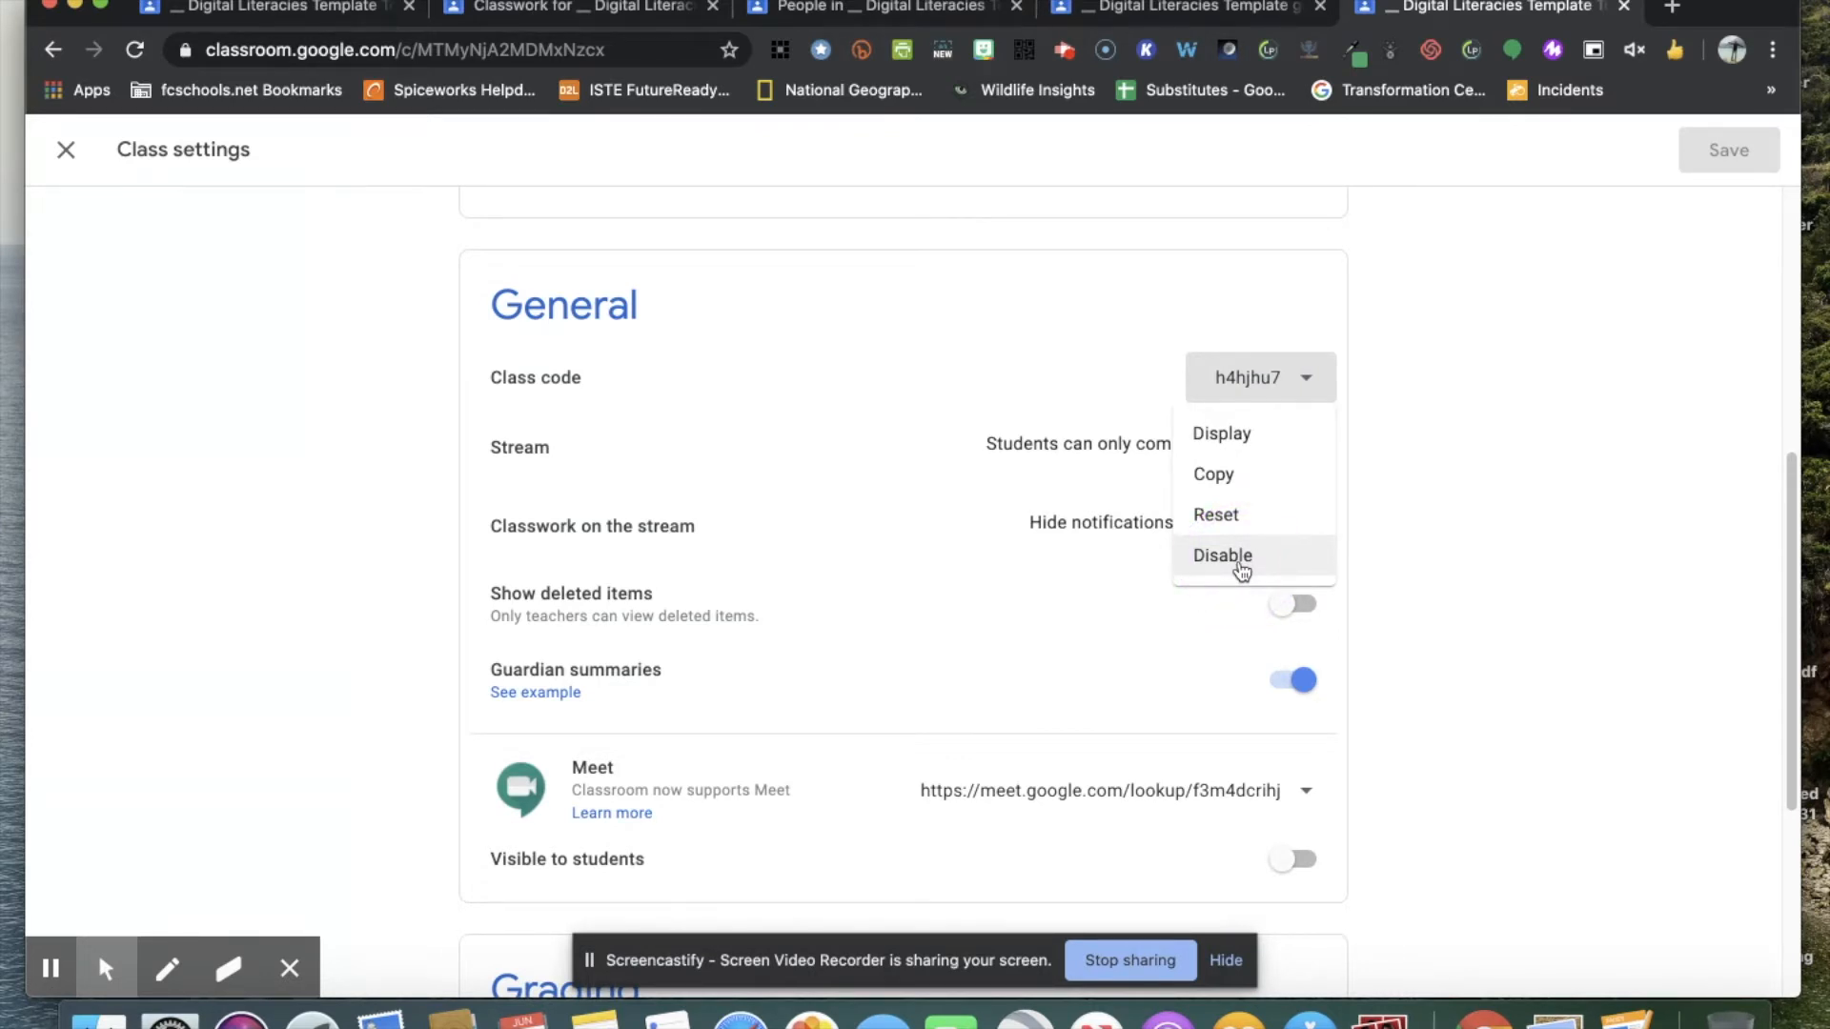
{"action": "left_click", "coordinate": [1433, 343]}
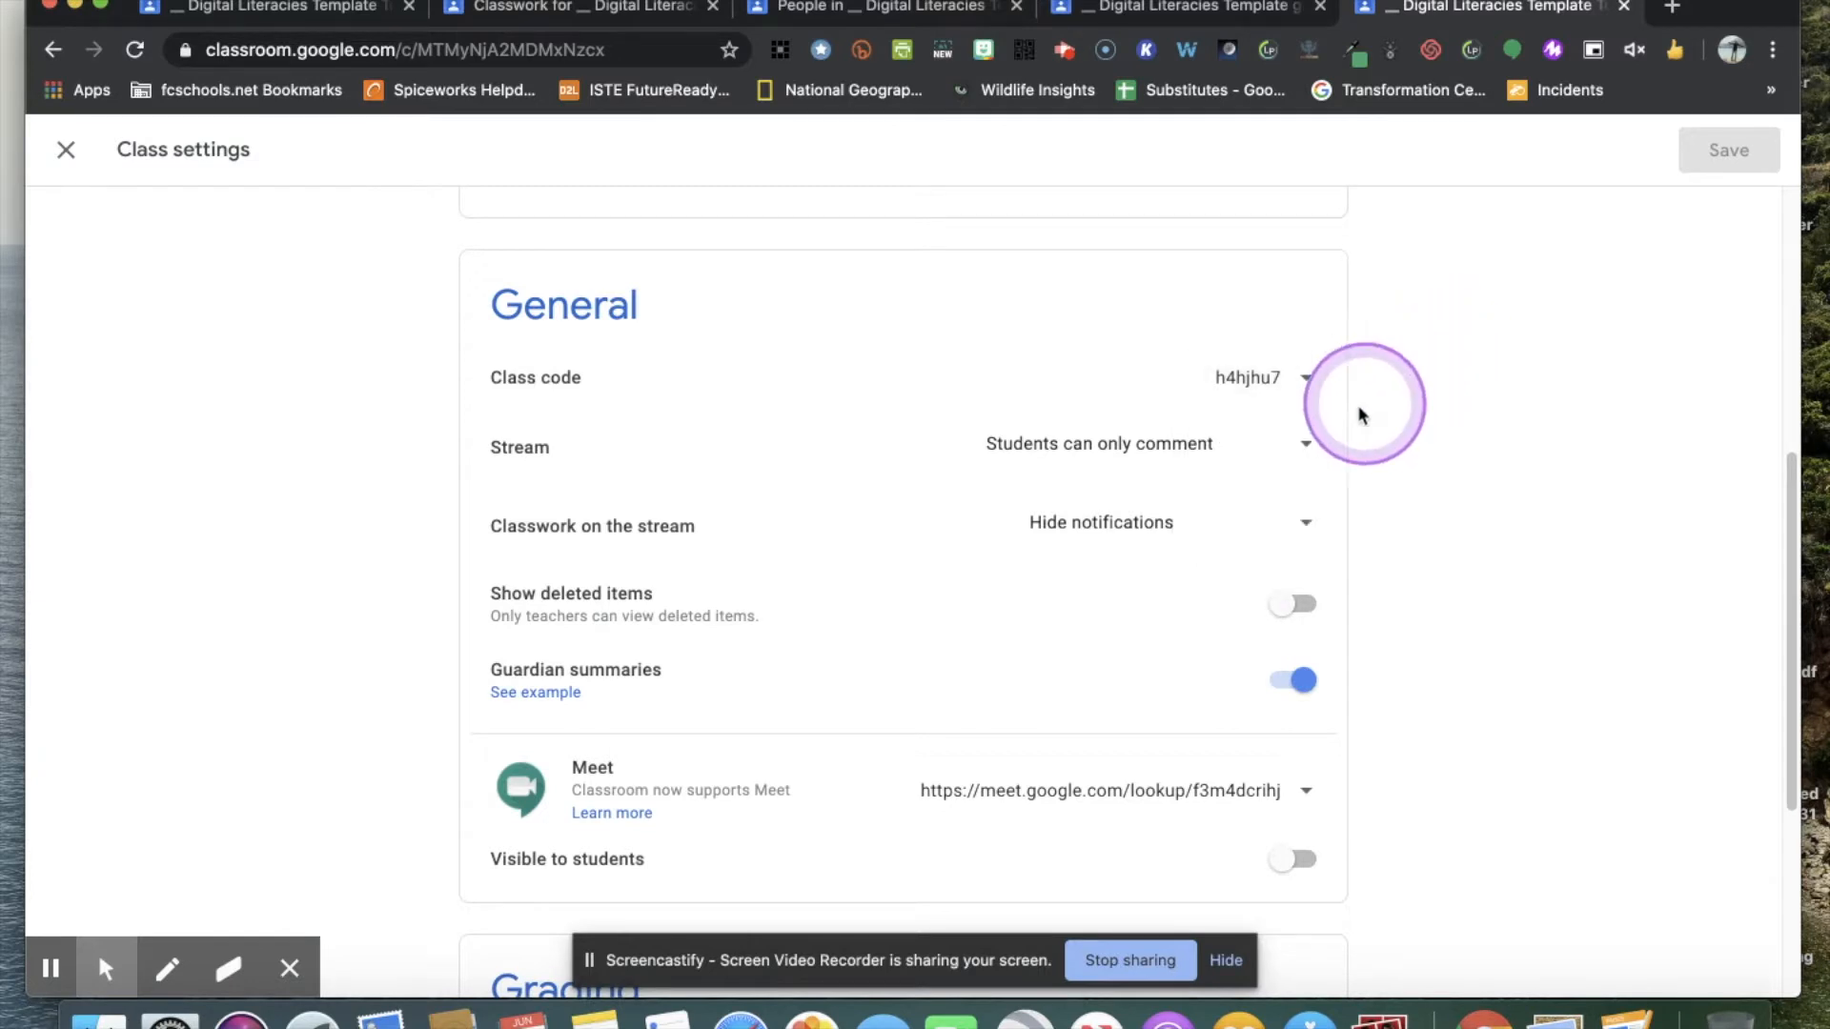
Review the Stream posting permissions and the notification choices for classwork on the stream, keeping Hide notifications.
{"action": "left_click", "coordinate": [1308, 448]}
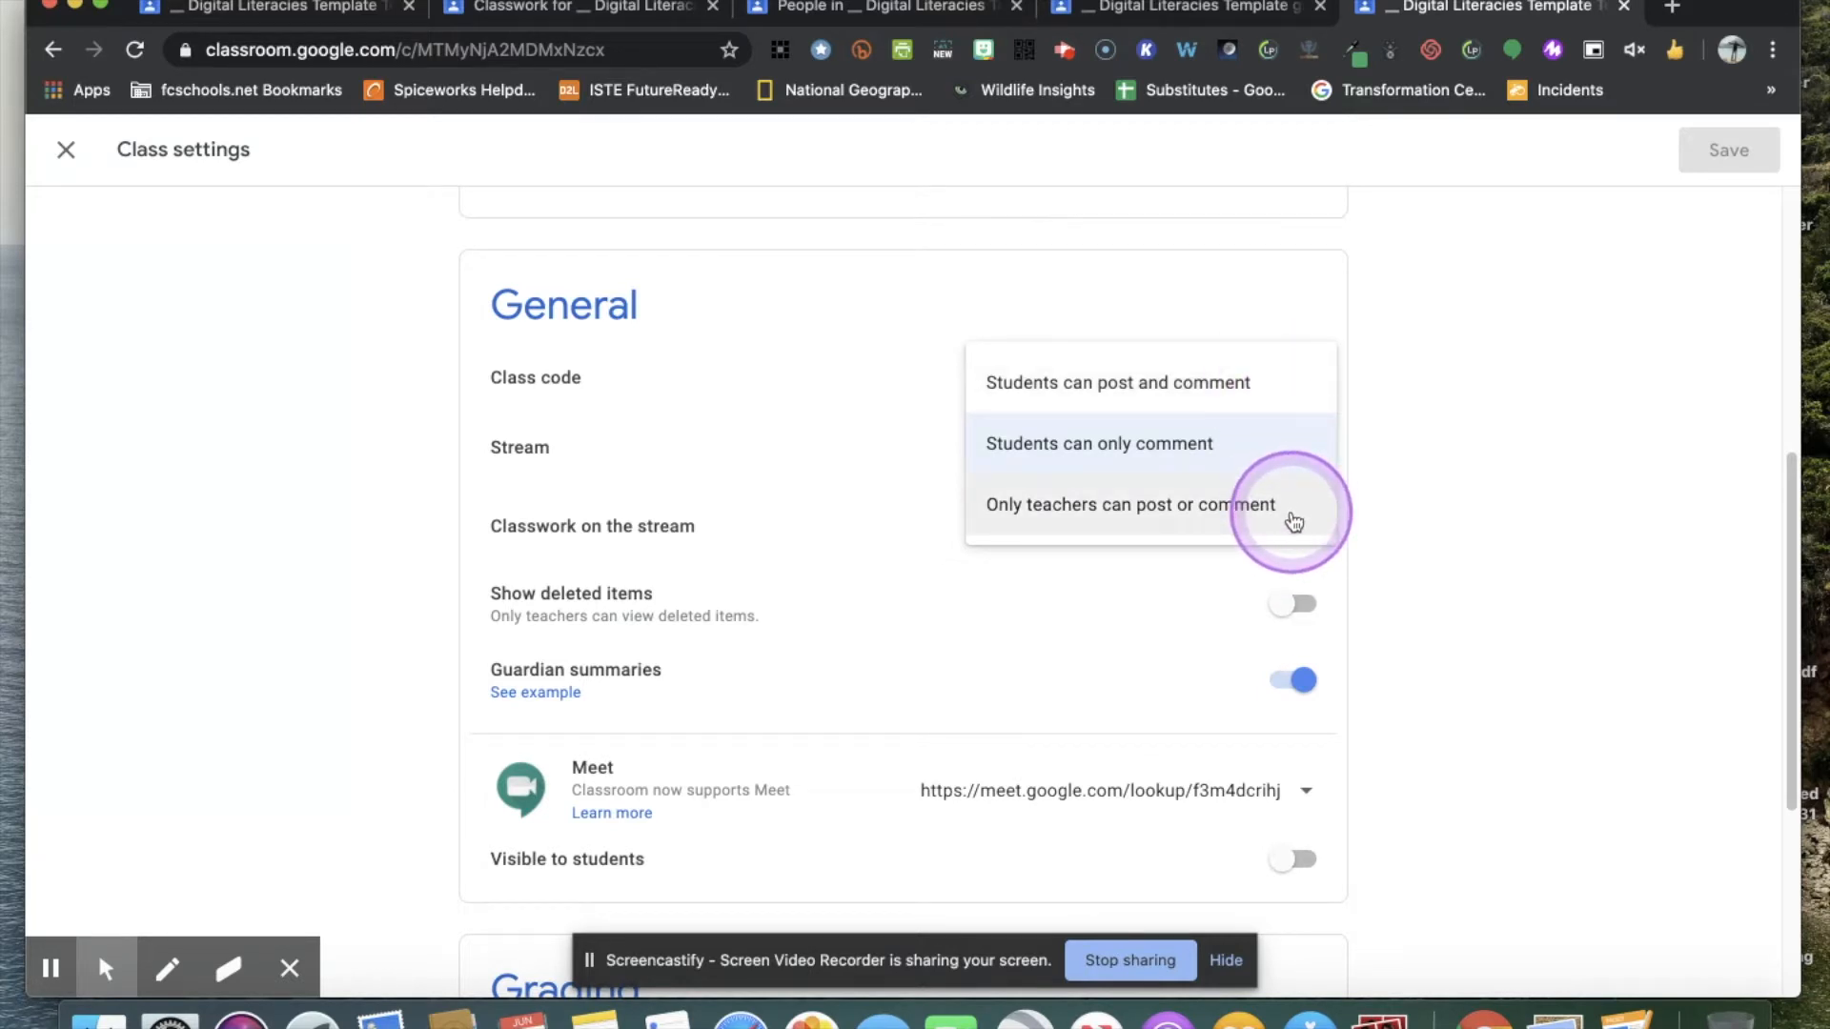
{"action": "left_click", "coordinate": [1465, 484]}
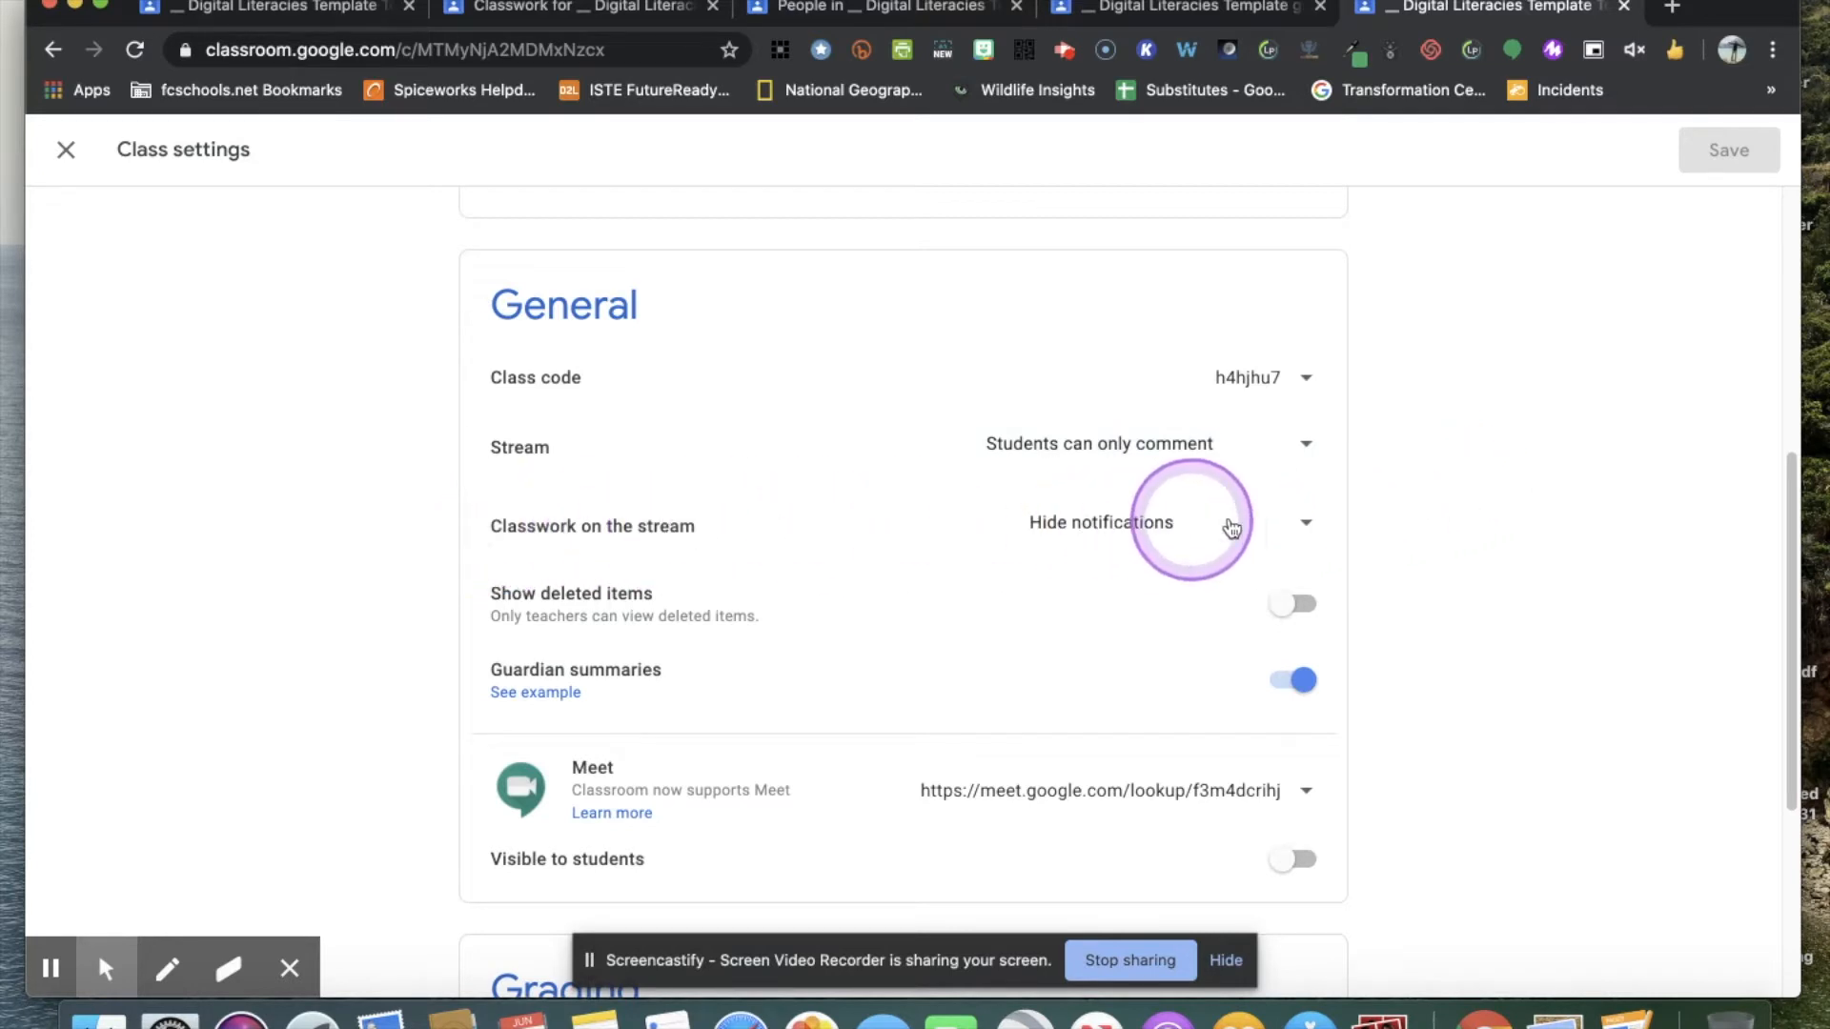
{"action": "left_click", "coordinate": [1300, 527]}
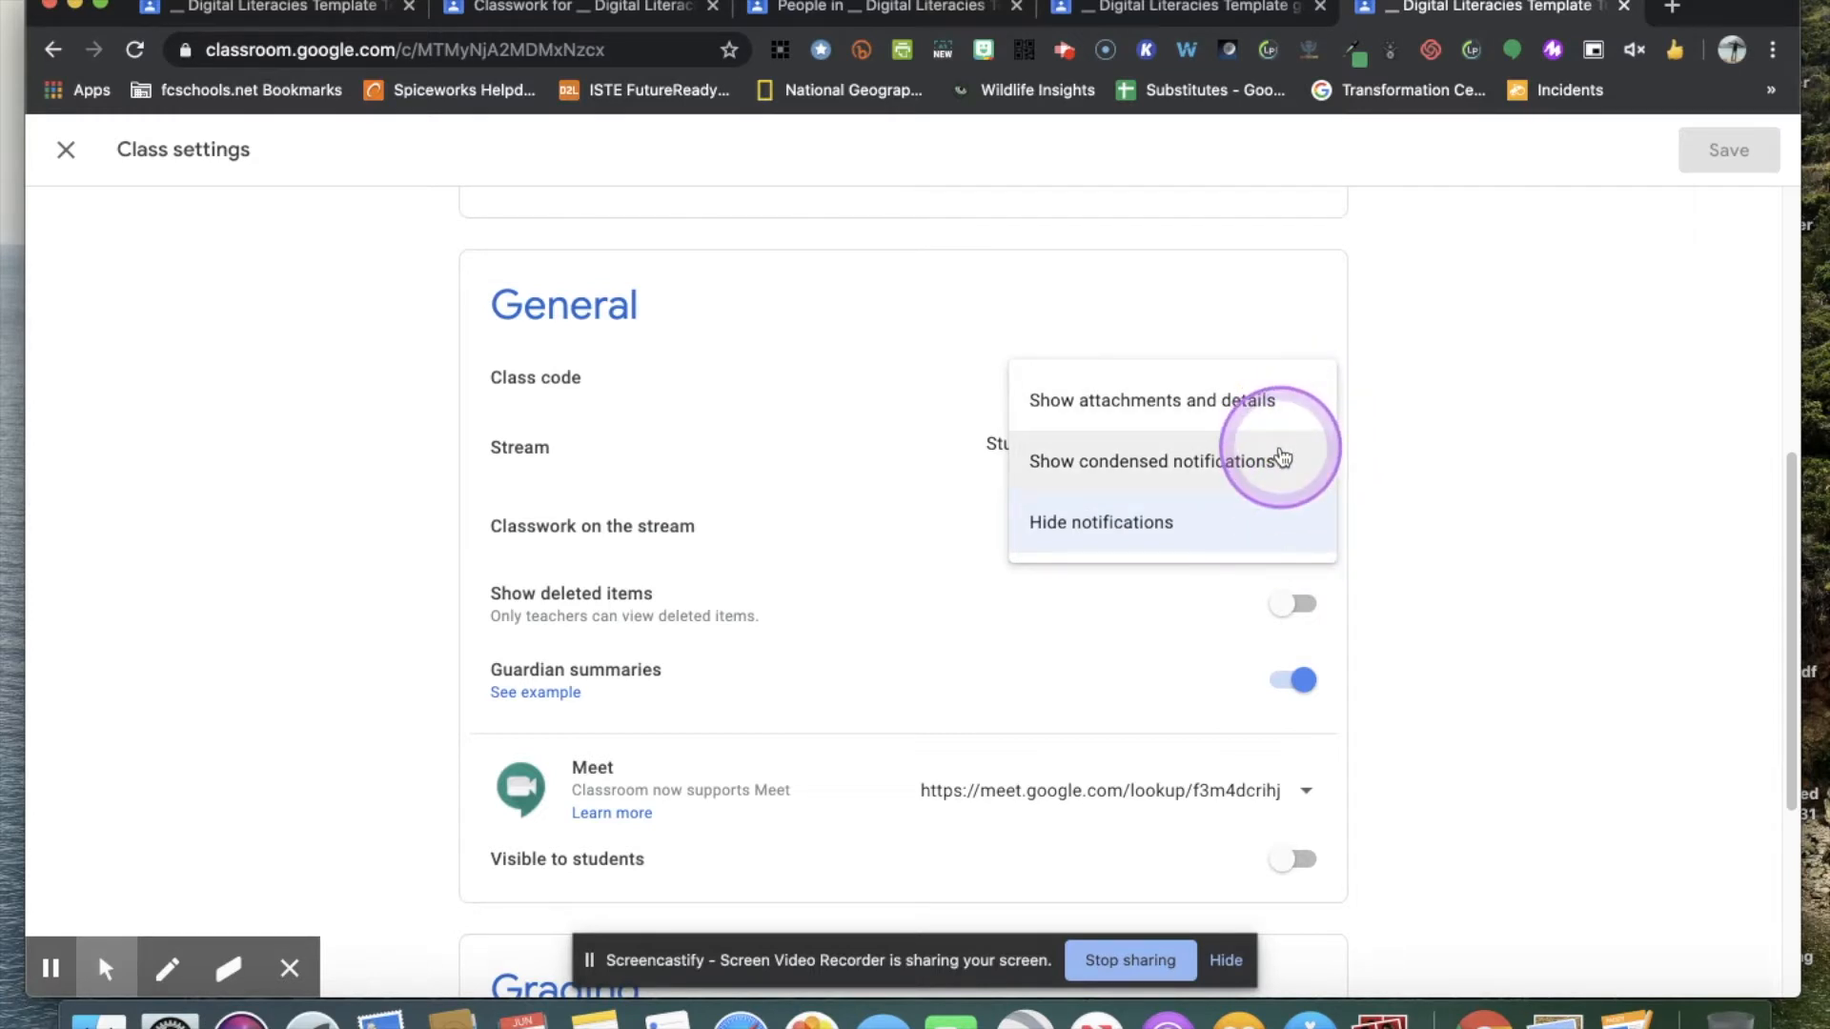
{"action": "left_click", "coordinate": [1190, 543]}
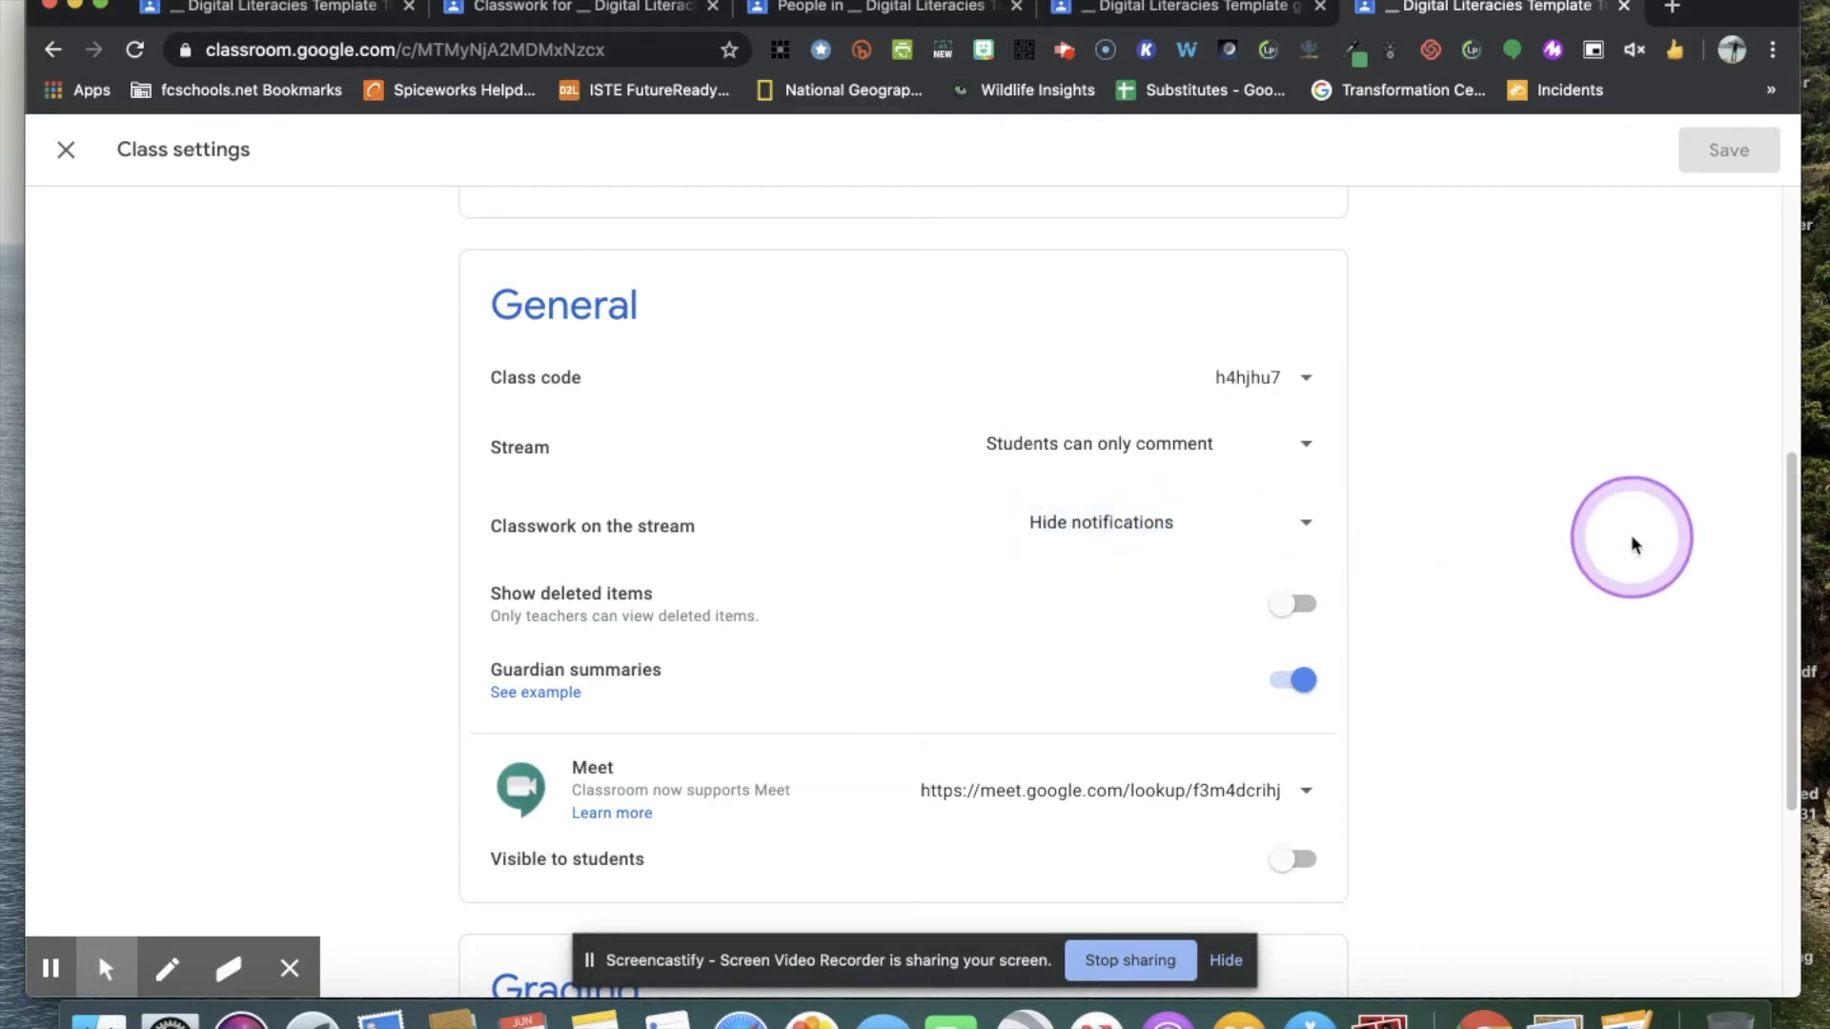
Reset the class's Meet link in the general settings.
{"action": "scroll", "coordinate": [1532, 576], "scroll_direction": "down", "scroll_amount": 2}
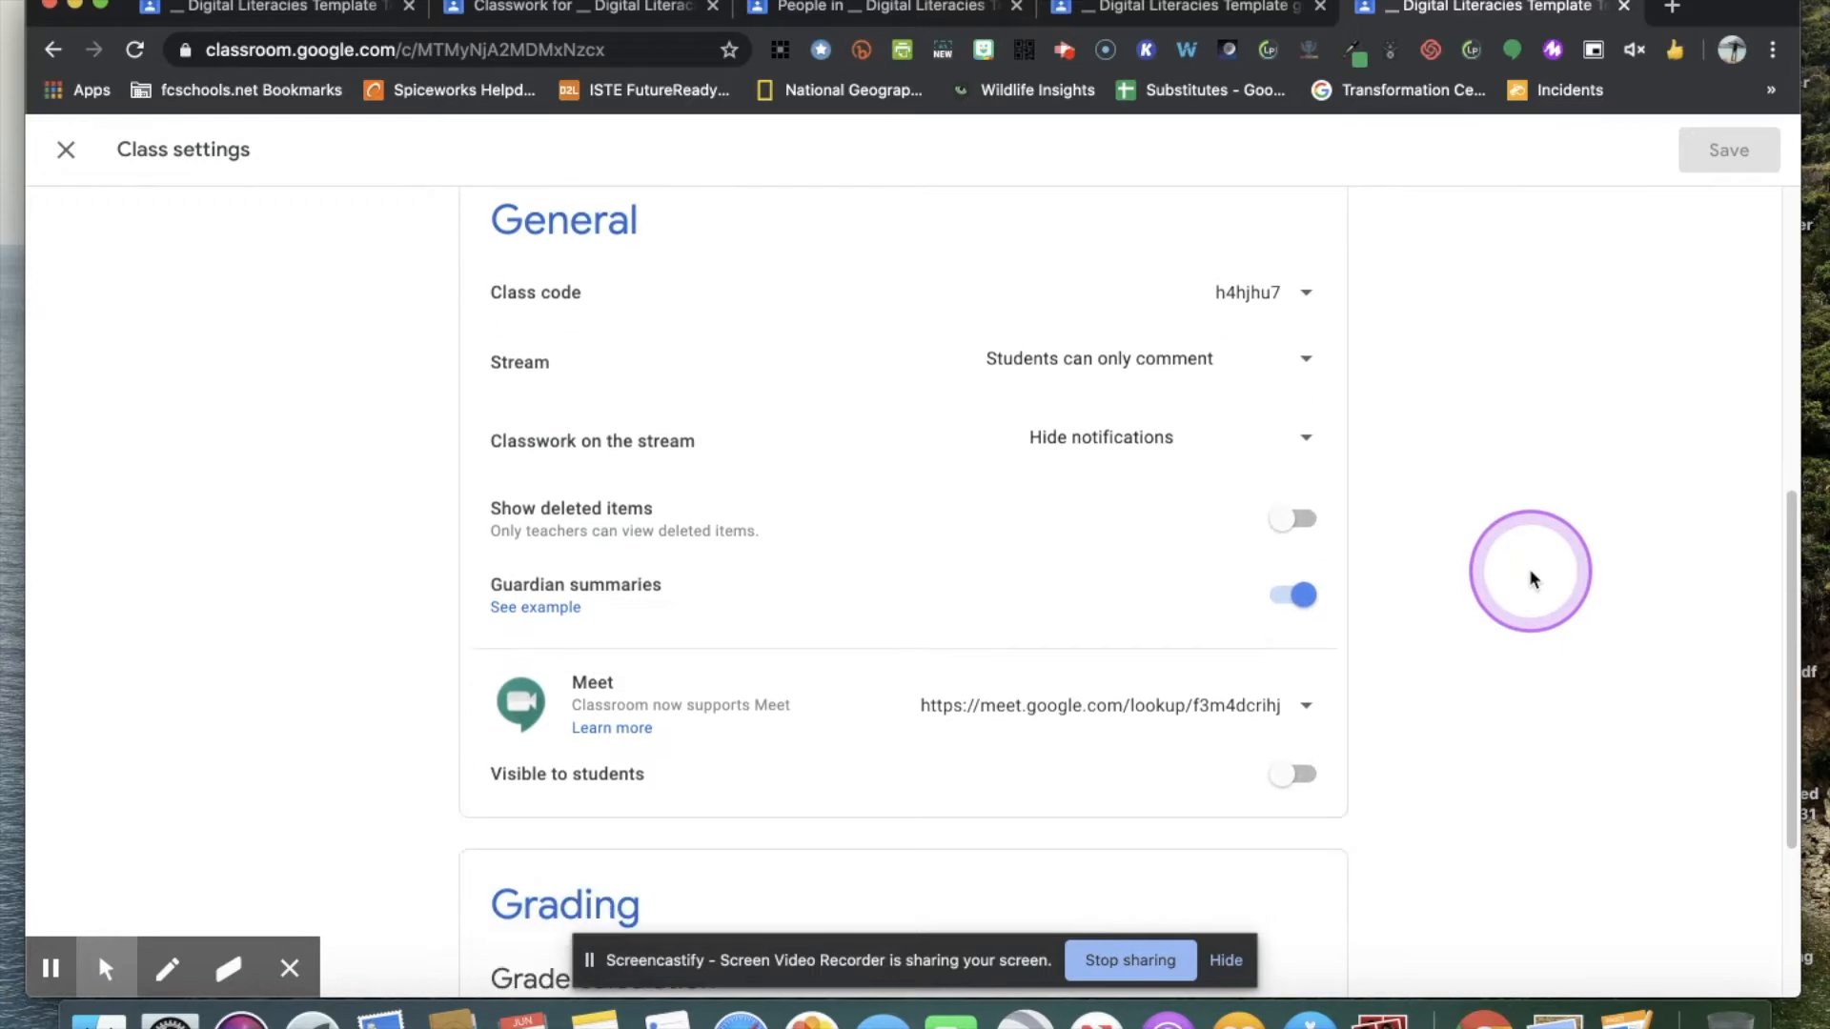
{"action": "scroll", "coordinate": [1532, 576], "scroll_direction": "down", "scroll_amount": 3}
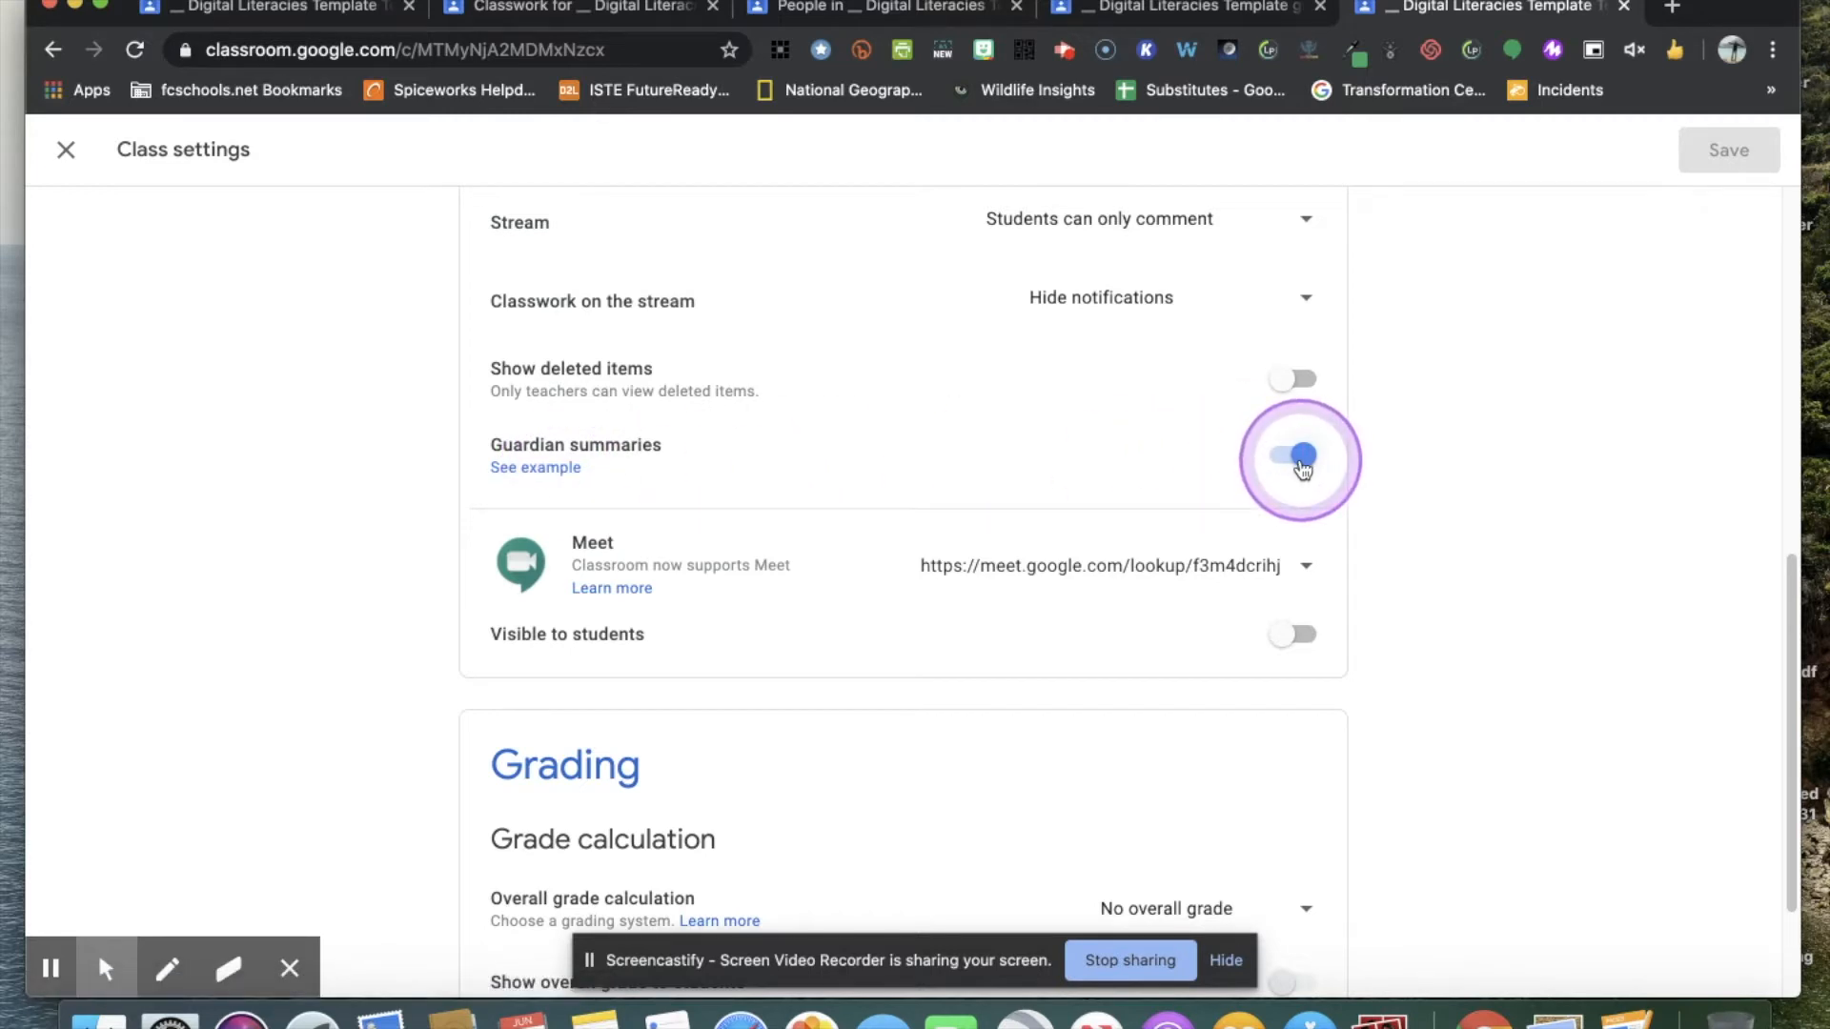
{"action": "scroll", "coordinate": [1403, 484], "scroll_direction": "down", "scroll_amount": 2}
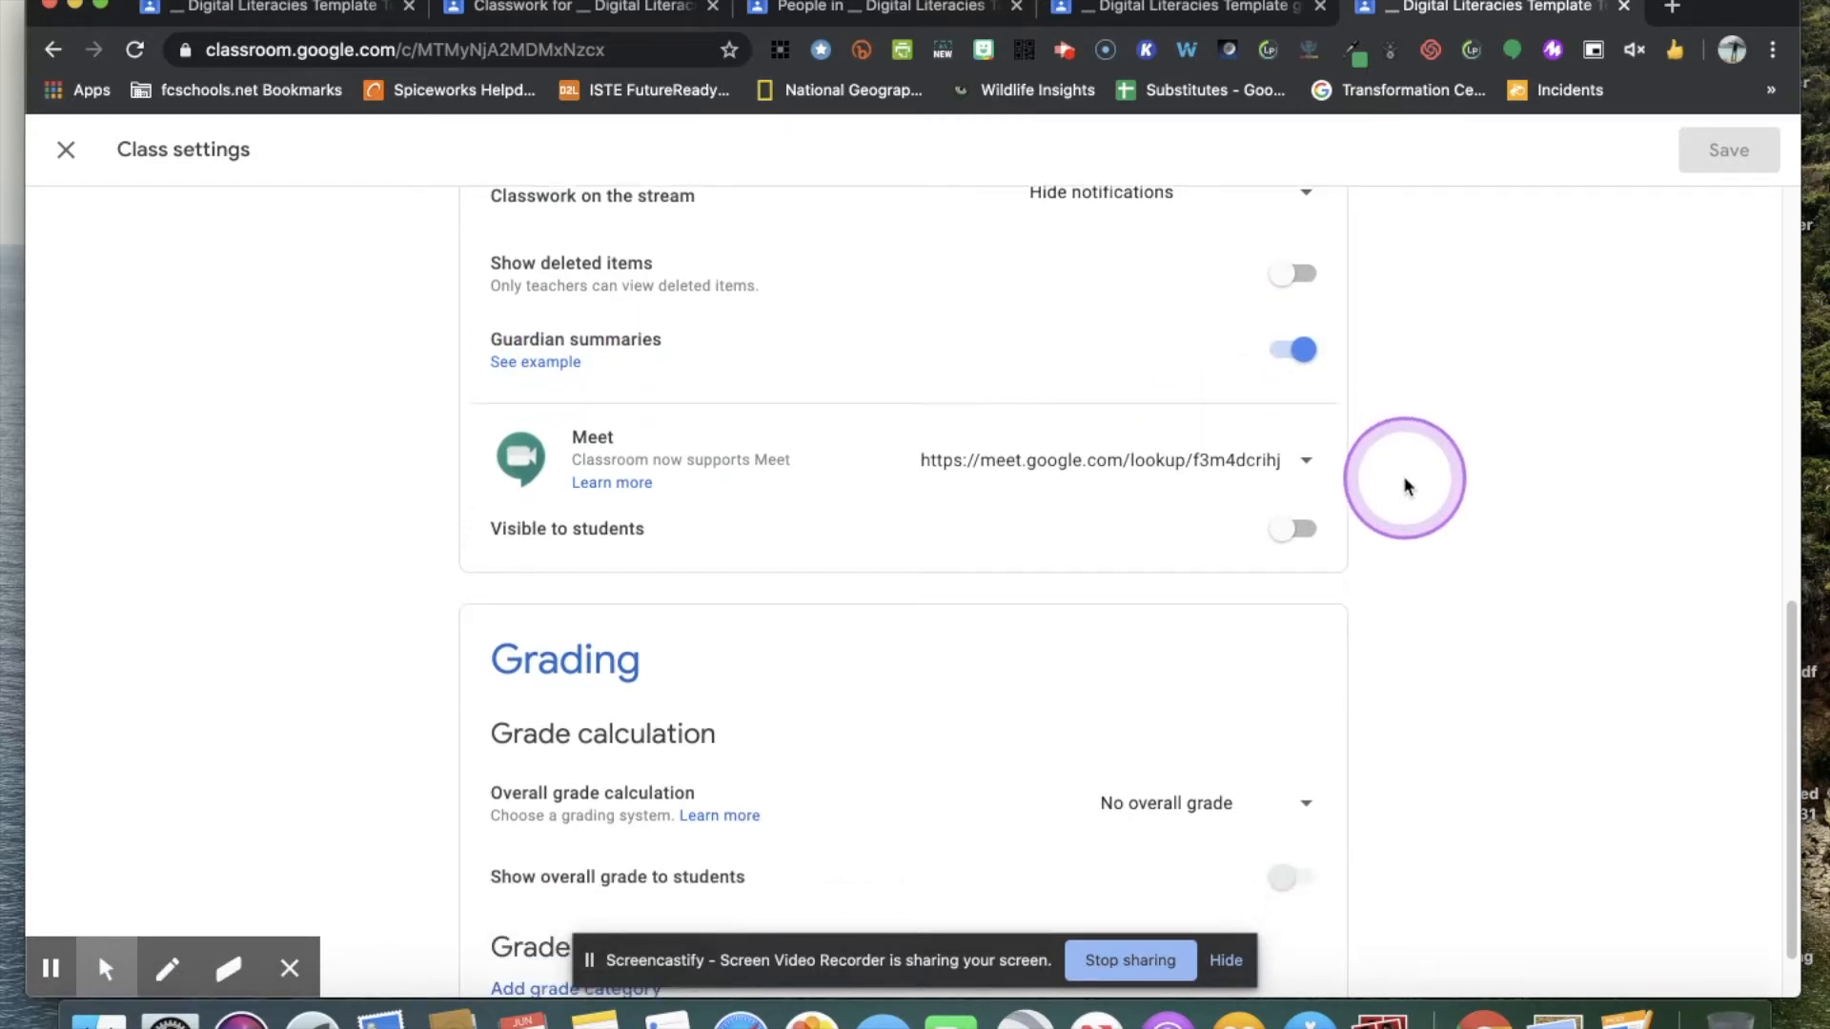
{"action": "left_click", "coordinate": [1307, 472]}
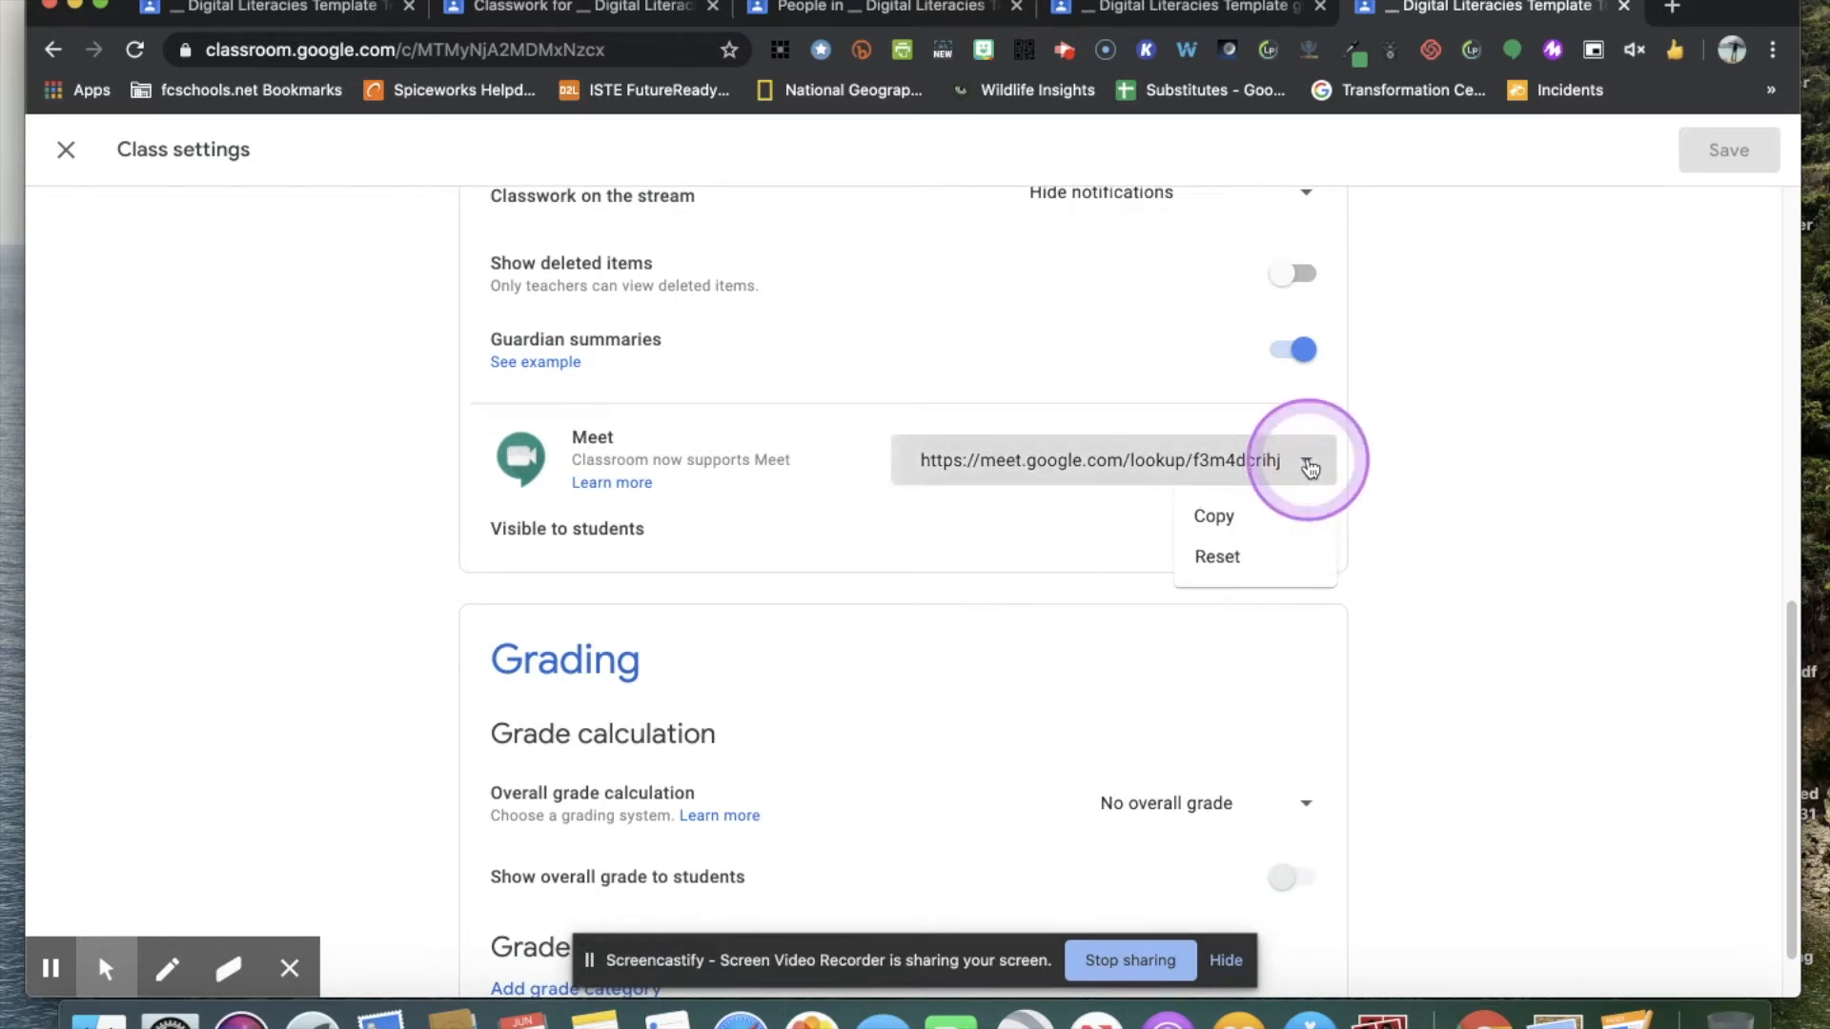
{"action": "left_click", "coordinate": [1199, 530]}
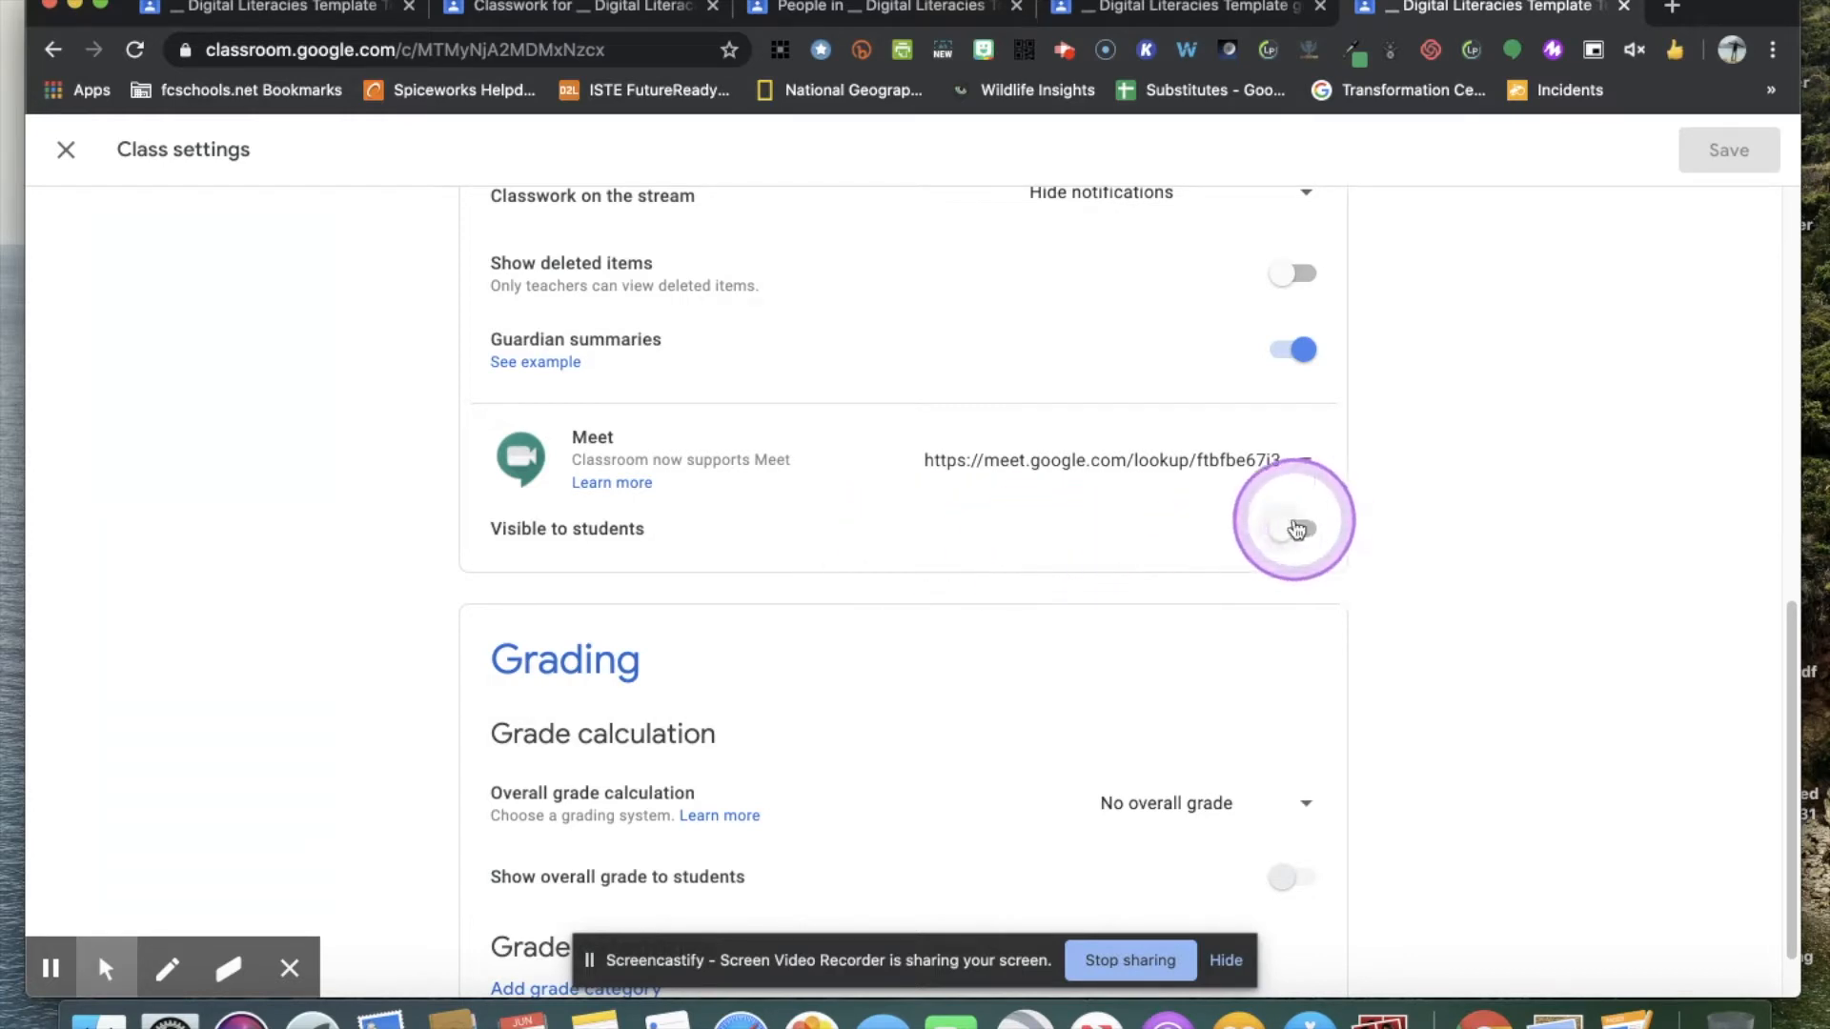
Set the overall grade calculation to Total points.
{"action": "scroll", "coordinate": [1310, 540], "scroll_direction": "down", "scroll_amount": 2}
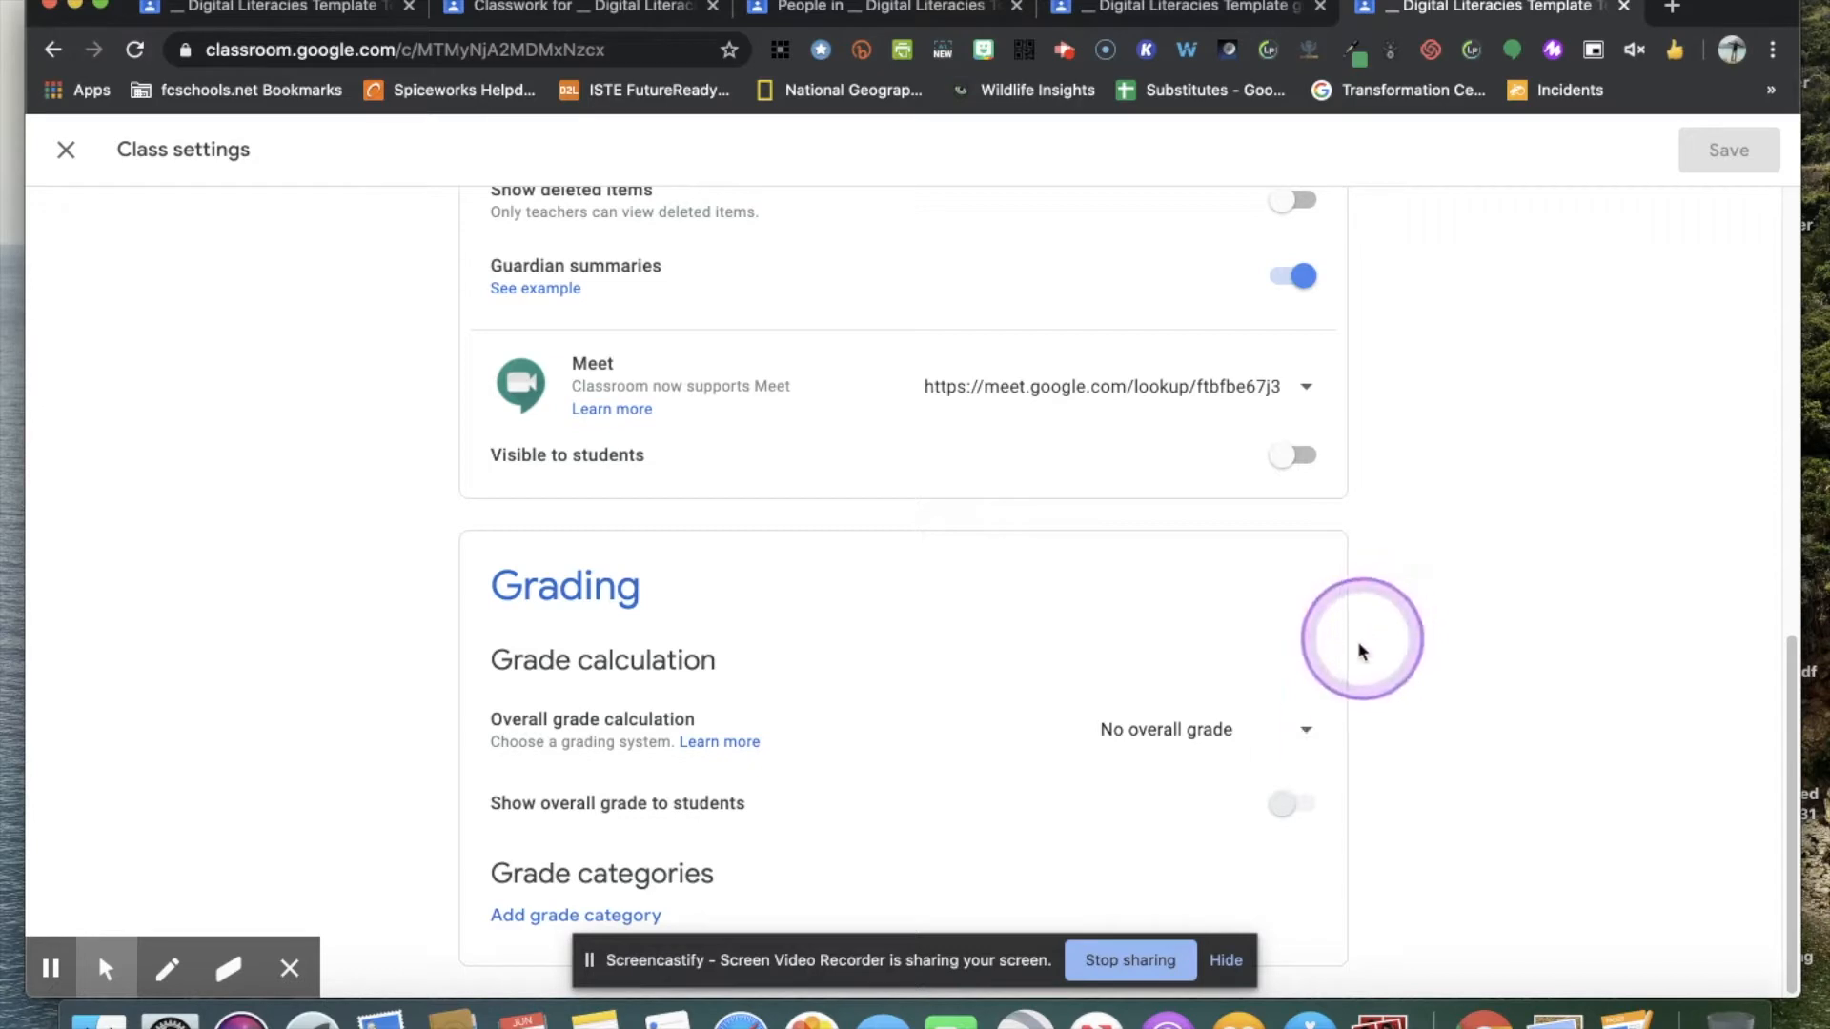
{"action": "left_click", "coordinate": [1307, 734]}
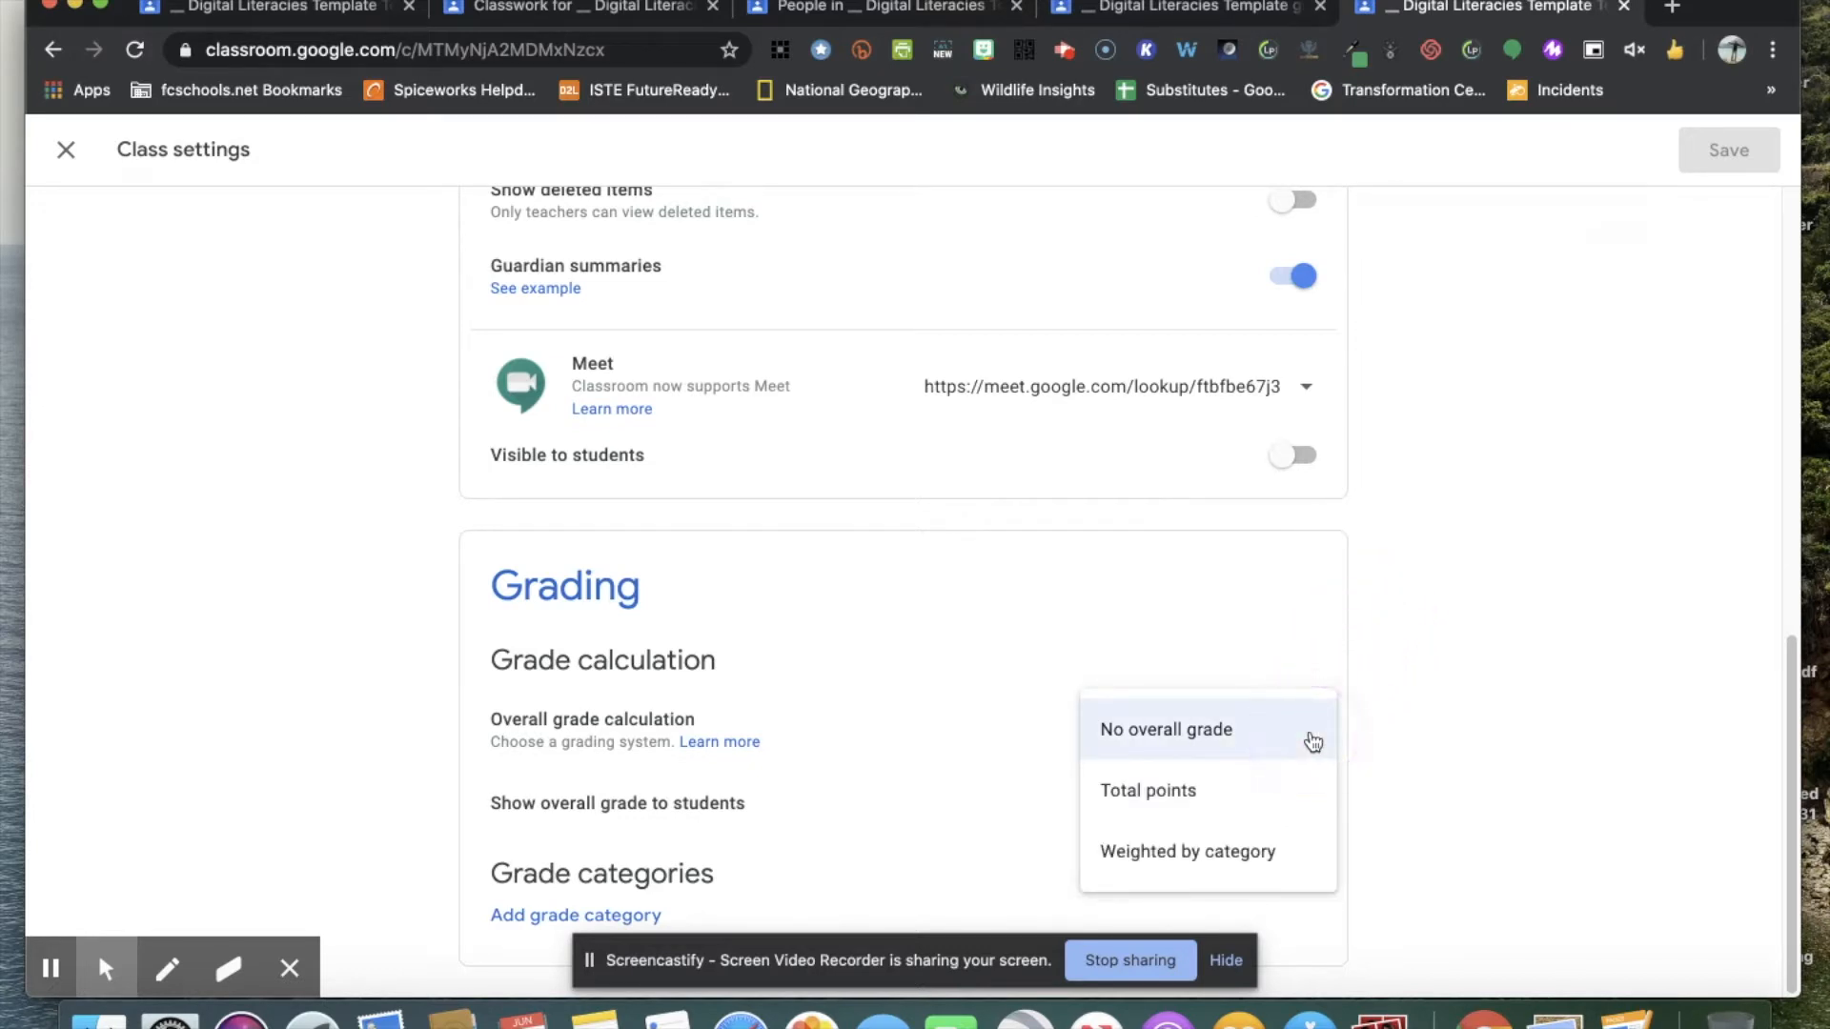
{"action": "left_click", "coordinate": [1244, 794]}
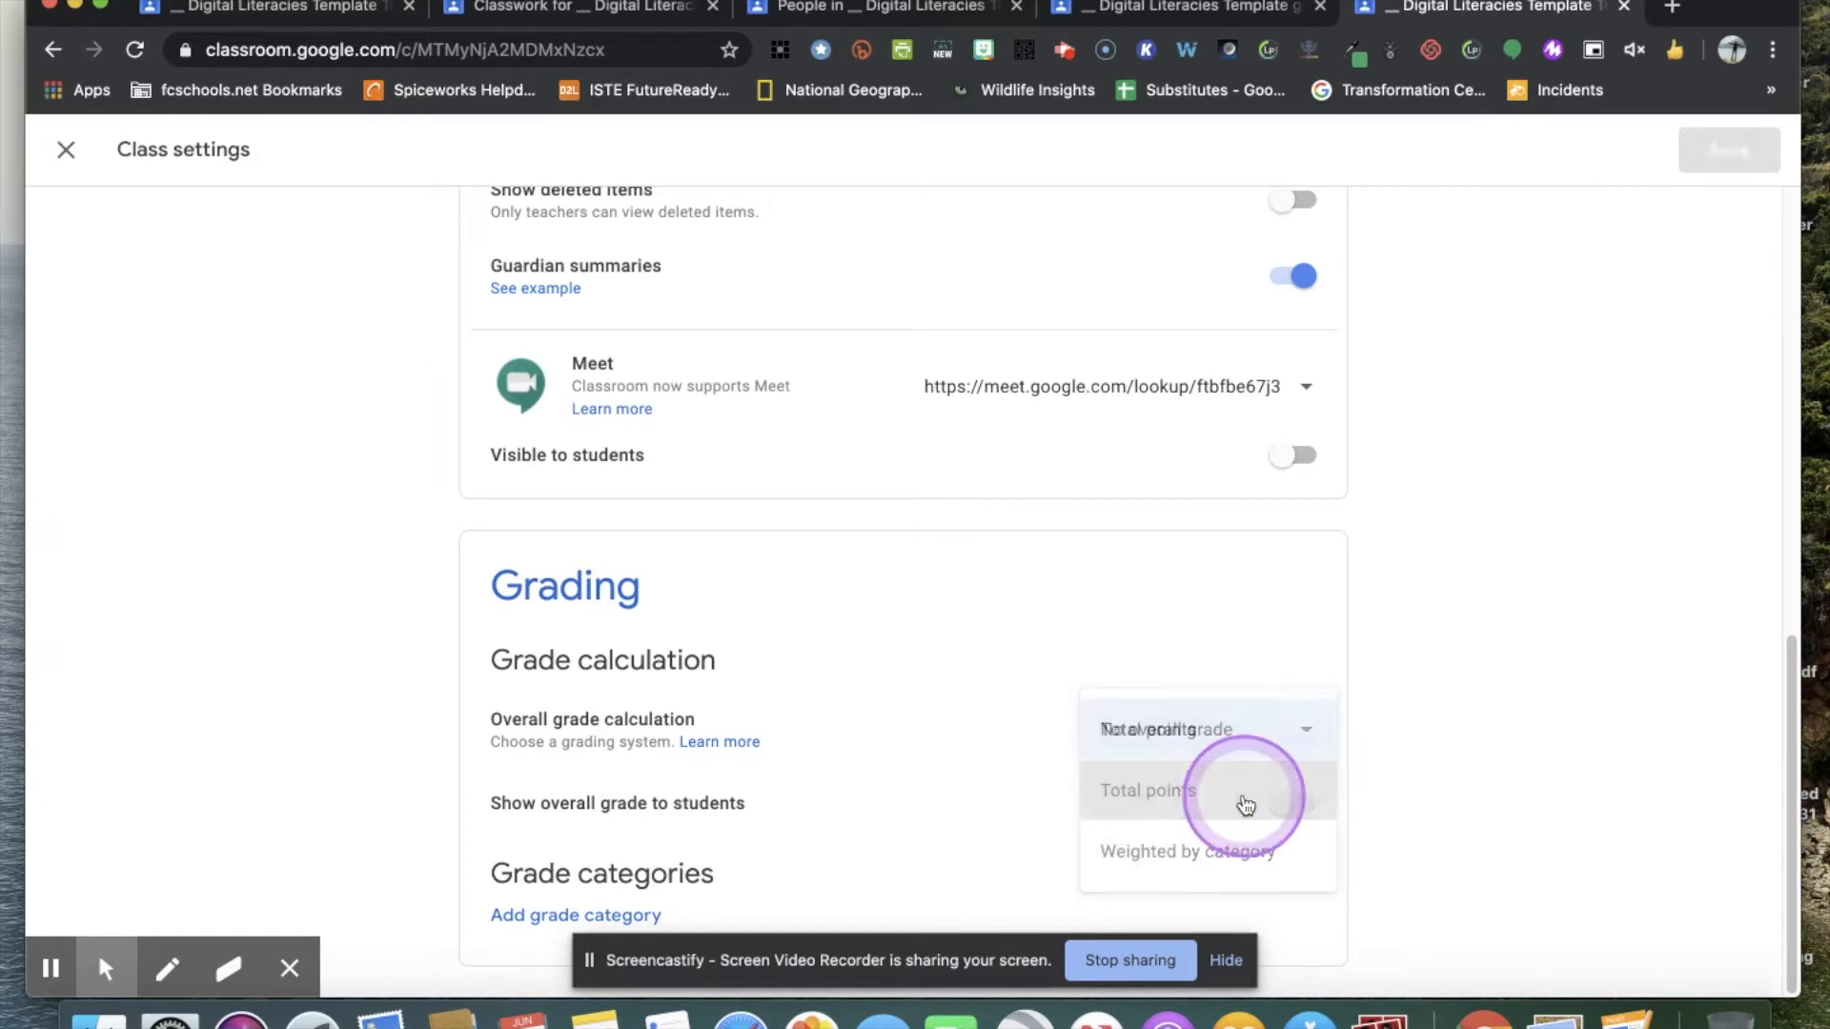
Set the overall grade calculation to Weighted by category, adding a blank grade category and removing it again.
{"action": "left_click", "coordinate": [540, 917]}
{"action": "left_click", "coordinate": [1325, 622]}
{"action": "left_click", "coordinate": [1209, 678]}
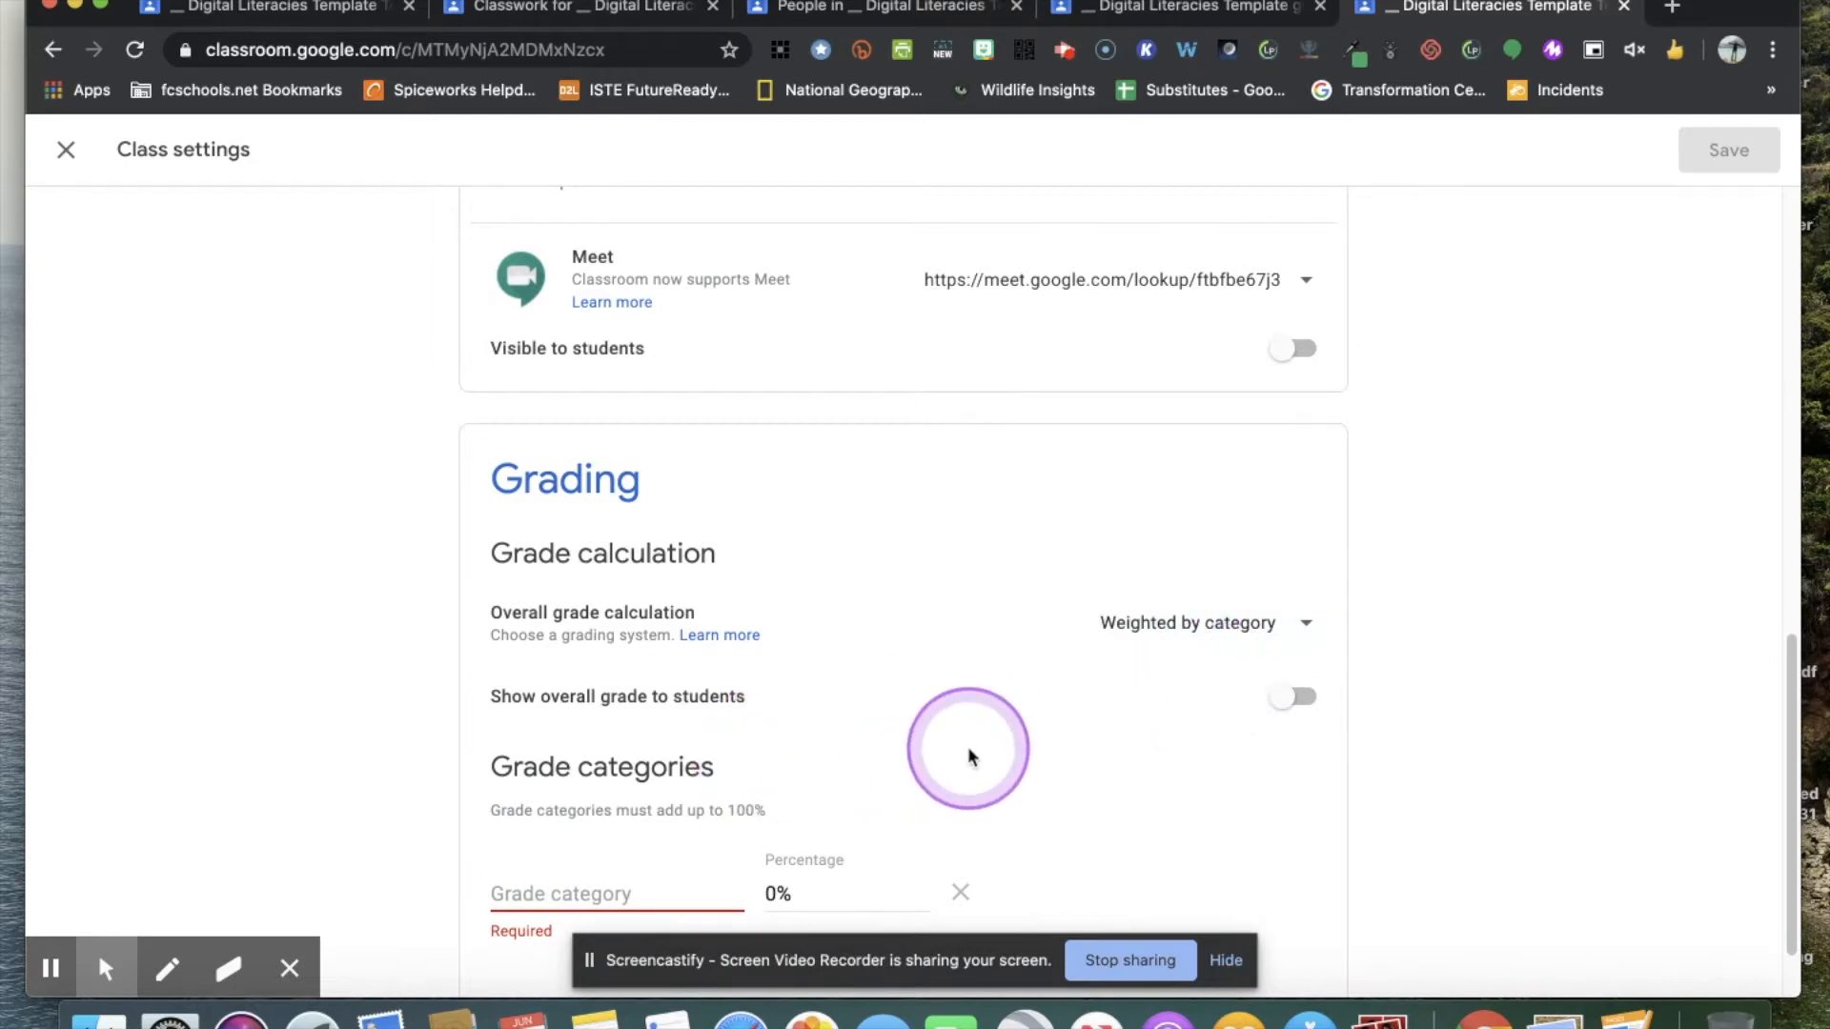
{"action": "scroll", "coordinate": [969, 756], "scroll_direction": "down", "scroll_amount": 1}
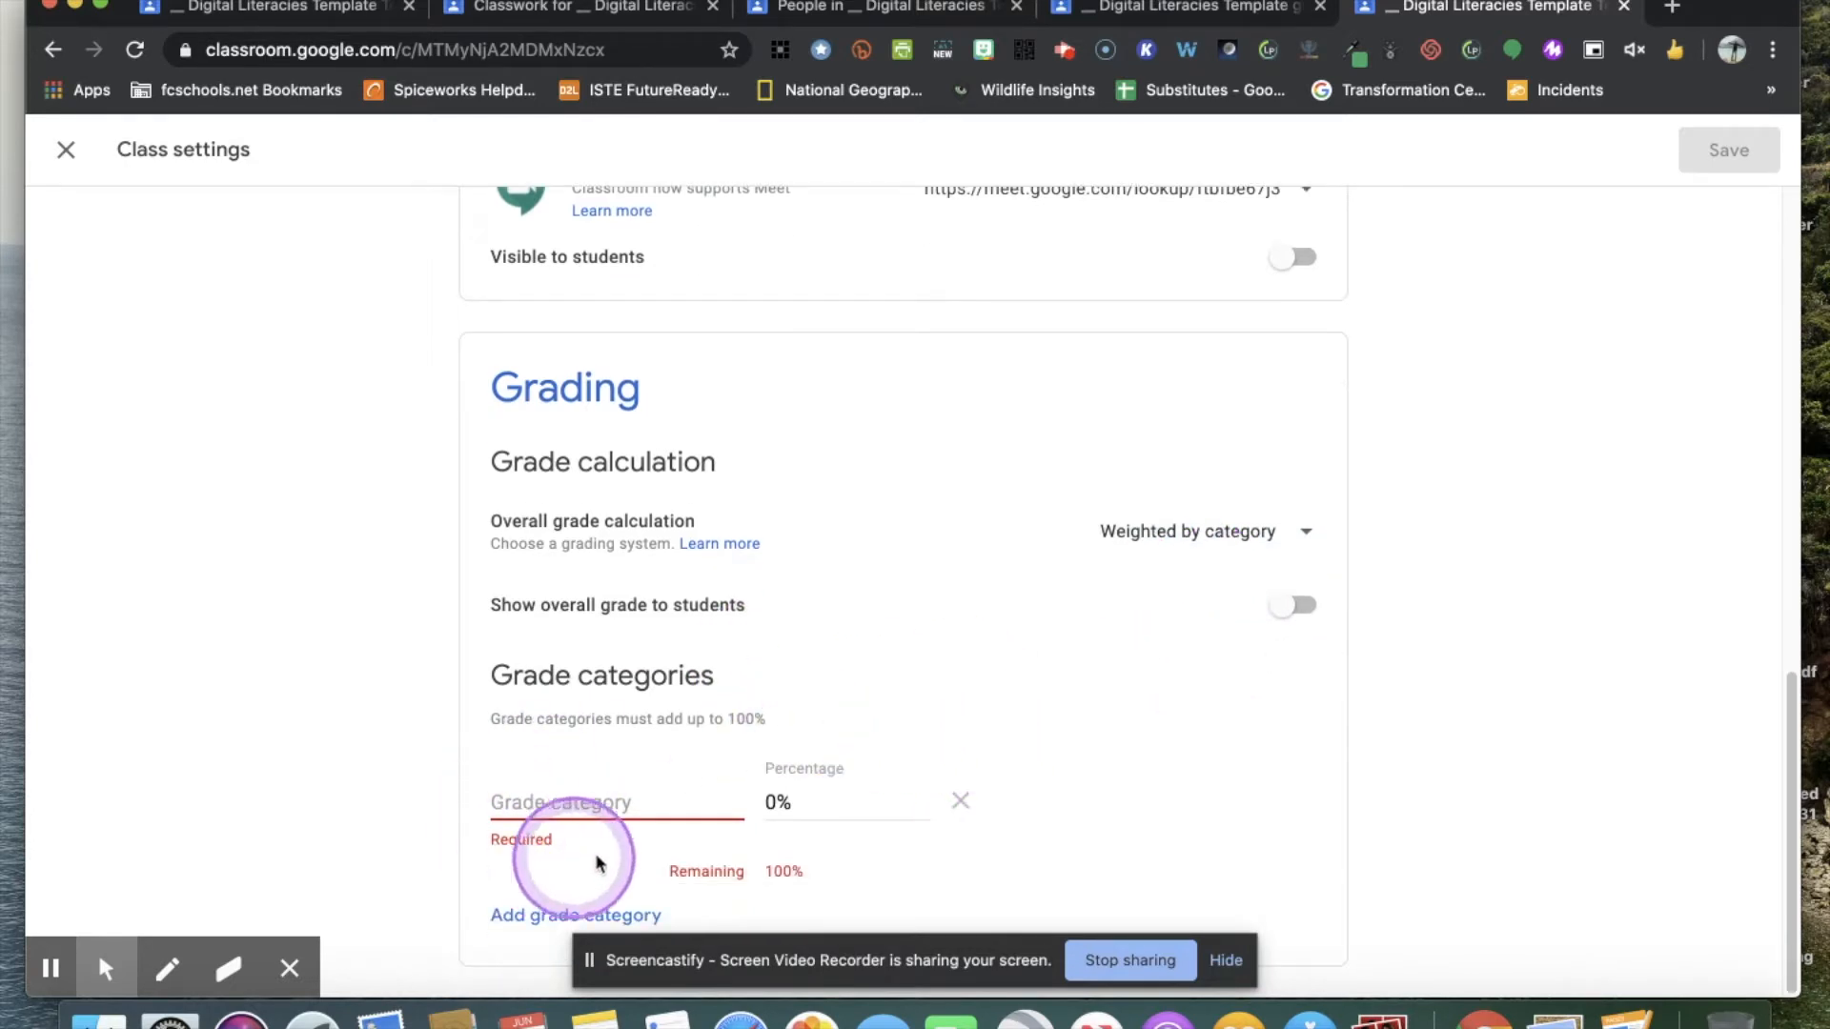
{"action": "left_click", "coordinate": [961, 802]}
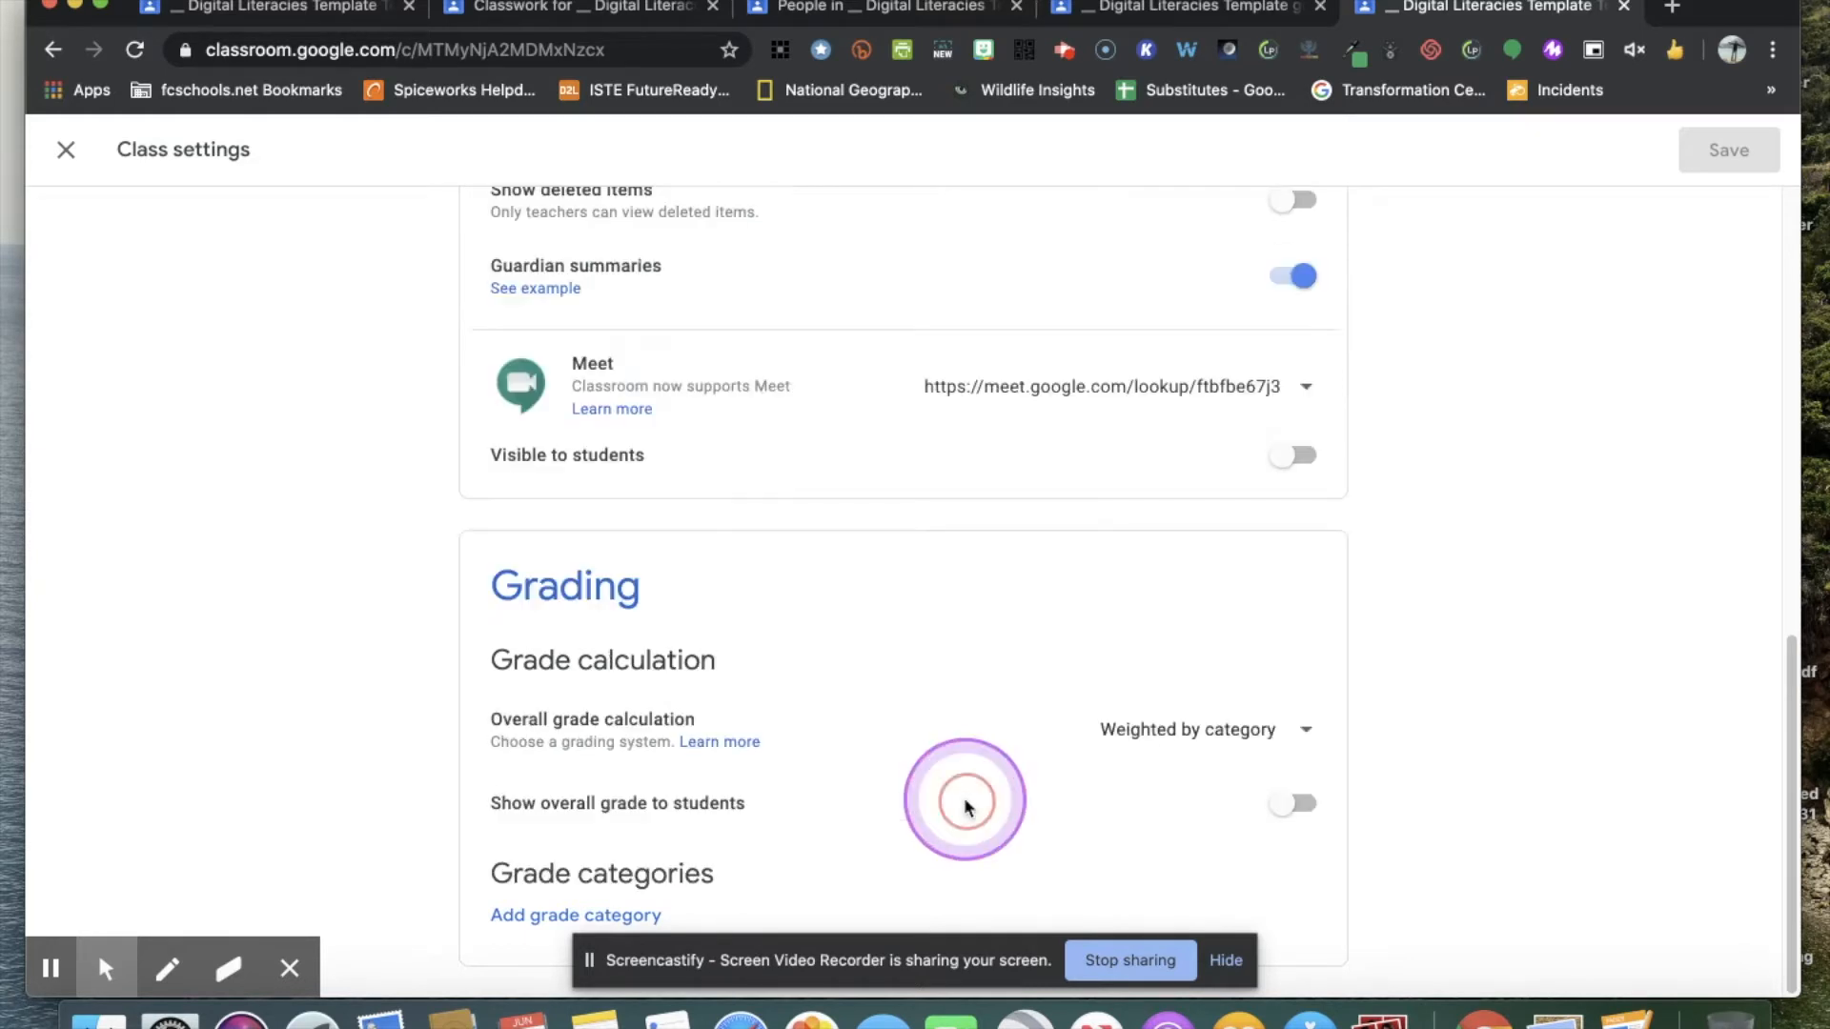
Switch the overall grade display for students on and off again, and set Classwork on the stream to Show condensed notifications.
{"action": "left_click", "coordinate": [1286, 815]}
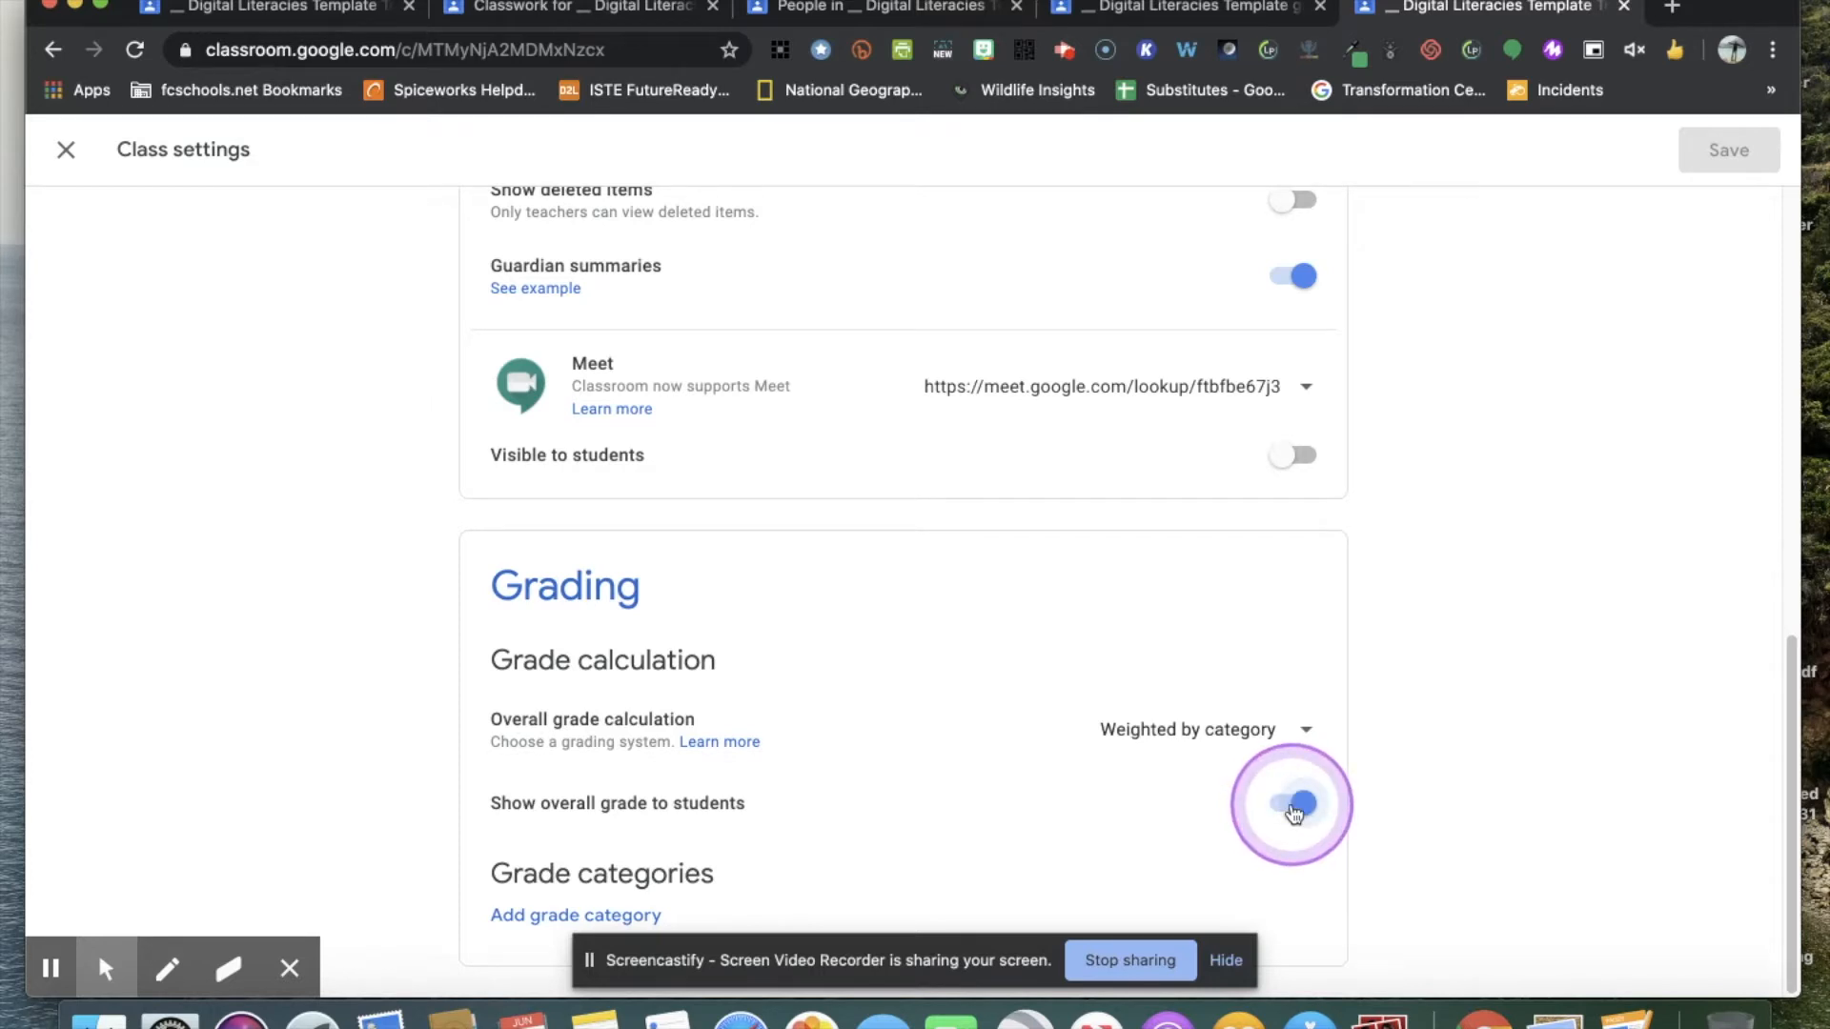
{"action": "scroll", "coordinate": [1054, 666], "scroll_direction": "up", "scroll_amount": 10}
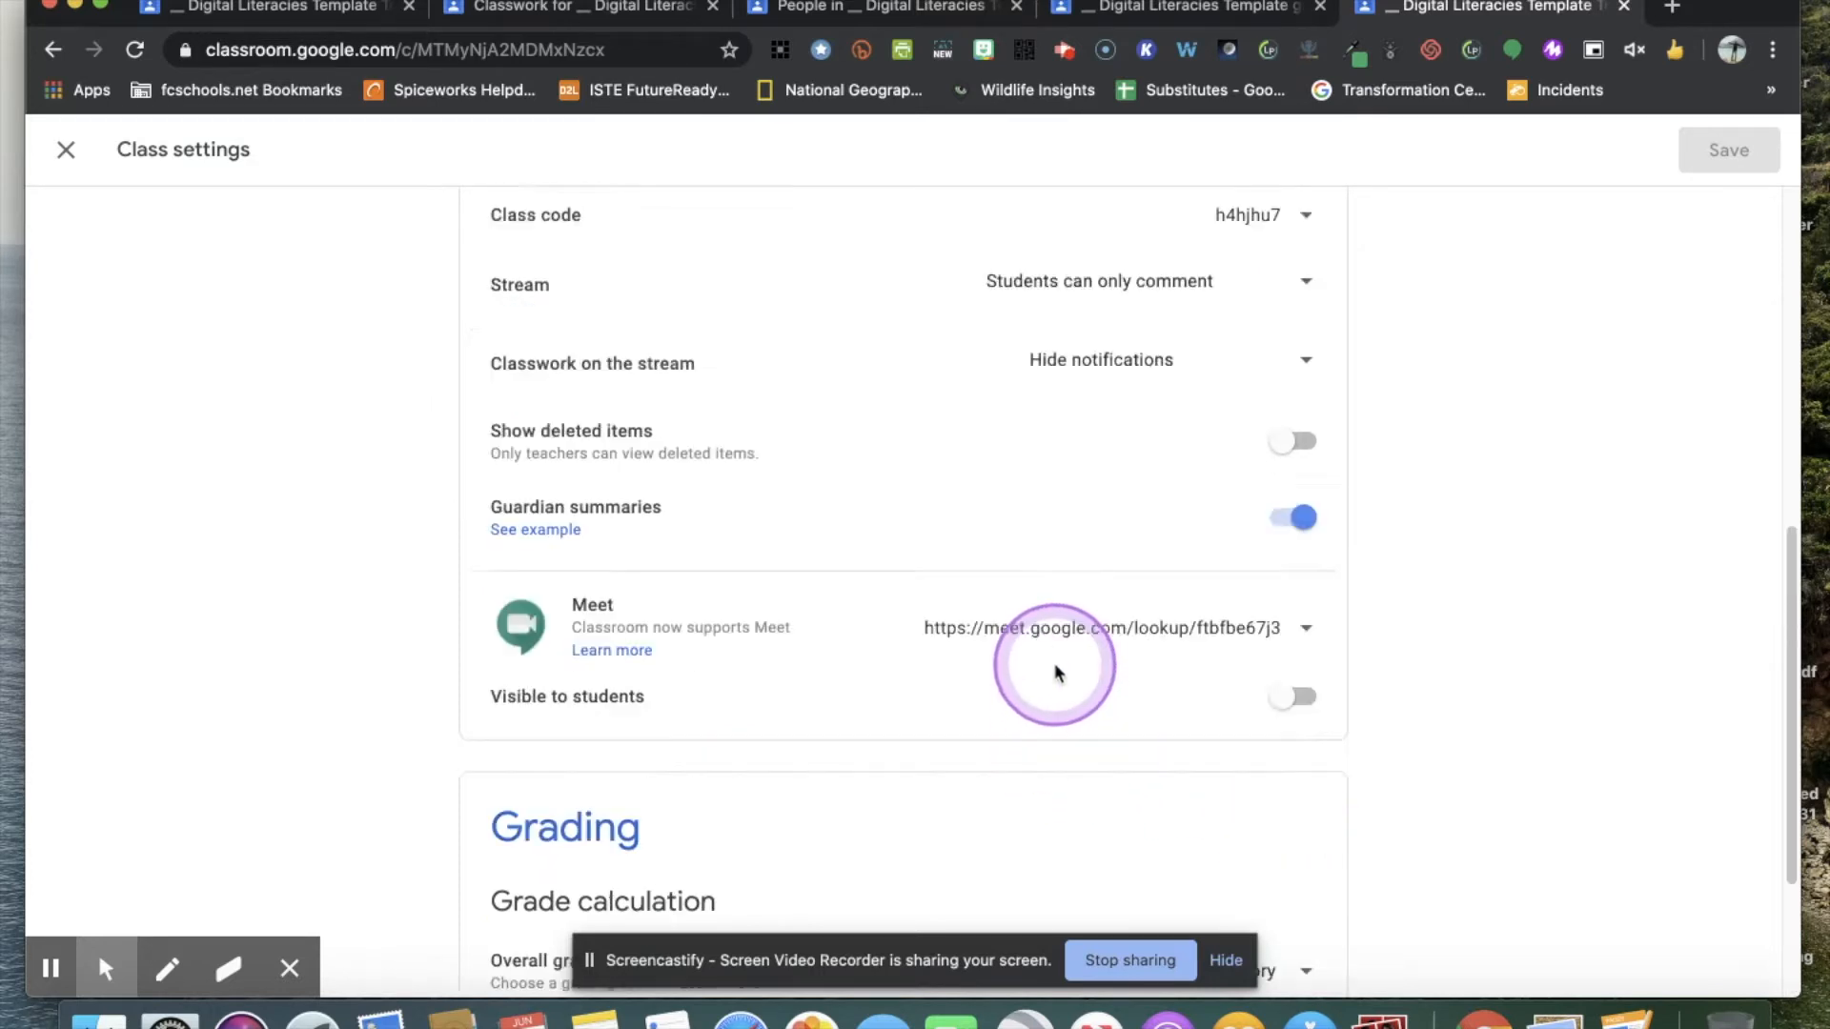
{"action": "scroll", "coordinate": [1054, 670], "scroll_direction": "down", "scroll_amount": 7}
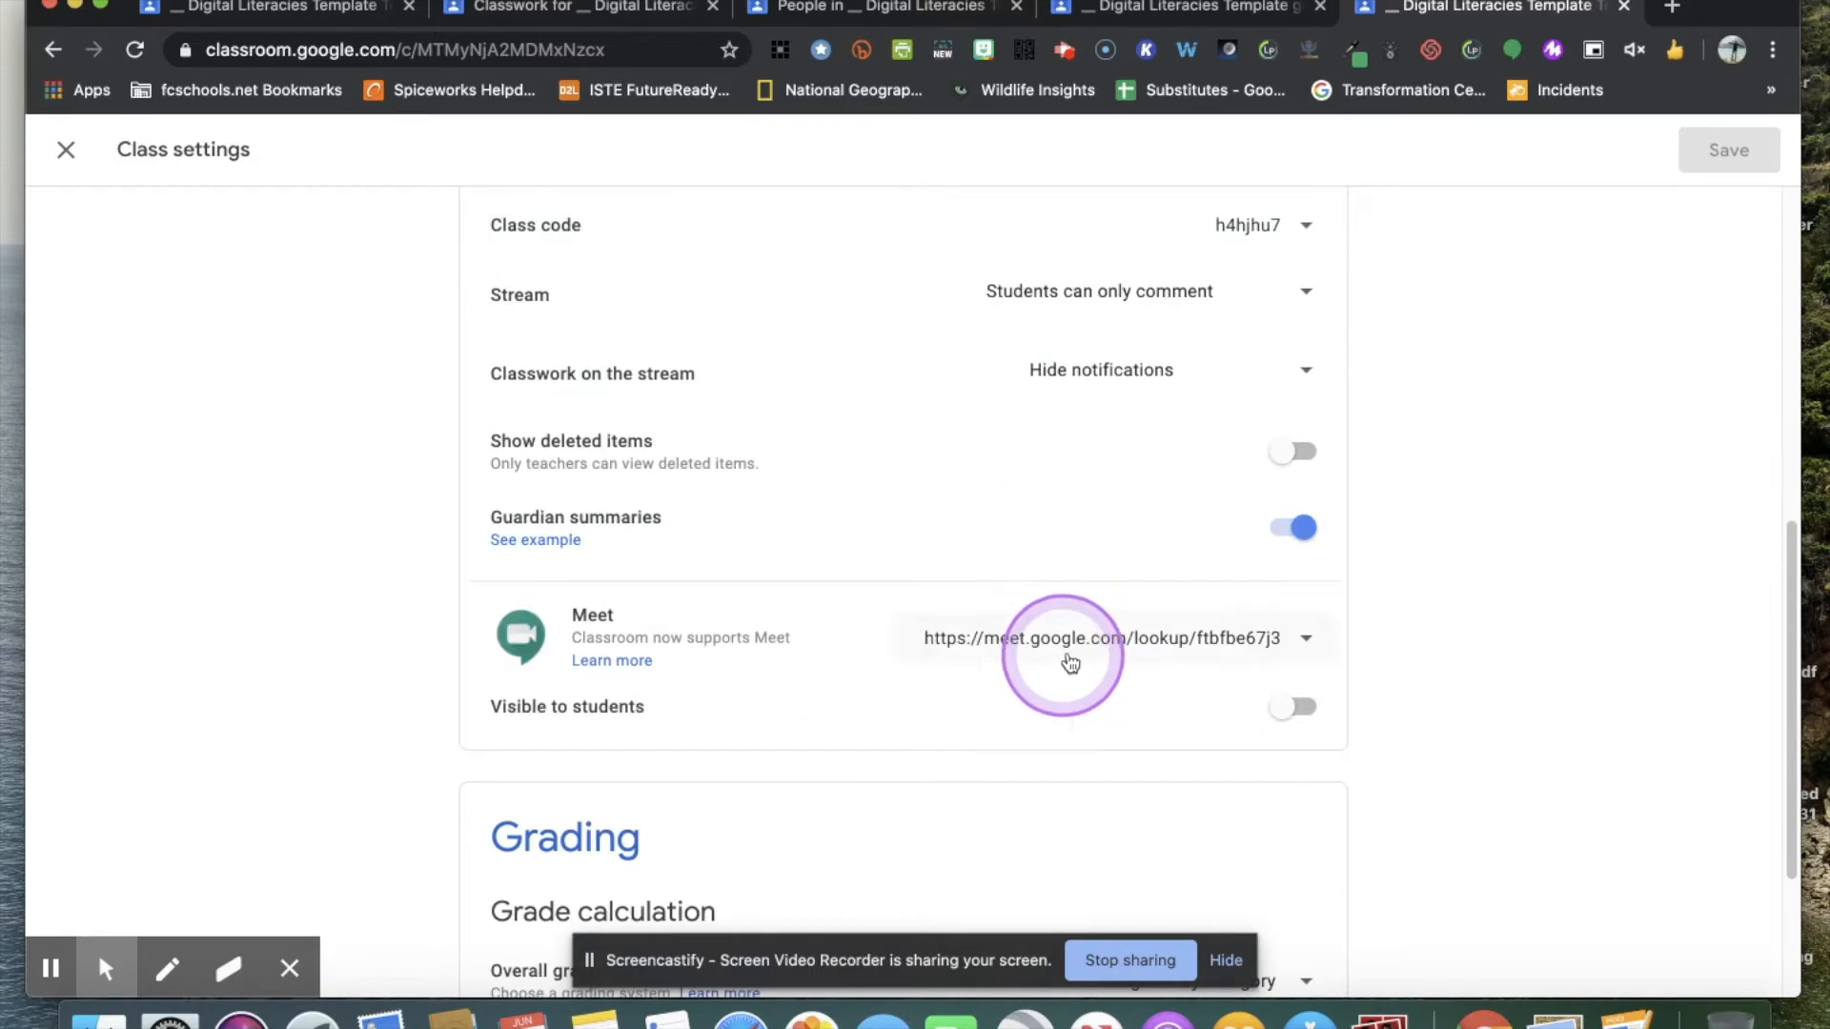
{"action": "left_click", "coordinate": [1311, 364]}
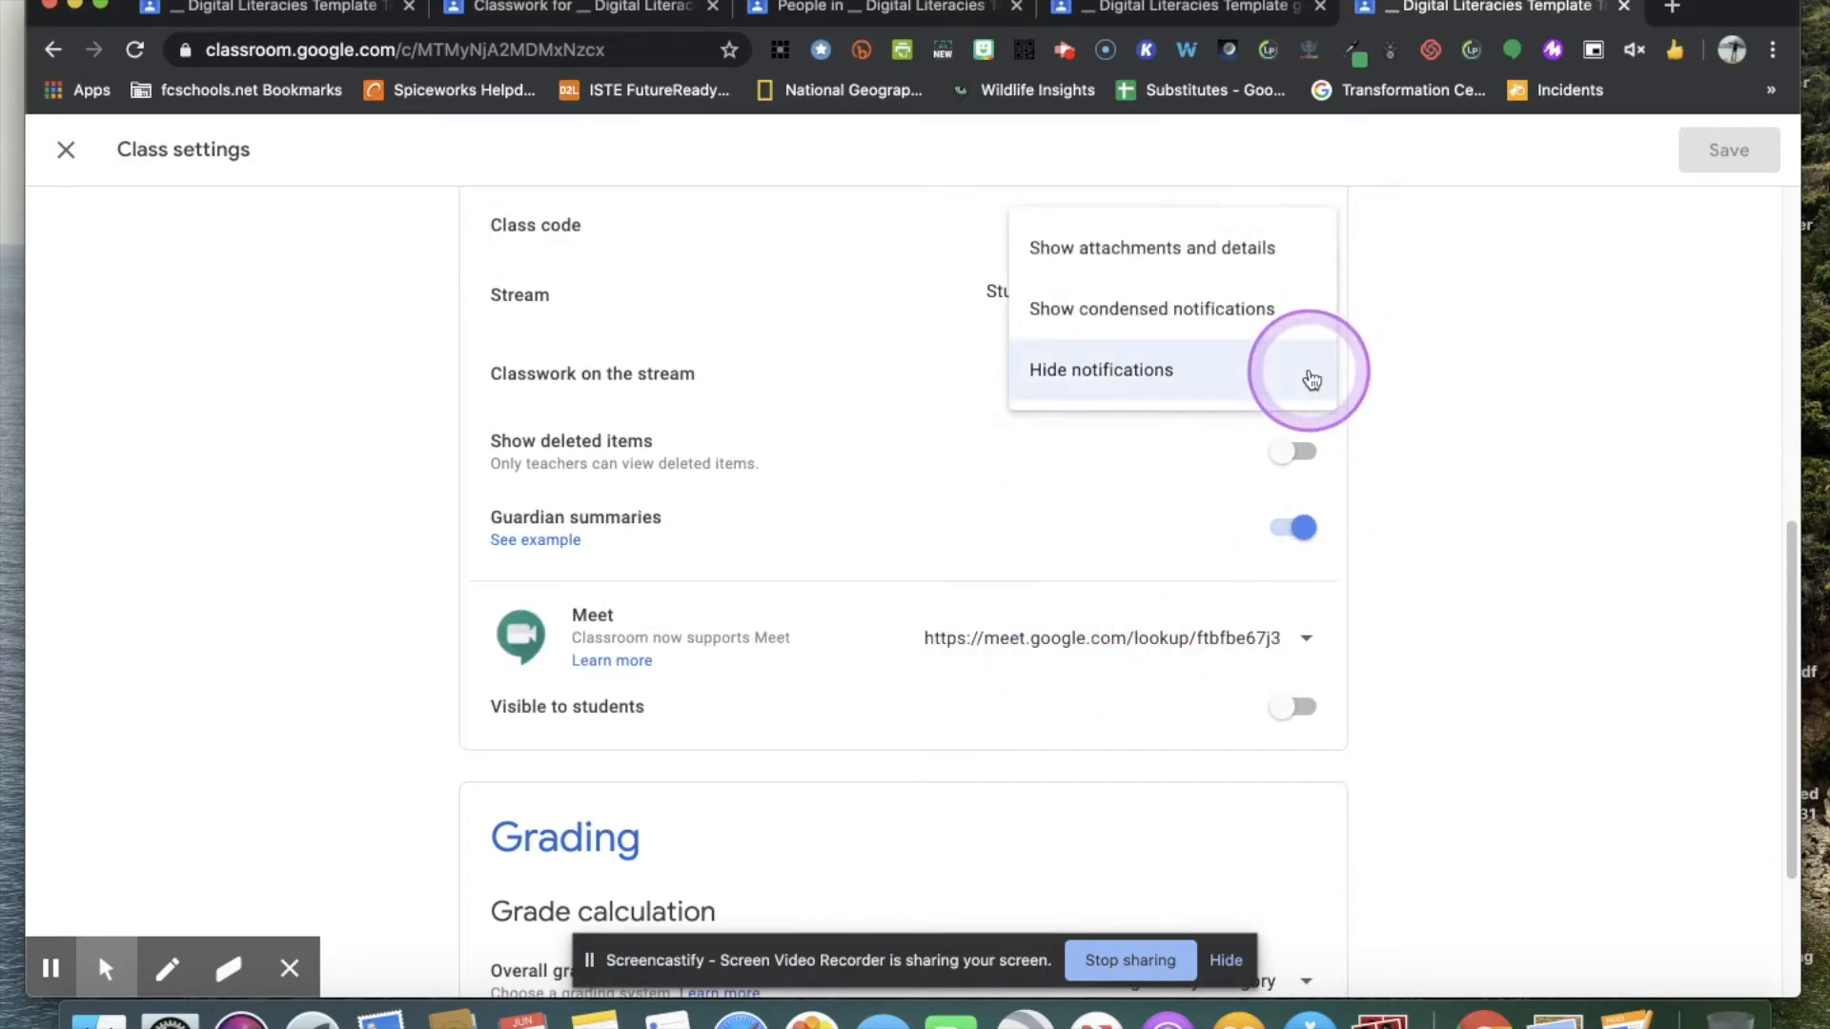
{"action": "left_click", "coordinate": [1293, 336]}
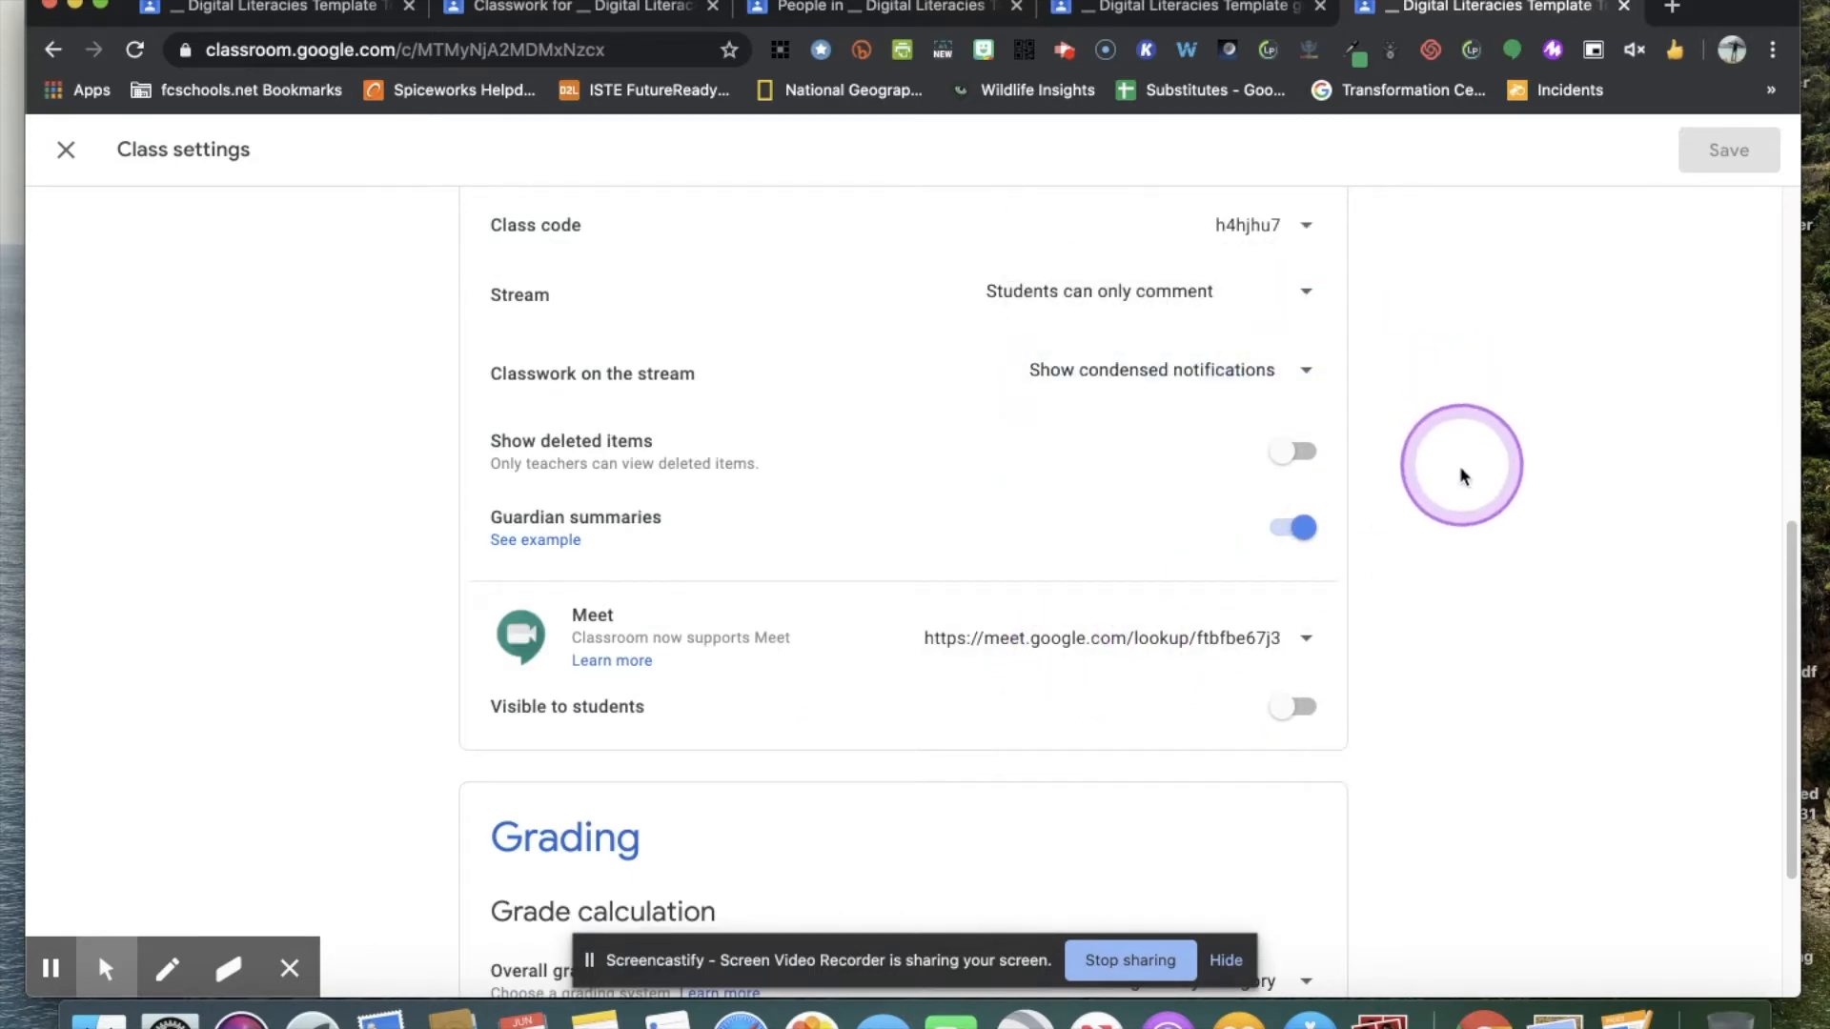
{"action": "scroll", "coordinate": [1201, 490], "scroll_direction": "up", "scroll_amount": 7}
{"action": "scroll", "coordinate": [1397, 515], "scroll_direction": "down", "scroll_amount": 10}
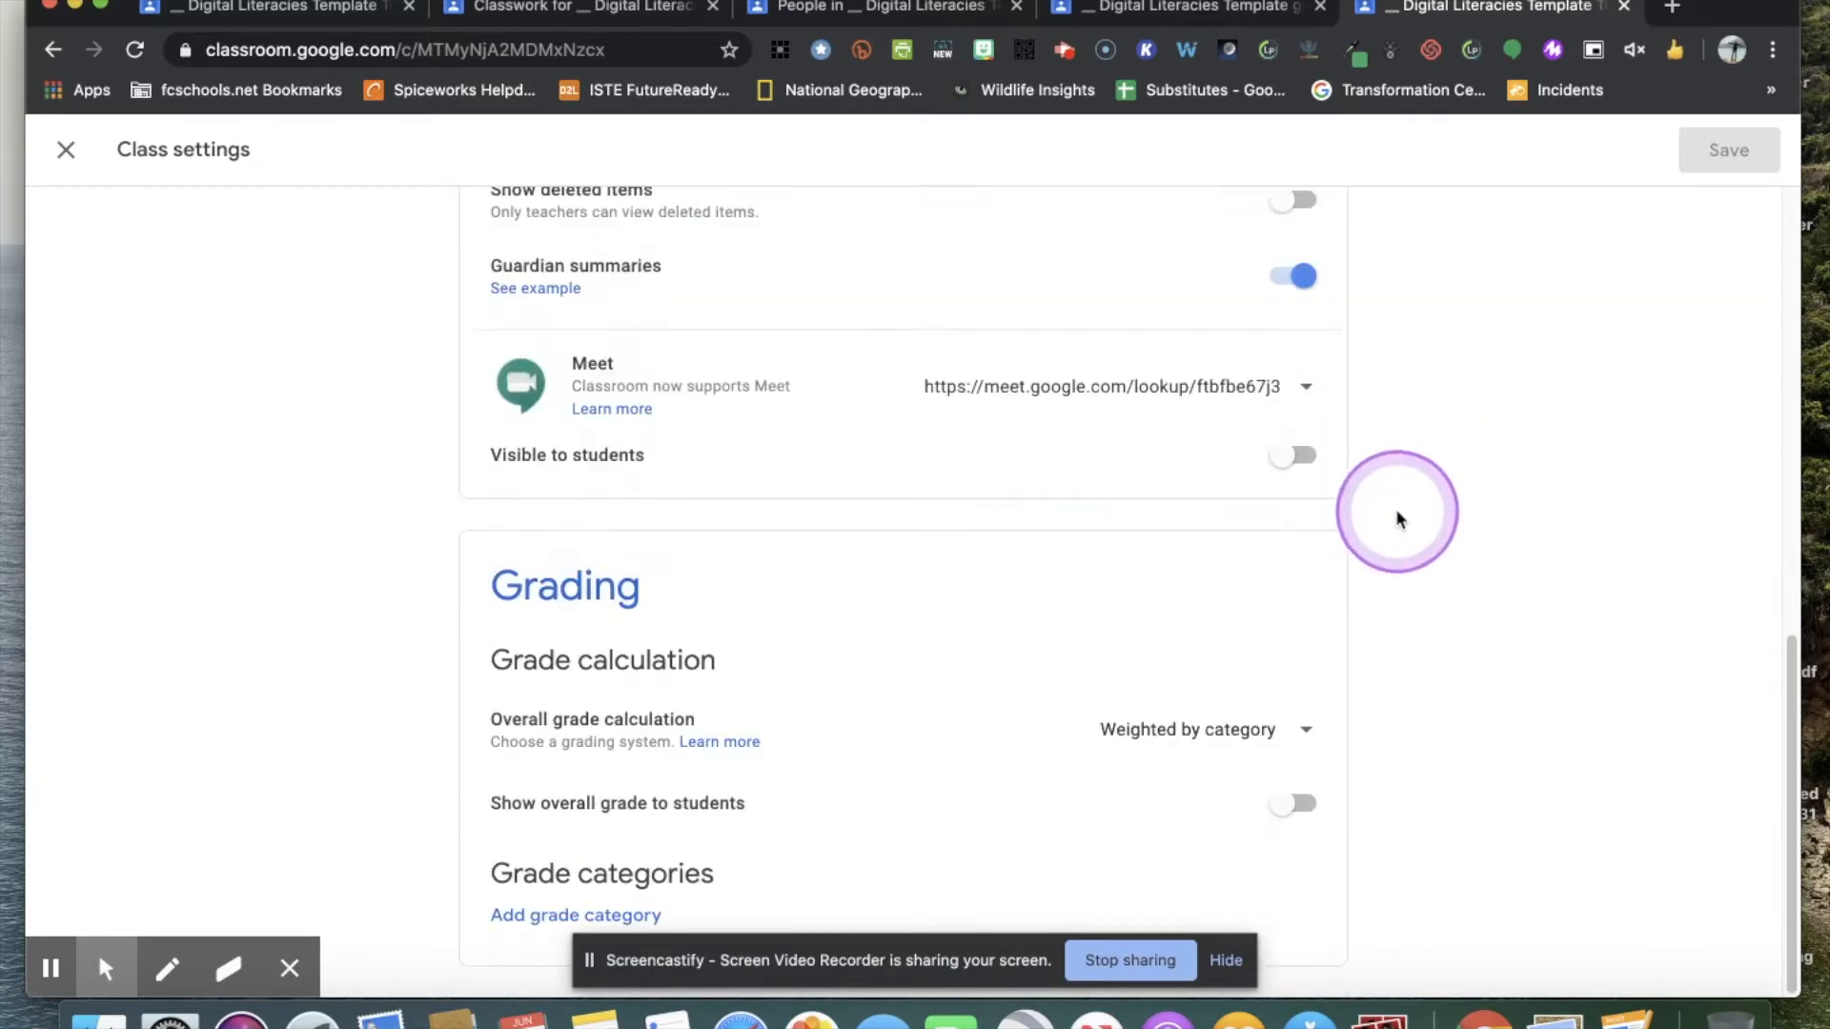
Switch the Show deleted items option on and off again in the general settings.
{"action": "scroll", "coordinate": [1335, 491], "scroll_direction": "up", "scroll_amount": 3}
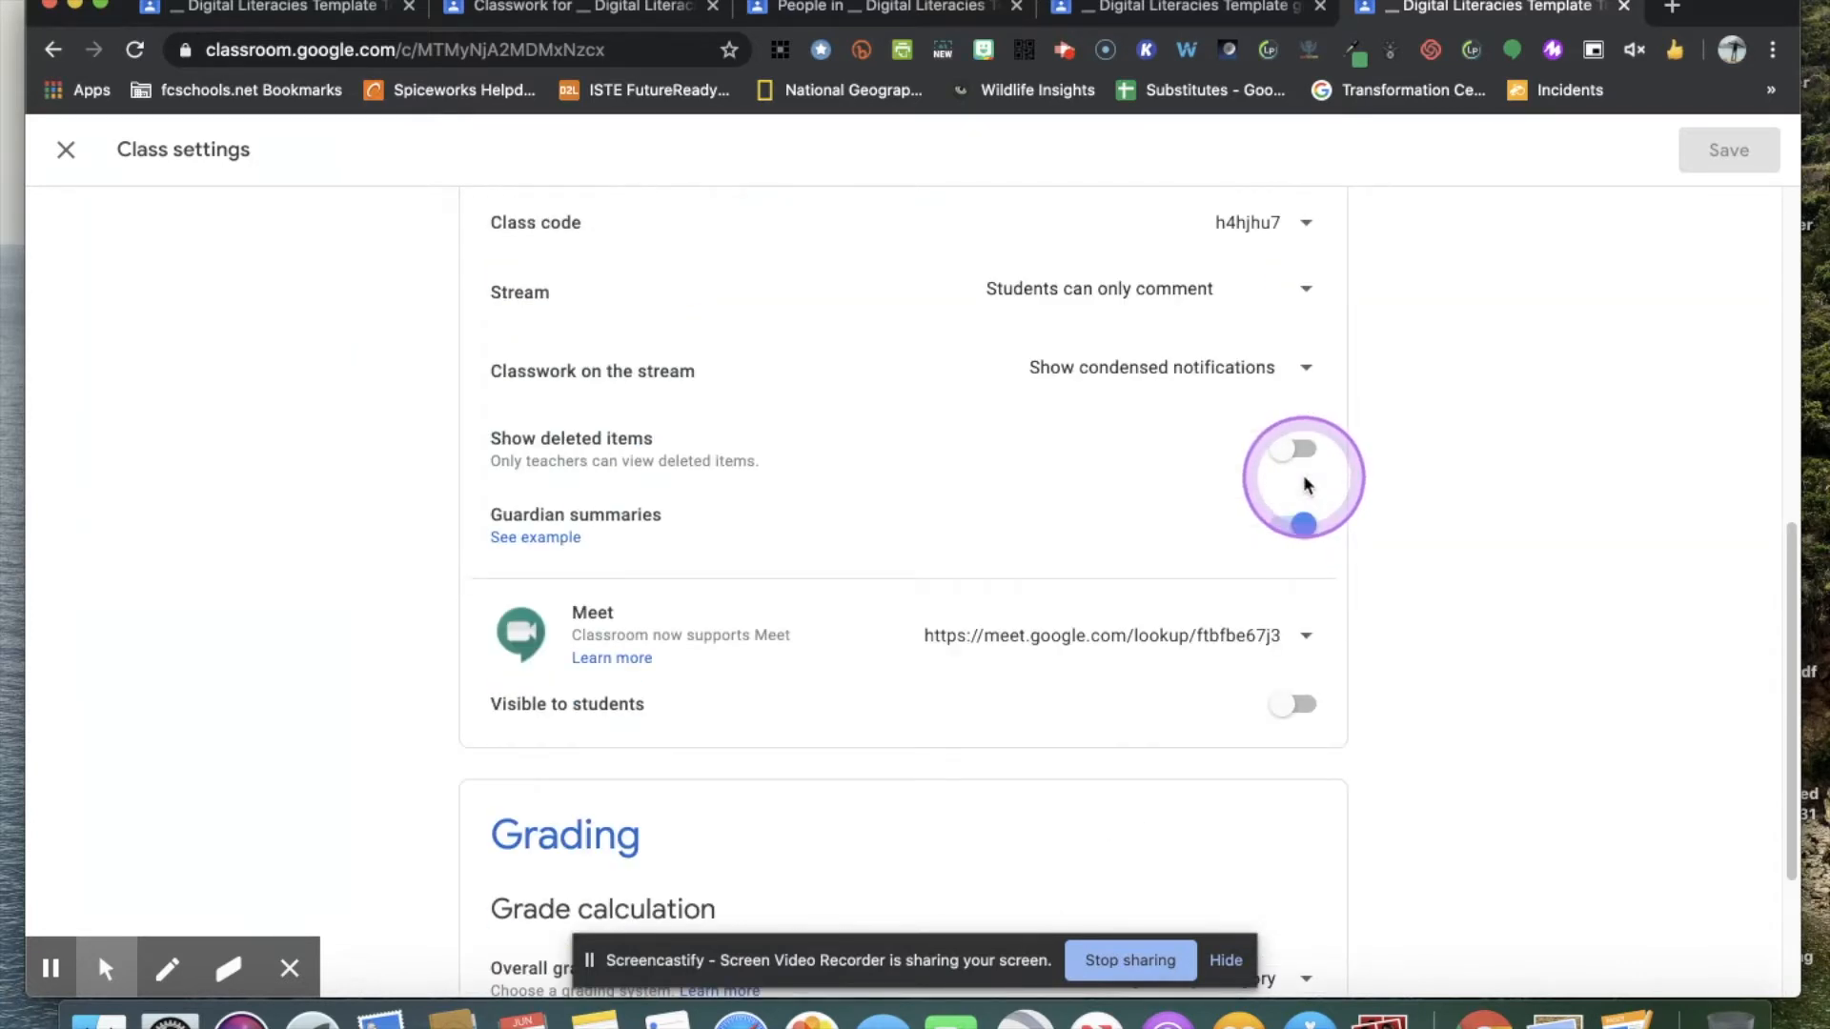
{"action": "scroll", "coordinate": [1299, 365], "scroll_direction": "up", "scroll_amount": 2}
{"action": "left_click", "coordinate": [1302, 436]}
{"action": "left_click", "coordinate": [1293, 488]}
Set the overall grade calculation to No overall grade and save the class settings.
{"action": "scroll", "coordinate": [1559, 479], "scroll_direction": "down", "scroll_amount": 5}
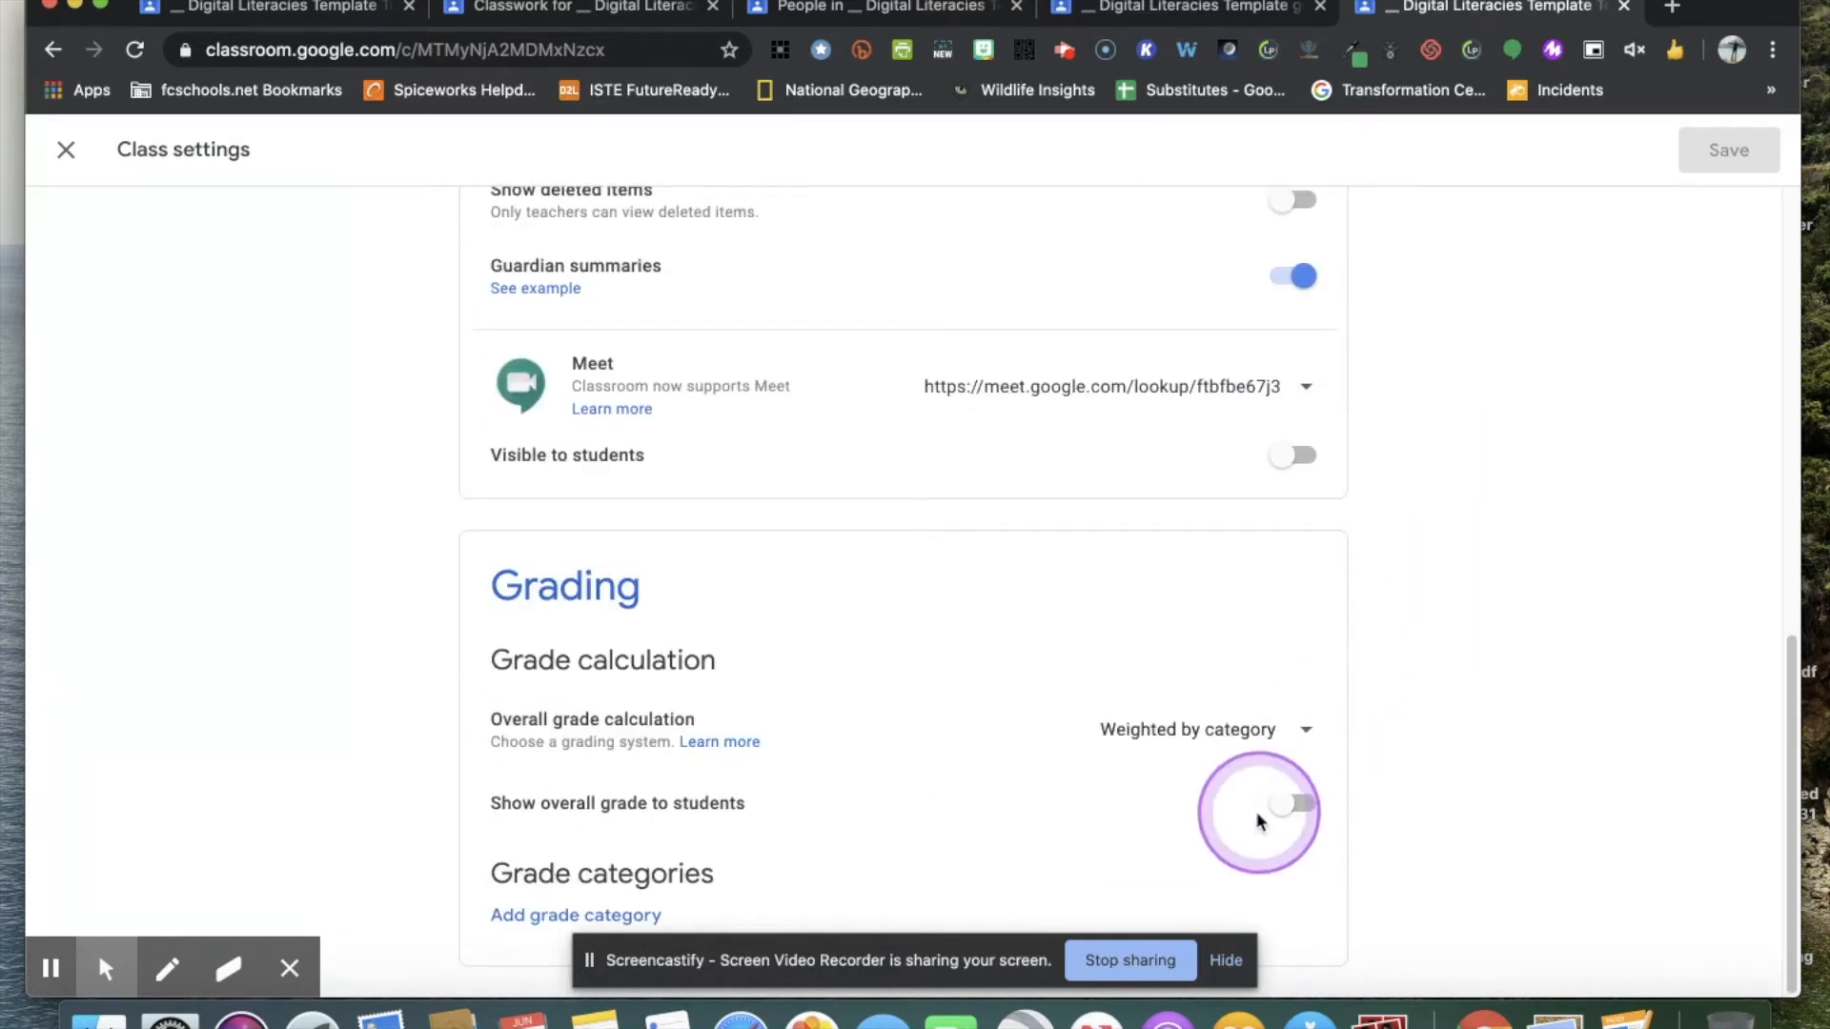
{"action": "left_click", "coordinate": [1305, 745]}
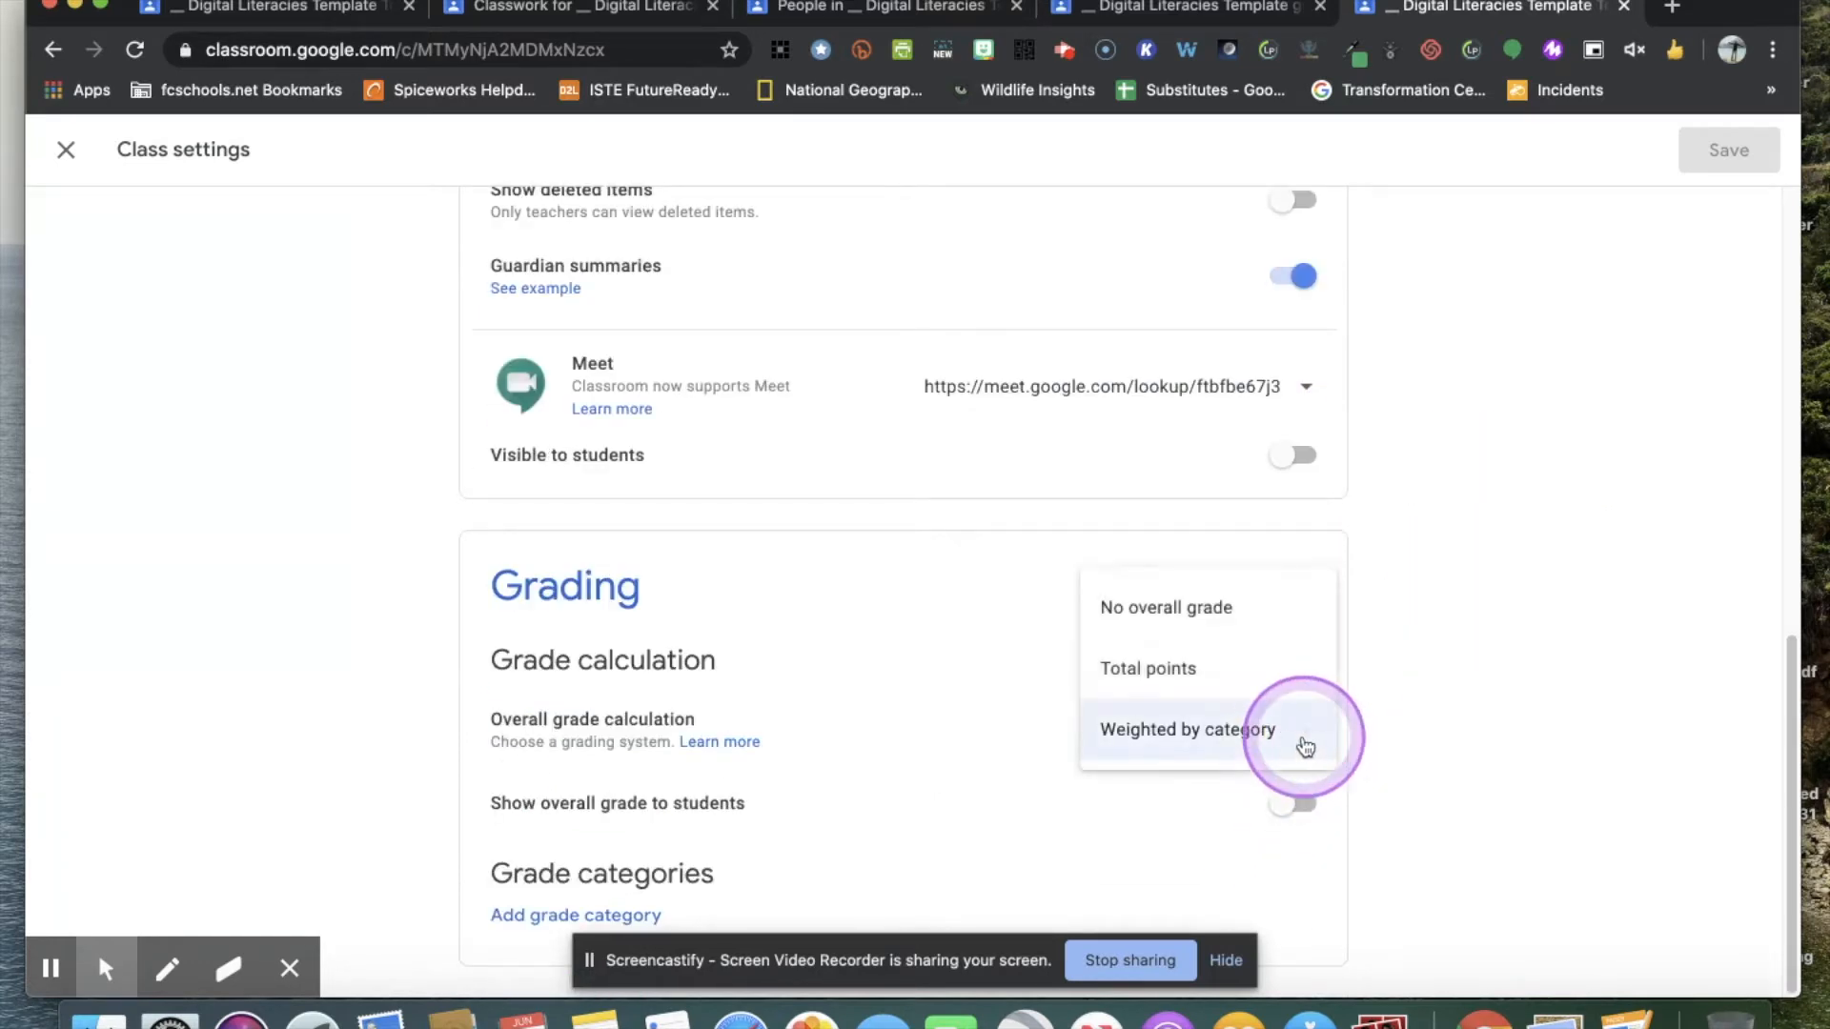
{"action": "left_click", "coordinate": [1258, 607]}
{"action": "scroll", "coordinate": [1494, 588], "scroll_direction": "up", "scroll_amount": 1}
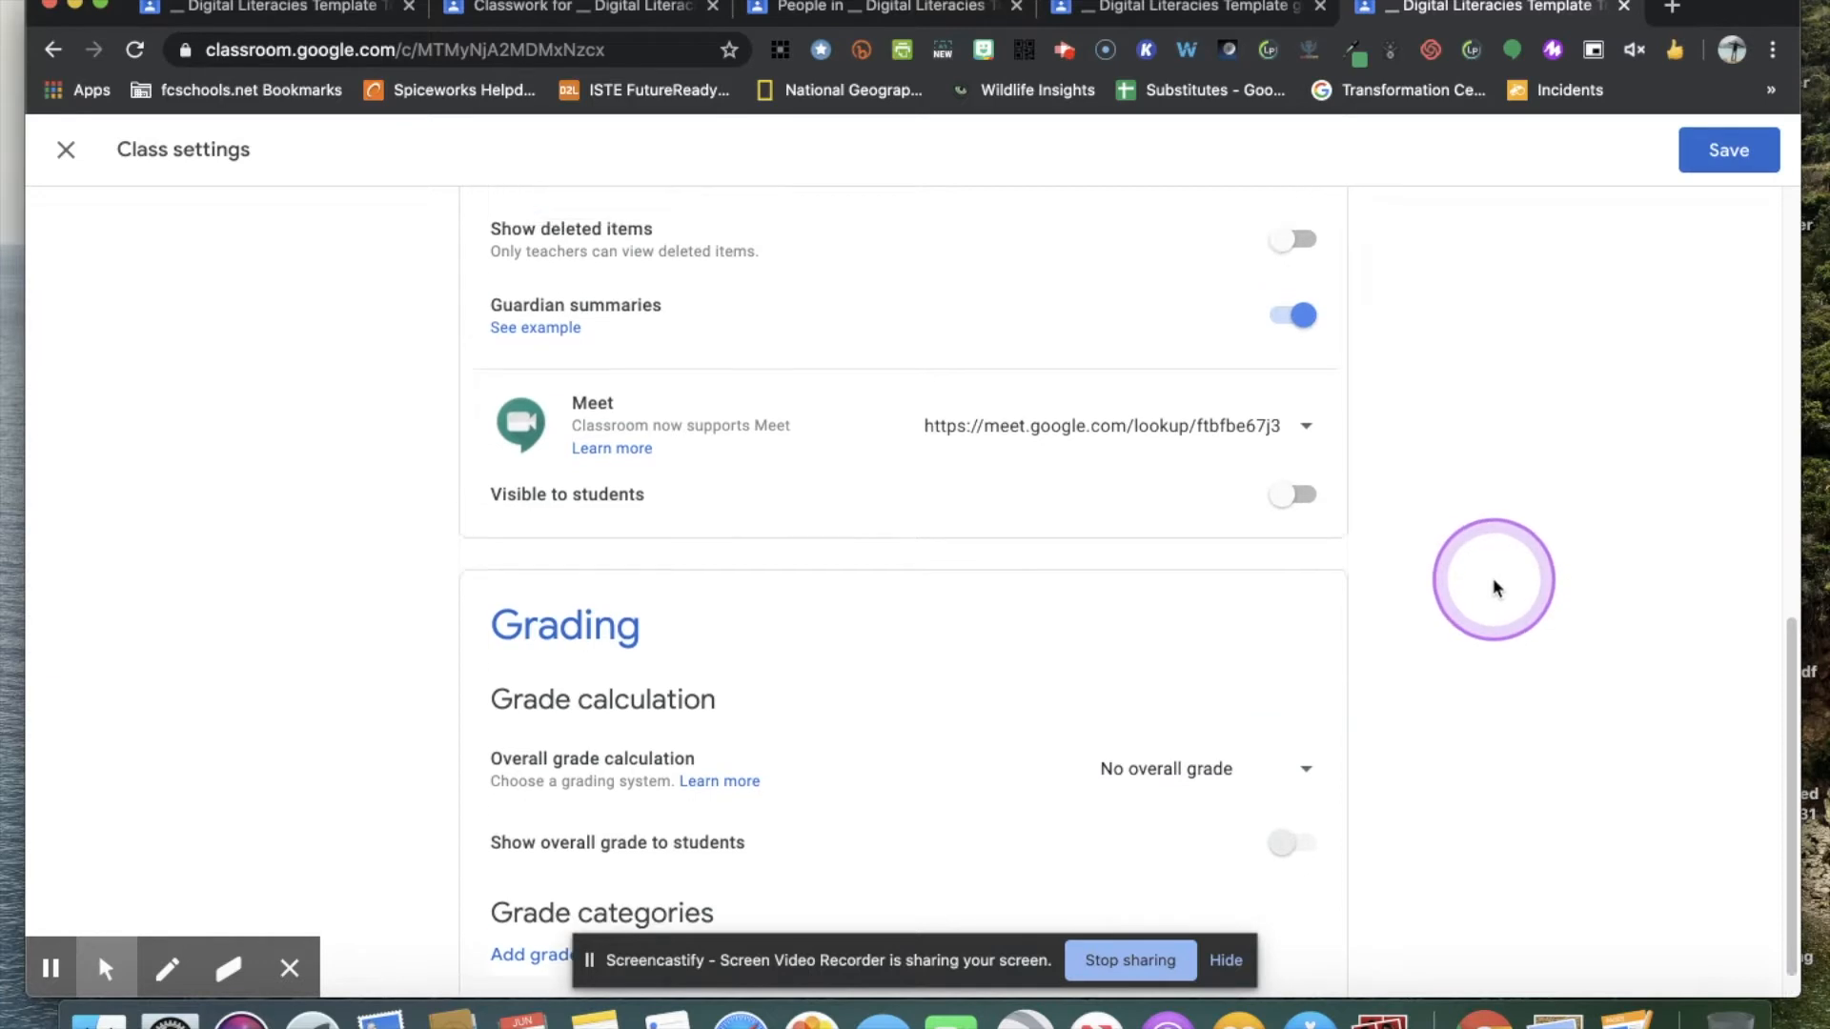
{"action": "scroll", "coordinate": [1494, 588], "scroll_direction": "up", "scroll_amount": 10}
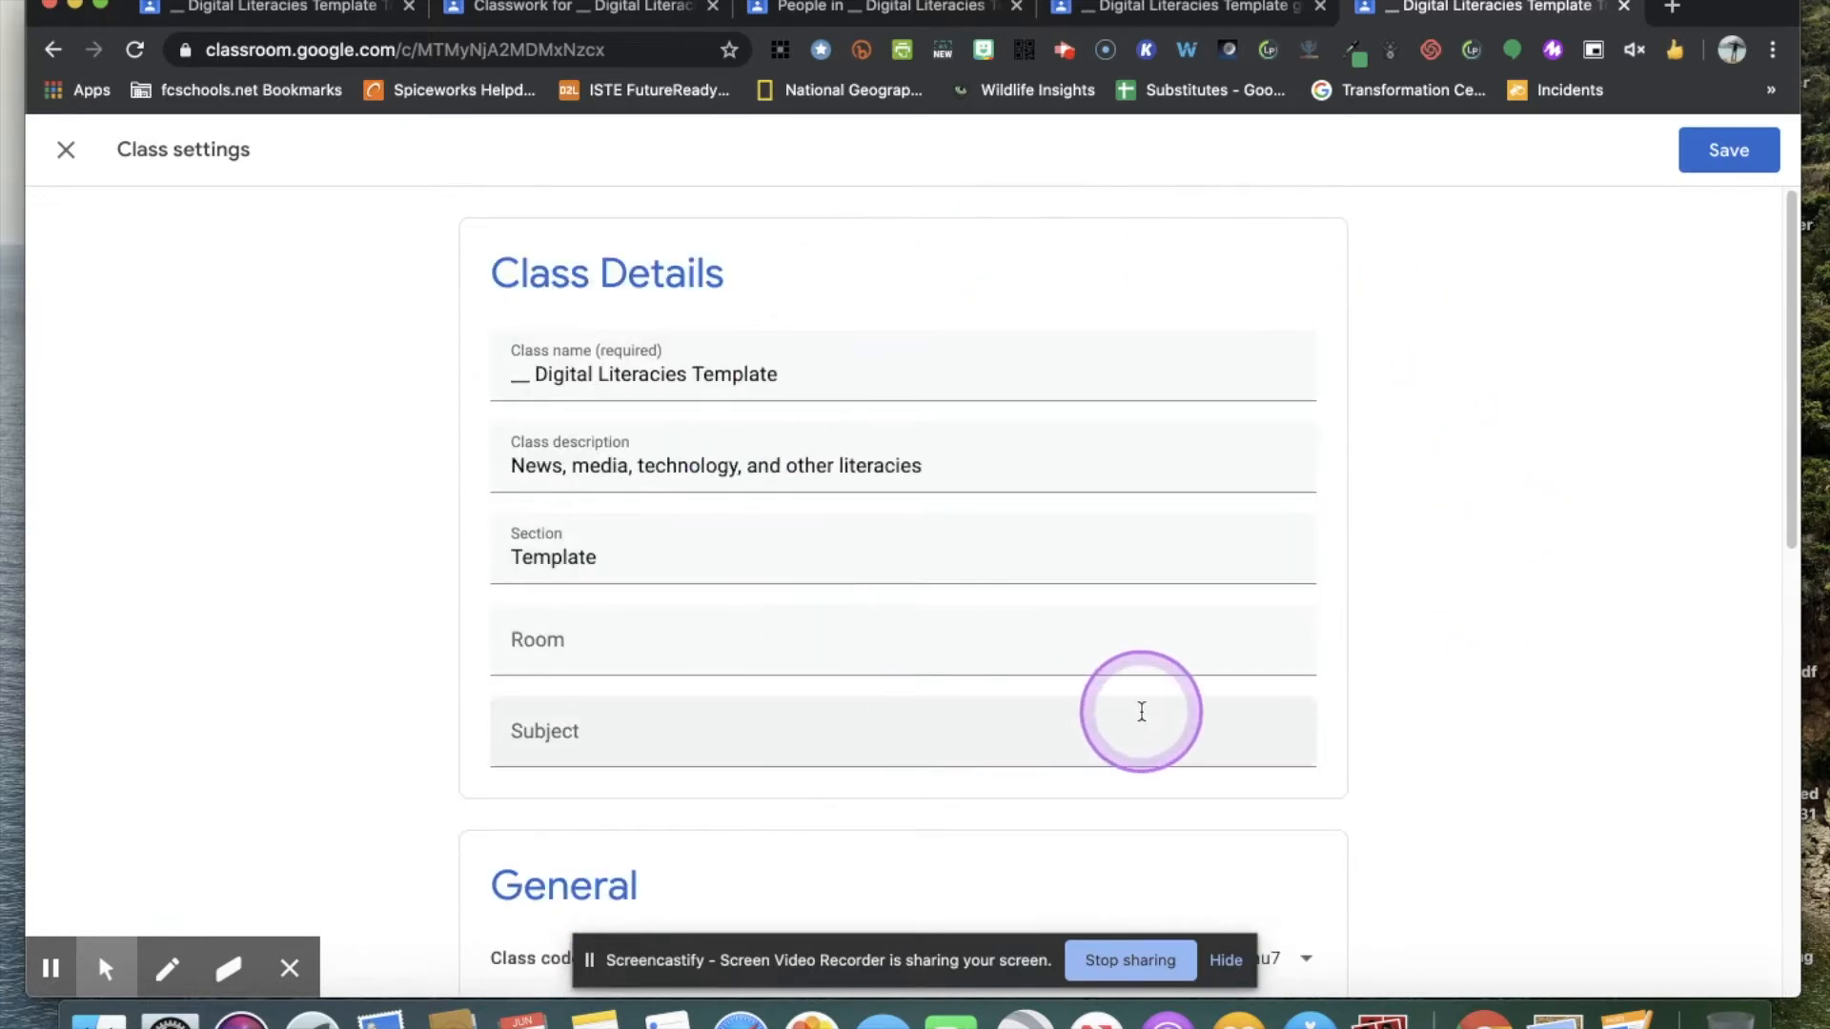
{"action": "left_click", "coordinate": [1725, 152]}
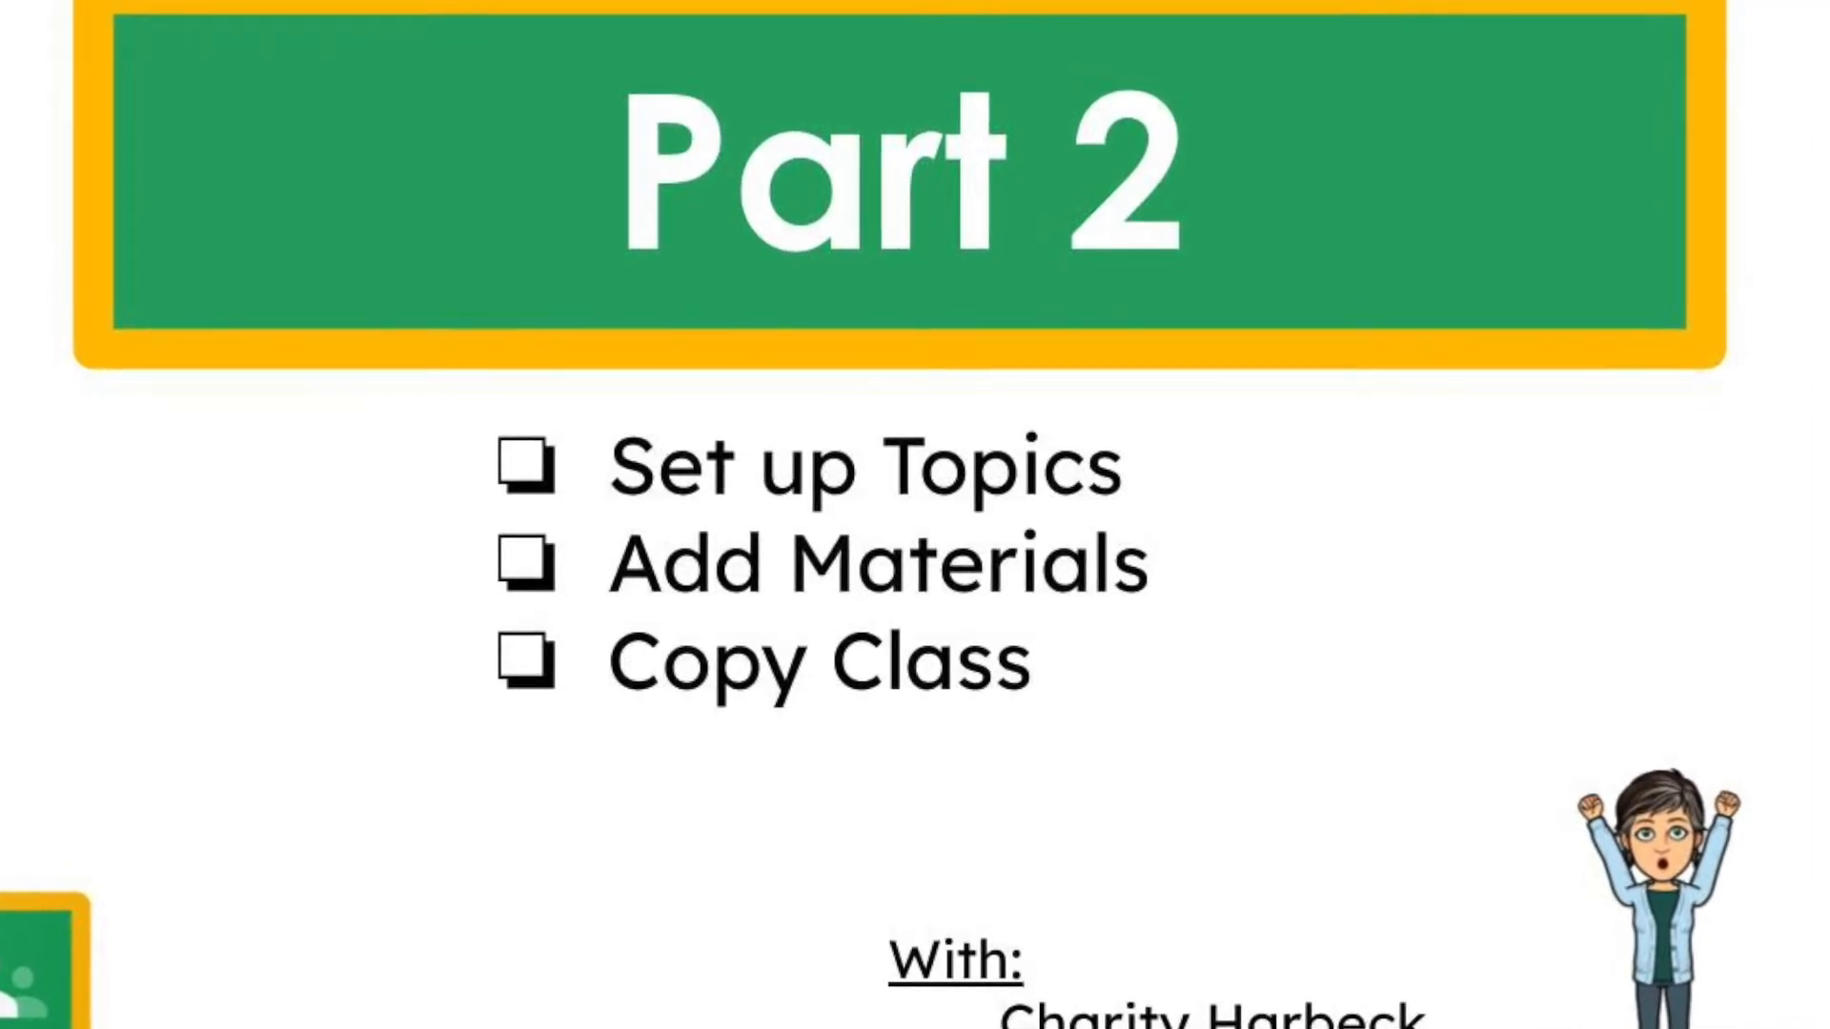
Review the material and assignment posts on the Stream of the Research (Template) class.
{"action": "left_click", "coordinate": [854, 156]}
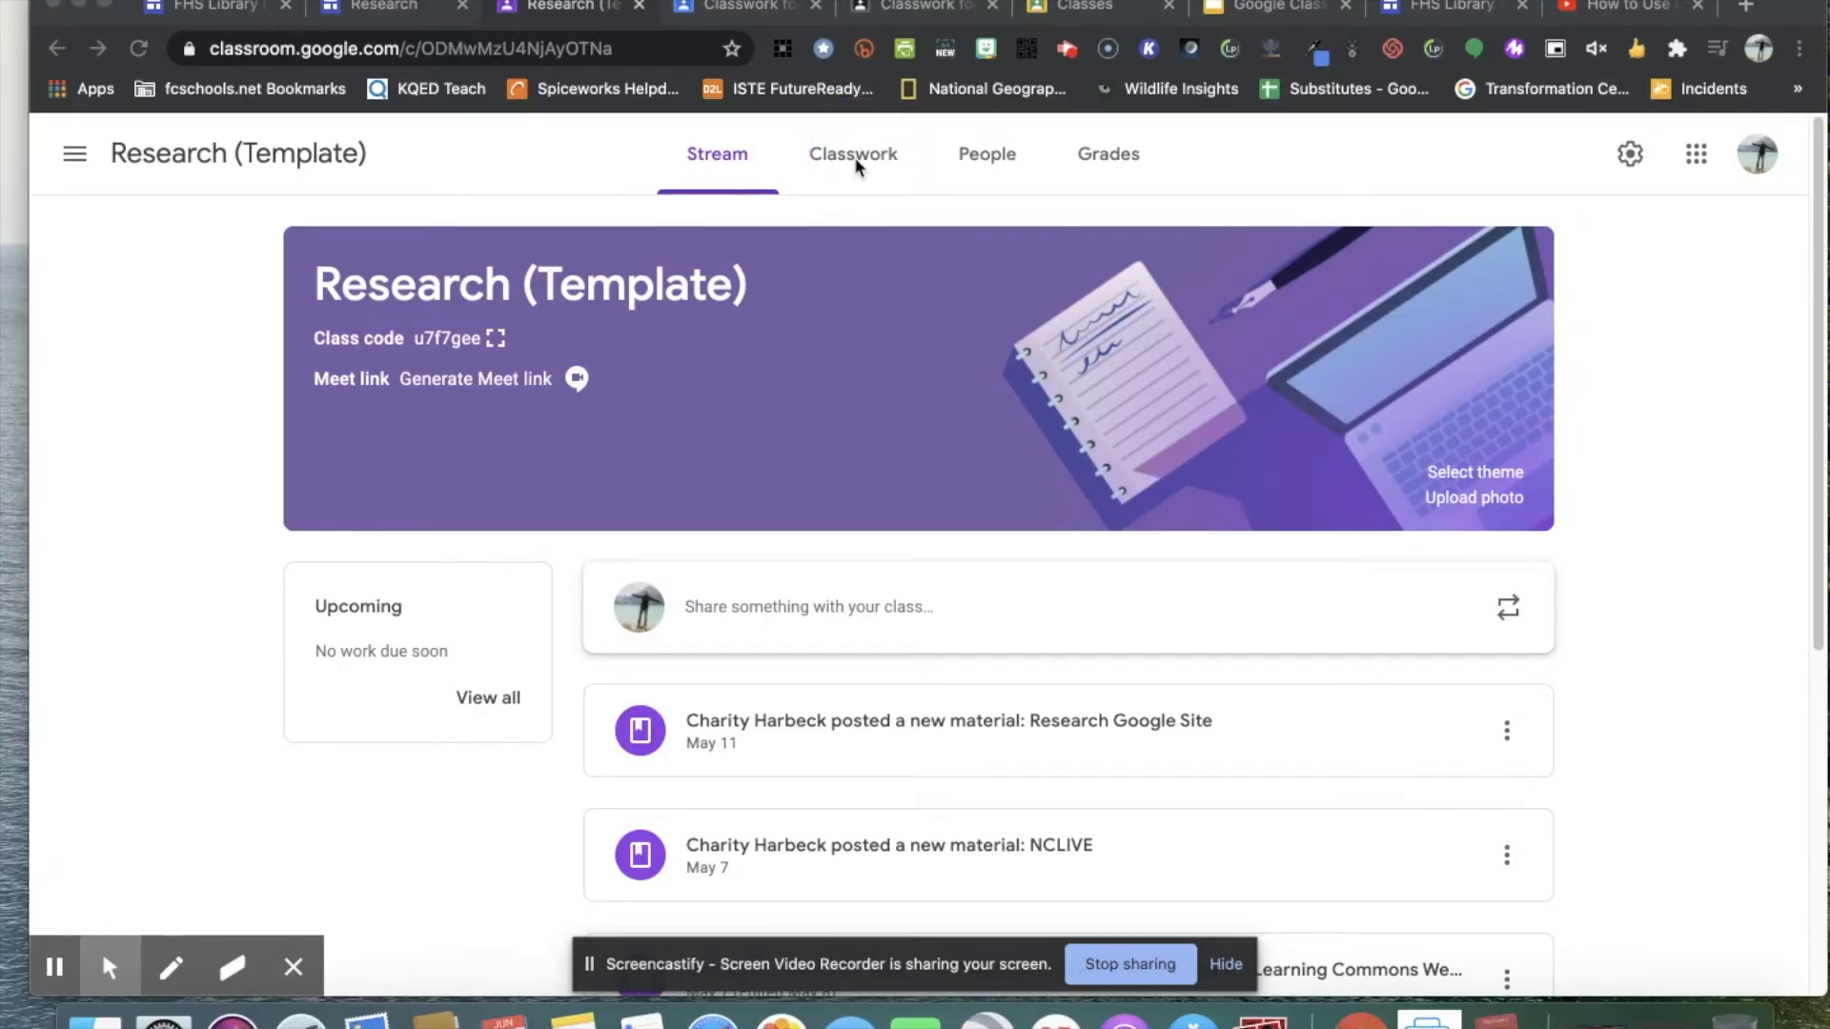
{"action": "left_click", "coordinate": [862, 165]}
{"action": "scroll", "coordinate": [1276, 506], "scroll_direction": "down", "scroll_amount": 2}
{"action": "scroll", "coordinate": [1275, 505], "scroll_direction": "down", "scroll_amount": 5}
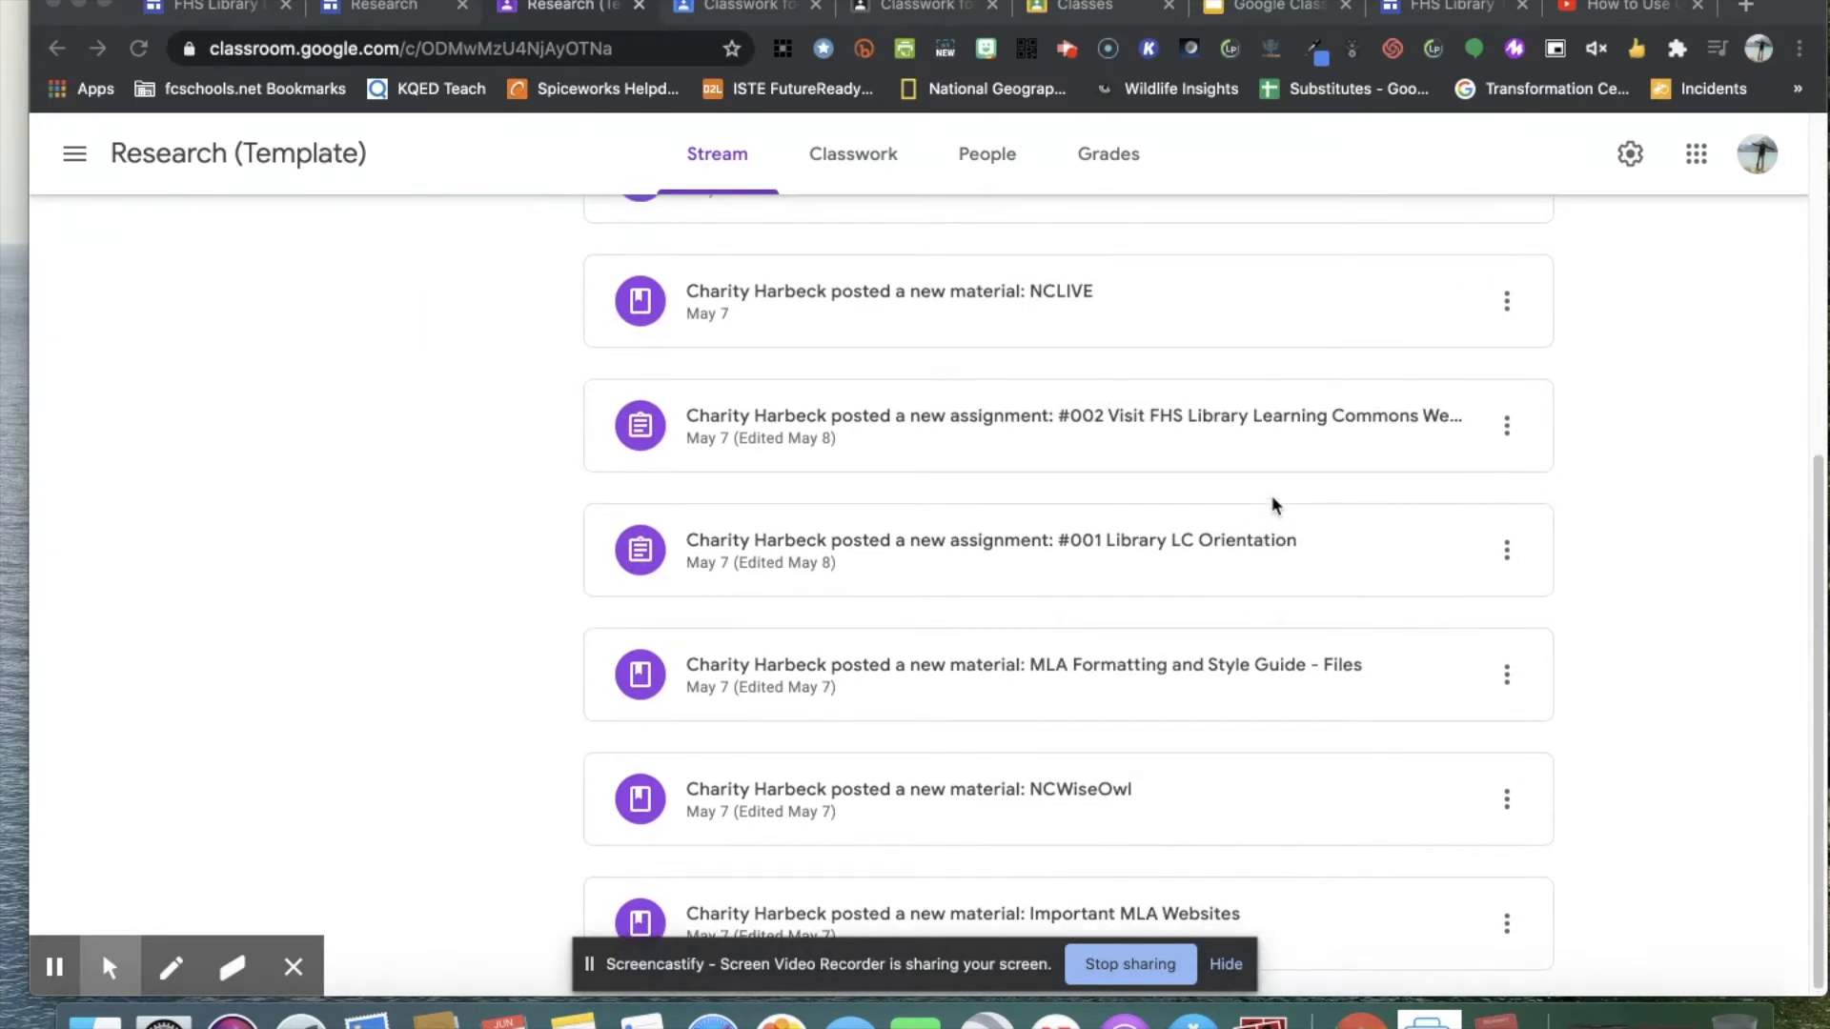
{"action": "scroll", "coordinate": [1272, 505], "scroll_direction": "up", "scroll_amount": 7}
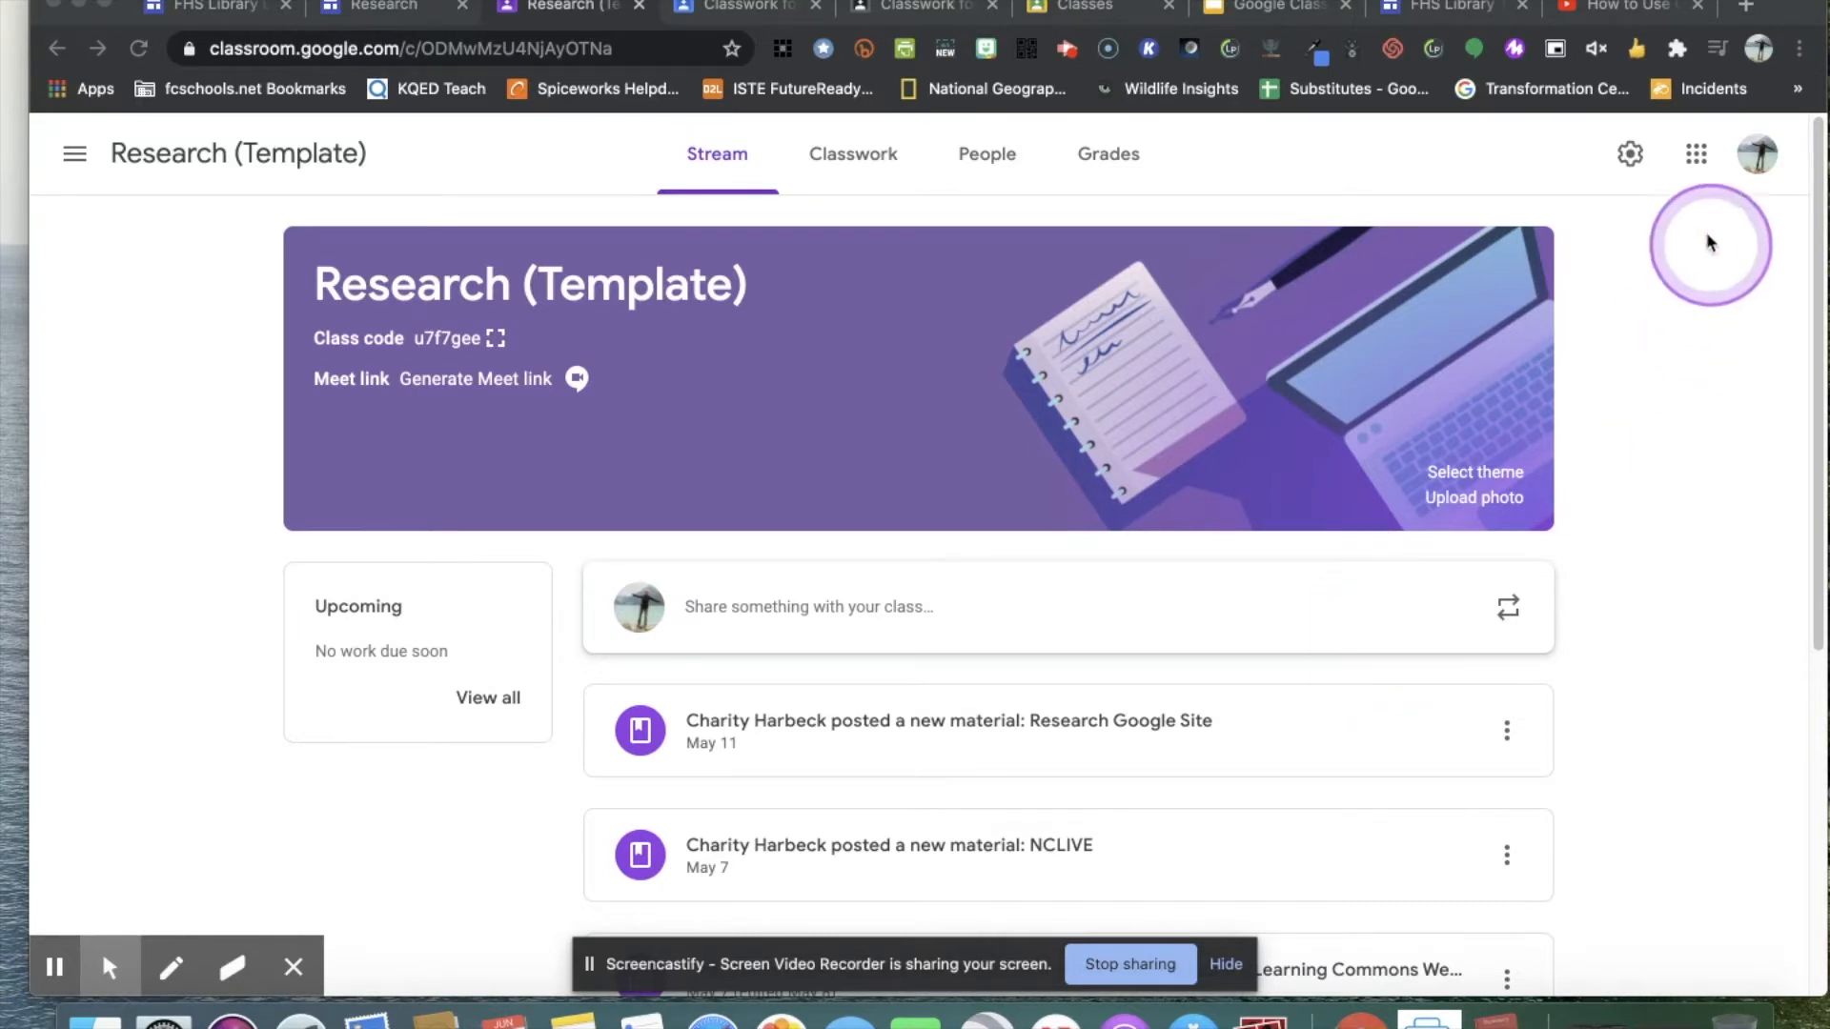
Open the Research (Template) class settings and set Classwork on the stream to Hide notifications.
{"action": "left_click", "coordinate": [1629, 160]}
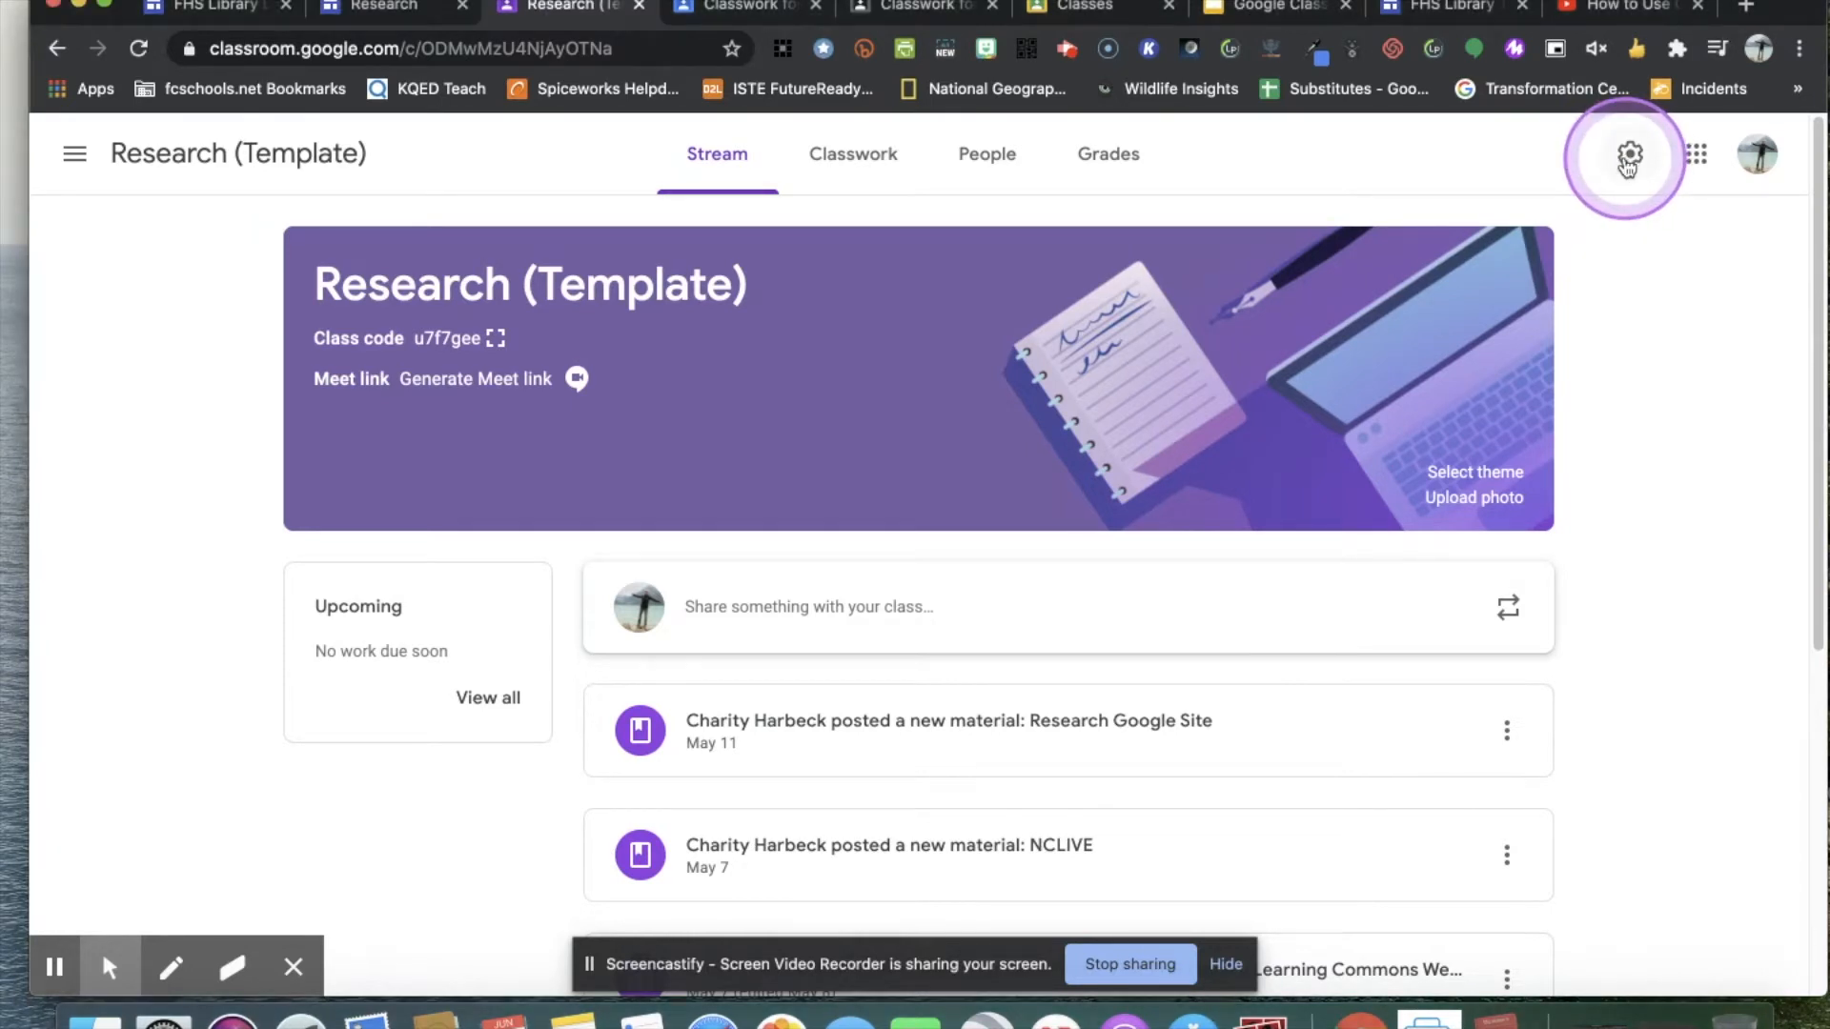
{"action": "left_click", "coordinate": [1628, 160]}
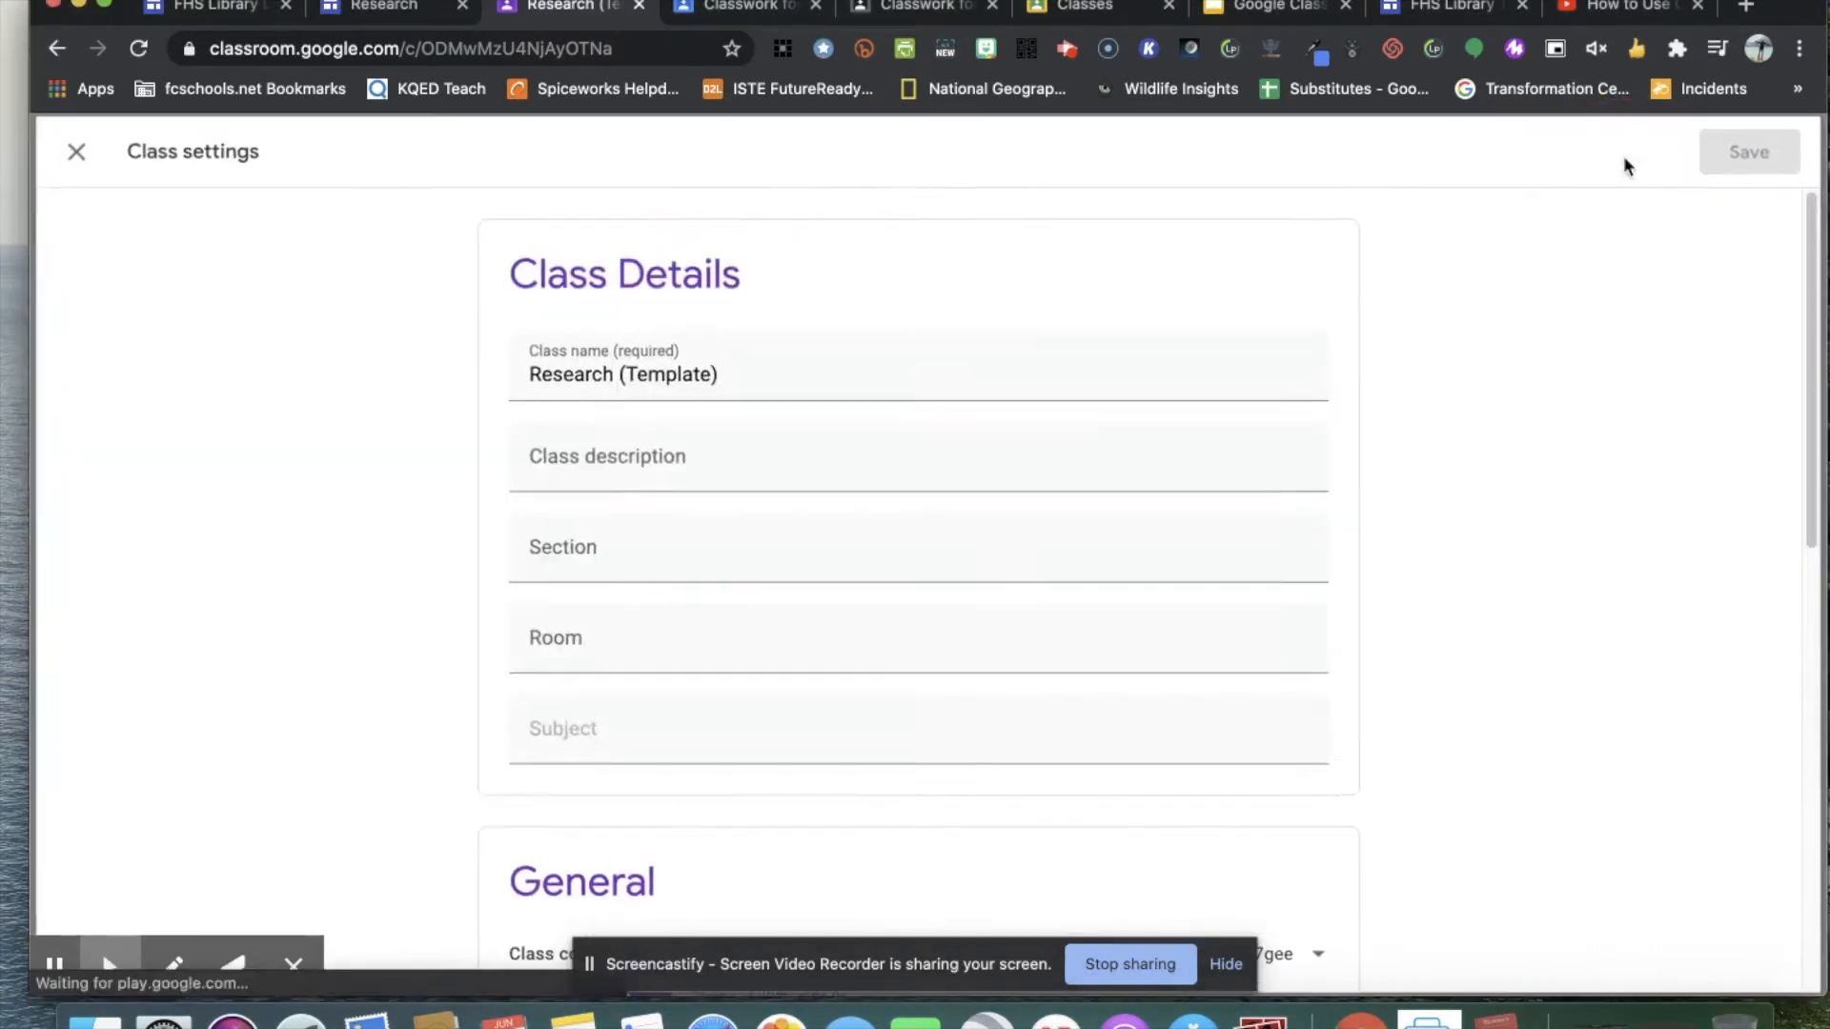
{"action": "scroll", "coordinate": [964, 739], "scroll_direction": "down", "scroll_amount": 4}
{"action": "scroll", "coordinate": [965, 750], "scroll_direction": "down", "scroll_amount": 1}
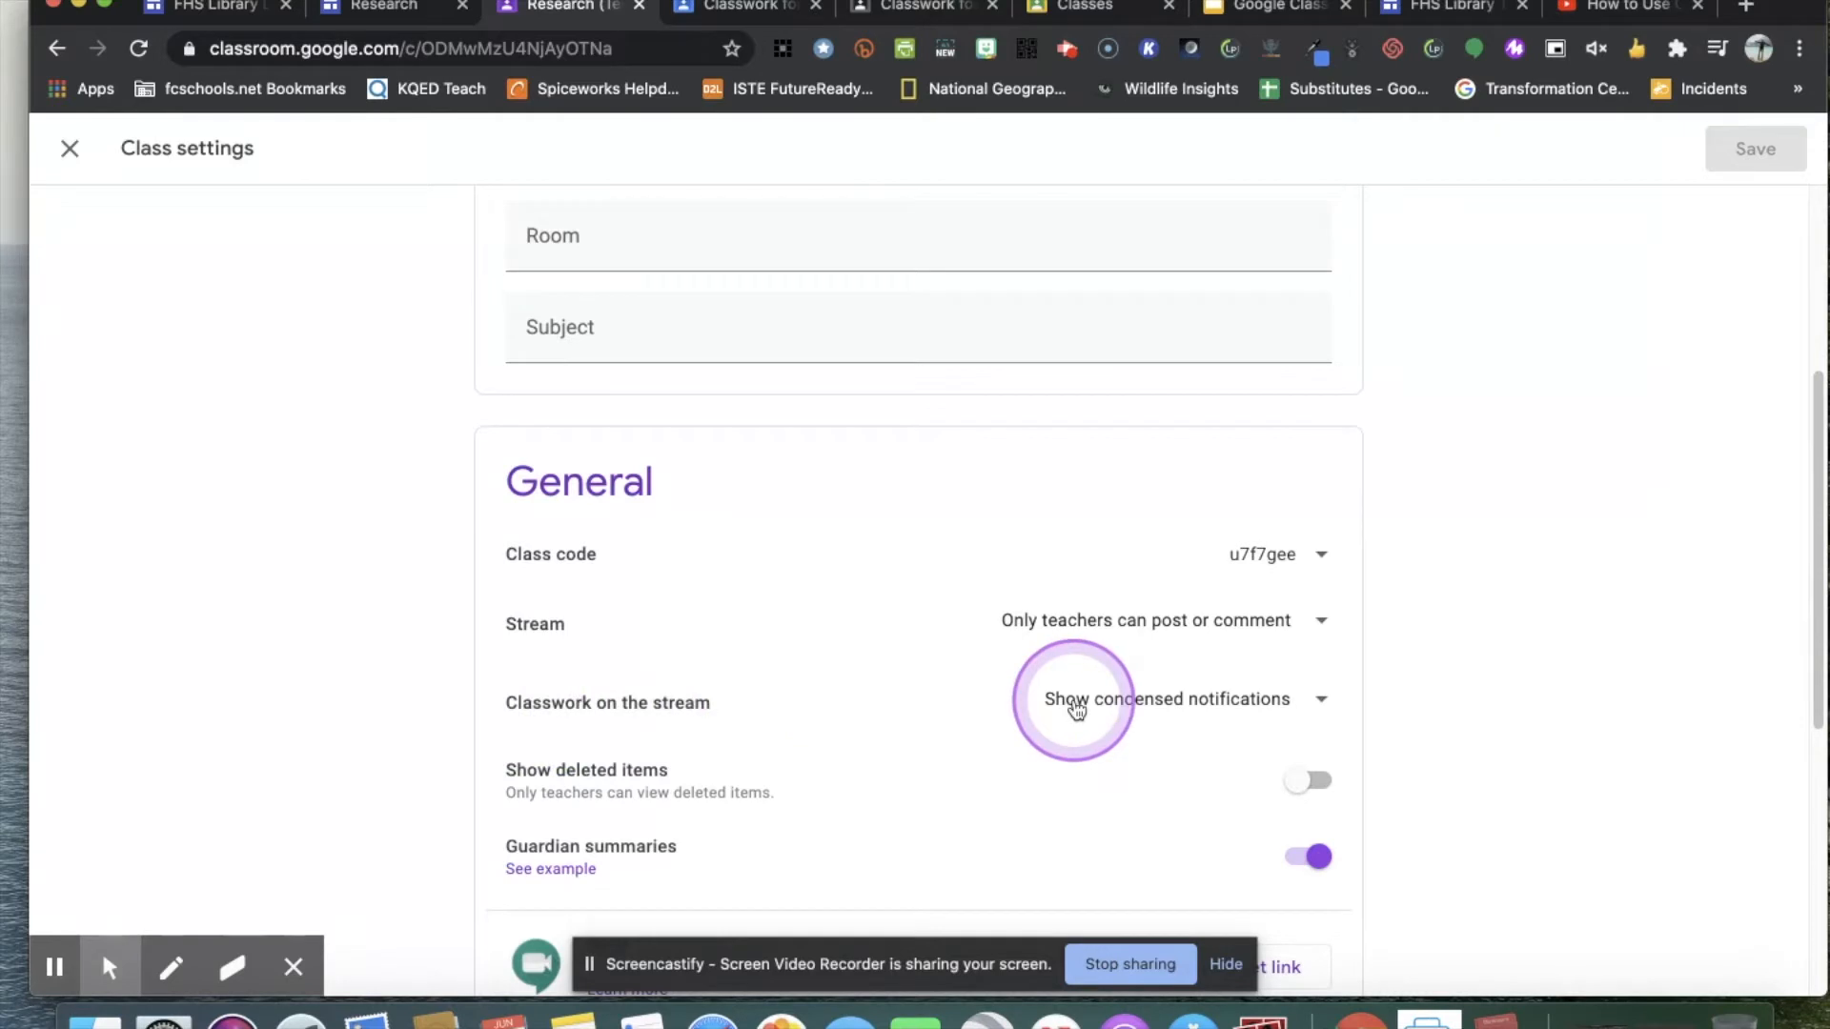
{"action": "left_click", "coordinate": [1314, 704]}
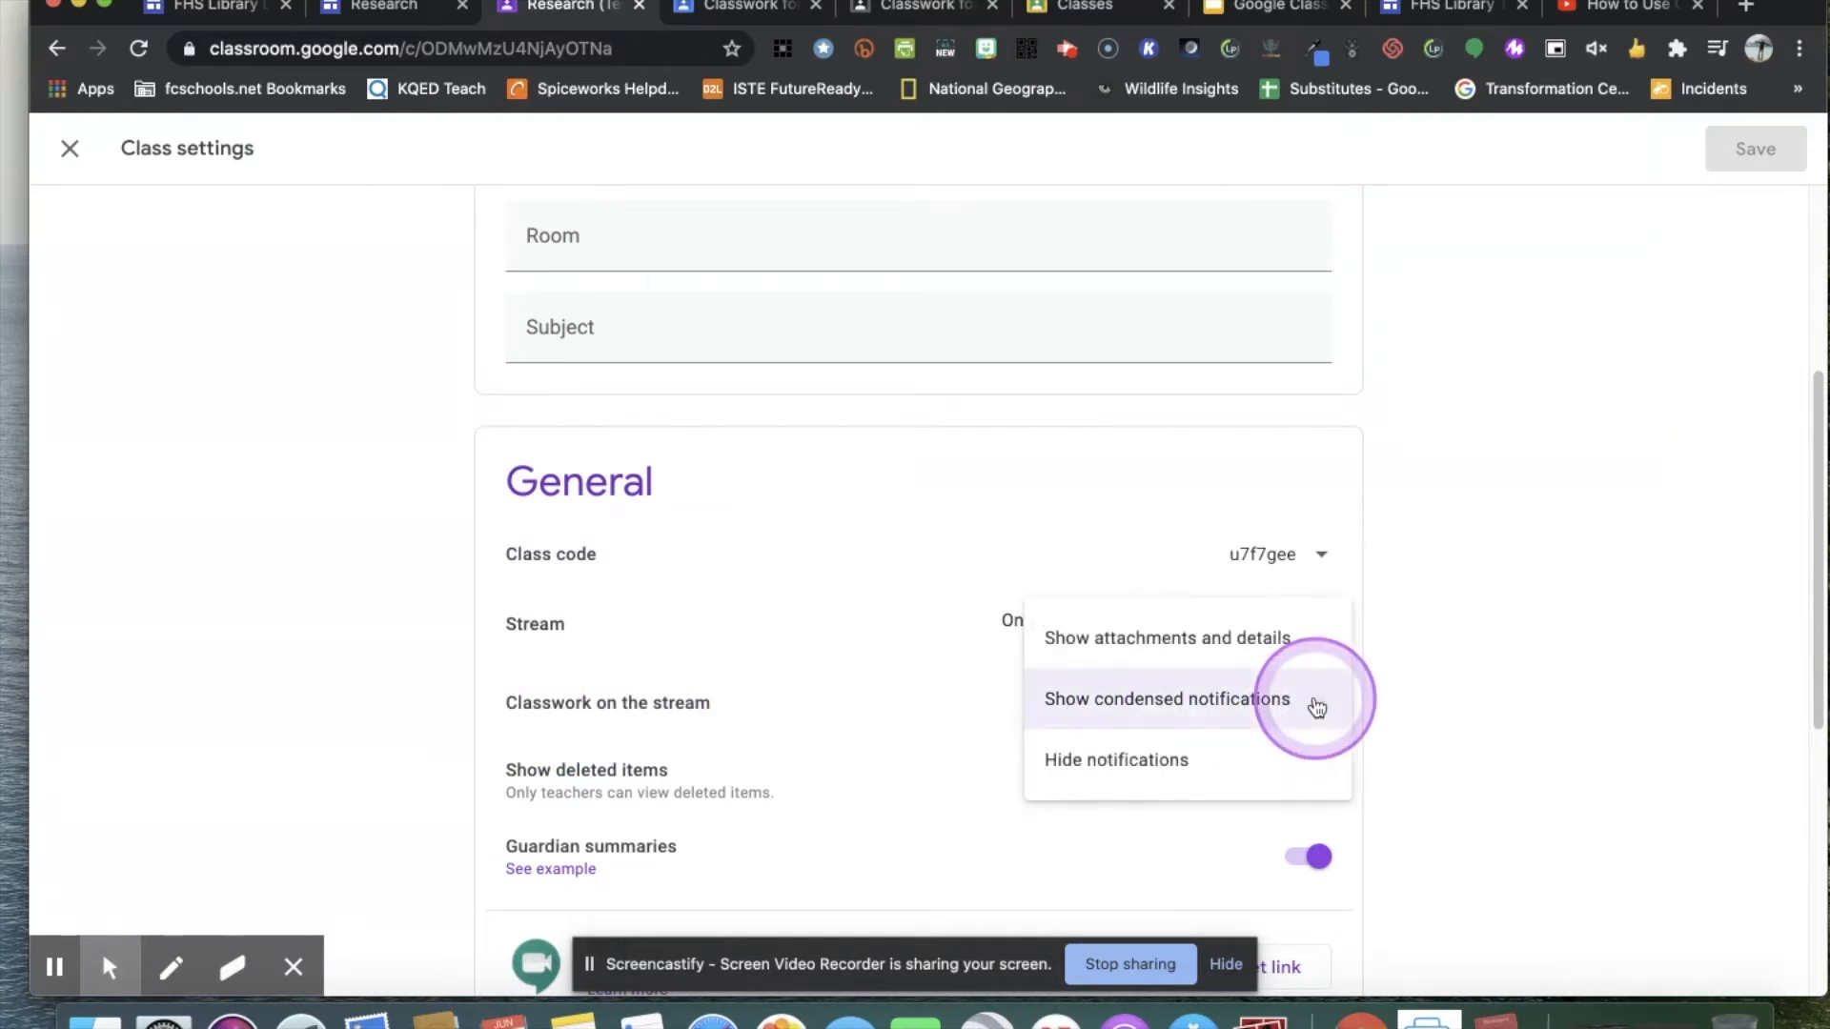
{"action": "left_click", "coordinate": [1155, 765]}
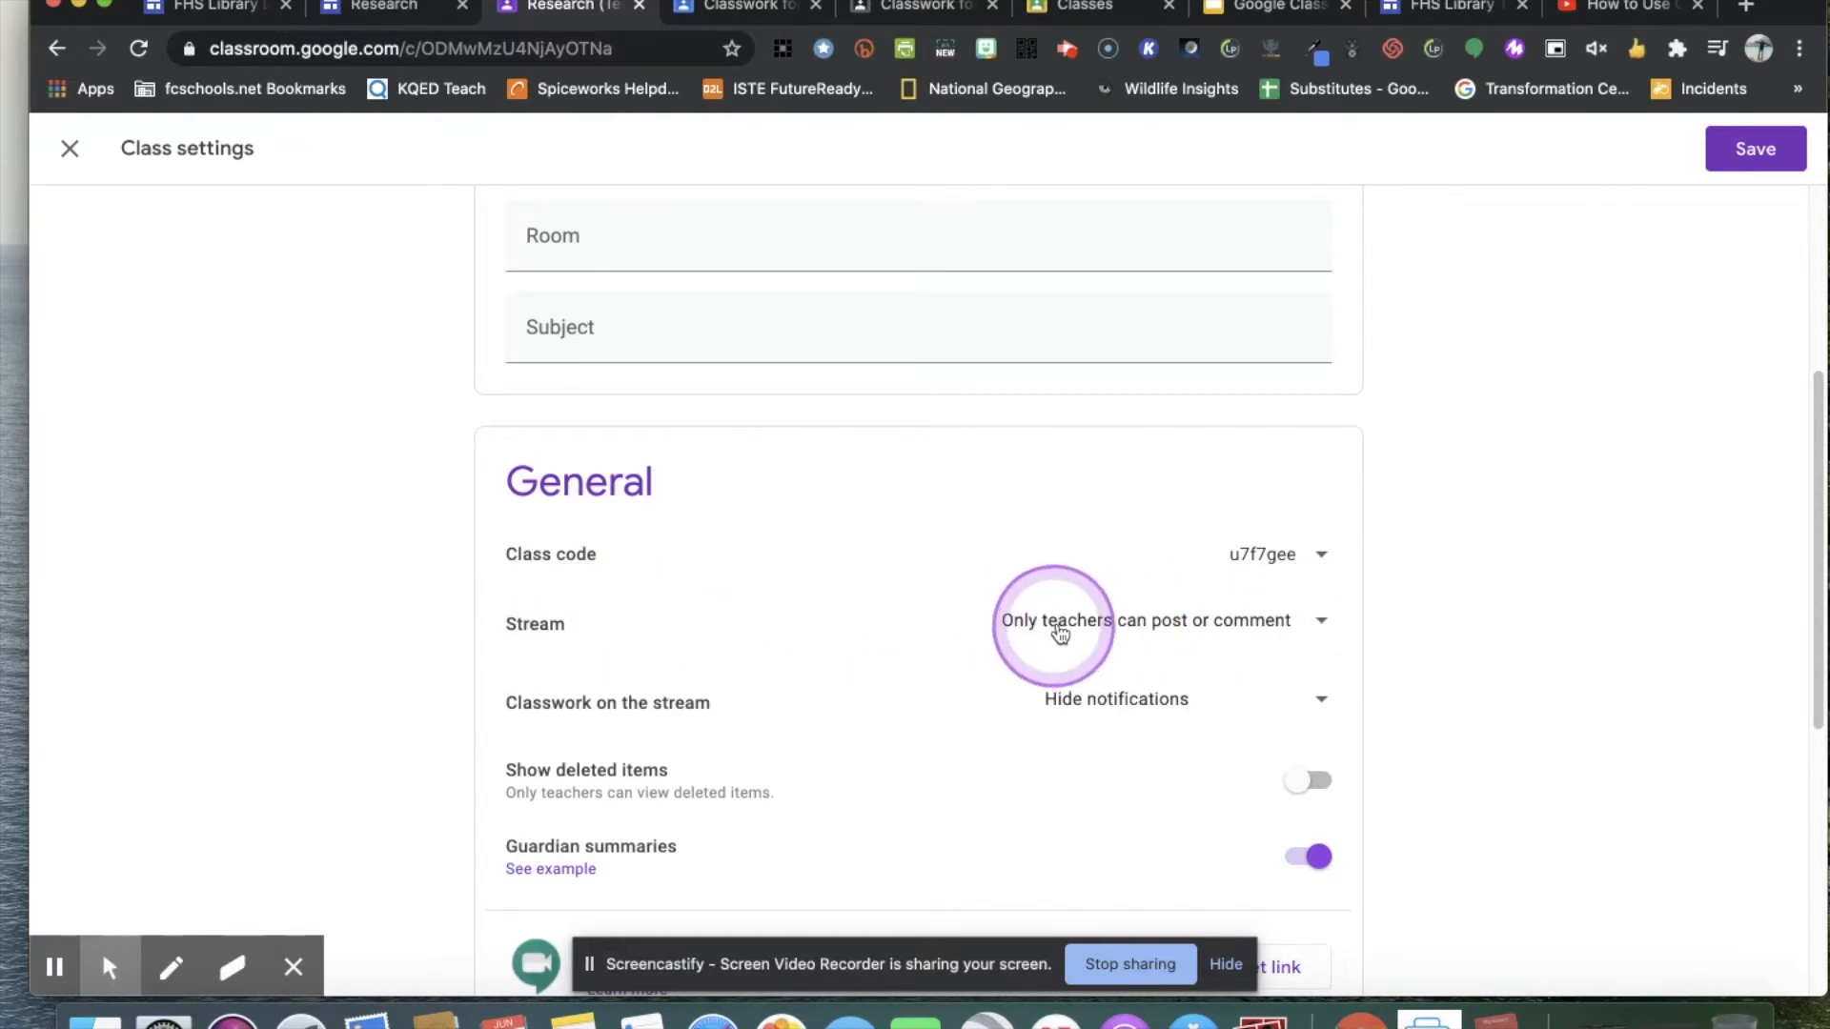
Set the Stream permission to Students can only comment and save the class settings.
{"action": "left_click", "coordinate": [1321, 623]}
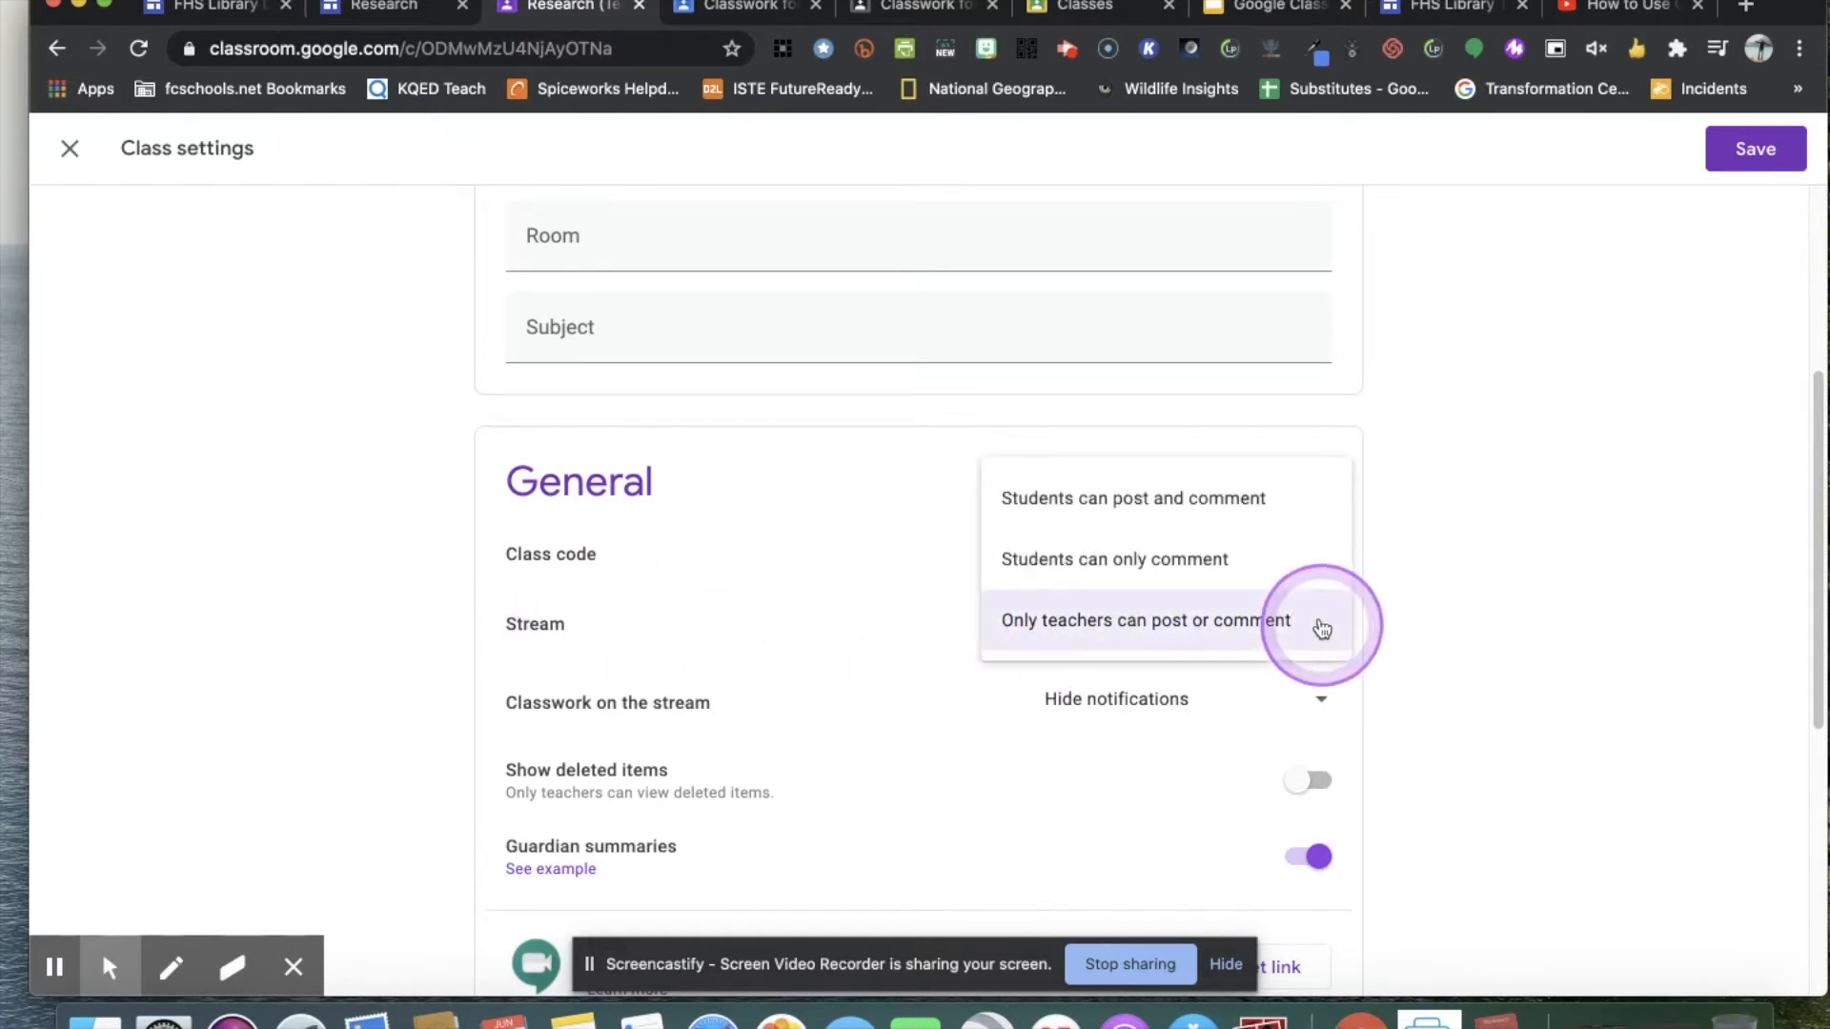
{"action": "left_click", "coordinate": [1284, 572]}
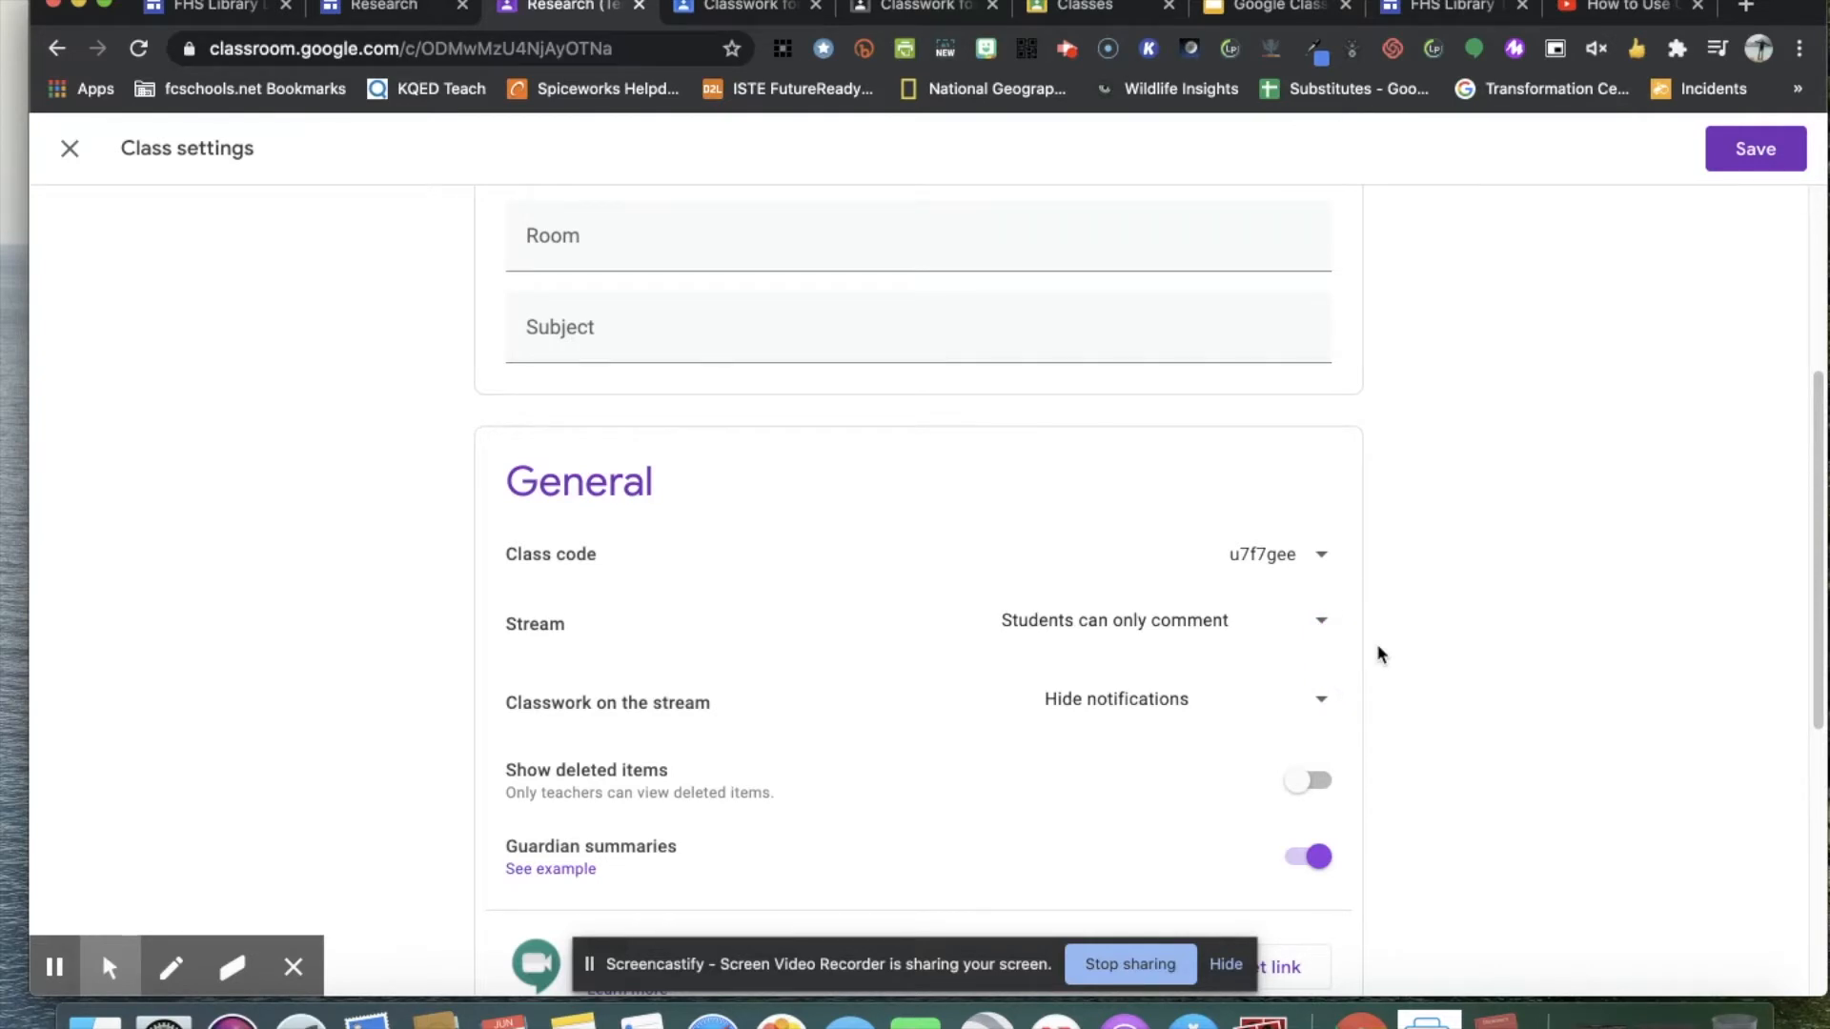
{"action": "left_click", "coordinate": [1181, 624]}
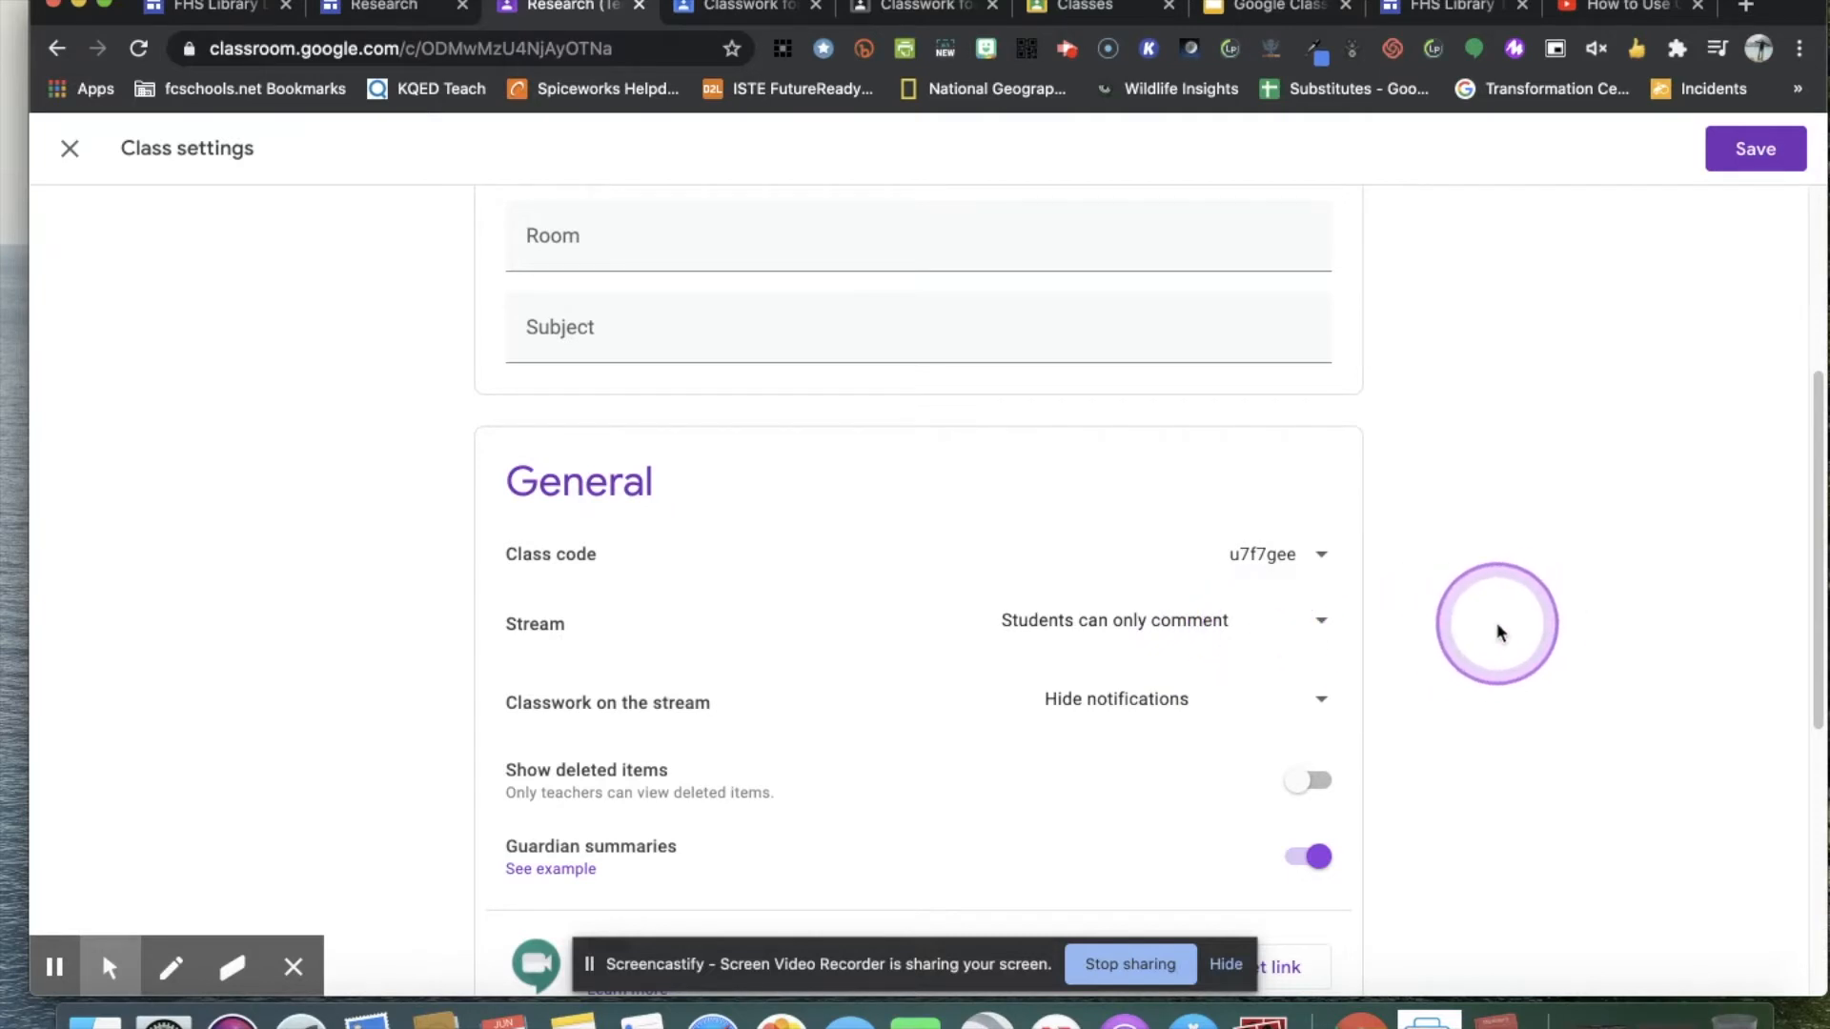
{"action": "scroll", "coordinate": [1496, 630], "scroll_direction": "up", "scroll_amount": 5}
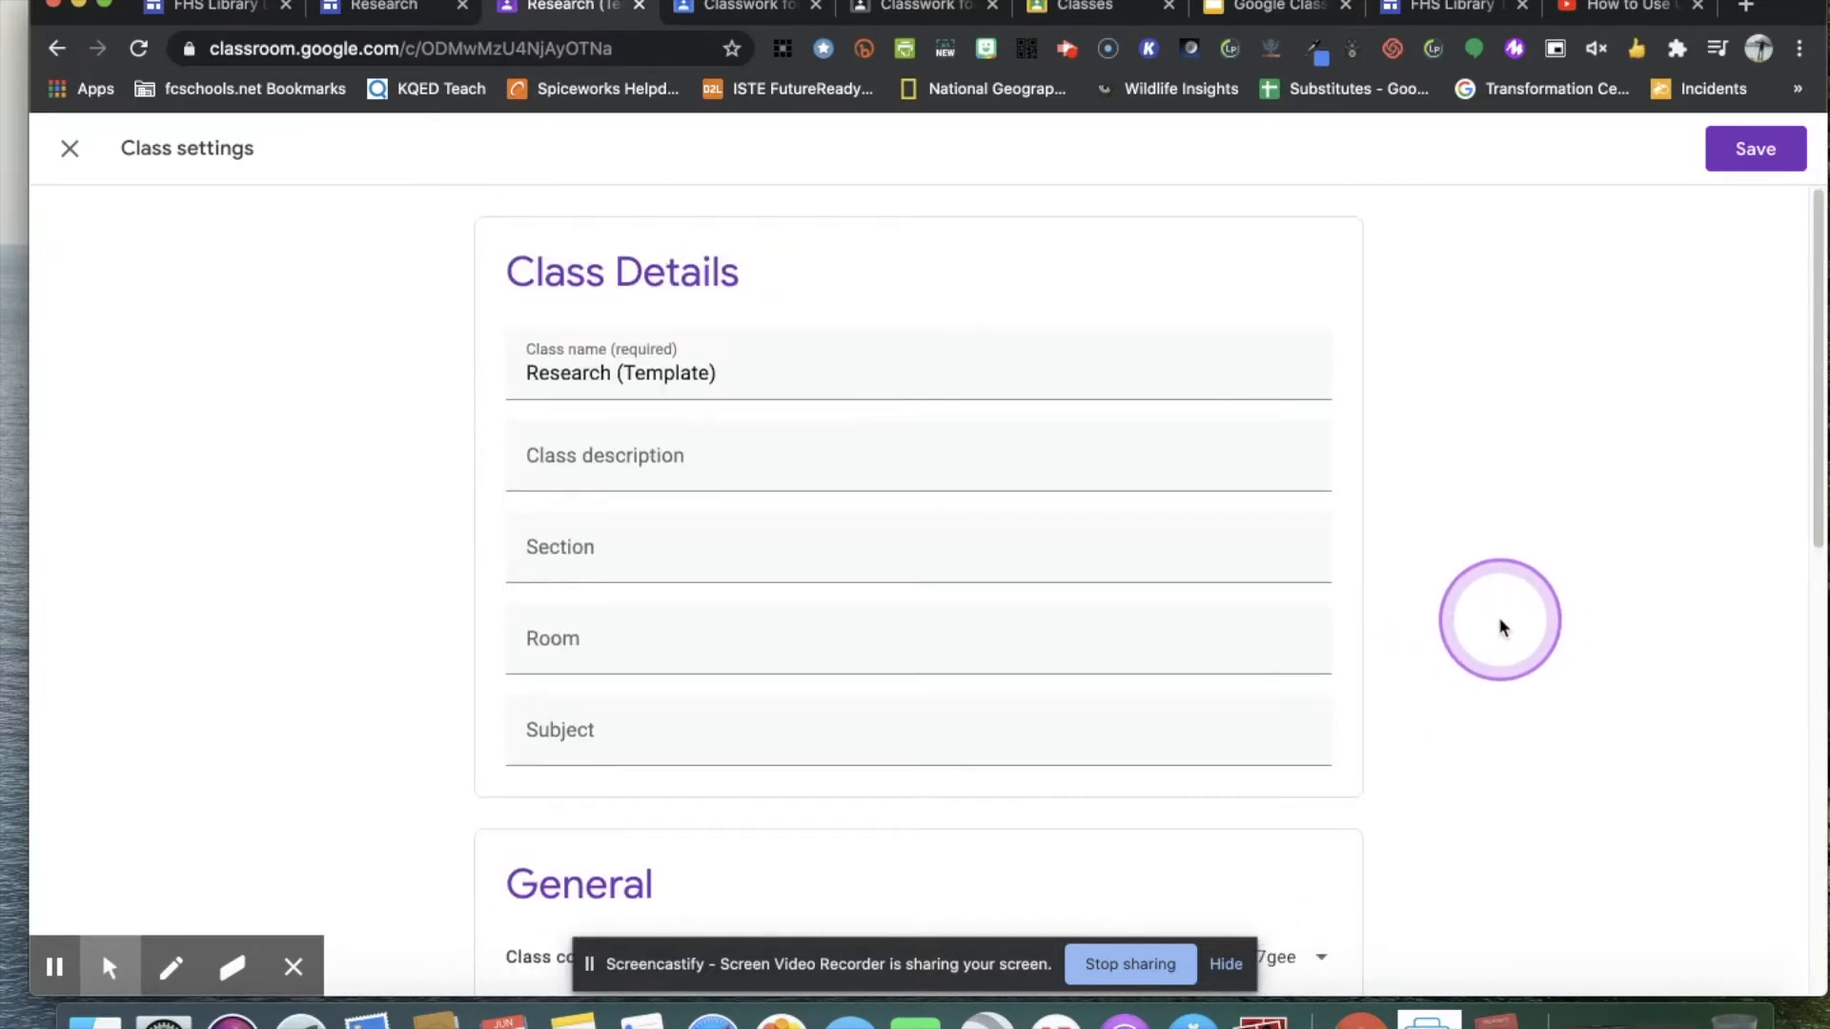
{"action": "scroll", "coordinate": [1489, 610], "scroll_direction": "down", "scroll_amount": 6}
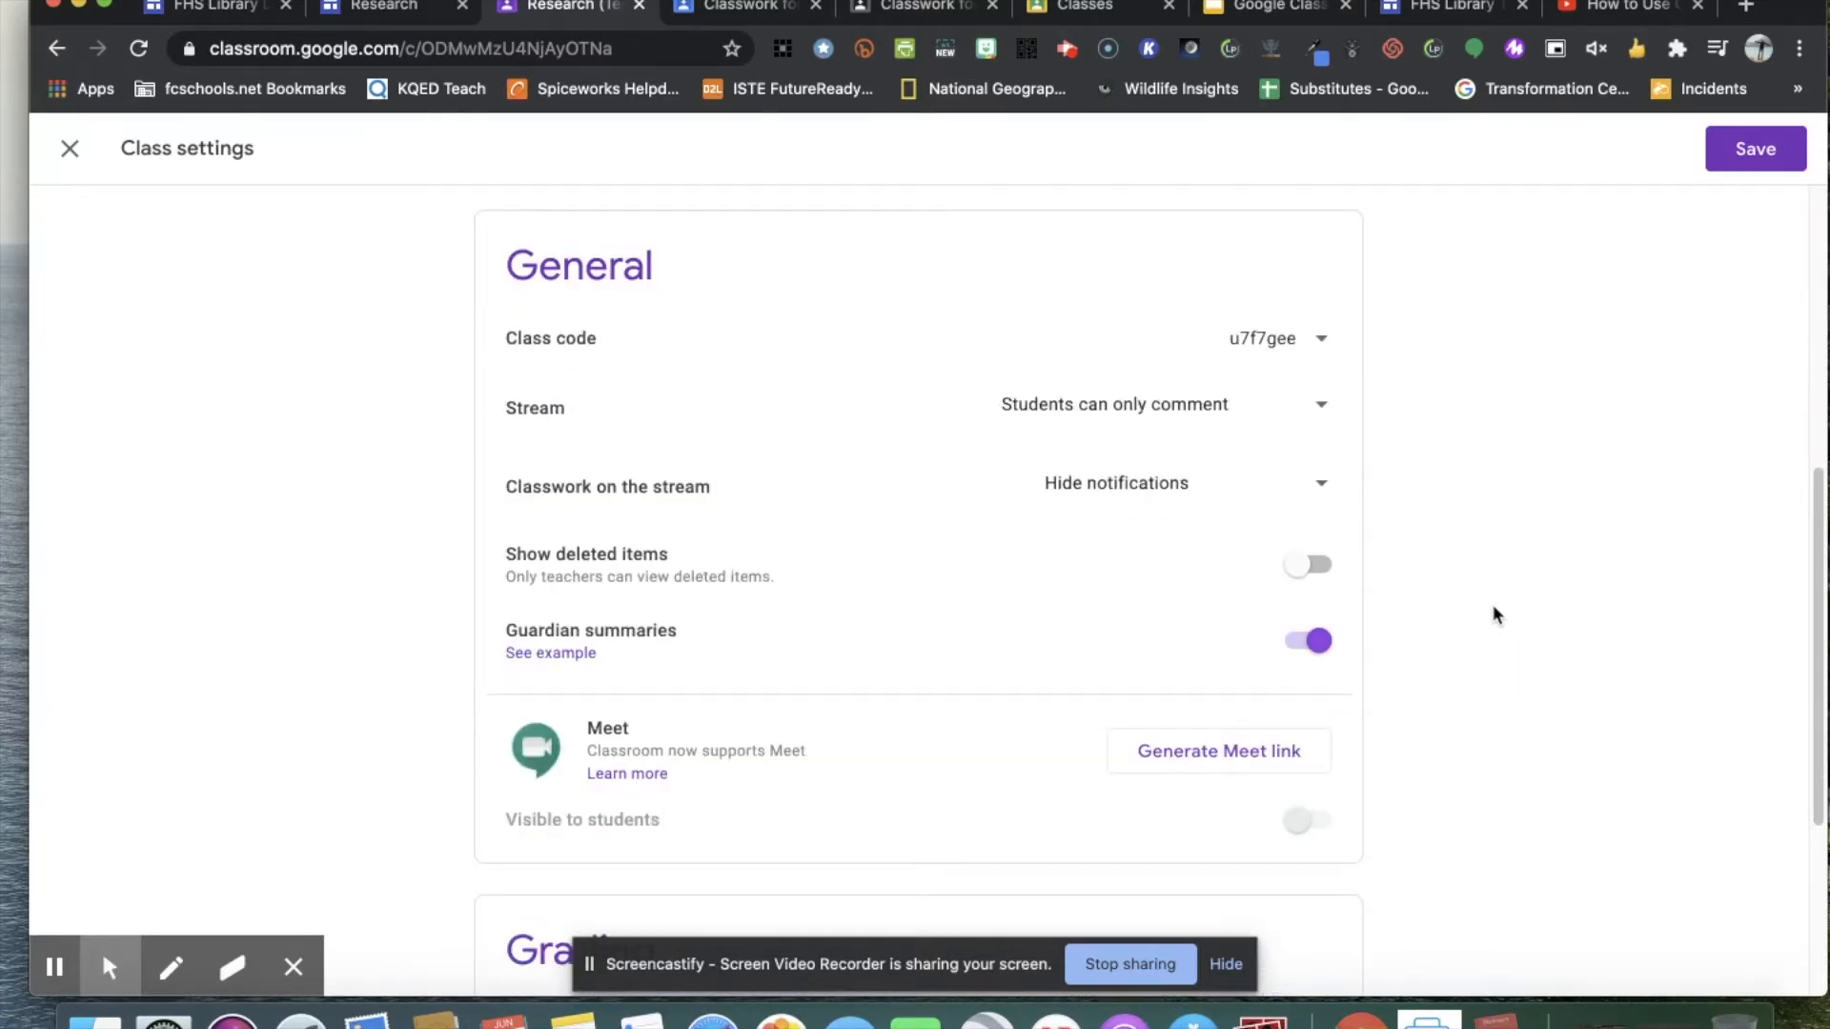
{"action": "left_click", "coordinate": [1750, 153]}
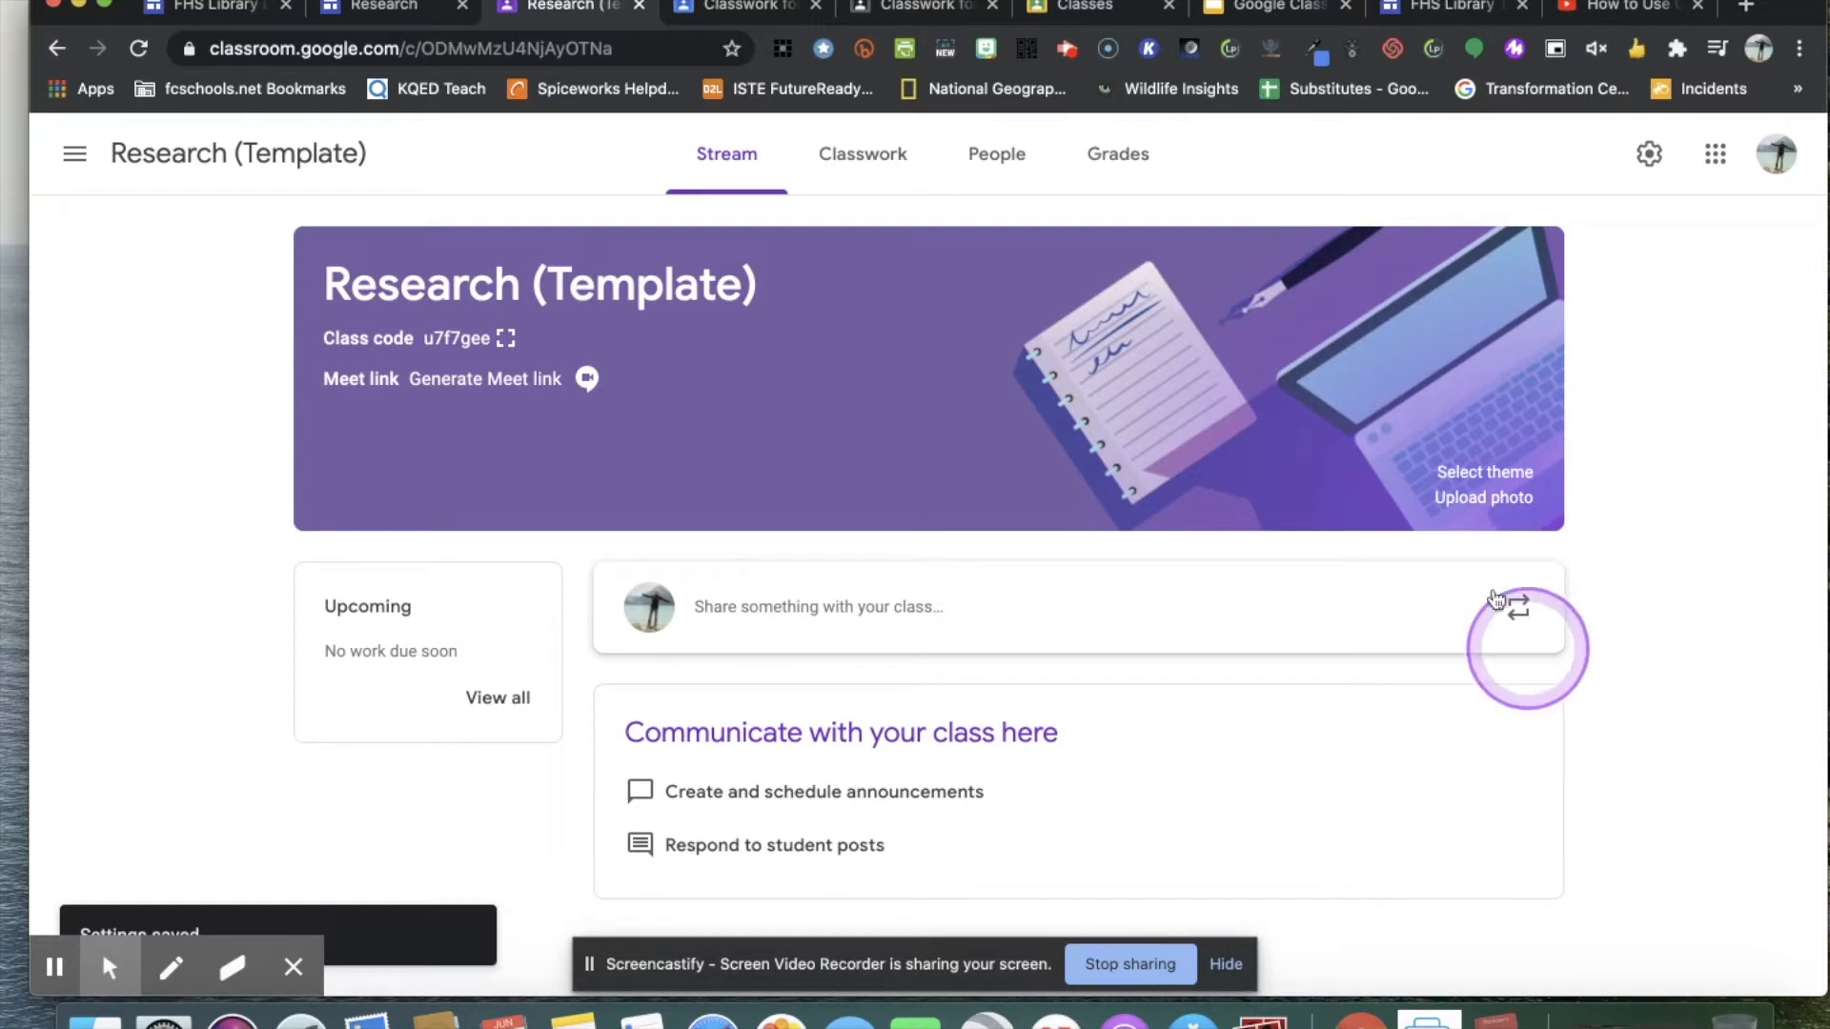
Review the topics and materials on the Classwork page, comparing it with the Stream page.
{"action": "left_click", "coordinate": [886, 164]}
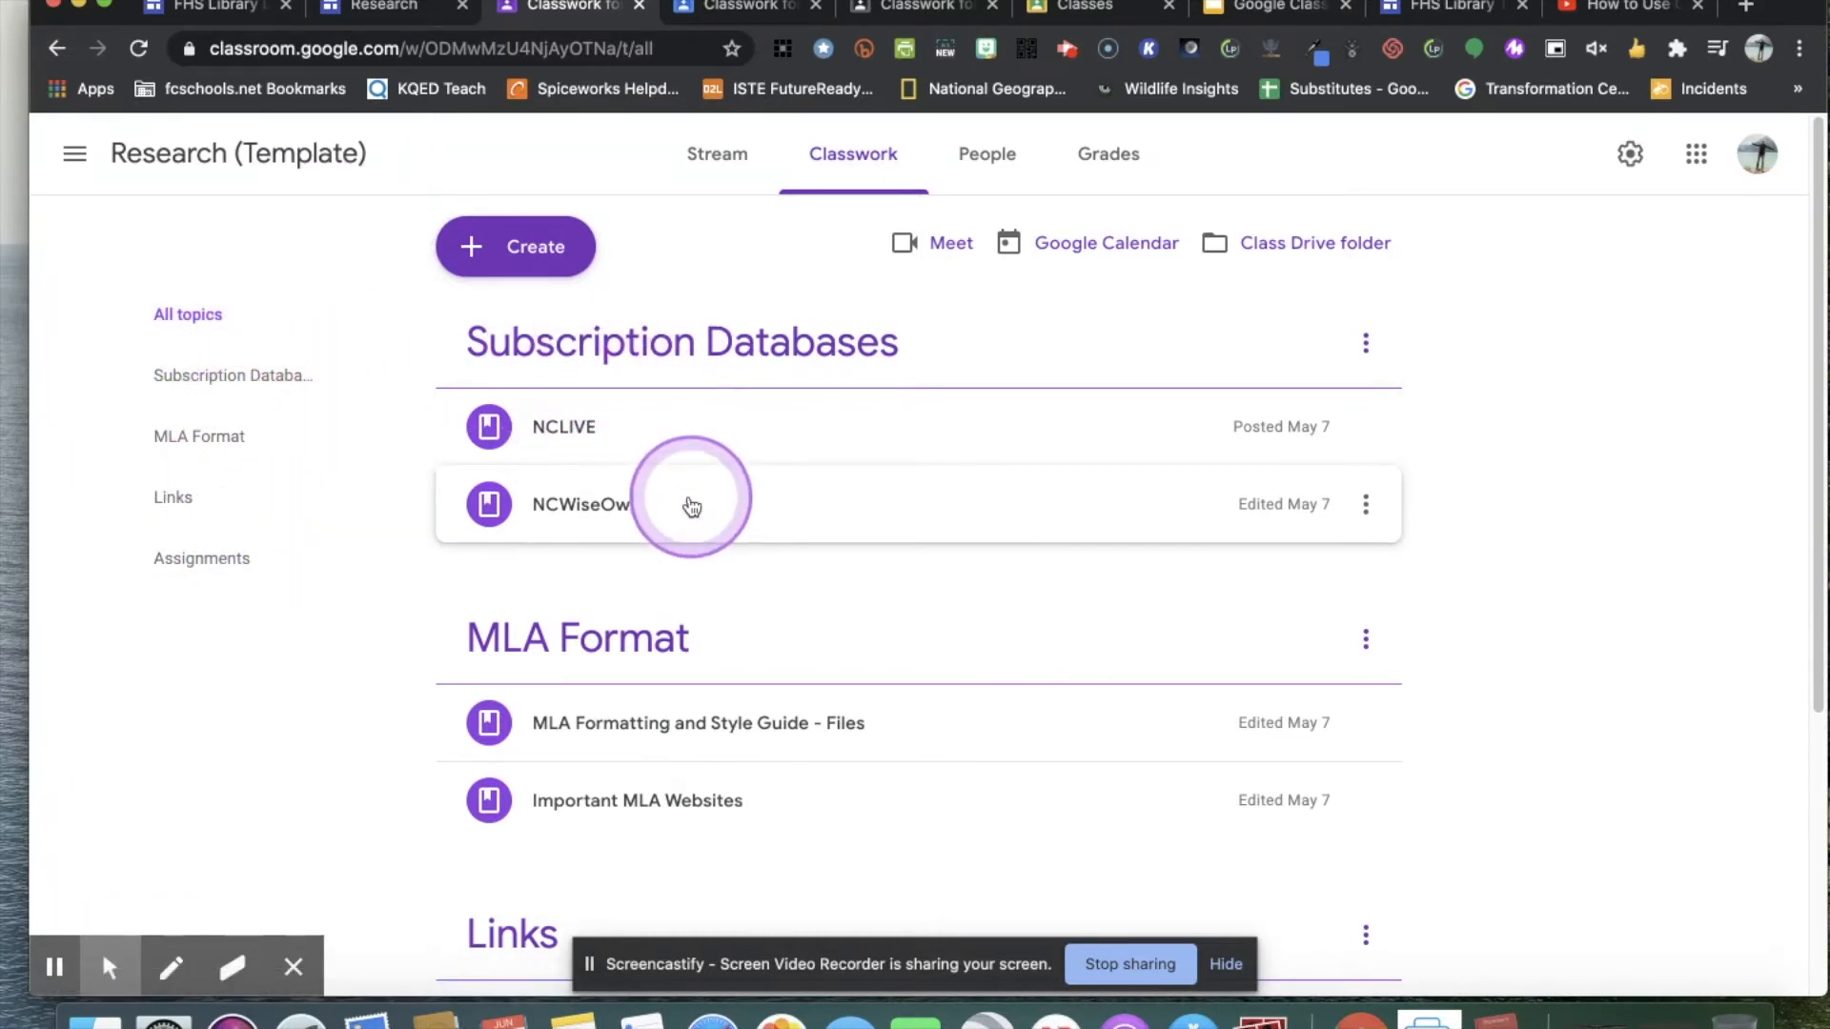
{"action": "scroll", "coordinate": [696, 498], "scroll_direction": "down", "scroll_amount": 1}
{"action": "scroll", "coordinate": [695, 499], "scroll_direction": "down", "scroll_amount": 5}
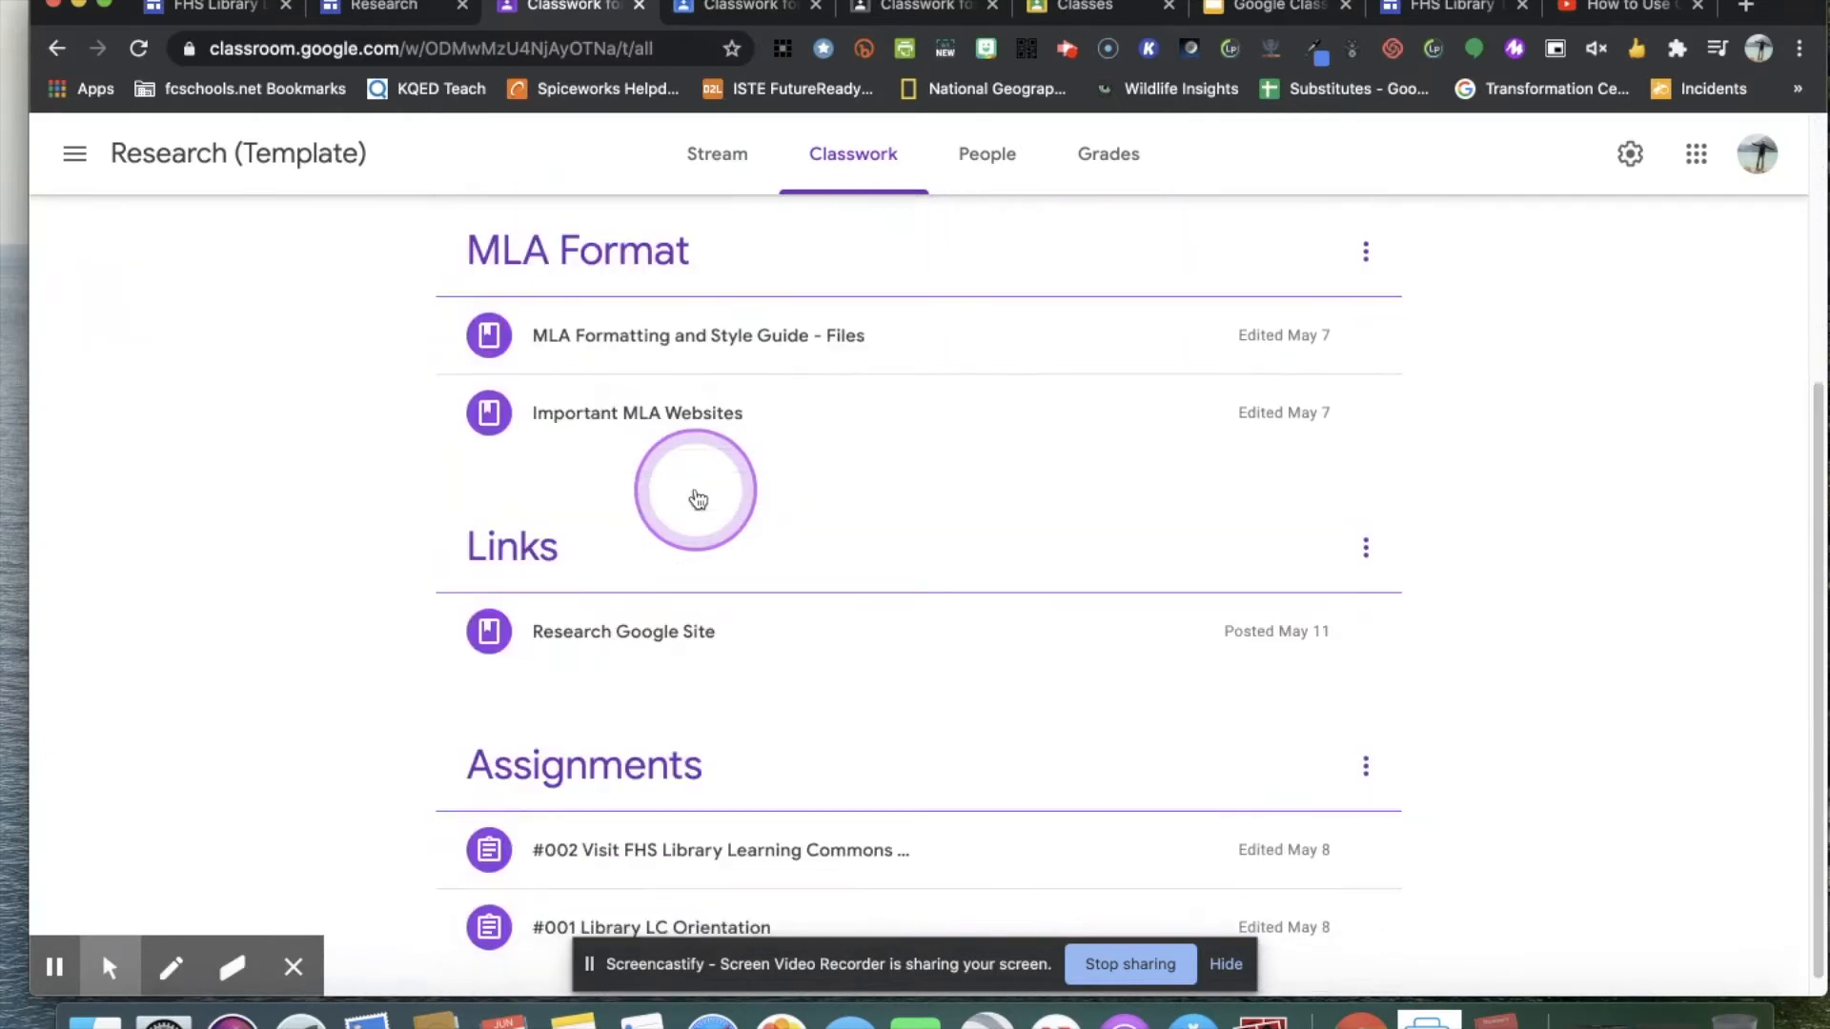
{"action": "scroll", "coordinate": [696, 498], "scroll_direction": "up", "scroll_amount": 6}
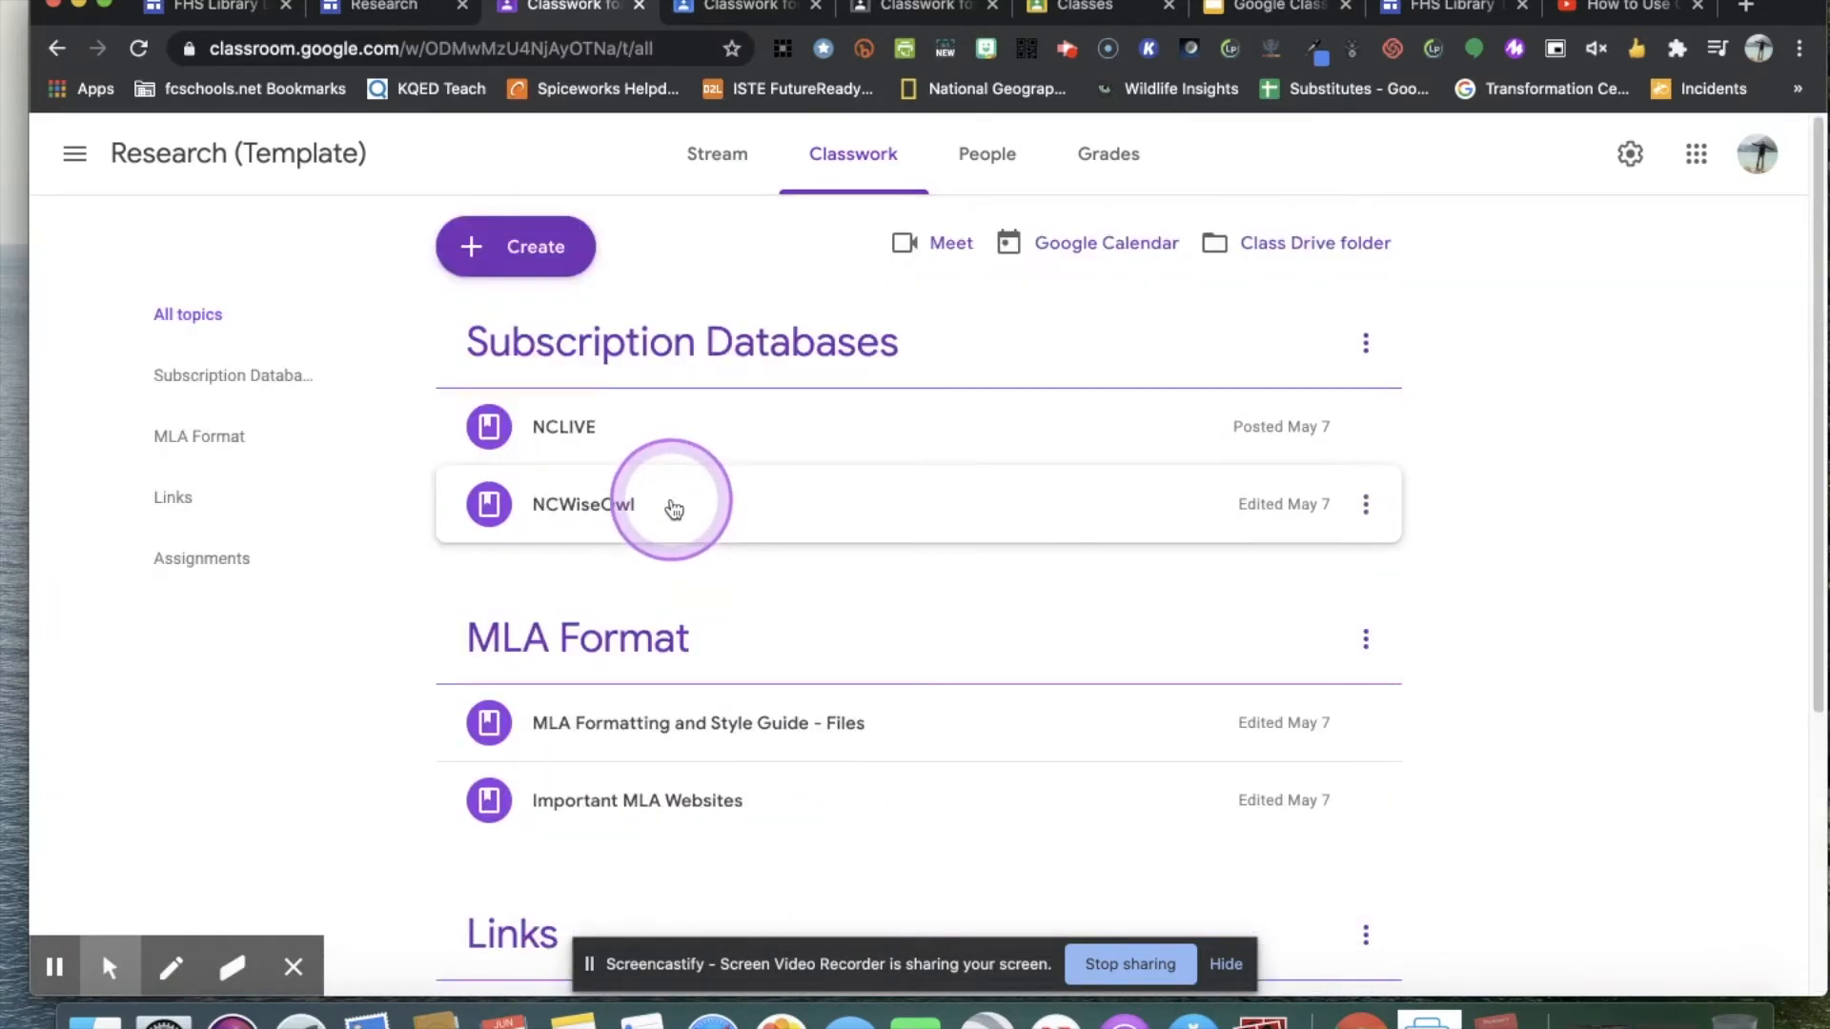
{"action": "left_click", "coordinate": [717, 155]}
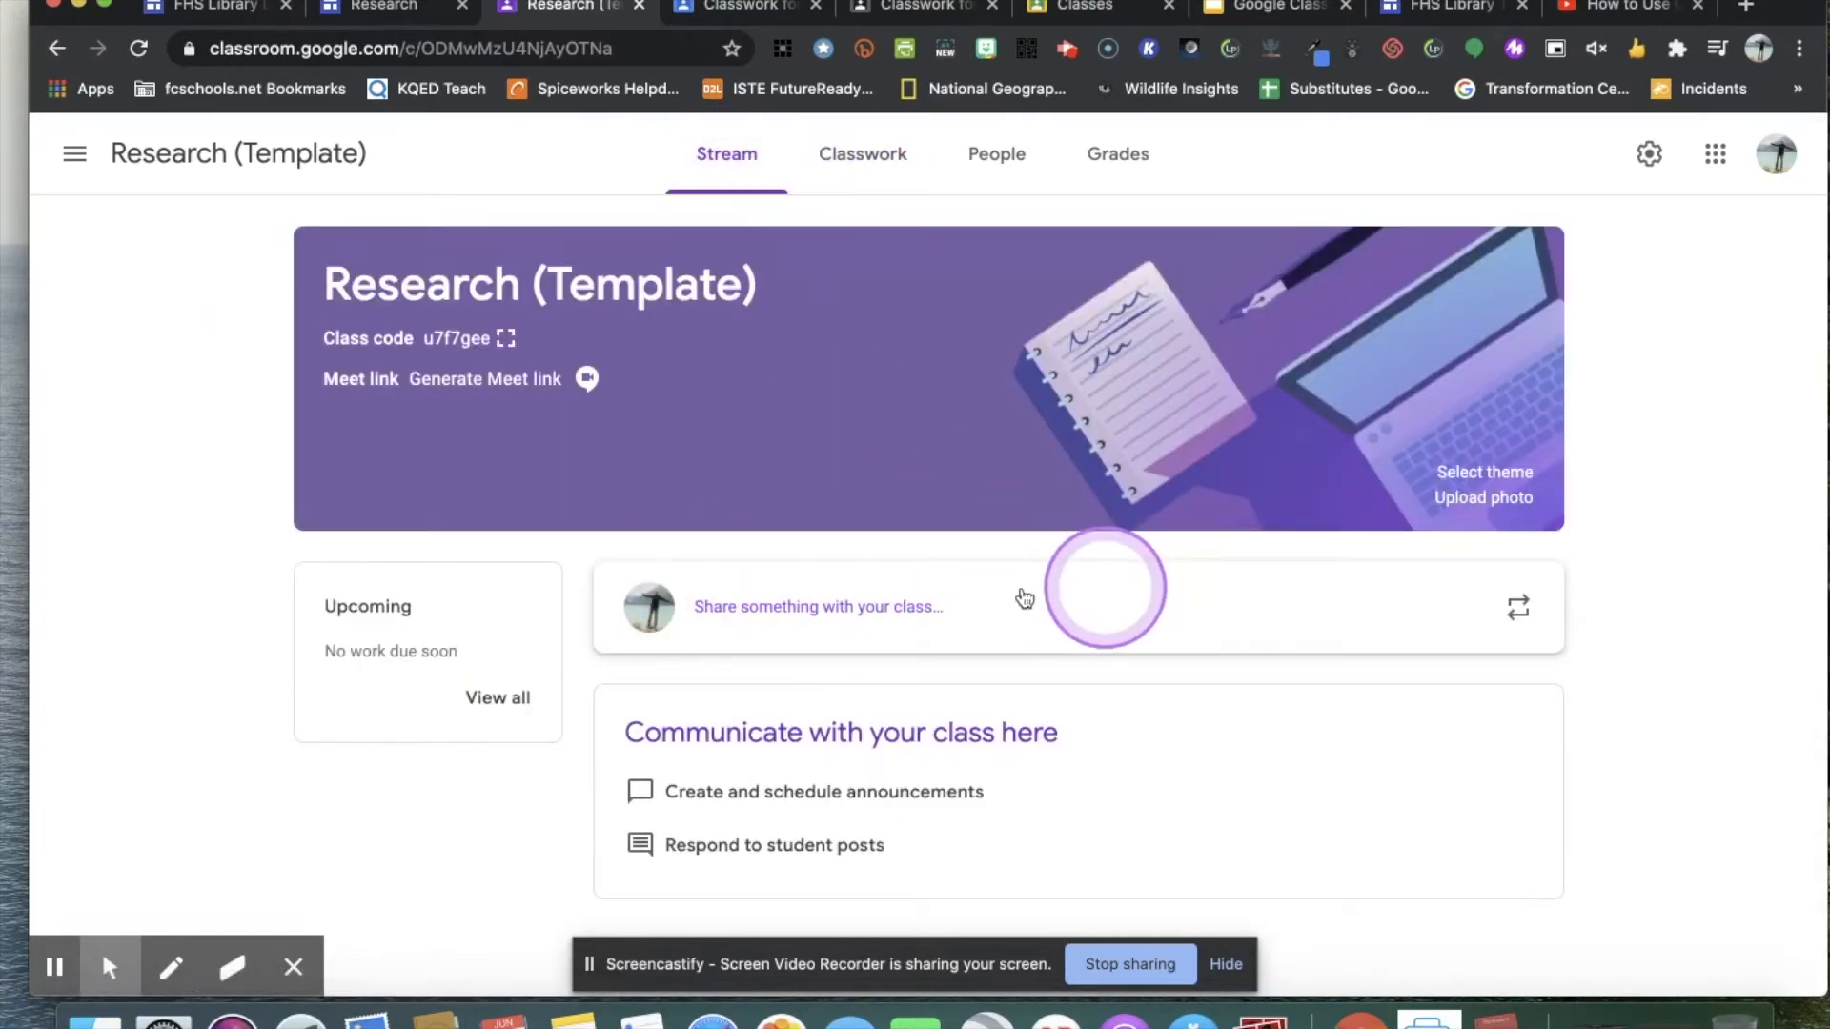
{"action": "left_click", "coordinate": [863, 155]}
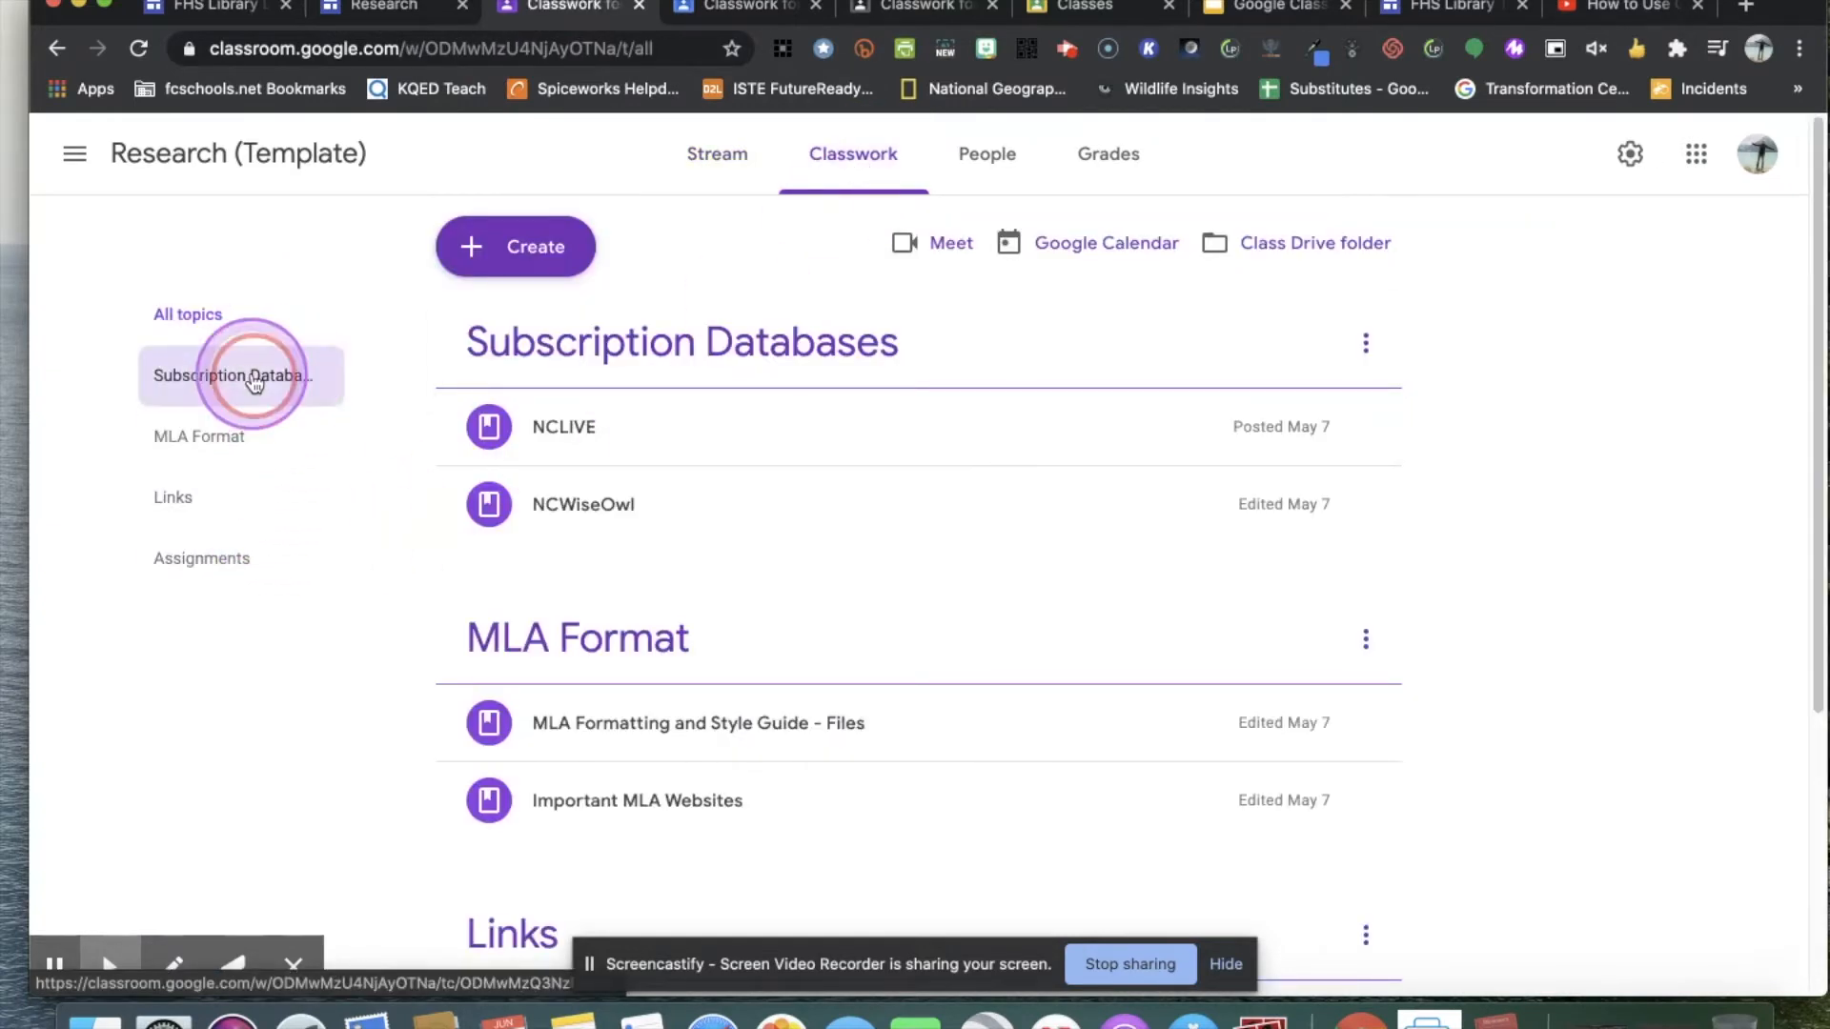
Filter the classwork to the Subscription Databases topic, comparing it with the view of all topics.
{"action": "left_click", "coordinate": [254, 382]}
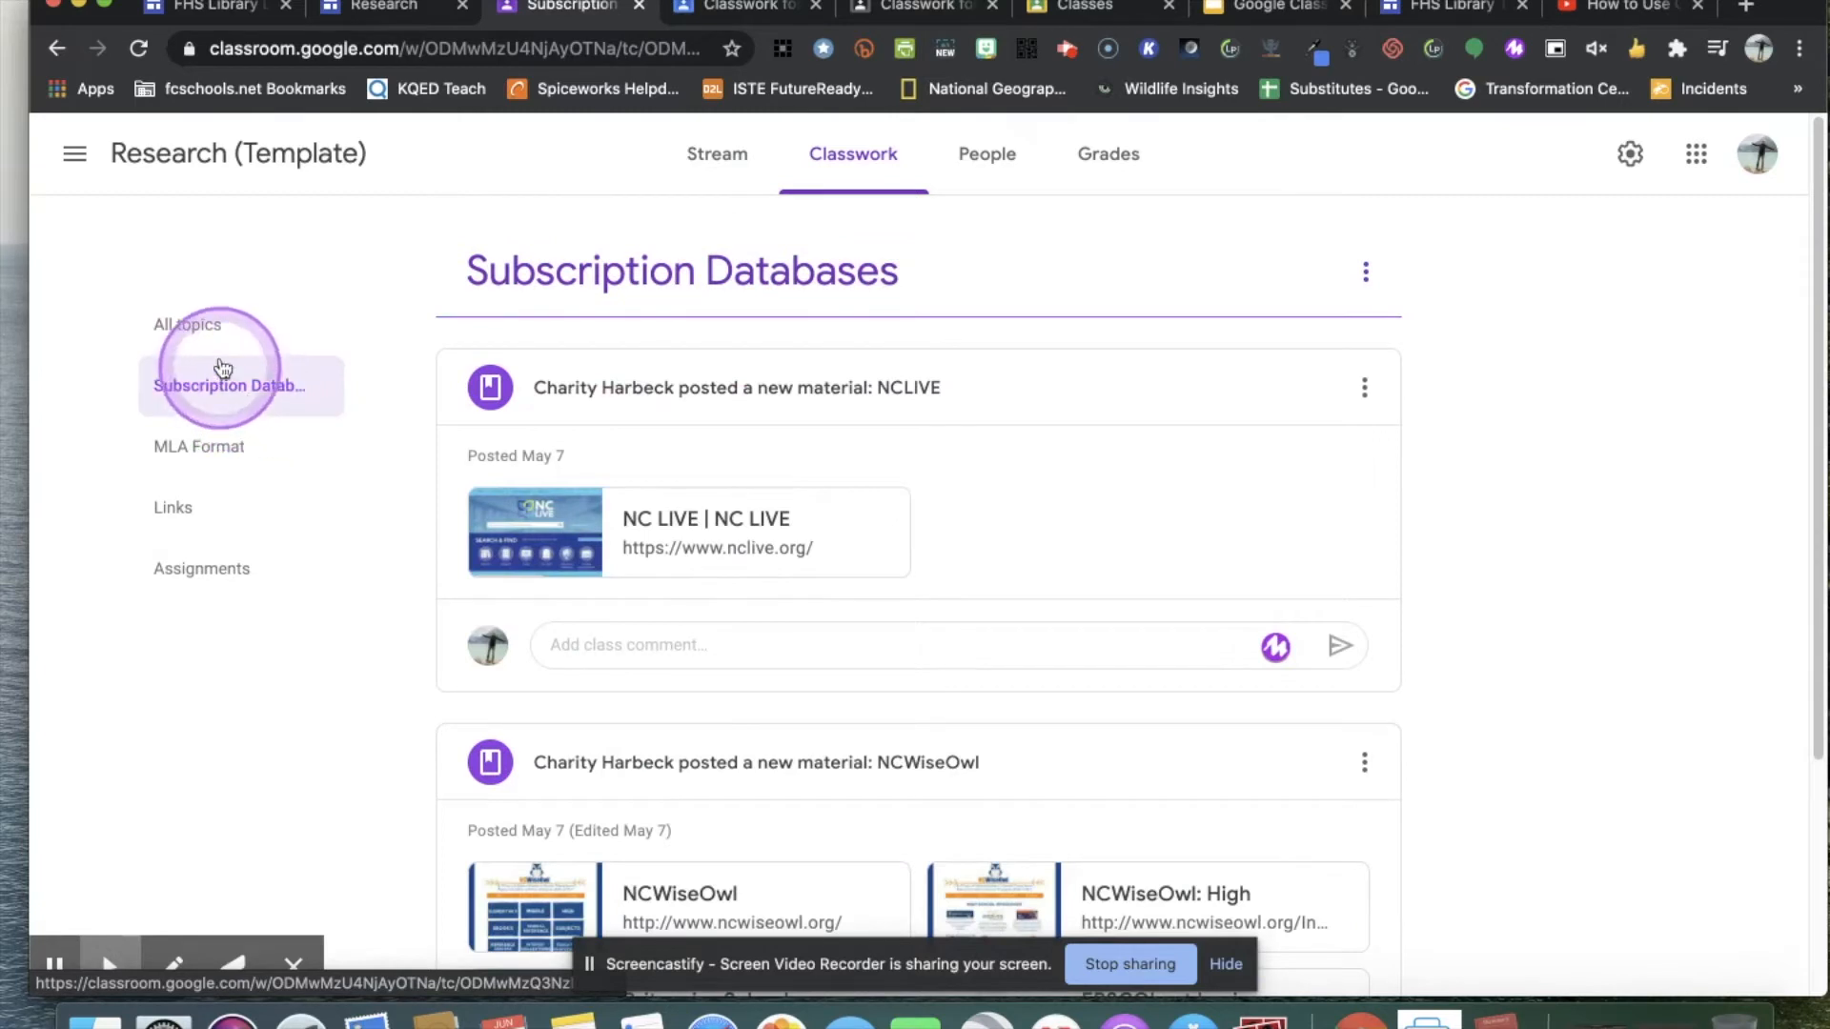
{"action": "left_click", "coordinate": [227, 329]}
{"action": "scroll", "coordinate": [912, 545], "scroll_direction": "down", "scroll_amount": 1}
{"action": "scroll", "coordinate": [913, 551], "scroll_direction": "down", "scroll_amount": 2}
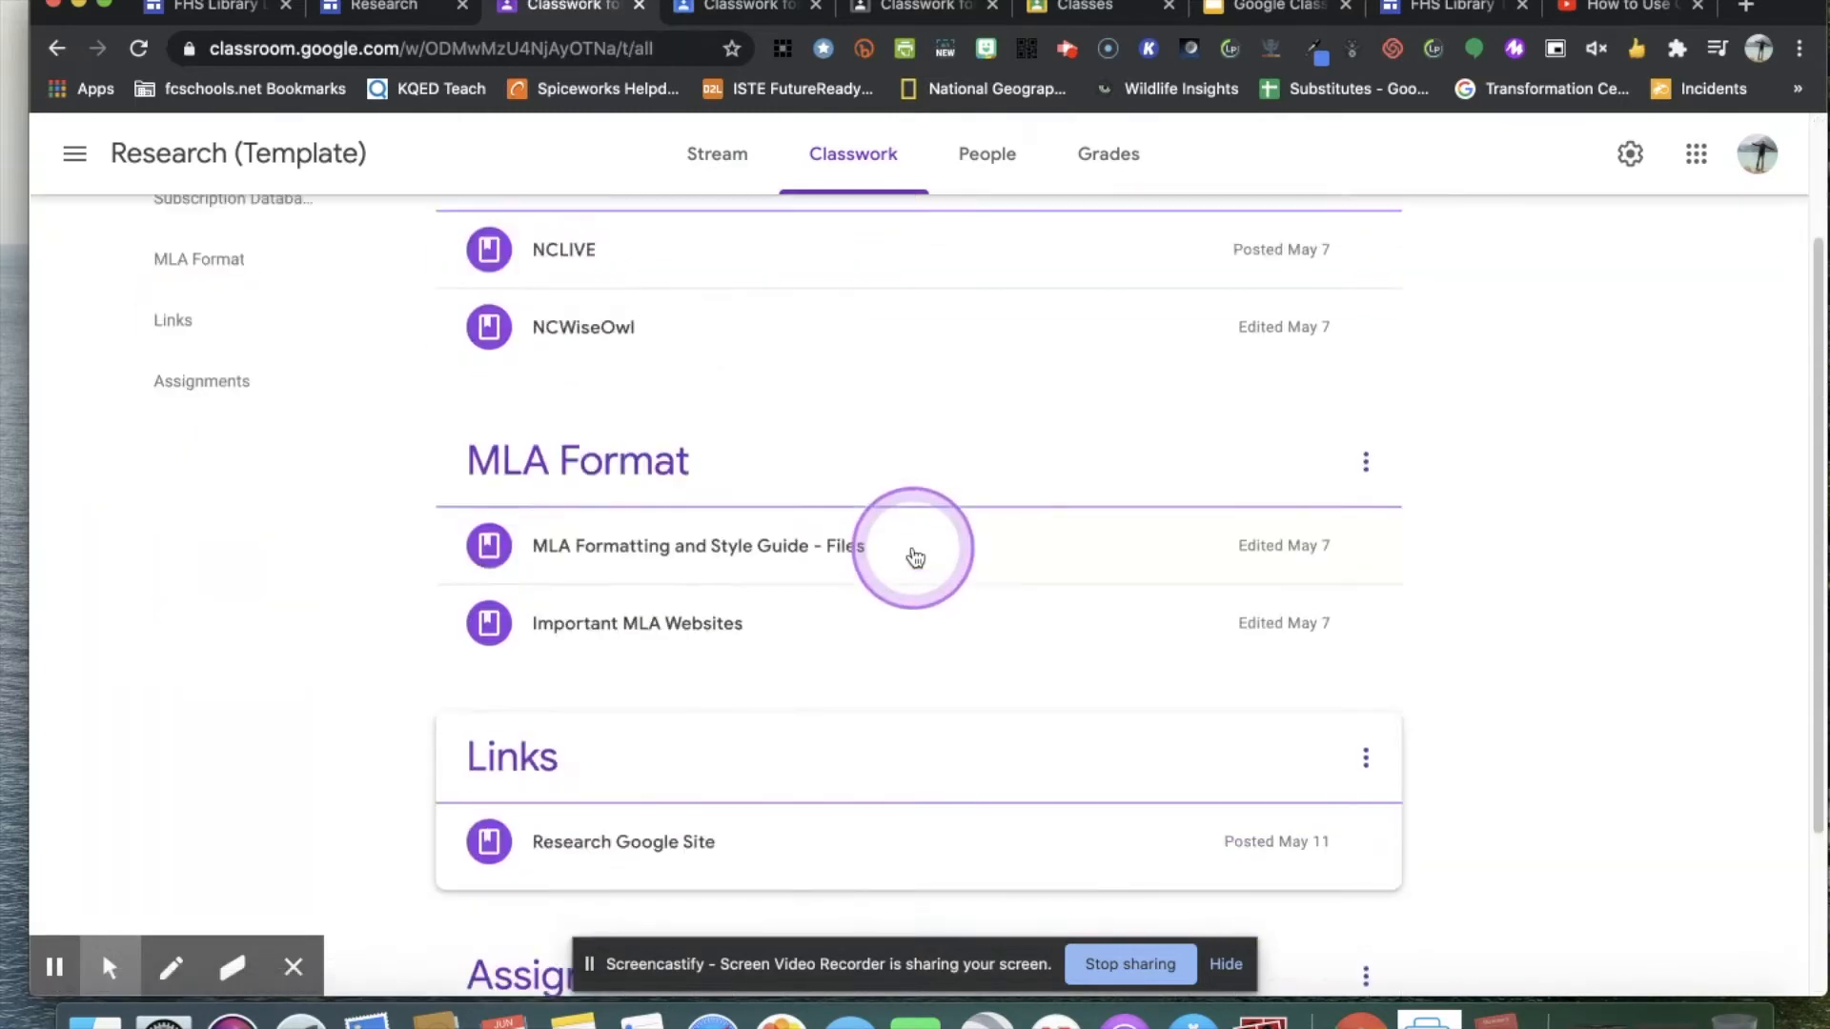
{"action": "scroll", "coordinate": [916, 552], "scroll_direction": "up", "scroll_amount": 3}
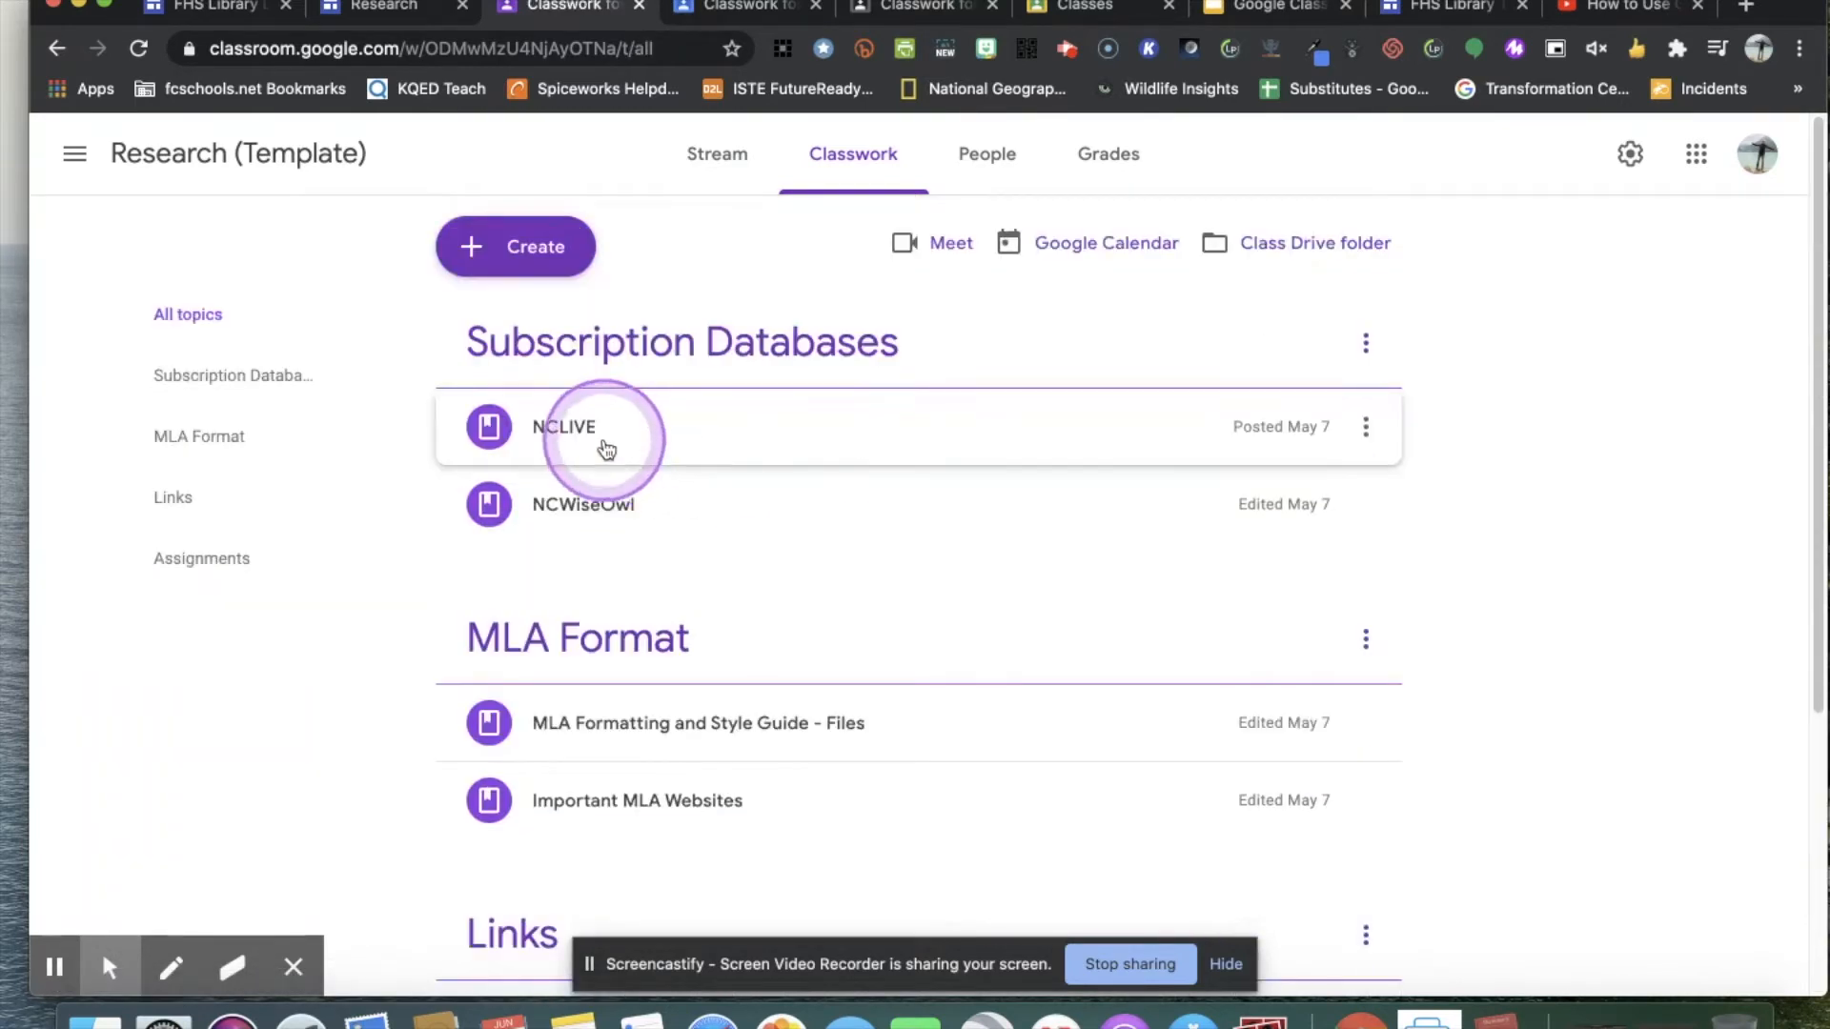
{"action": "left_click", "coordinate": [238, 376]}
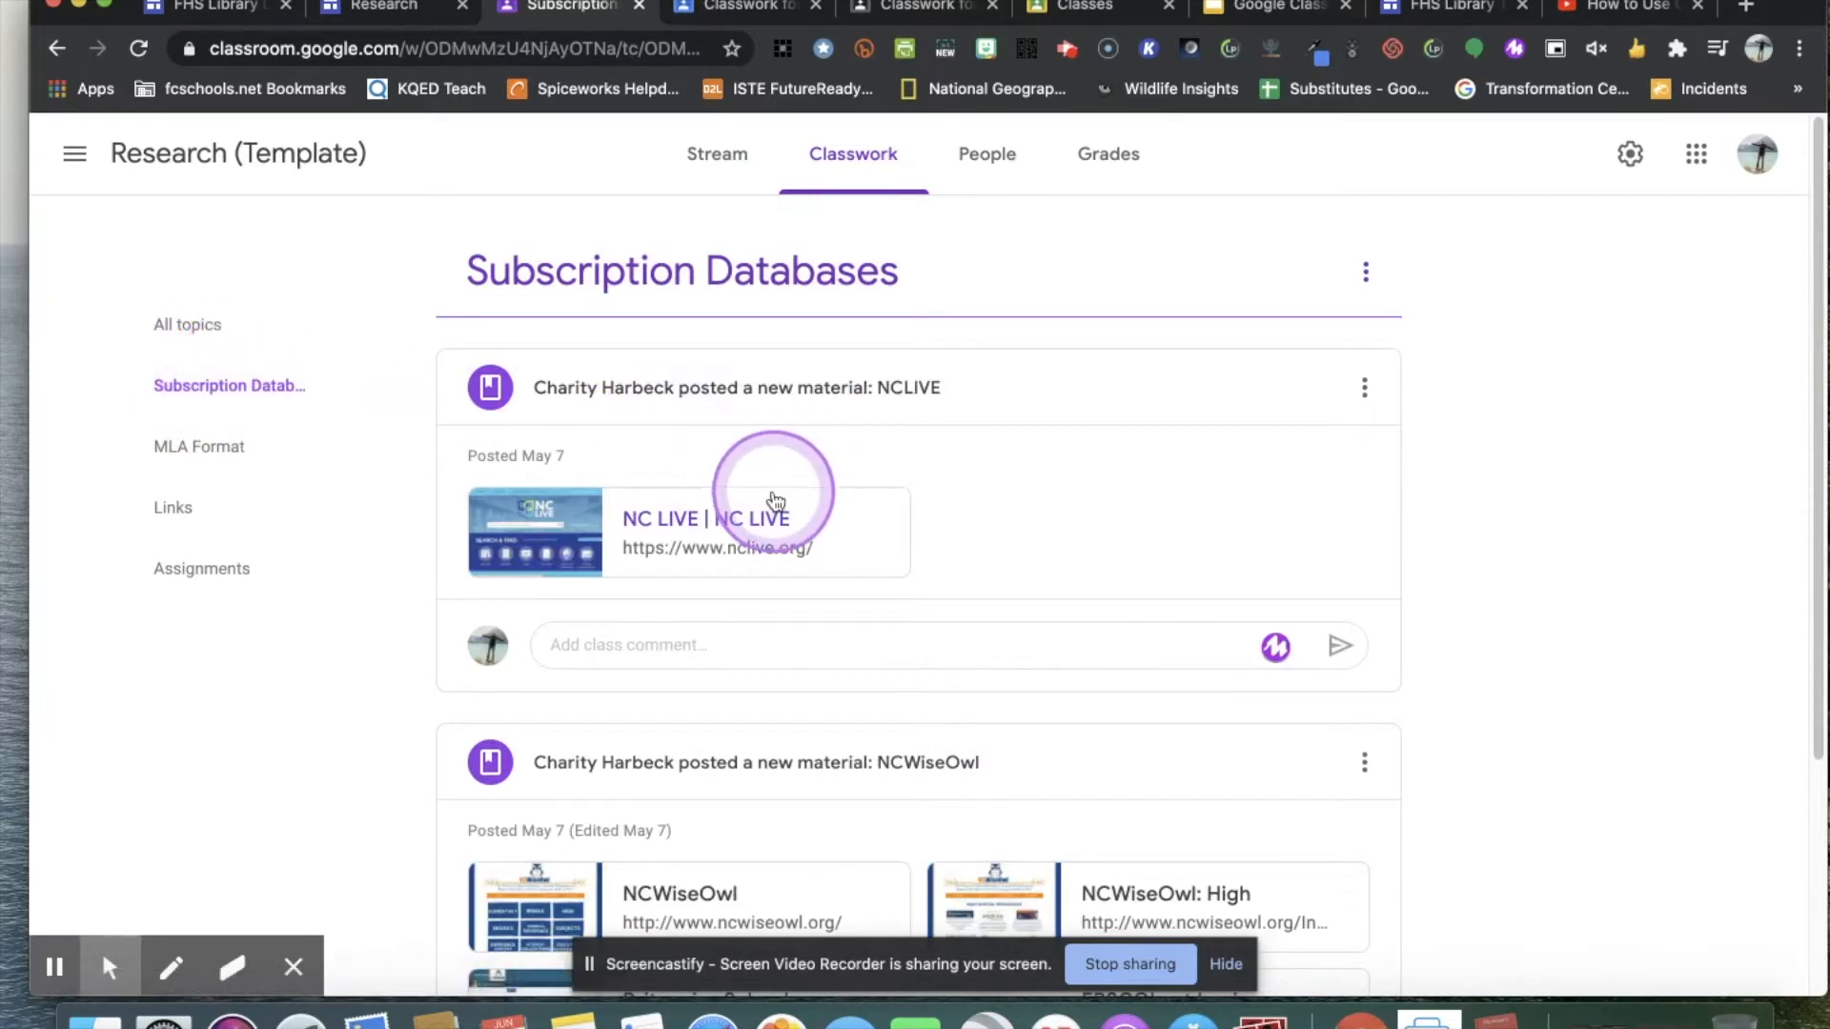
Review the materials posted under the Subscription Databases topic and return to the view of all topics.
{"action": "scroll", "coordinate": [784, 523], "scroll_direction": "down", "scroll_amount": 4}
{"action": "scroll", "coordinate": [804, 583], "scroll_direction": "down", "scroll_amount": 3}
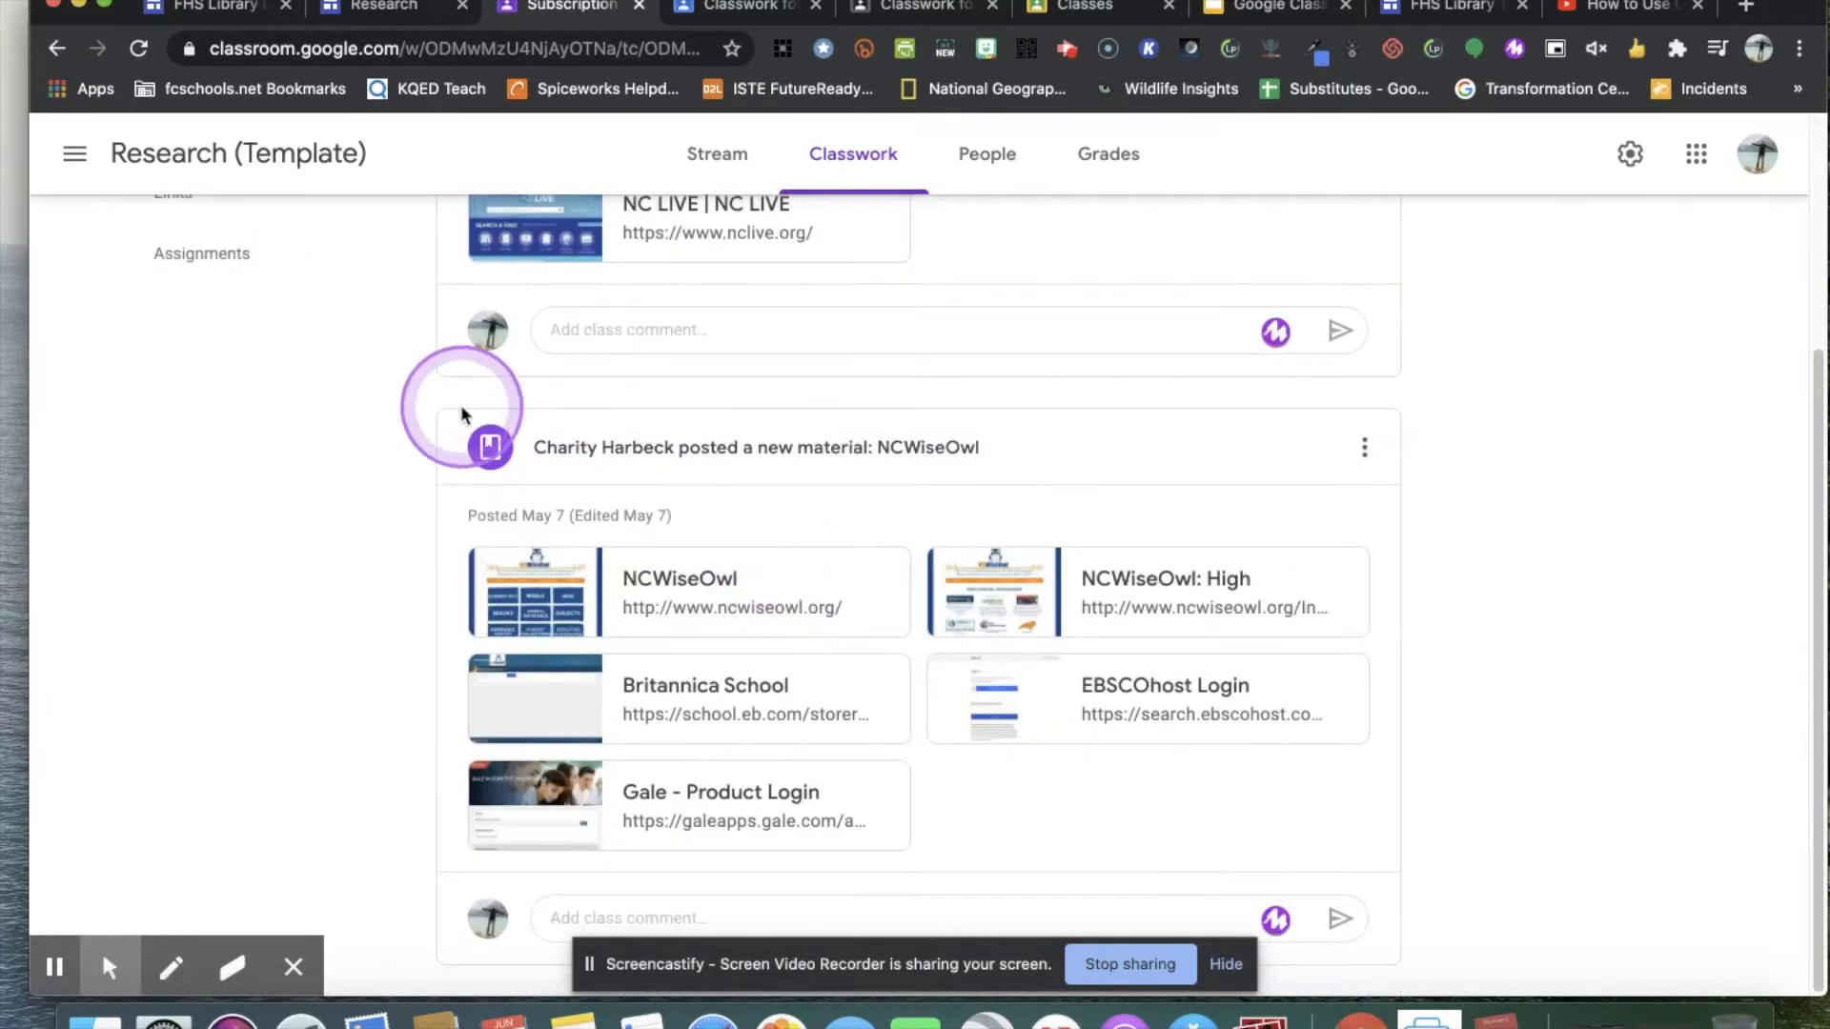
{"action": "scroll", "coordinate": [245, 380], "scroll_direction": "up", "scroll_amount": 7}
{"action": "left_click", "coordinate": [203, 325]}
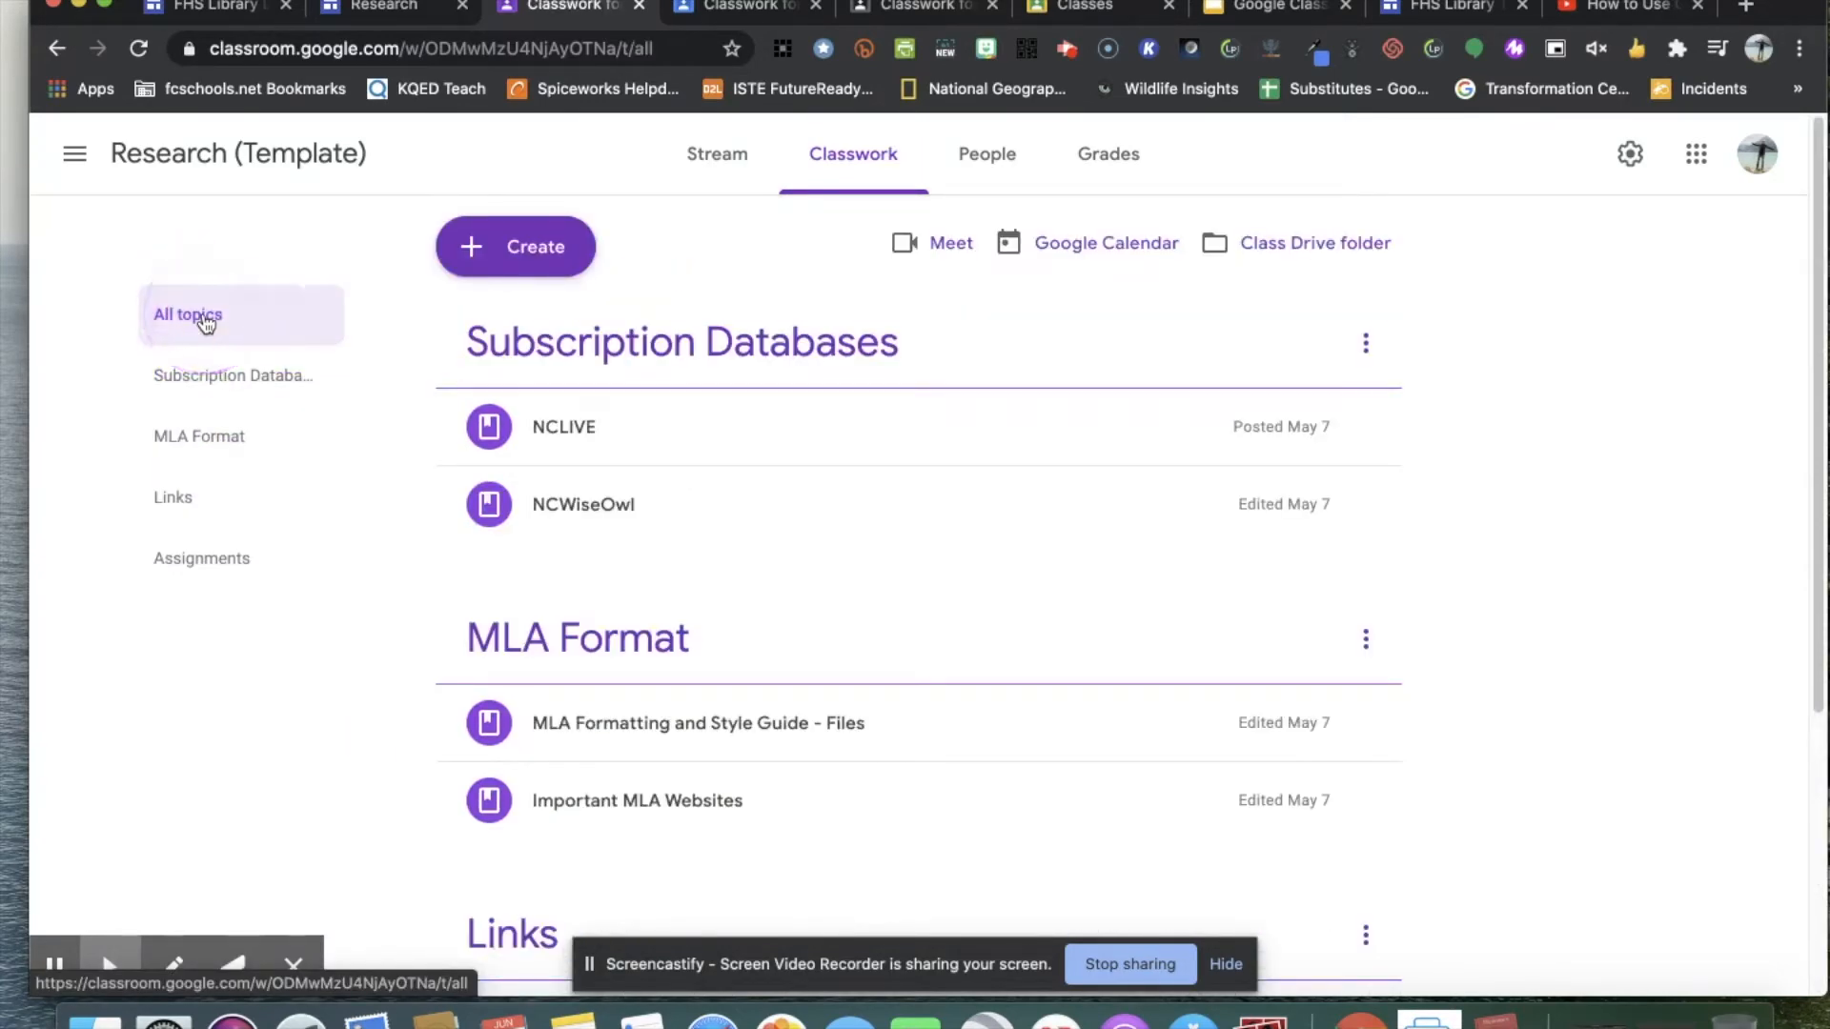
{"action": "left_click", "coordinate": [260, 388]}
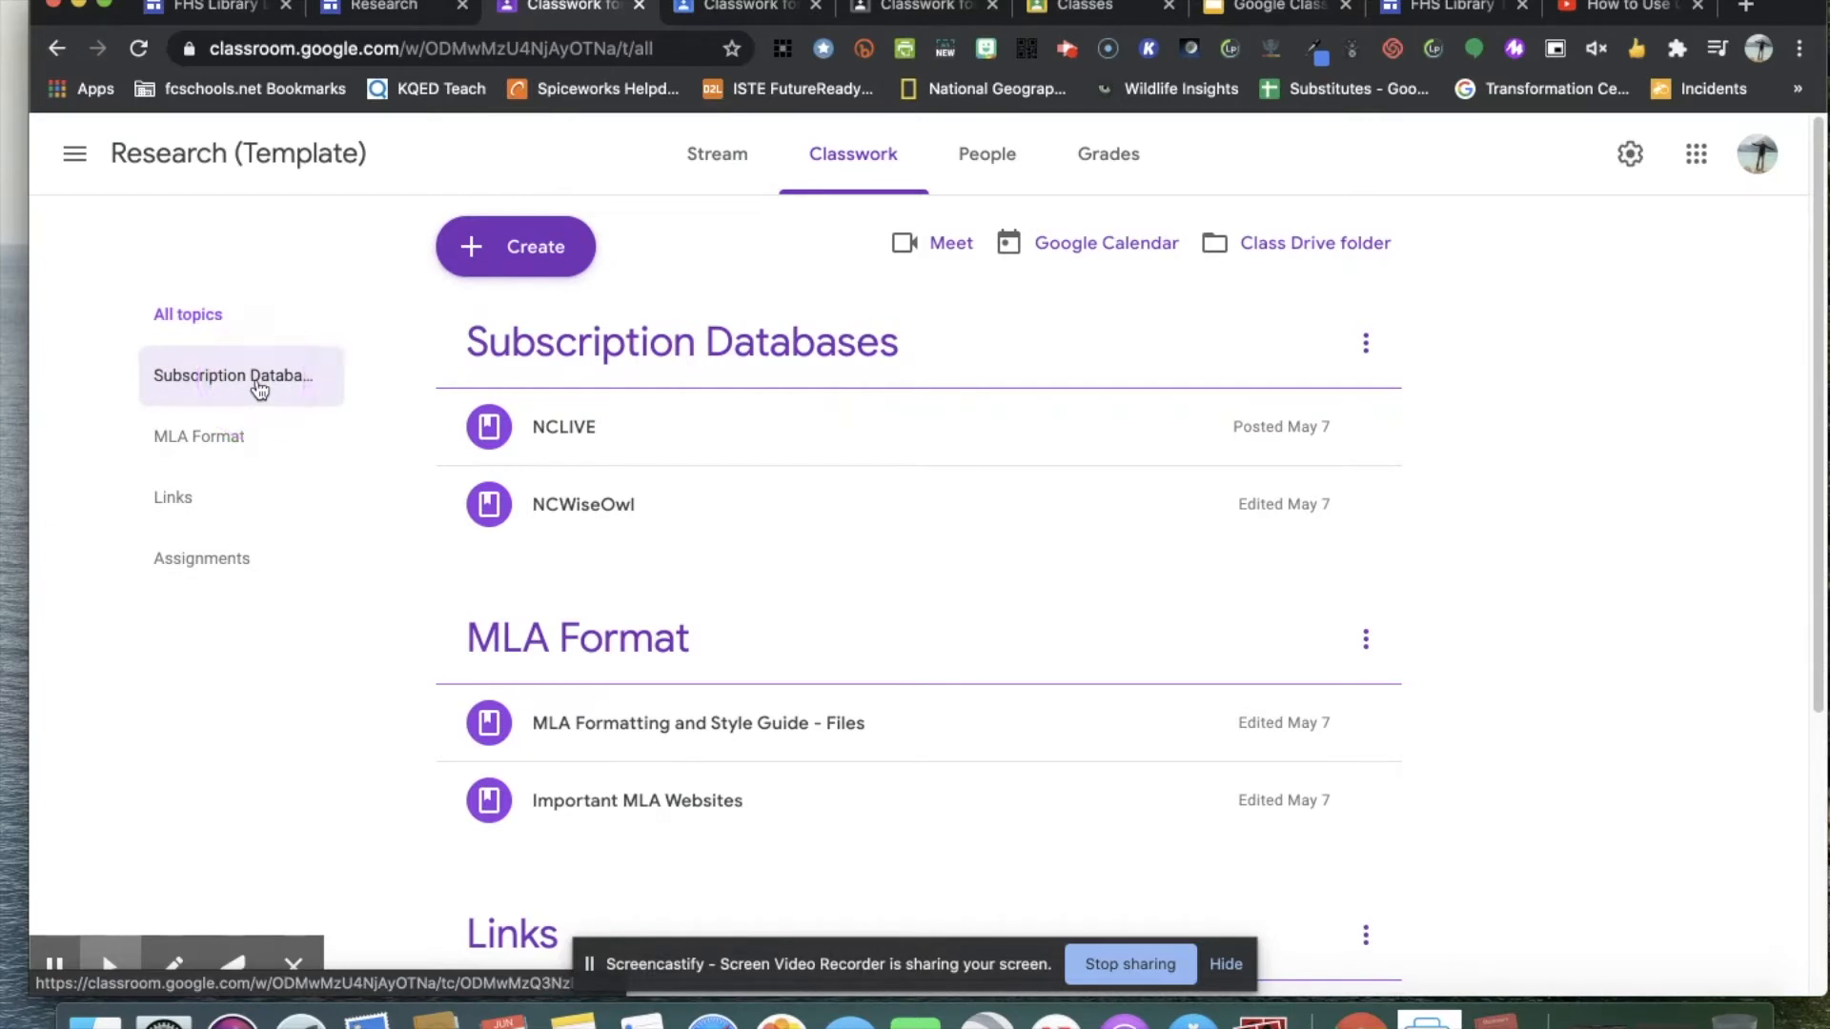
{"action": "left_click", "coordinate": [189, 438]}
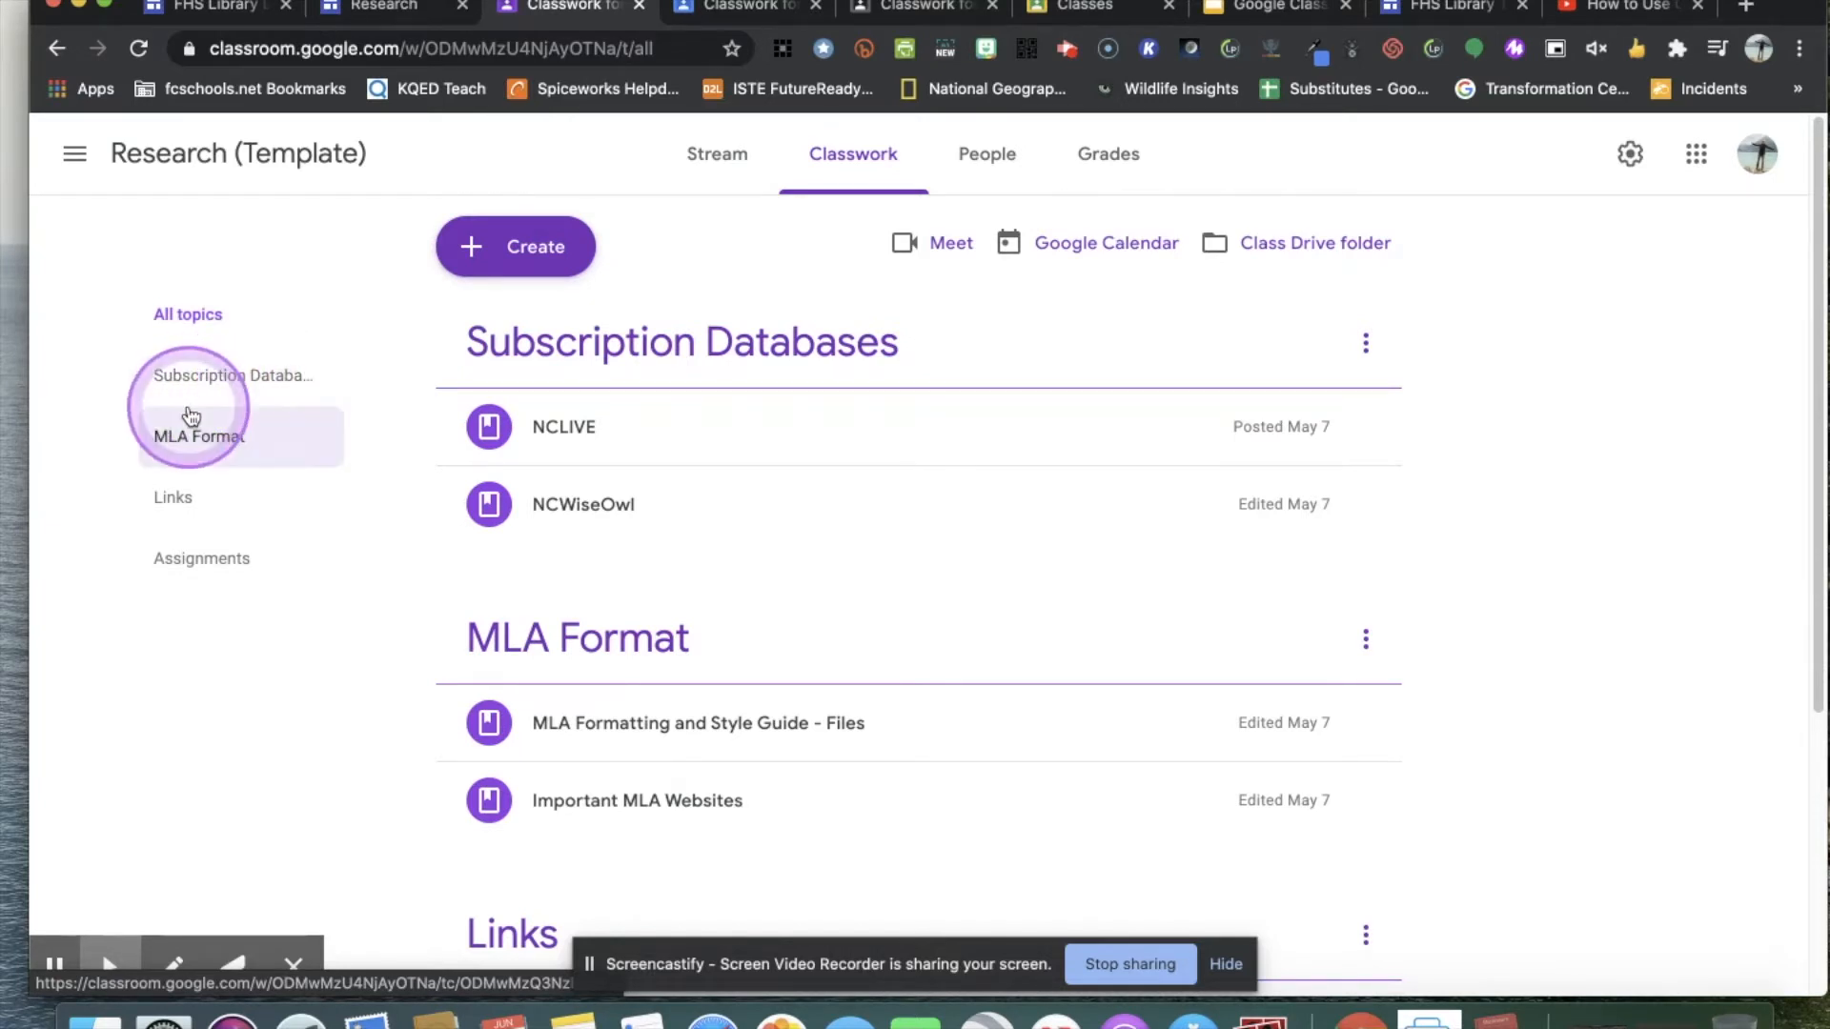
{"action": "left_click", "coordinate": [194, 500]}
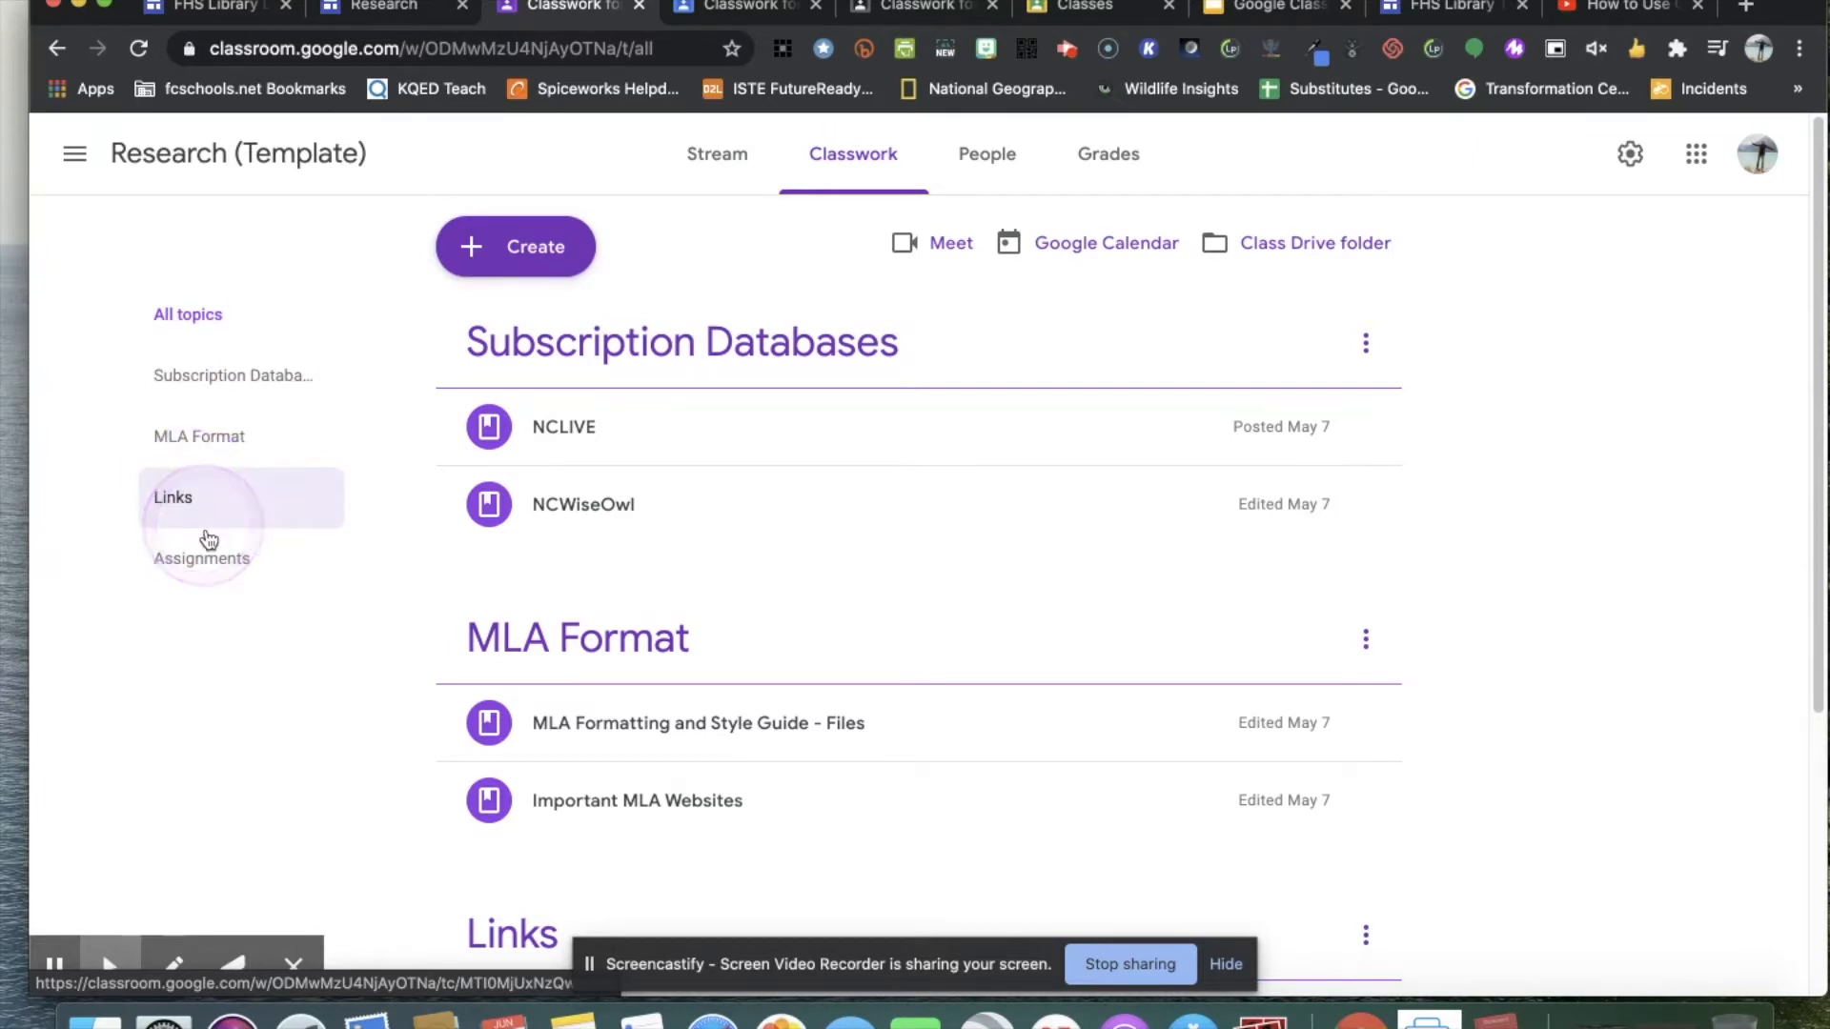
{"action": "left_click", "coordinate": [221, 570]}
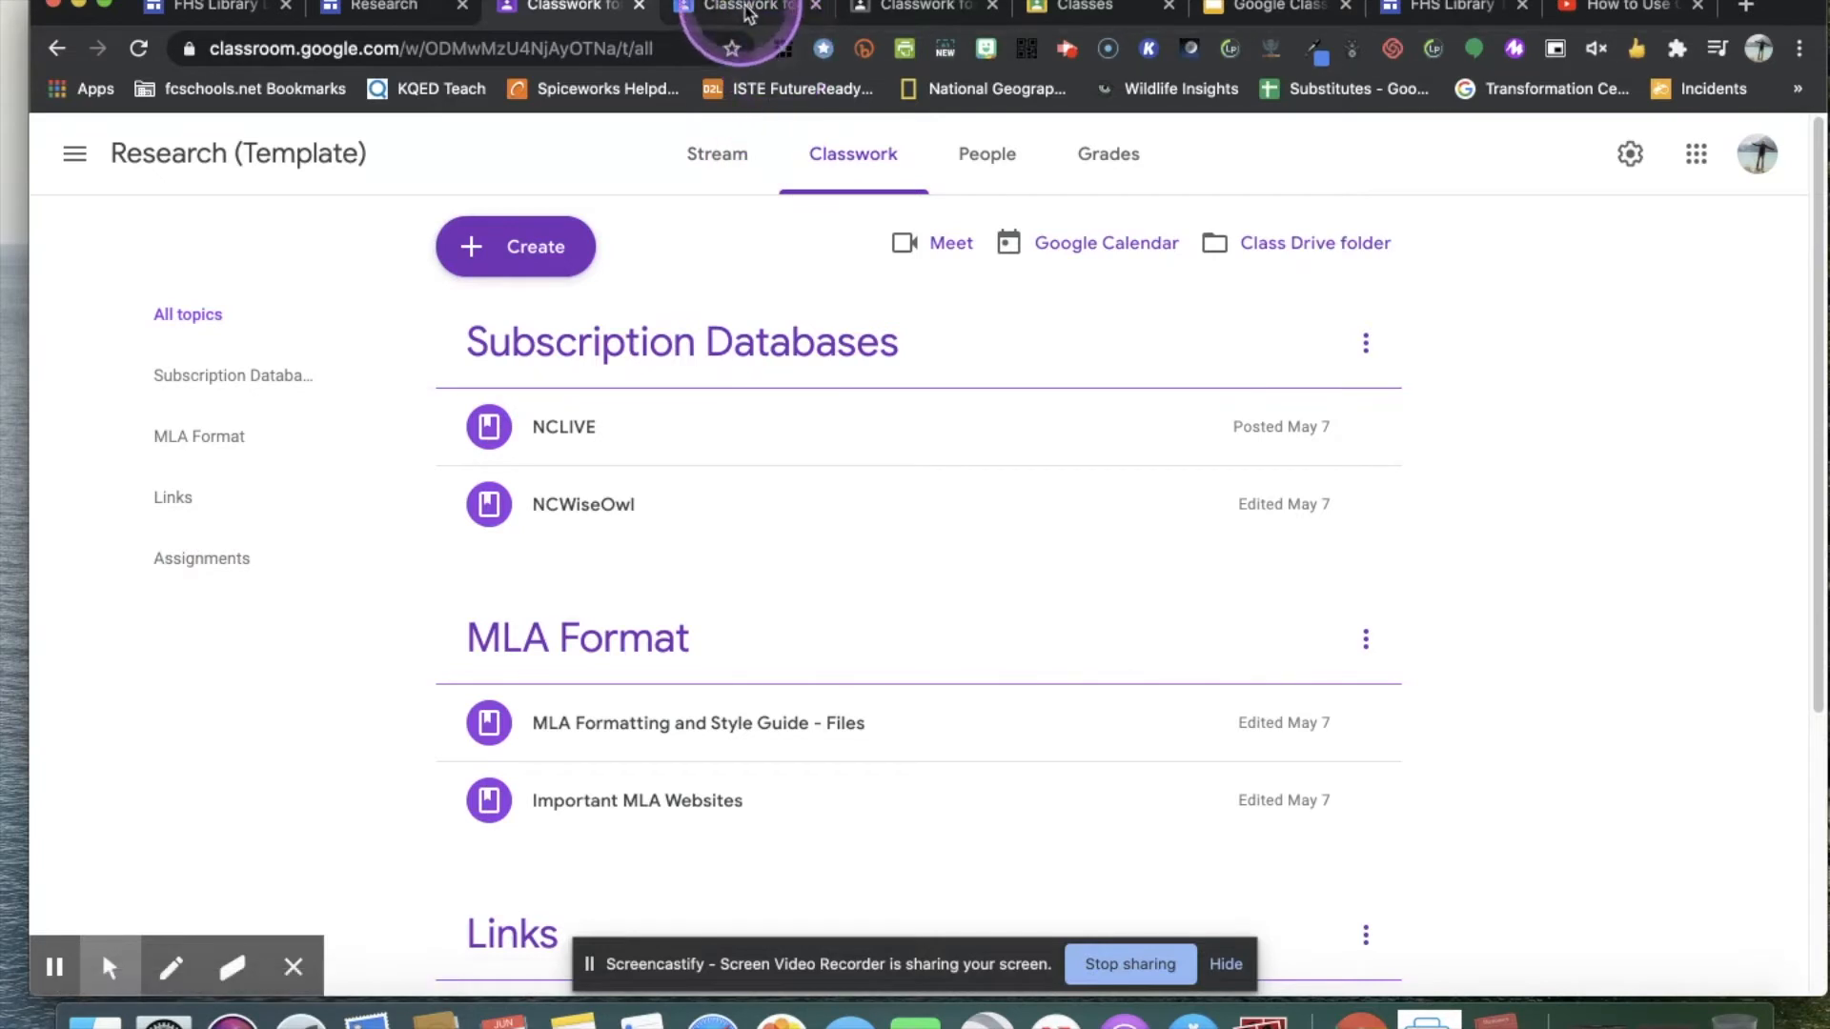
Switch to the APUSH 2019-2020 classwork and review its list of unit topics.
{"action": "left_click", "coordinate": [926, 9]}
{"action": "left_click", "coordinate": [354, 335]}
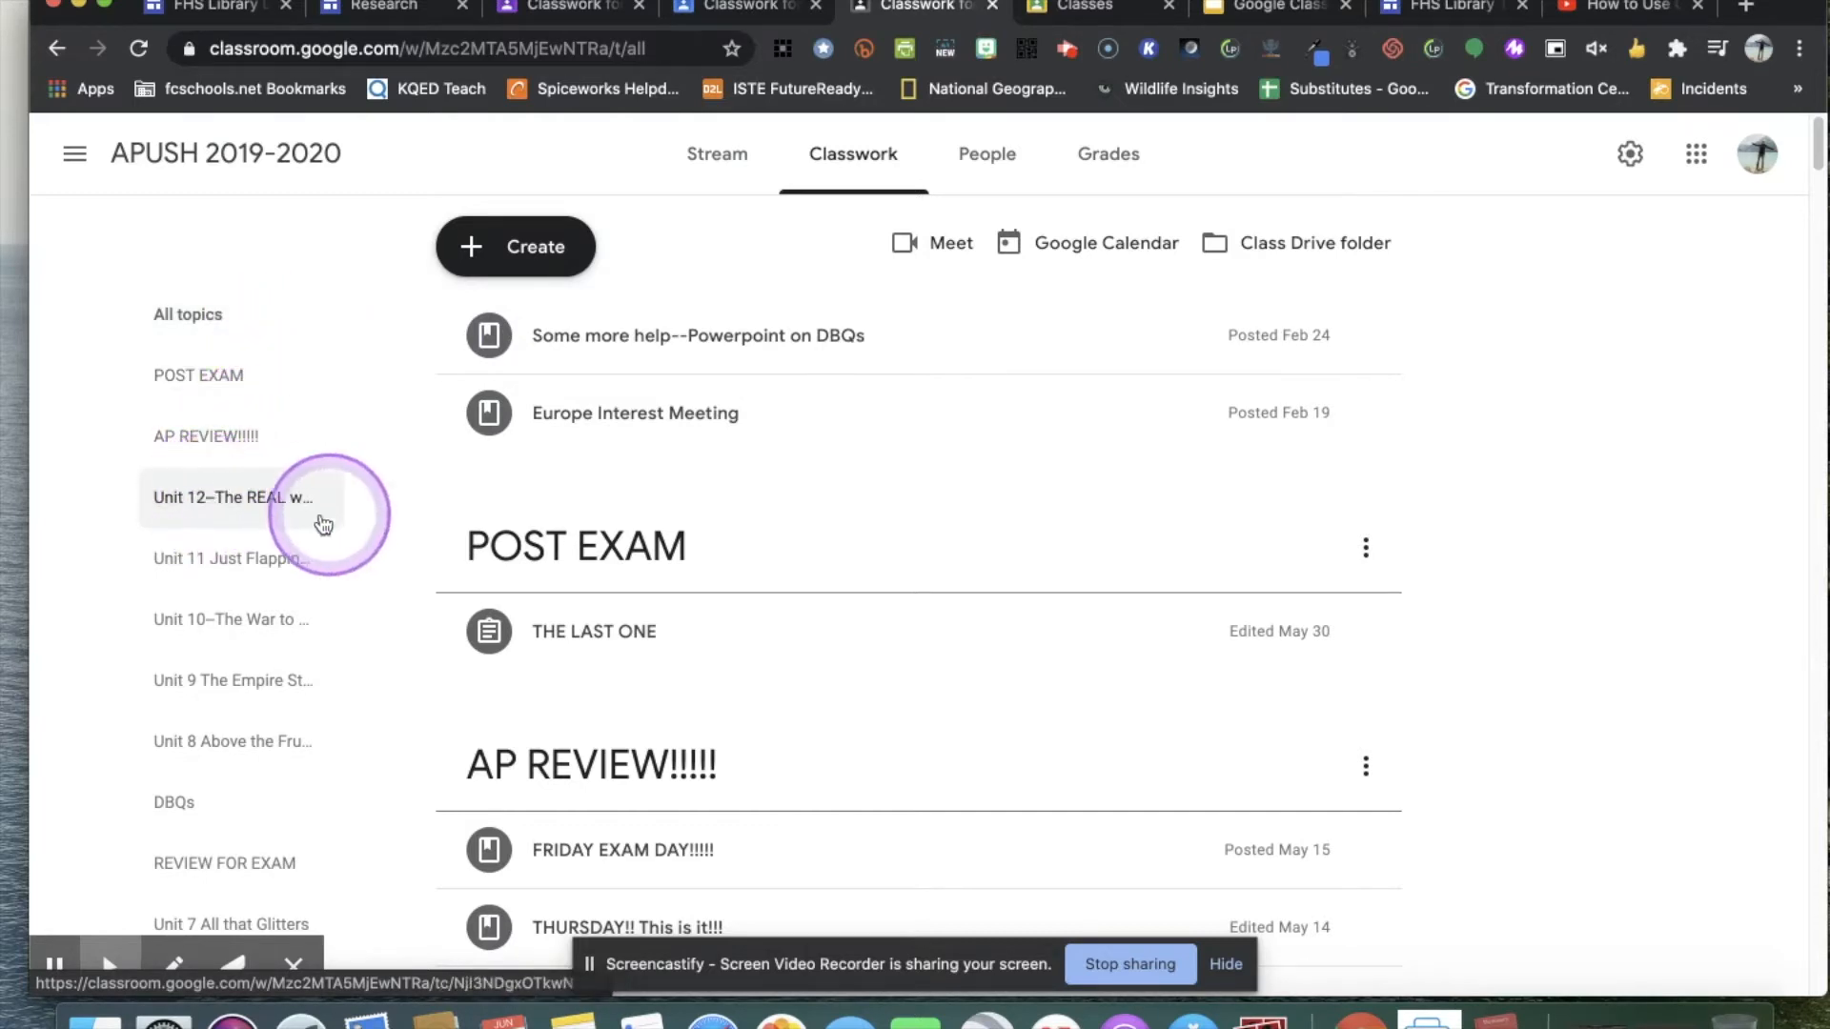
{"action": "scroll", "coordinate": [223, 532], "scroll_direction": "down", "scroll_amount": 1}
{"action": "scroll", "coordinate": [229, 529], "scroll_direction": "down", "scroll_amount": 5}
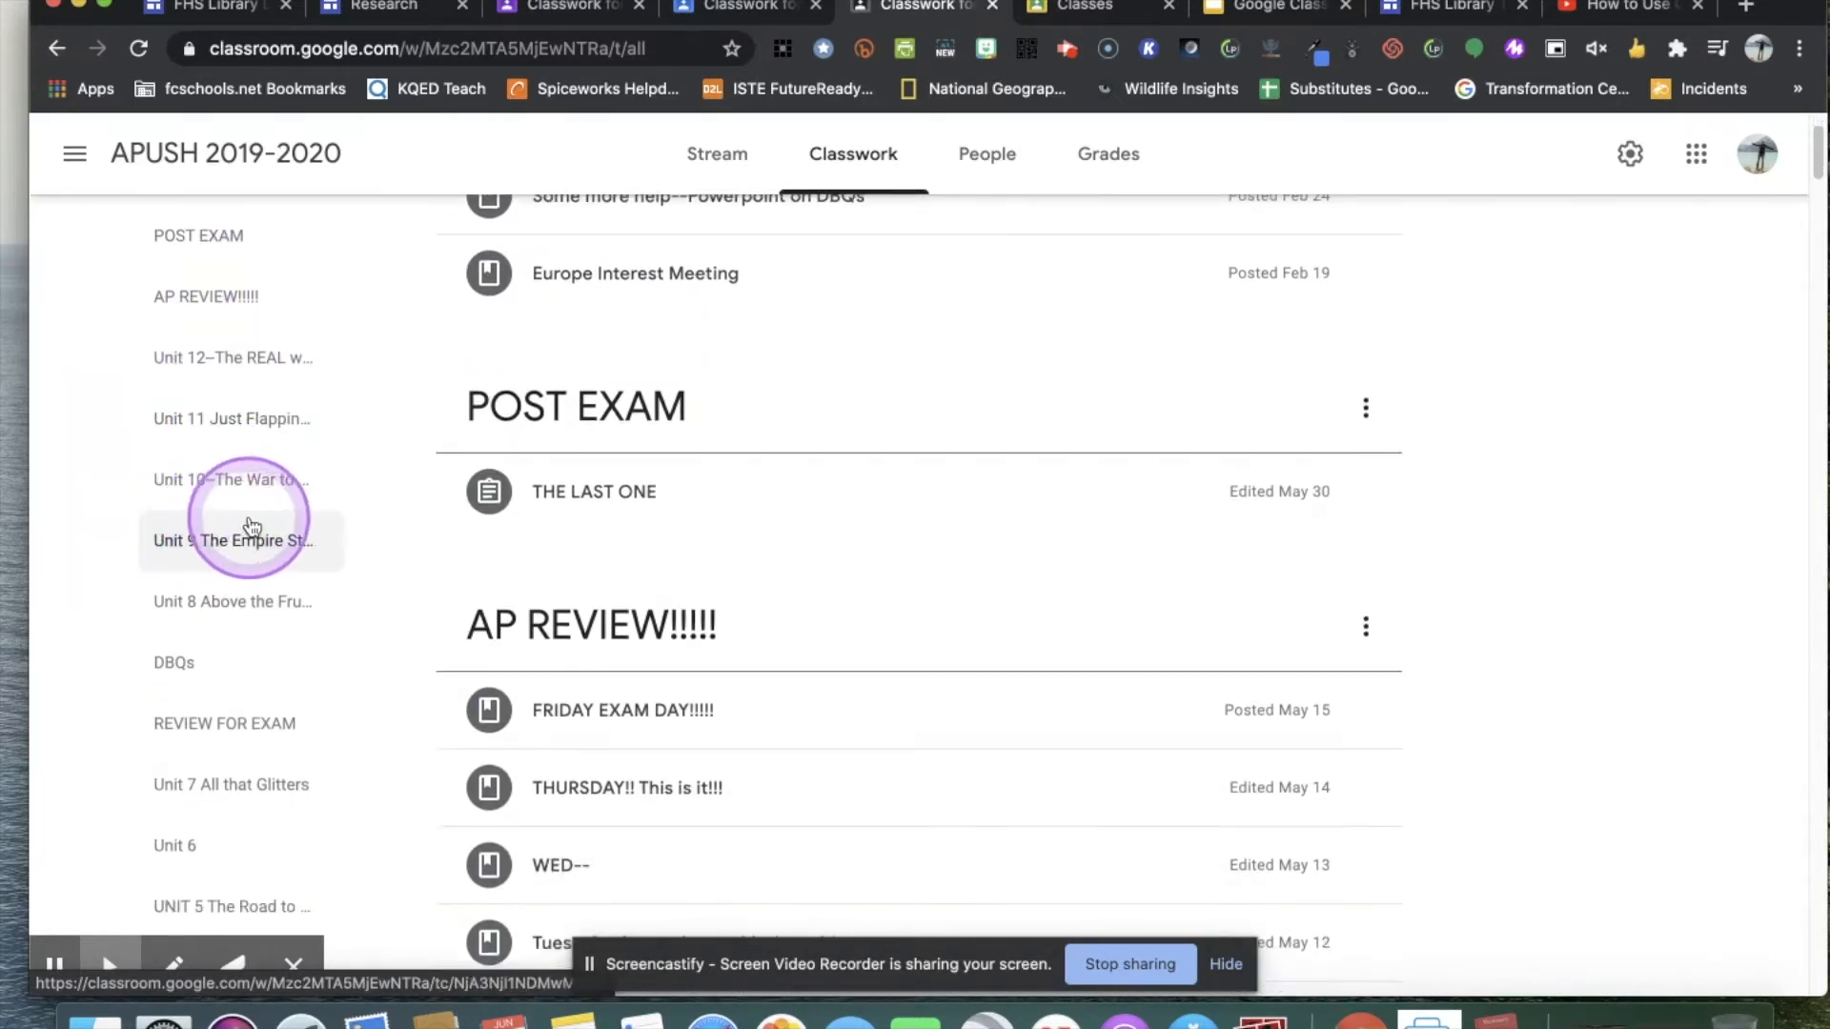
Filter the APUSH classwork to the Unit 10--The War to end all War topic and review its assignments and materials.
{"action": "left_click", "coordinate": [243, 393]}
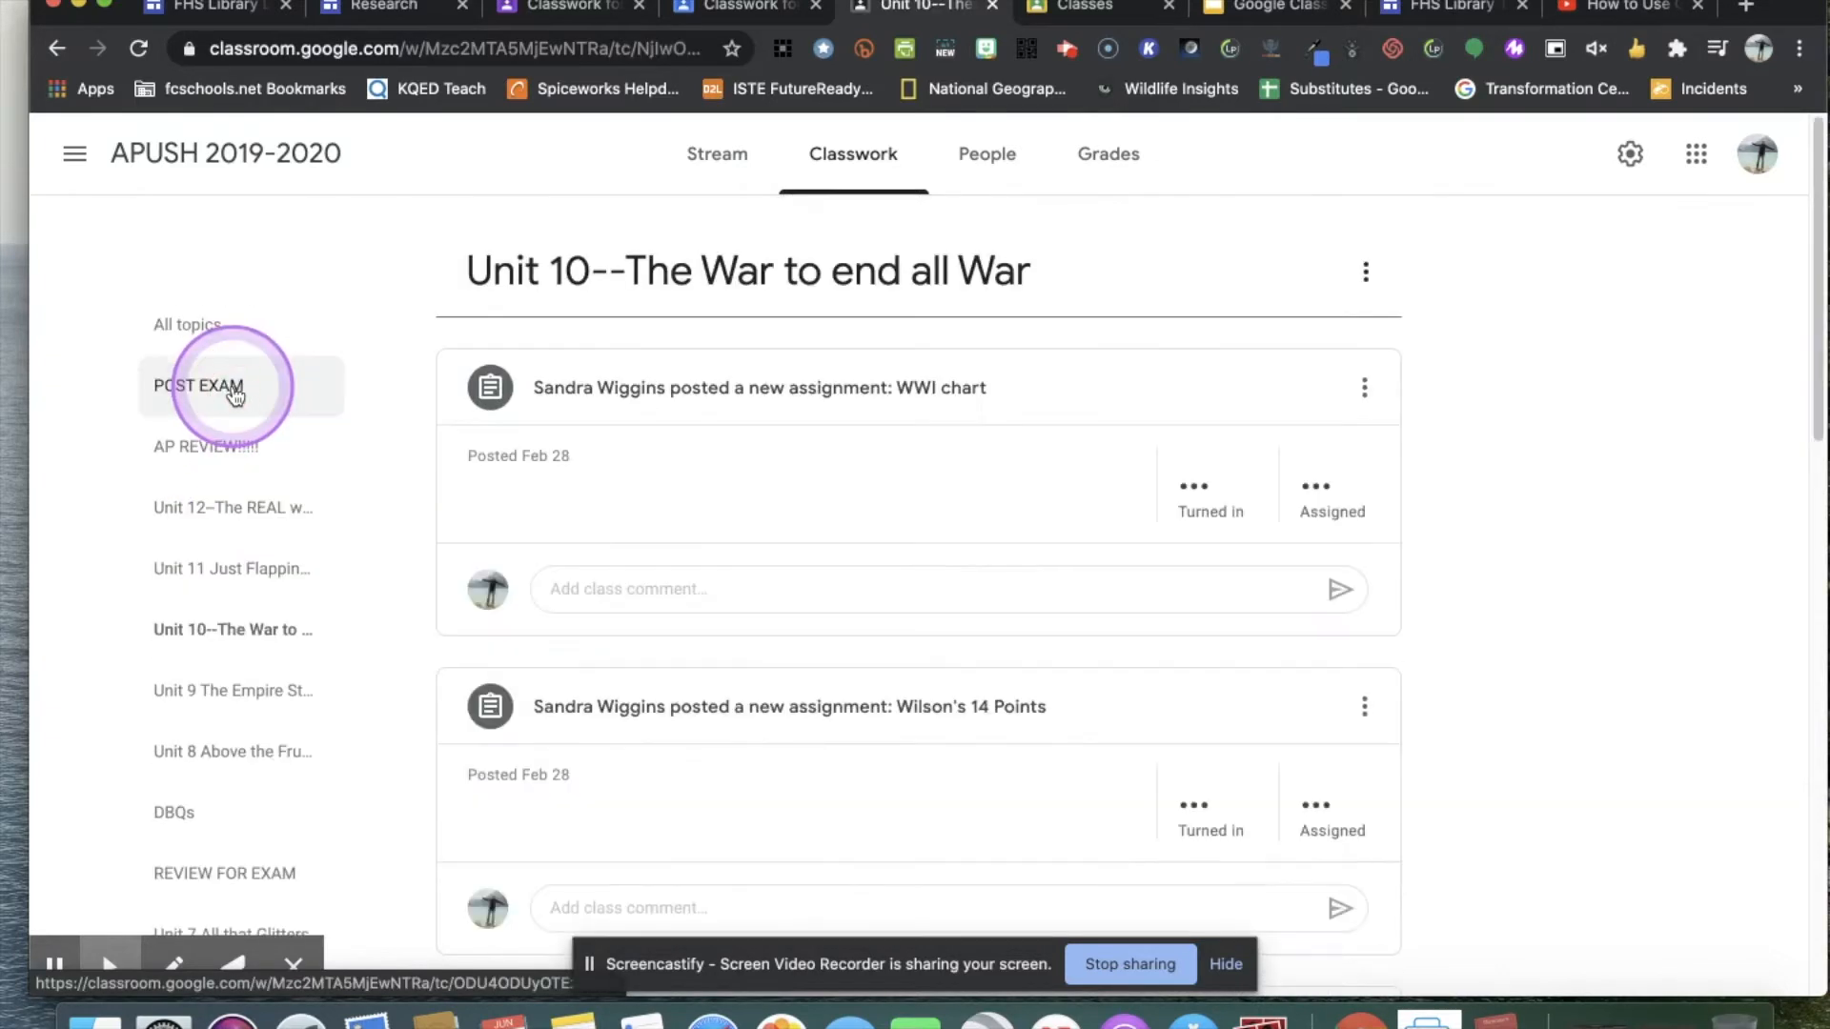
{"action": "scroll", "coordinate": [821, 494], "scroll_direction": "down", "scroll_amount": 1}
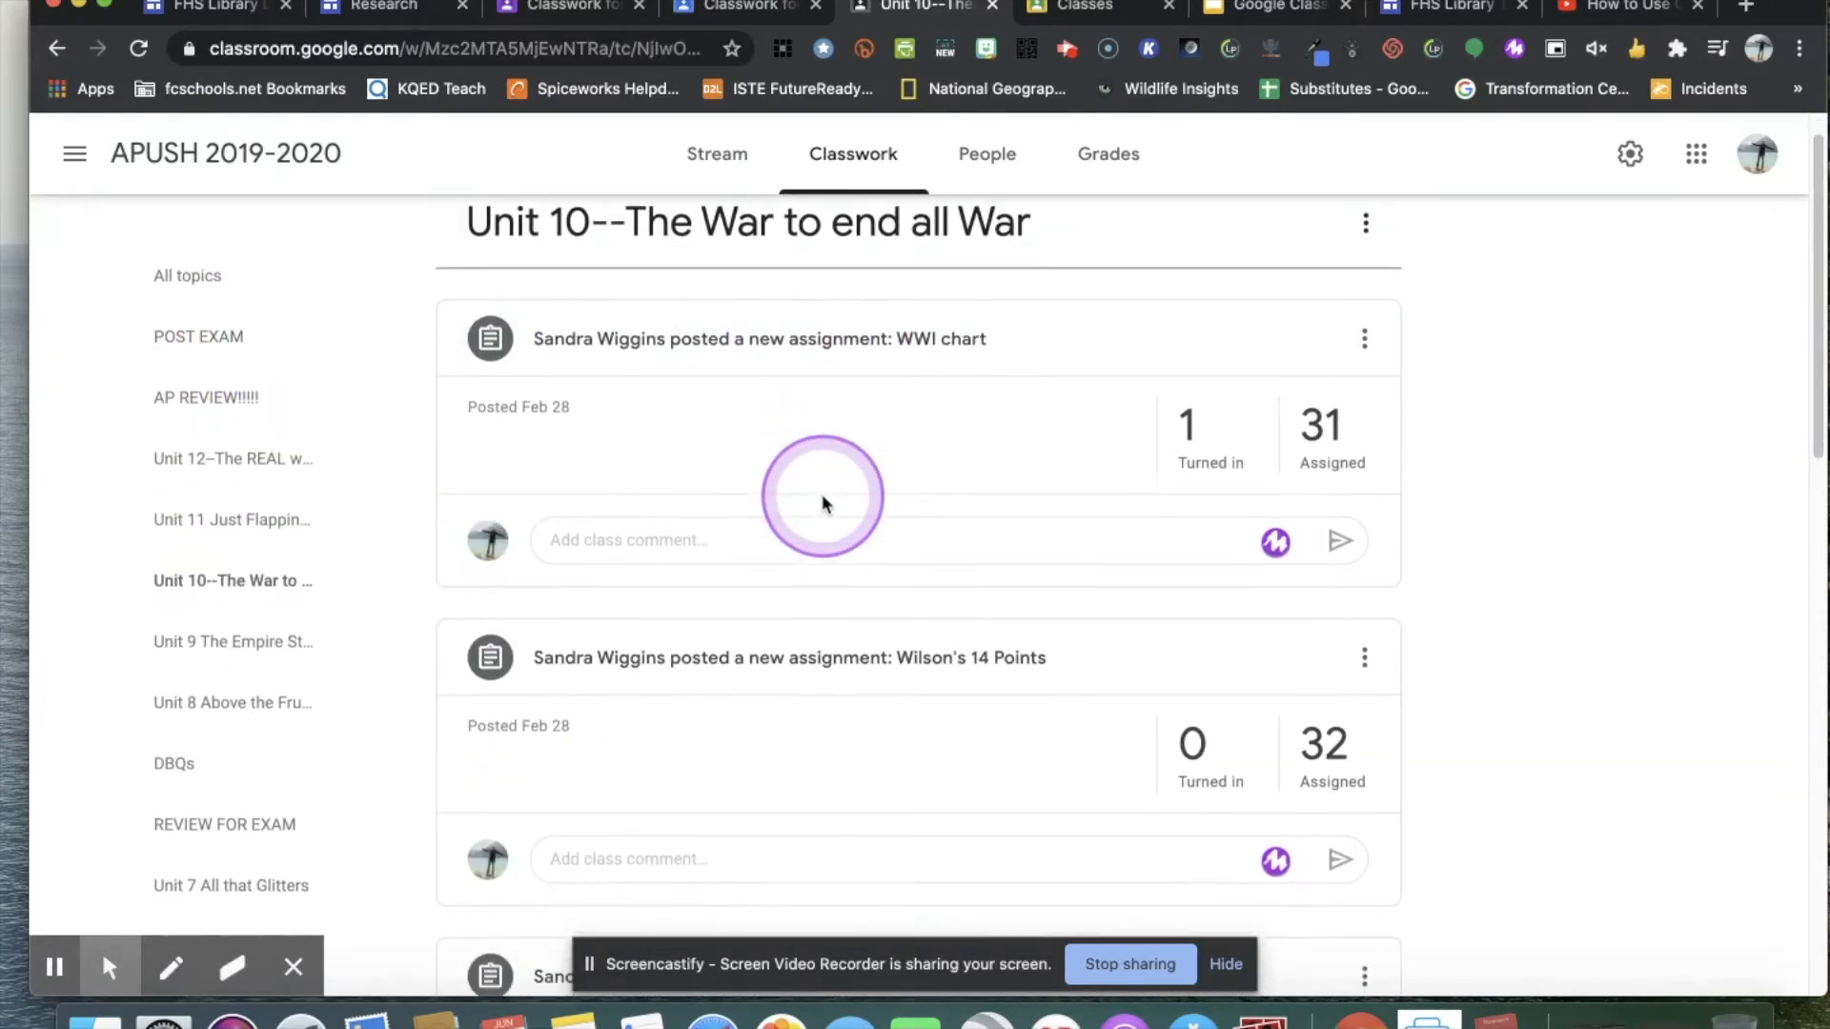
{"action": "scroll", "coordinate": [821, 496], "scroll_direction": "down", "scroll_amount": 12}
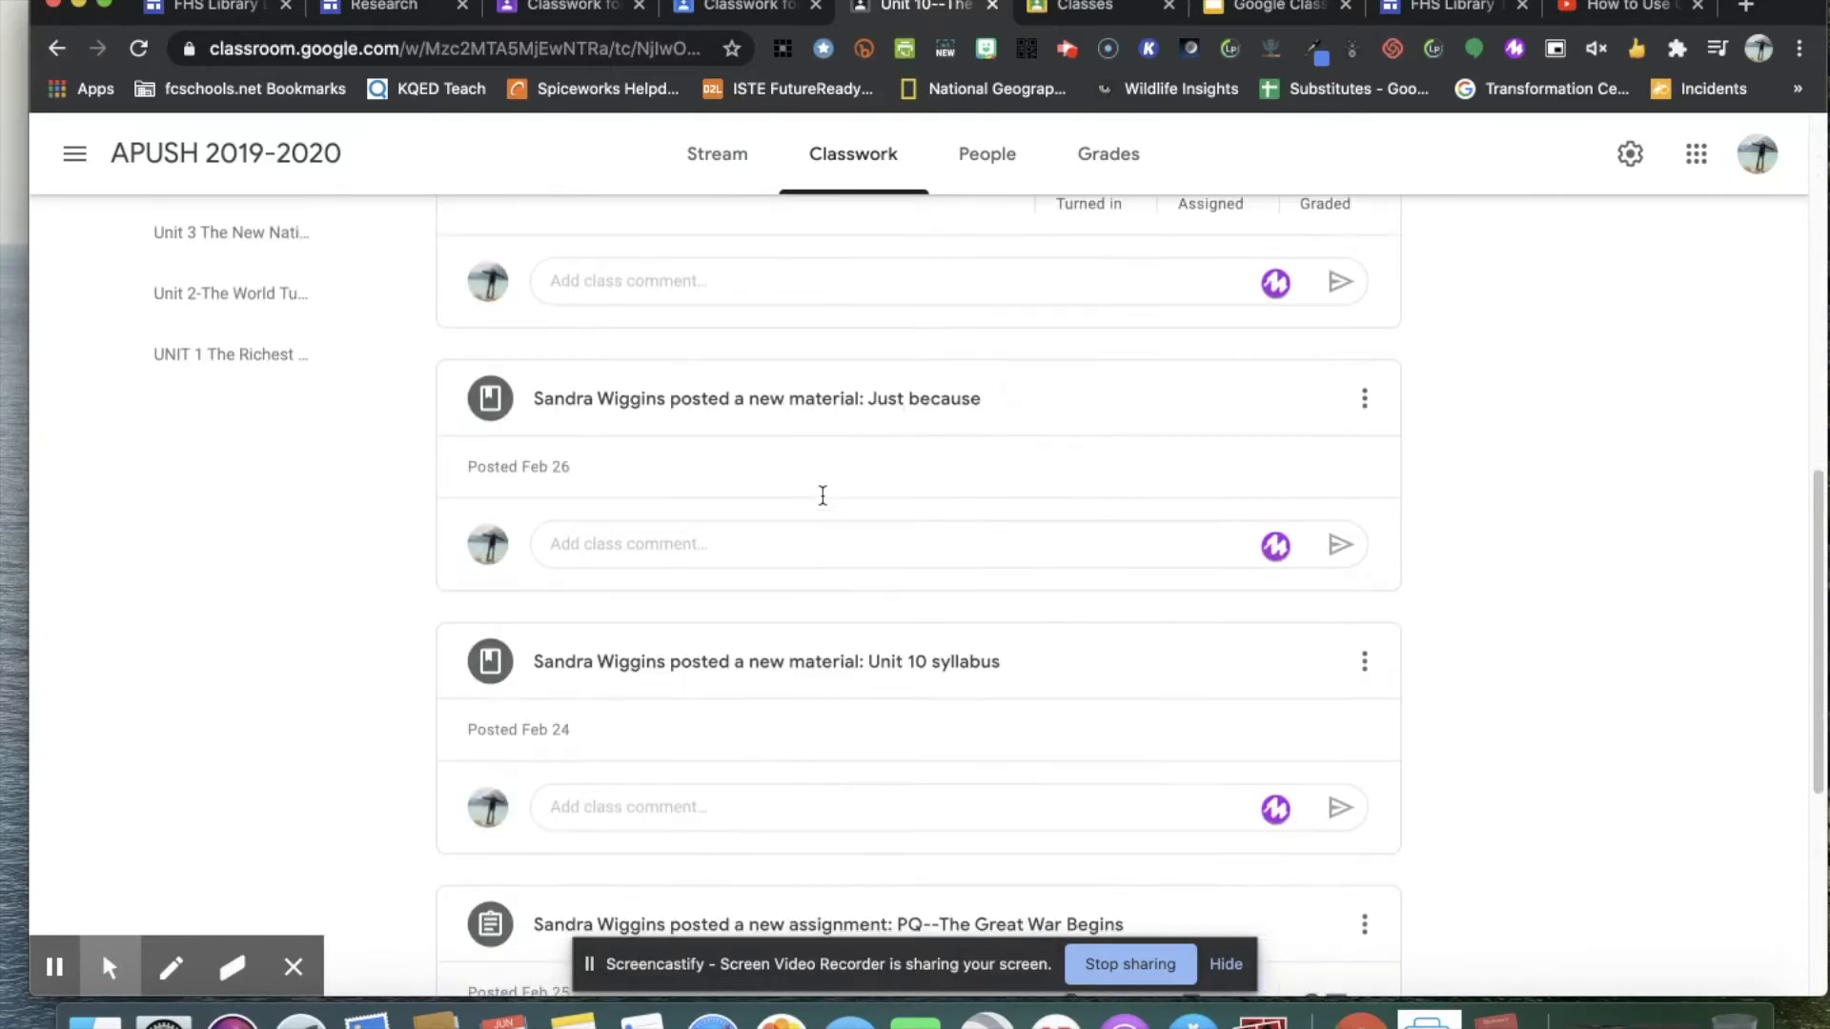
{"action": "scroll", "coordinate": [822, 500], "scroll_direction": "down", "scroll_amount": 5}
{"action": "scroll", "coordinate": [823, 496], "scroll_direction": "down", "scroll_amount": 4}
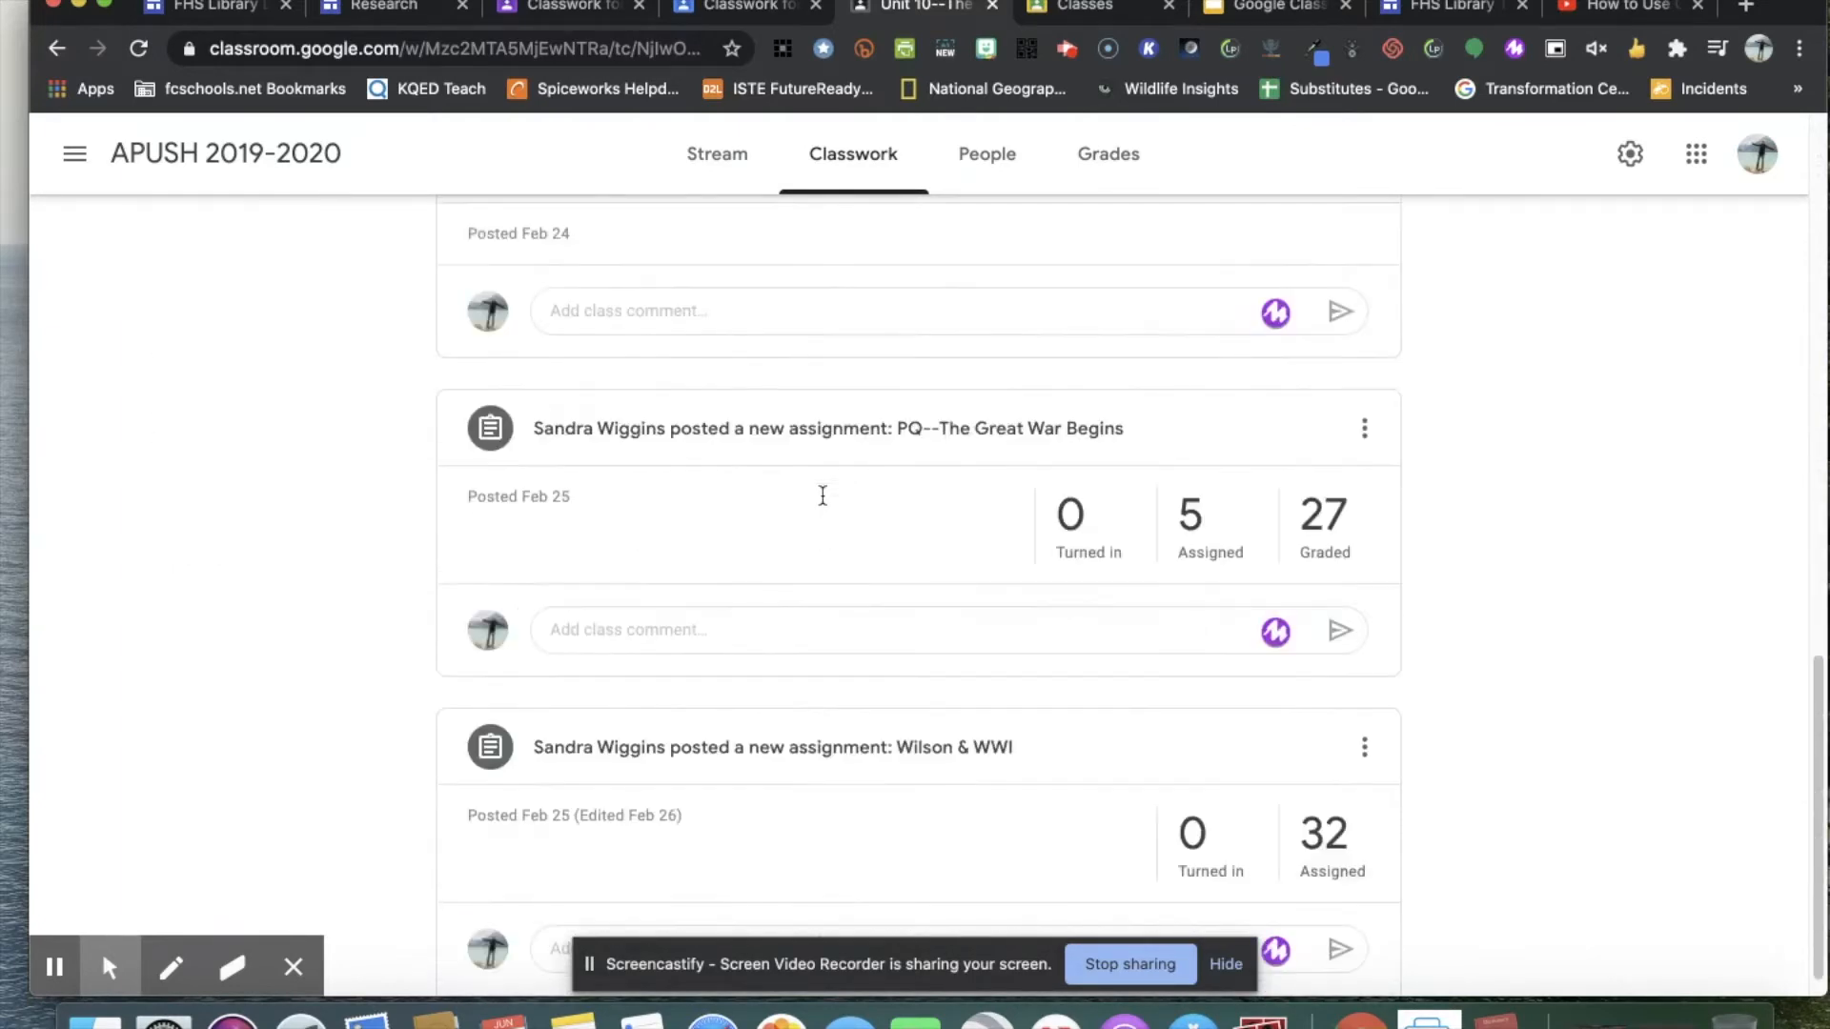
{"action": "scroll", "coordinate": [820, 494], "scroll_direction": "up", "scroll_amount": 15}
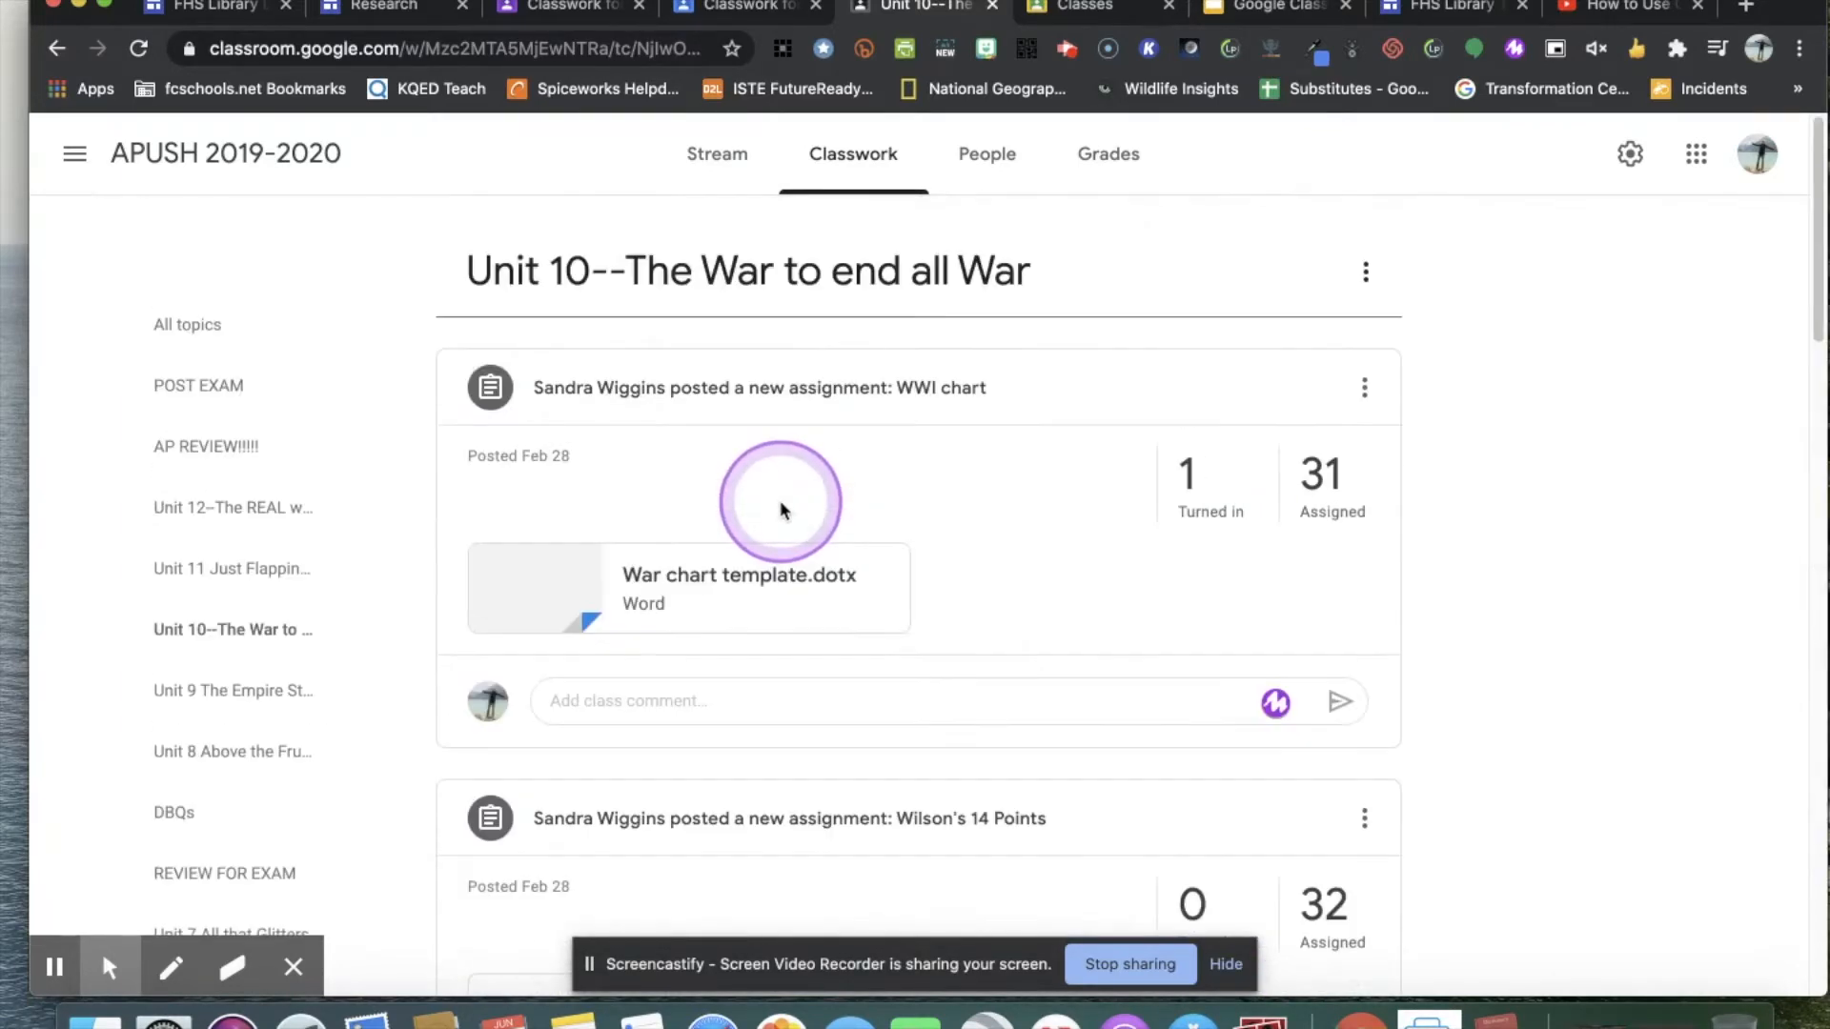
Review the classwork topics of the Digital Literacies Template class and return to the Research (Template) classwork.
{"action": "left_click", "coordinate": [748, 7]}
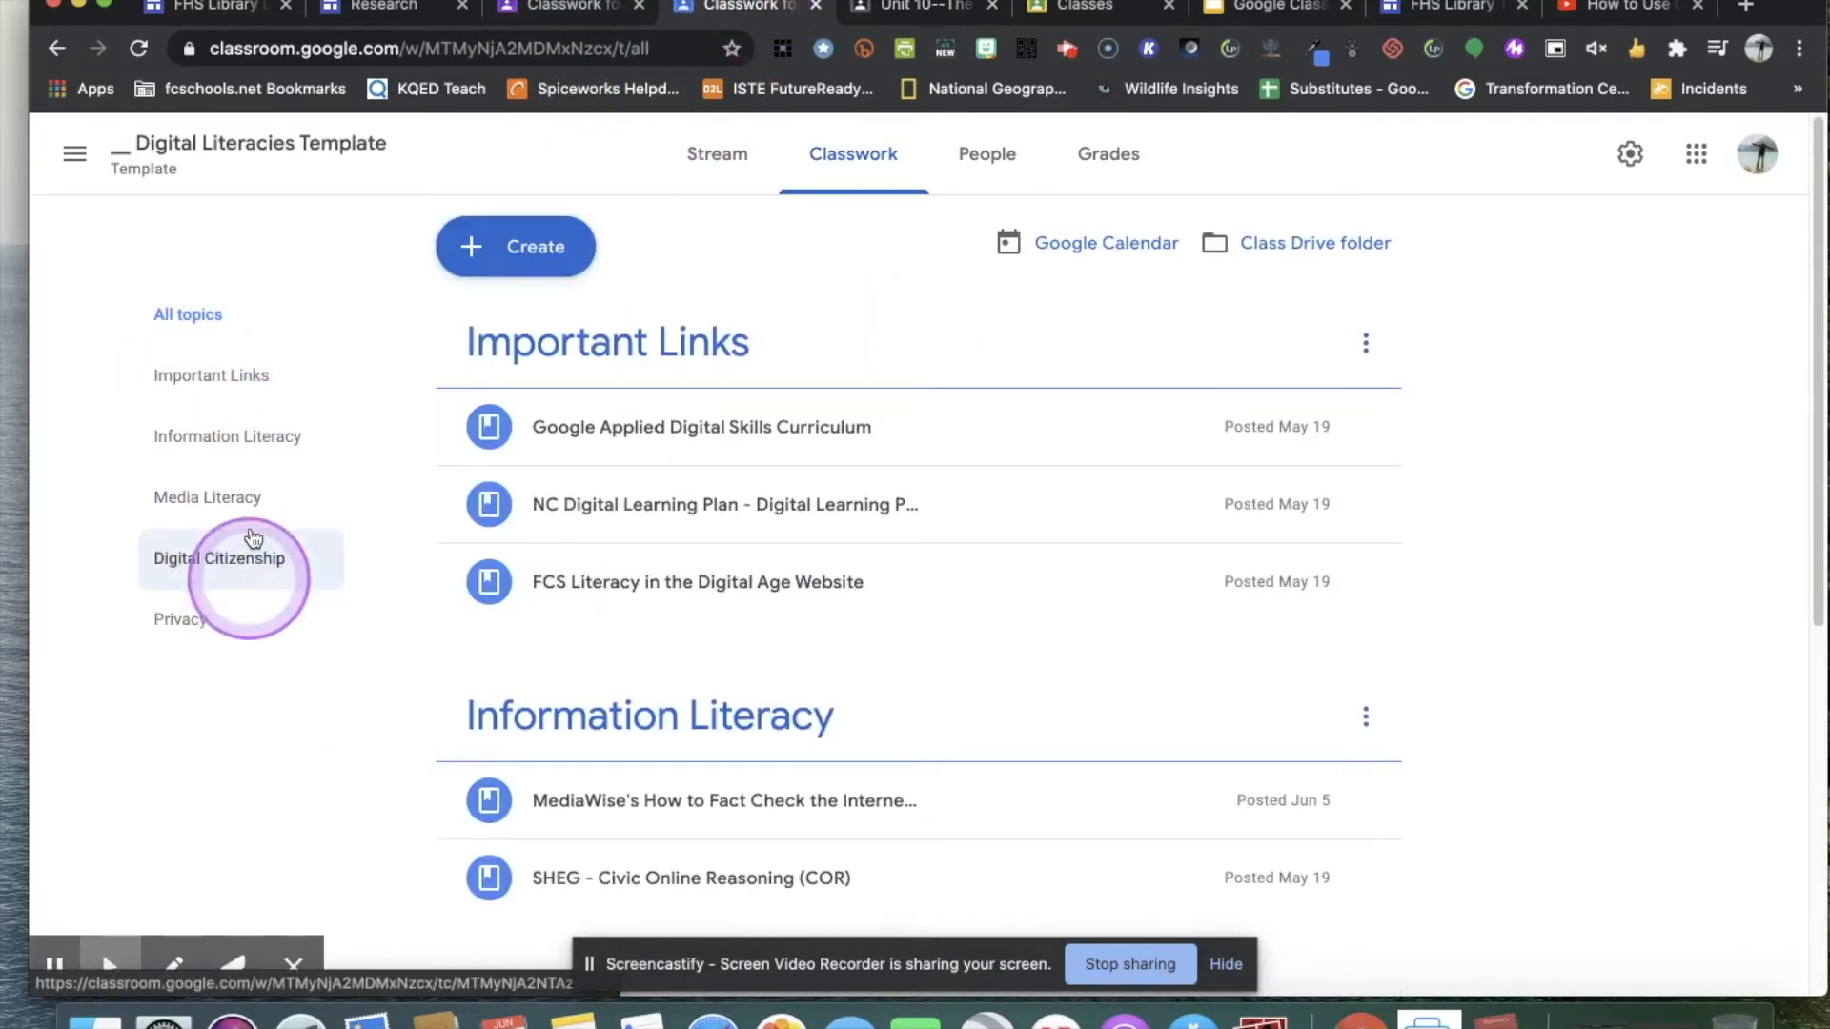
{"action": "left_click", "coordinate": [573, 14]}
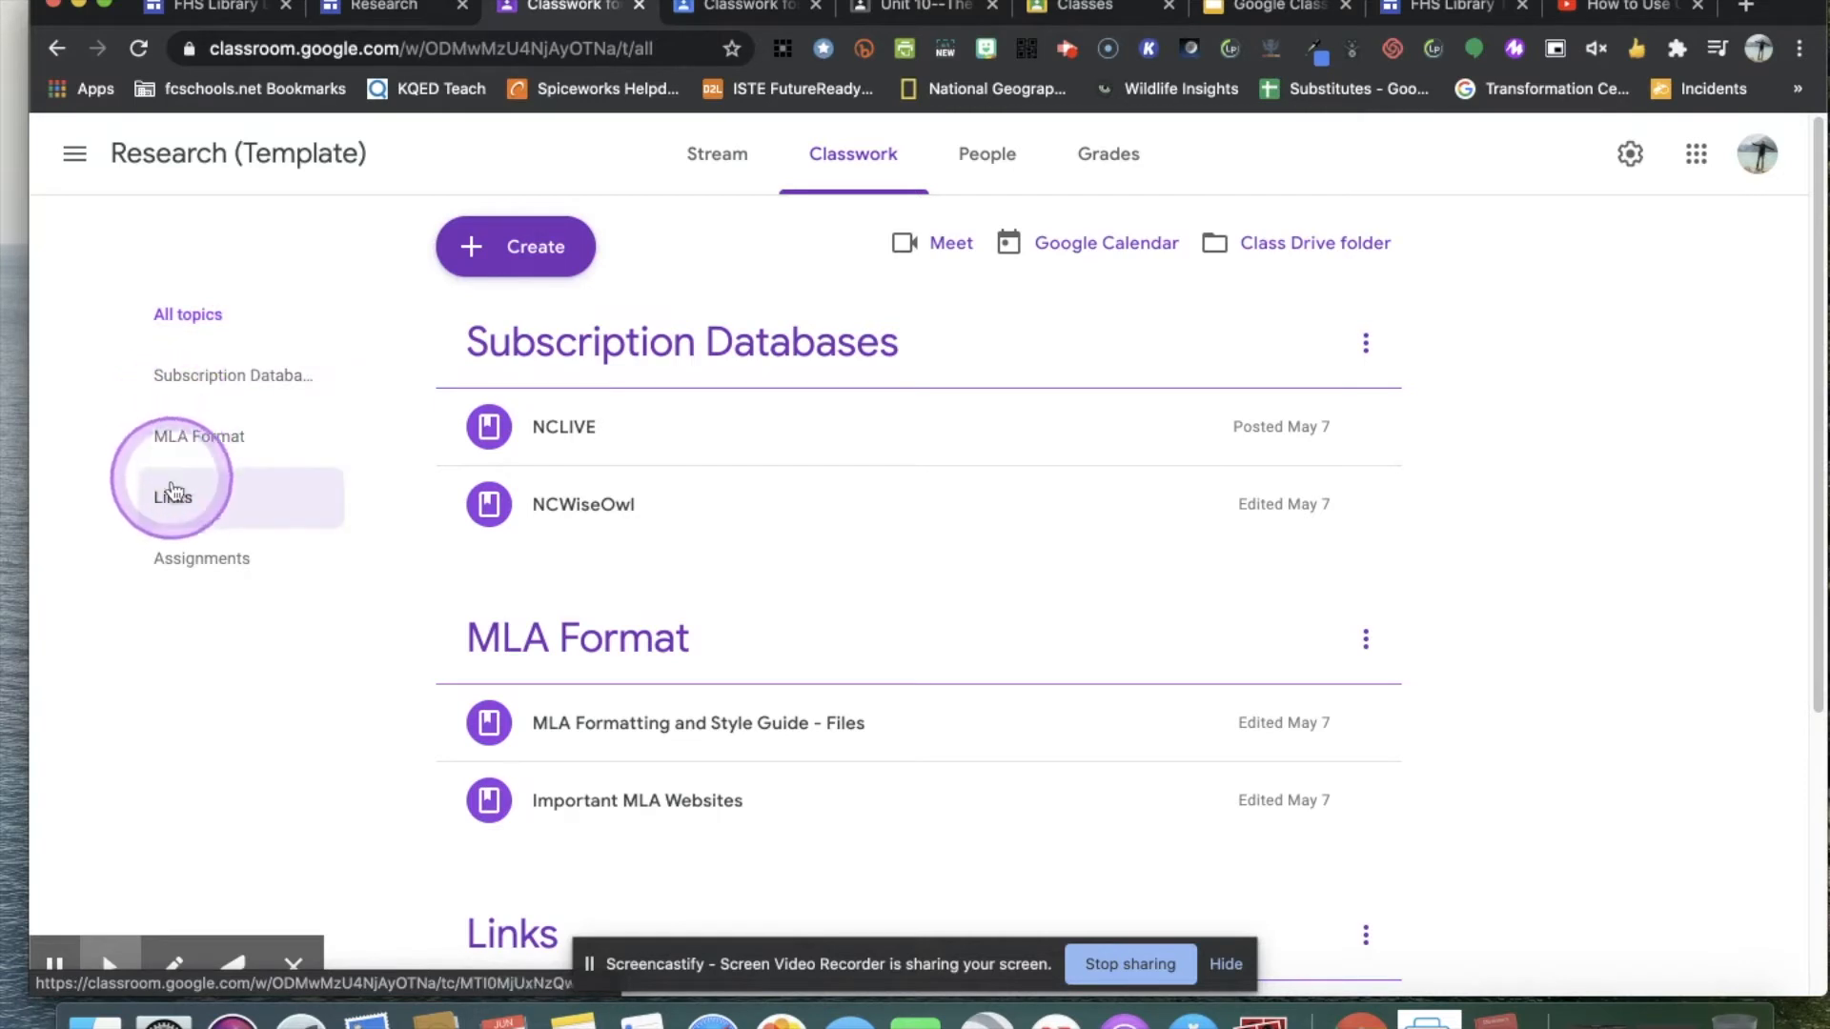
{"action": "left_click", "coordinate": [190, 383]}
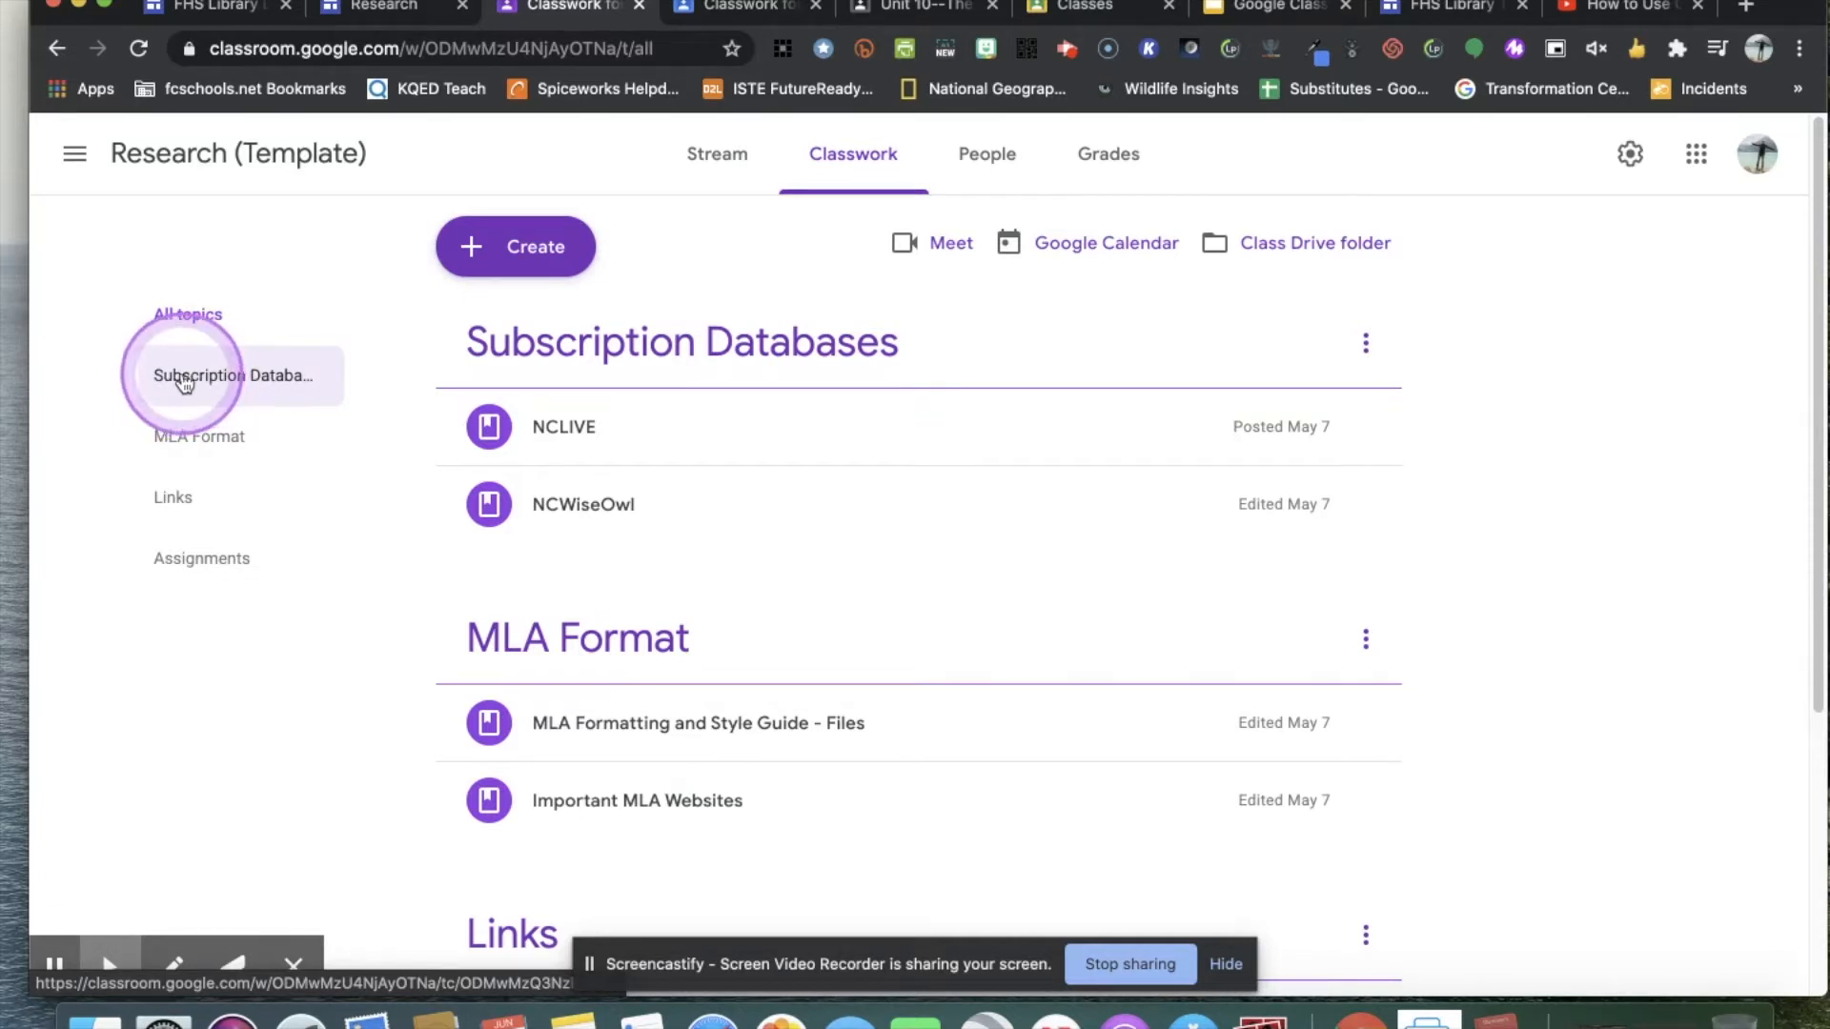
{"action": "left_click", "coordinate": [556, 378]}
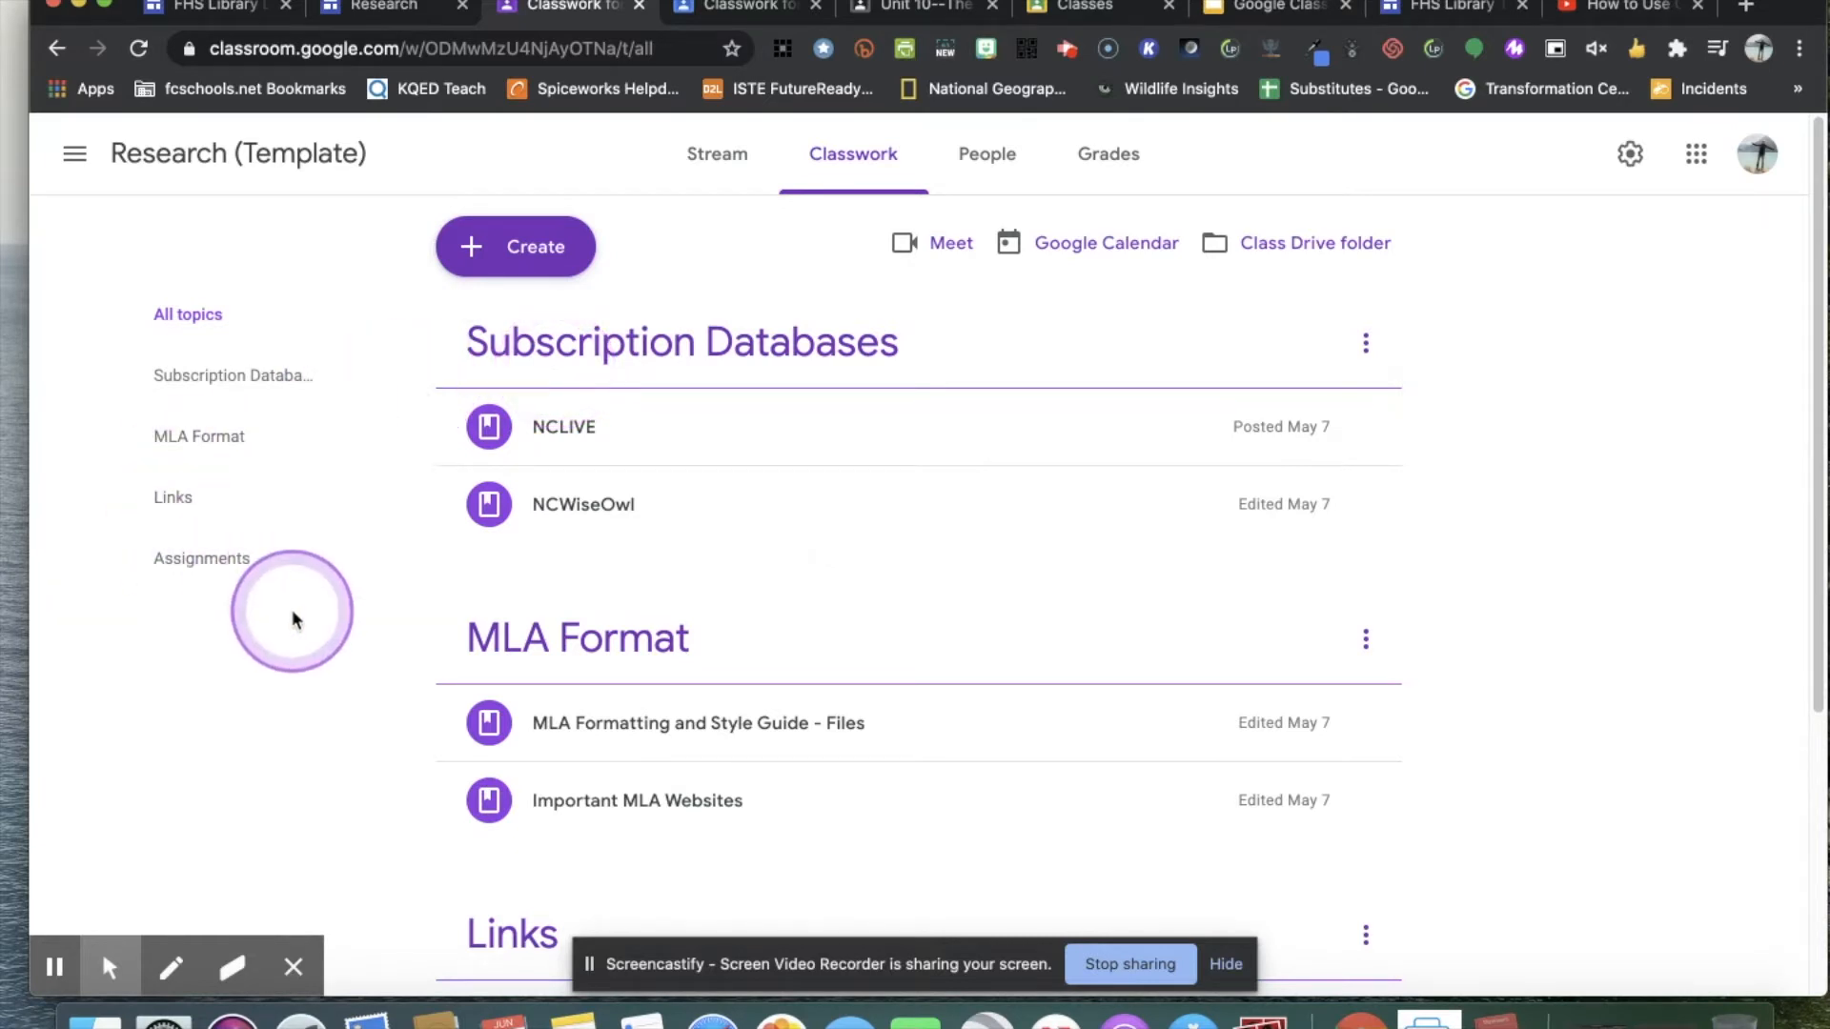
Create a new classwork topic named Misc in the Research (Template) class.
{"action": "left_click", "coordinate": [546, 255]}
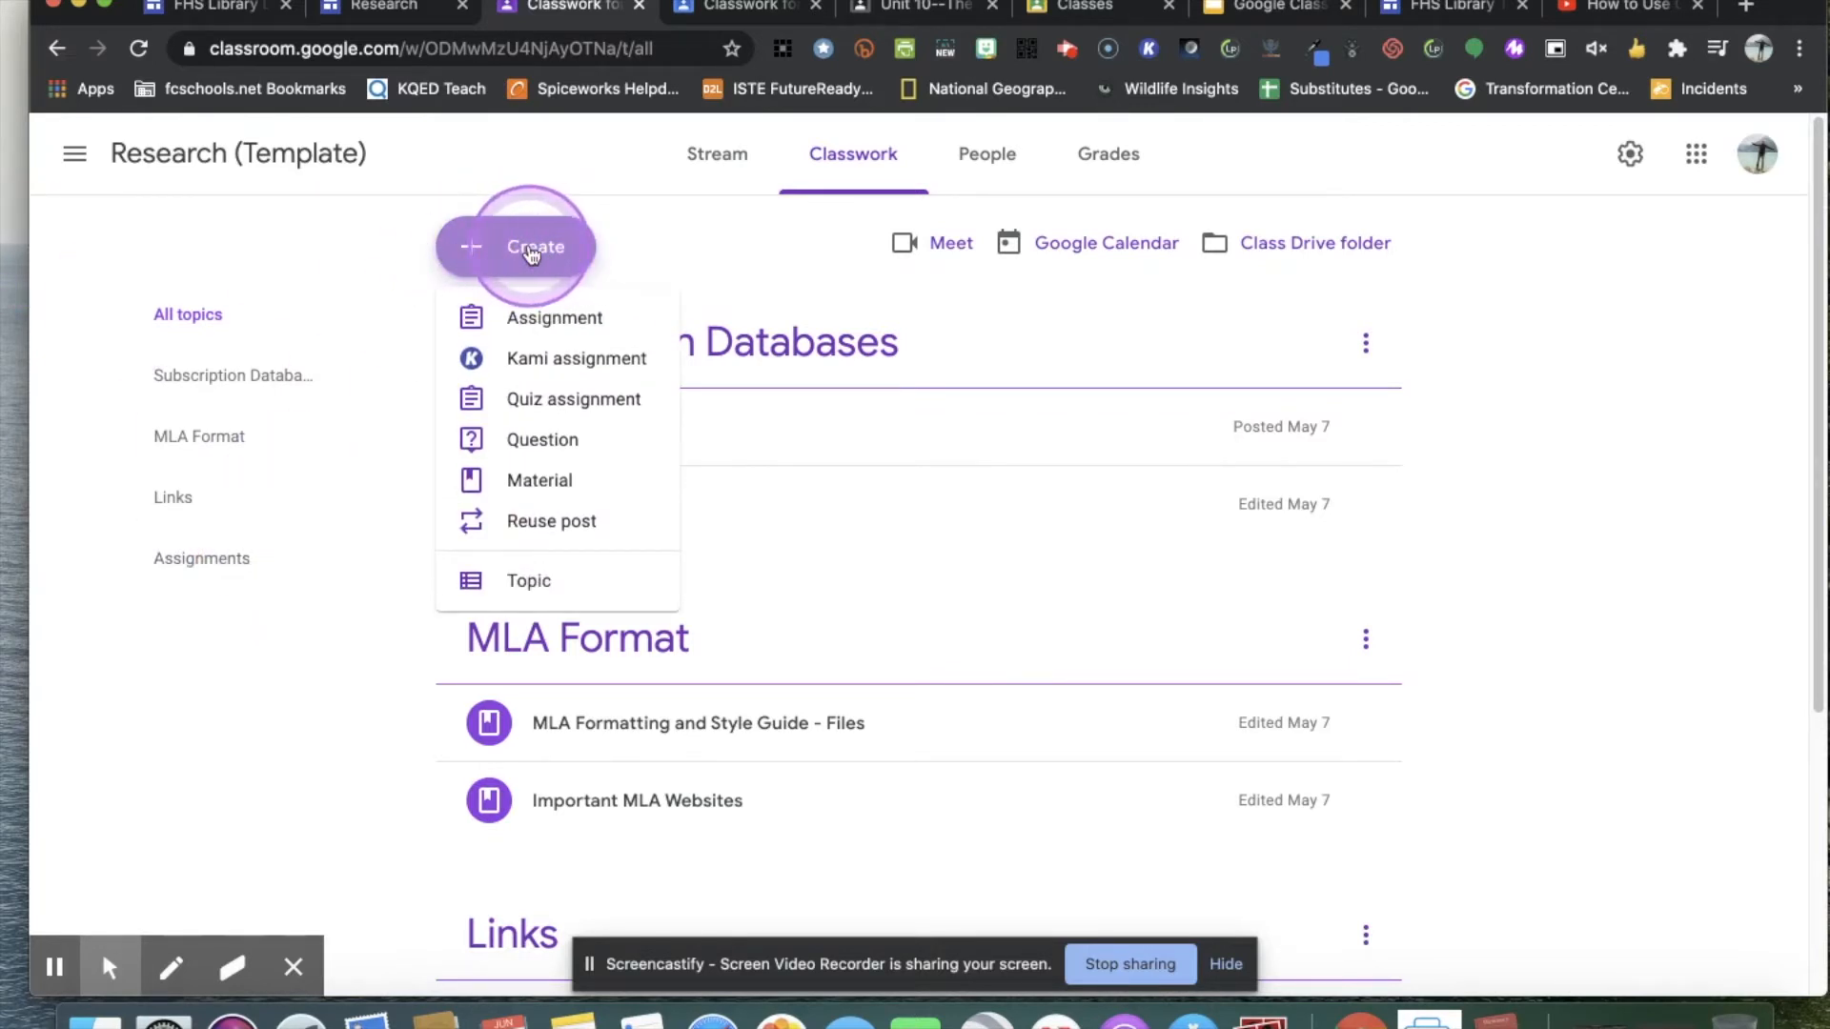
{"action": "left_click", "coordinate": [529, 589]}
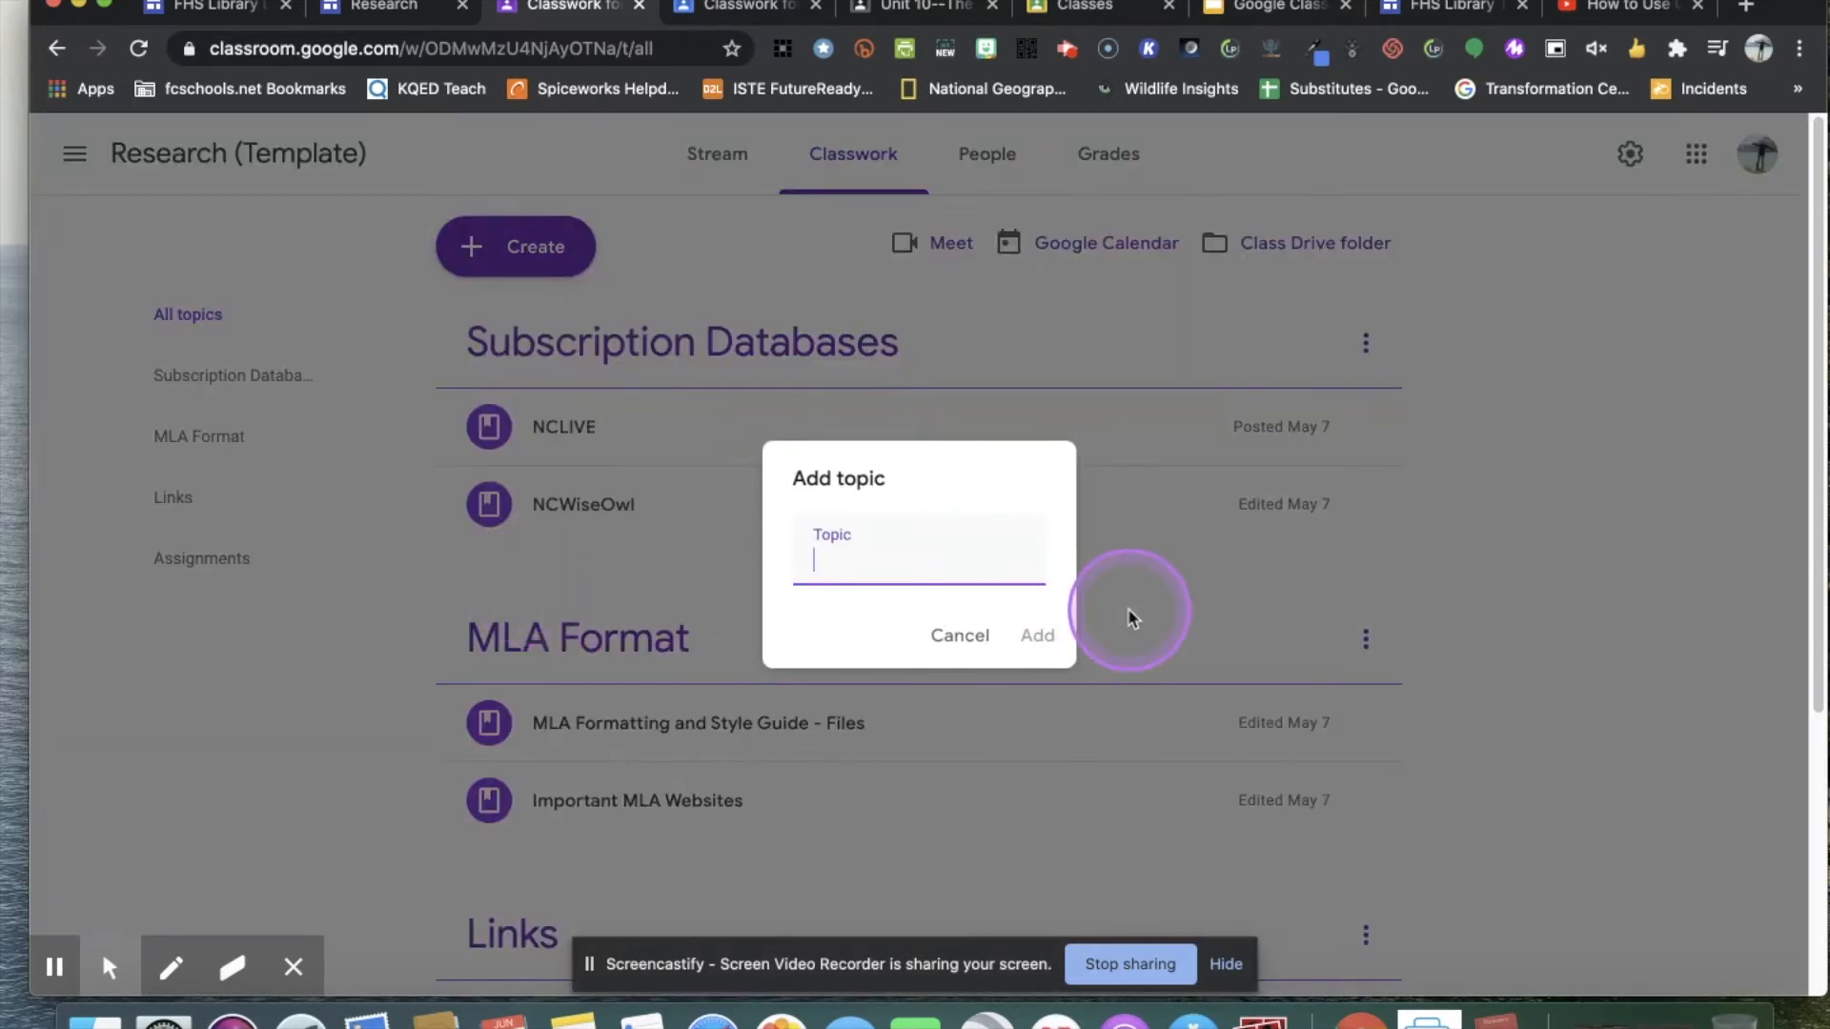
{"action": "type", "text": "Misc"}
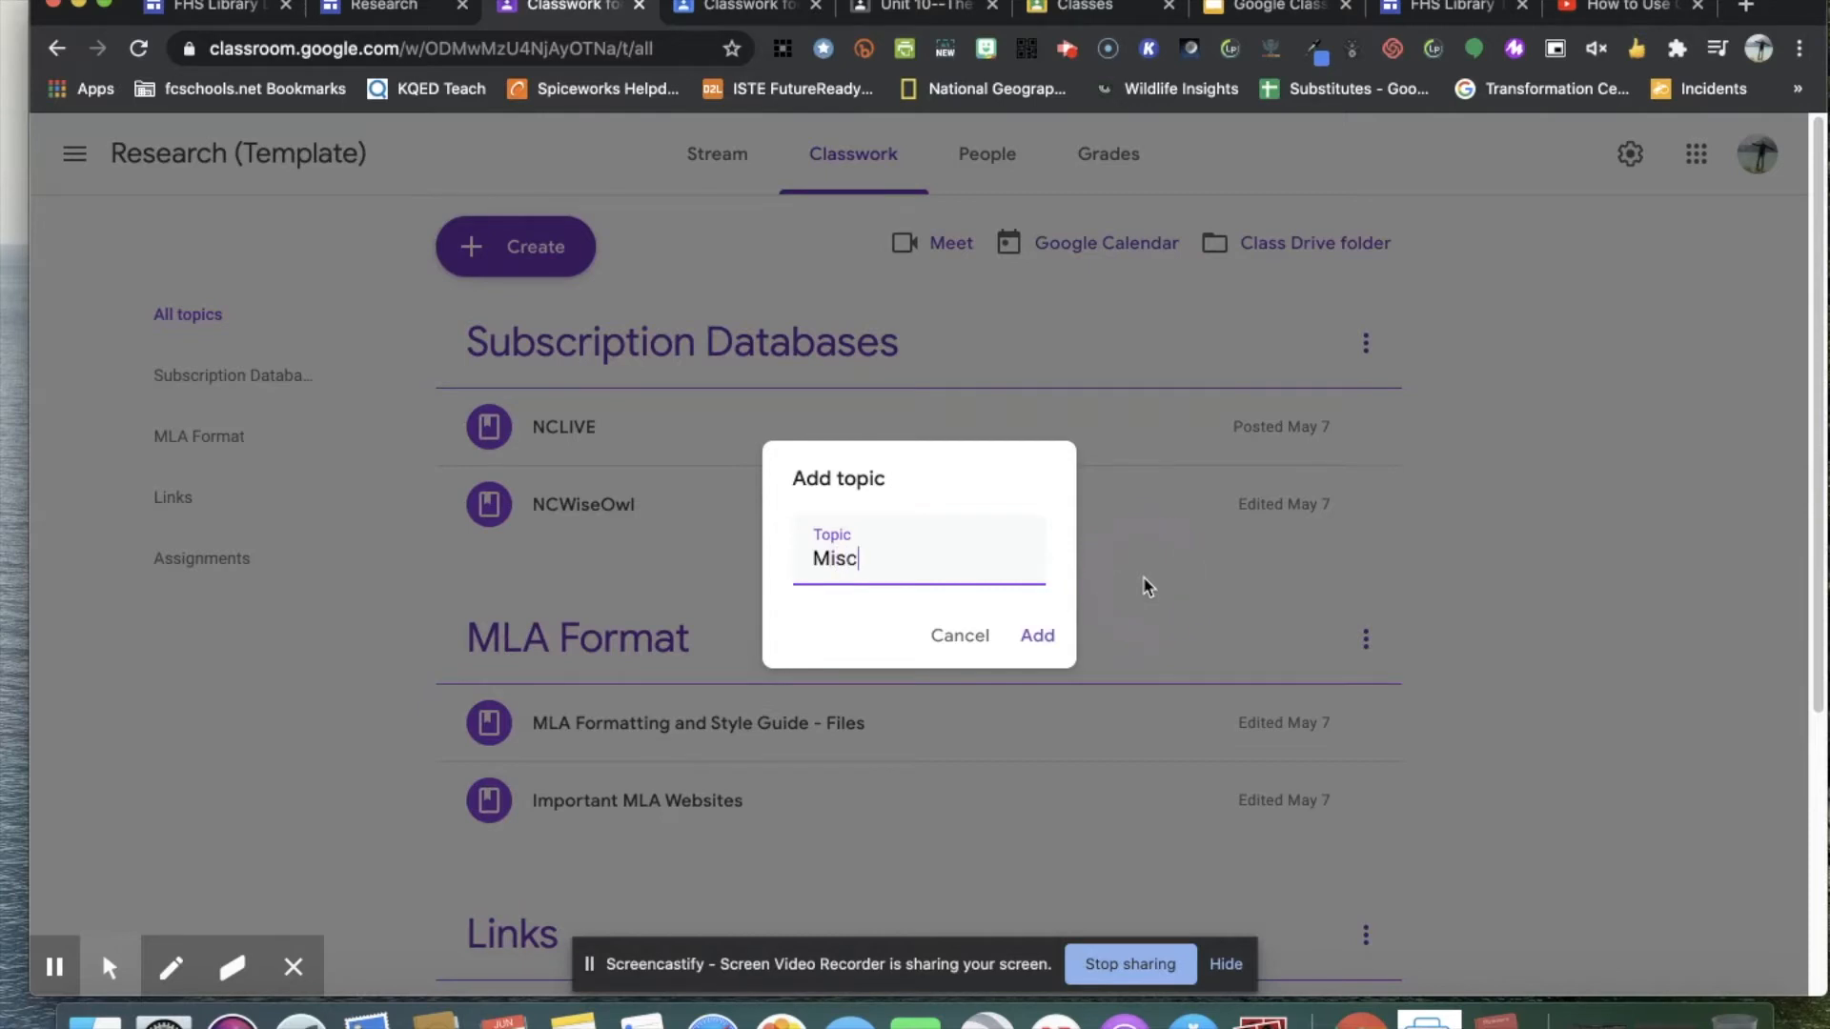
{"action": "left_click", "coordinate": [1038, 639]}
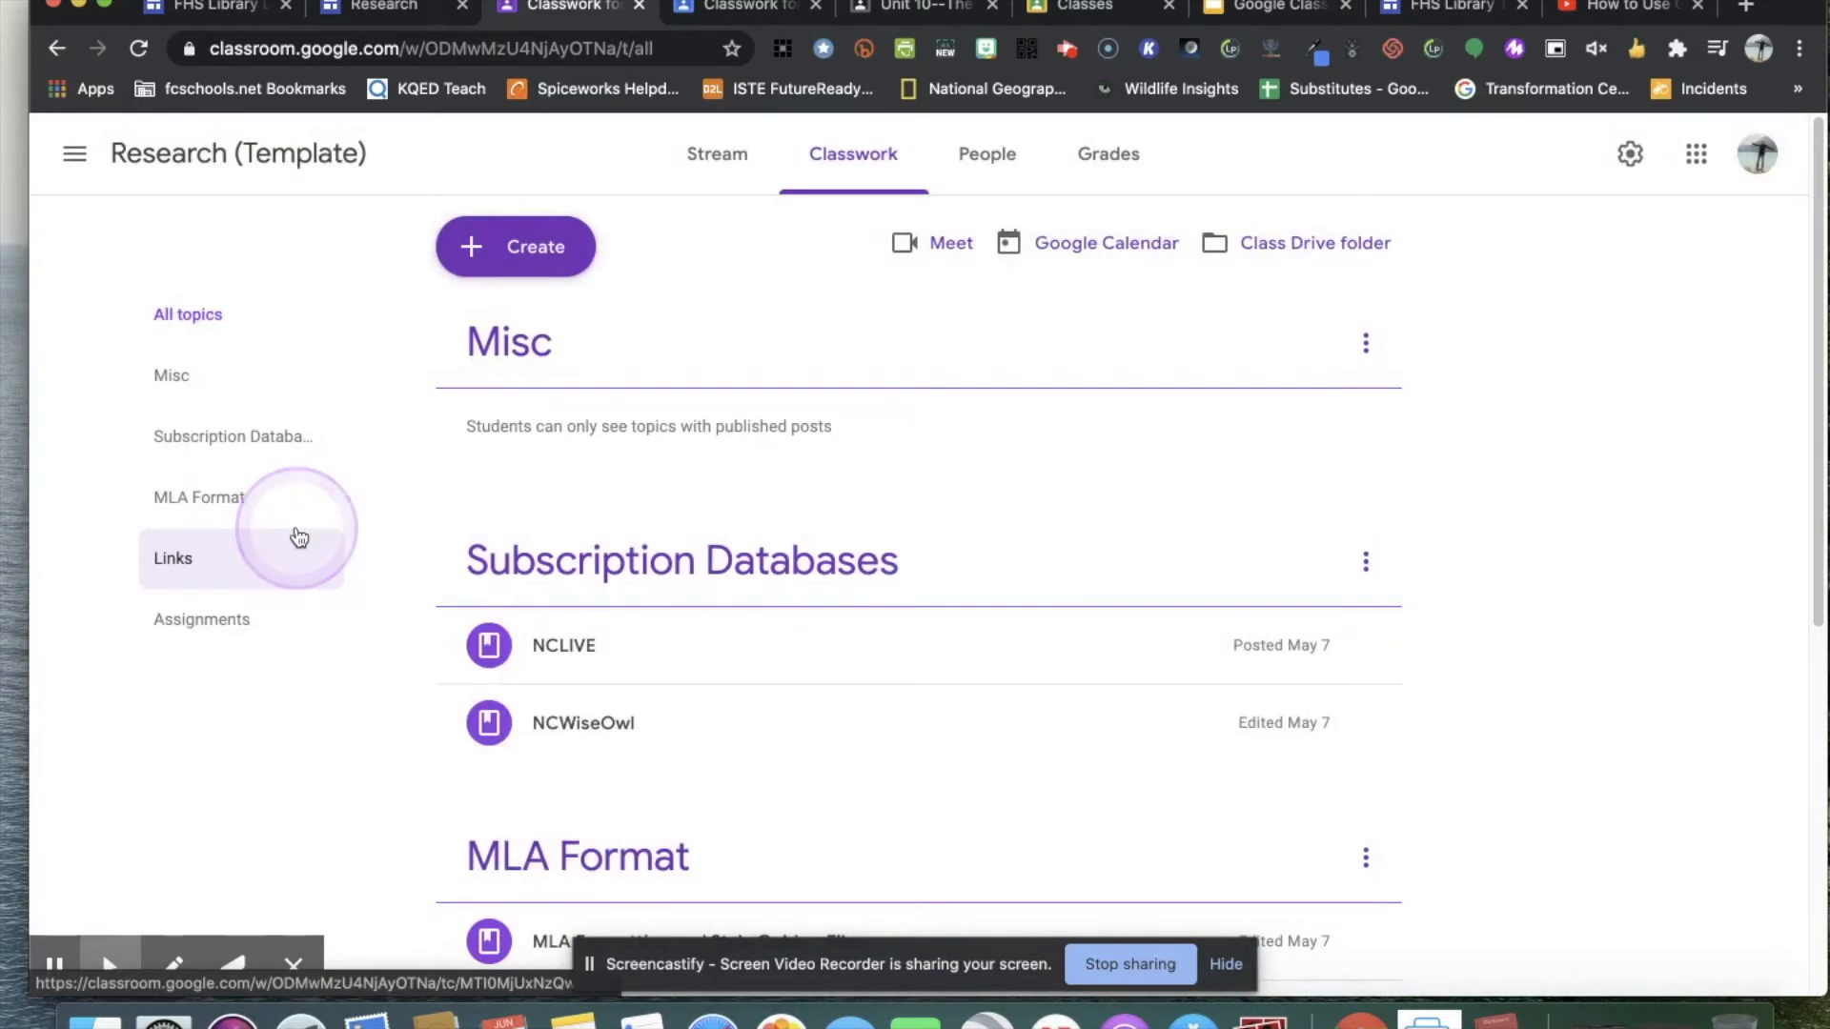
Move the Misc topic to the end of the classwork, below the Assignments topic.
{"action": "left_click", "coordinate": [194, 371]}
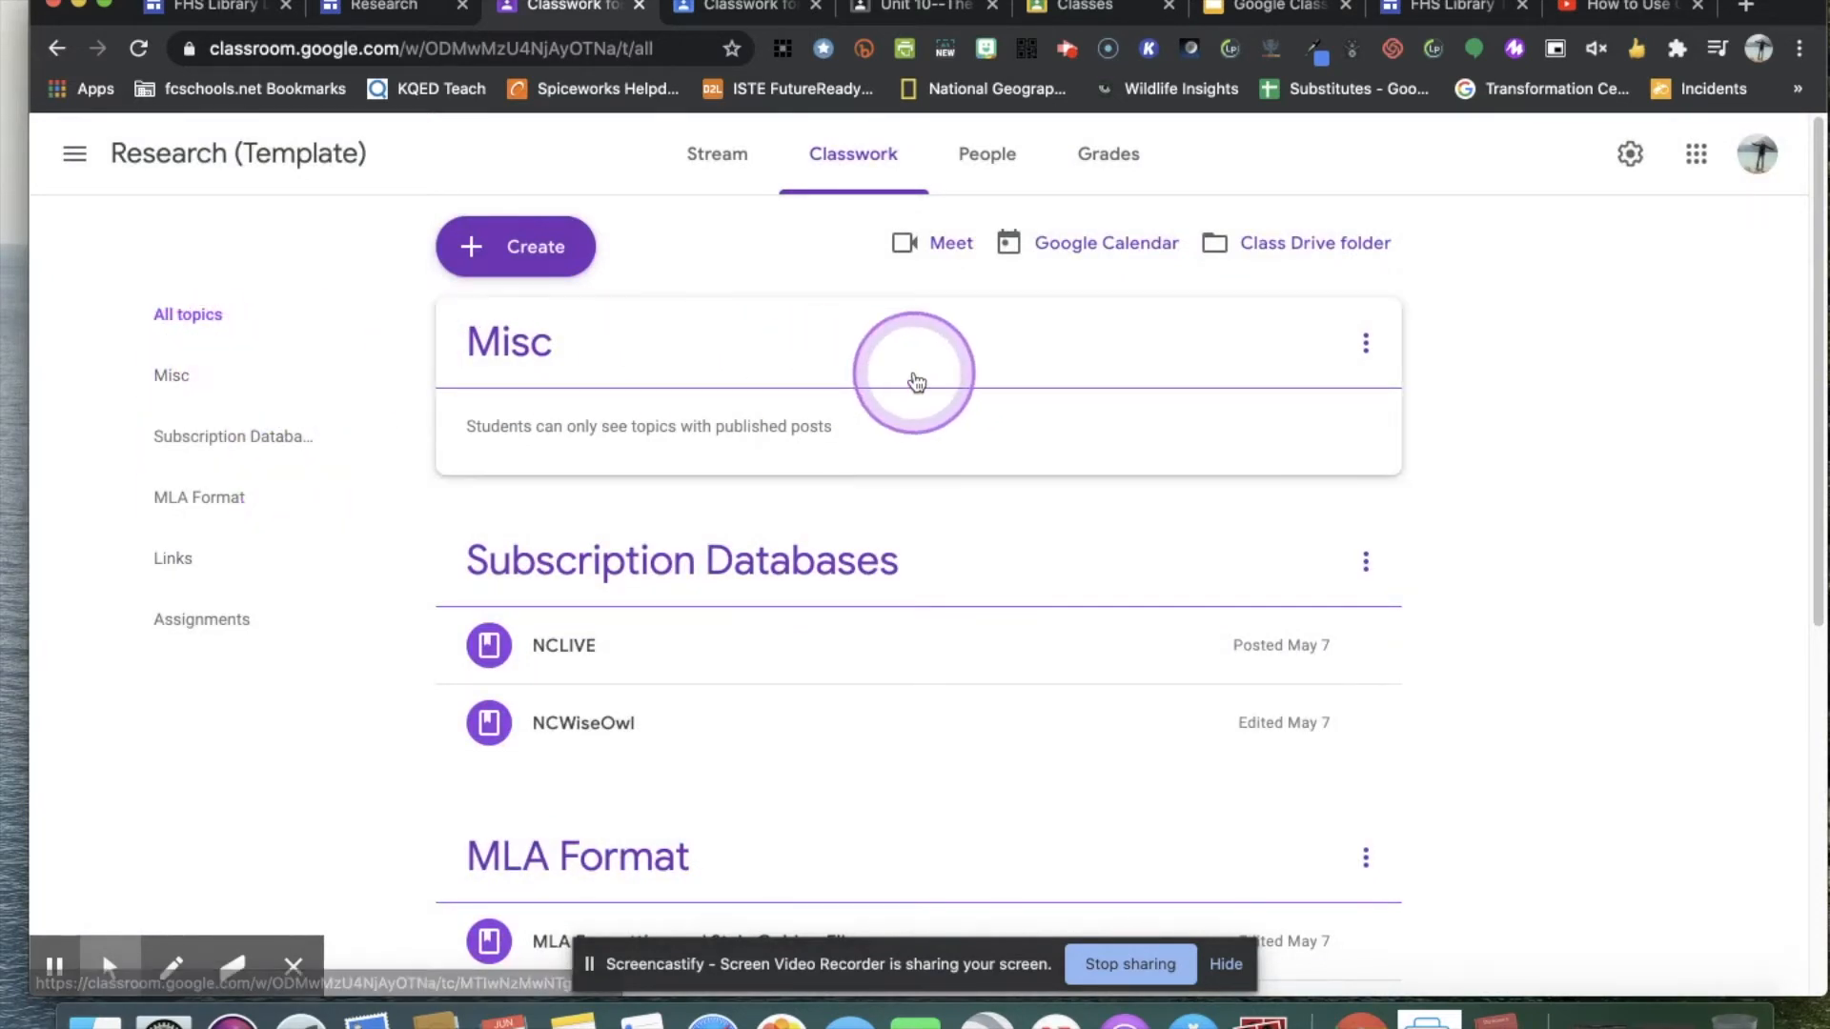
{"action": "left_click_drag", "start_coordinate": [809, 347], "coordinate": [1334, 829]}
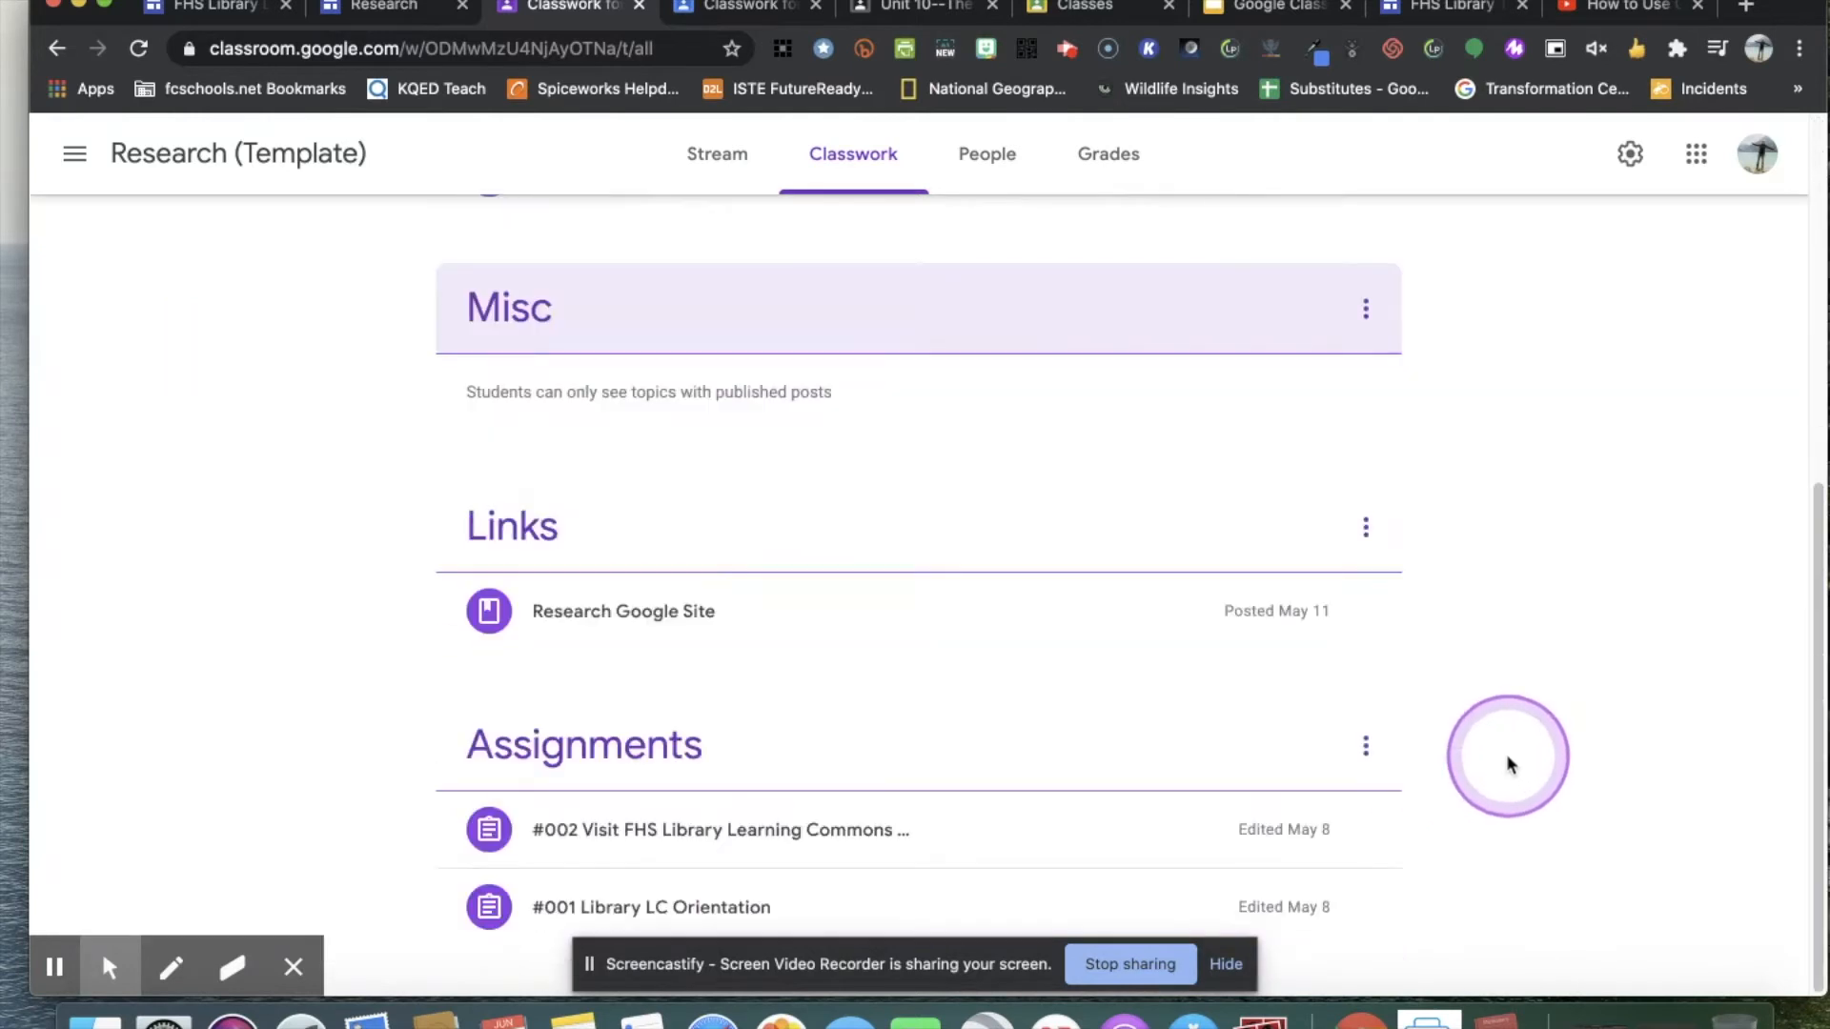
{"action": "left_click_drag", "start_coordinate": [808, 301], "coordinate": [817, 903]}
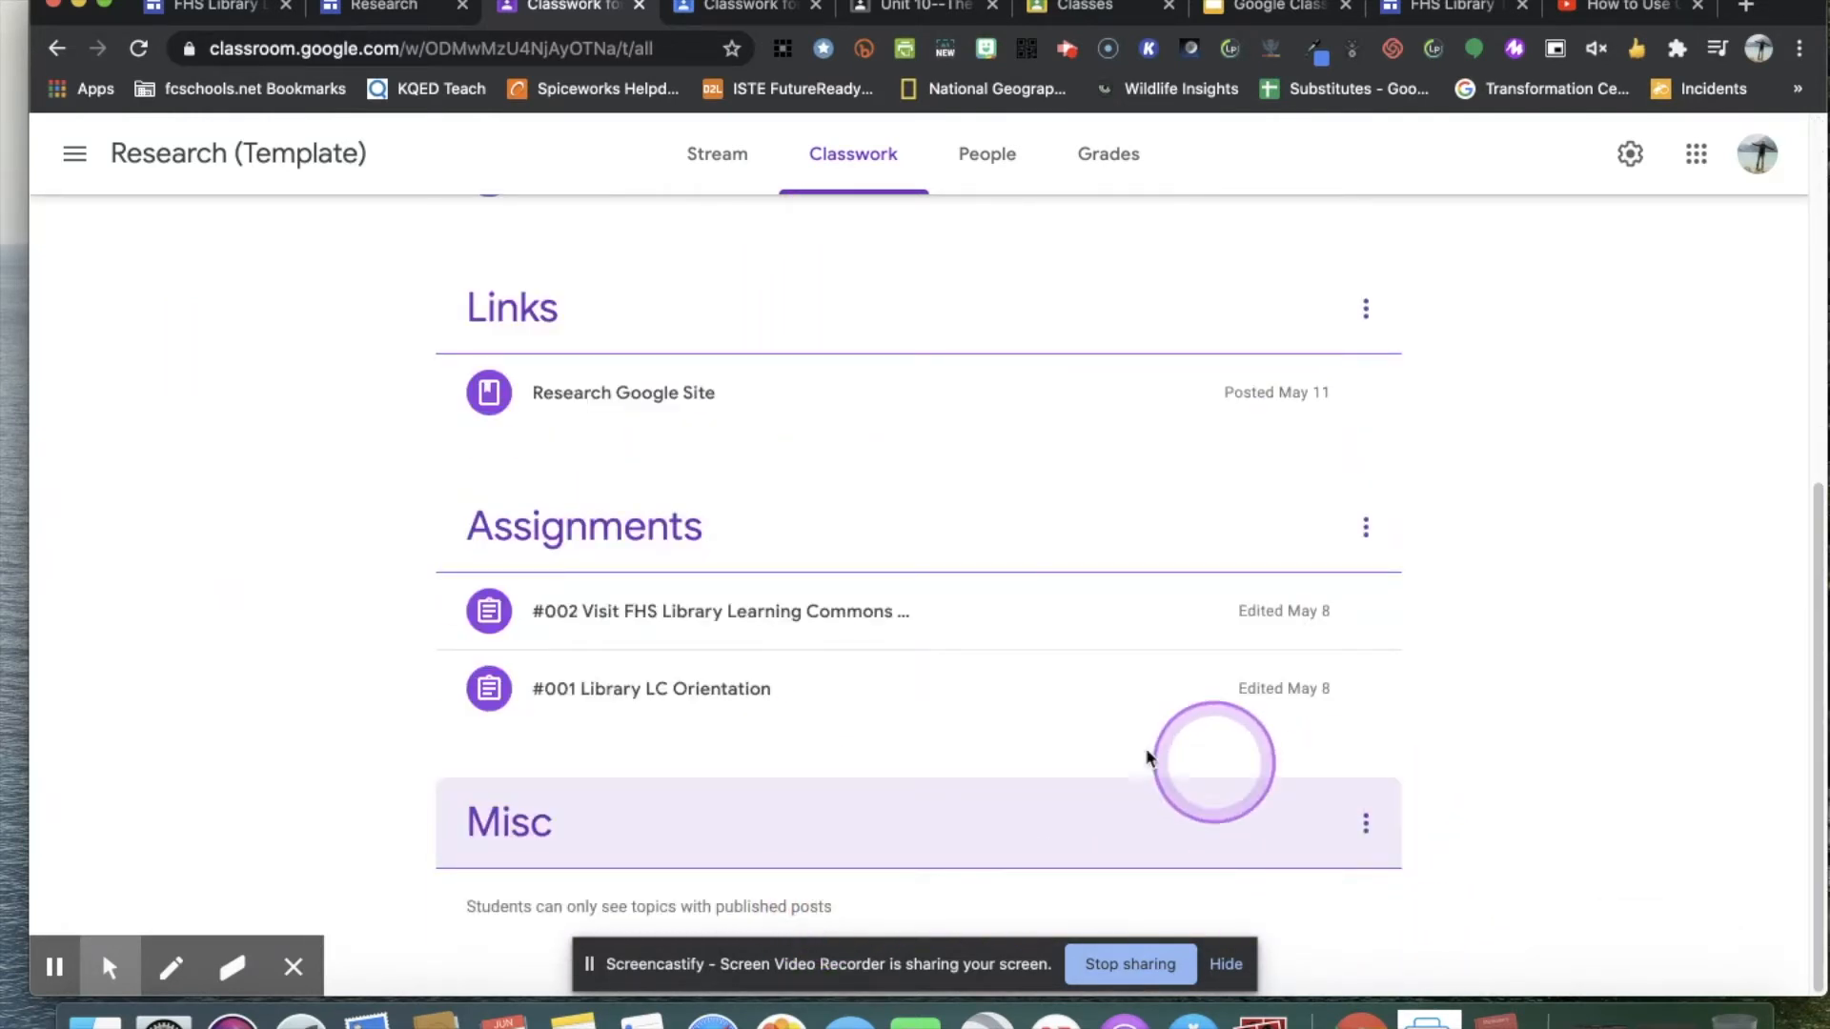
{"action": "scroll", "coordinate": [1106, 749], "scroll_direction": "up", "scroll_amount": 7}
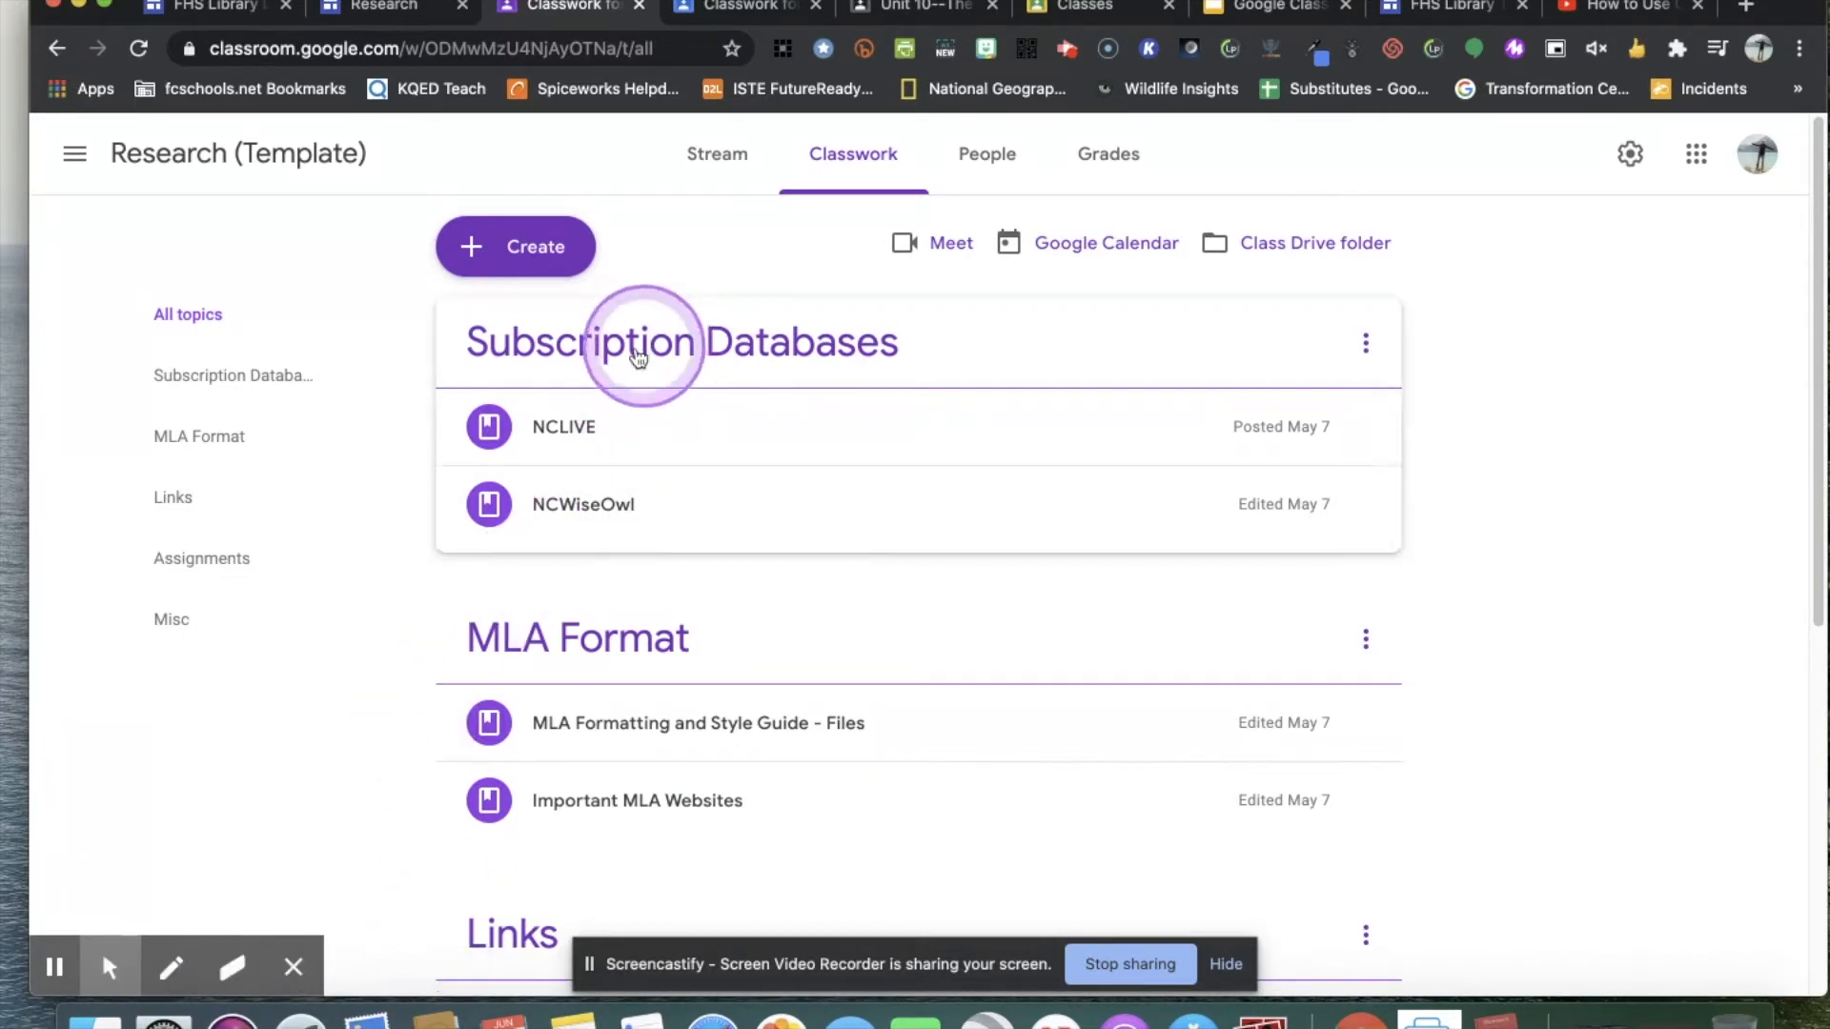
Start a new classwork material and open its options for adding an attachment.
{"action": "left_click", "coordinate": [513, 249]}
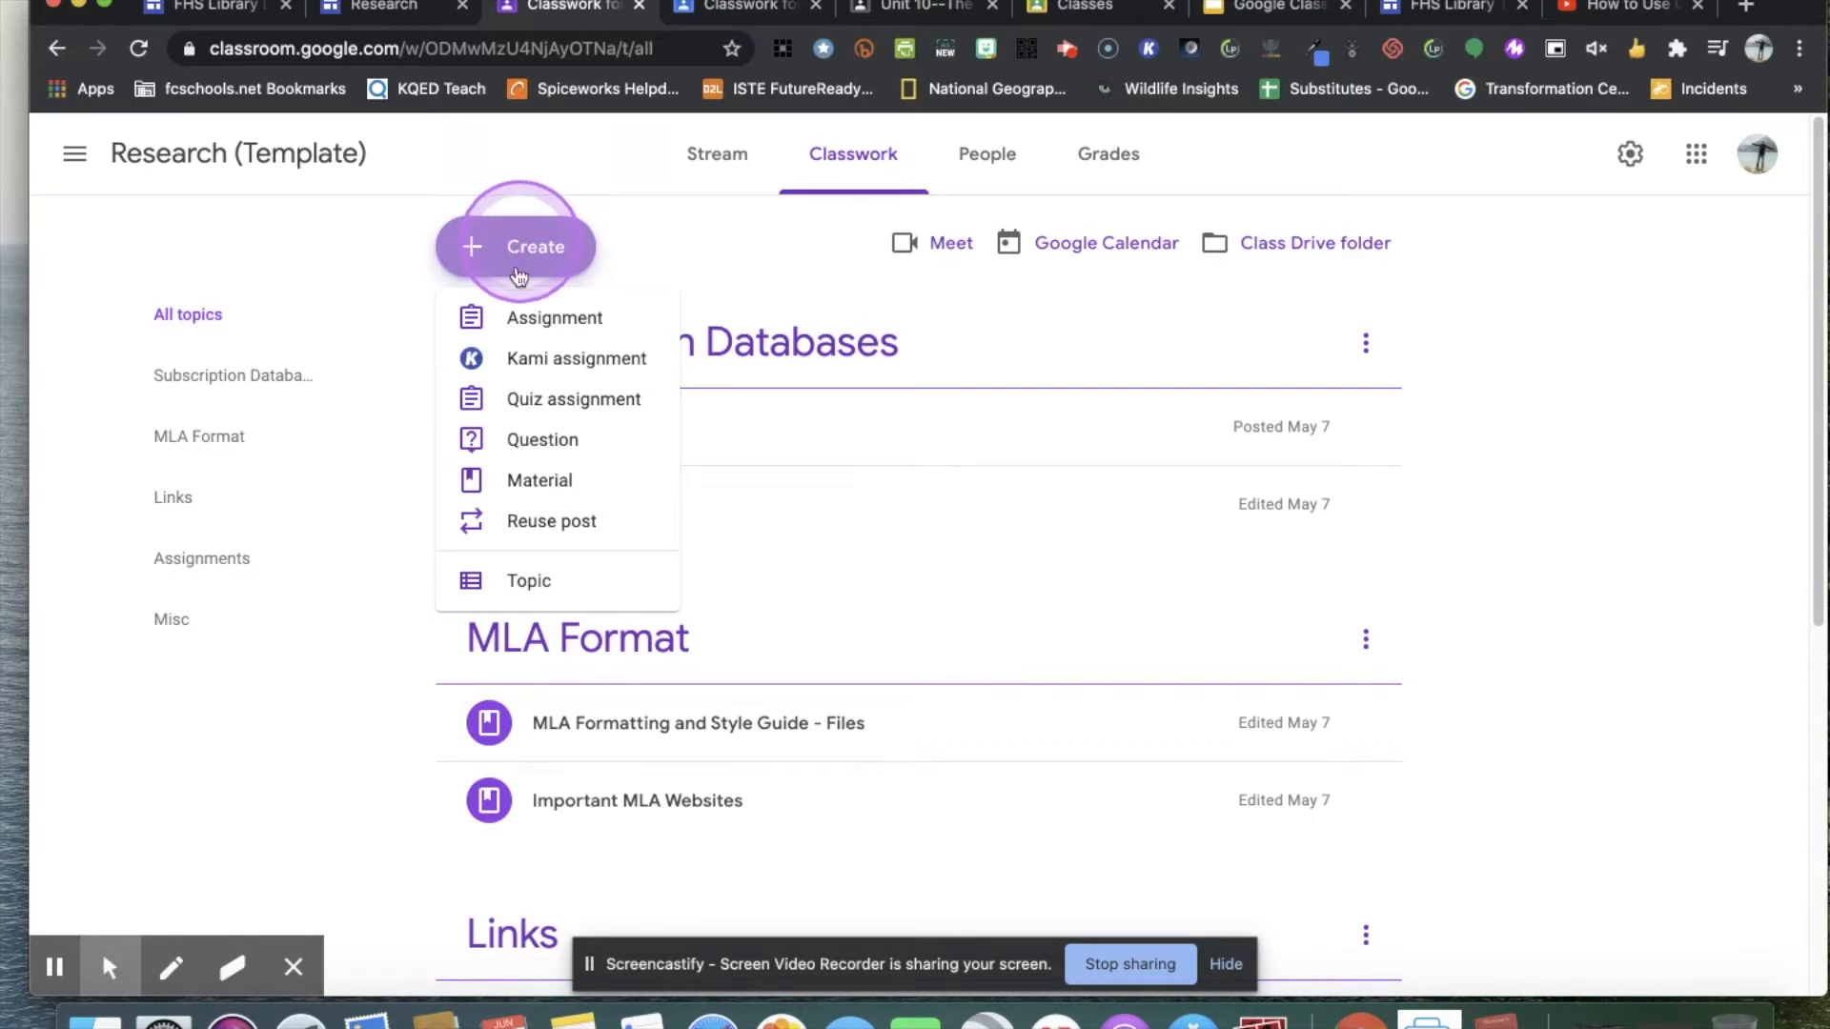
{"action": "left_click", "coordinate": [578, 491]}
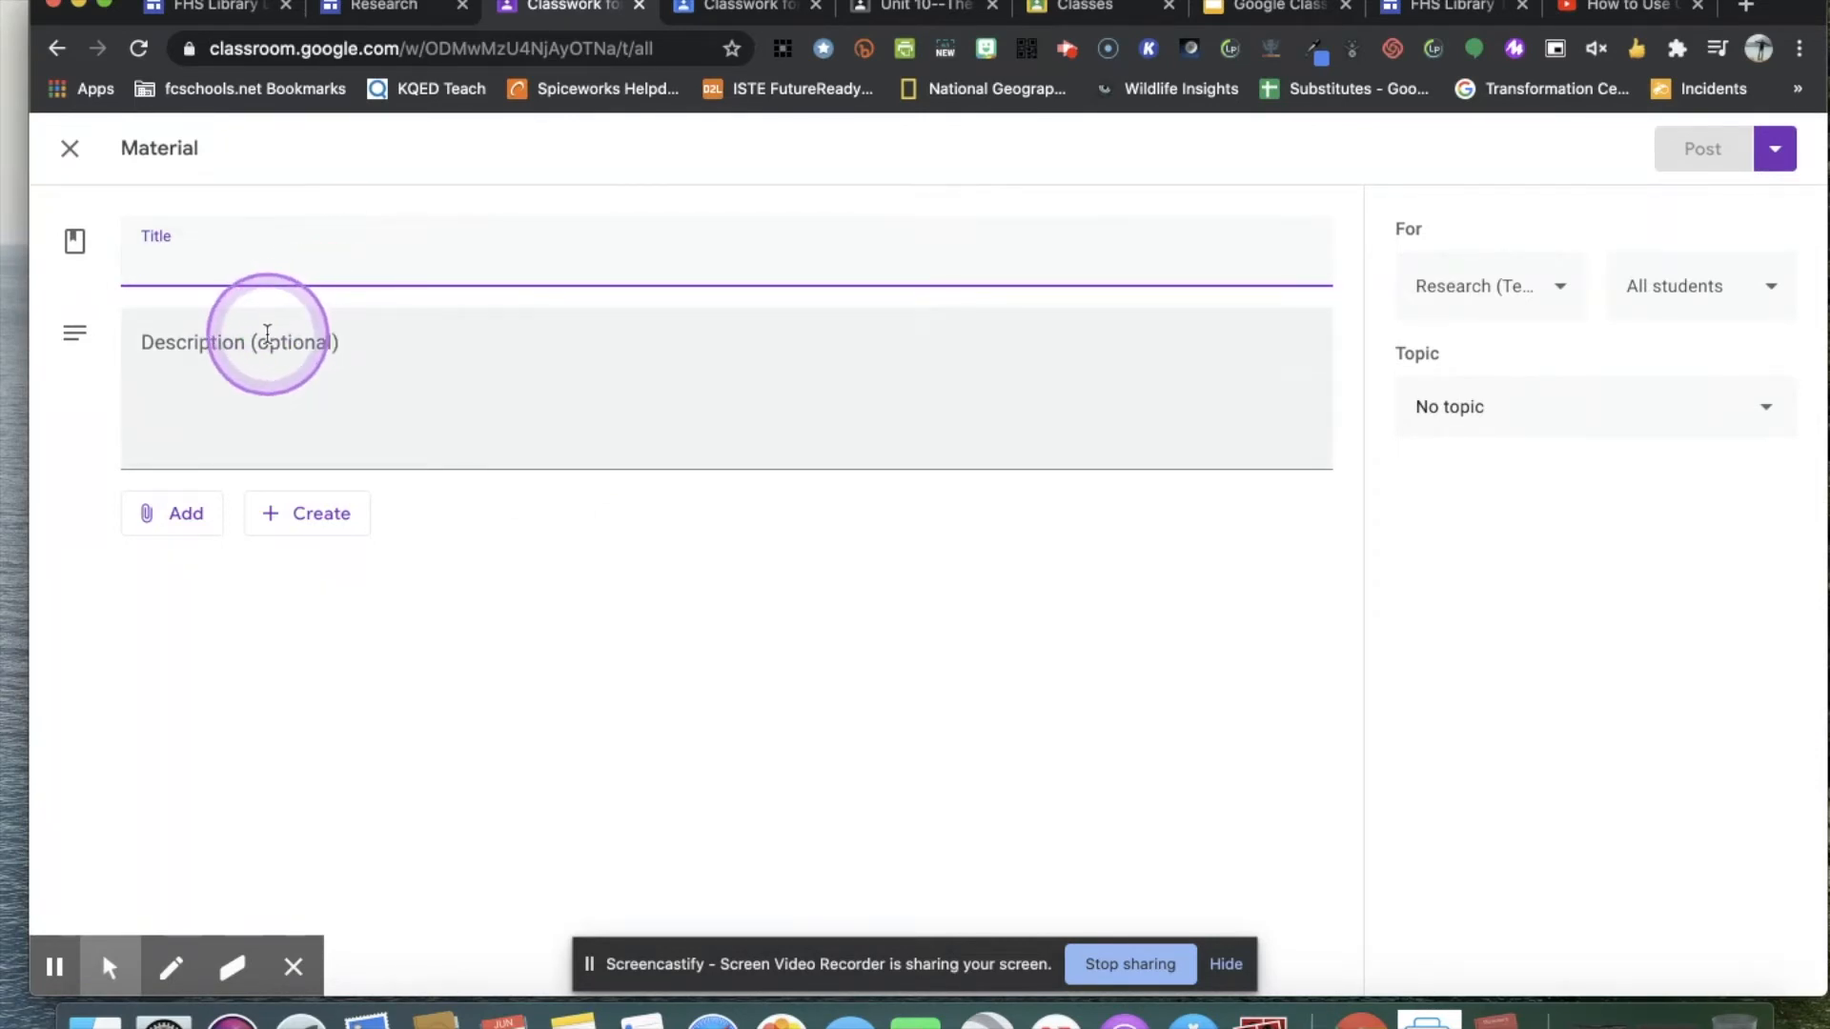
{"action": "left_click", "coordinate": [162, 516]}
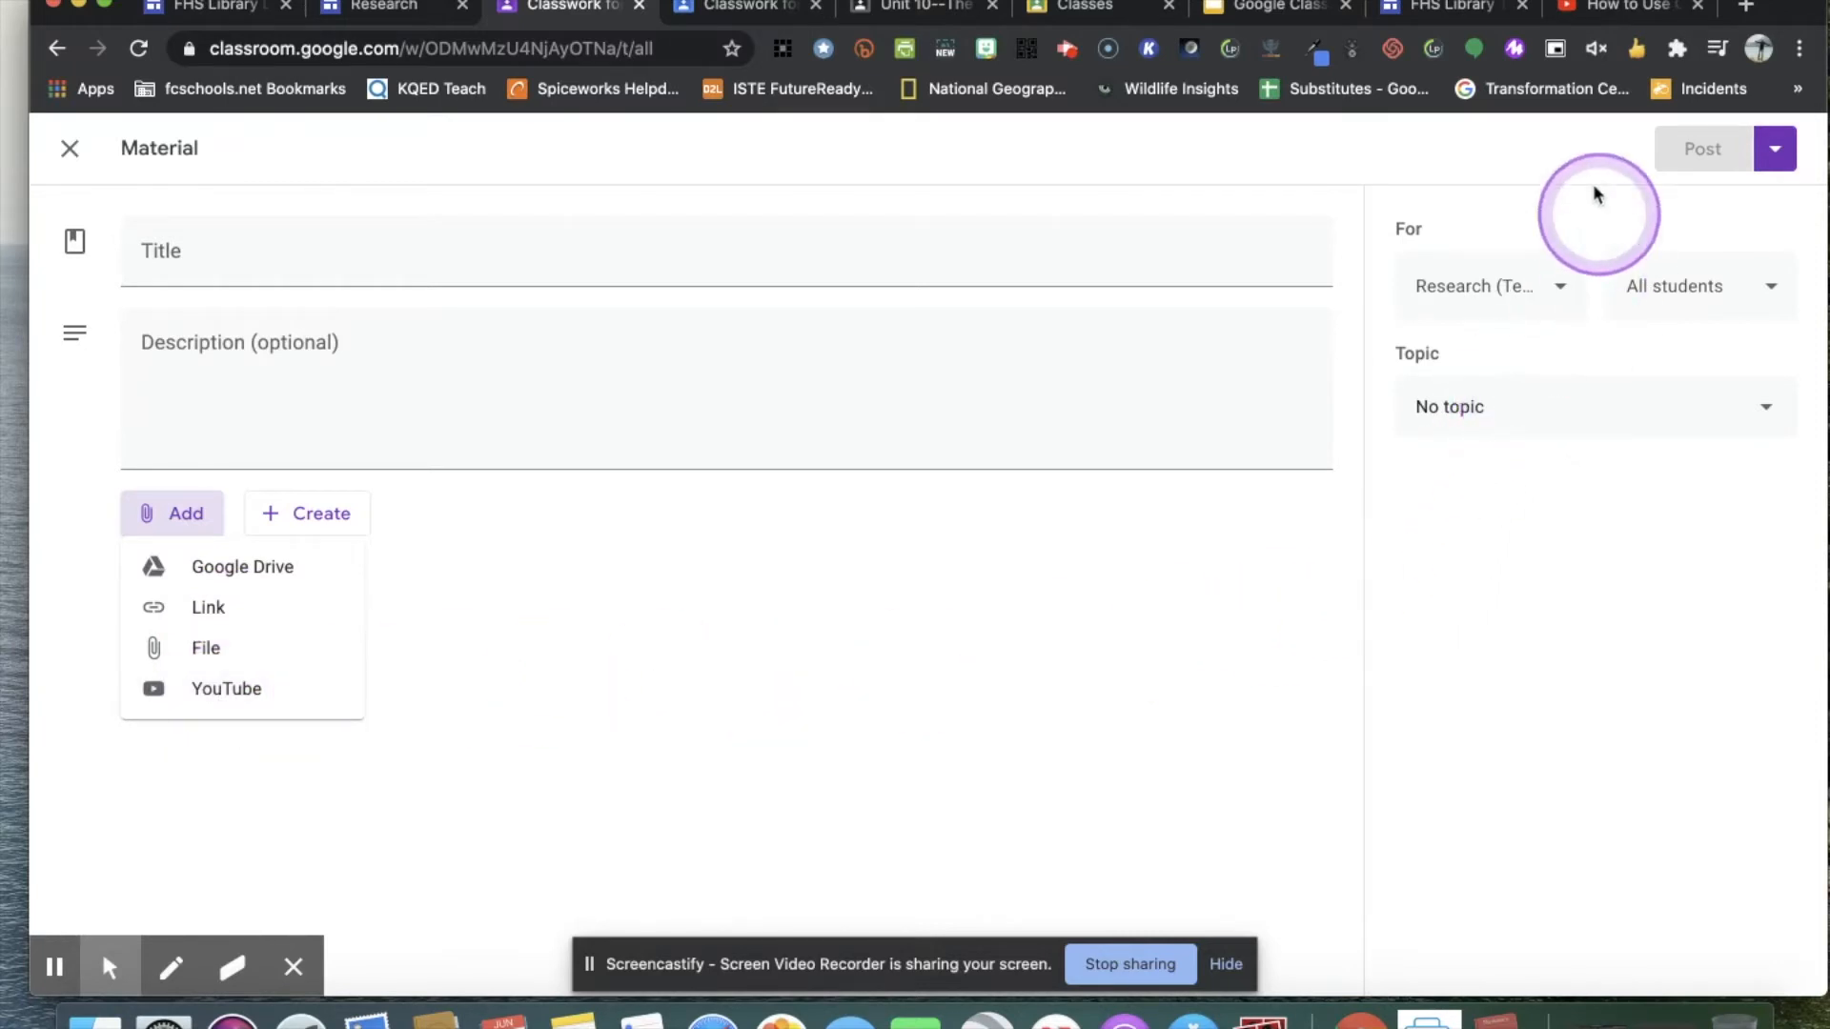
Copy the web address of the Research Google Site and return to the material draft in Google Classroom.
{"action": "left_click", "coordinate": [1377, 11]}
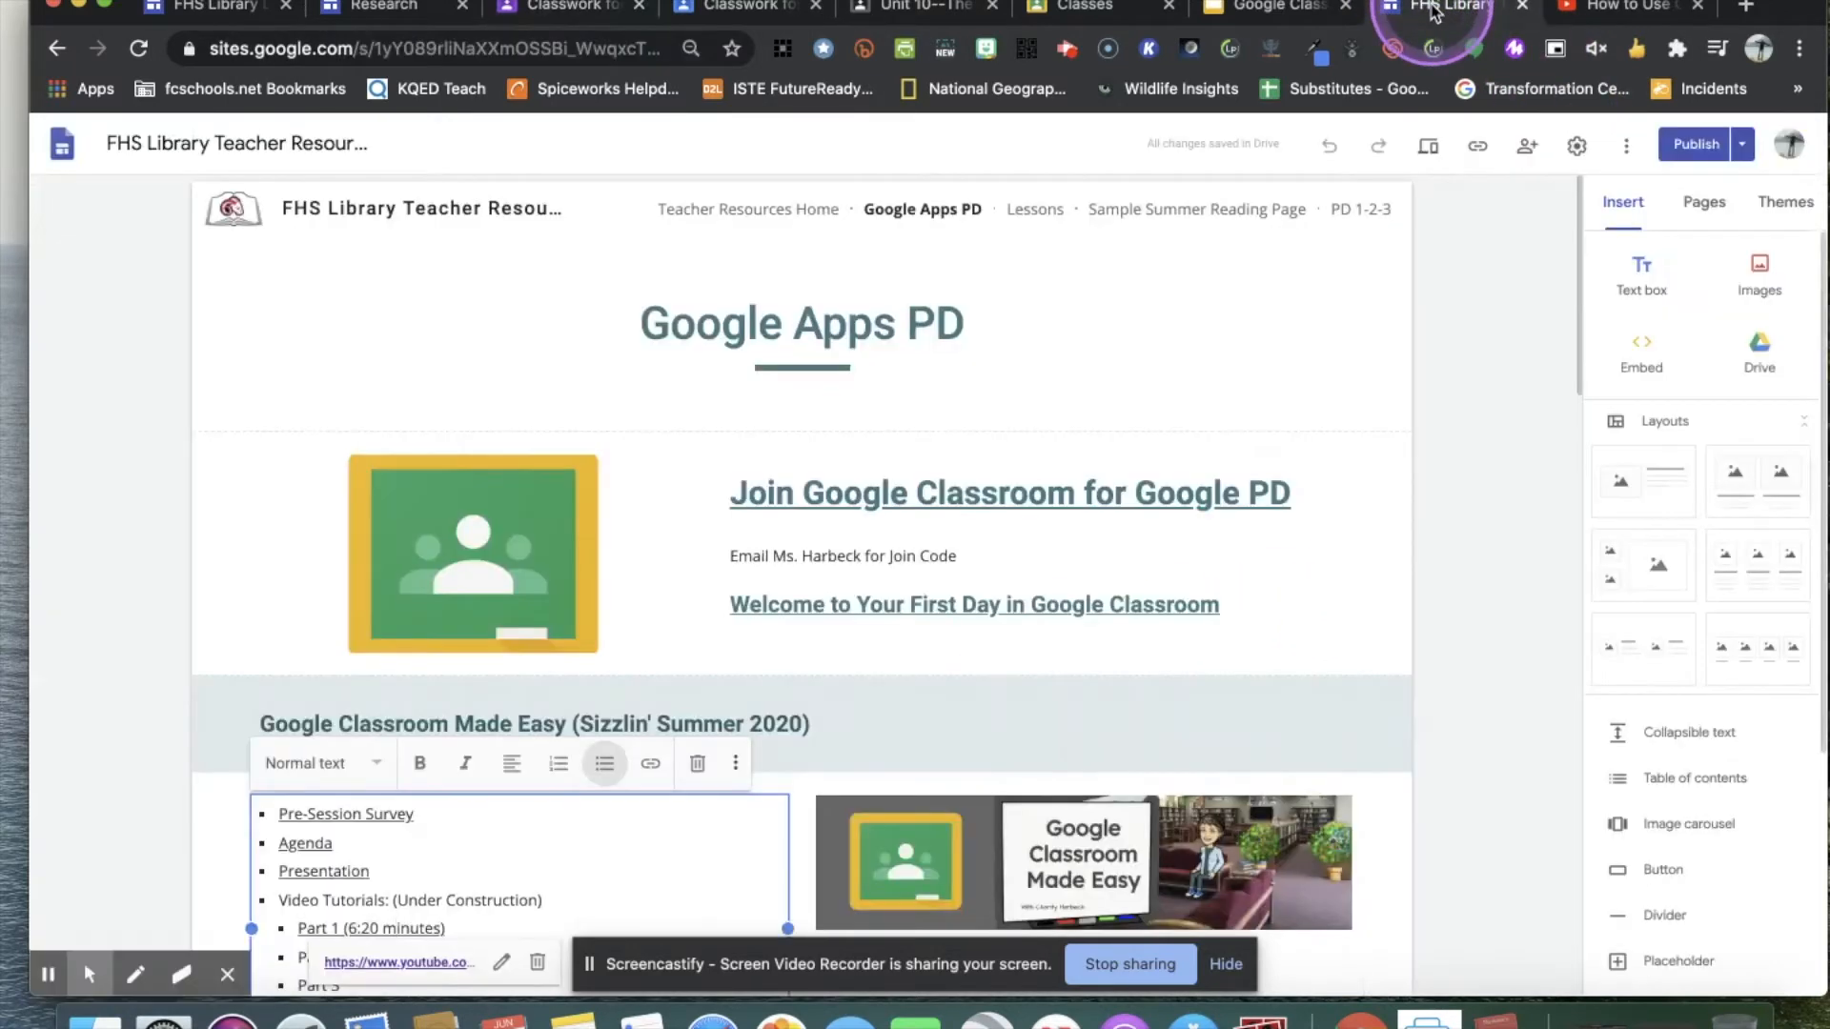
{"action": "left_click", "coordinate": [392, 11]}
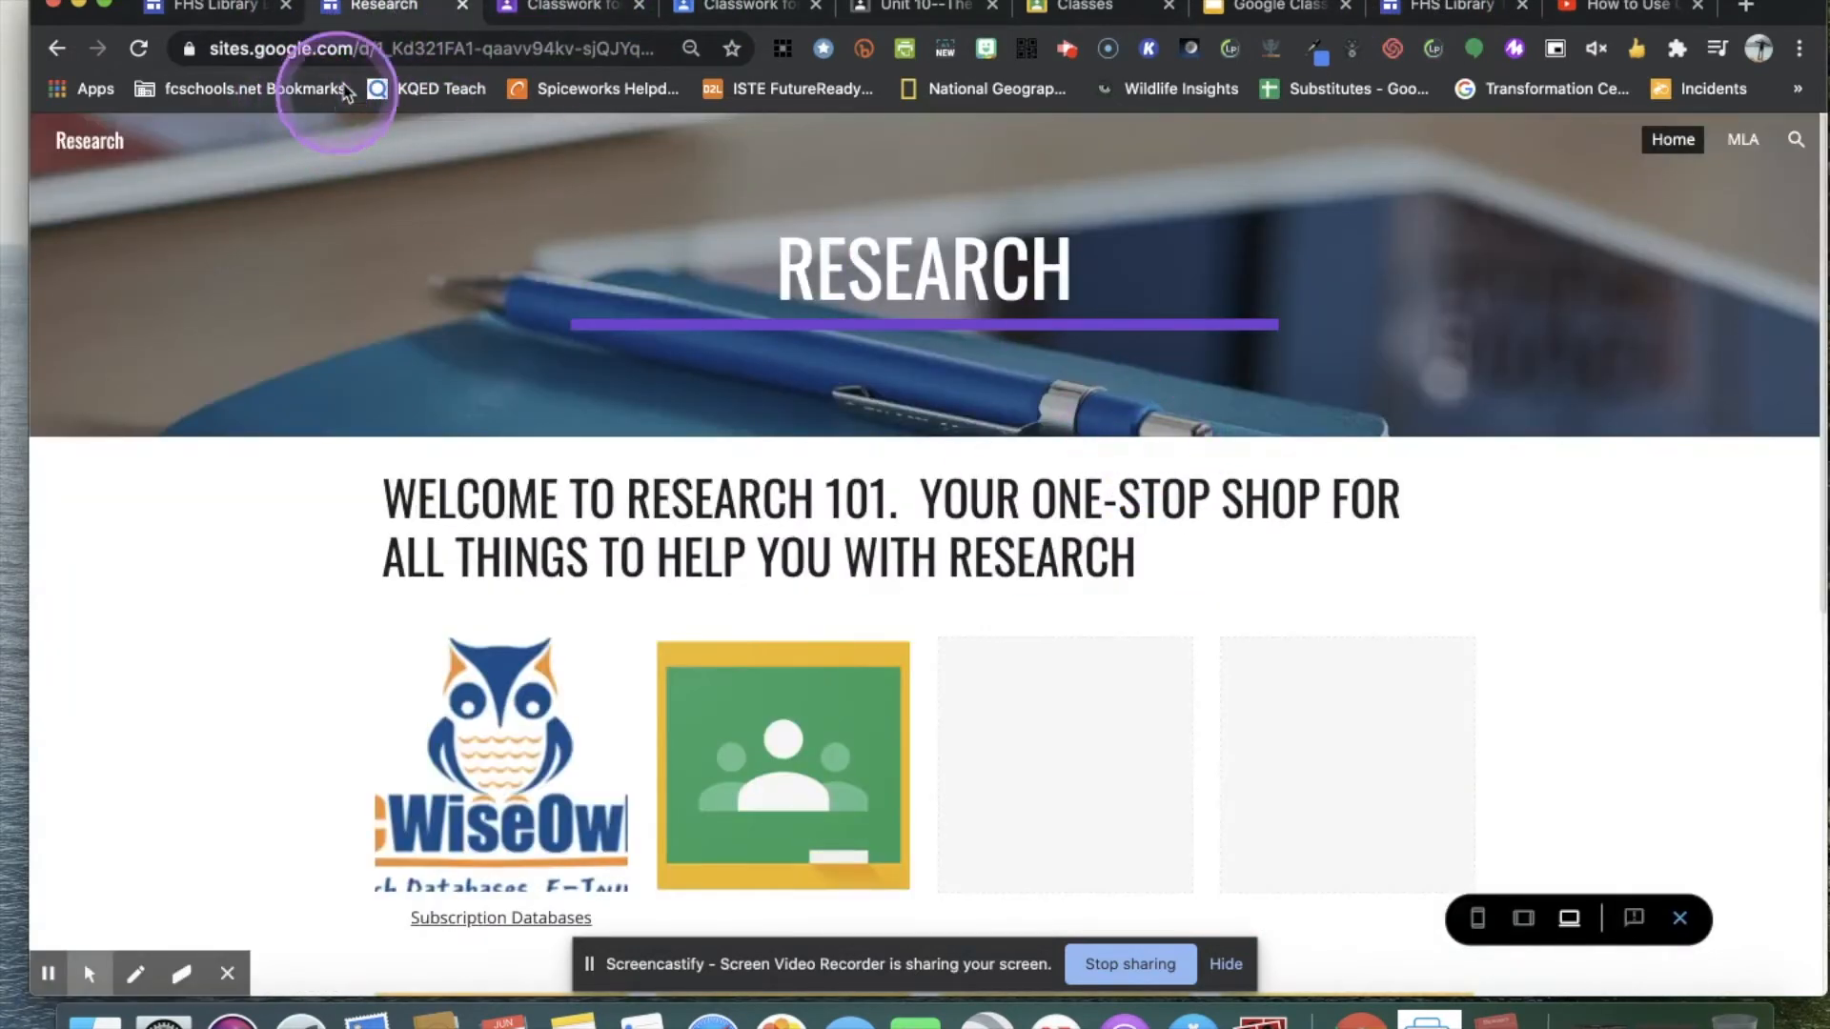
{"action": "left_click", "coordinate": [396, 51]}
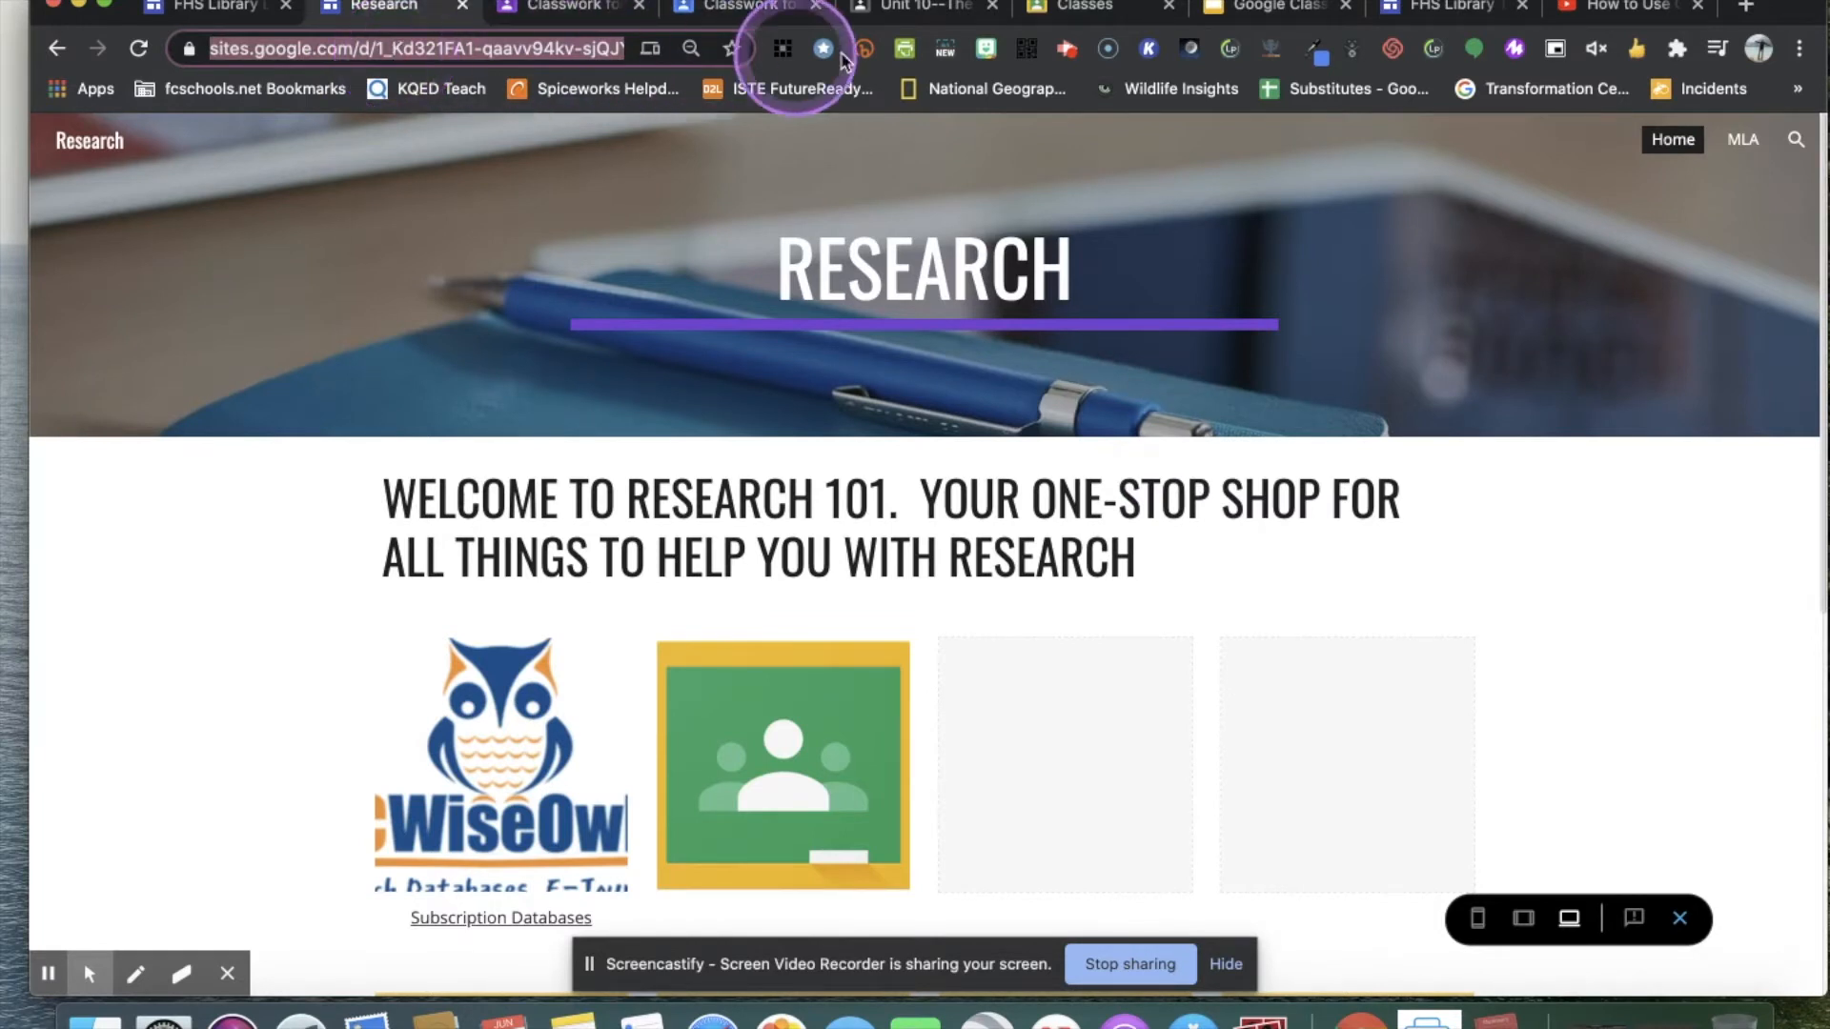
{"action": "left_click", "coordinate": [536, 8]}
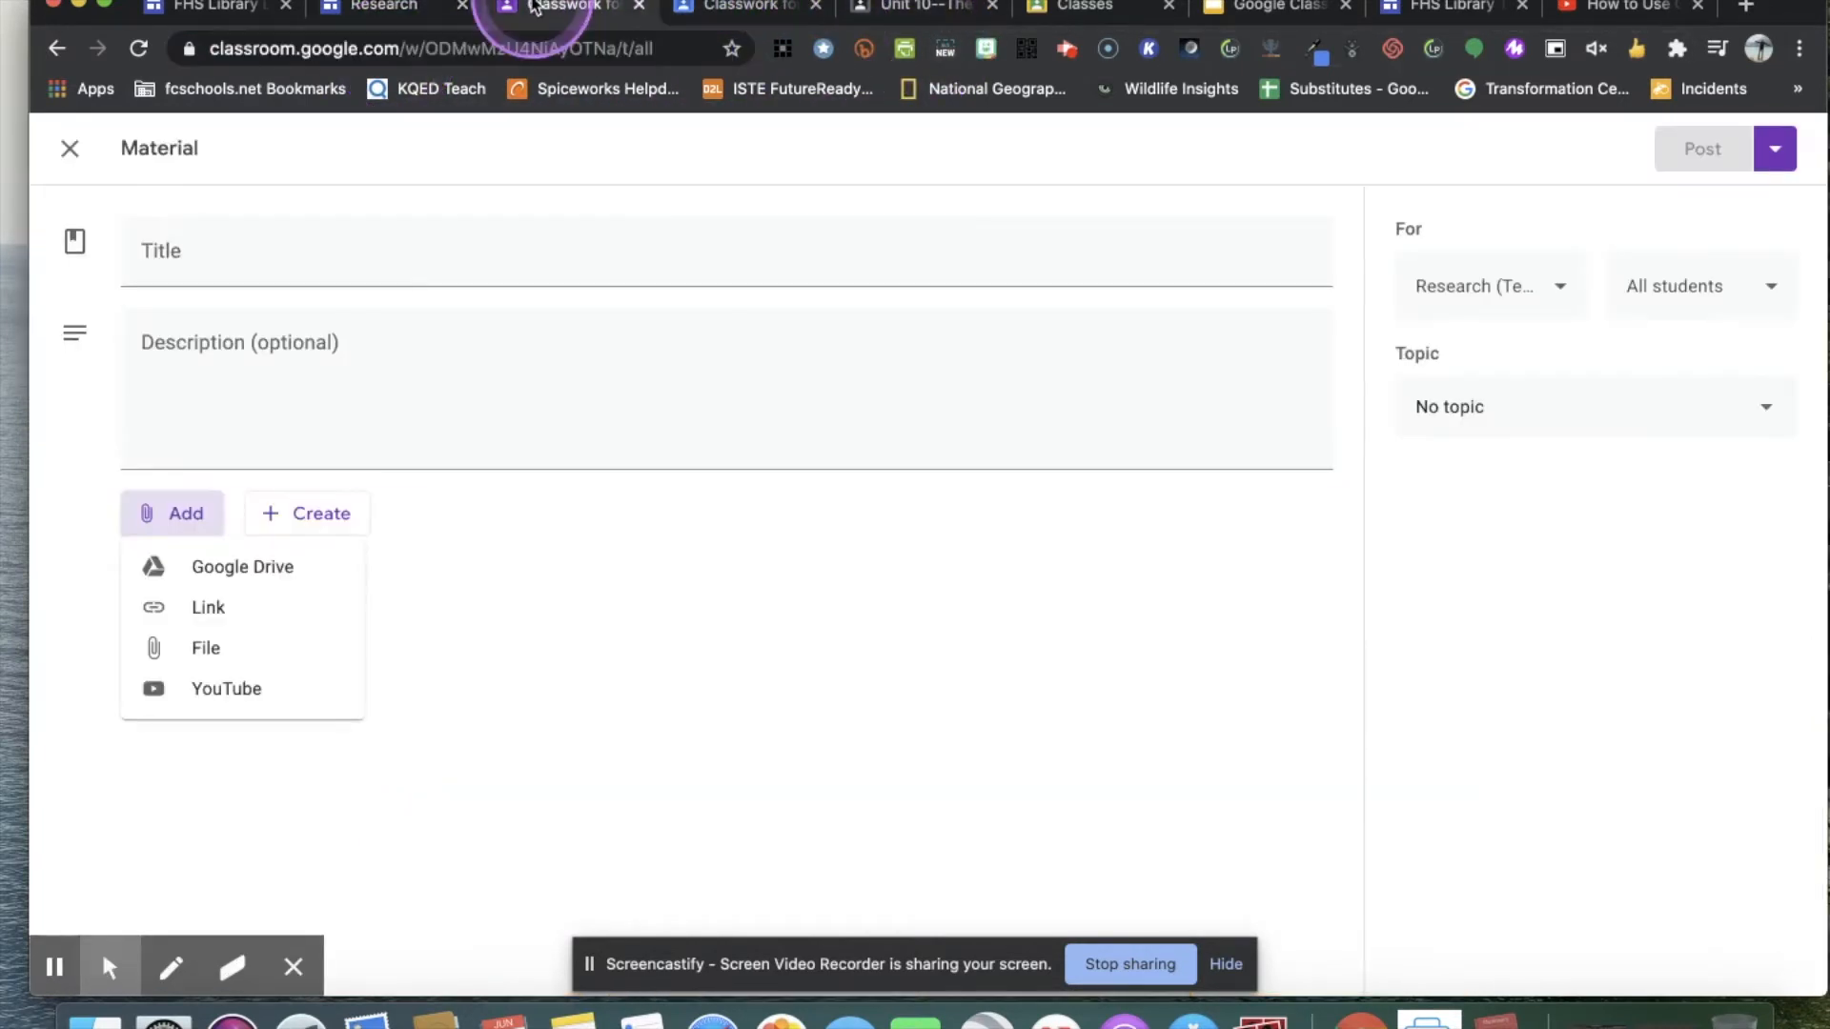
Attach the copied Research site address to the new material as a link.
{"action": "left_click", "coordinate": [210, 626]}
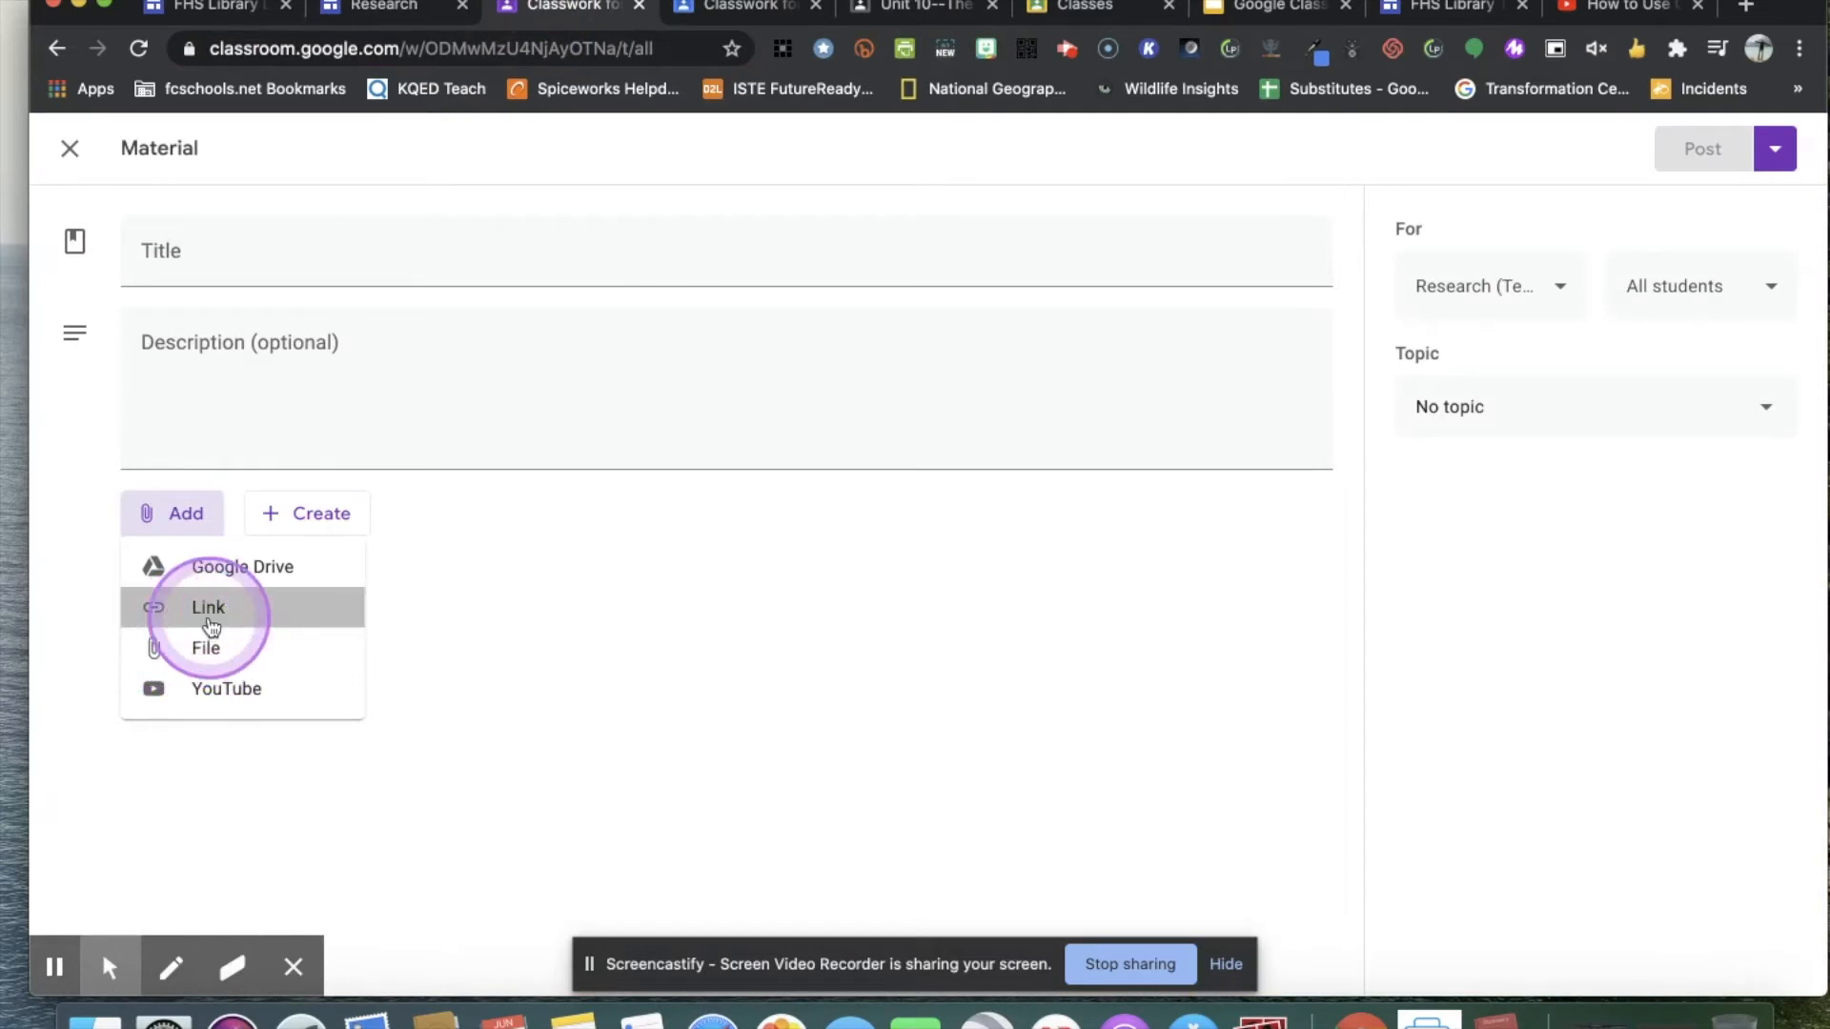
{"action": "left_click", "coordinate": [886, 563]}
{"action": "right_click", "coordinate": [904, 582]}
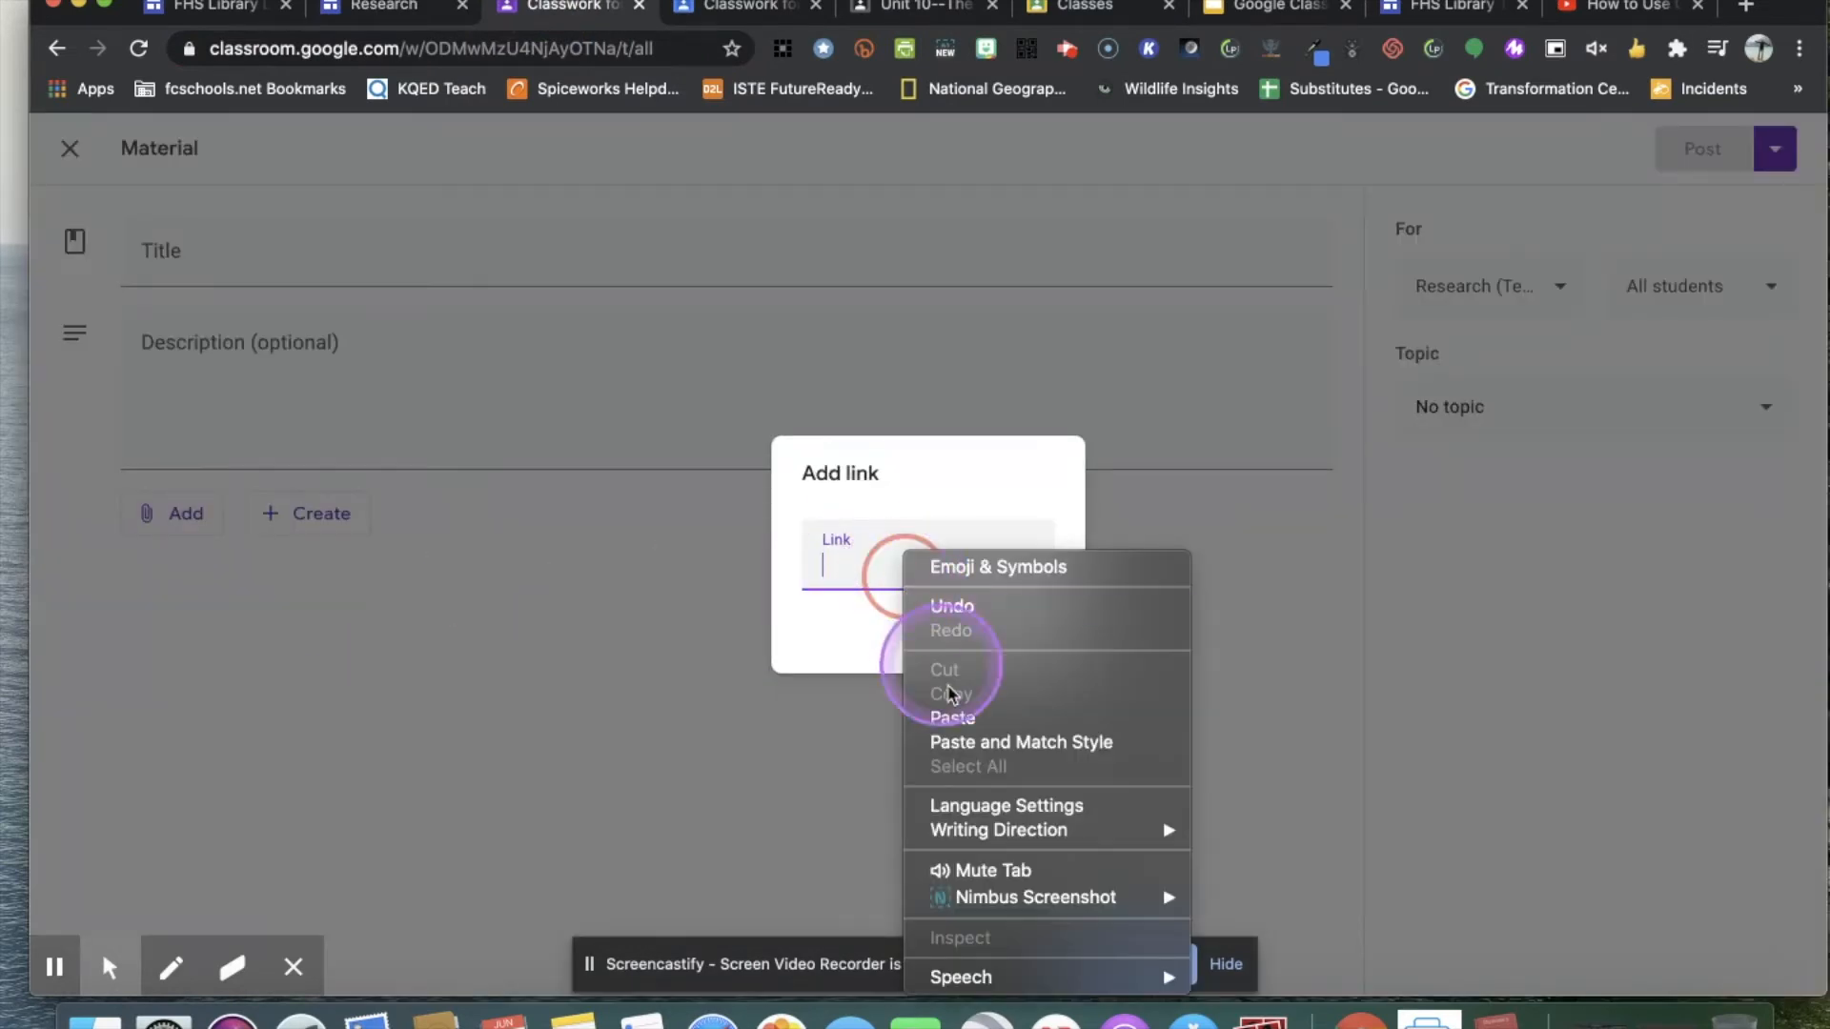
{"action": "left_click", "coordinate": [930, 708]}
{"action": "left_click", "coordinate": [1059, 646]}
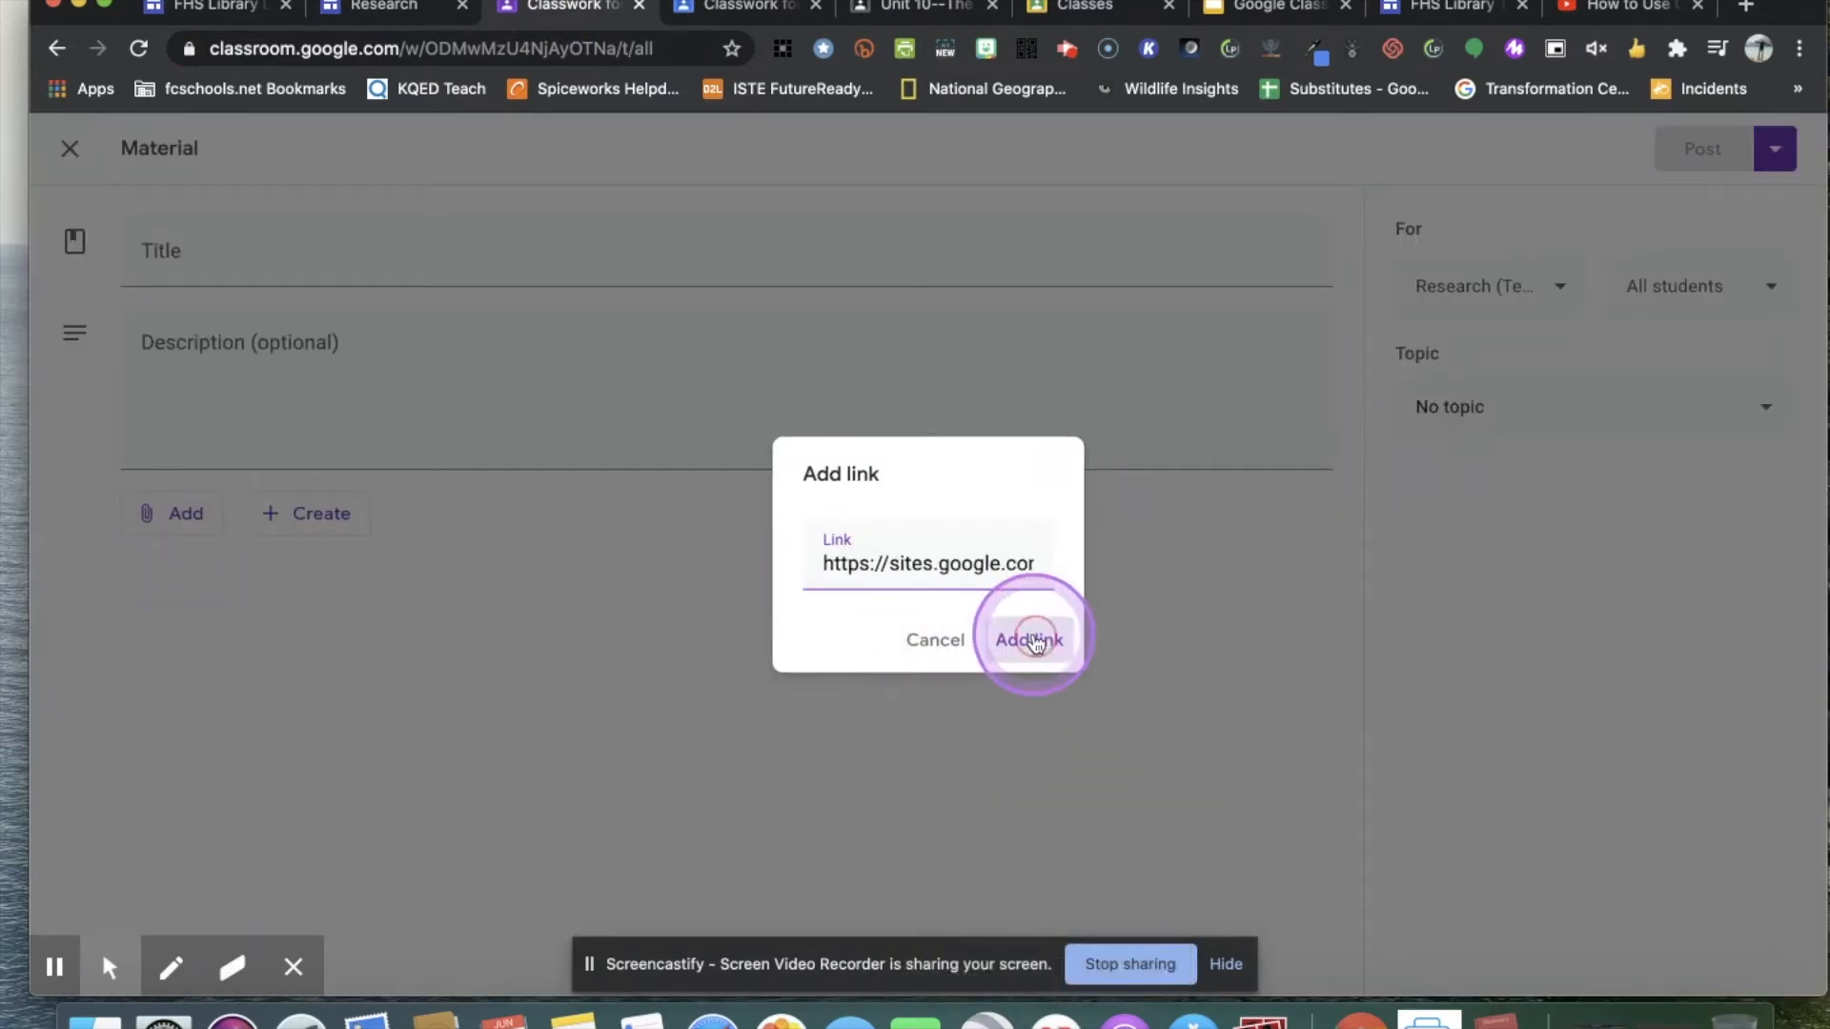
Title the material "Research 101 Web site" and enter the description "Helpful resources and tips for high school students.".
{"action": "left_click", "coordinate": [312, 260]}
{"action": "type", "text": "R"}
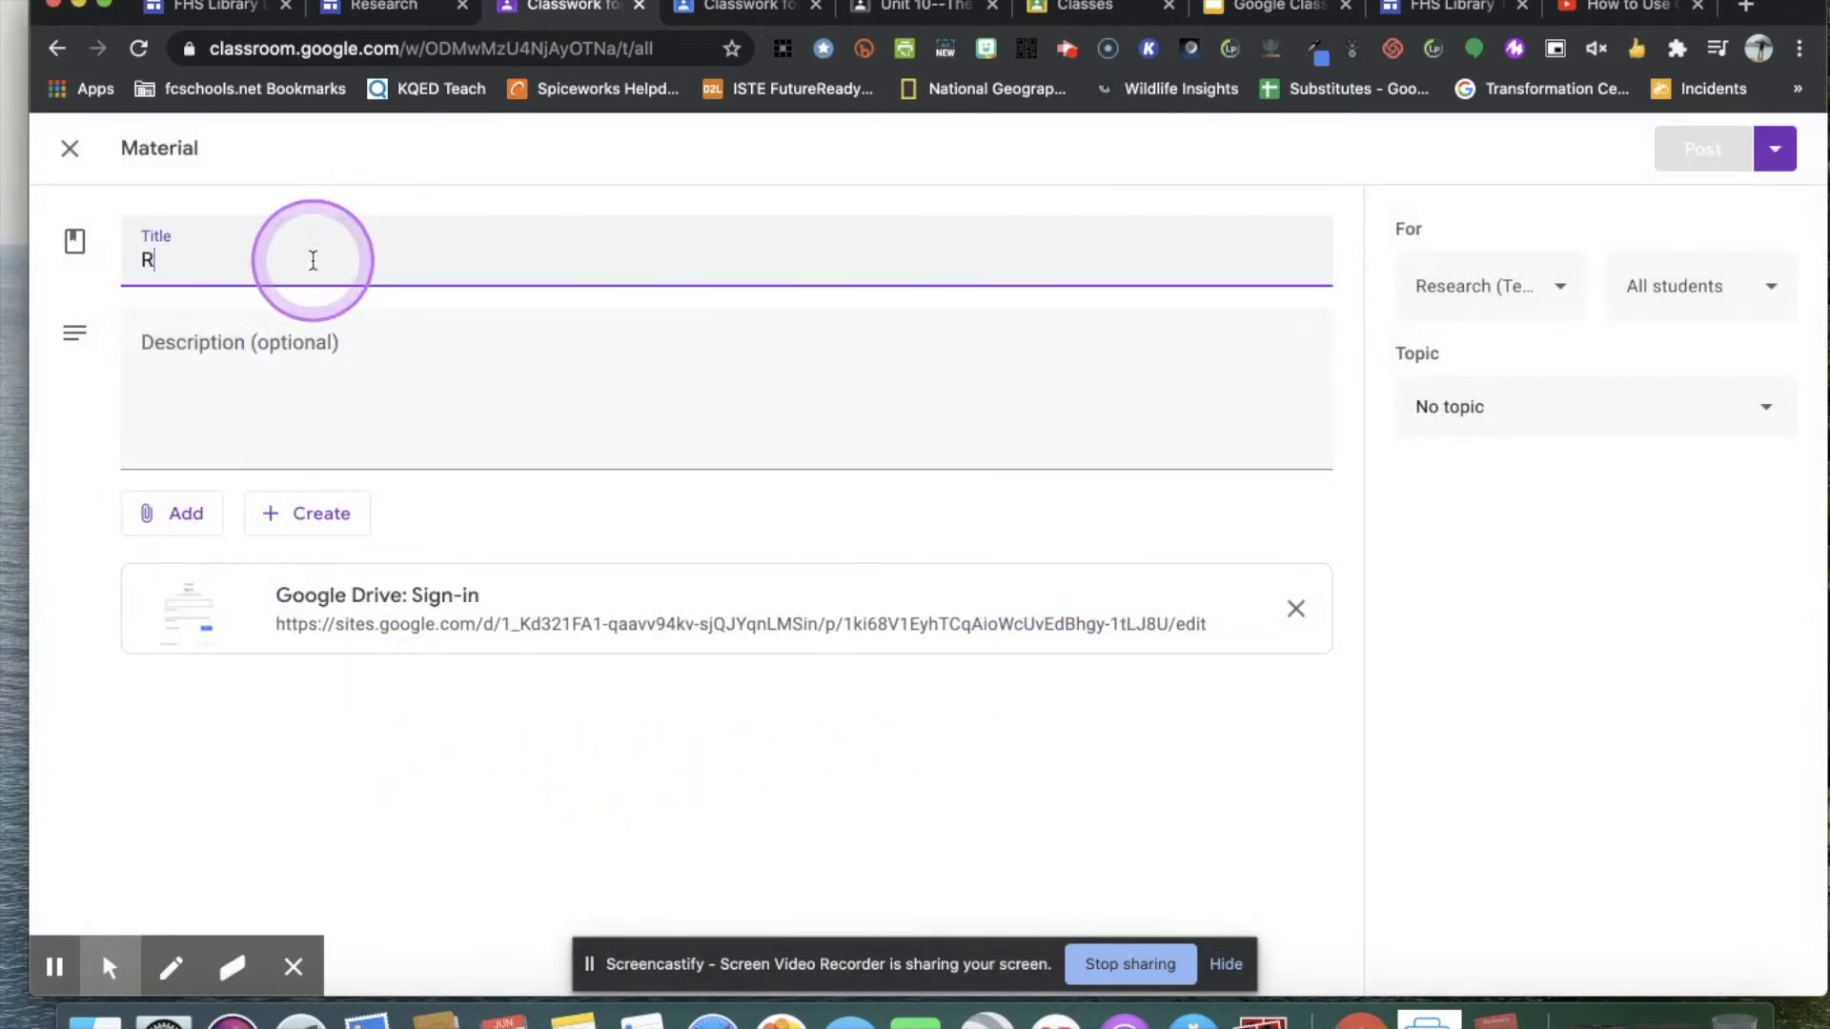
{"action": "type", "text": "esearch"}
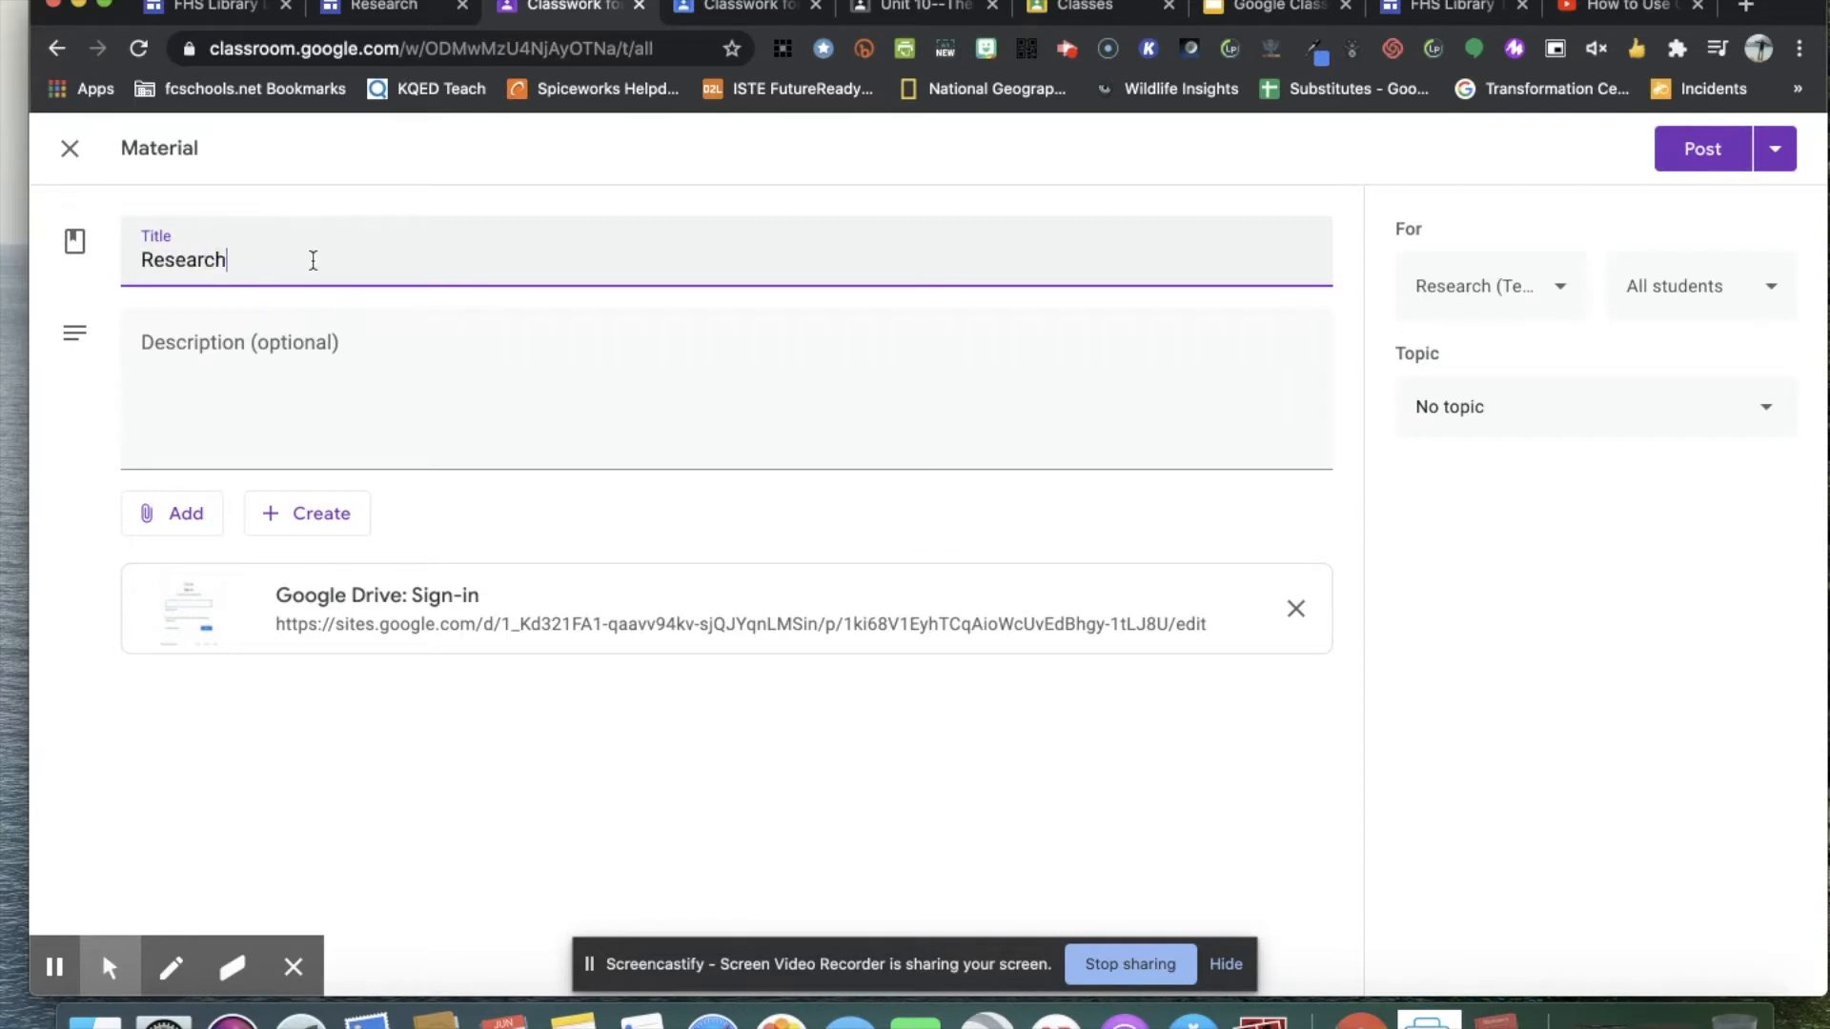
{"action": "type", "text": " 101"}
{"action": "left_click", "coordinate": [313, 260]}
{"action": "type", "text": "Web site"}
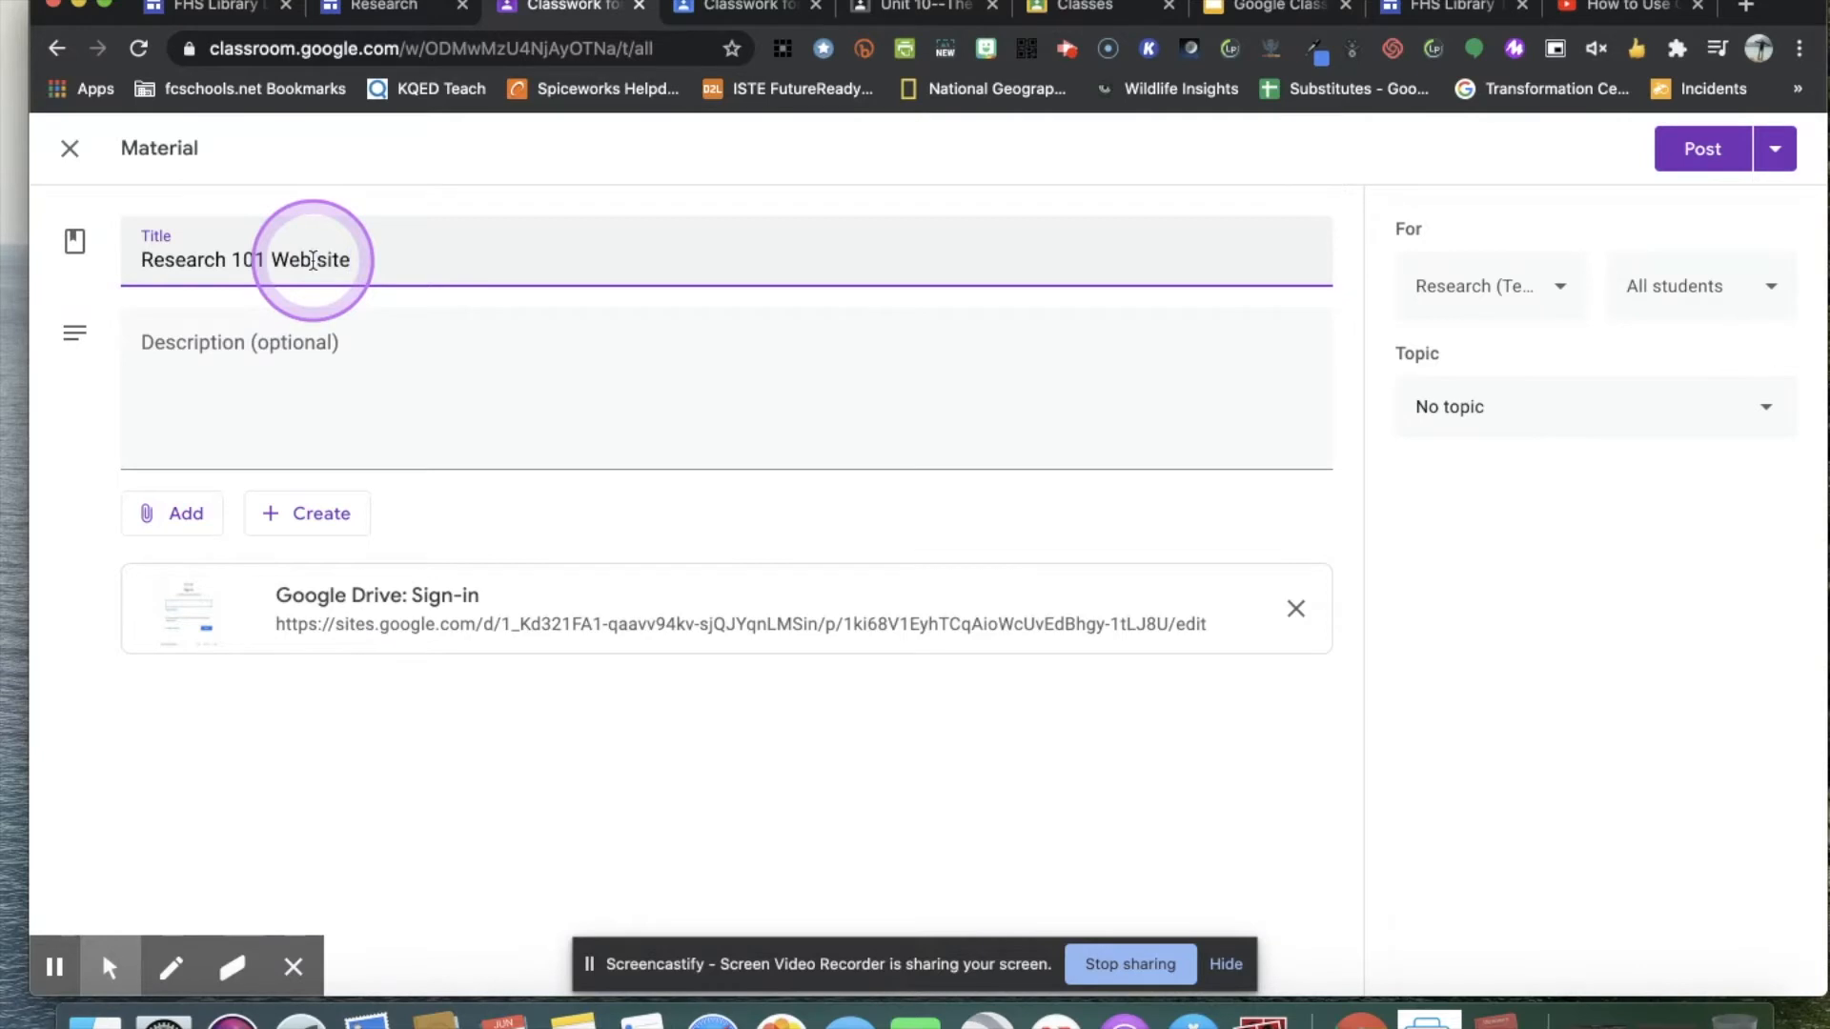
{"action": "left_click", "coordinate": [274, 341]}
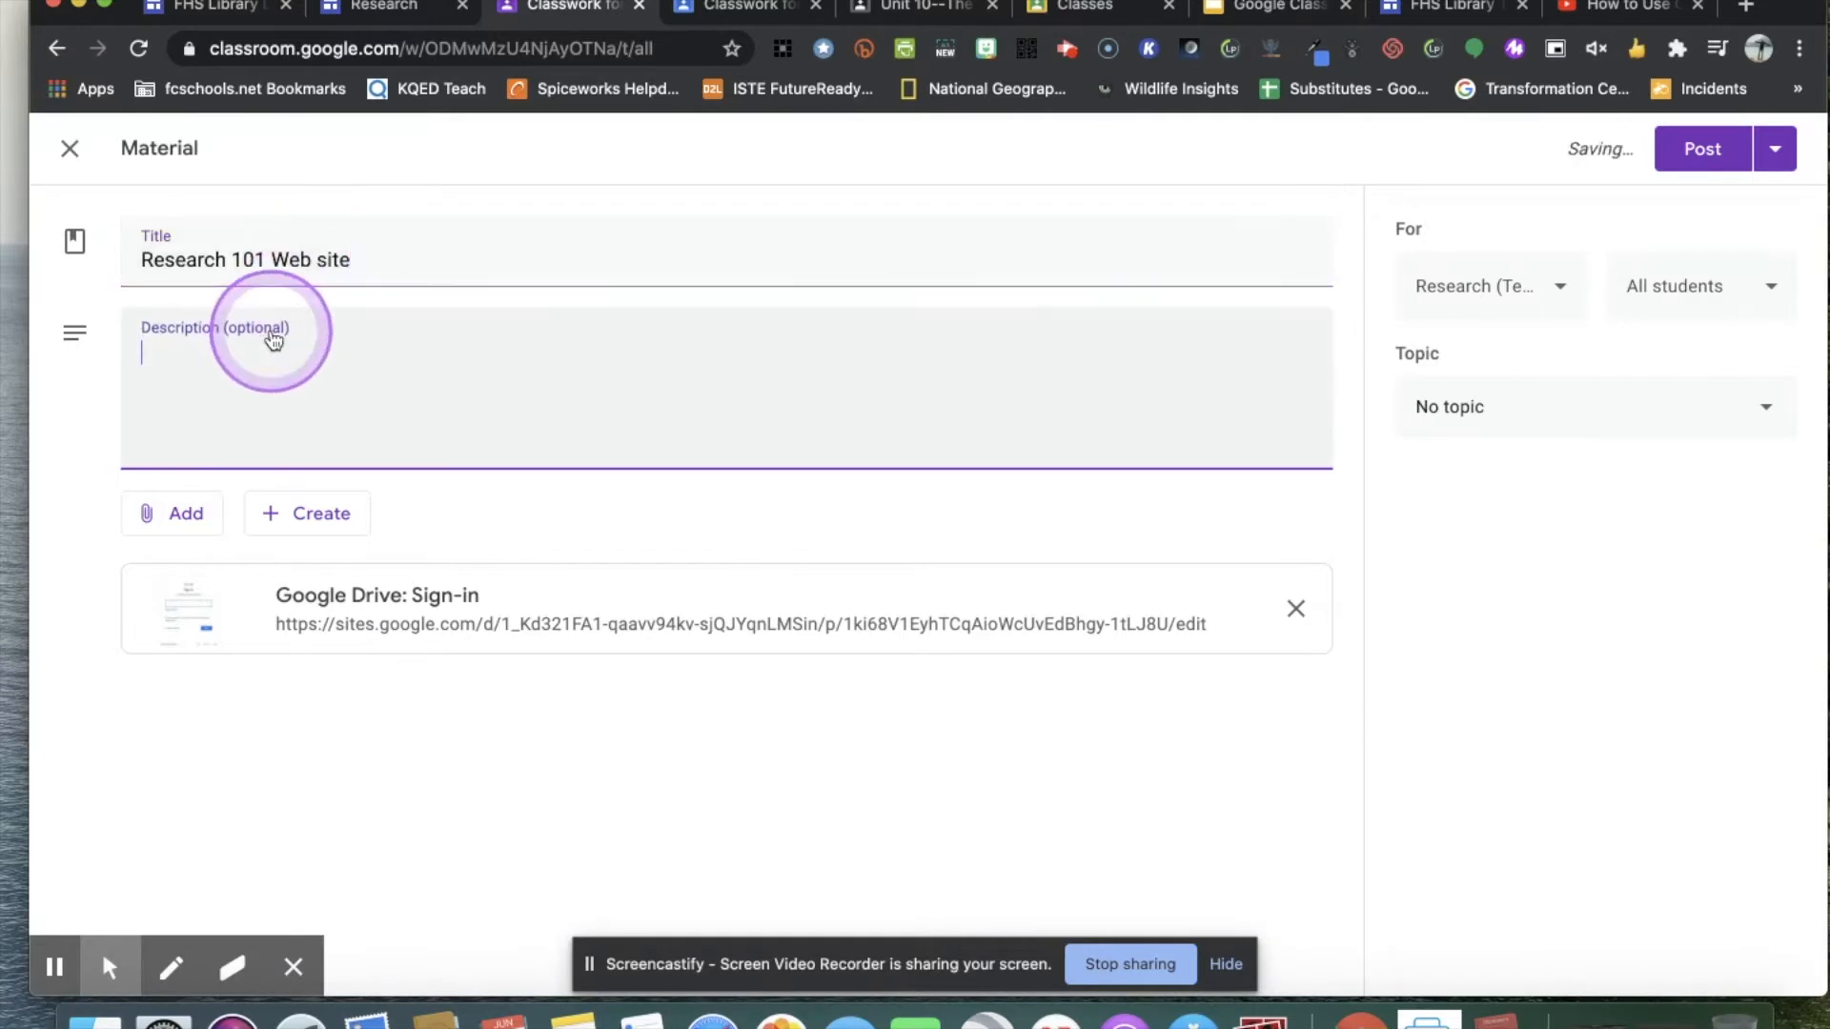
{"action": "type", "text": "Helpful resources and tips for high school students."}
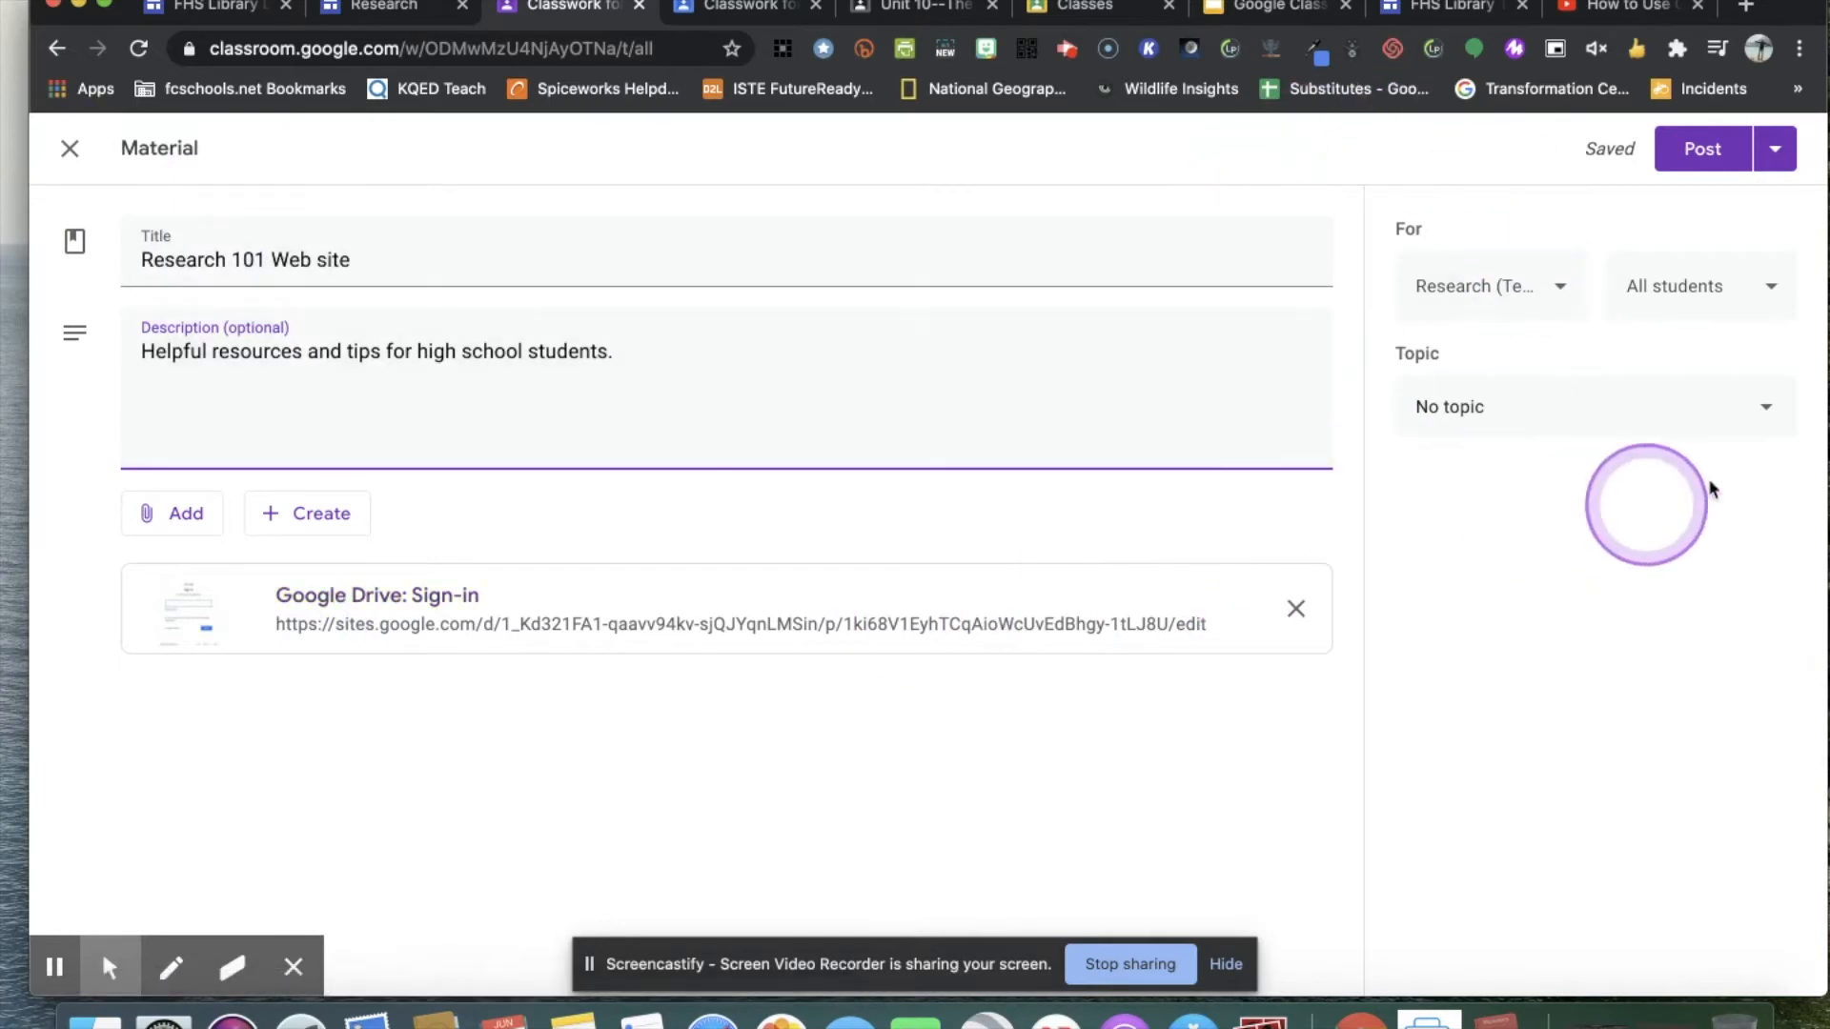
Add the Digital Literacy template, Google PD, Copy of Research and Battle of the Books 2019 - 2020 classes as recipients of the material.
{"action": "left_click", "coordinate": [1556, 288]}
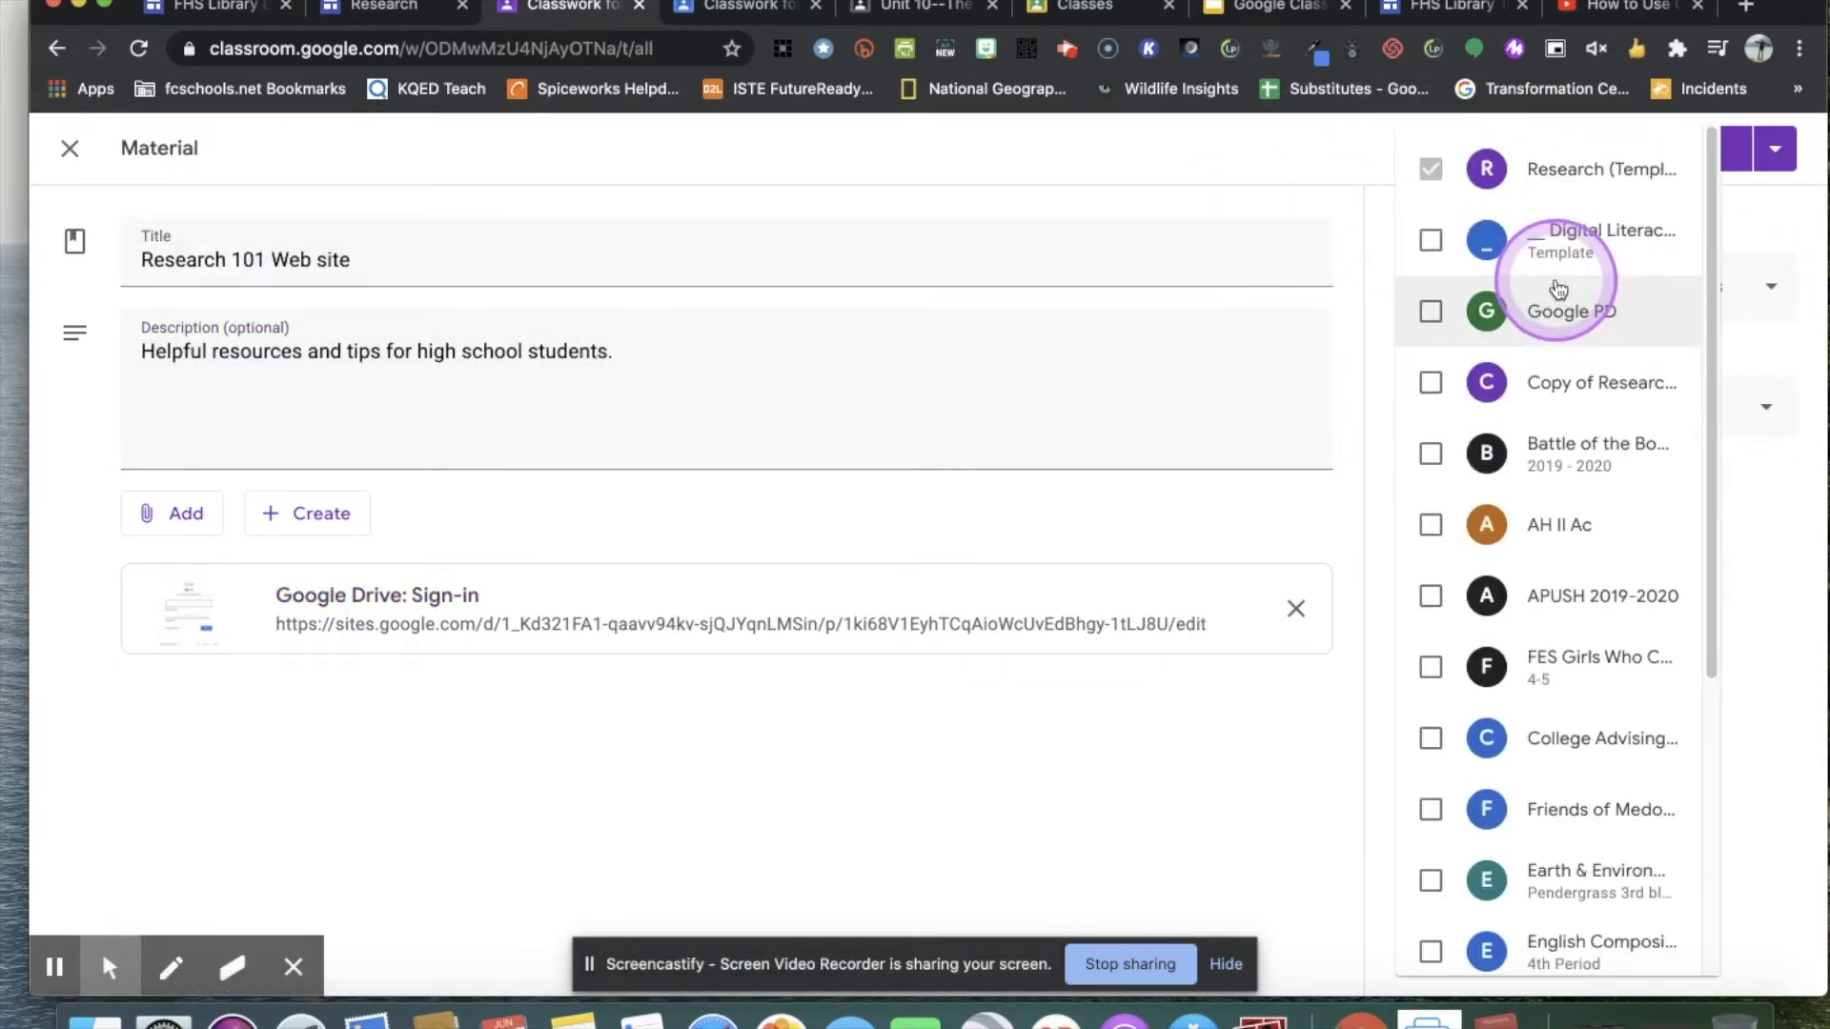
{"action": "scroll", "coordinate": [1646, 529], "scroll_direction": "down", "scroll_amount": 5}
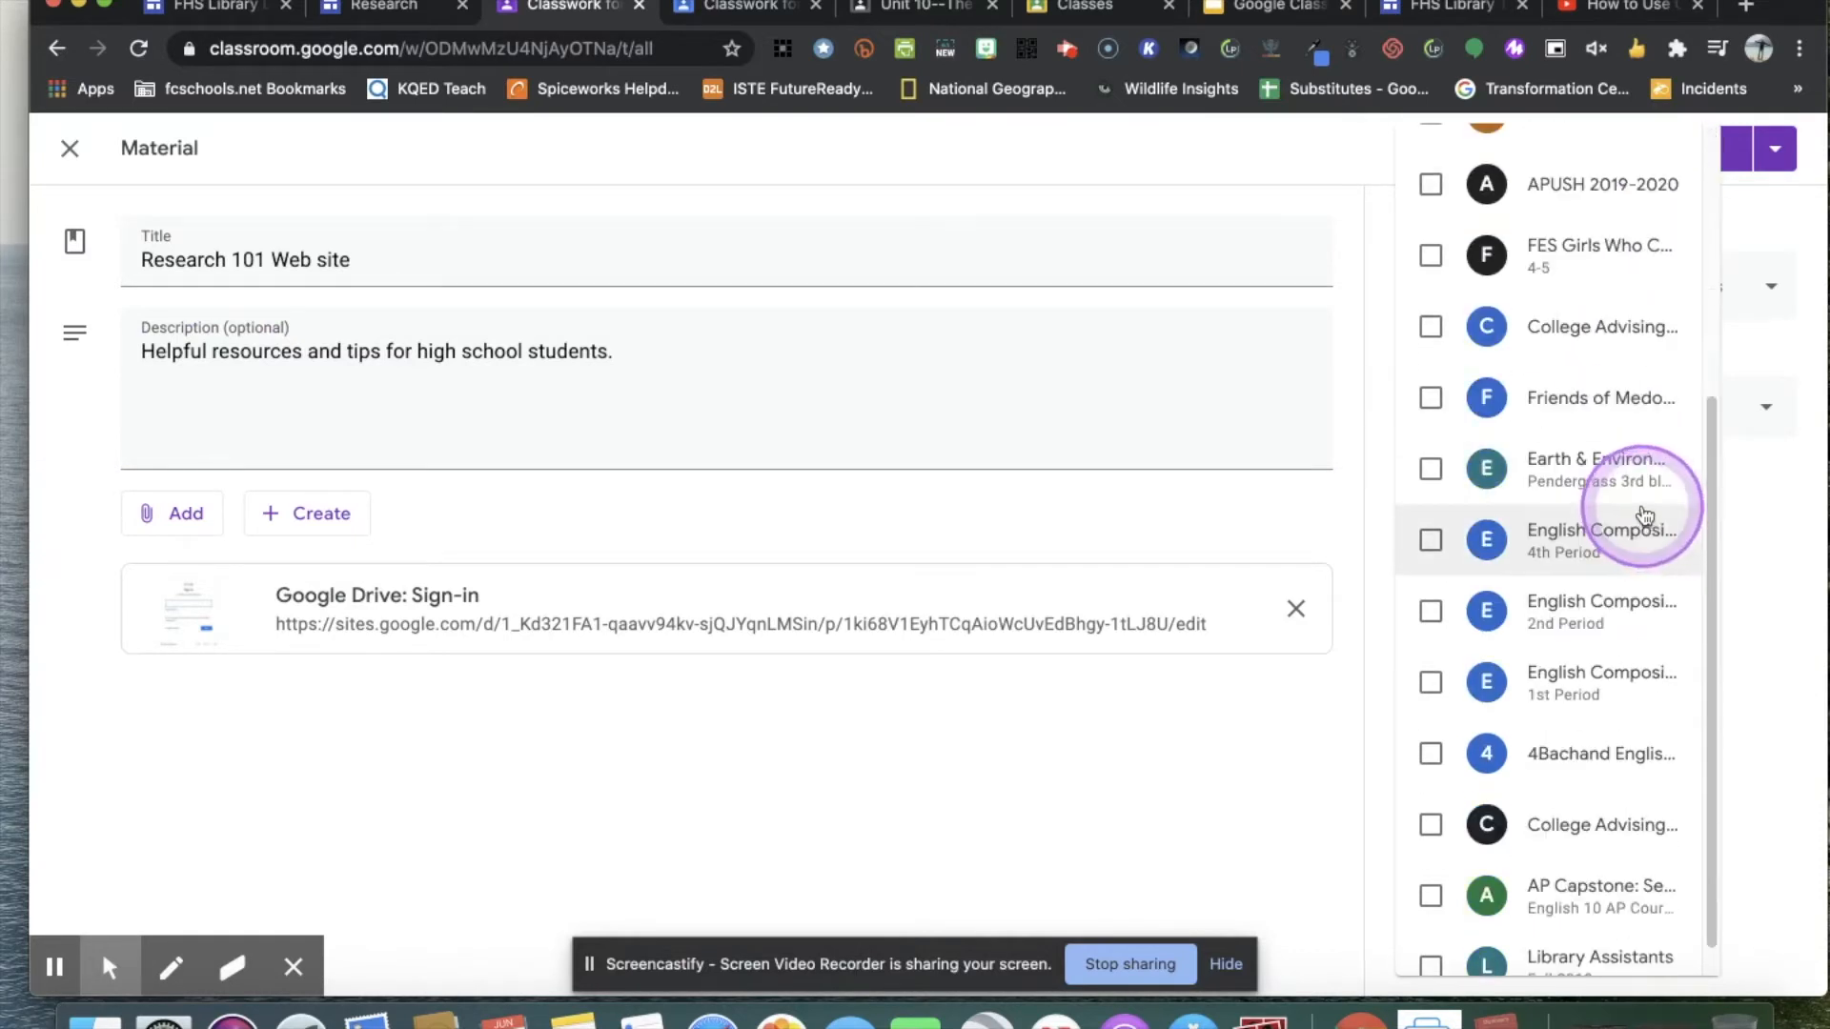
{"action": "scroll", "coordinate": [1506, 420], "scroll_direction": "up", "scroll_amount": 5}
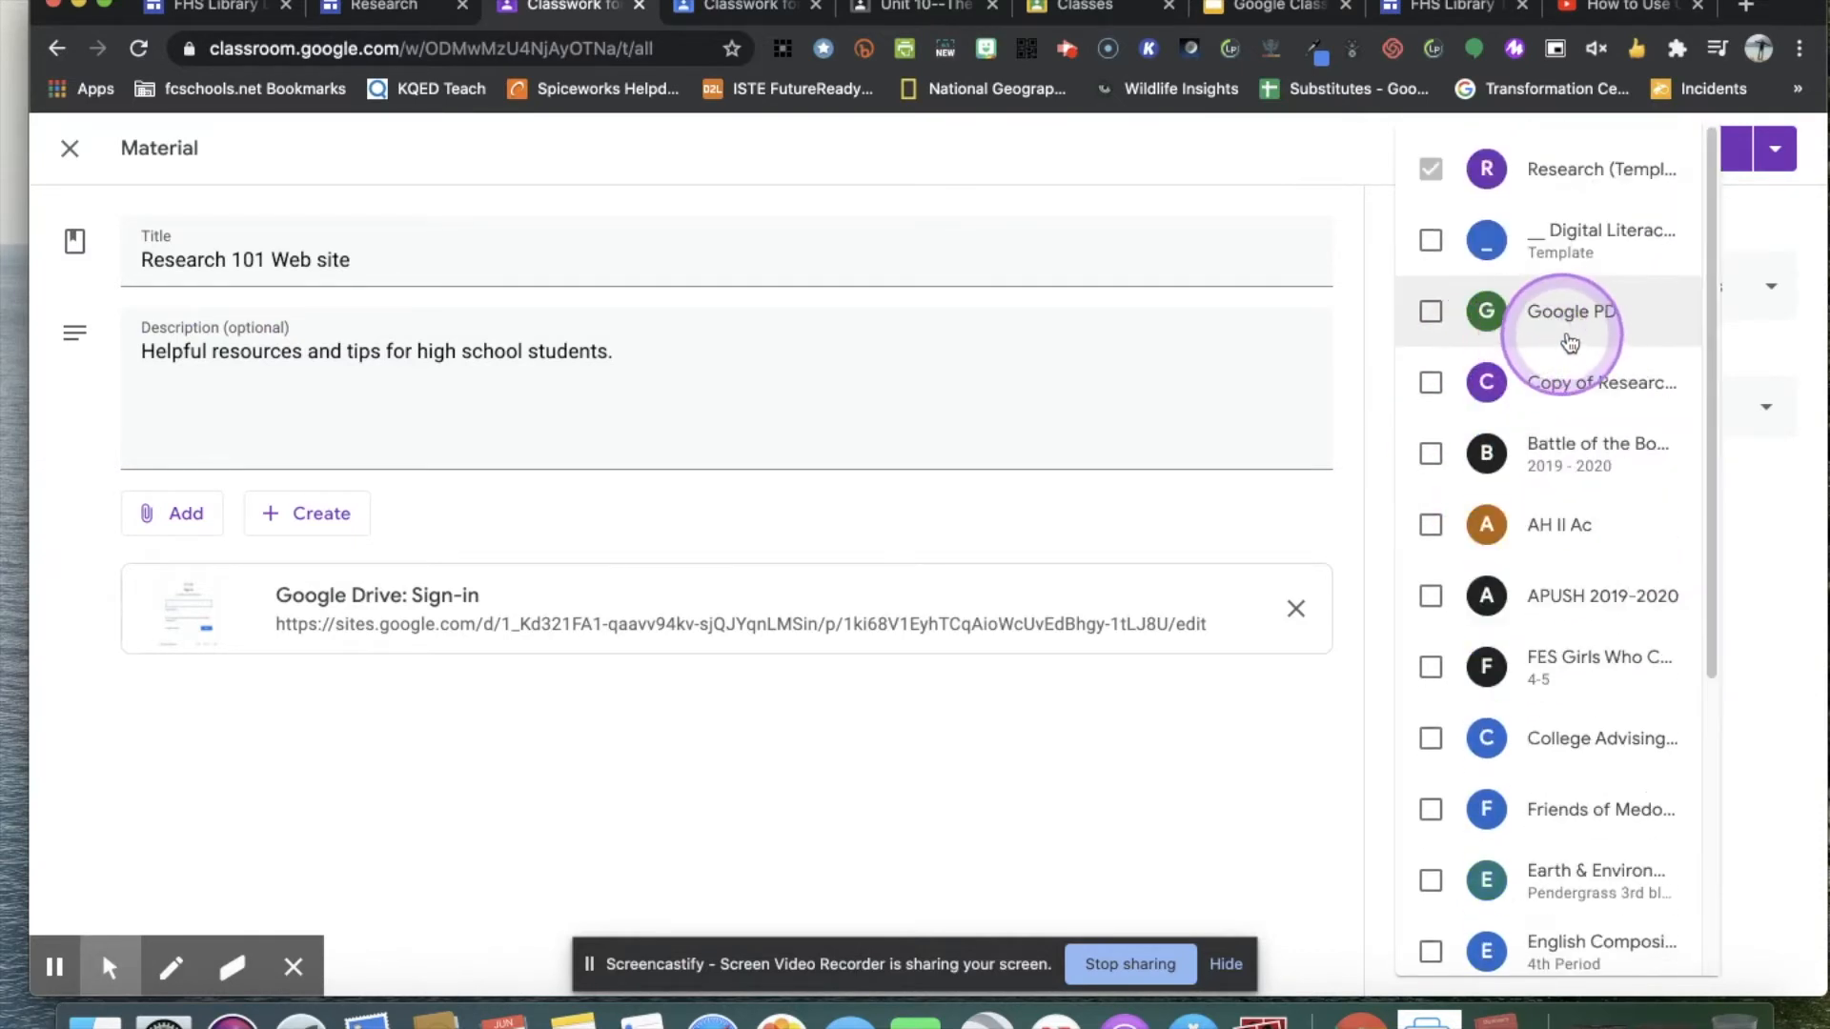
{"action": "left_click", "coordinate": [1429, 240]}
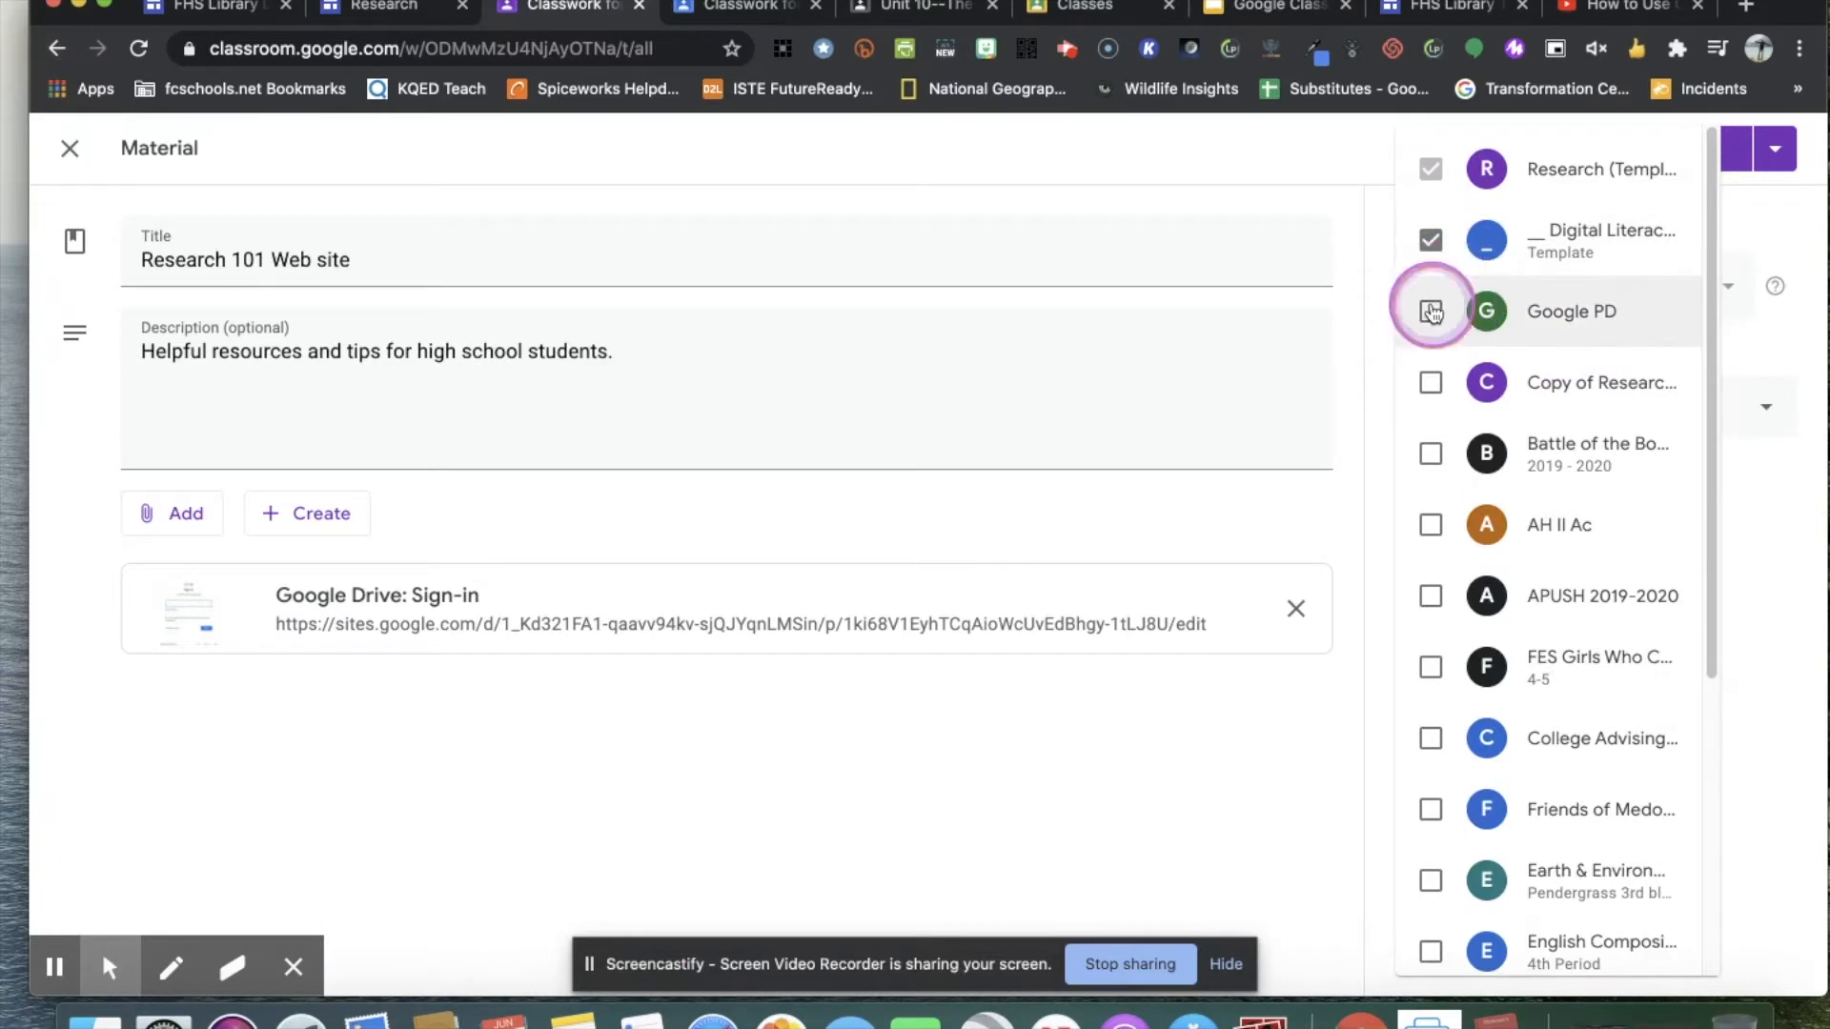
{"action": "left_click", "coordinate": [1428, 310]}
{"action": "left_click", "coordinate": [1427, 385]}
{"action": "left_click", "coordinate": [1430, 455]}
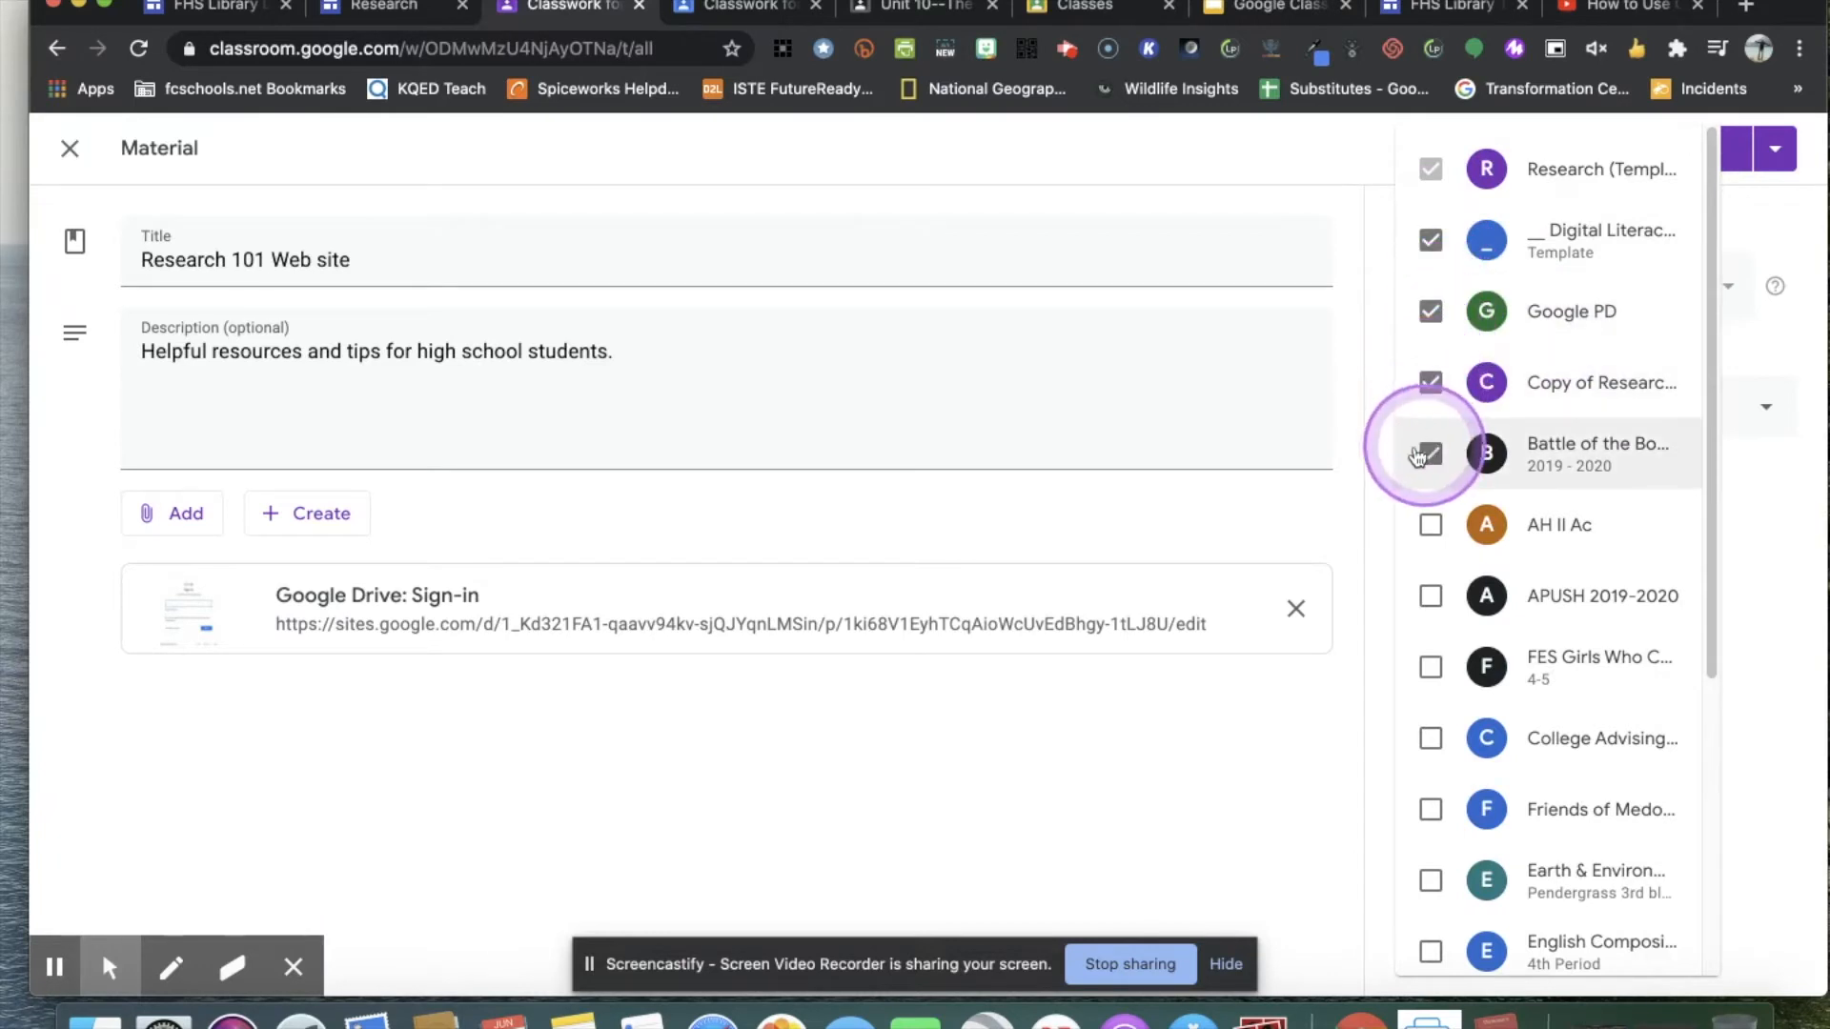
Remove the four additional classes from the material's recipients, leaving only the Research (Template) class.
{"action": "left_click", "coordinate": [1430, 239]}
{"action": "left_click", "coordinate": [1430, 311]}
{"action": "left_click", "coordinate": [1430, 382]}
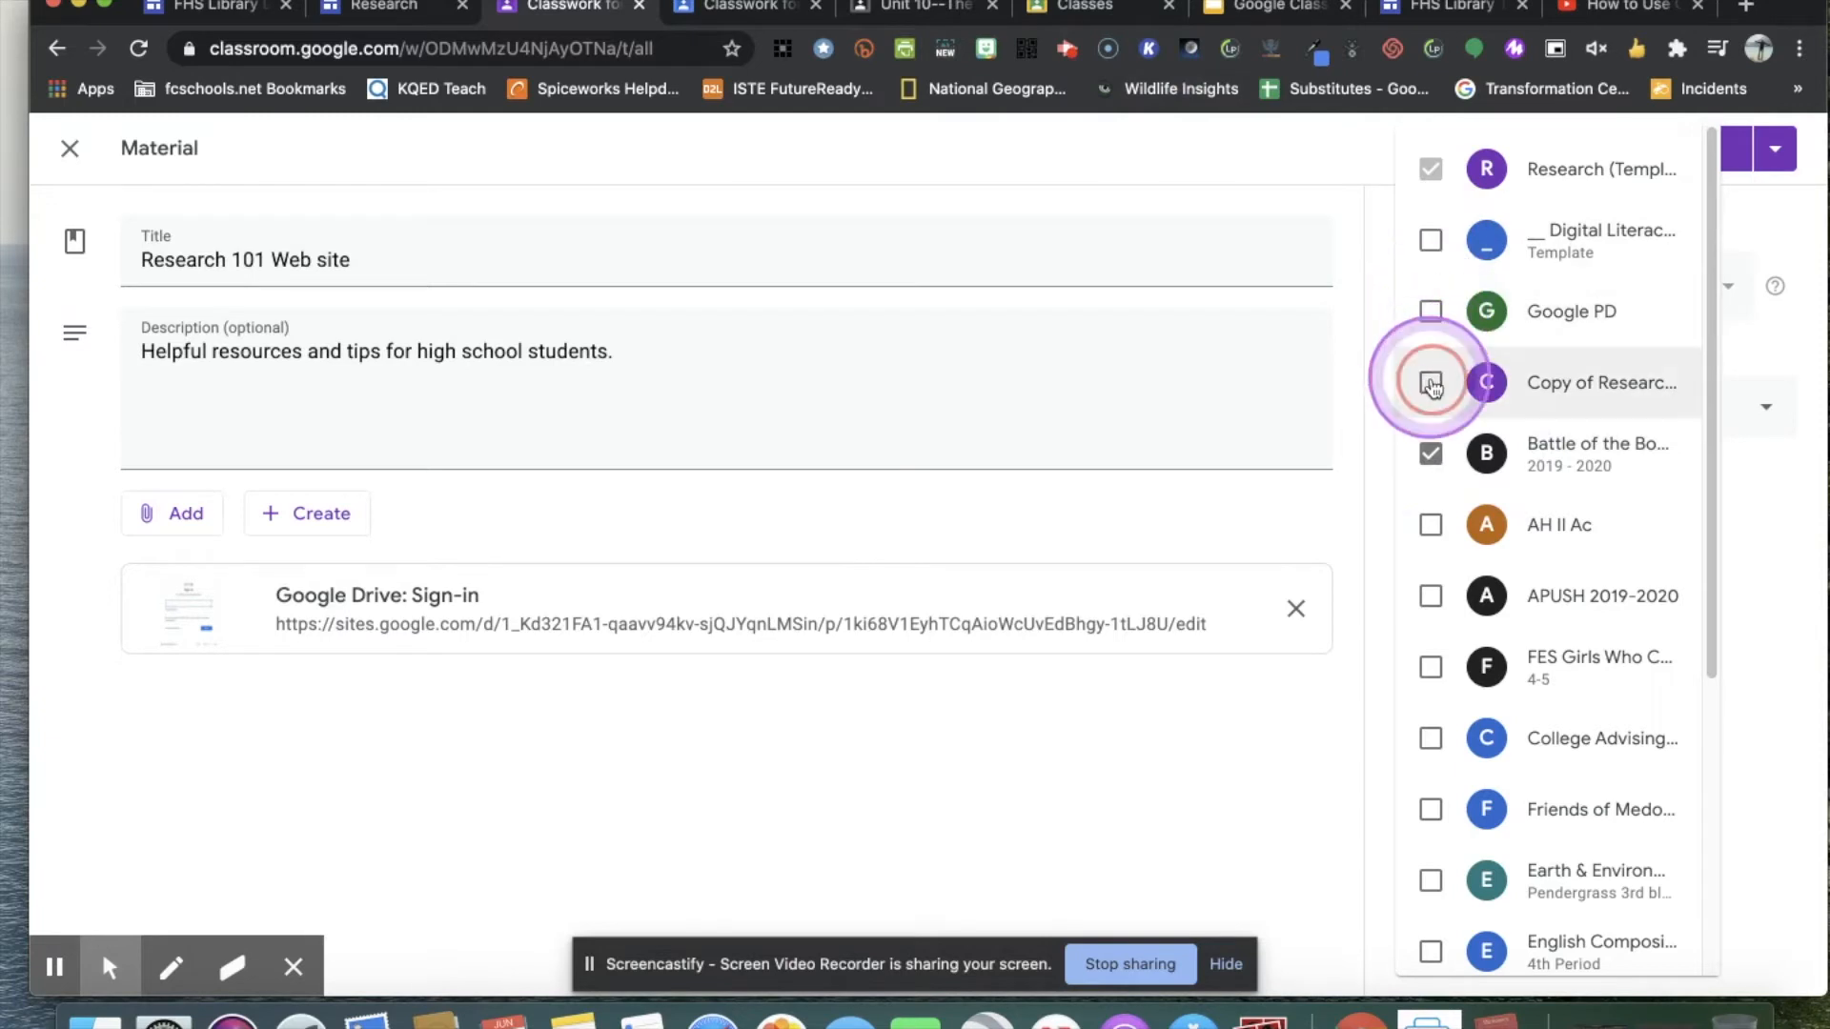
{"action": "left_click", "coordinate": [1430, 454]}
{"action": "left_click", "coordinate": [1546, 177]}
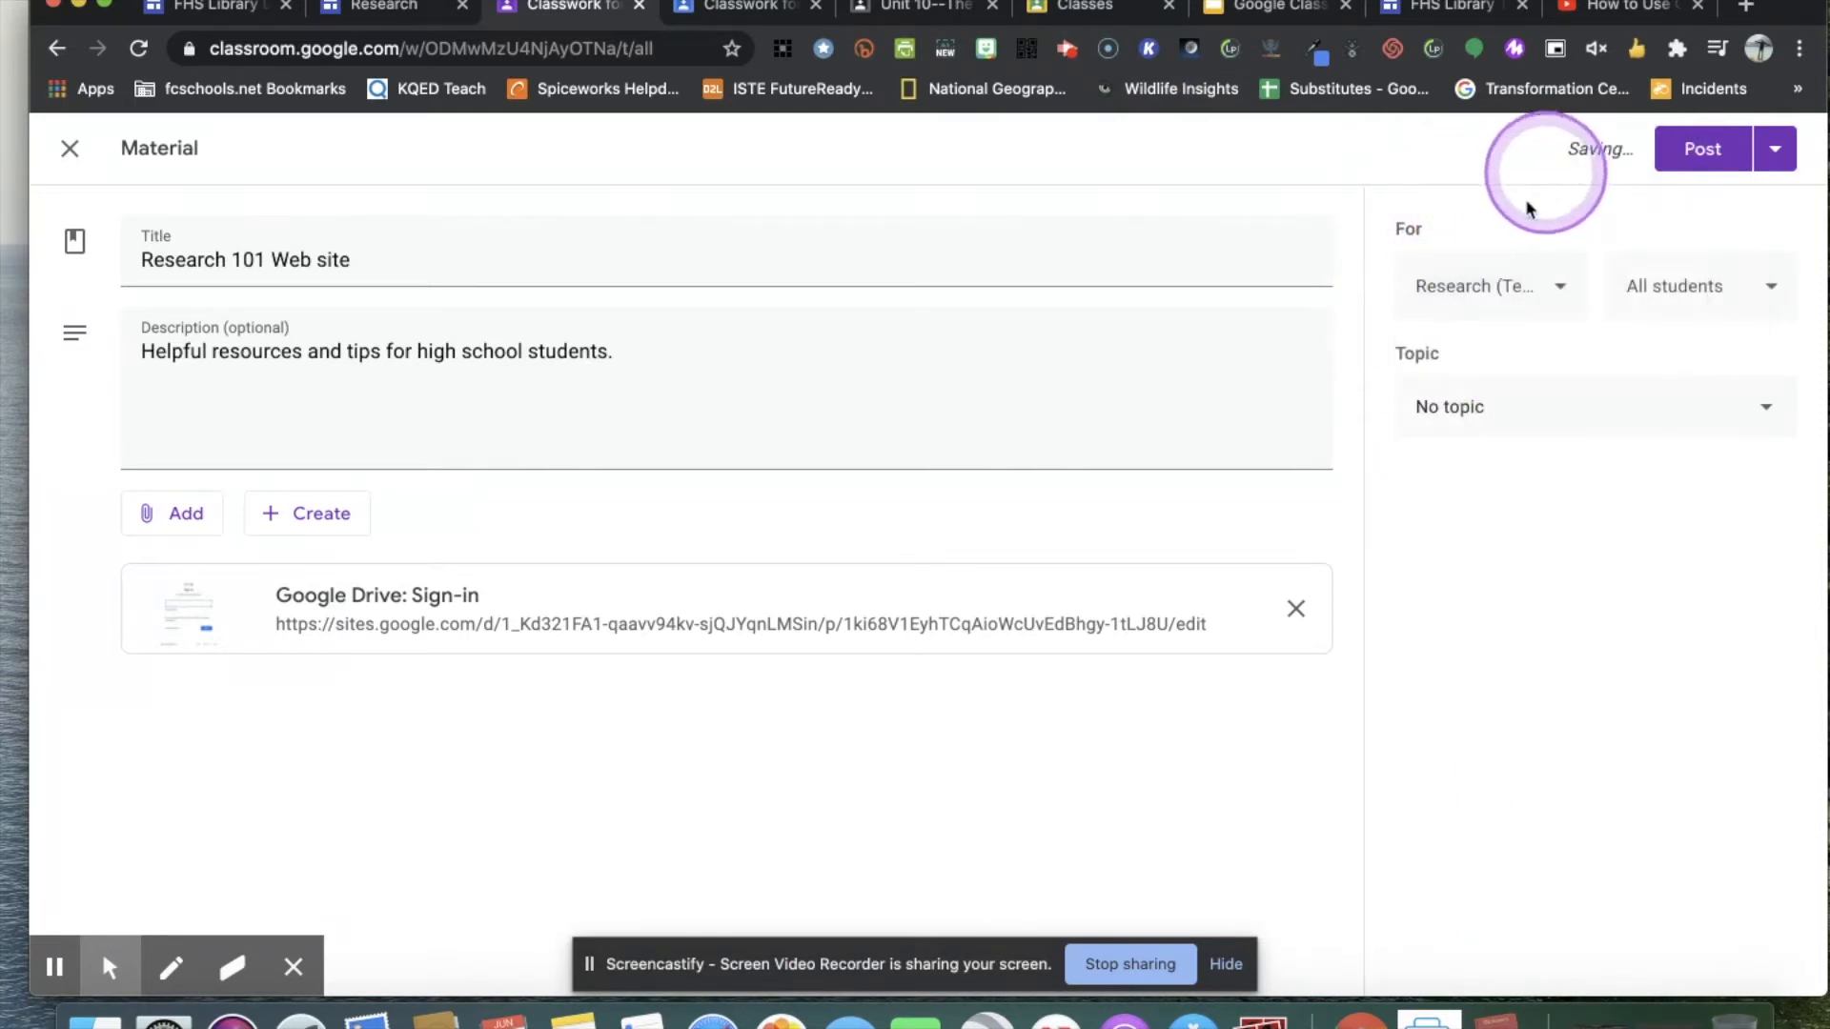
Examine the options for choosing which students receive the material, keeping All students selected.
{"action": "left_click", "coordinate": [1770, 302]}
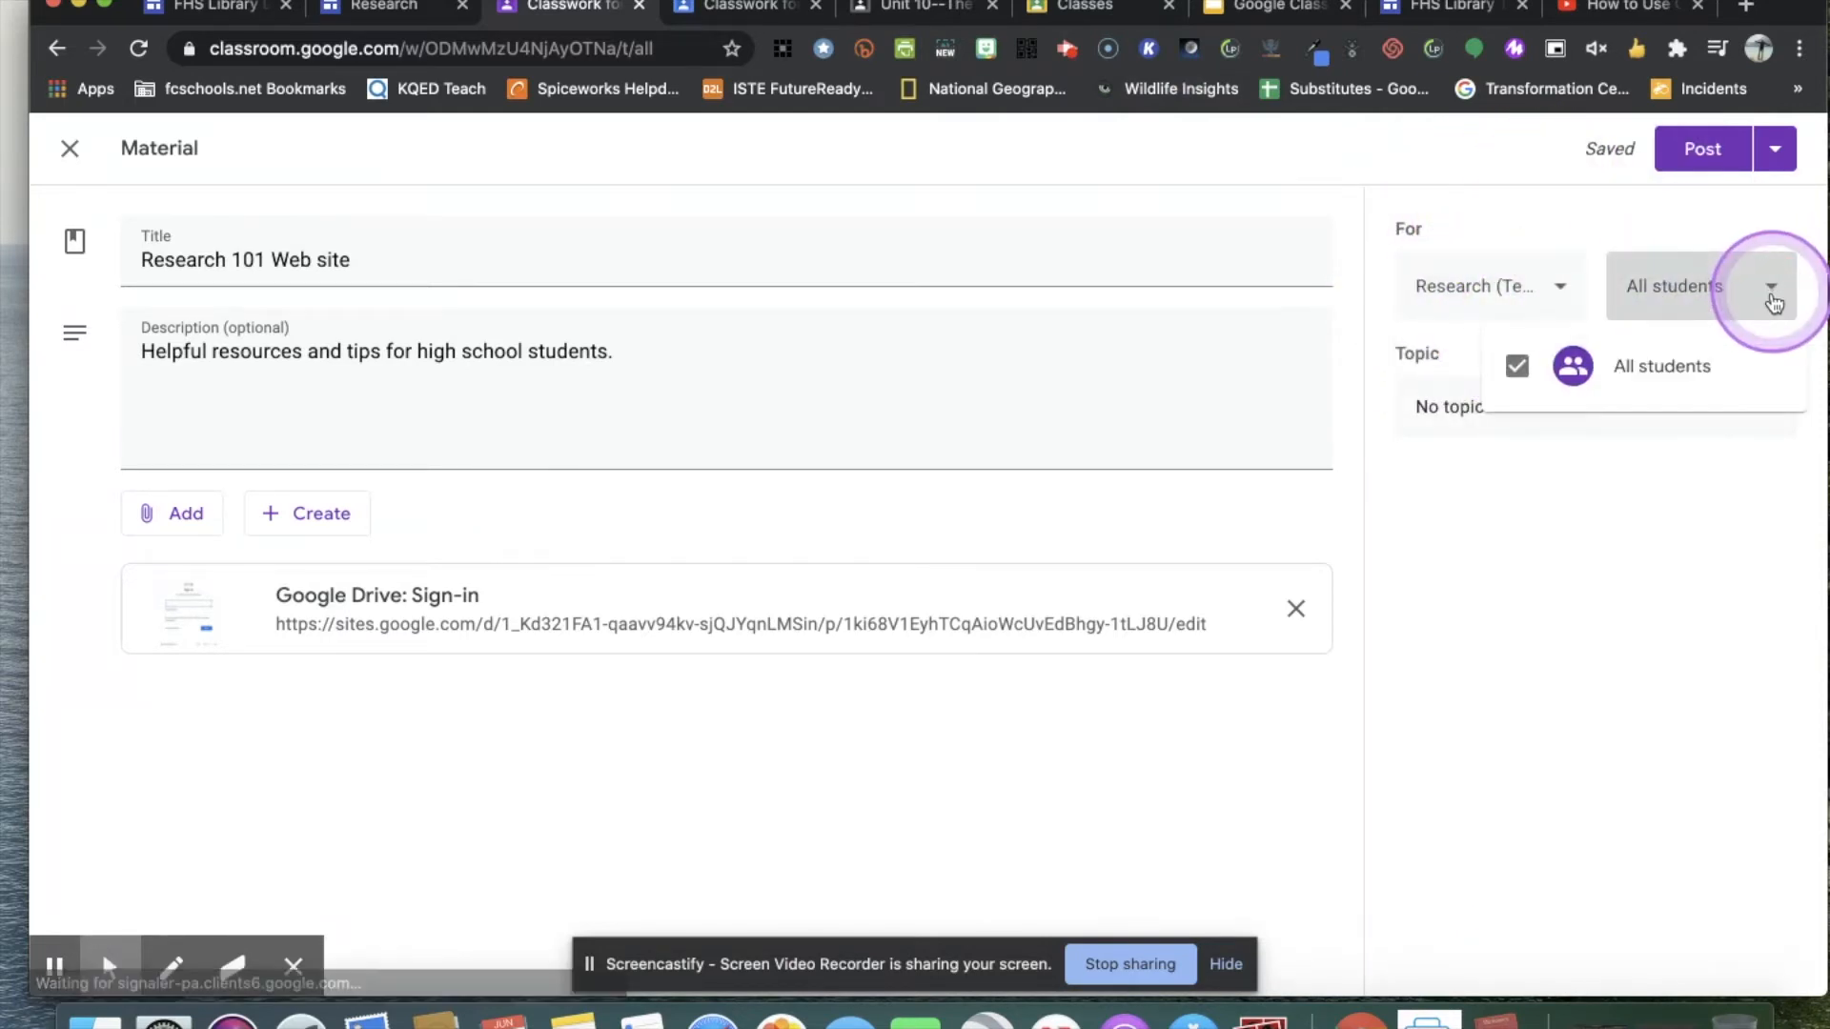
{"action": "left_click", "coordinate": [1666, 361]}
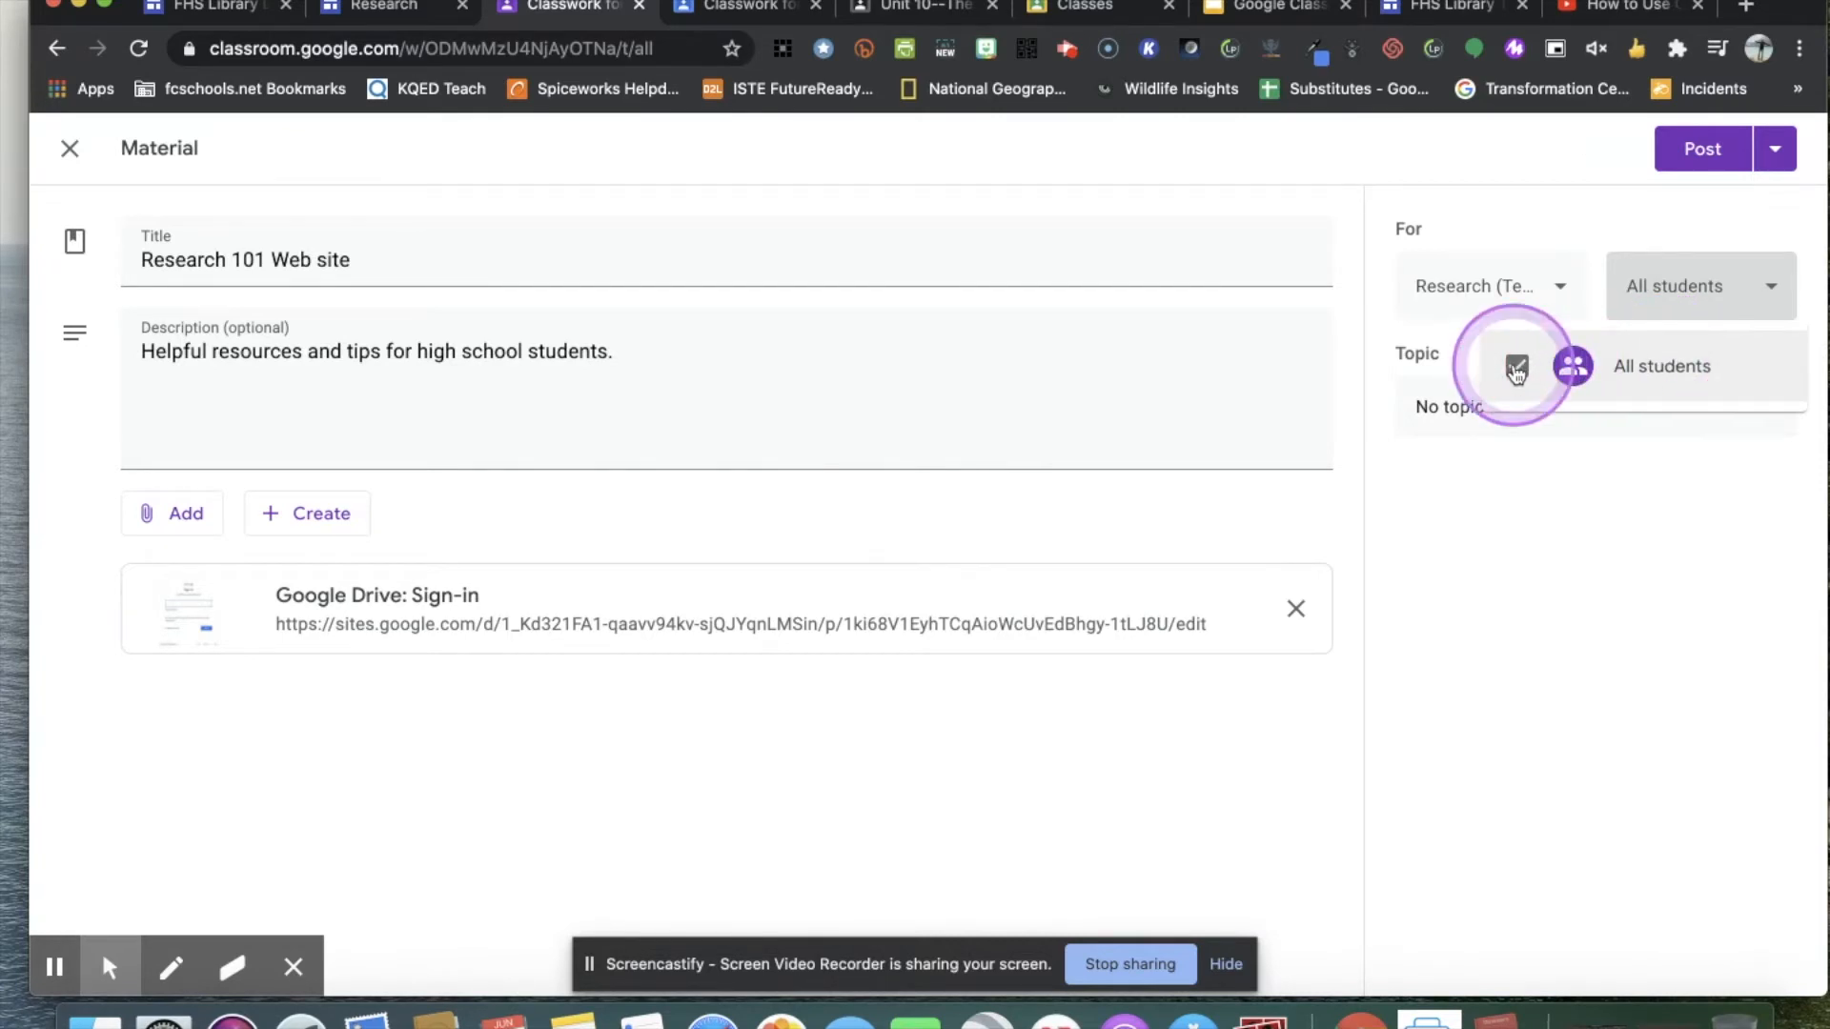
{"action": "left_click", "coordinate": [1777, 299]}
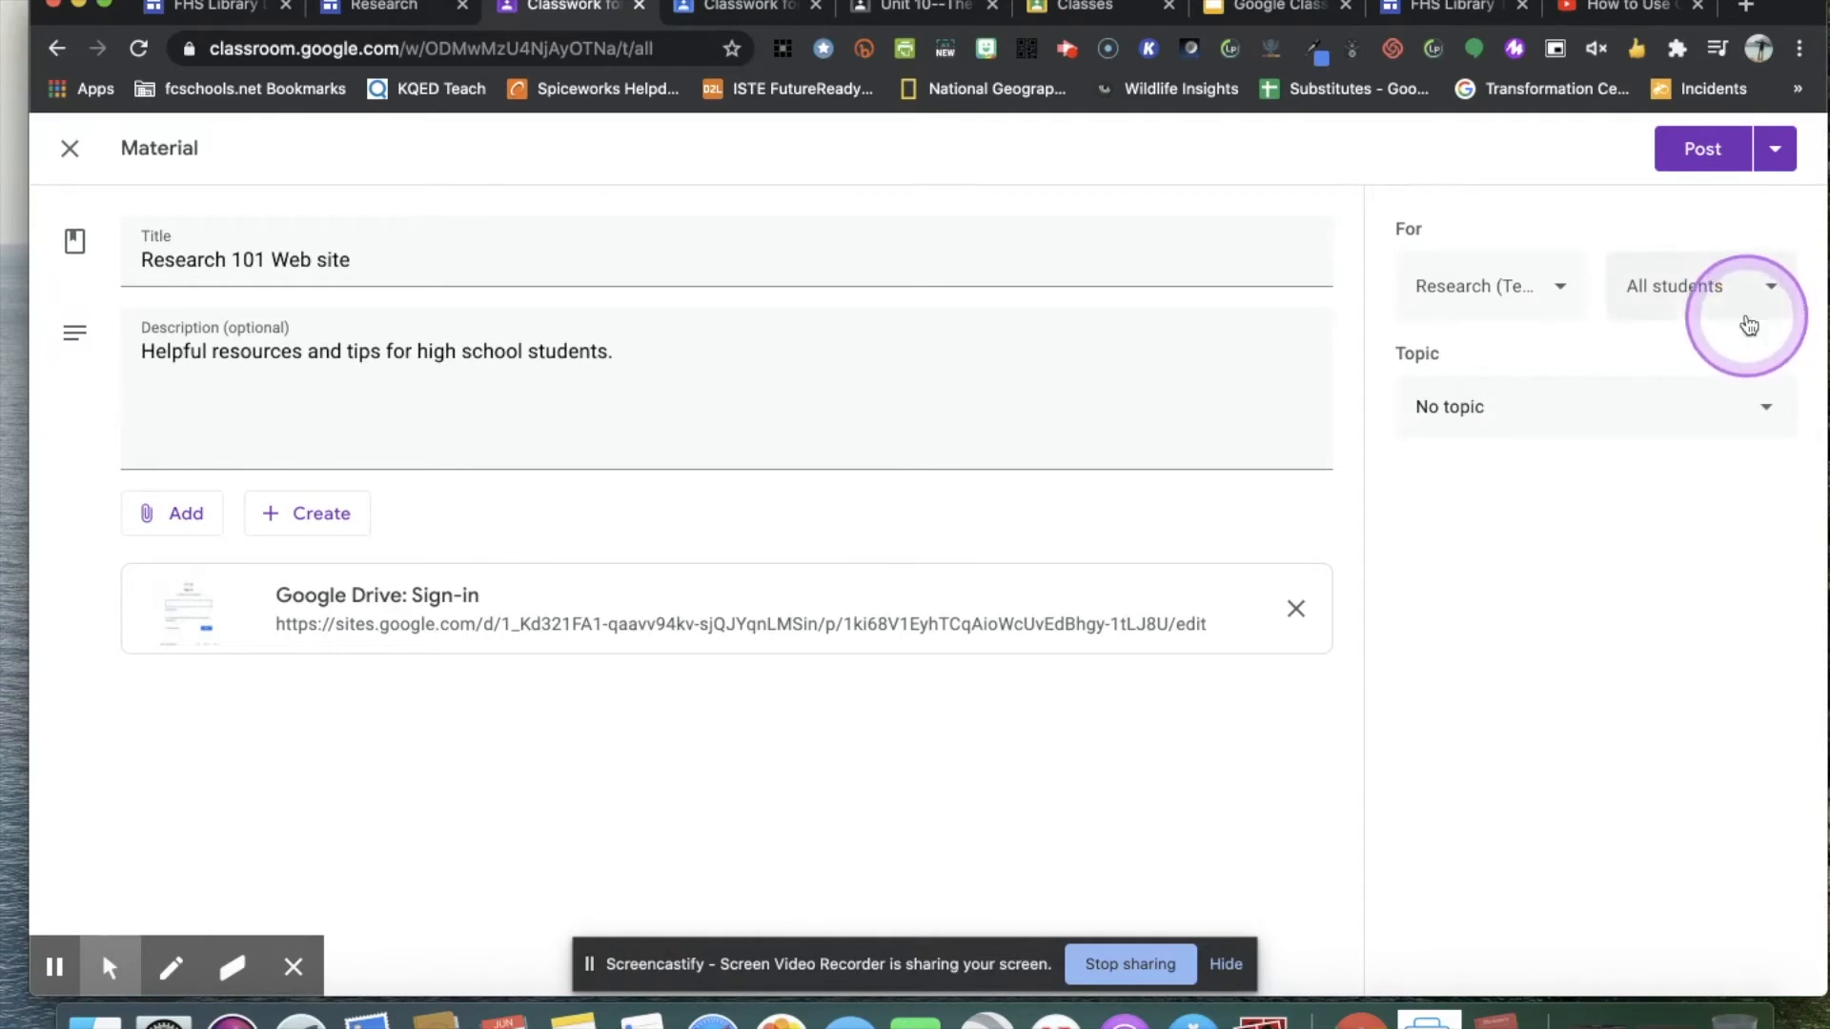
{"action": "left_click", "coordinate": [1764, 286]}
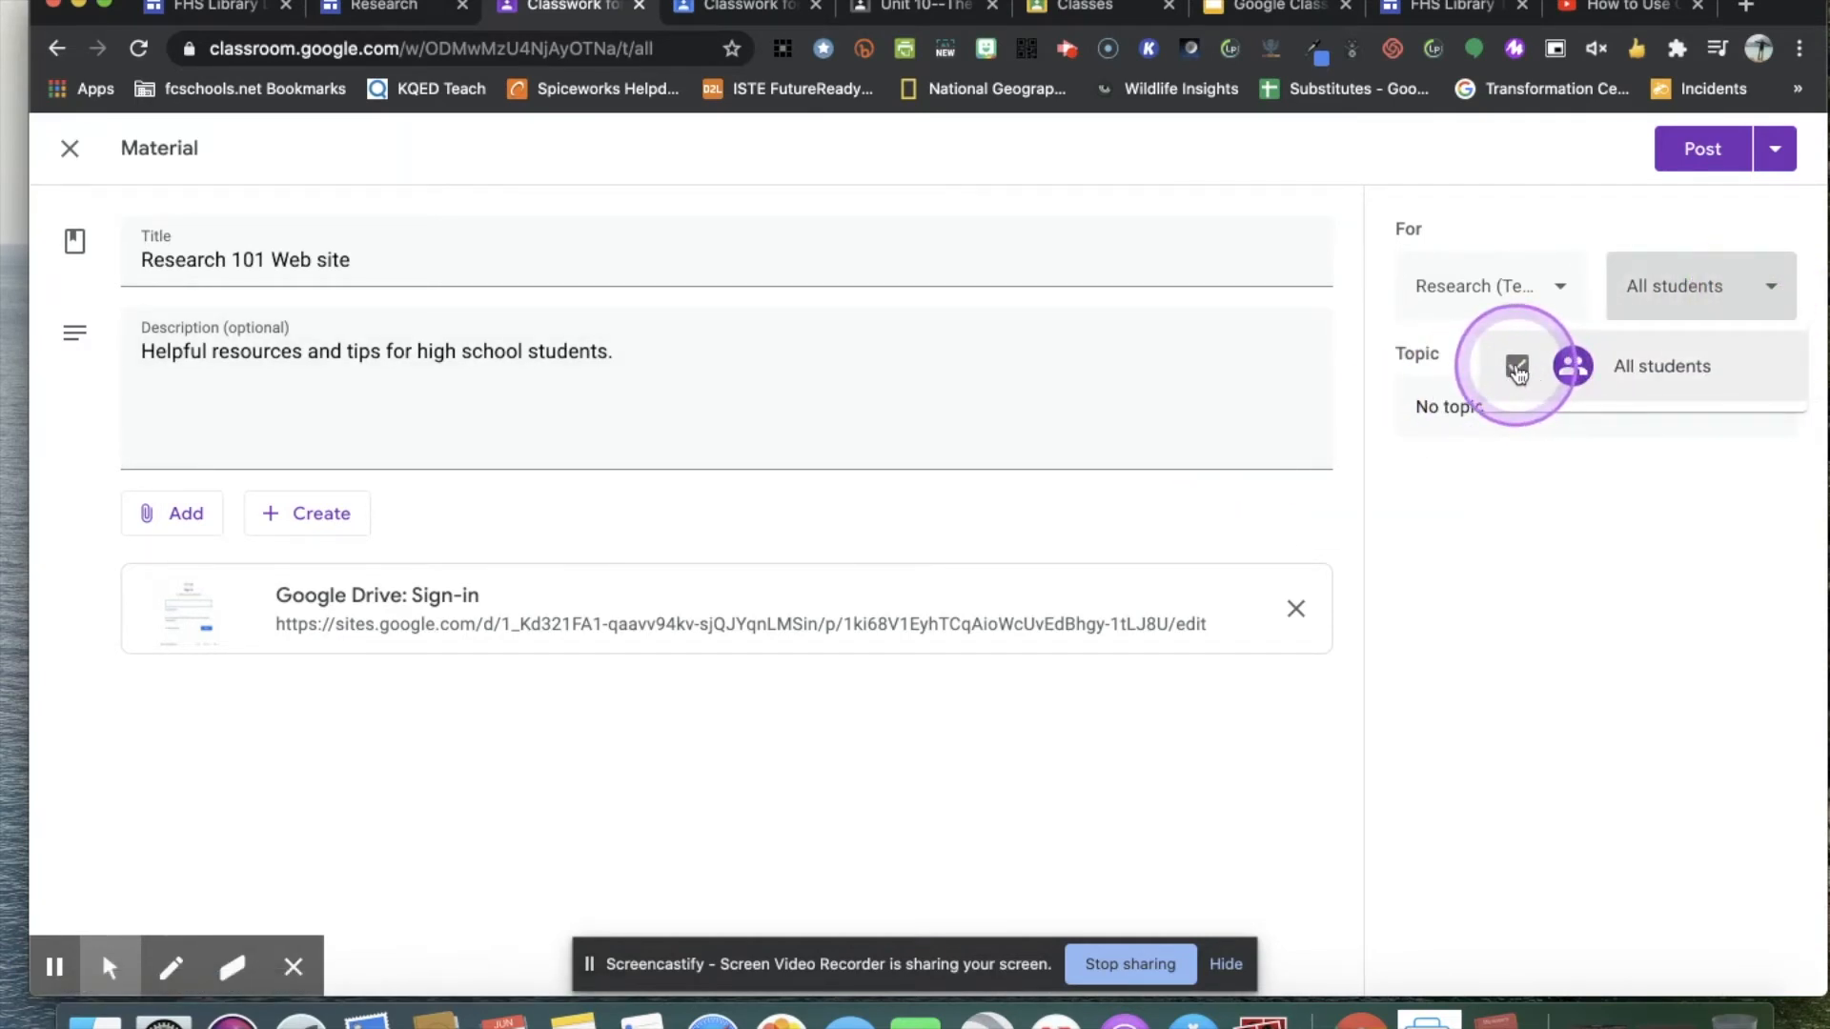
{"action": "left_click", "coordinate": [1767, 288]}
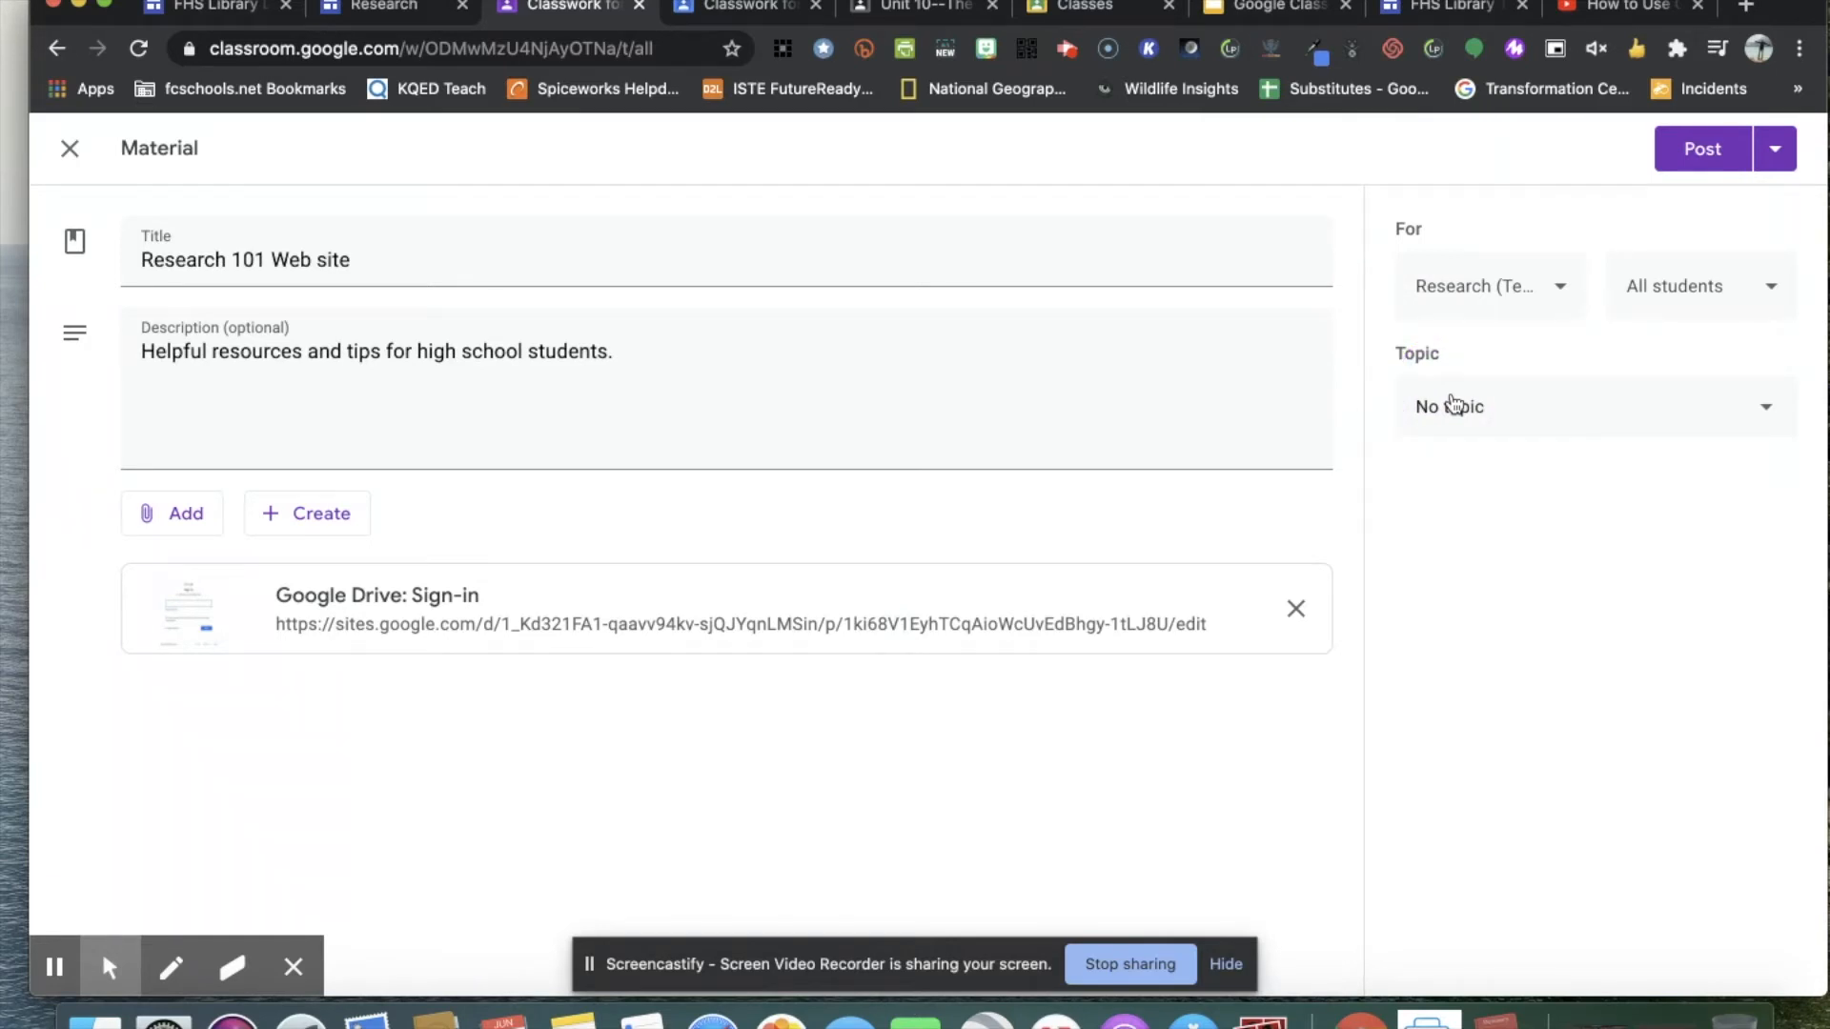
Assign the material to the Links topic and post it.
{"action": "left_click", "coordinate": [1768, 413]}
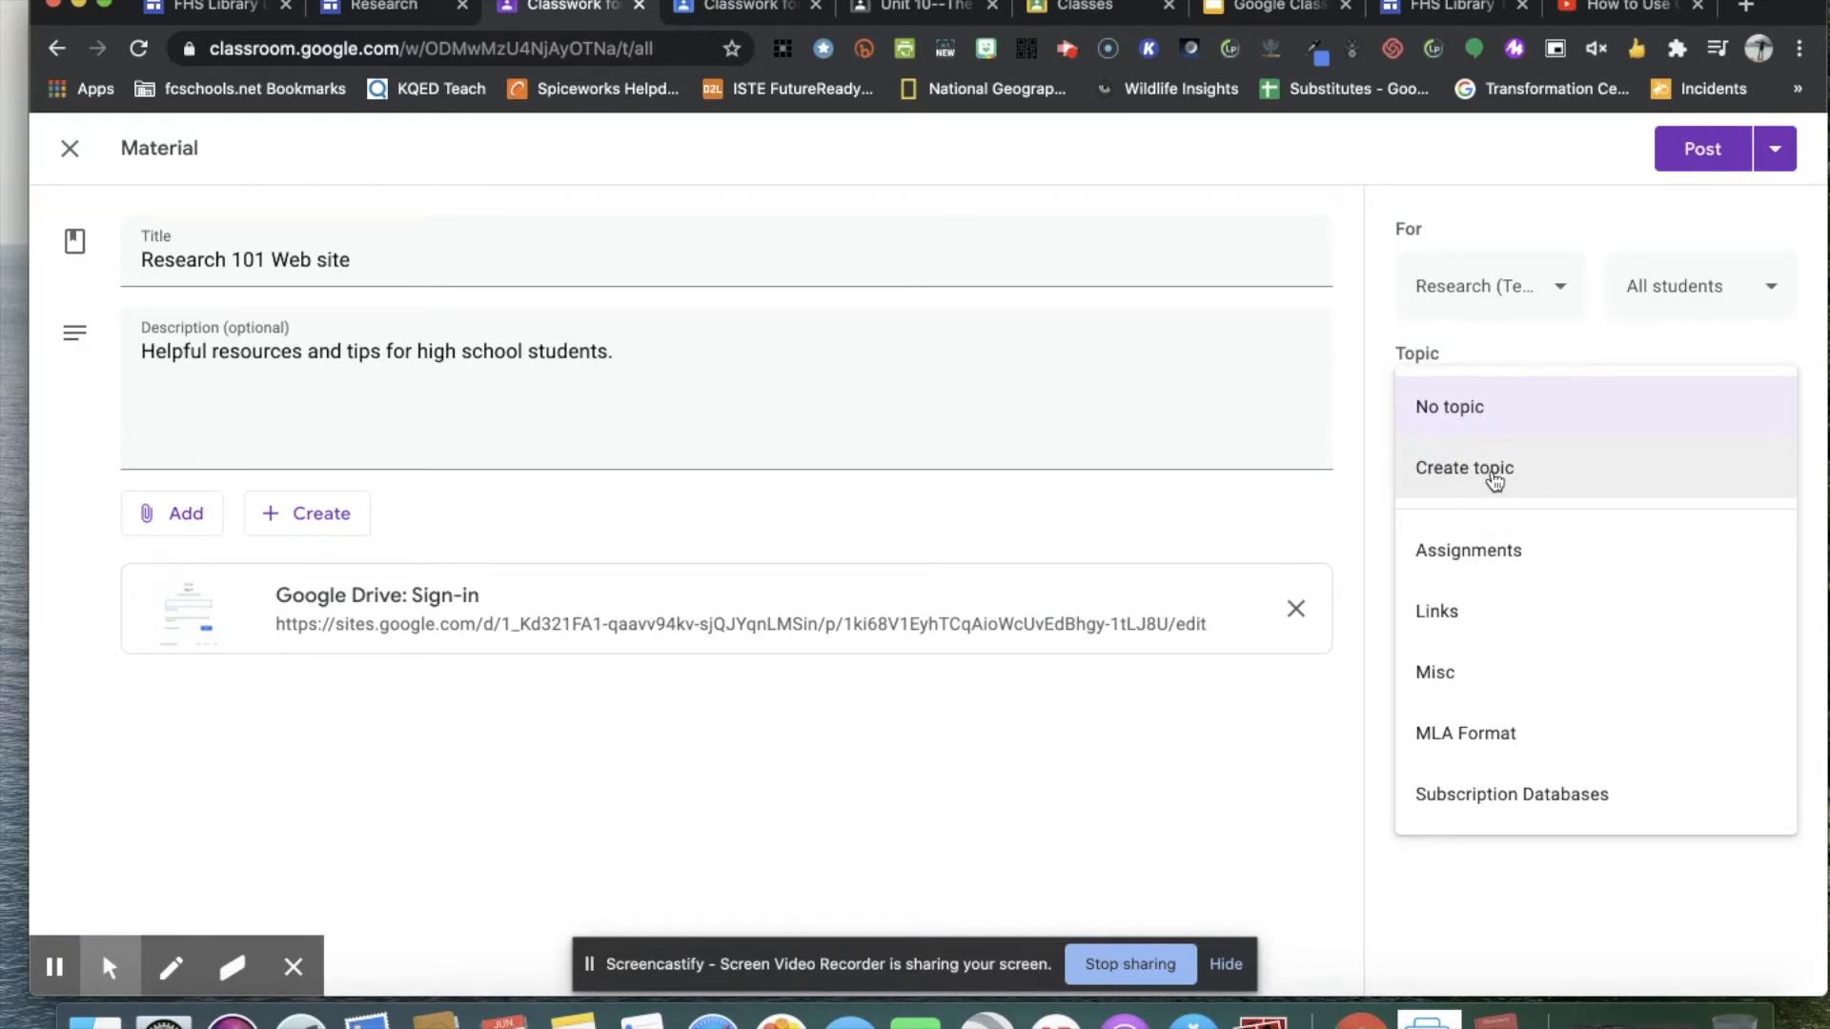
{"action": "left_click", "coordinate": [1442, 619]}
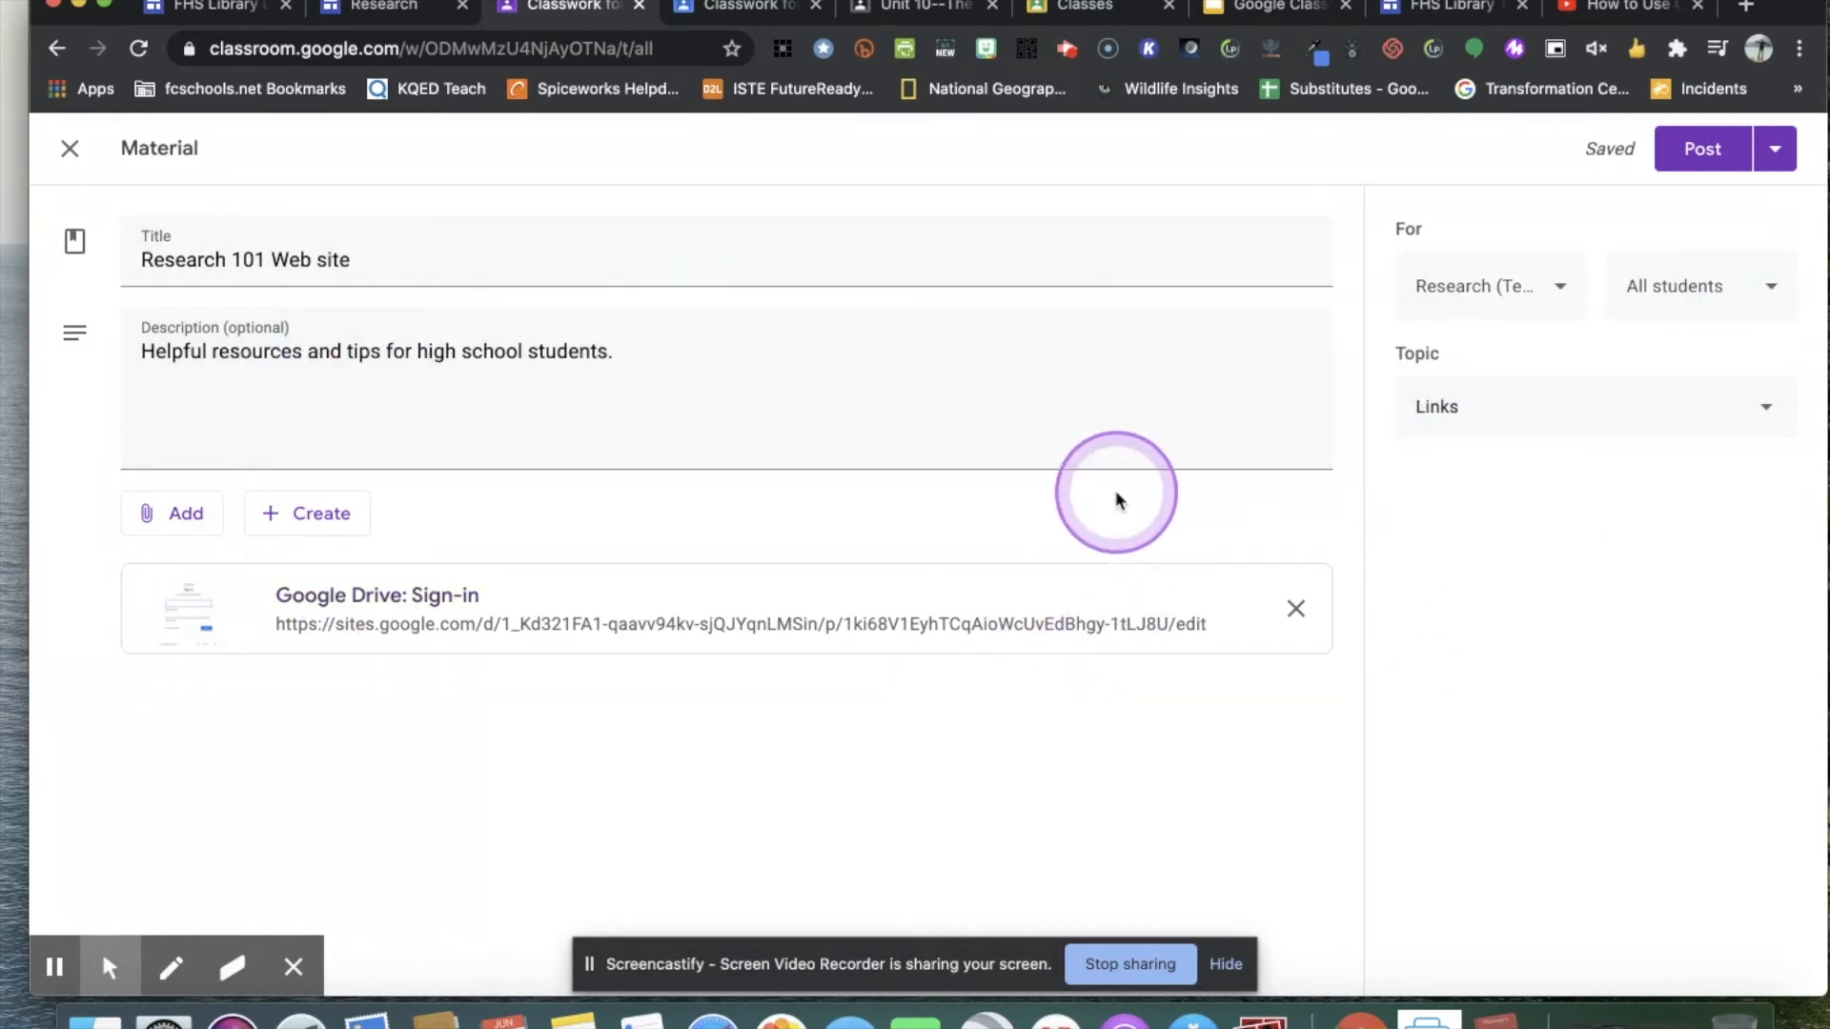
{"action": "left_click", "coordinate": [1718, 154]}
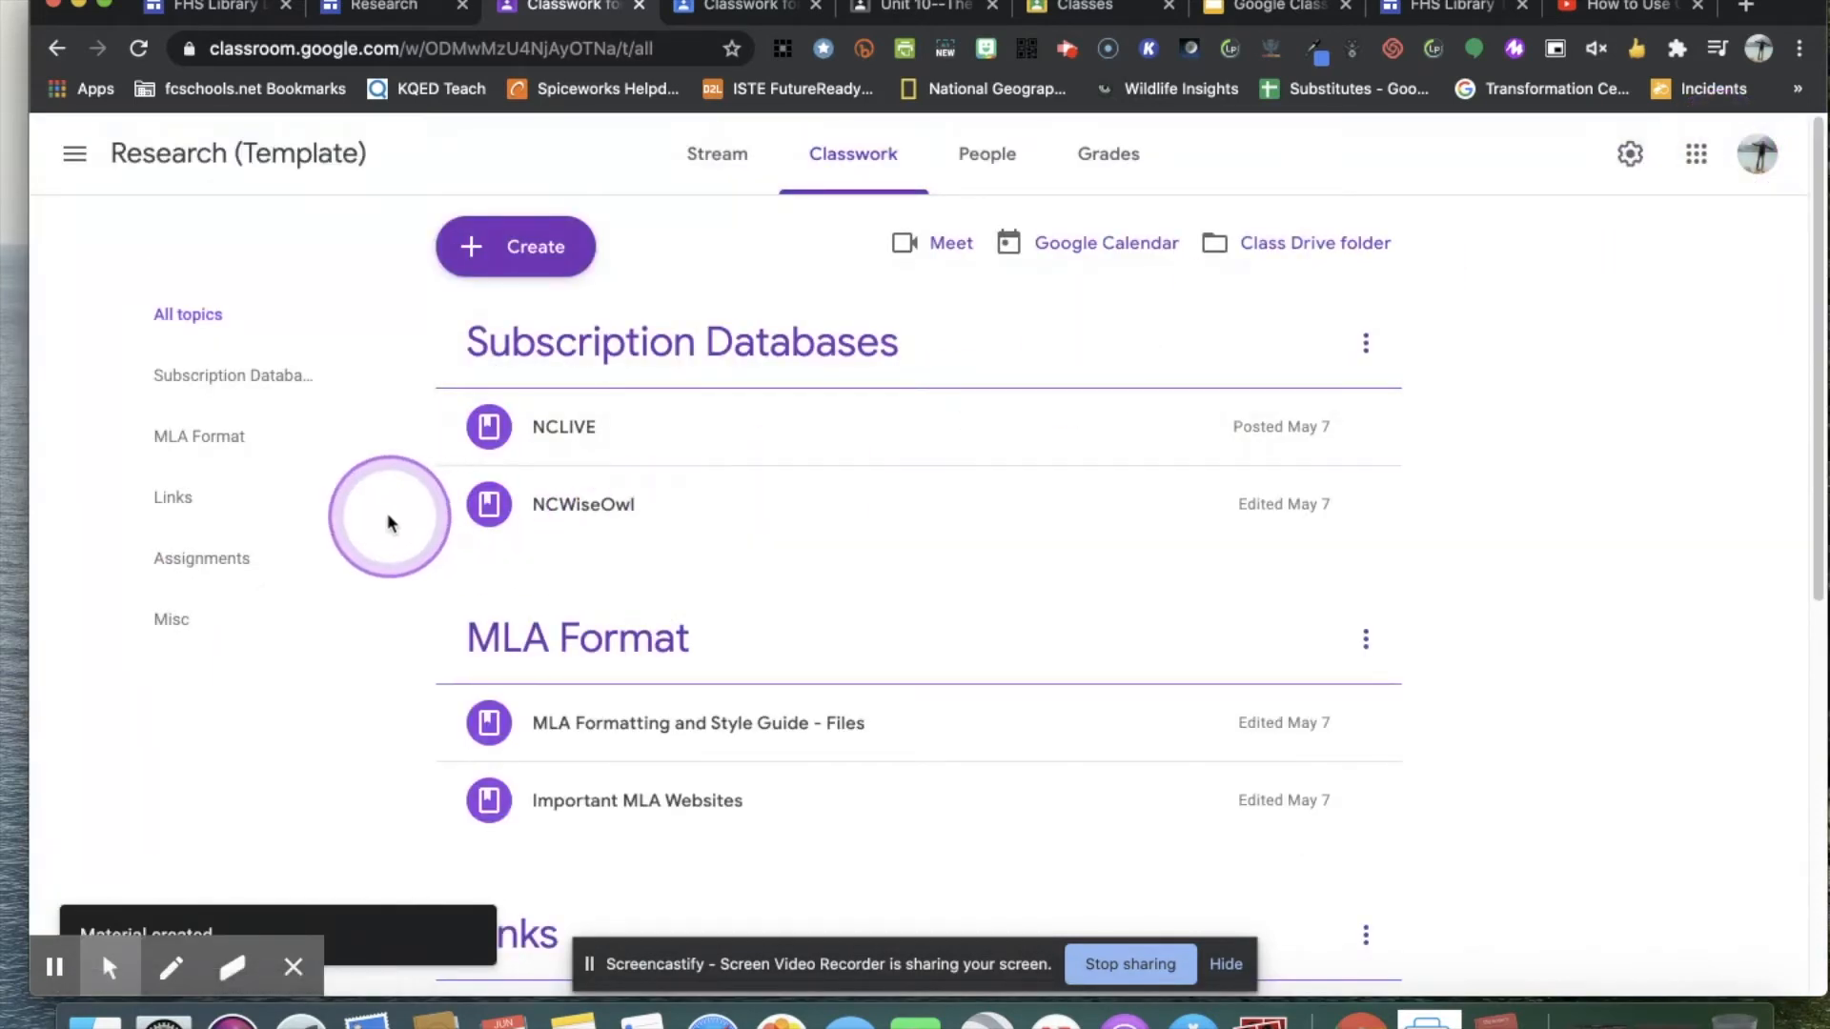
Move the Research 101 Web site material below Research Google Site under Links, and return it to the first place.
{"action": "scroll", "coordinate": [1123, 569], "scroll_direction": "down", "scroll_amount": 3}
{"action": "scroll", "coordinate": [1123, 569], "scroll_direction": "down", "scroll_amount": 5}
{"action": "scroll", "coordinate": [1122, 569], "scroll_direction": "down", "scroll_amount": 1}
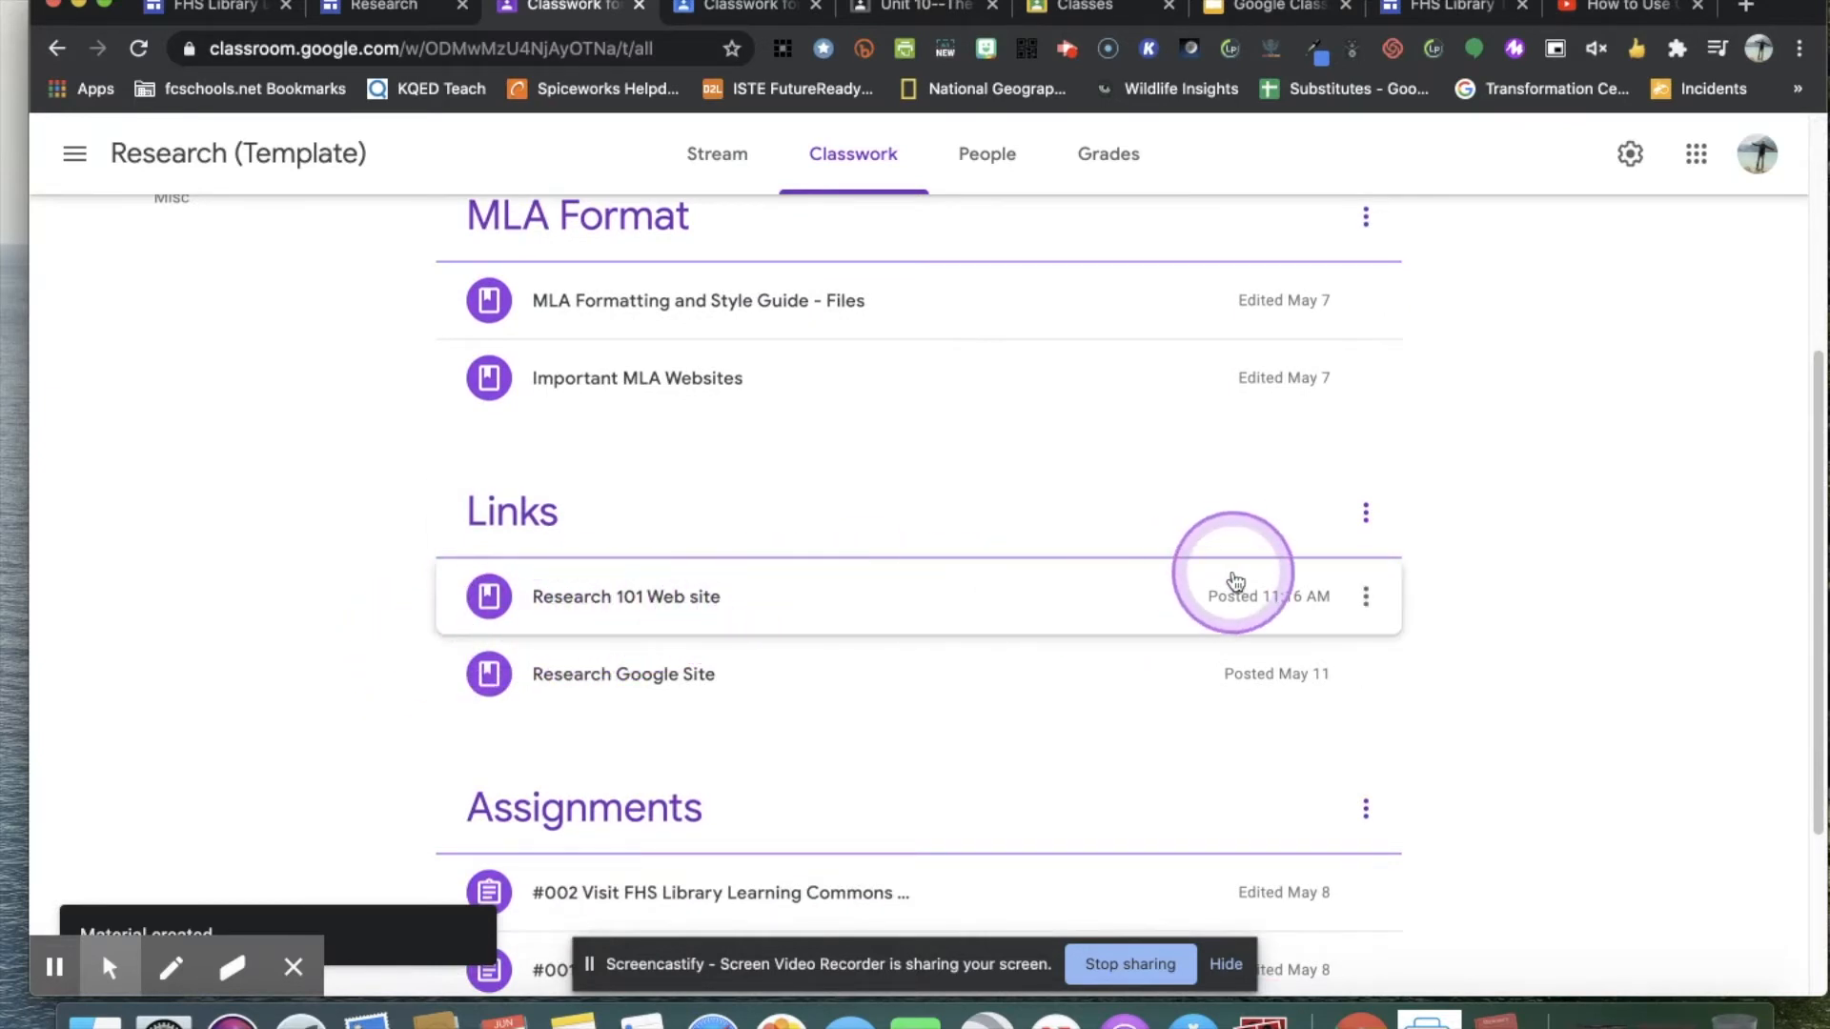
{"action": "left_click_drag", "start_coordinate": [985, 625], "coordinate": [998, 679]}
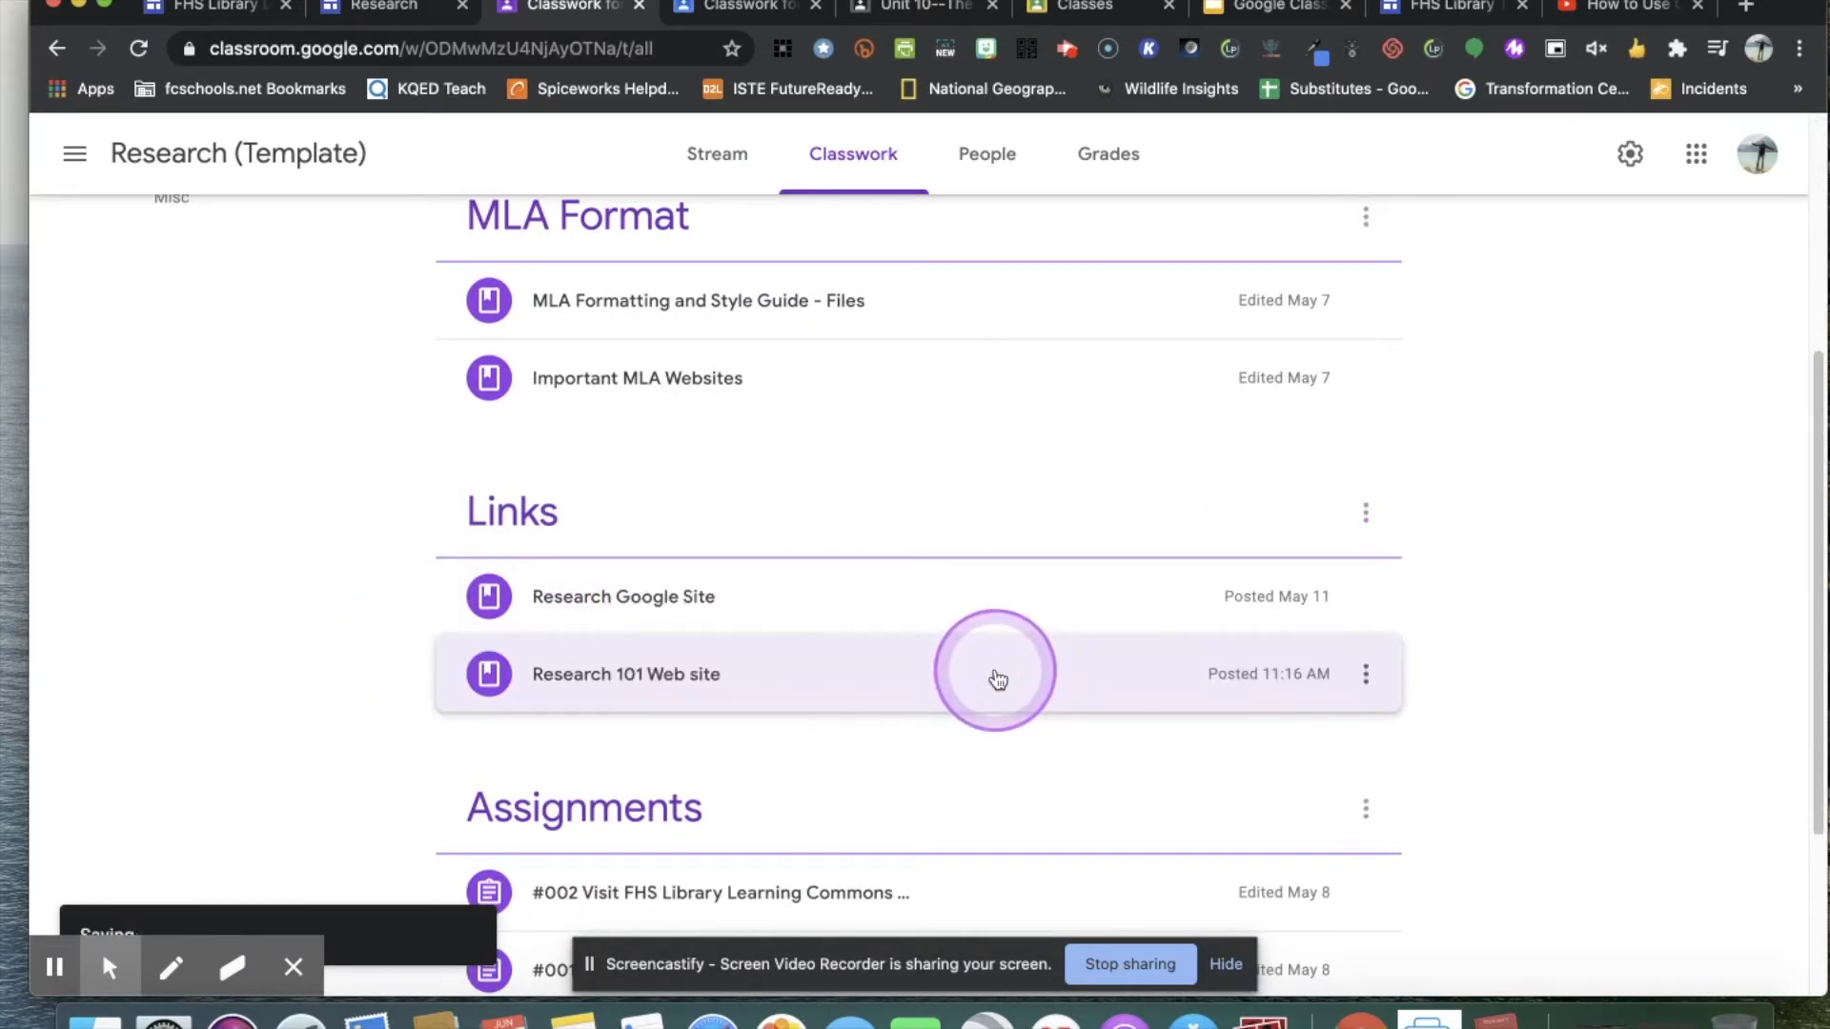
{"action": "left_click_drag", "start_coordinate": [940, 683], "coordinate": [957, 598]}
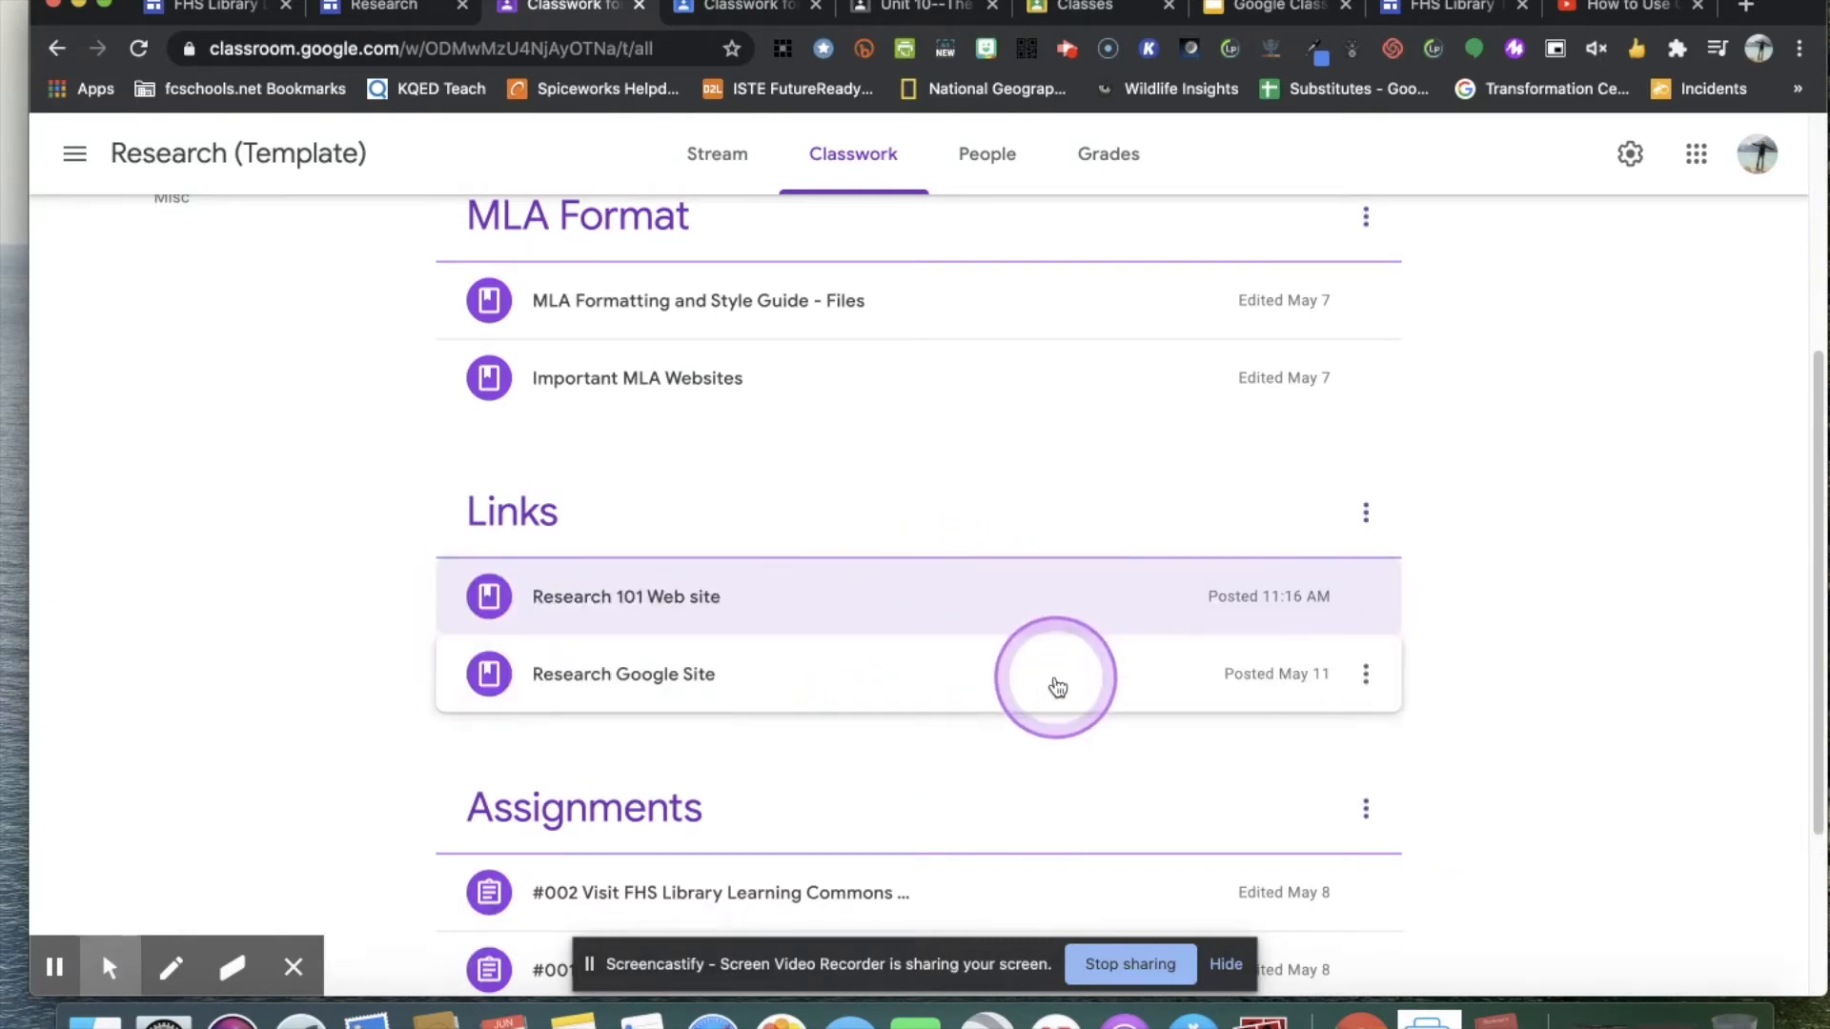
{"action": "scroll", "coordinate": [1056, 686], "scroll_direction": "up", "scroll_amount": 4}
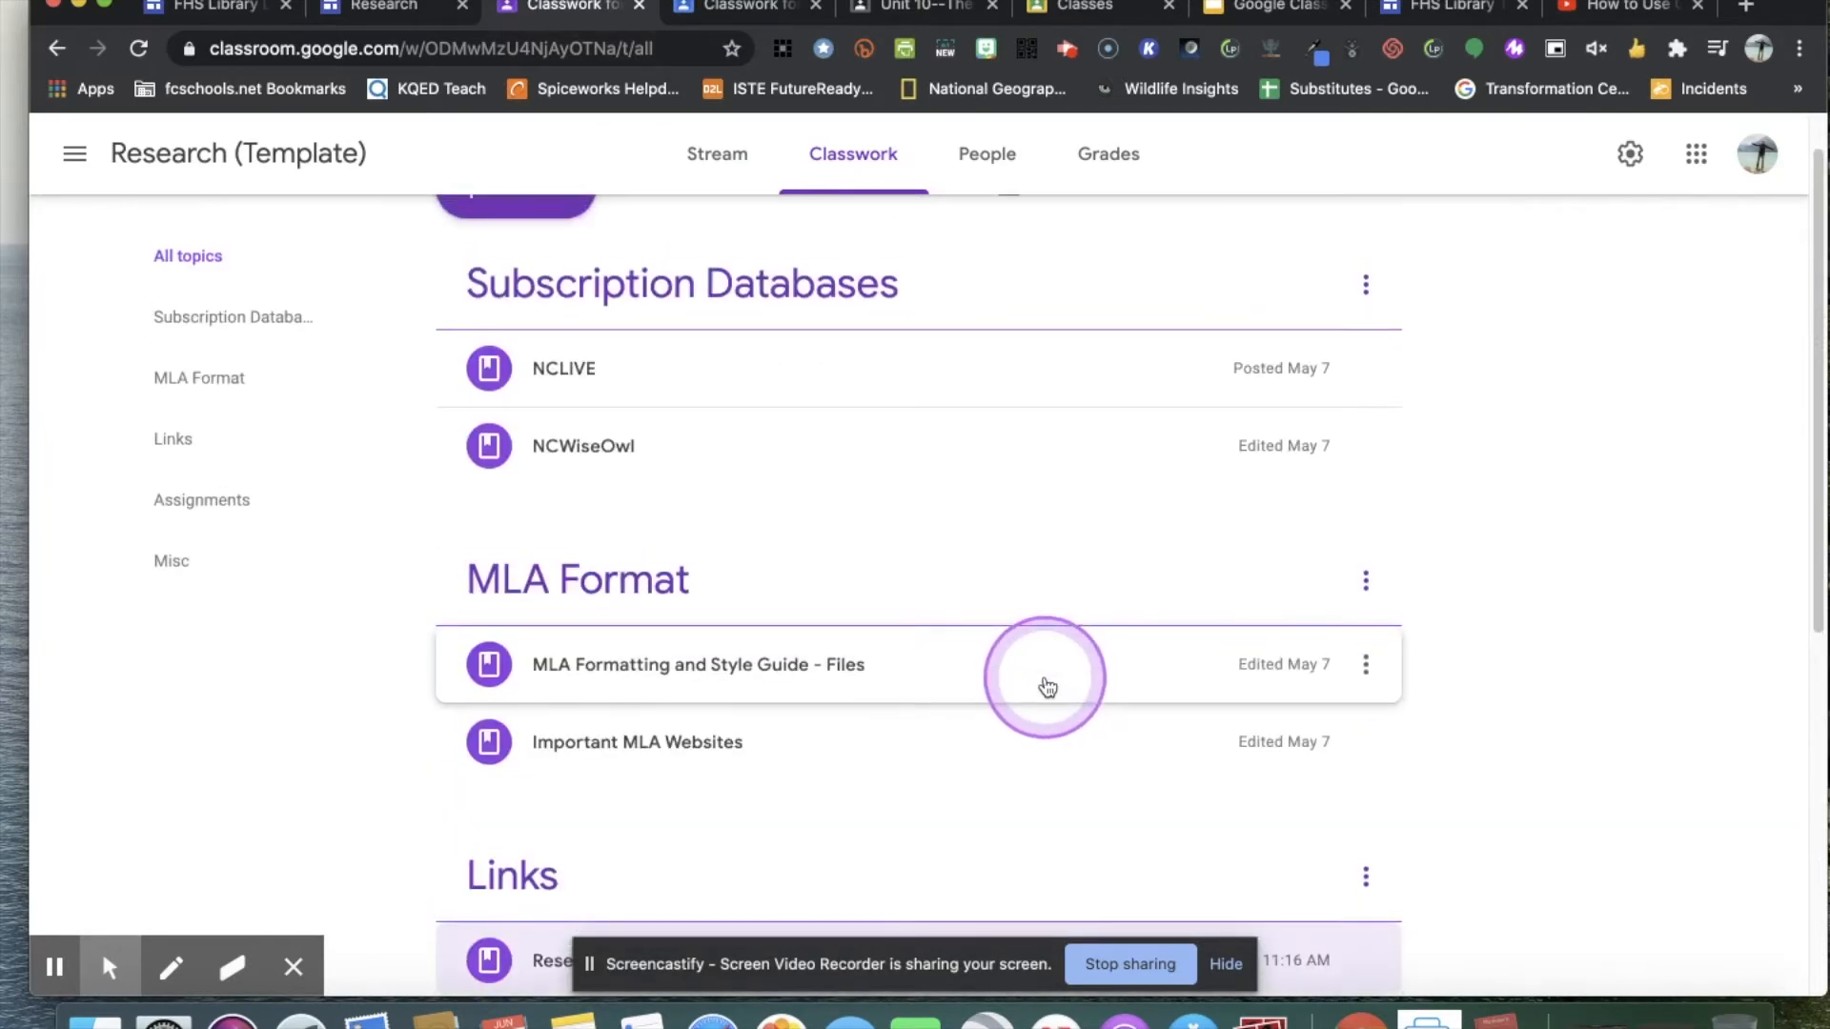
{"action": "scroll", "coordinate": [1048, 687], "scroll_direction": "up", "scroll_amount": 1}
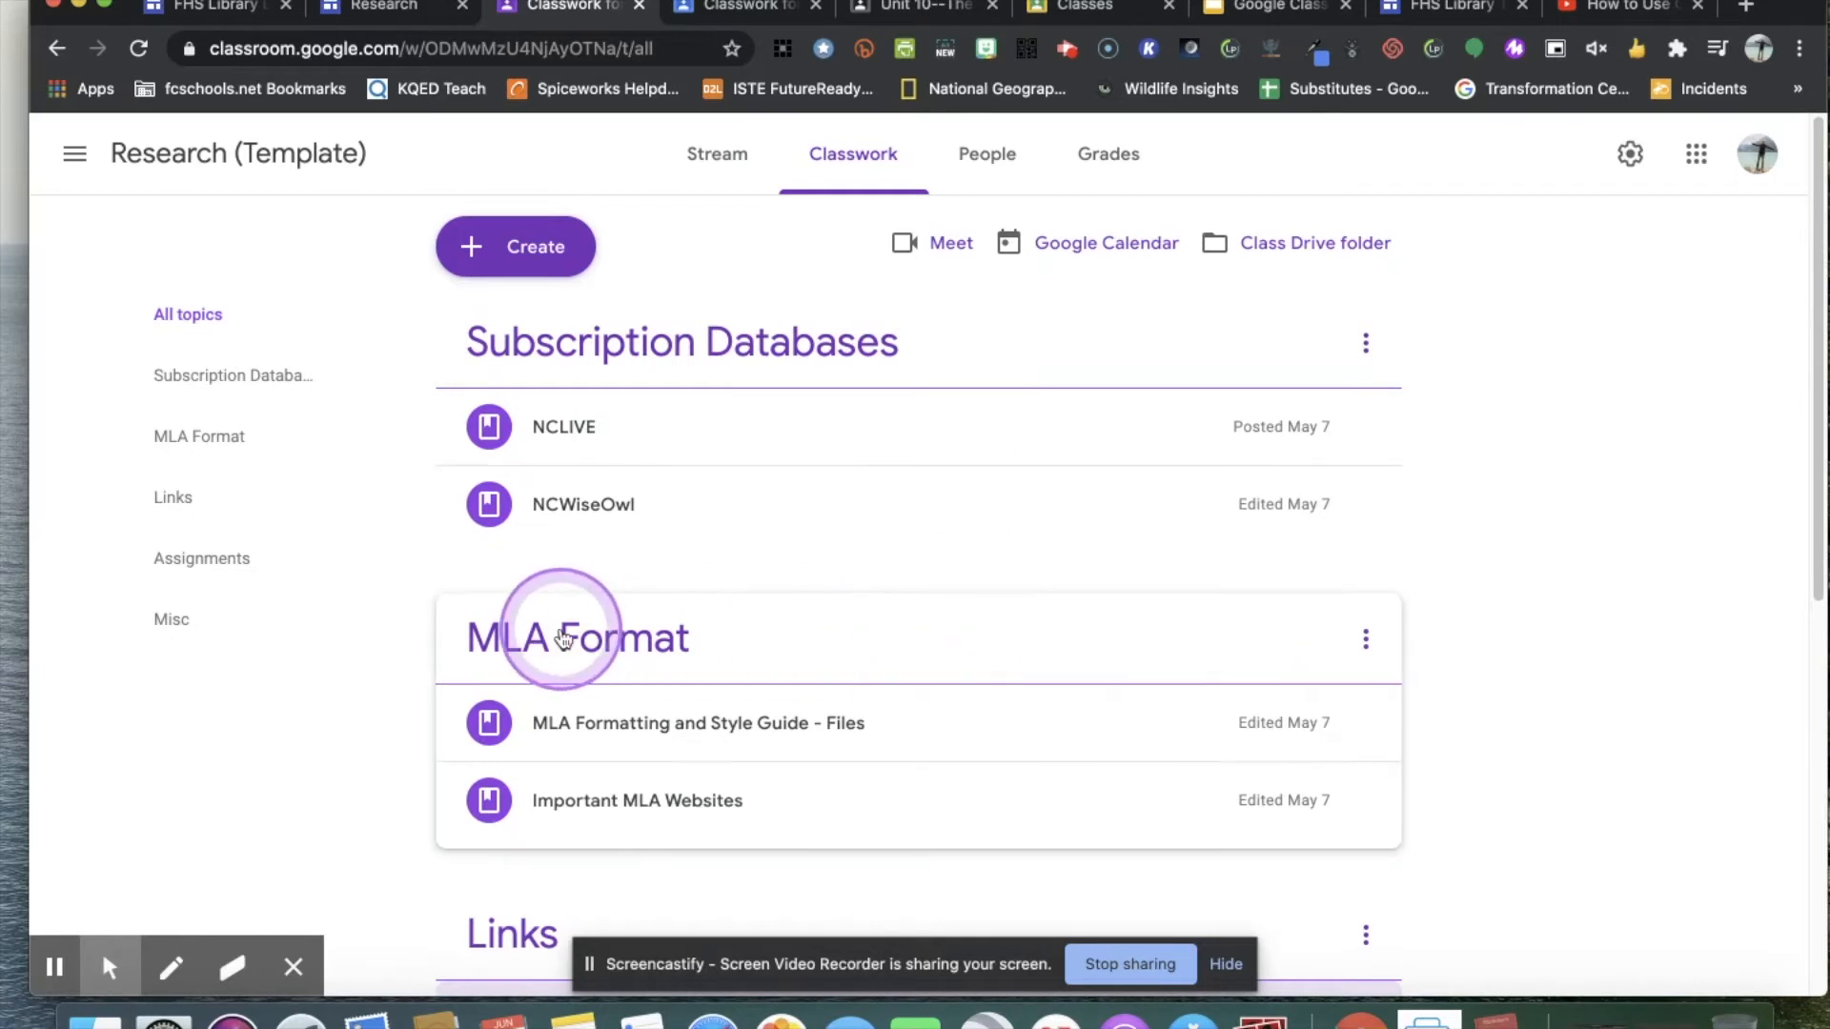
{"action": "scroll", "coordinate": [1110, 648], "scroll_direction": "down", "scroll_amount": 1}
{"action": "scroll", "coordinate": [1111, 646], "scroll_direction": "up", "scroll_amount": 1}
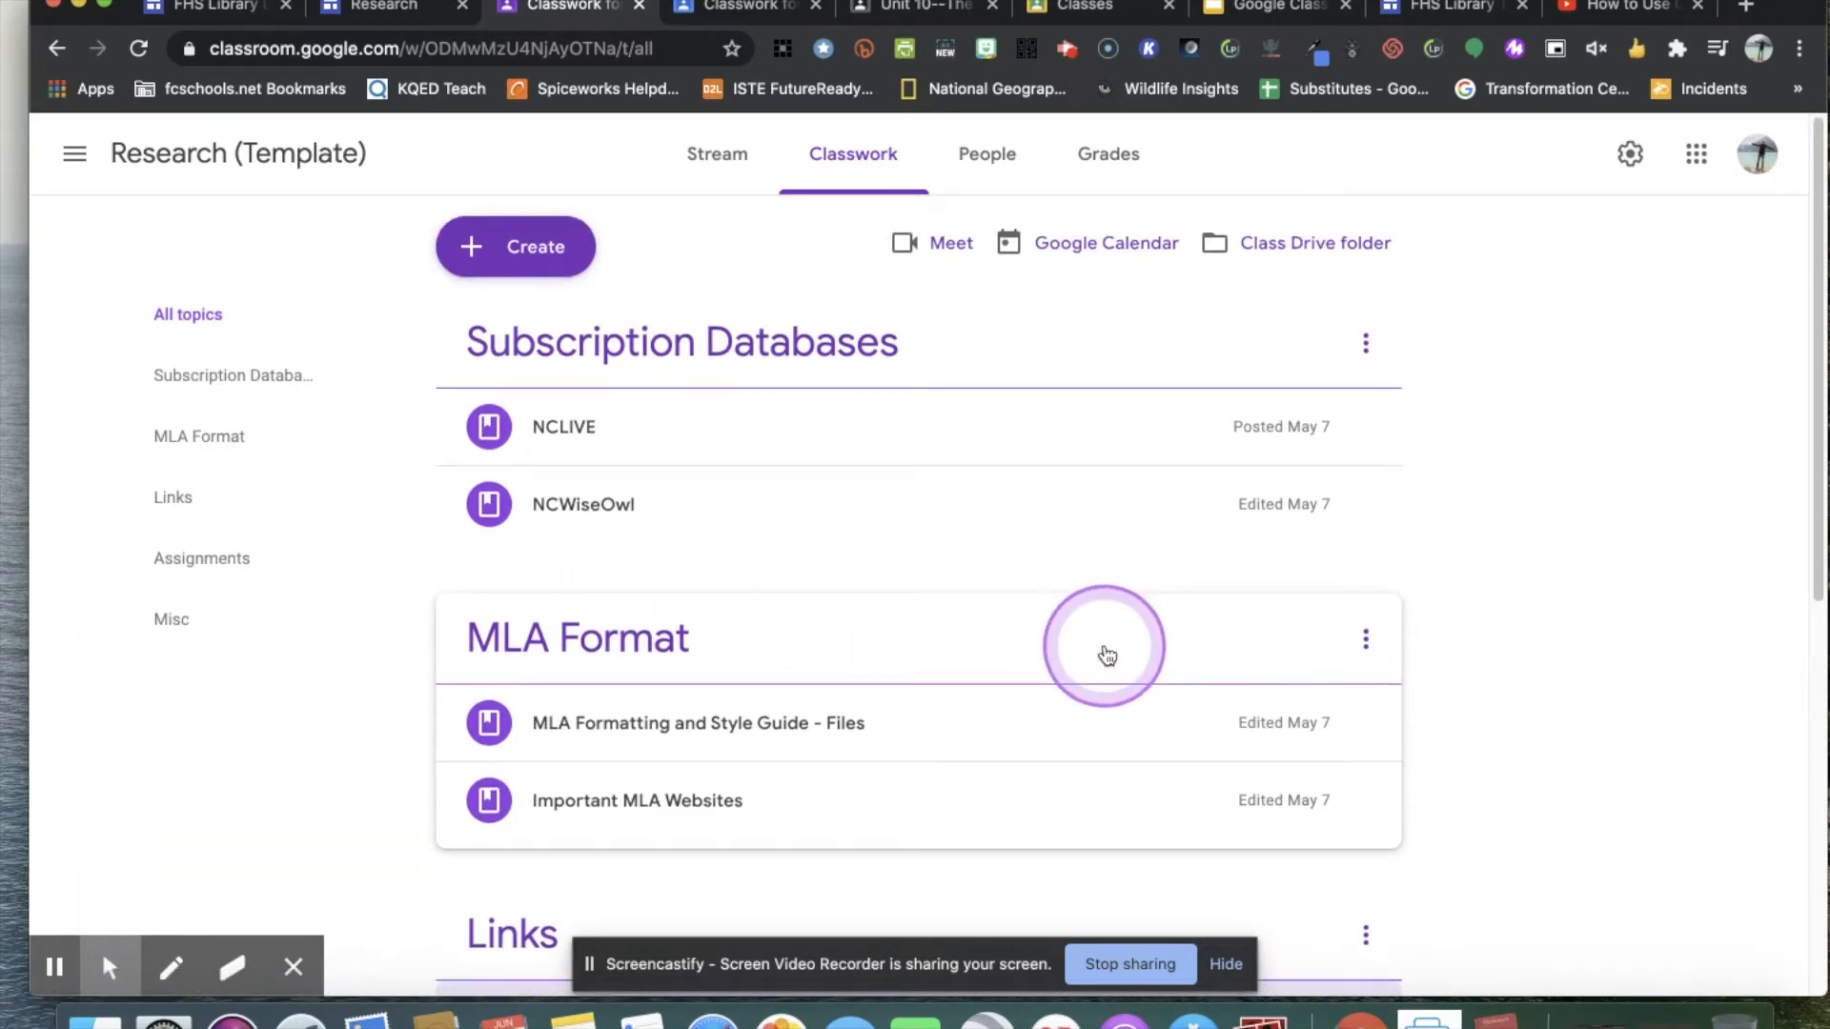
Start another material, open its YouTube video attachment search and its options for creating files, and close the draft without adding anything.
{"action": "left_click", "coordinate": [540, 253]}
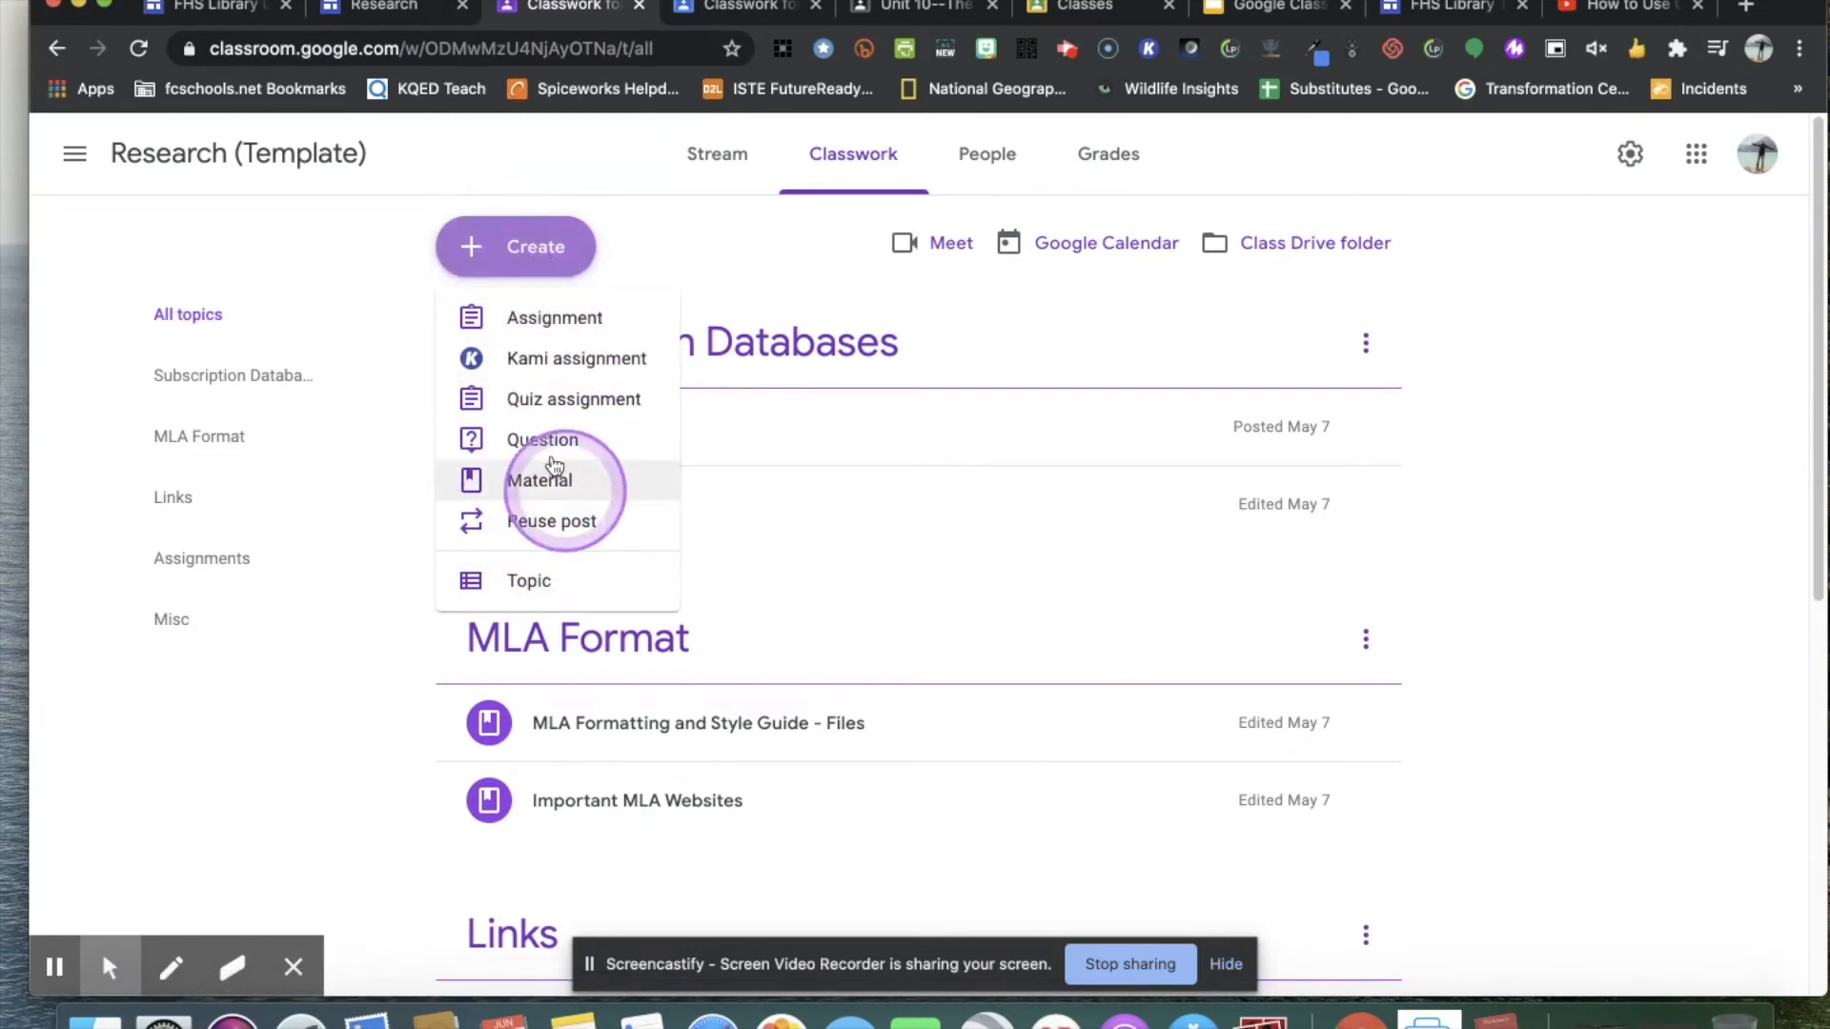
{"action": "left_click", "coordinate": [536, 479]}
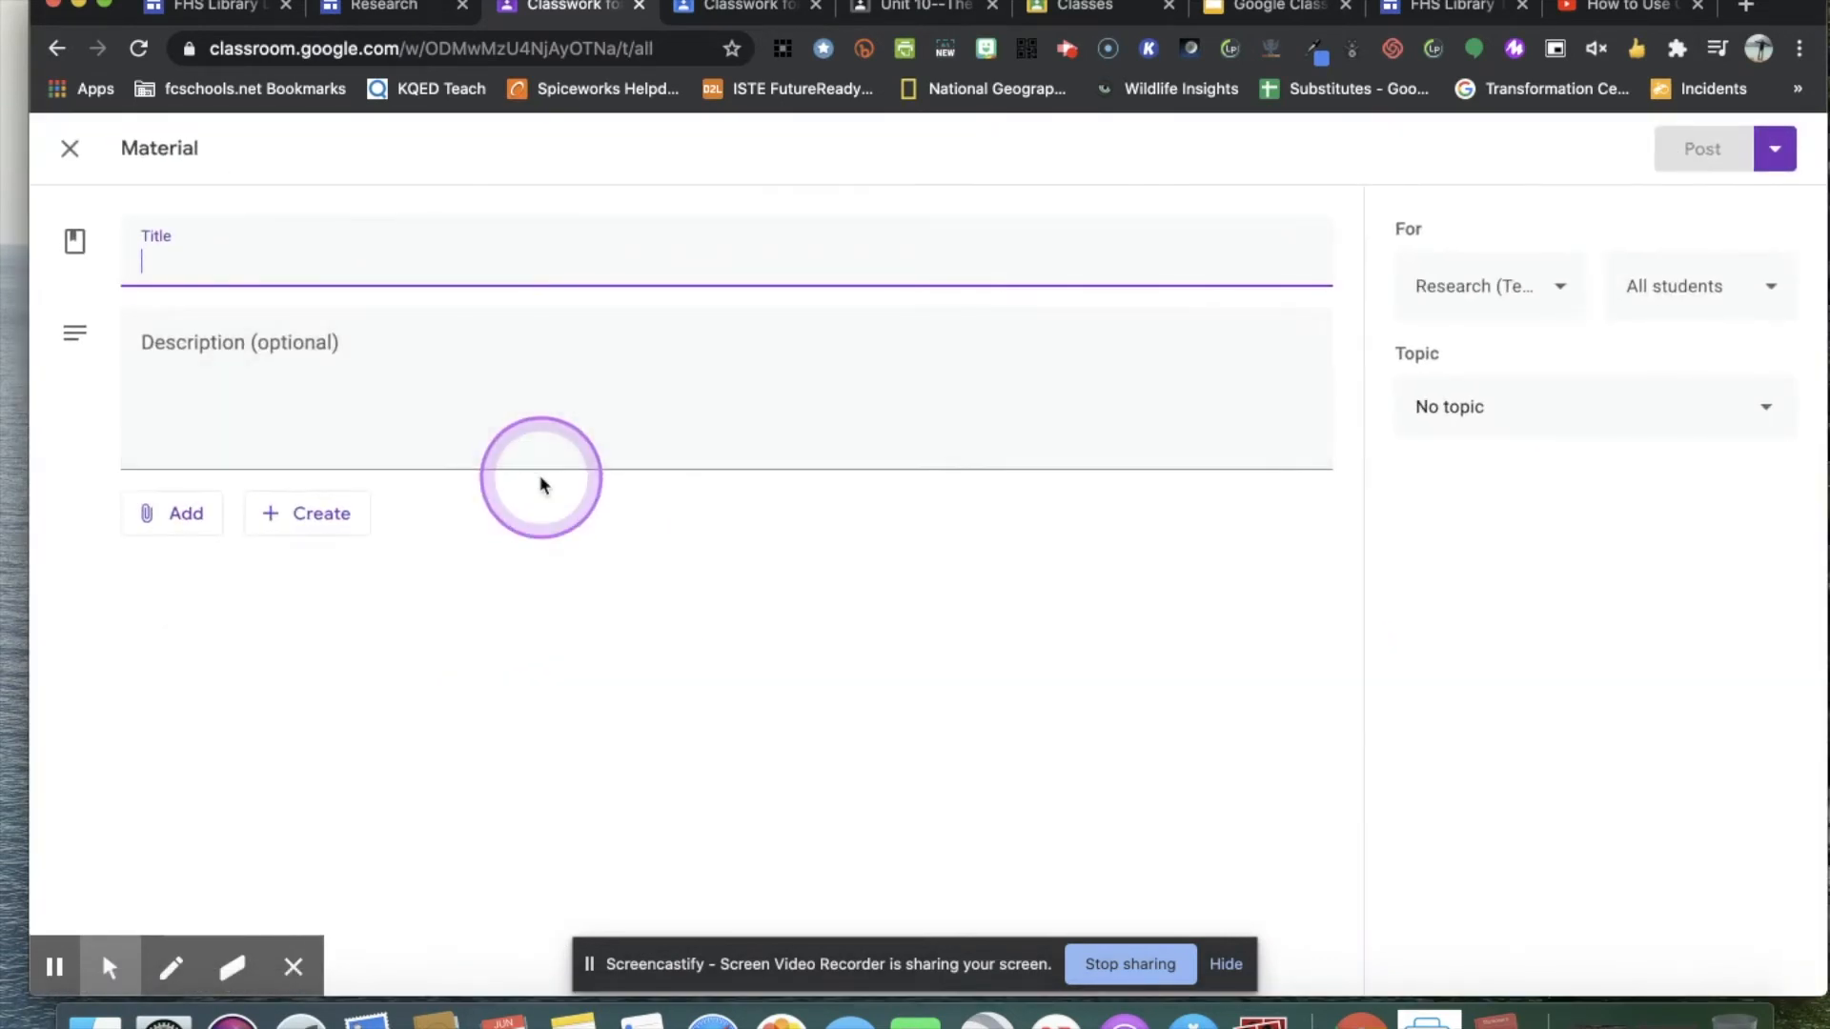
{"action": "left_click", "coordinate": [148, 526]}
{"action": "left_click", "coordinate": [213, 694]}
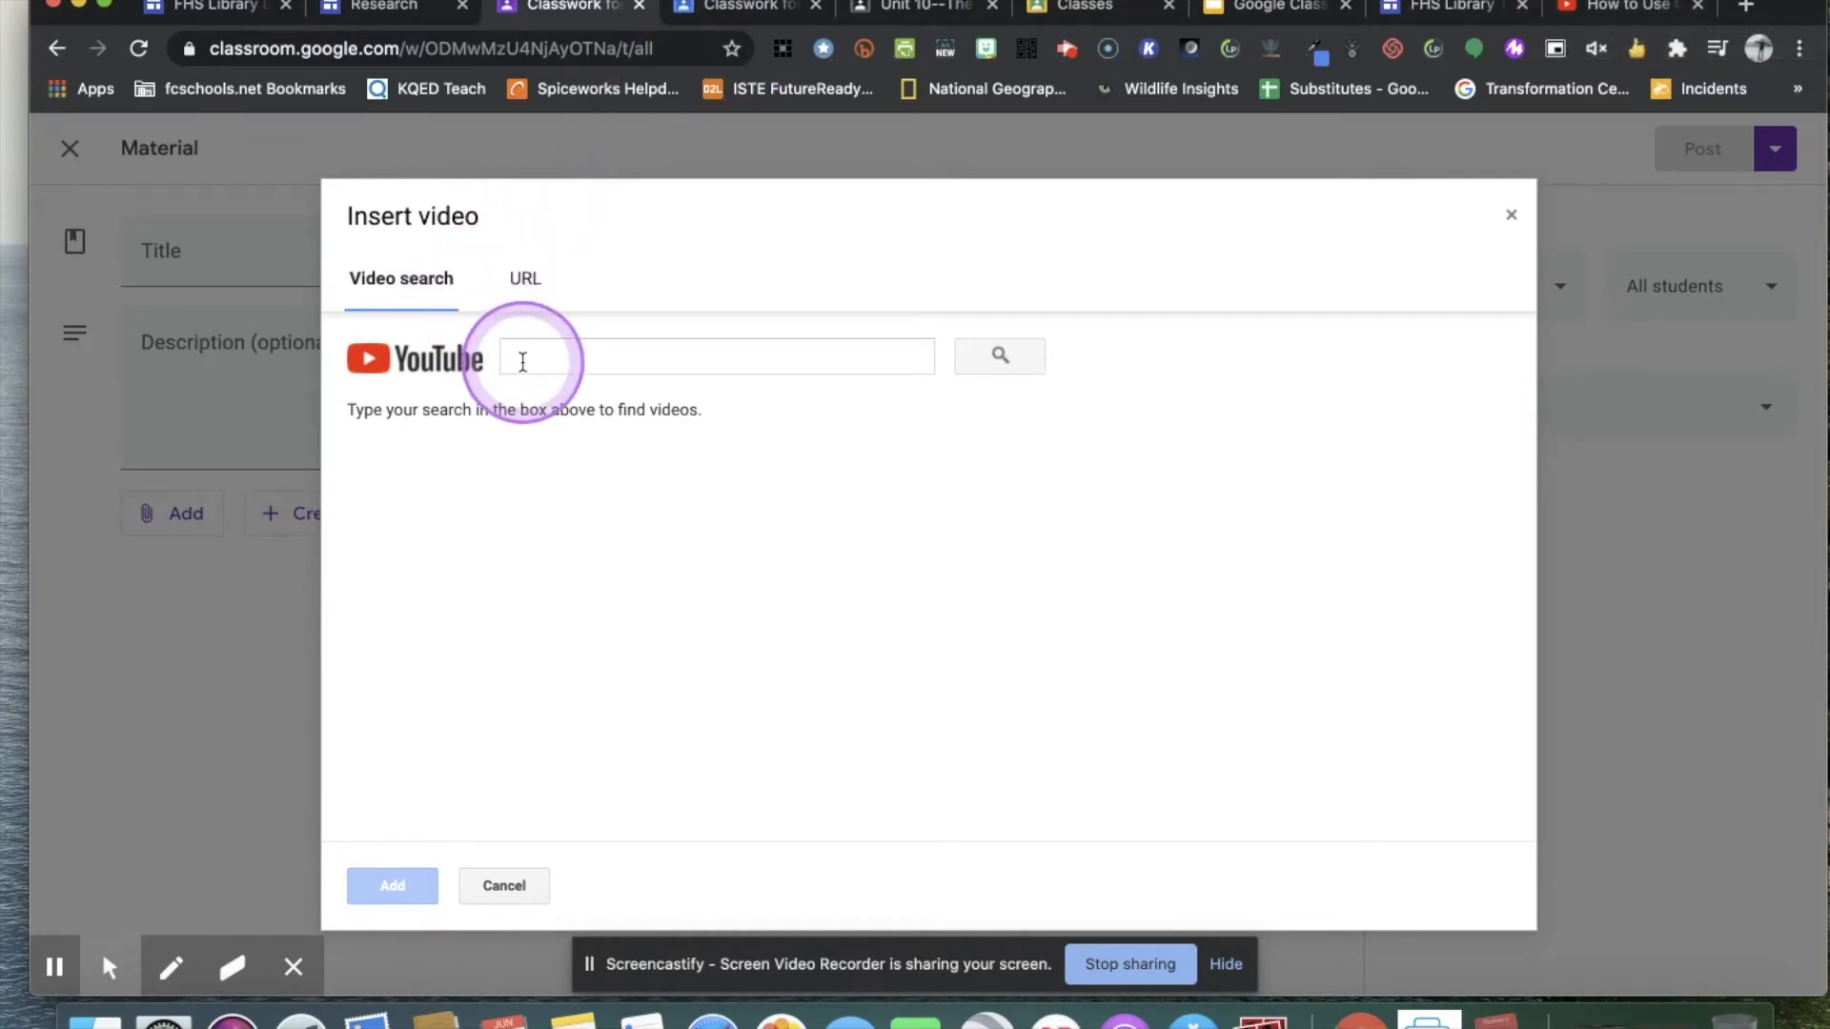
{"action": "left_click", "coordinate": [505, 886]}
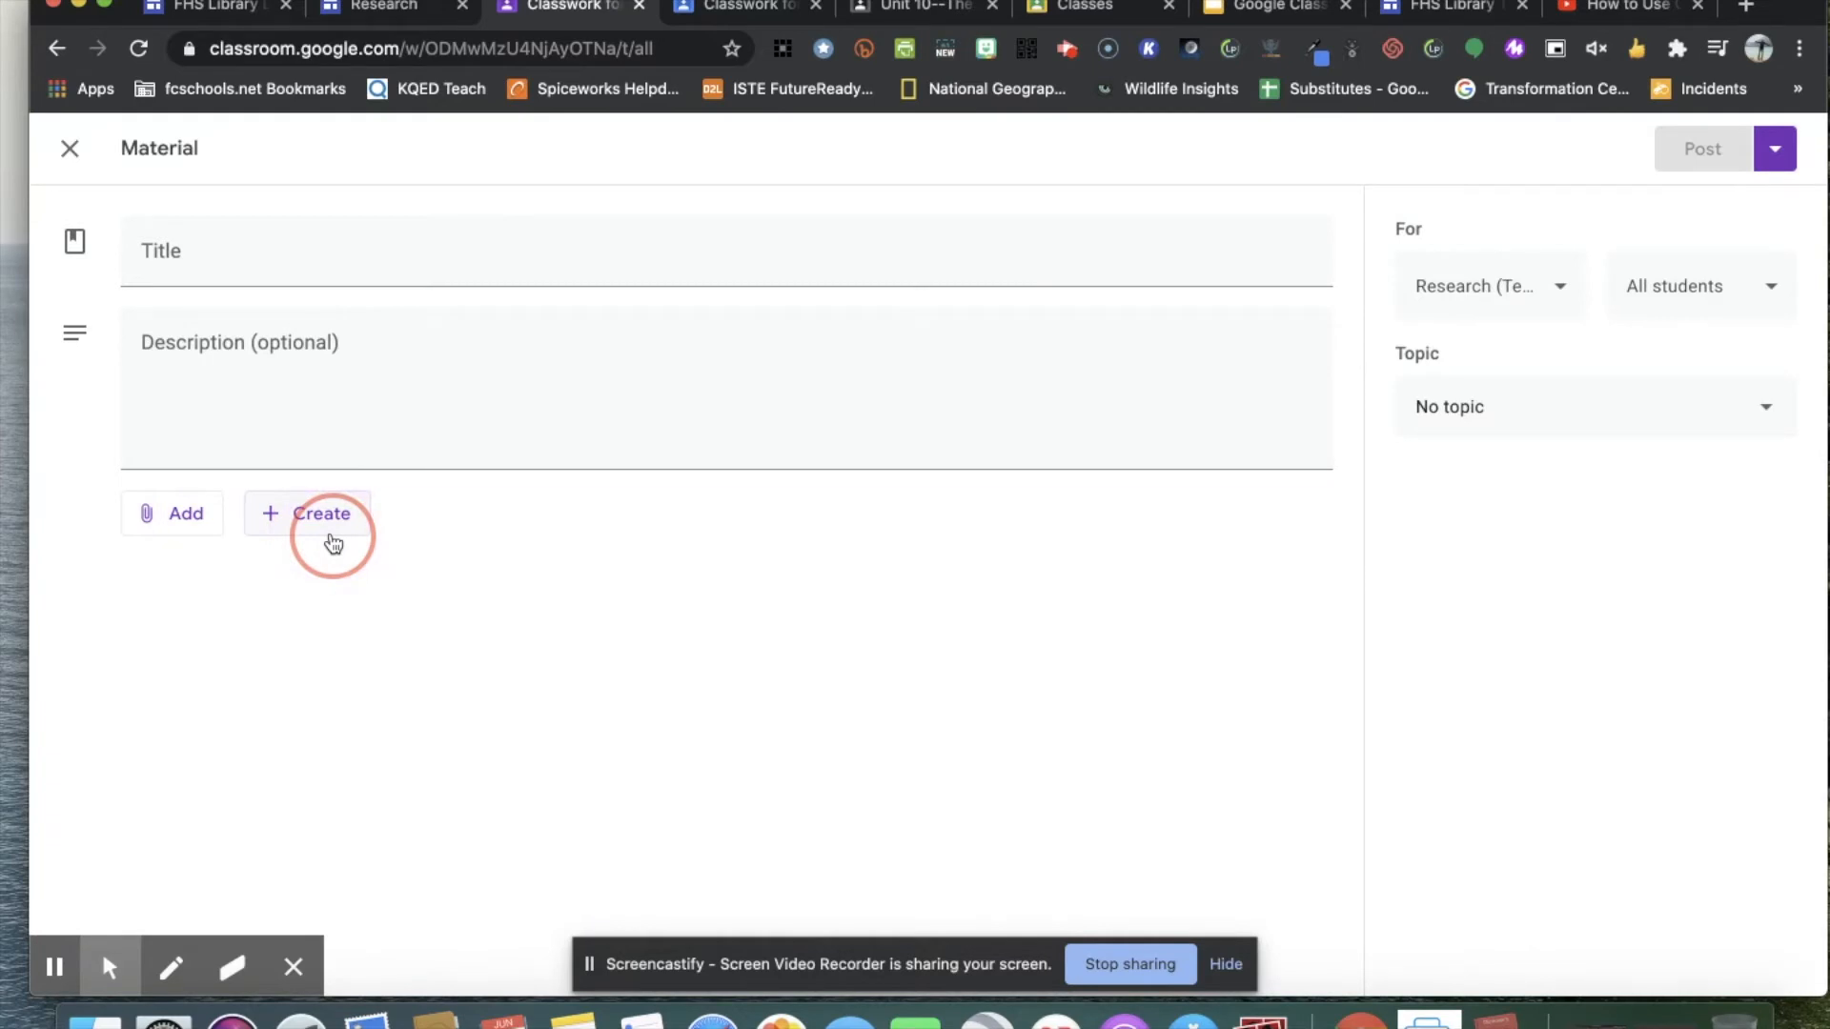
{"action": "left_click", "coordinate": [504, 594]}
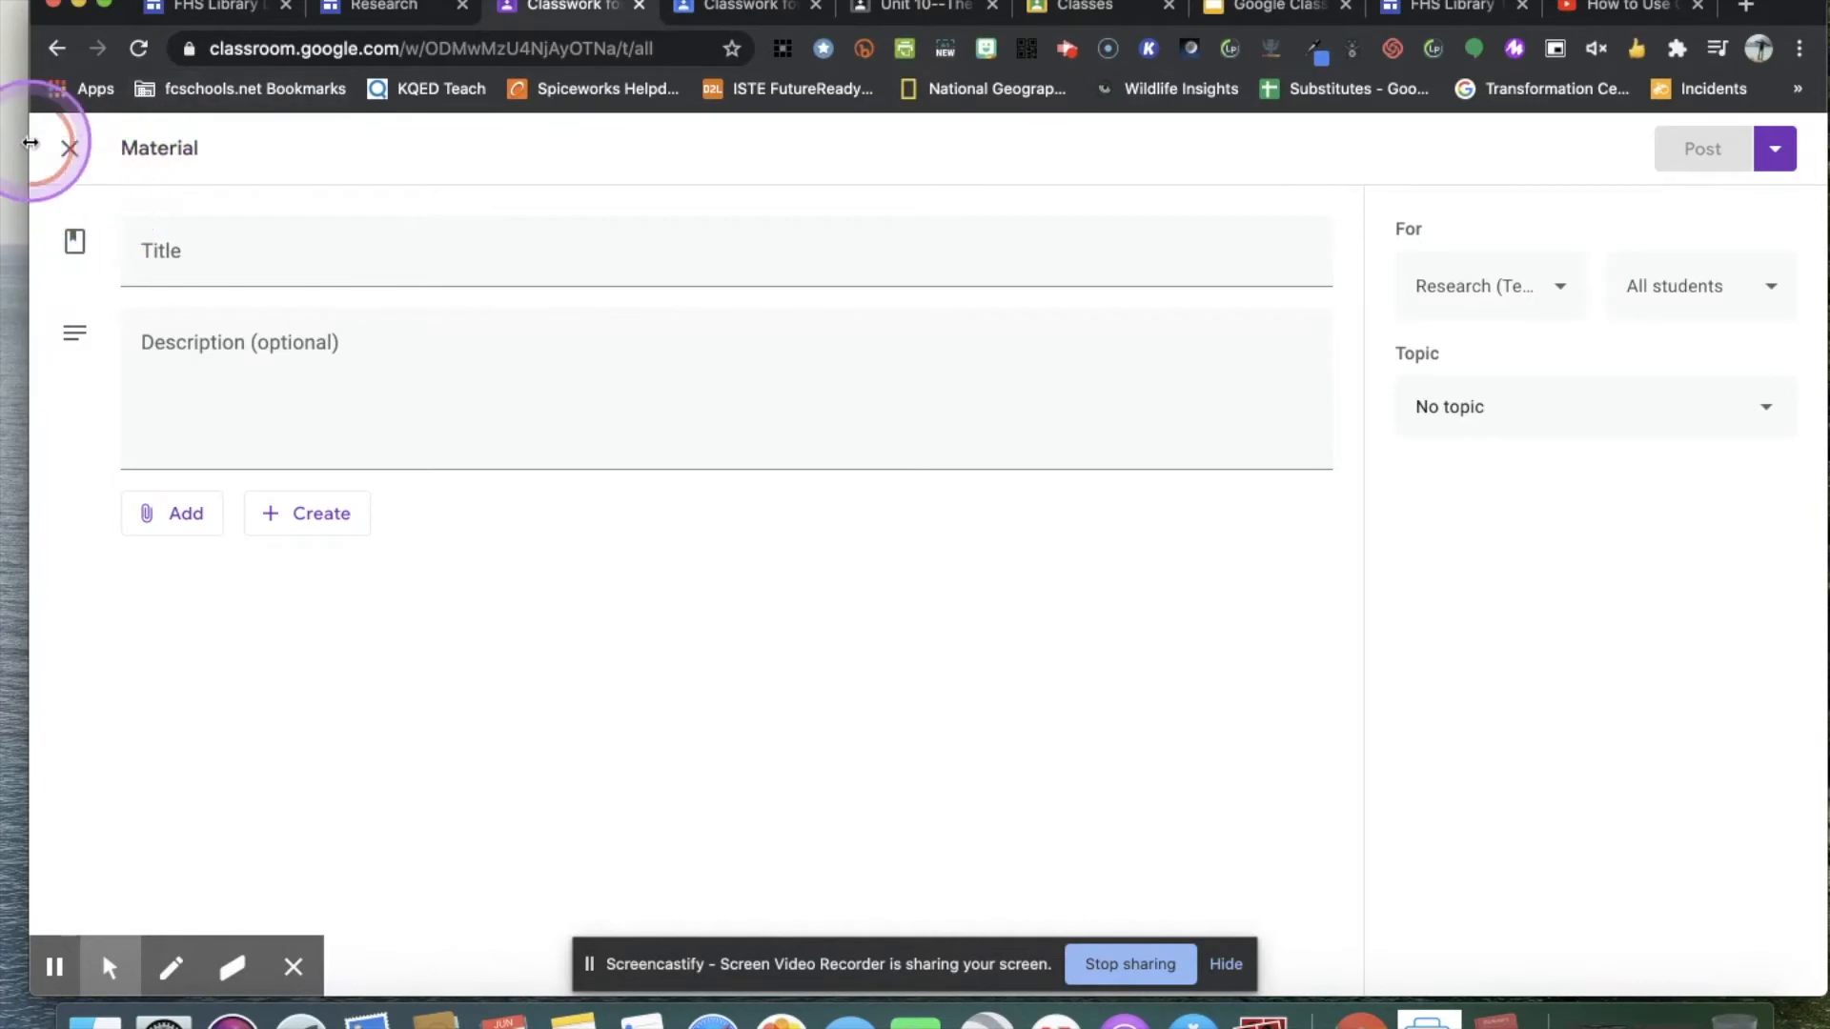
{"action": "left_click", "coordinate": [67, 153]}
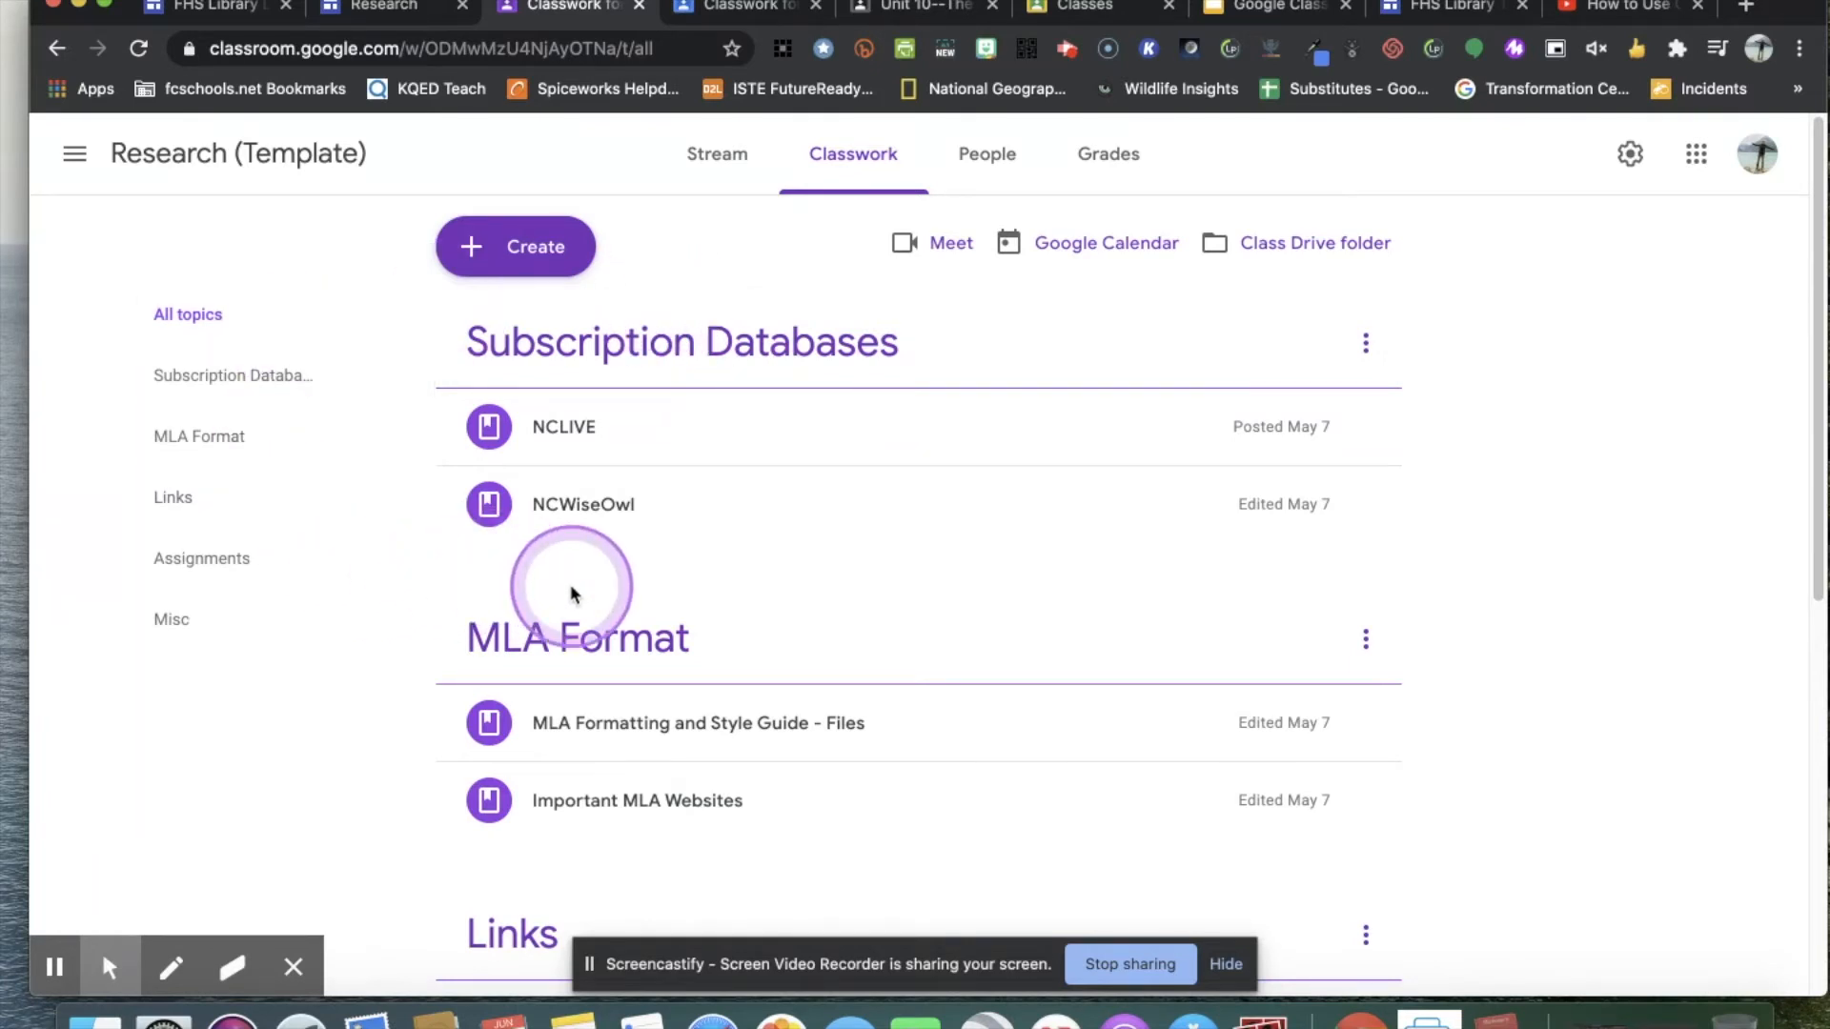
{"action": "scroll", "coordinate": [818, 591], "scroll_direction": "down", "scroll_amount": 2}
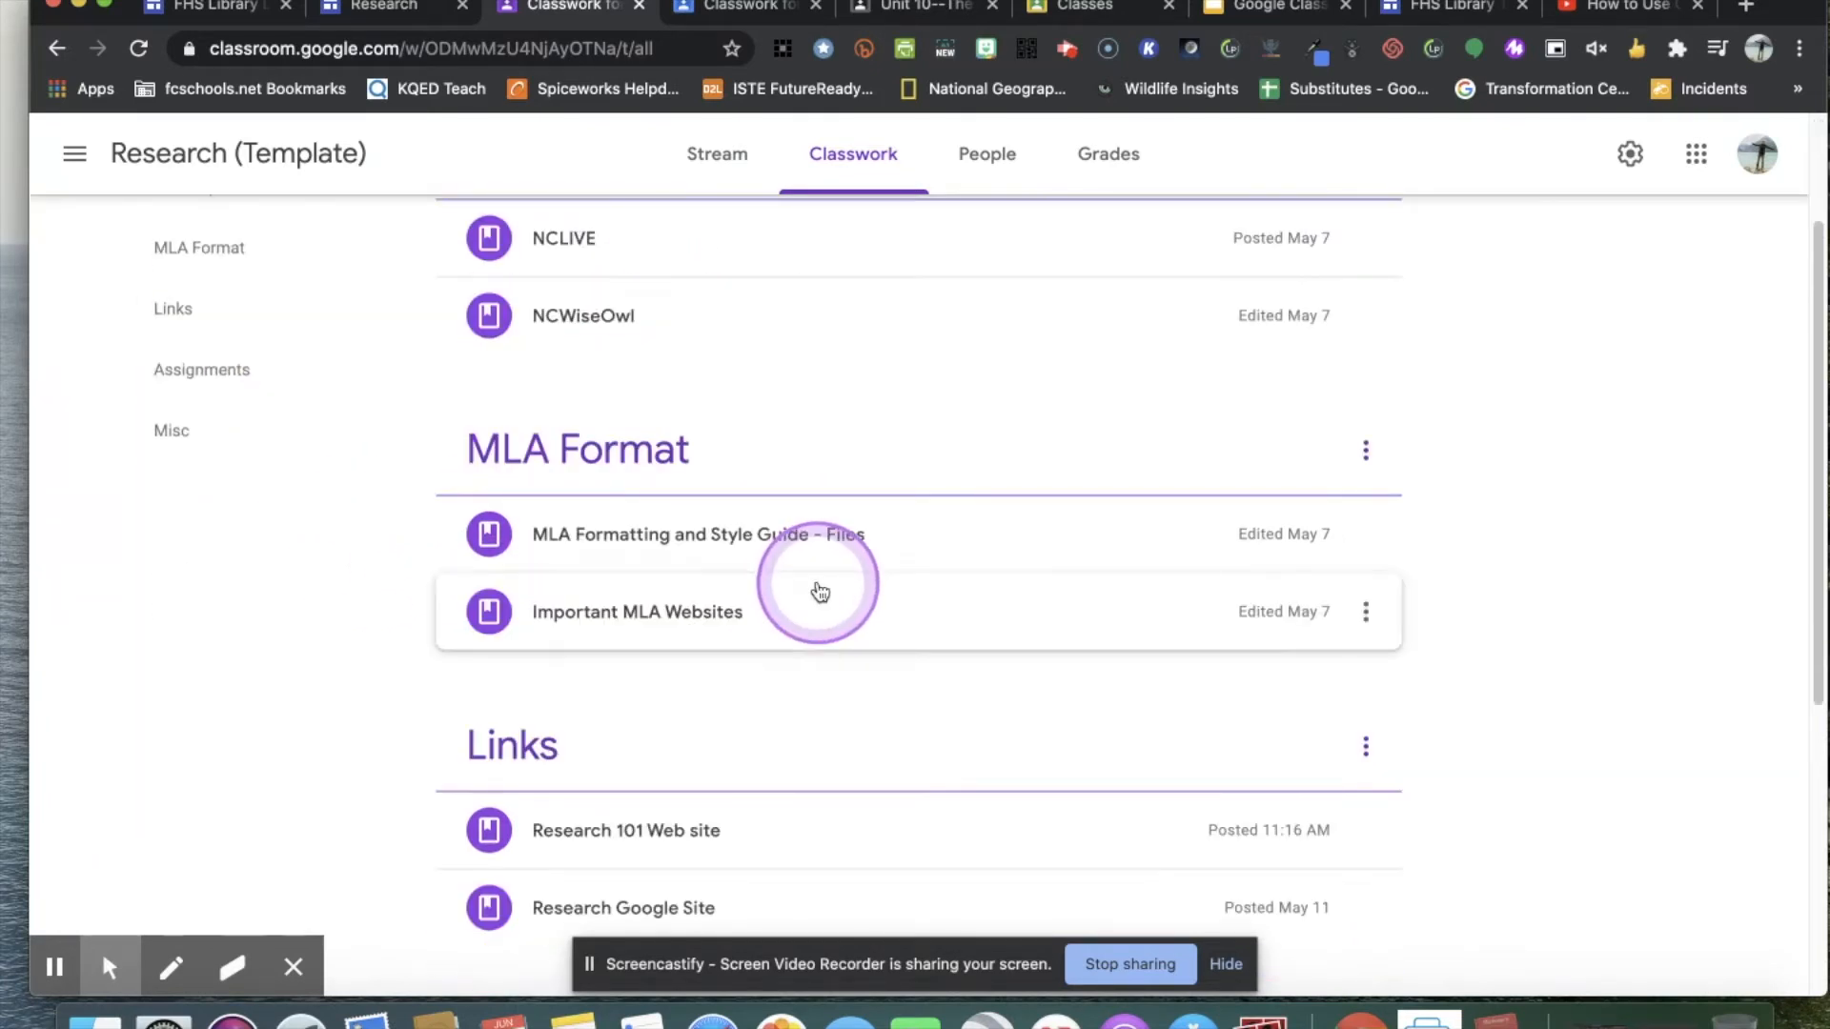
{"action": "scroll", "coordinate": [818, 591], "scroll_direction": "down", "scroll_amount": 5}
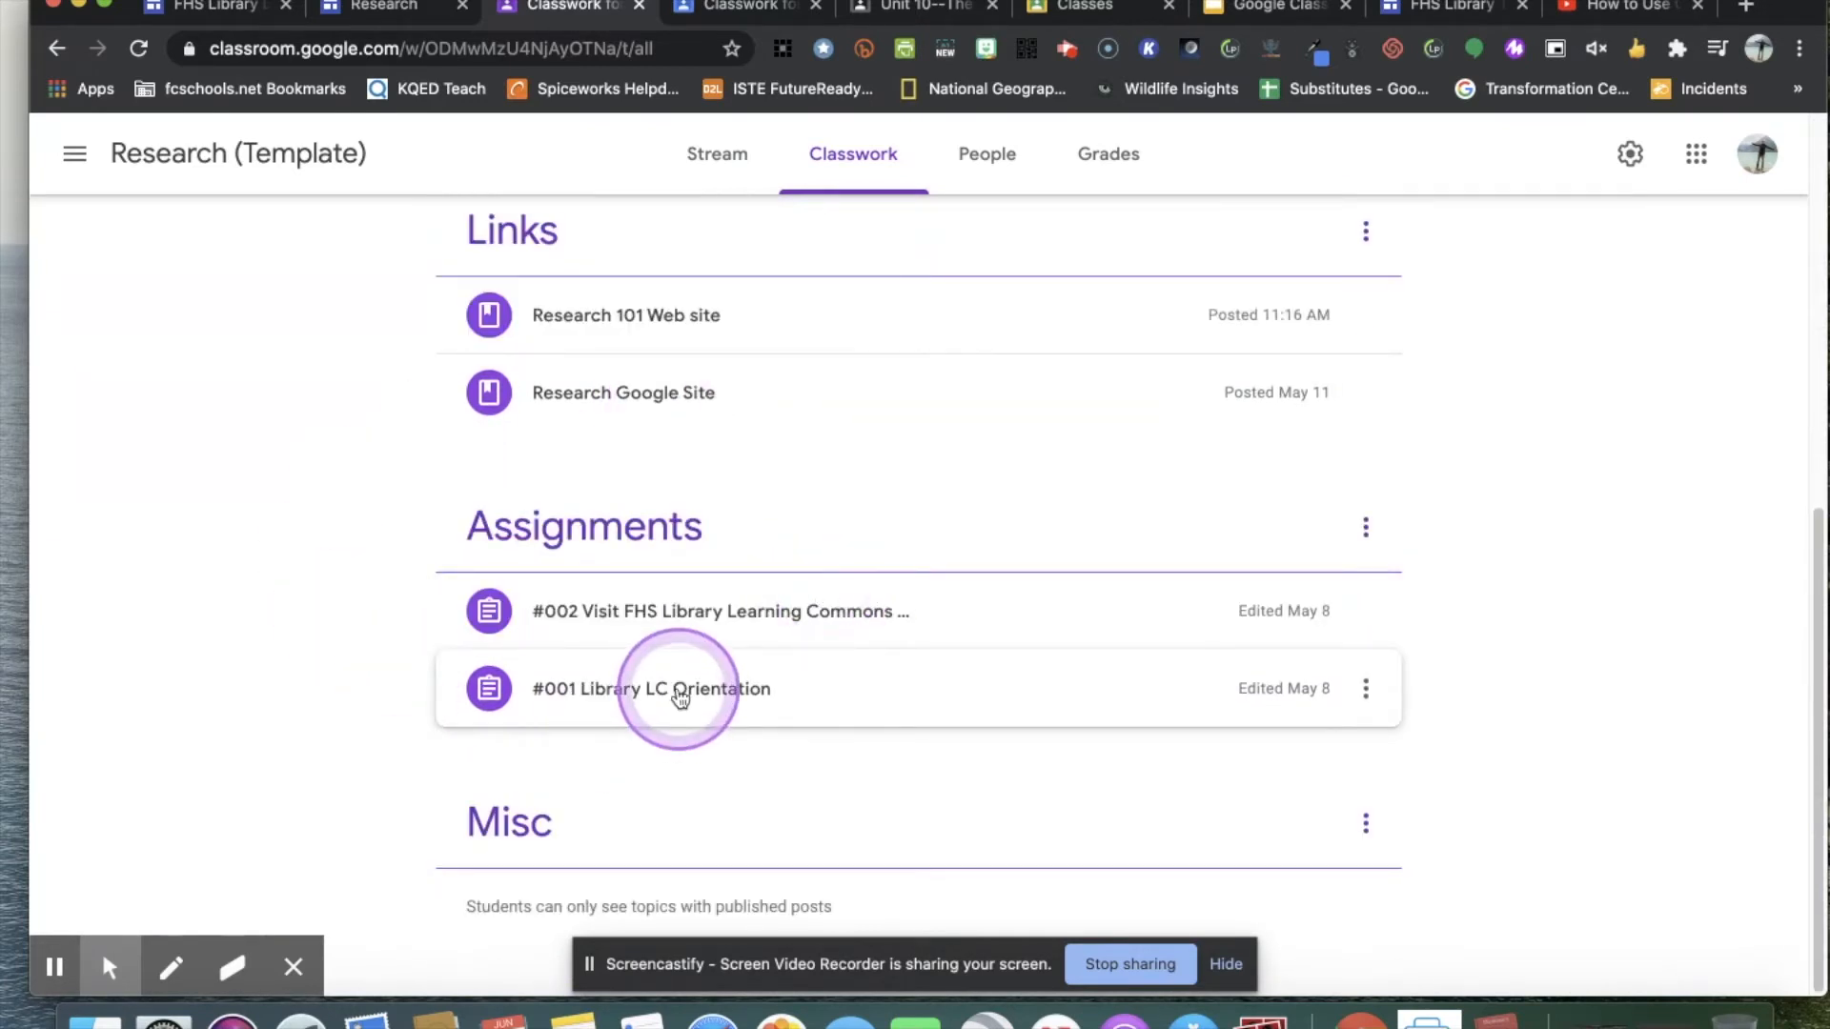
{"action": "scroll", "coordinate": [883, 617], "scroll_direction": "up", "scroll_amount": 4}
{"action": "scroll", "coordinate": [1068, 640], "scroll_direction": "up", "scroll_amount": 4}
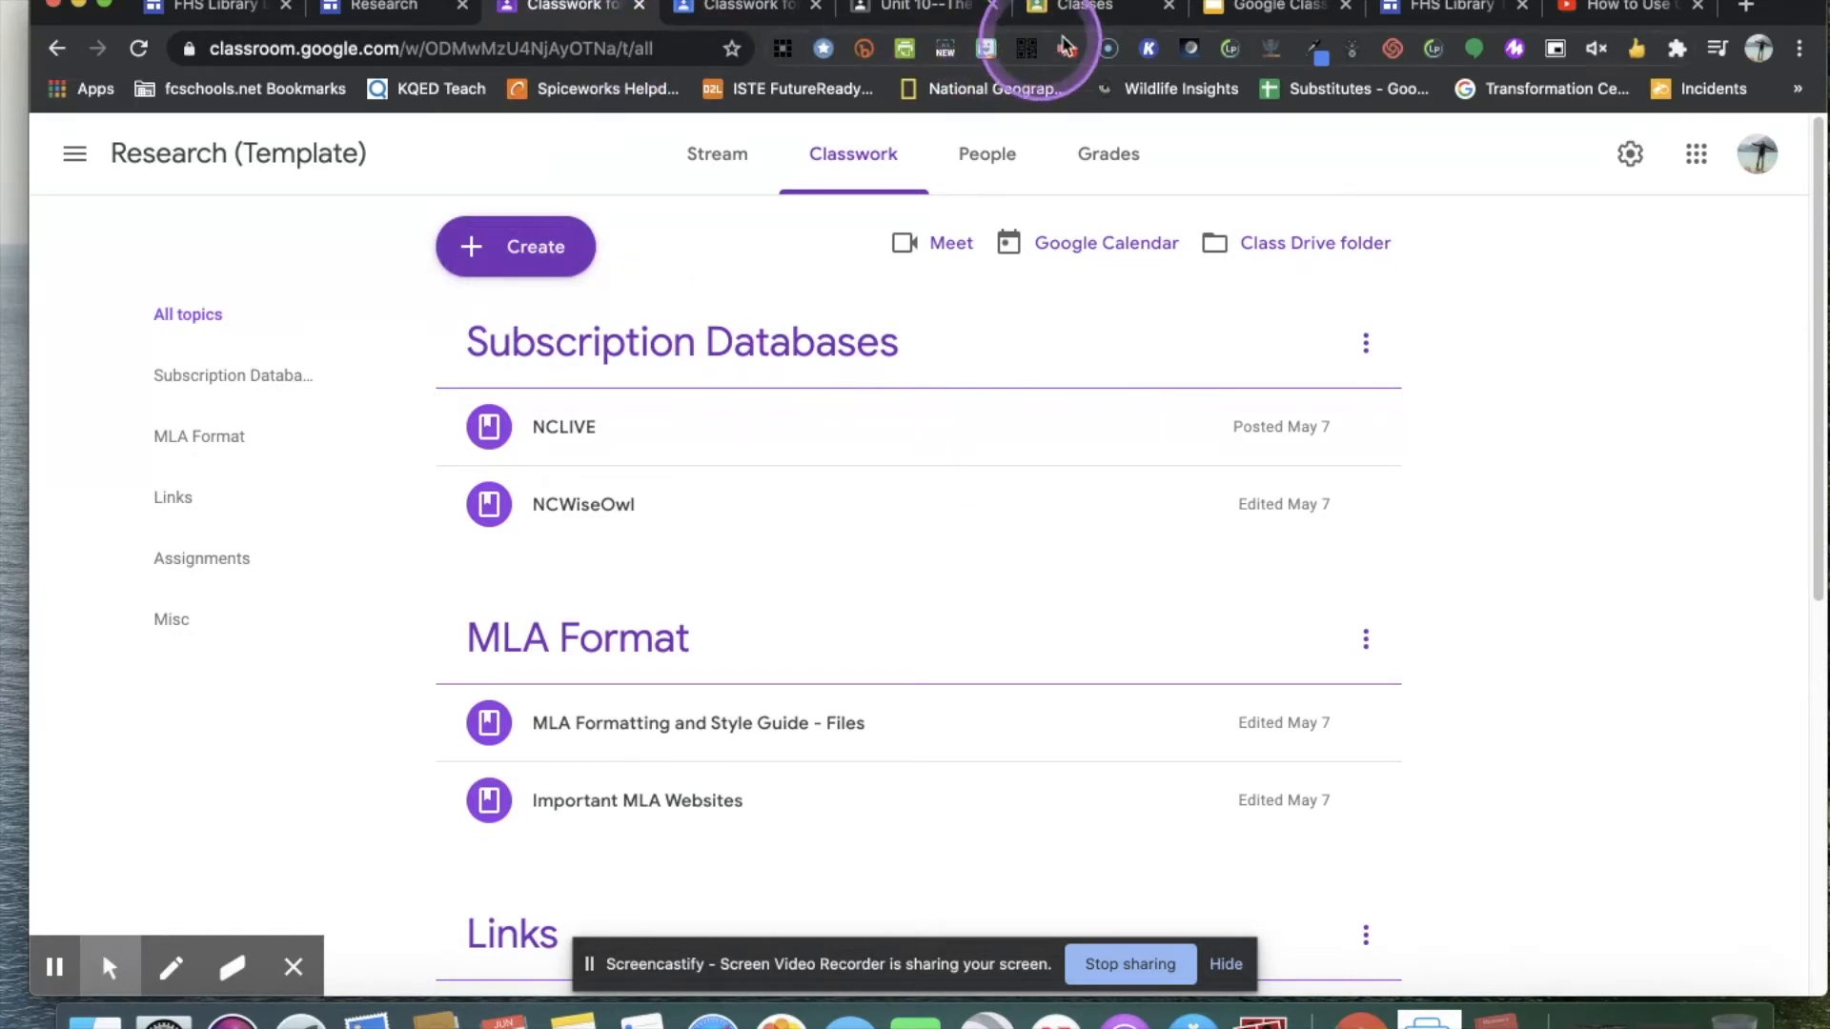
Start a copy of the Research (Template) class and name it "9th Grade Research (Template)".
{"action": "left_click", "coordinate": [1086, 8]}
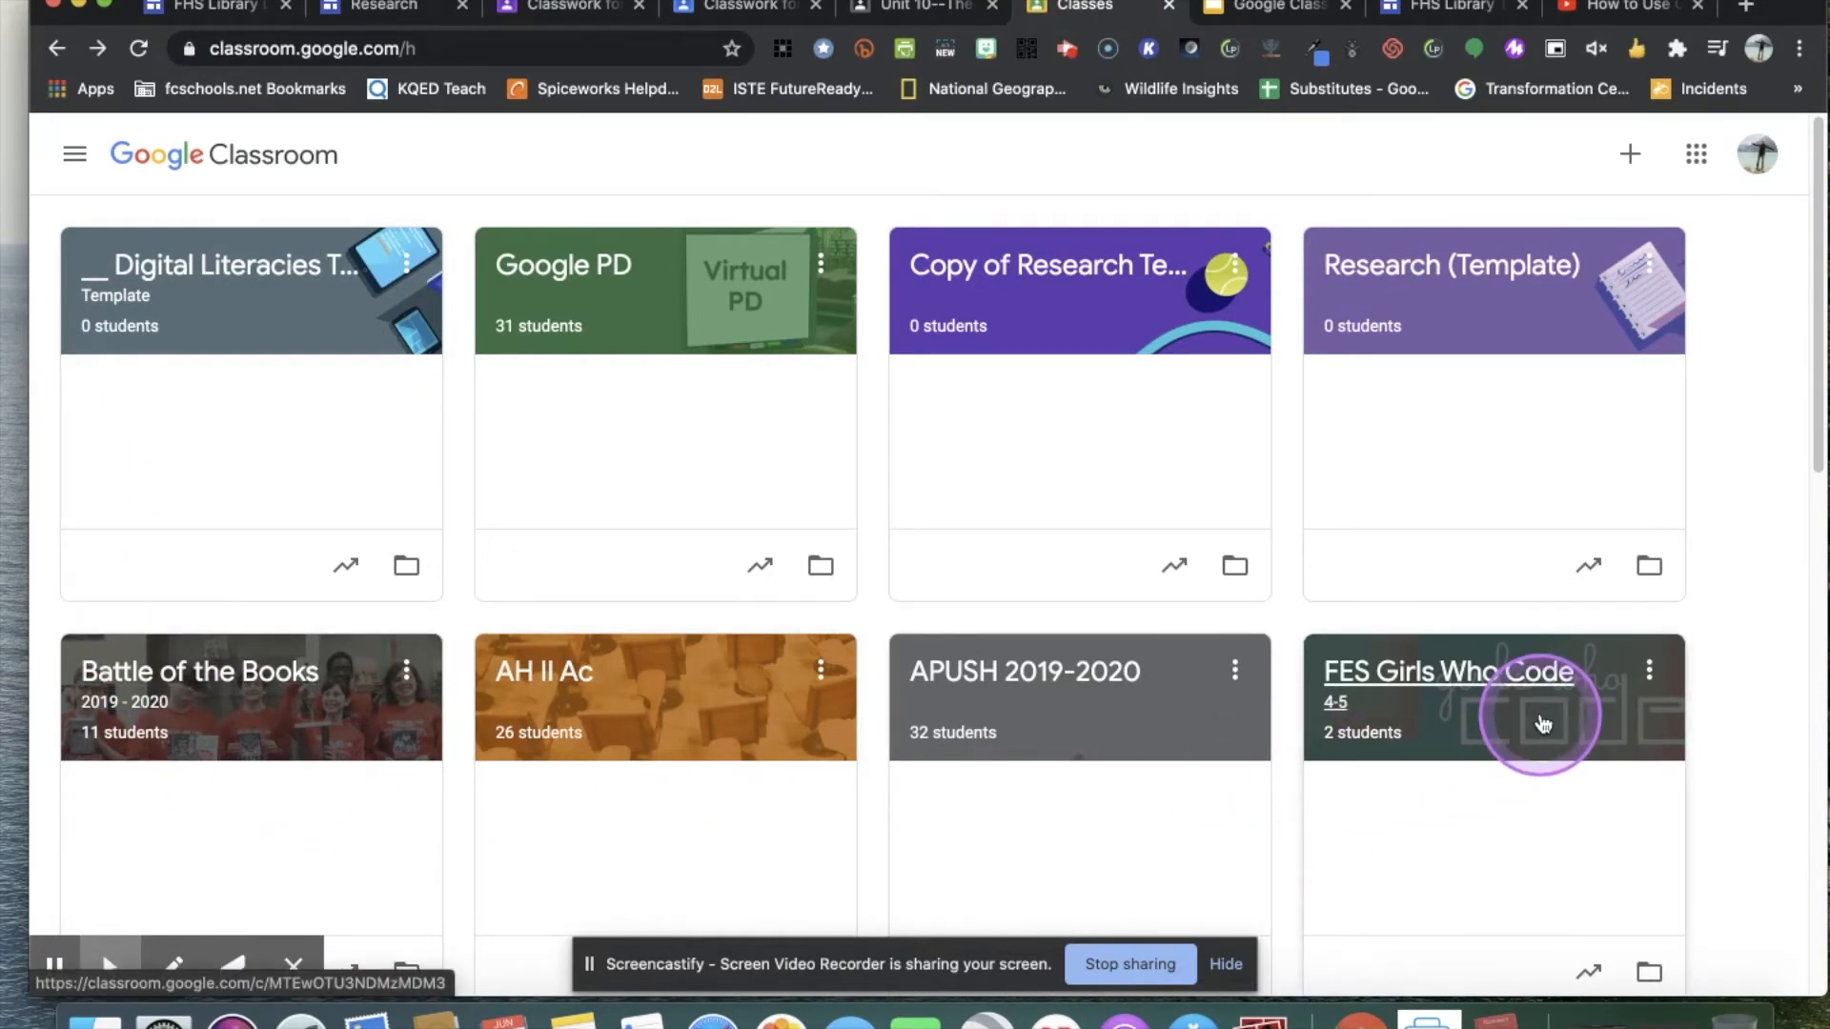
{"action": "scroll", "coordinate": [1620, 705], "scroll_direction": "down", "scroll_amount": 1}
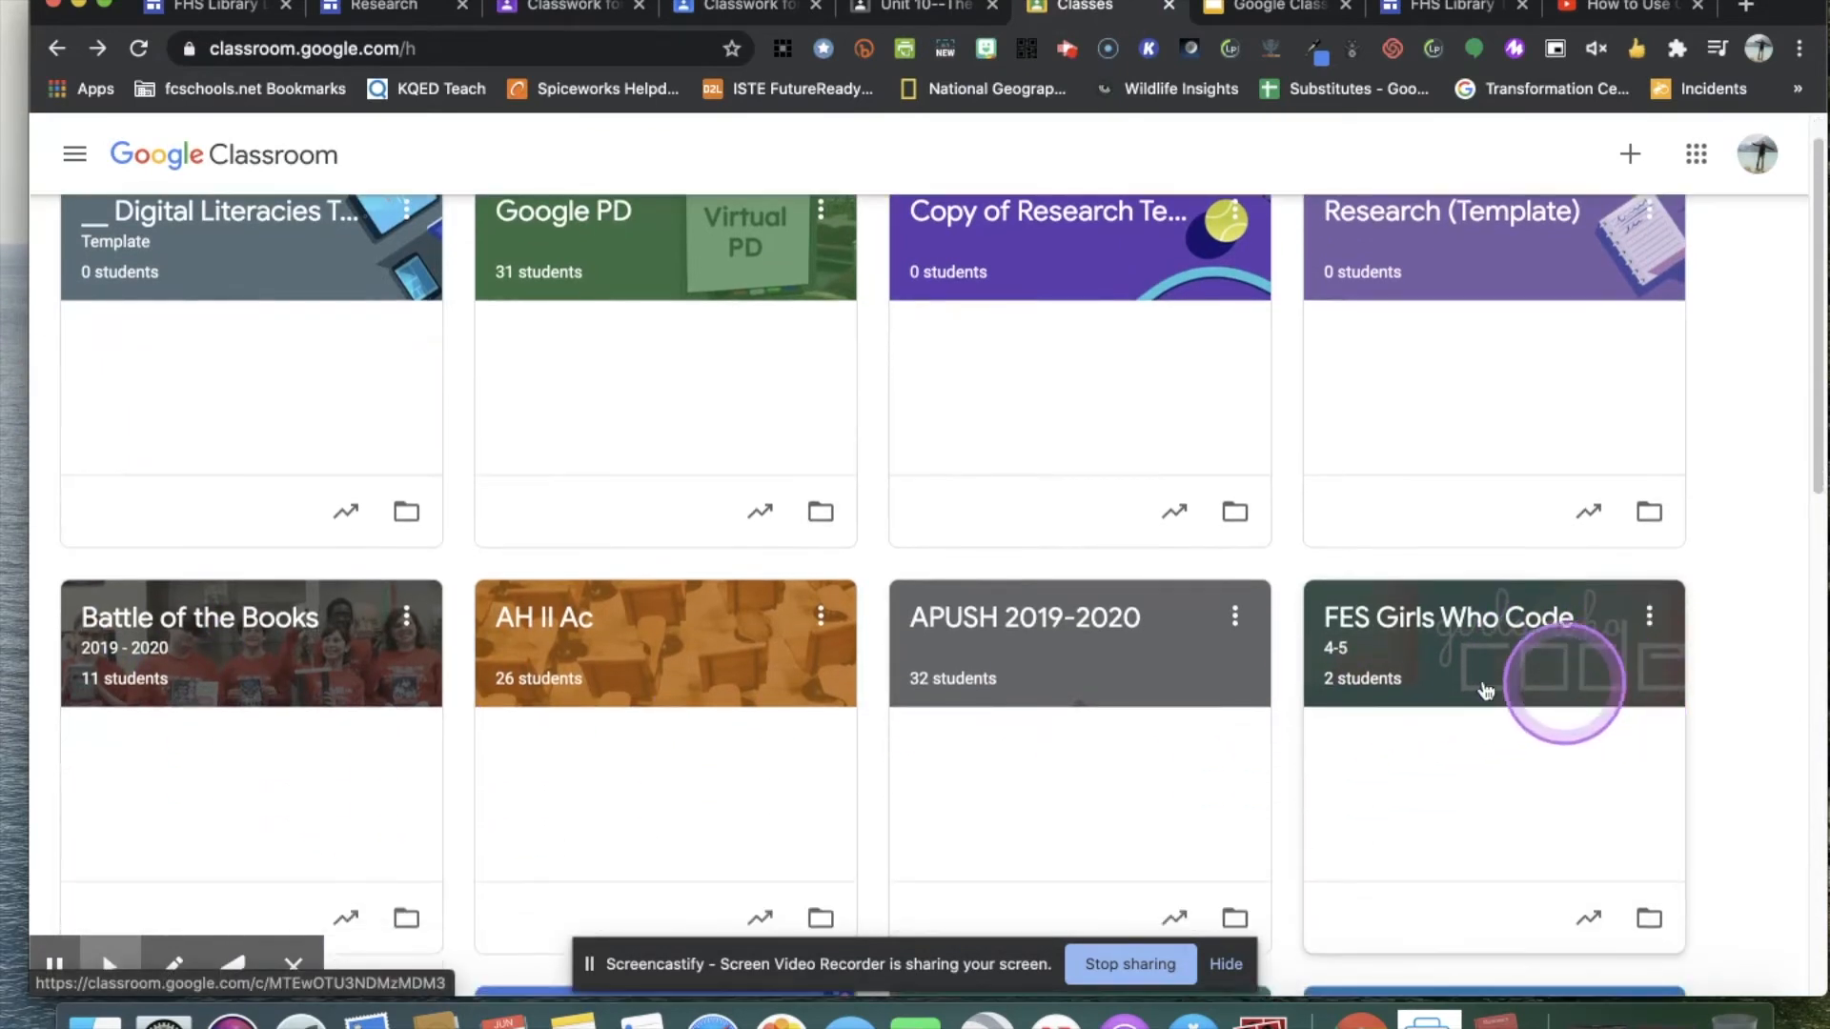
{"action": "scroll", "coordinate": [1073, 672], "scroll_direction": "up", "scroll_amount": 1}
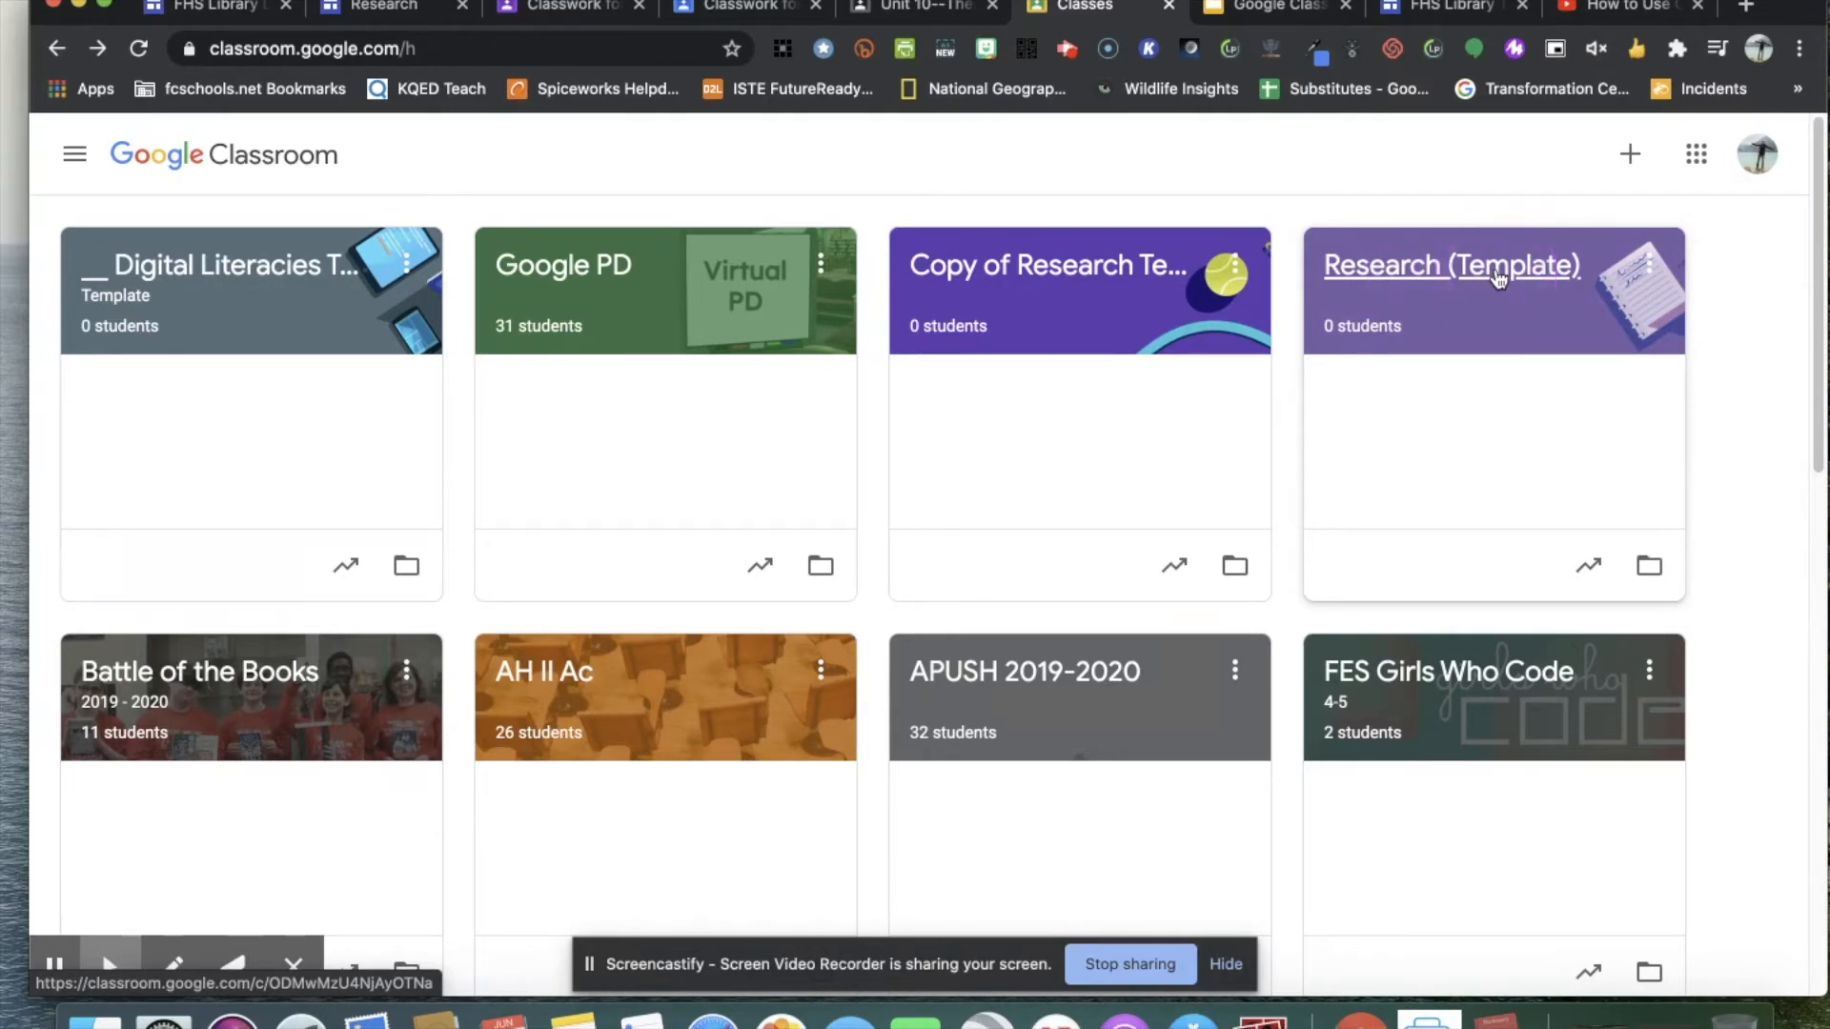
{"action": "left_click", "coordinate": [1650, 271]}
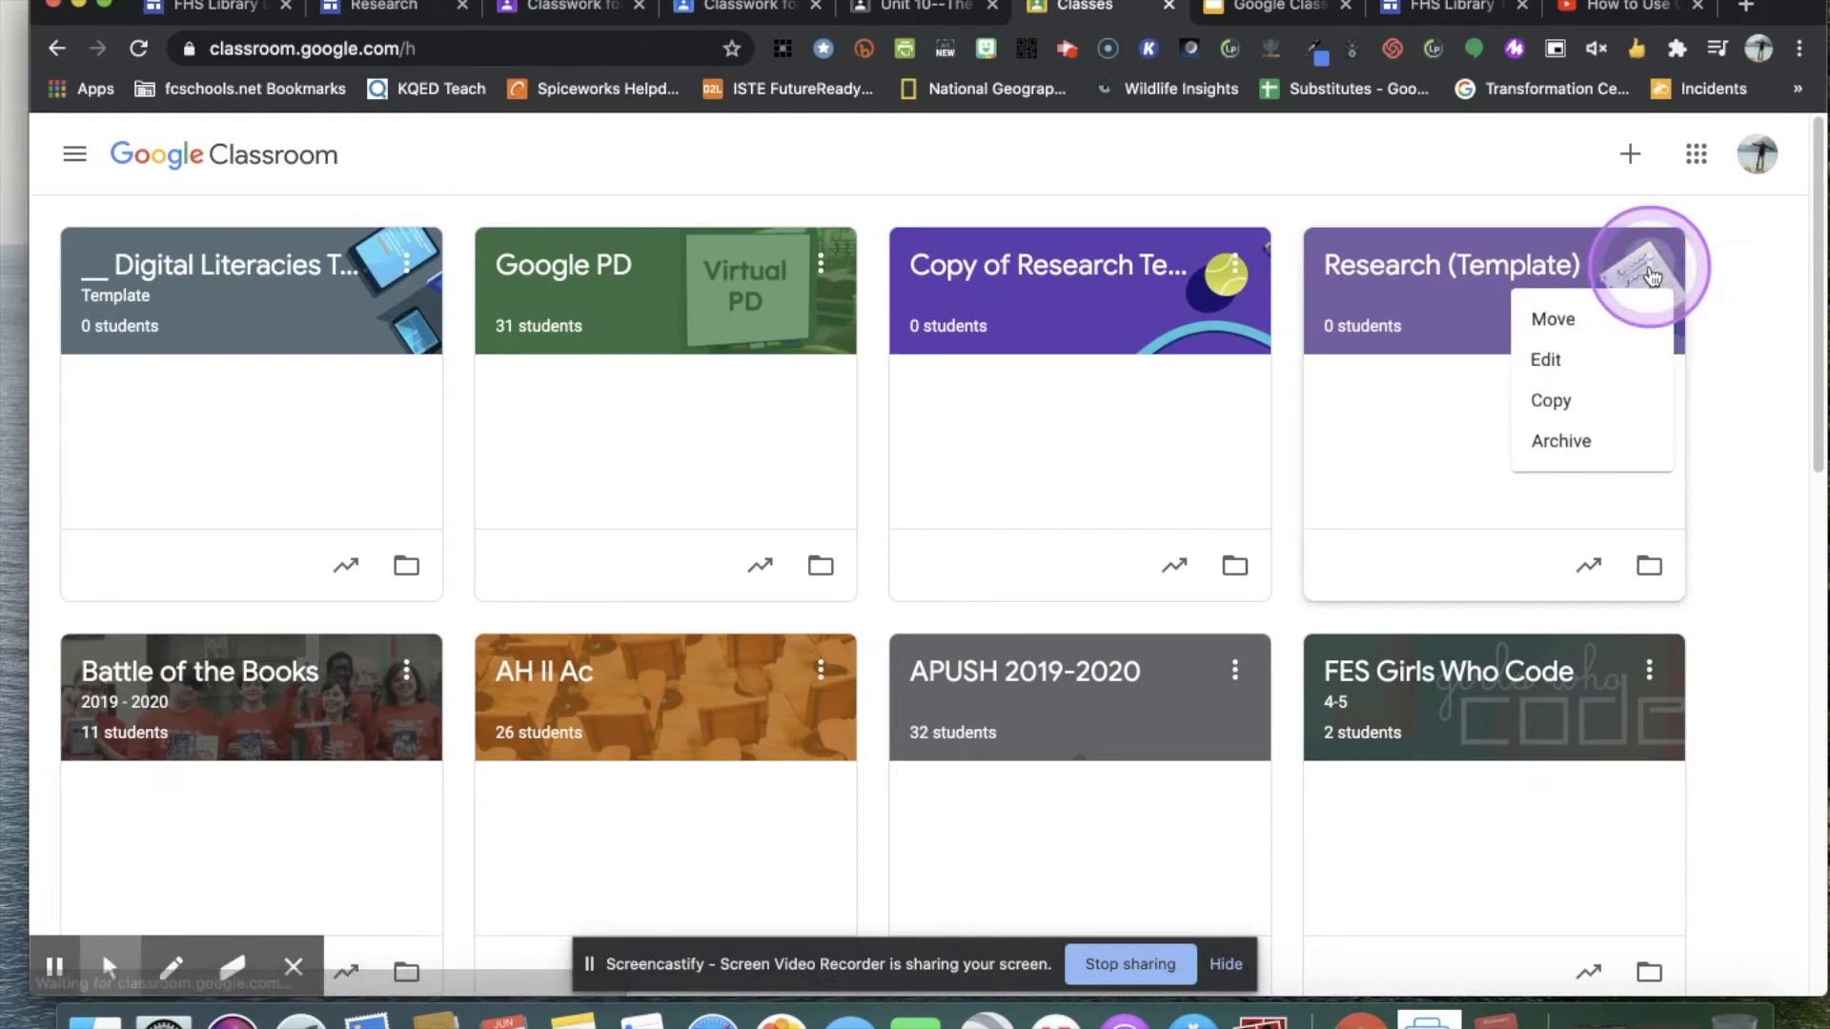
{"action": "left_click", "coordinate": [1571, 401]}
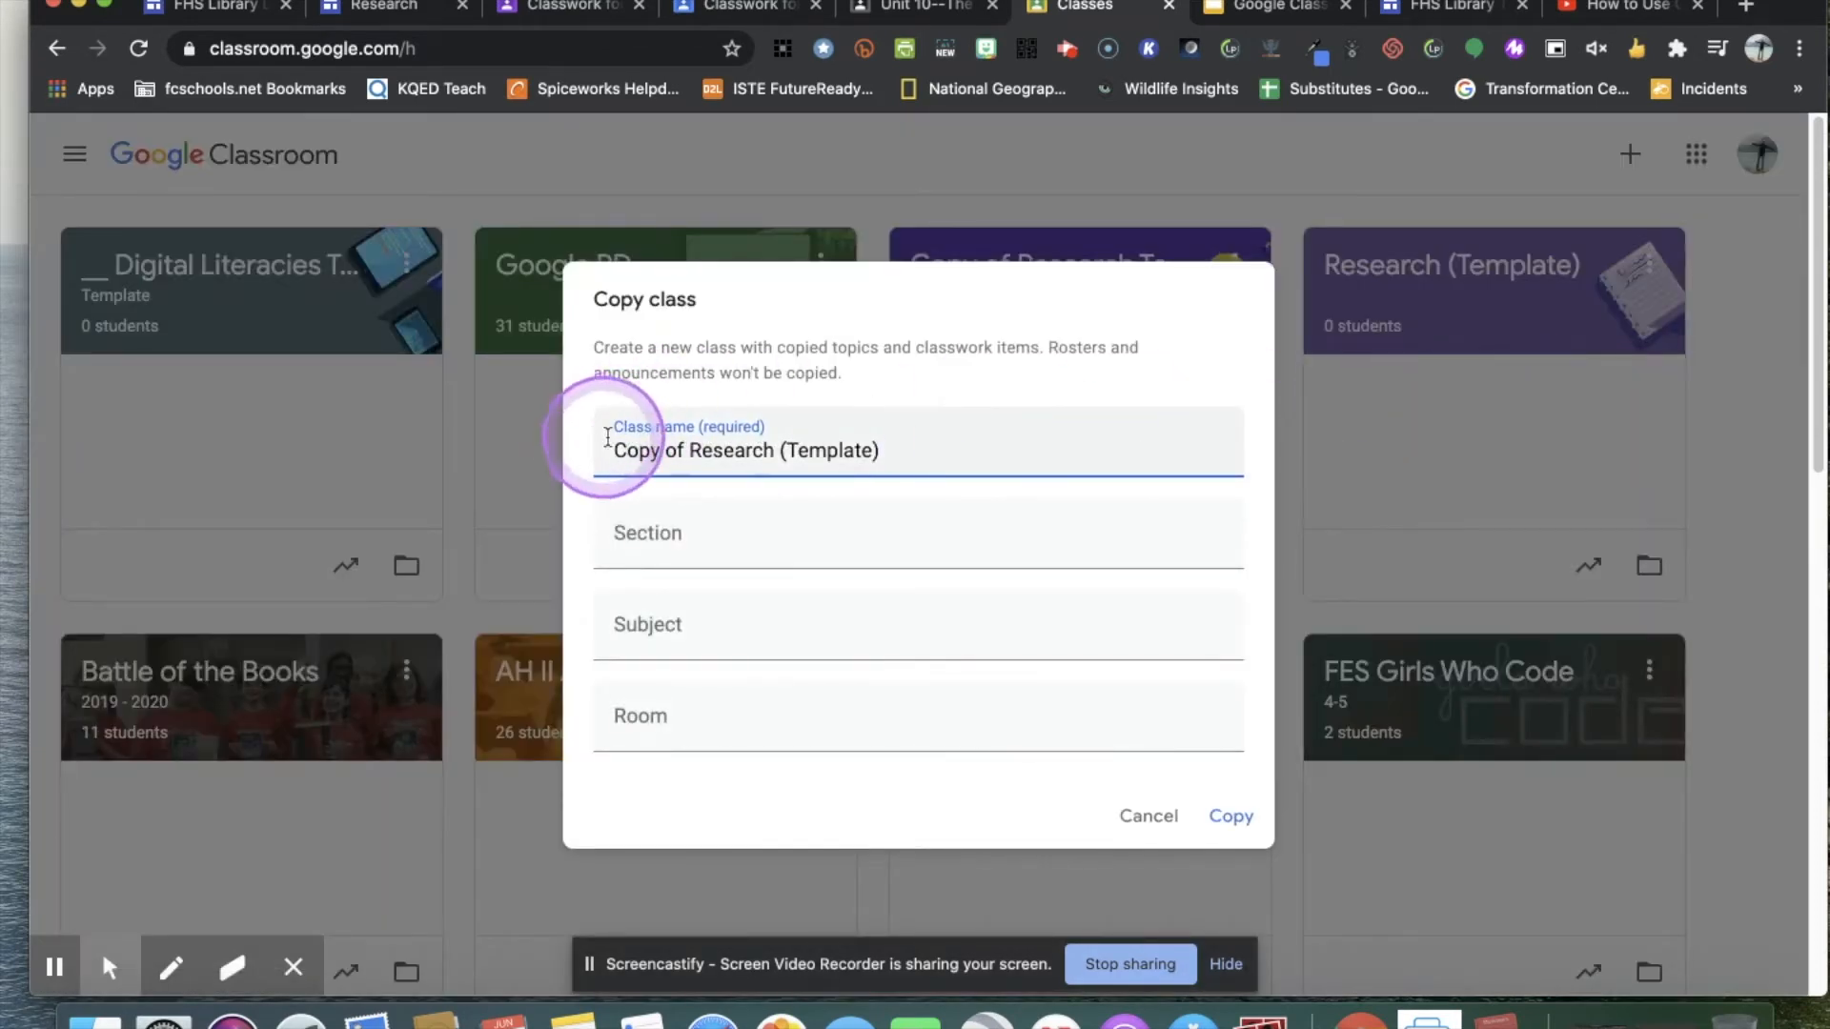
{"action": "left_click_drag", "start_coordinate": [689, 448], "coordinate": [613, 449]}
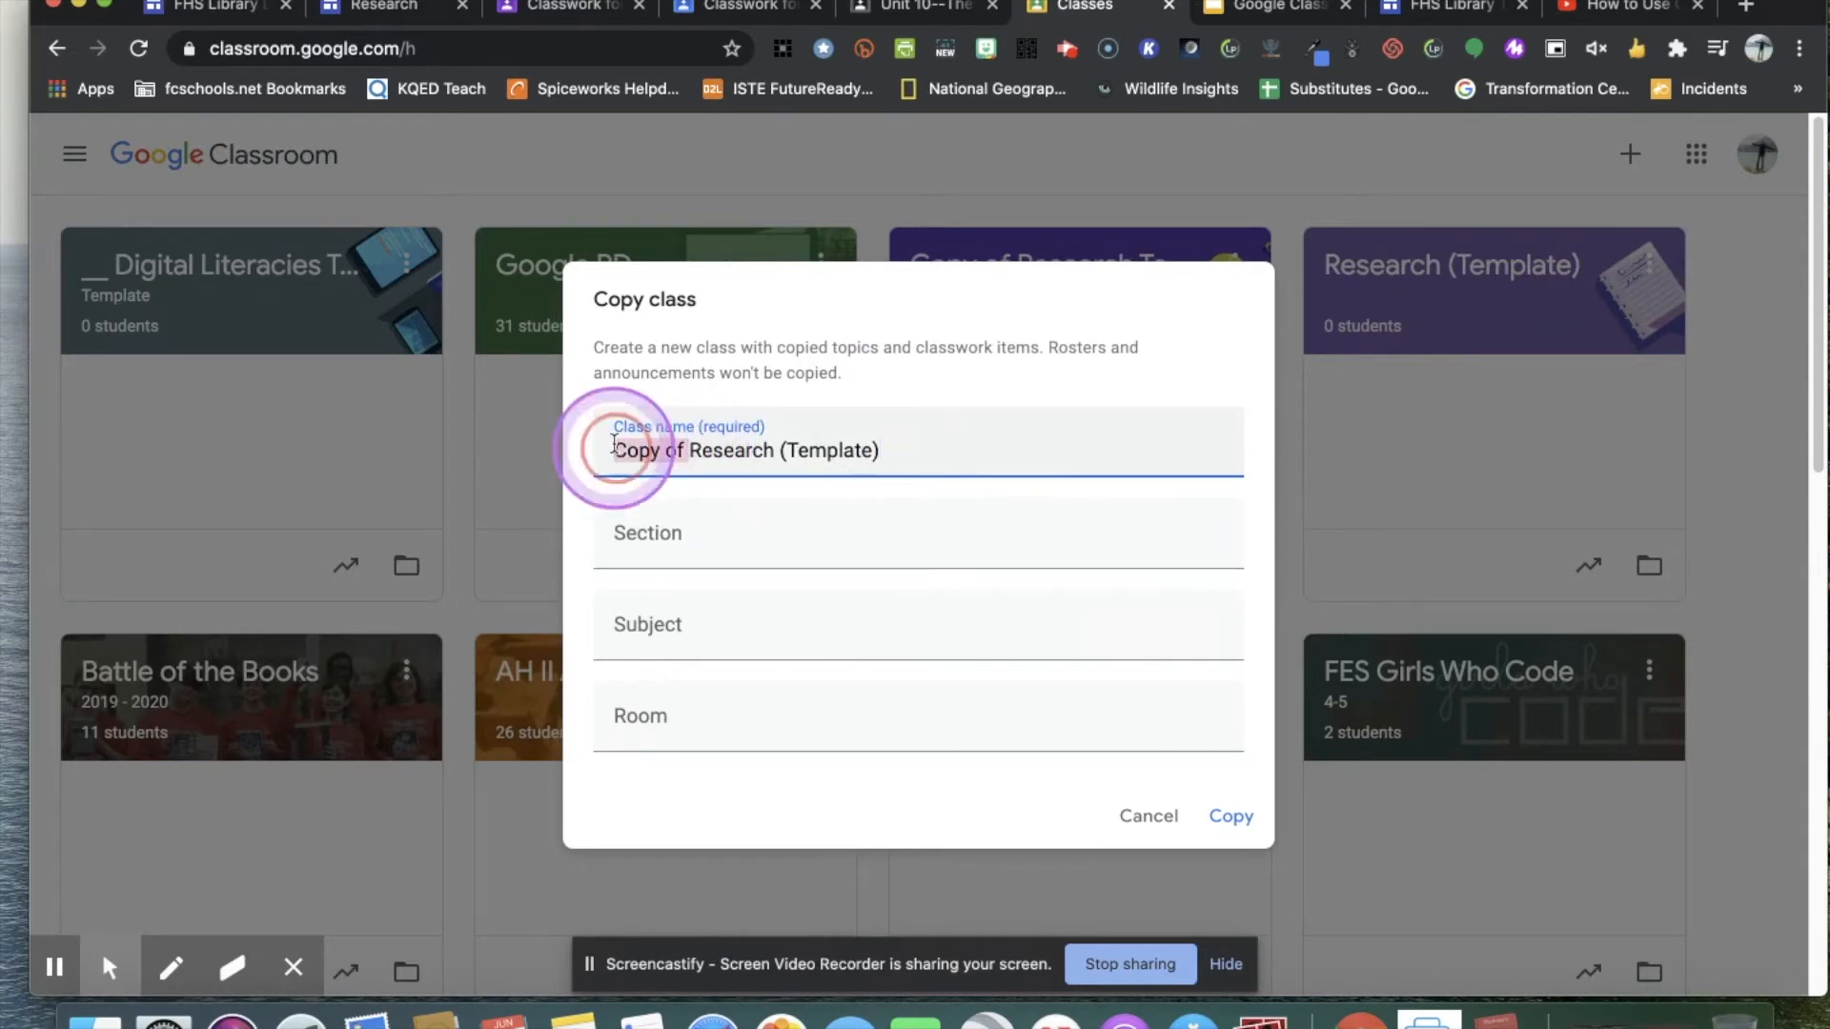
{"action": "key", "text": "BackSpace"}
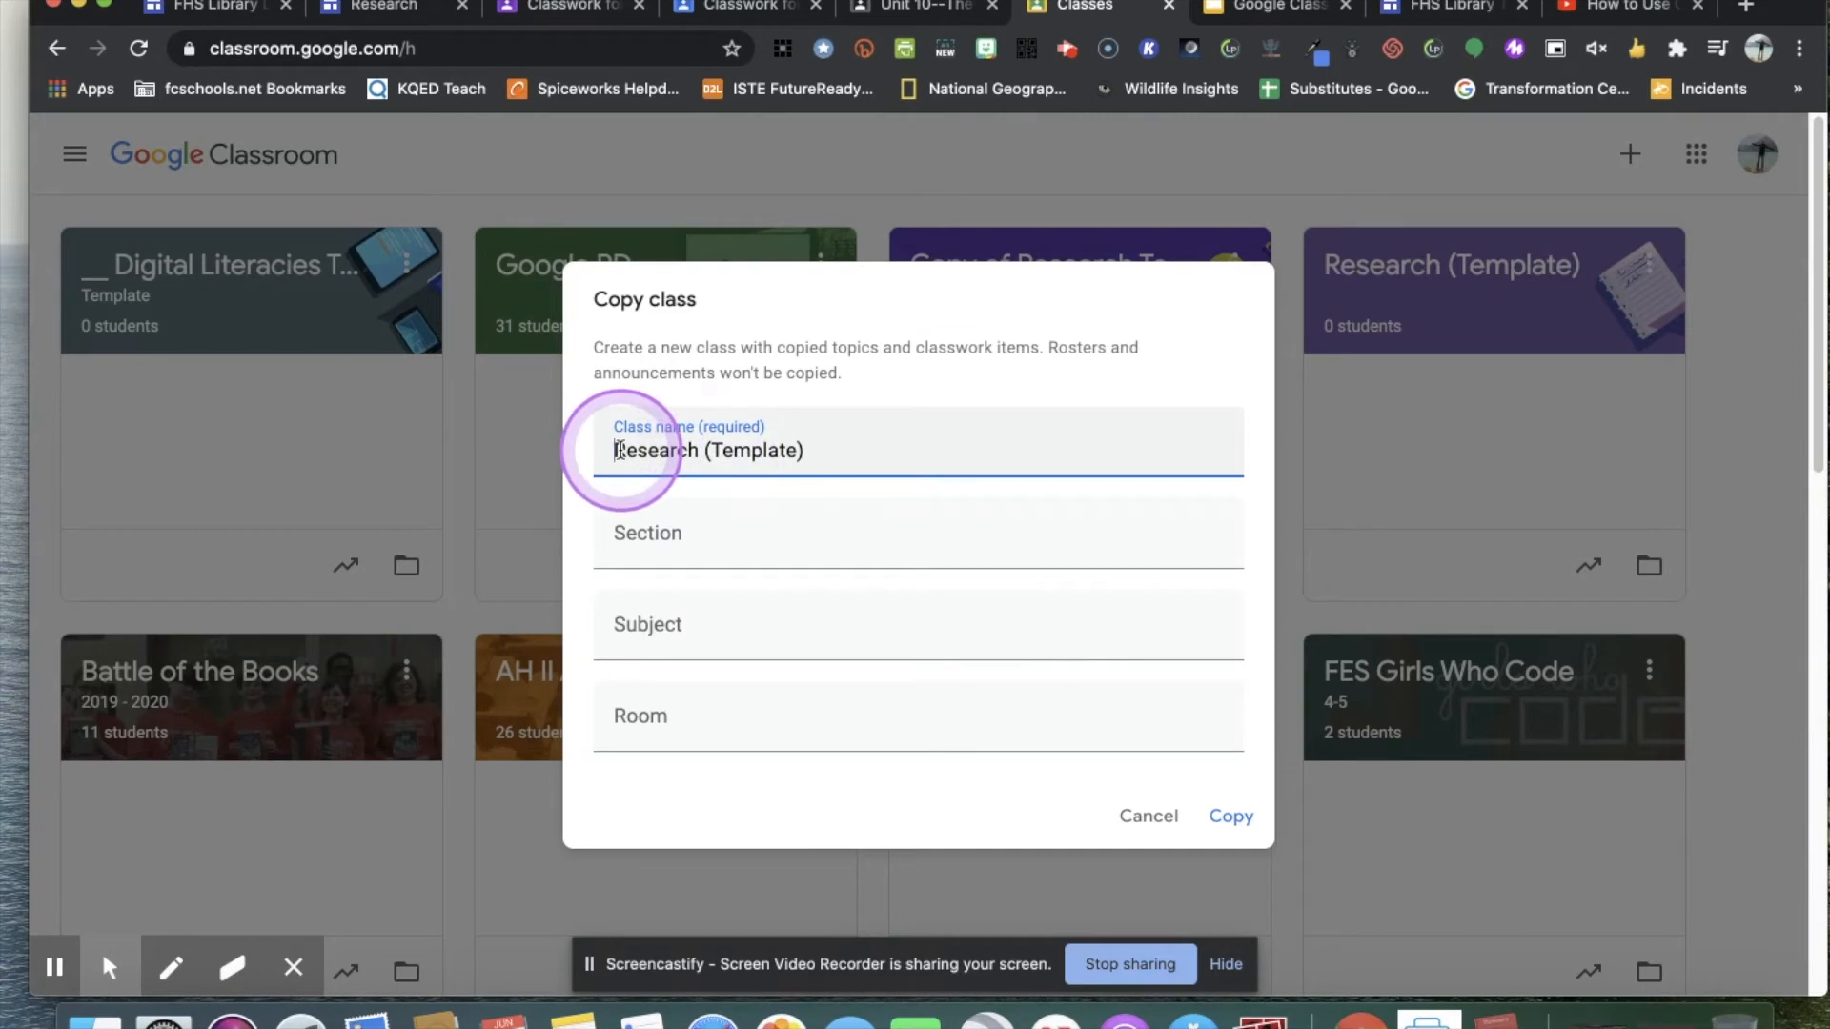
{"action": "type", "text": "5th Gra"}
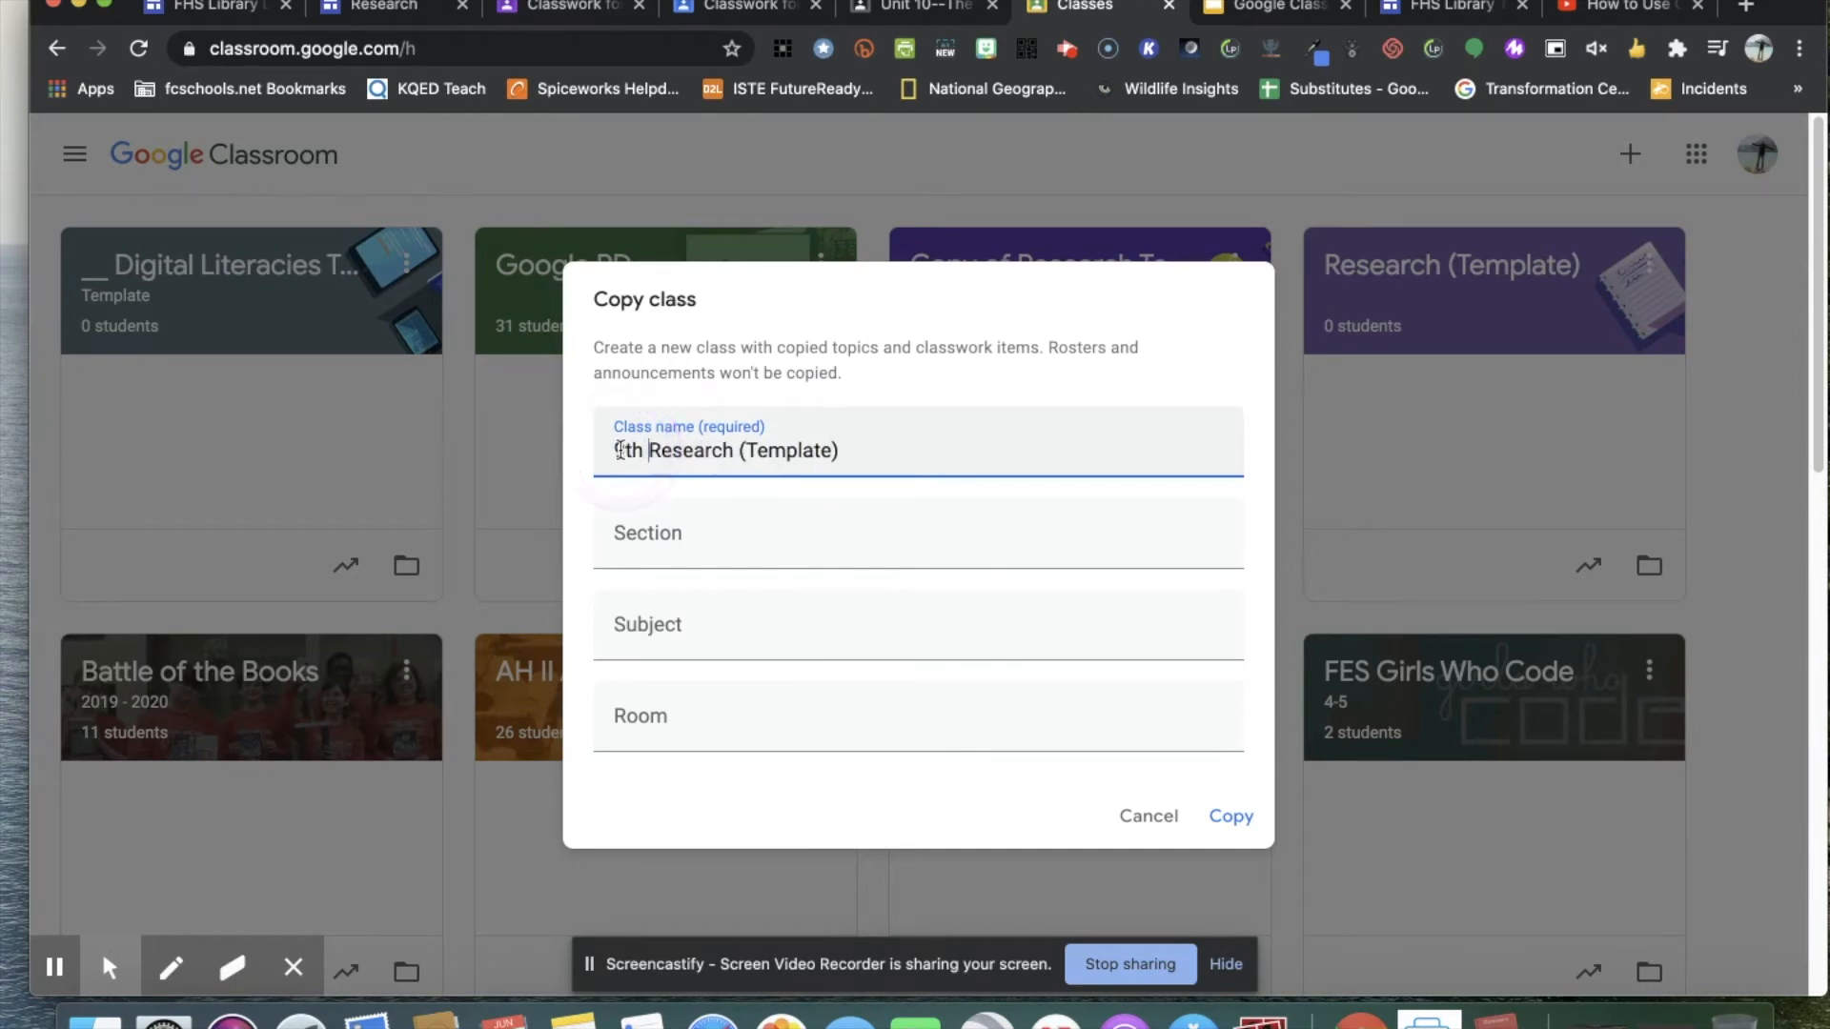
{"action": "type", "text": "de"}
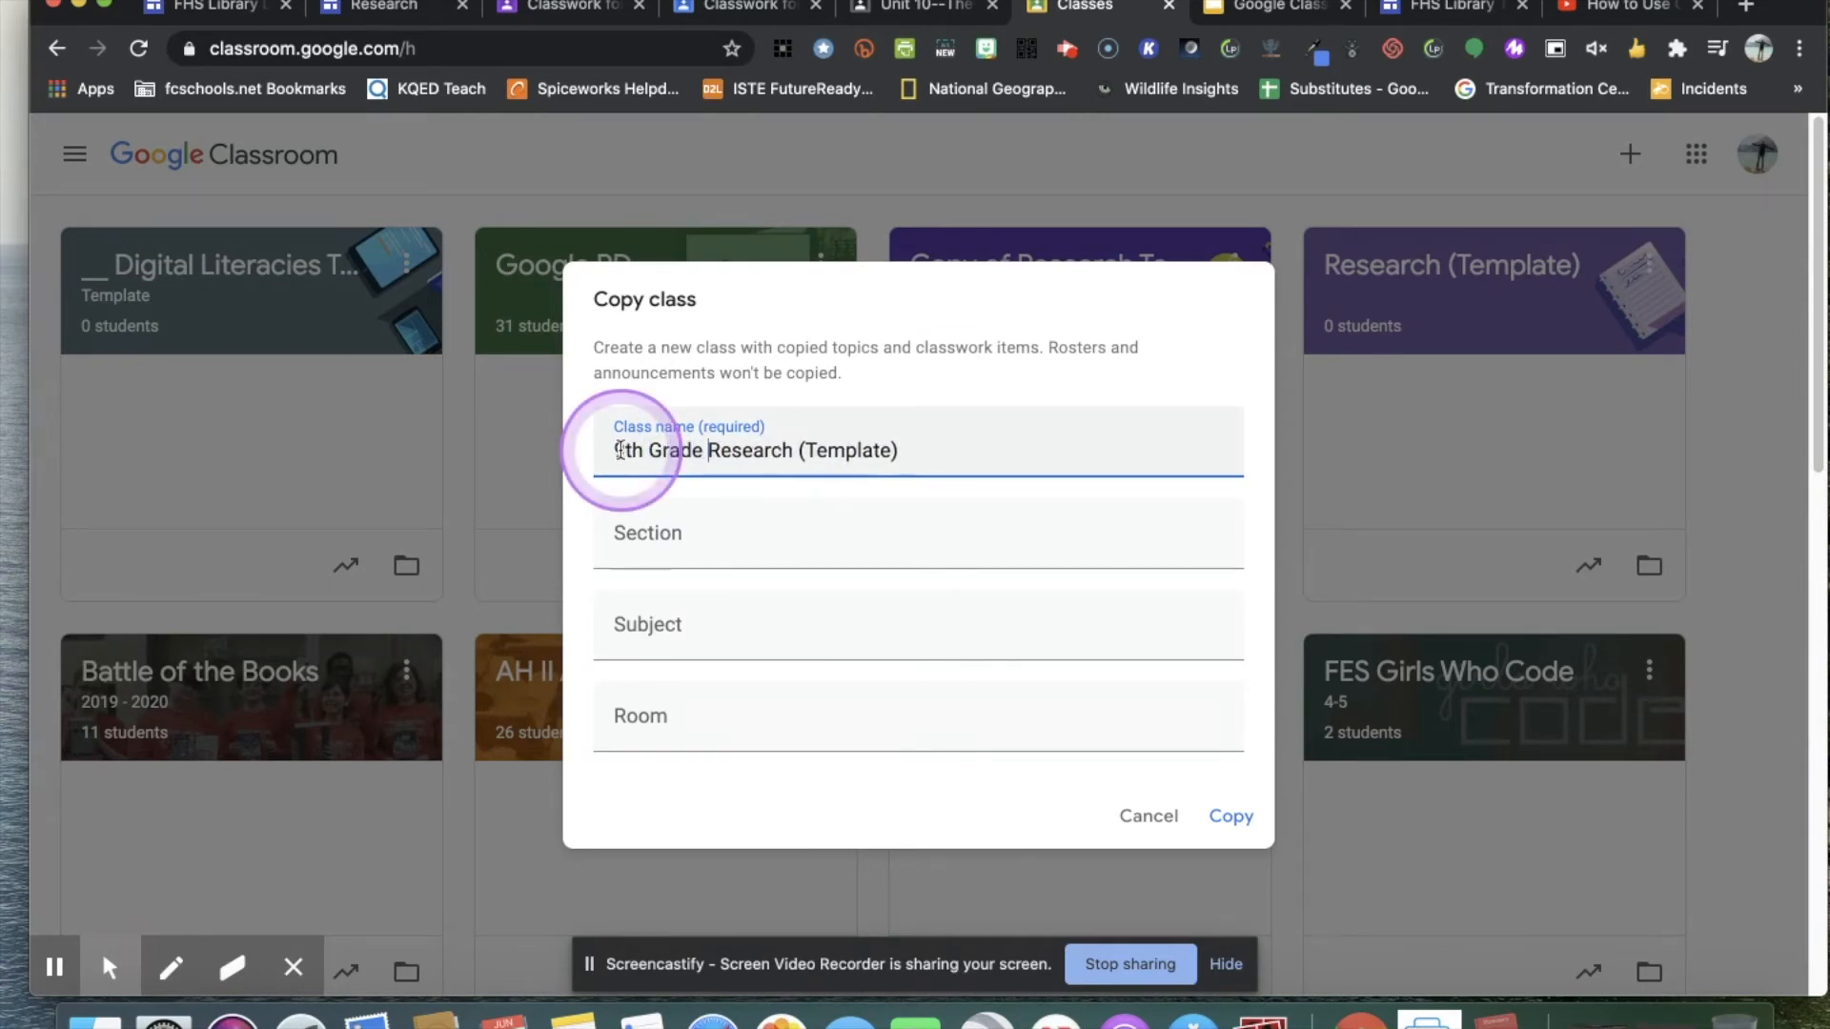
Enter the teacher's name as the section and ELA as the subject of the copied class.
{"action": "left_click", "coordinate": [697, 533]}
{"action": "type", "text": "Ms. Starr"}
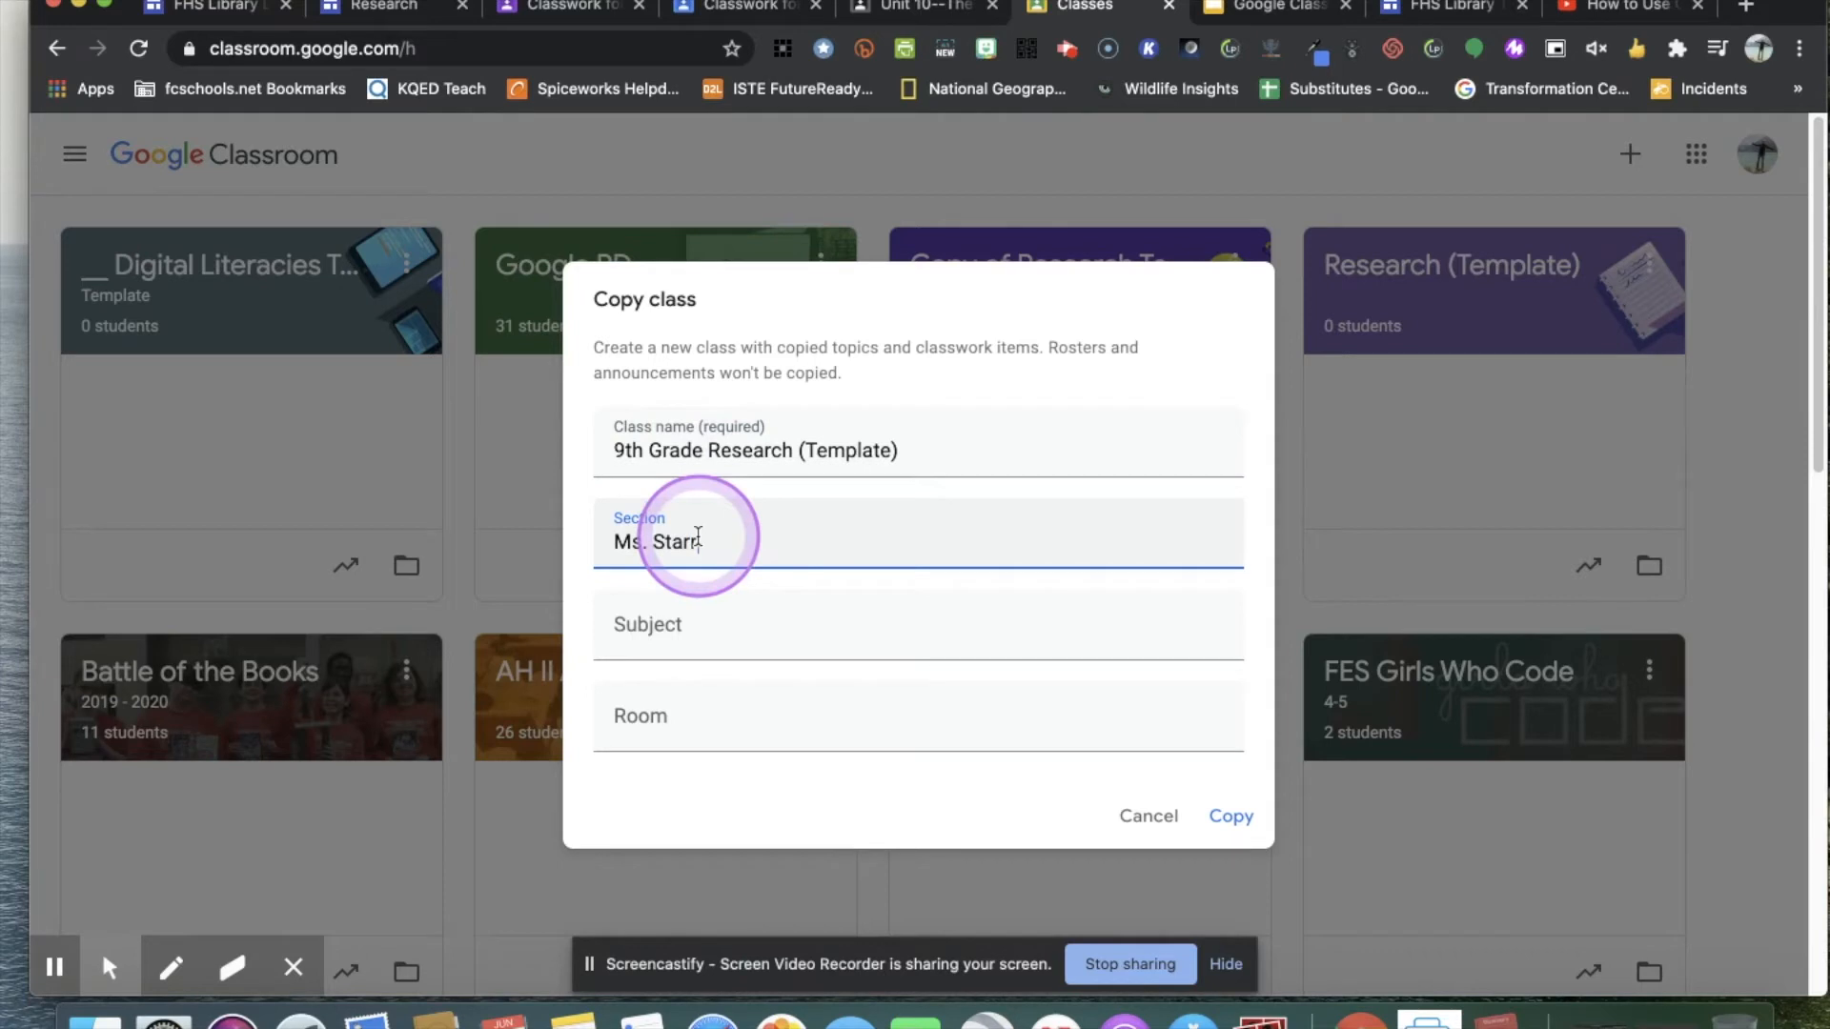
{"action": "left_click", "coordinate": [674, 618]}
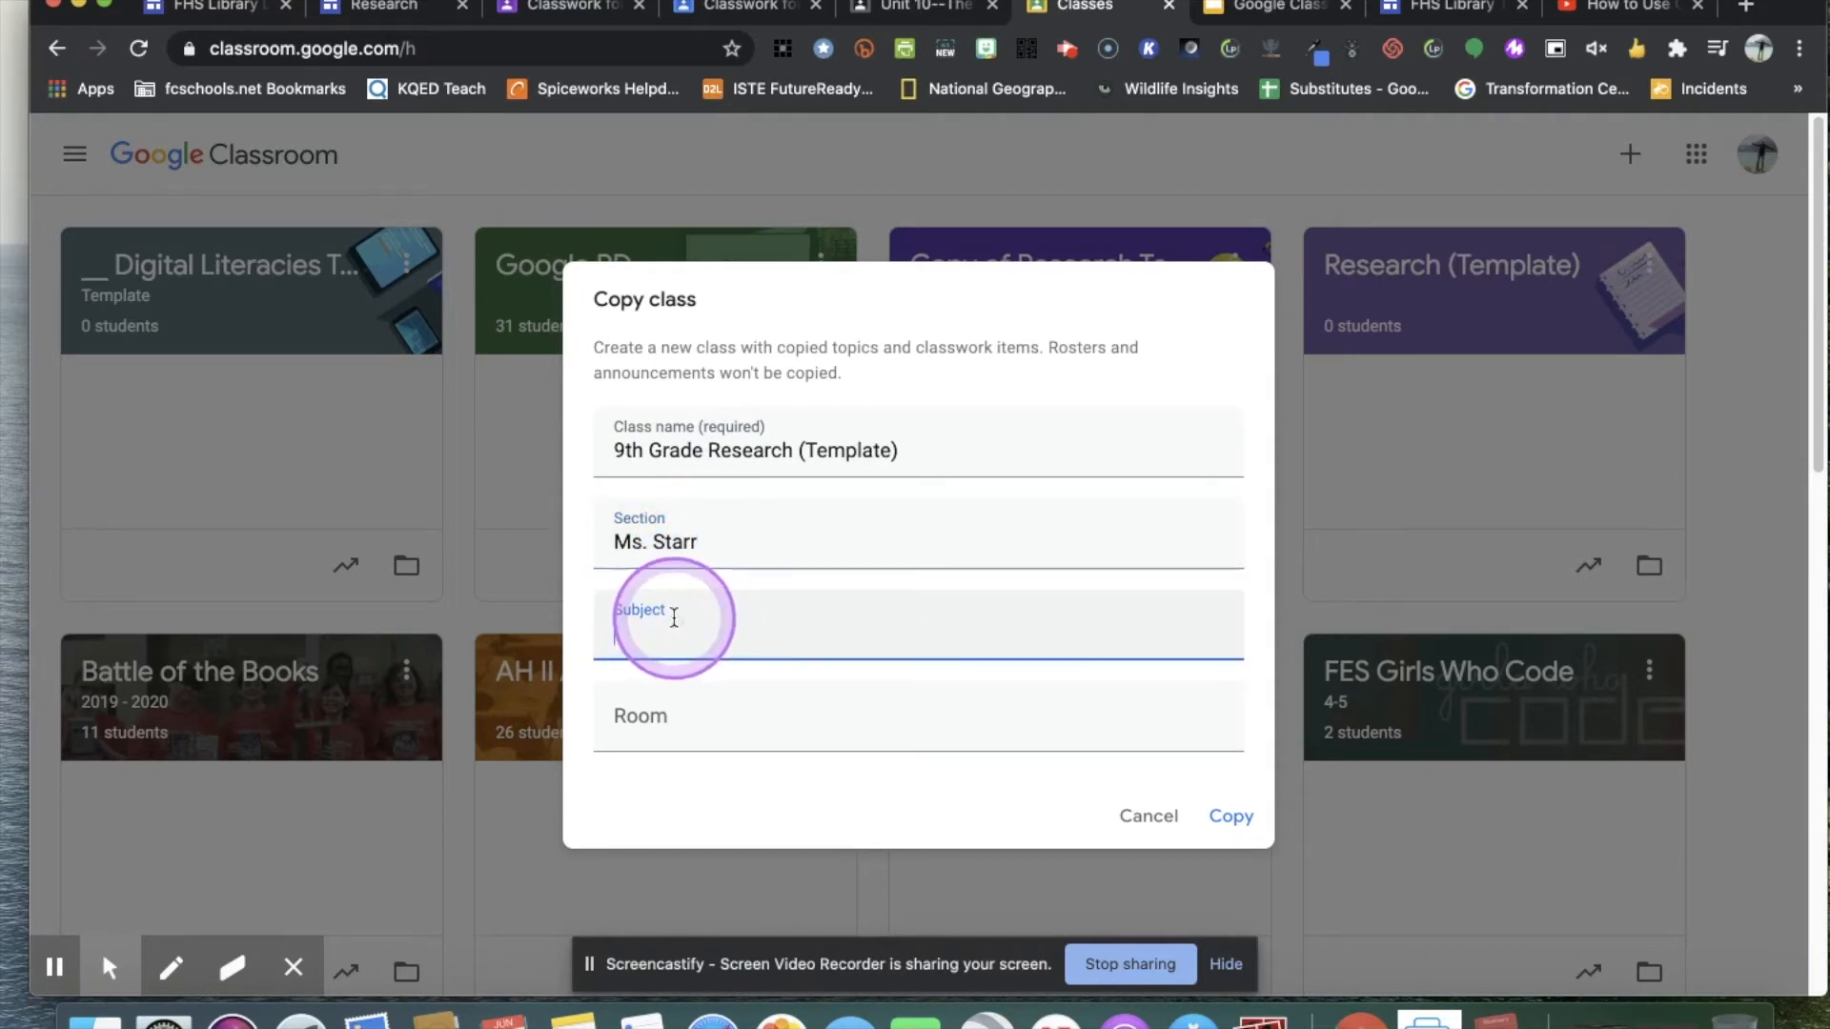
{"action": "type", "text": "ELA"}
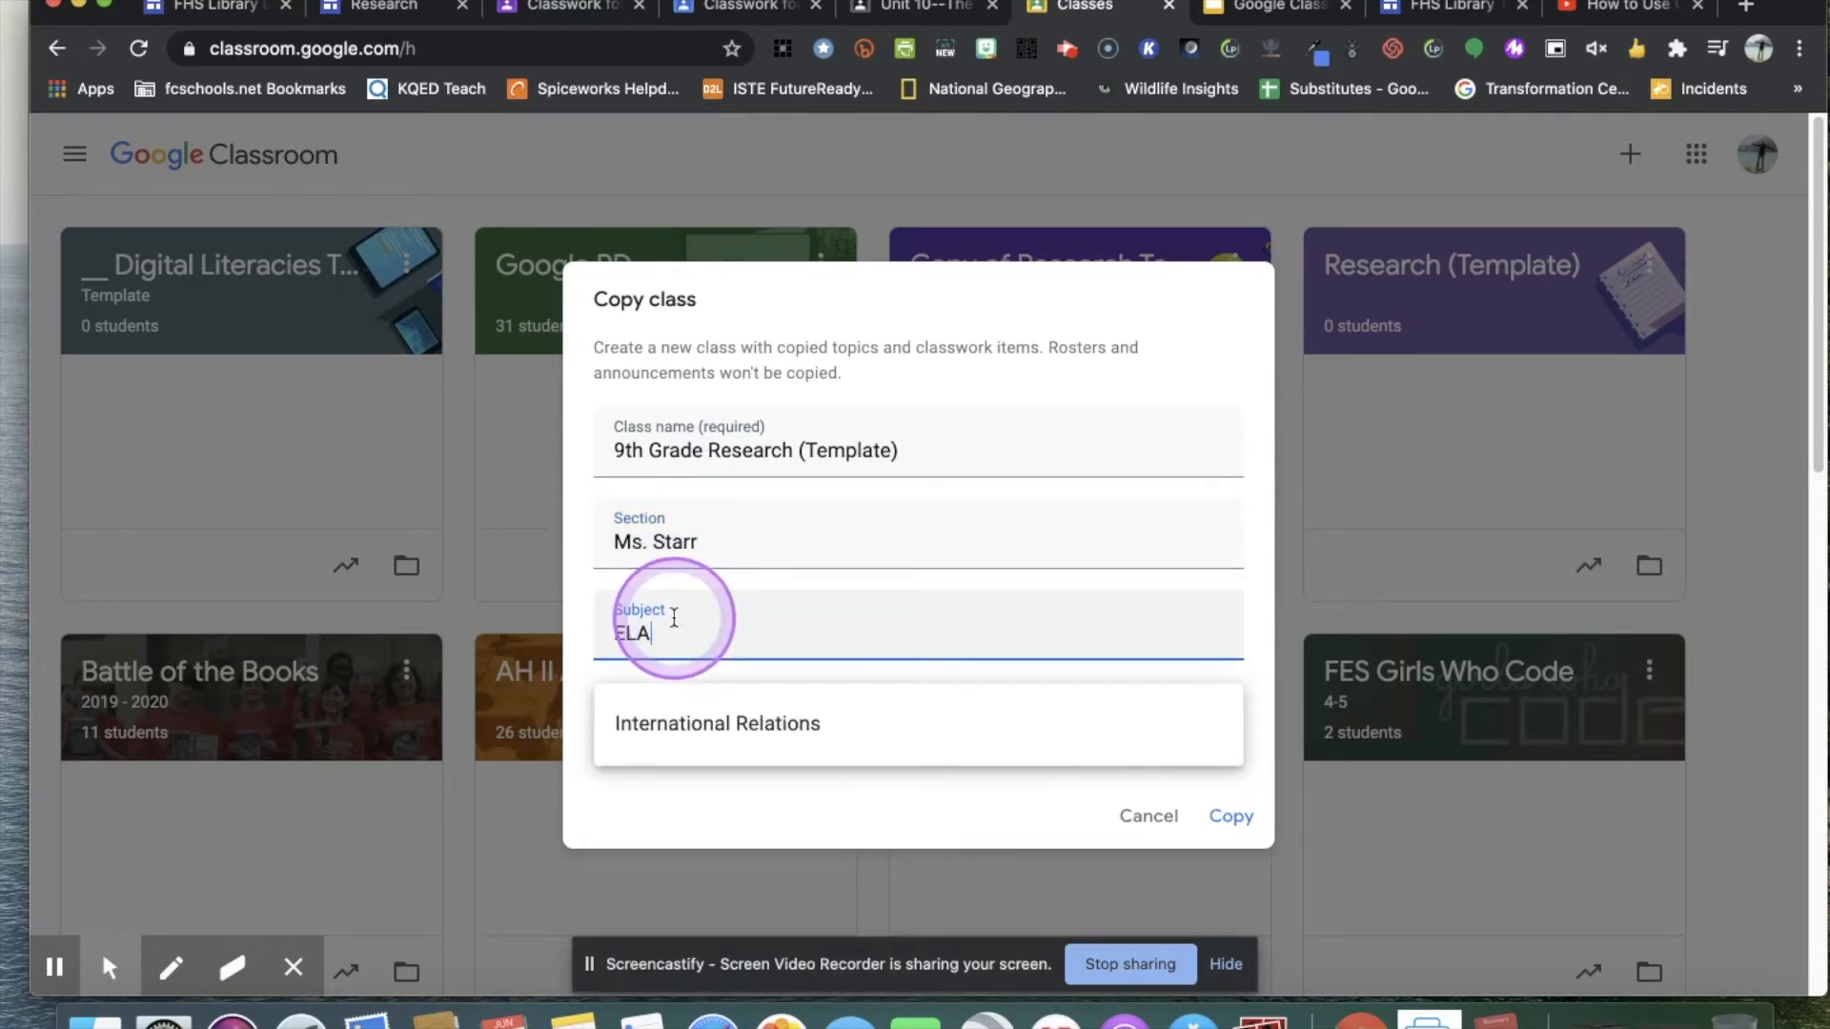
{"action": "left_click", "coordinate": [792, 818]}
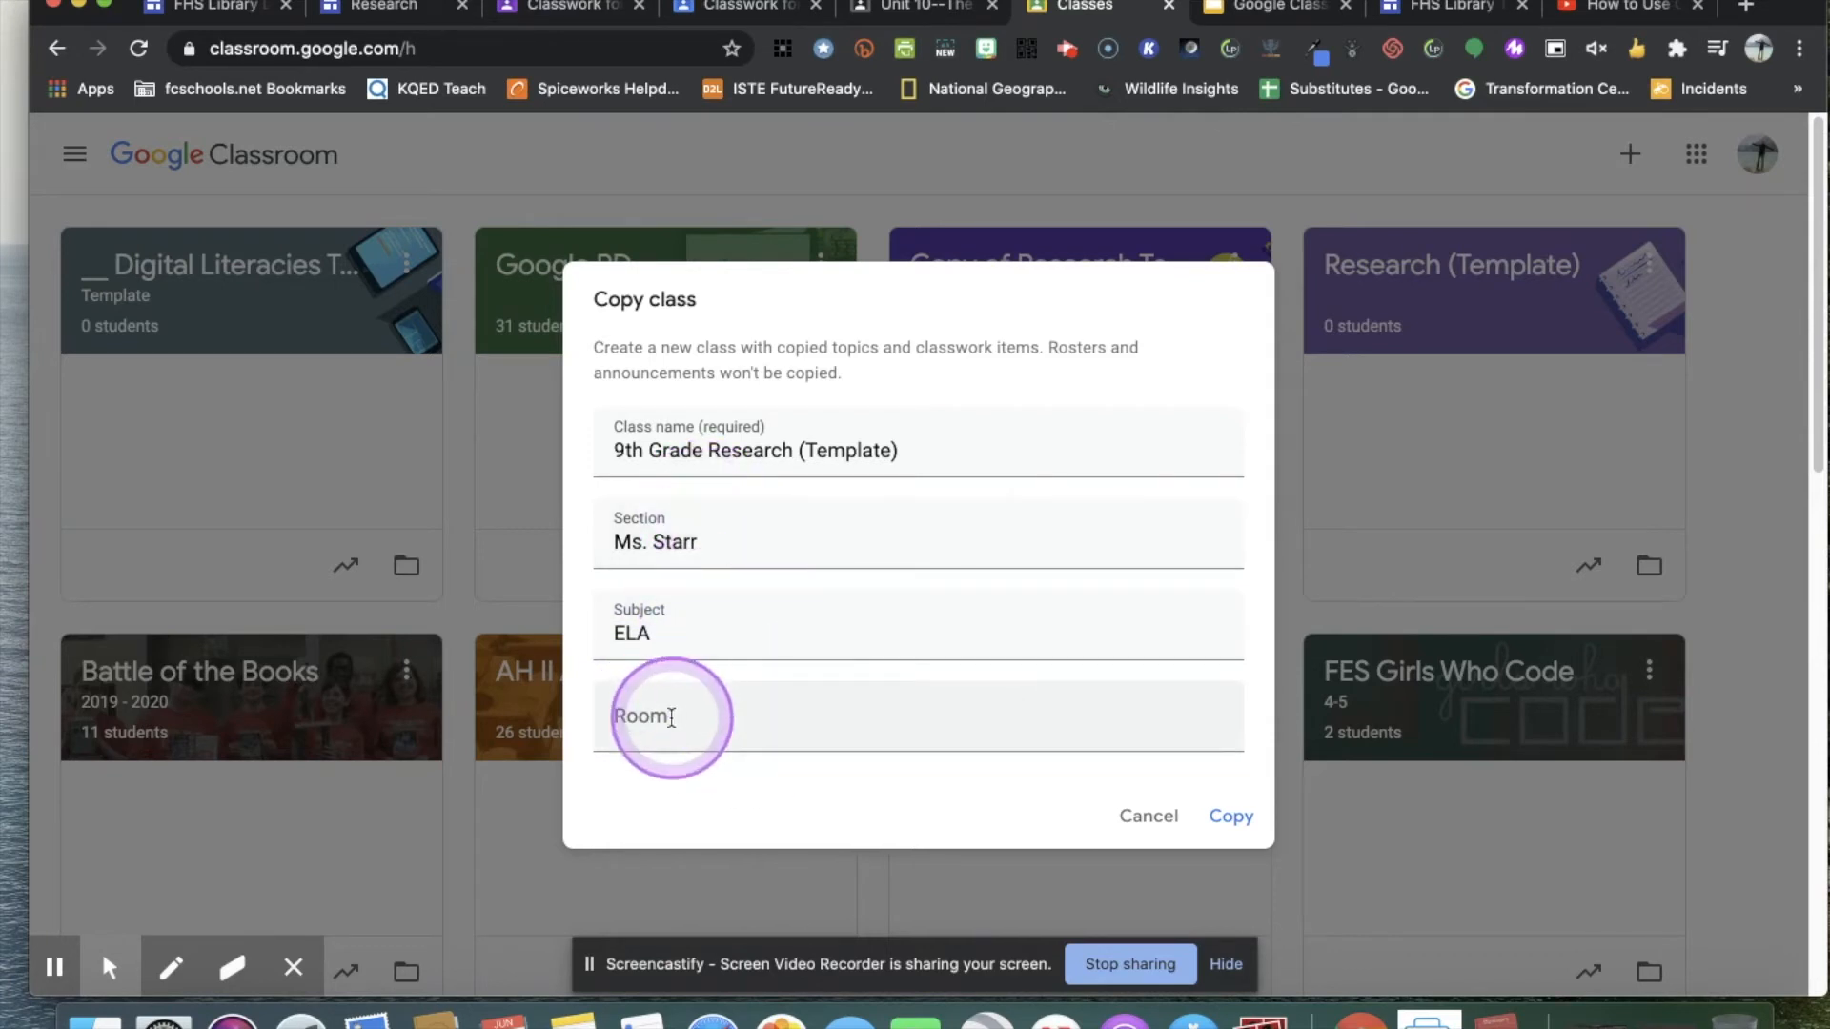
{"action": "left_click", "coordinate": [763, 545]}
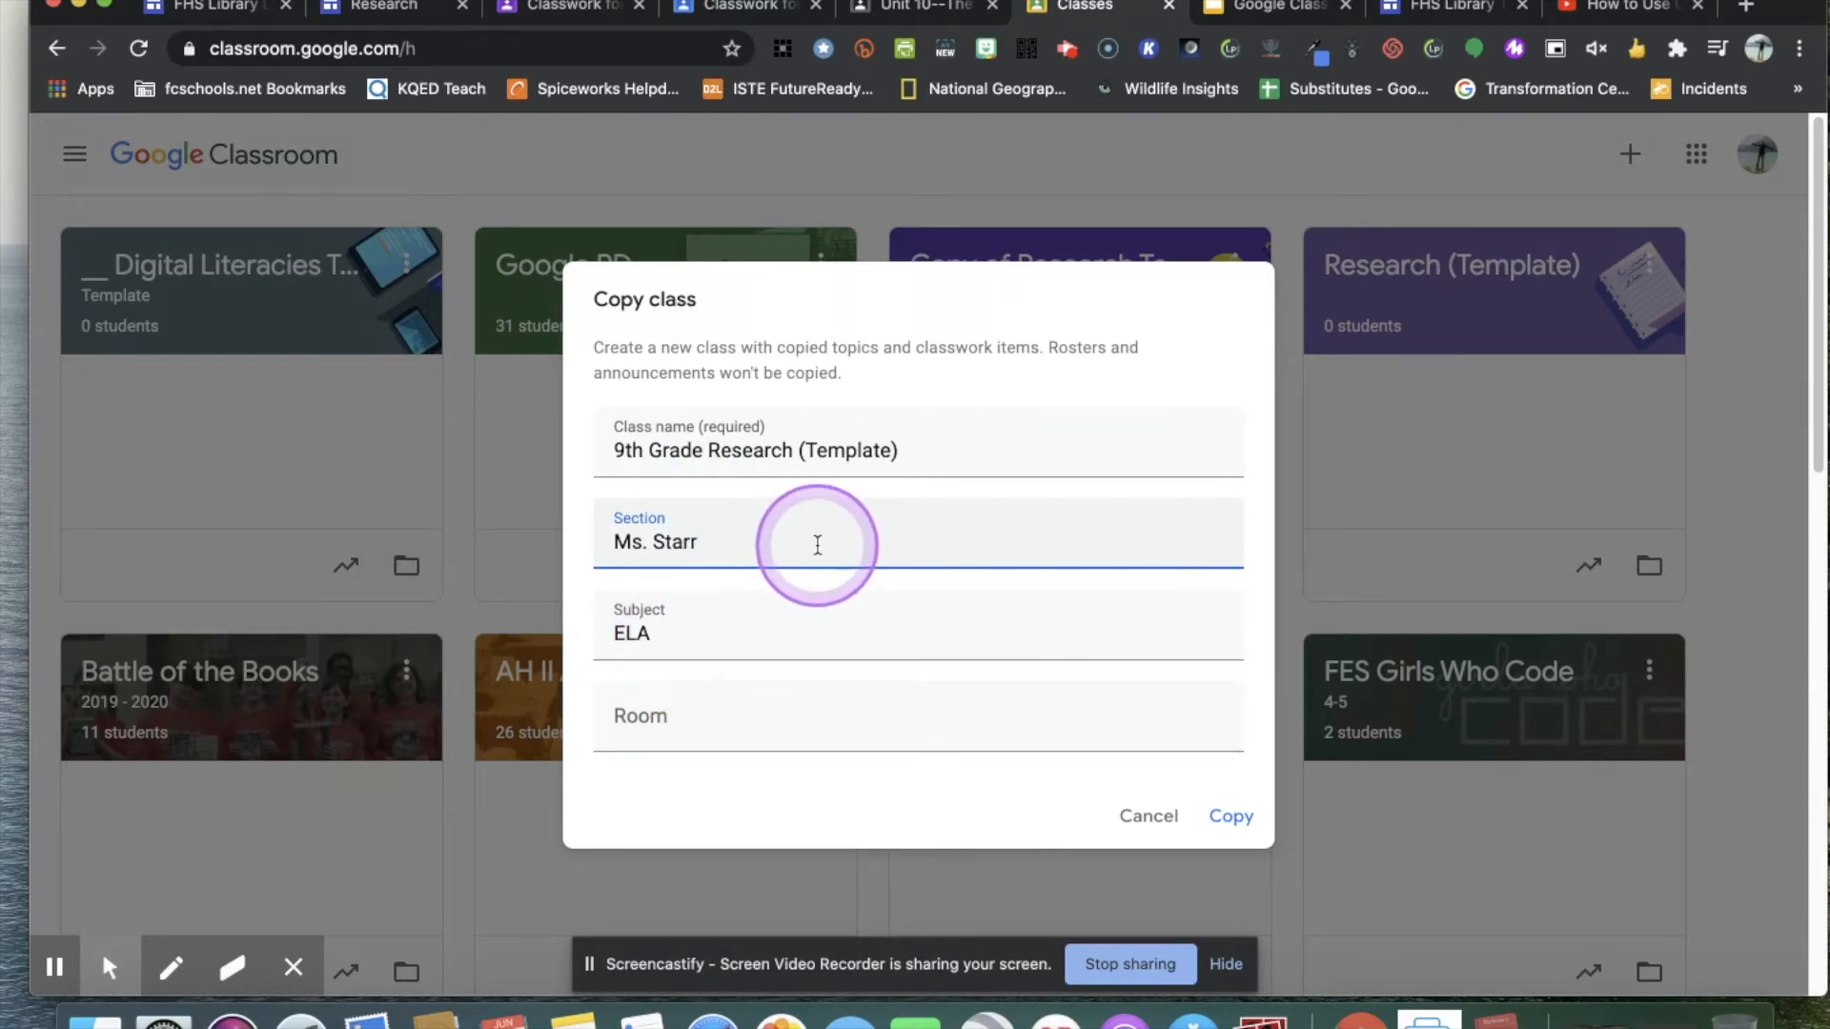
{"action": "type", "text": "4th period"}
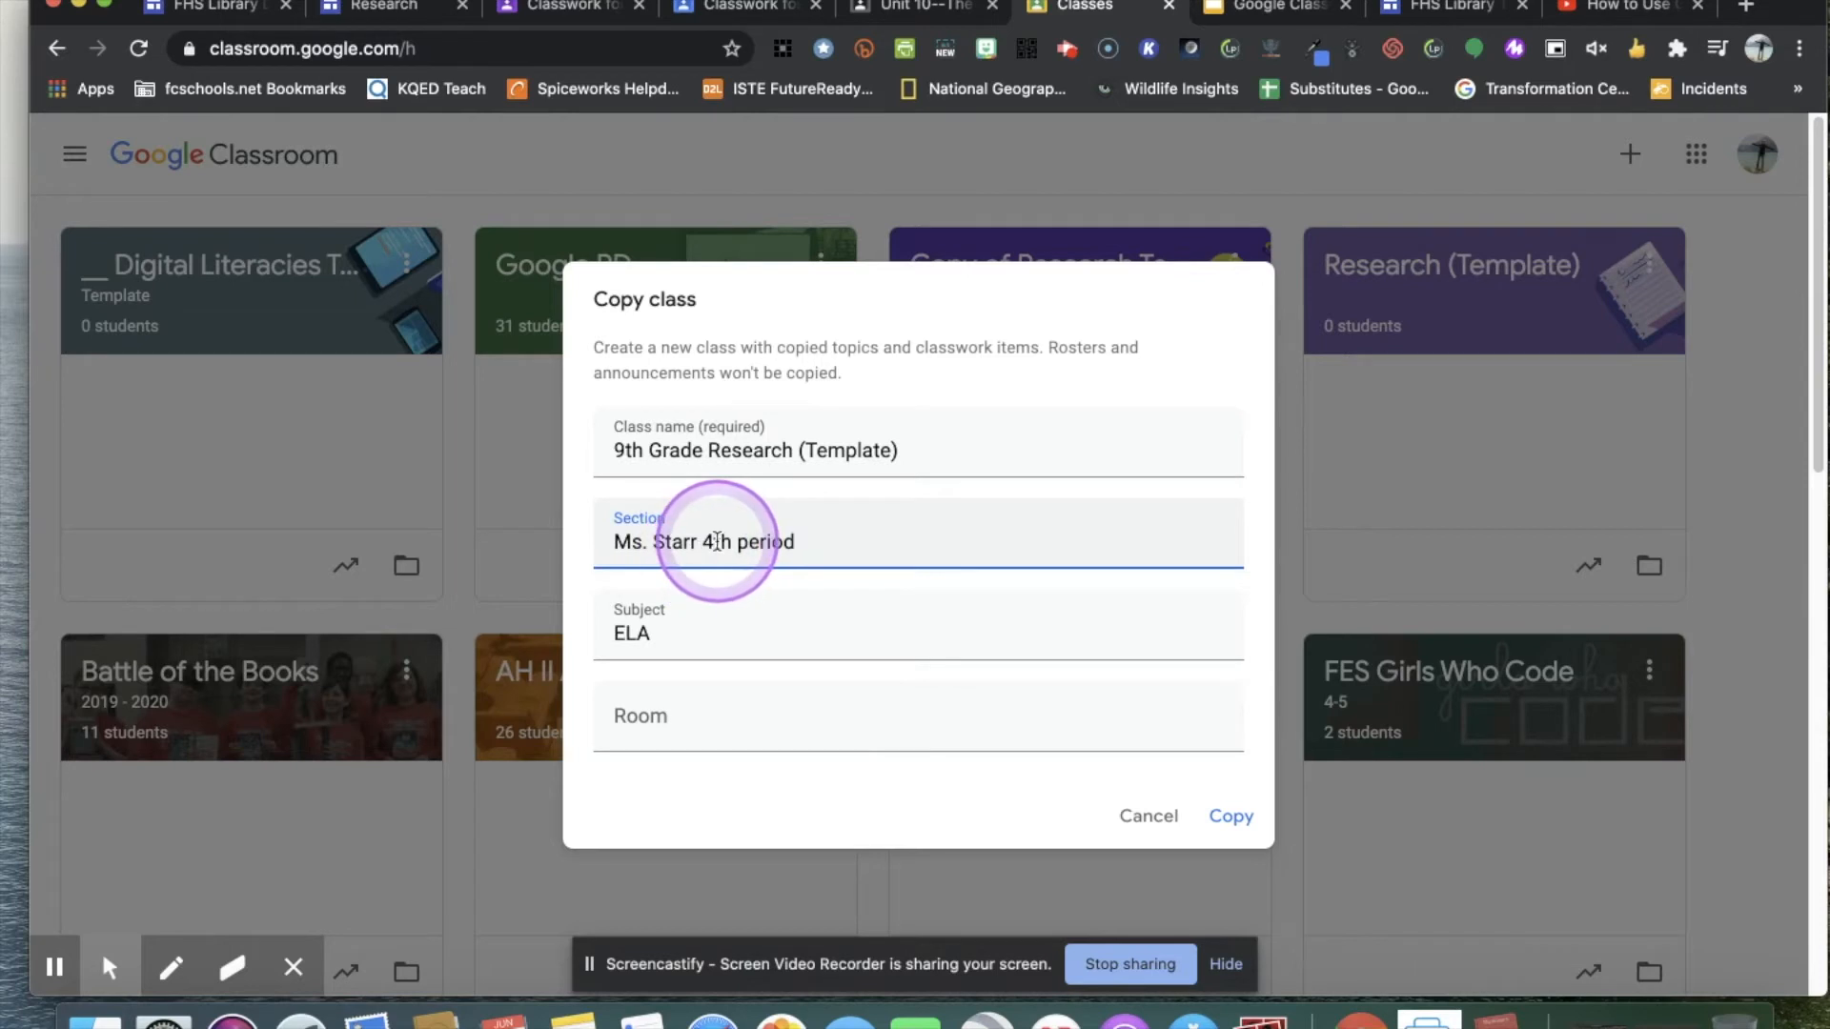
{"action": "left_click_drag", "start_coordinate": [702, 543], "coordinate": [816, 546]}
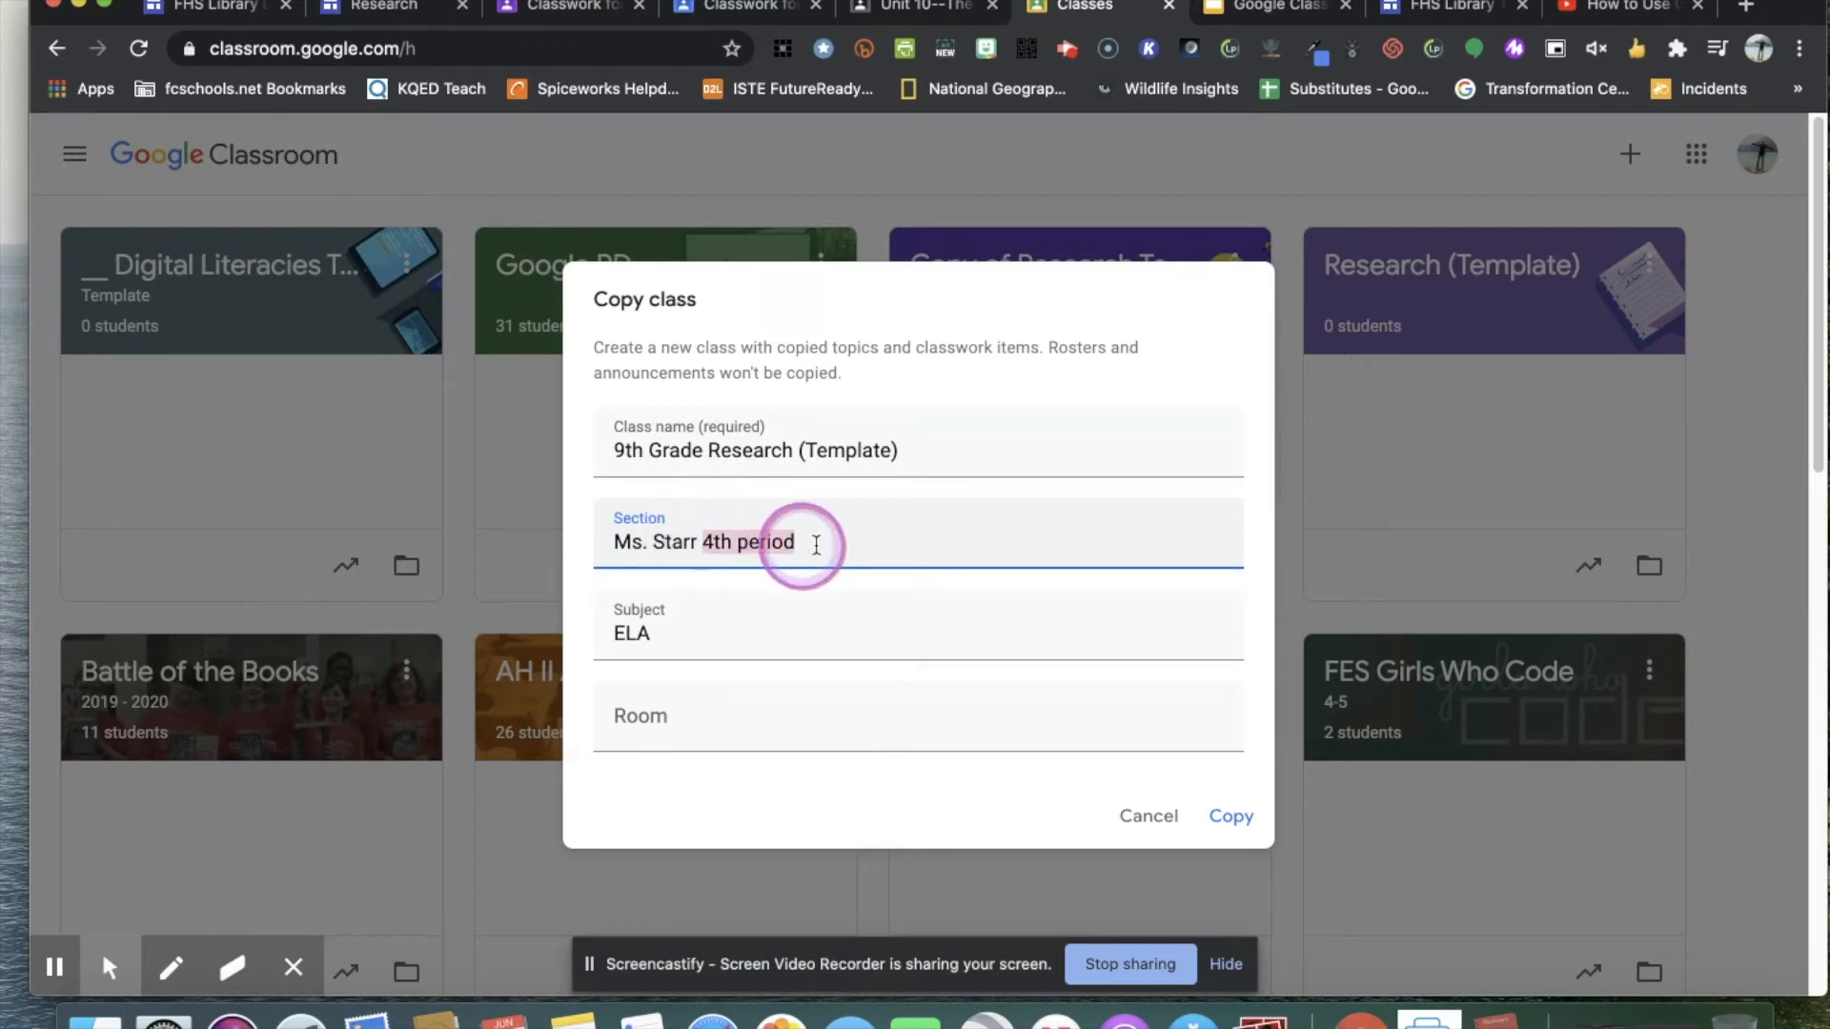
{"action": "key", "text": "BackSpace"}
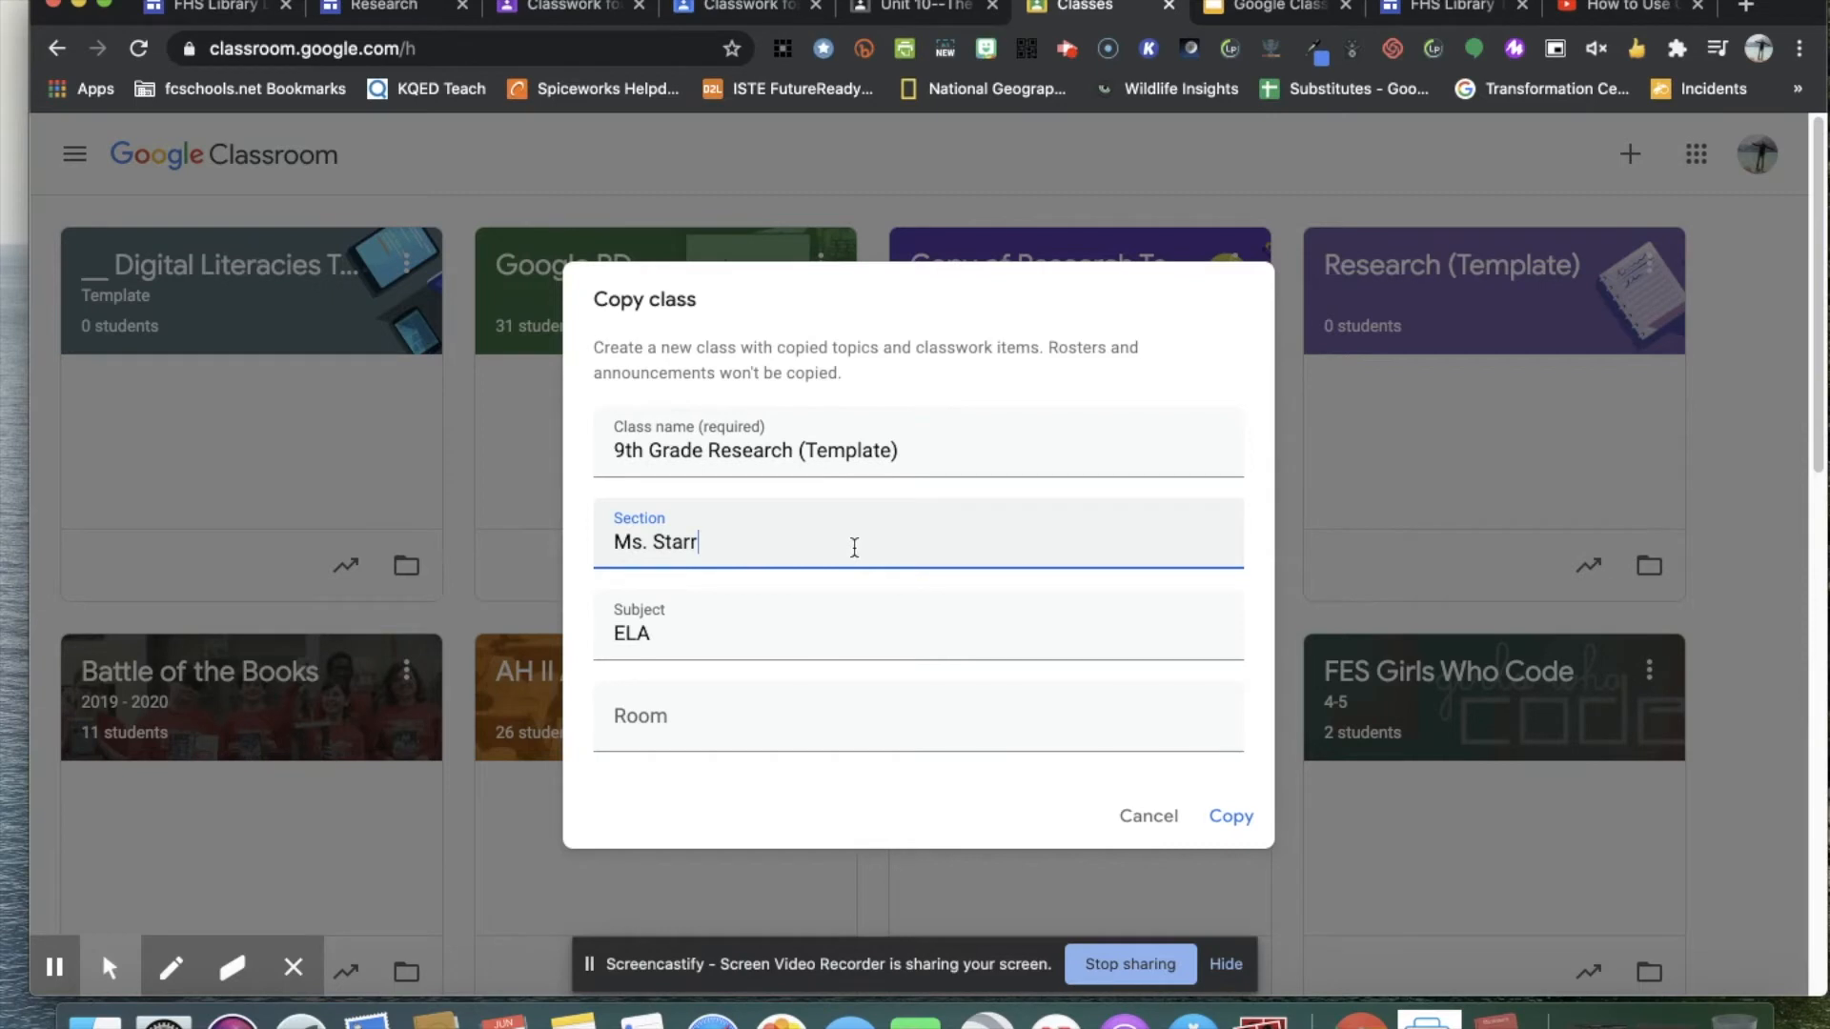
Clear the section and create the class copy.
{"action": "left_click_drag", "start_coordinate": [838, 550], "coordinate": [607, 527]}
{"action": "key", "text": "BackSpace"}
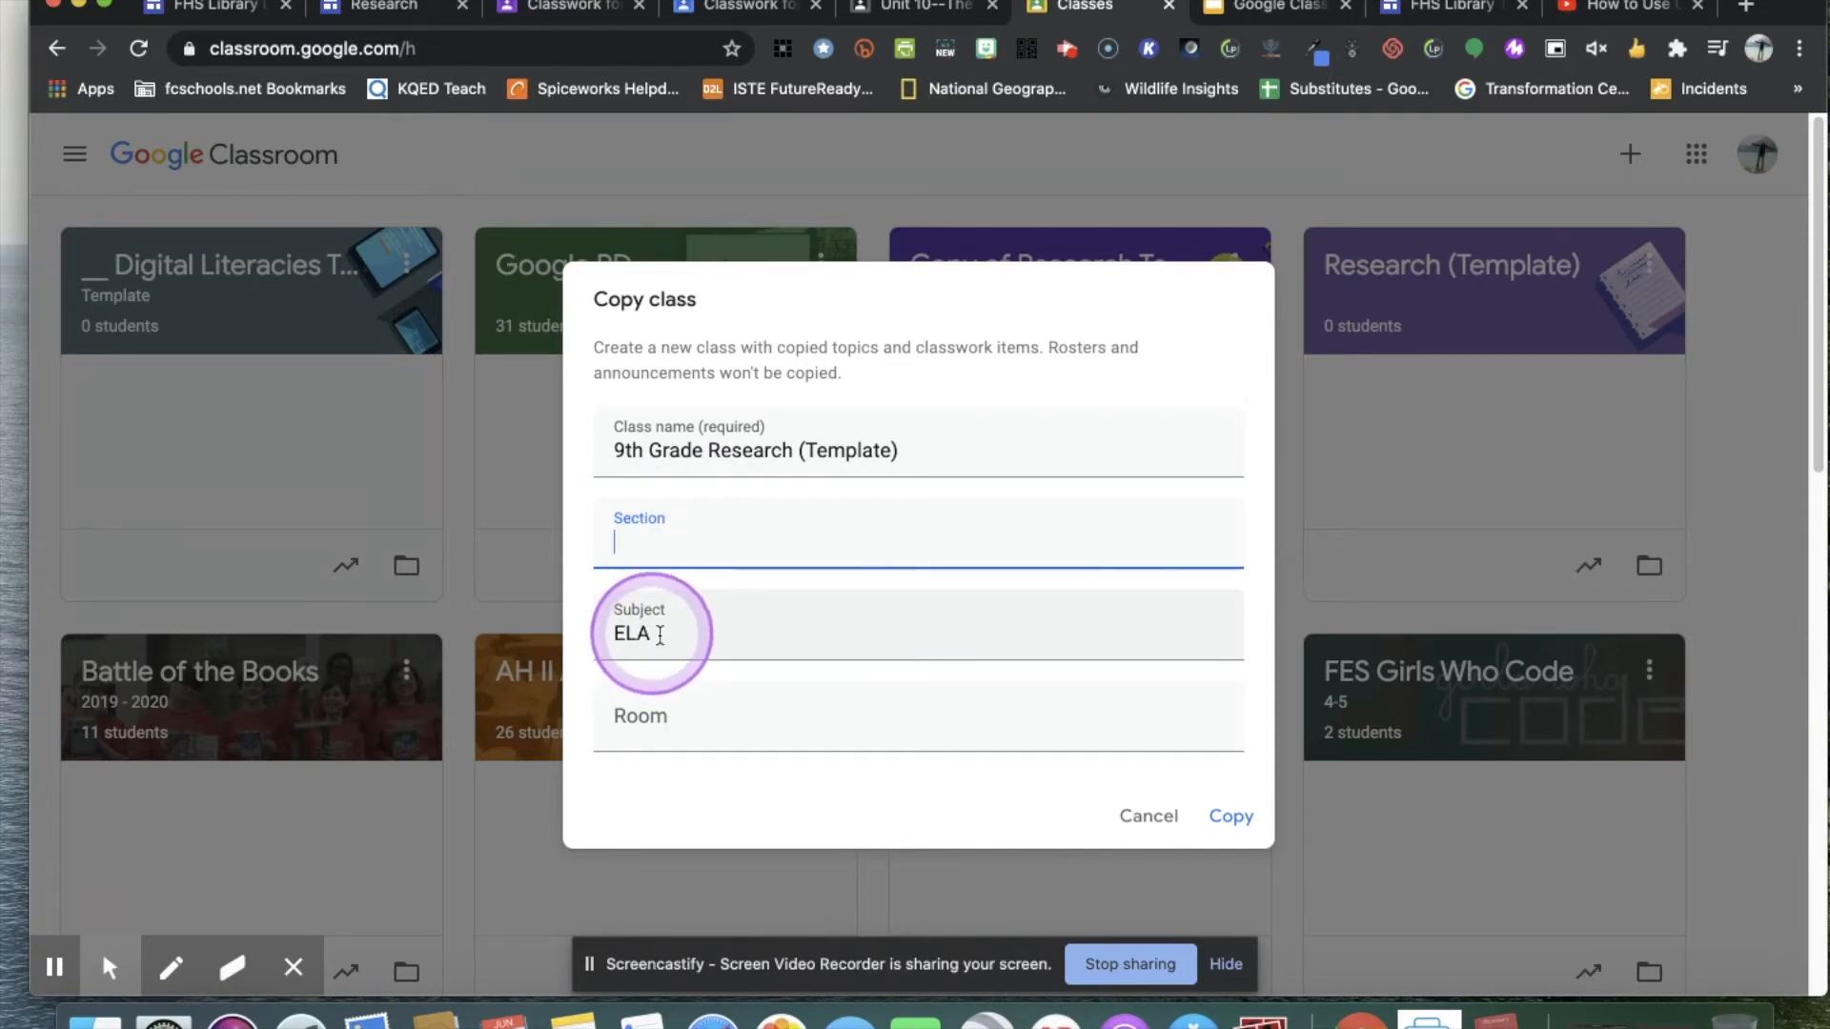
{"action": "left_click", "coordinate": [1241, 817]}
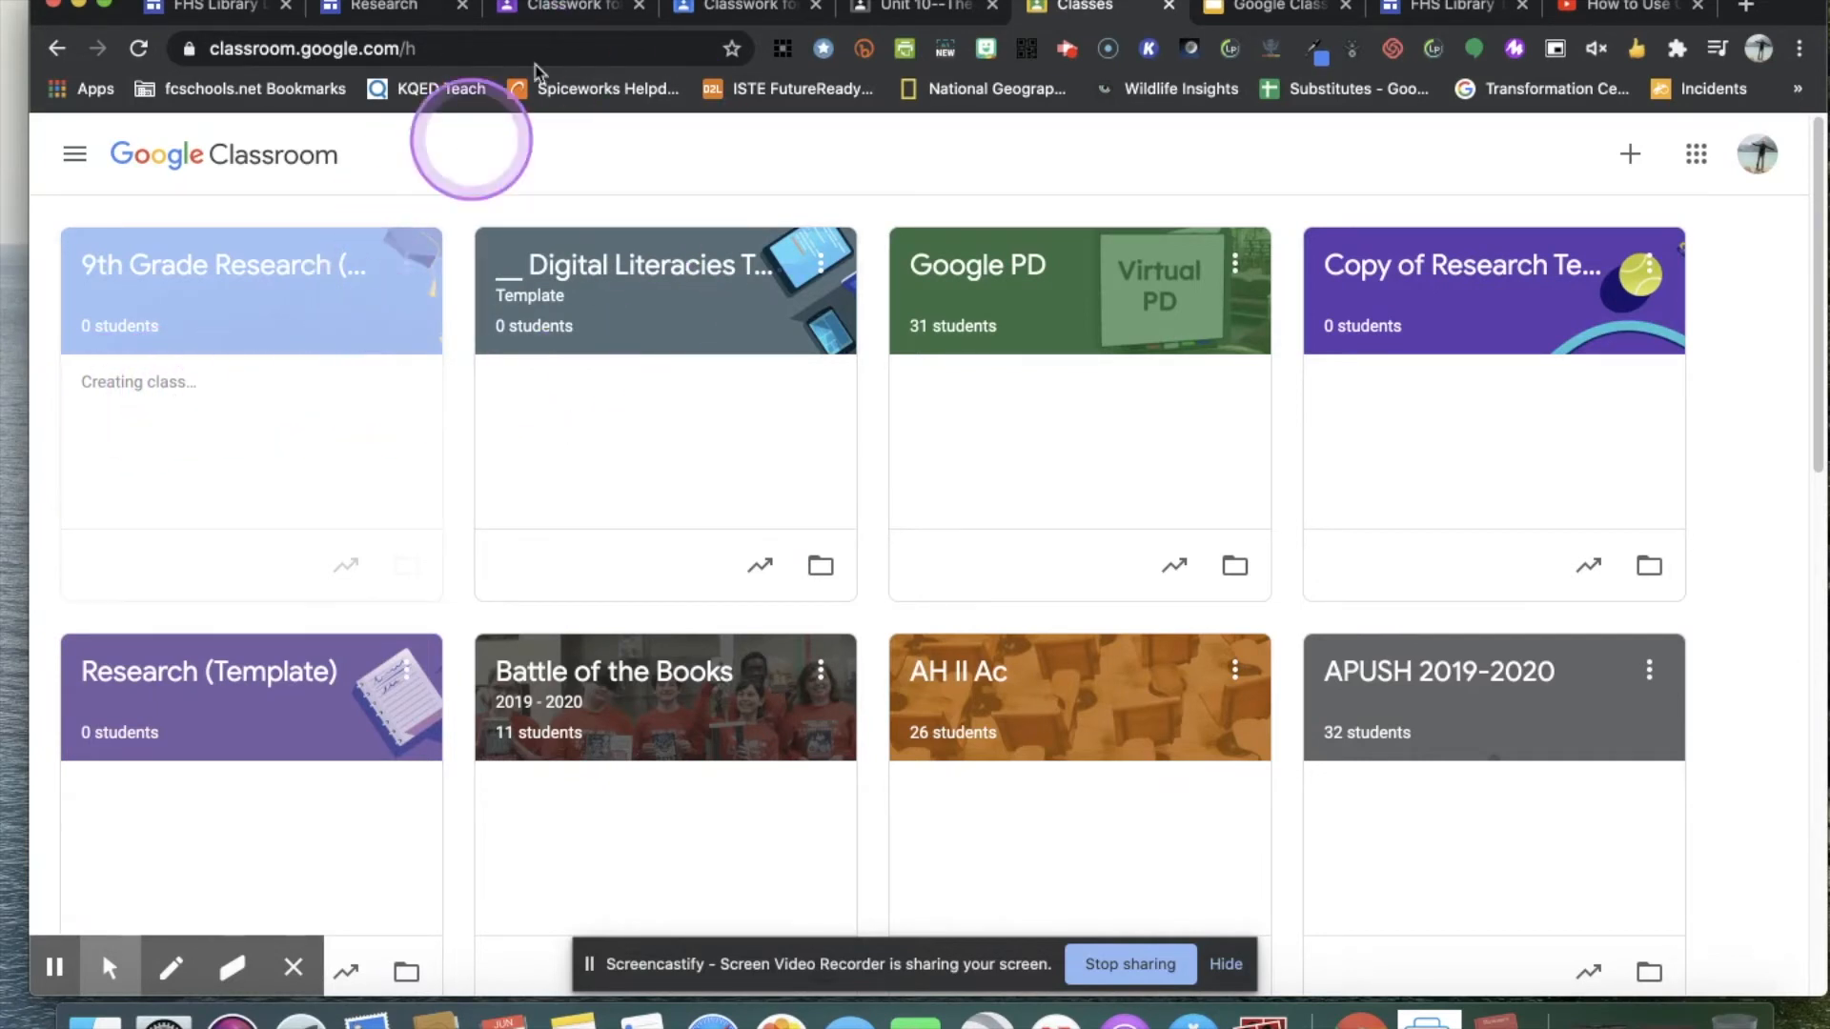
{"action": "left_click", "coordinate": [576, 7]}
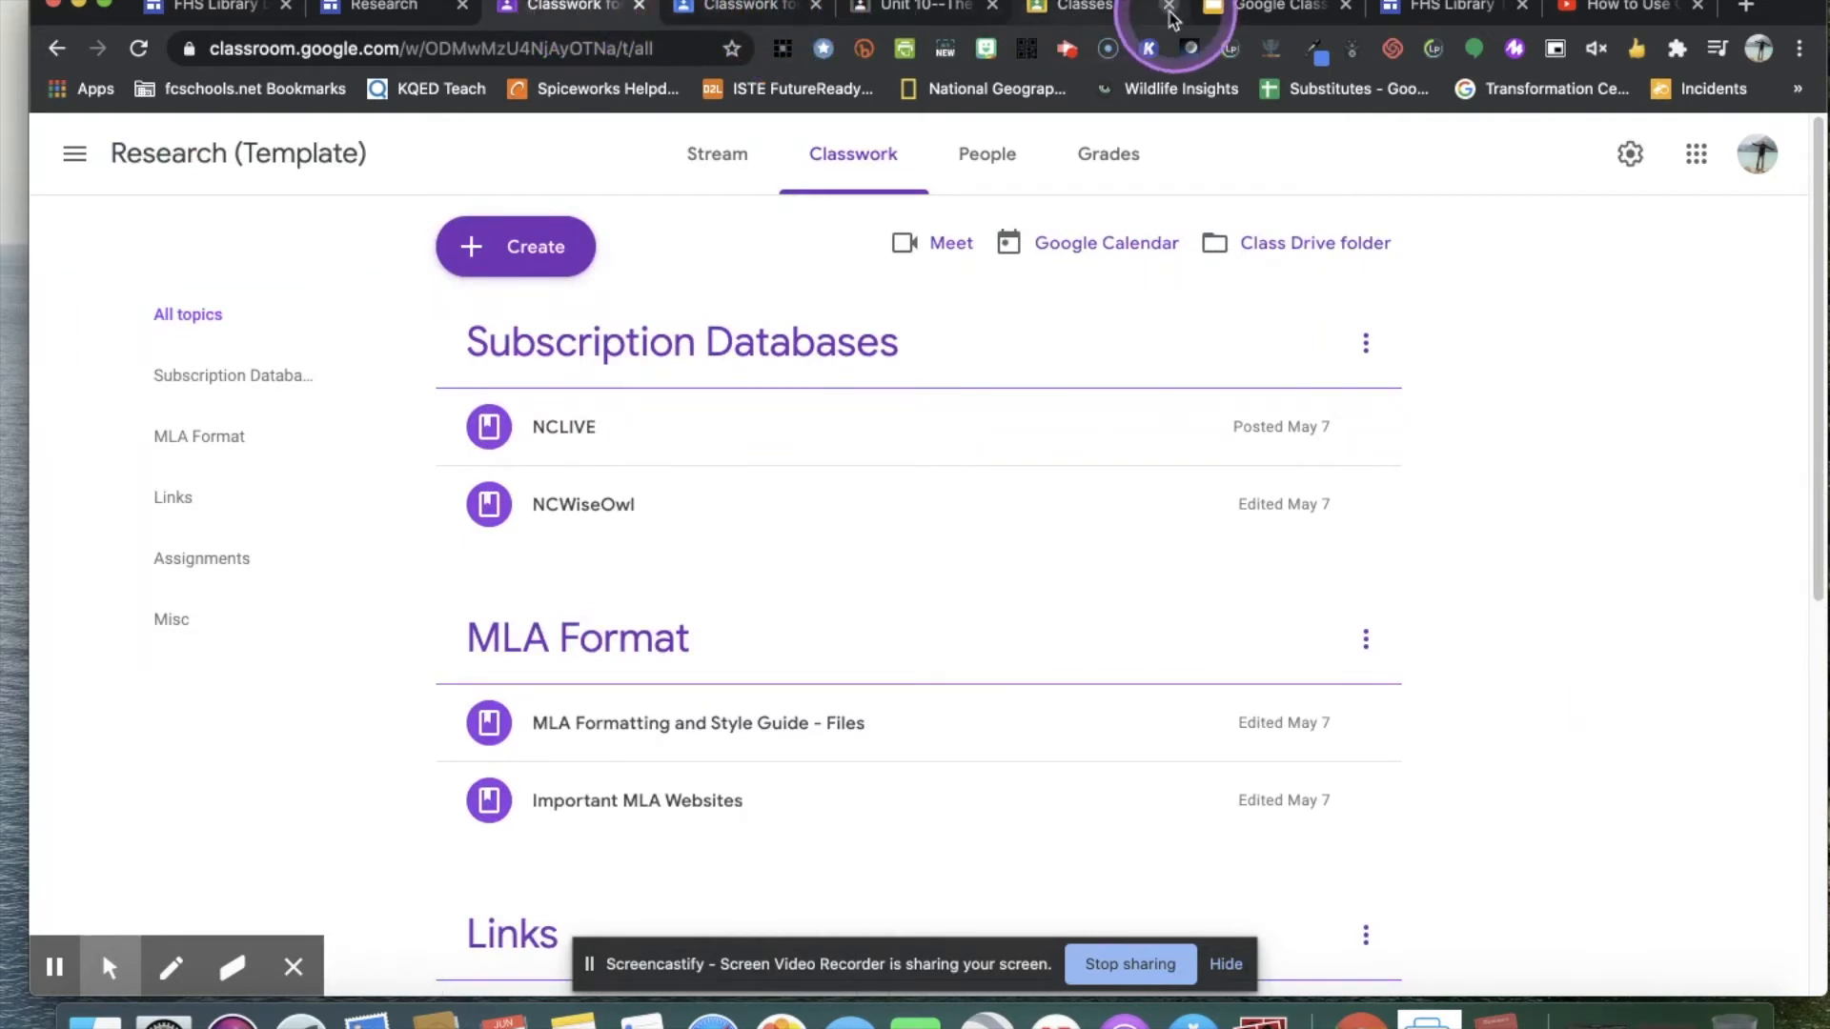
{"action": "left_click", "coordinate": [1070, 19]}
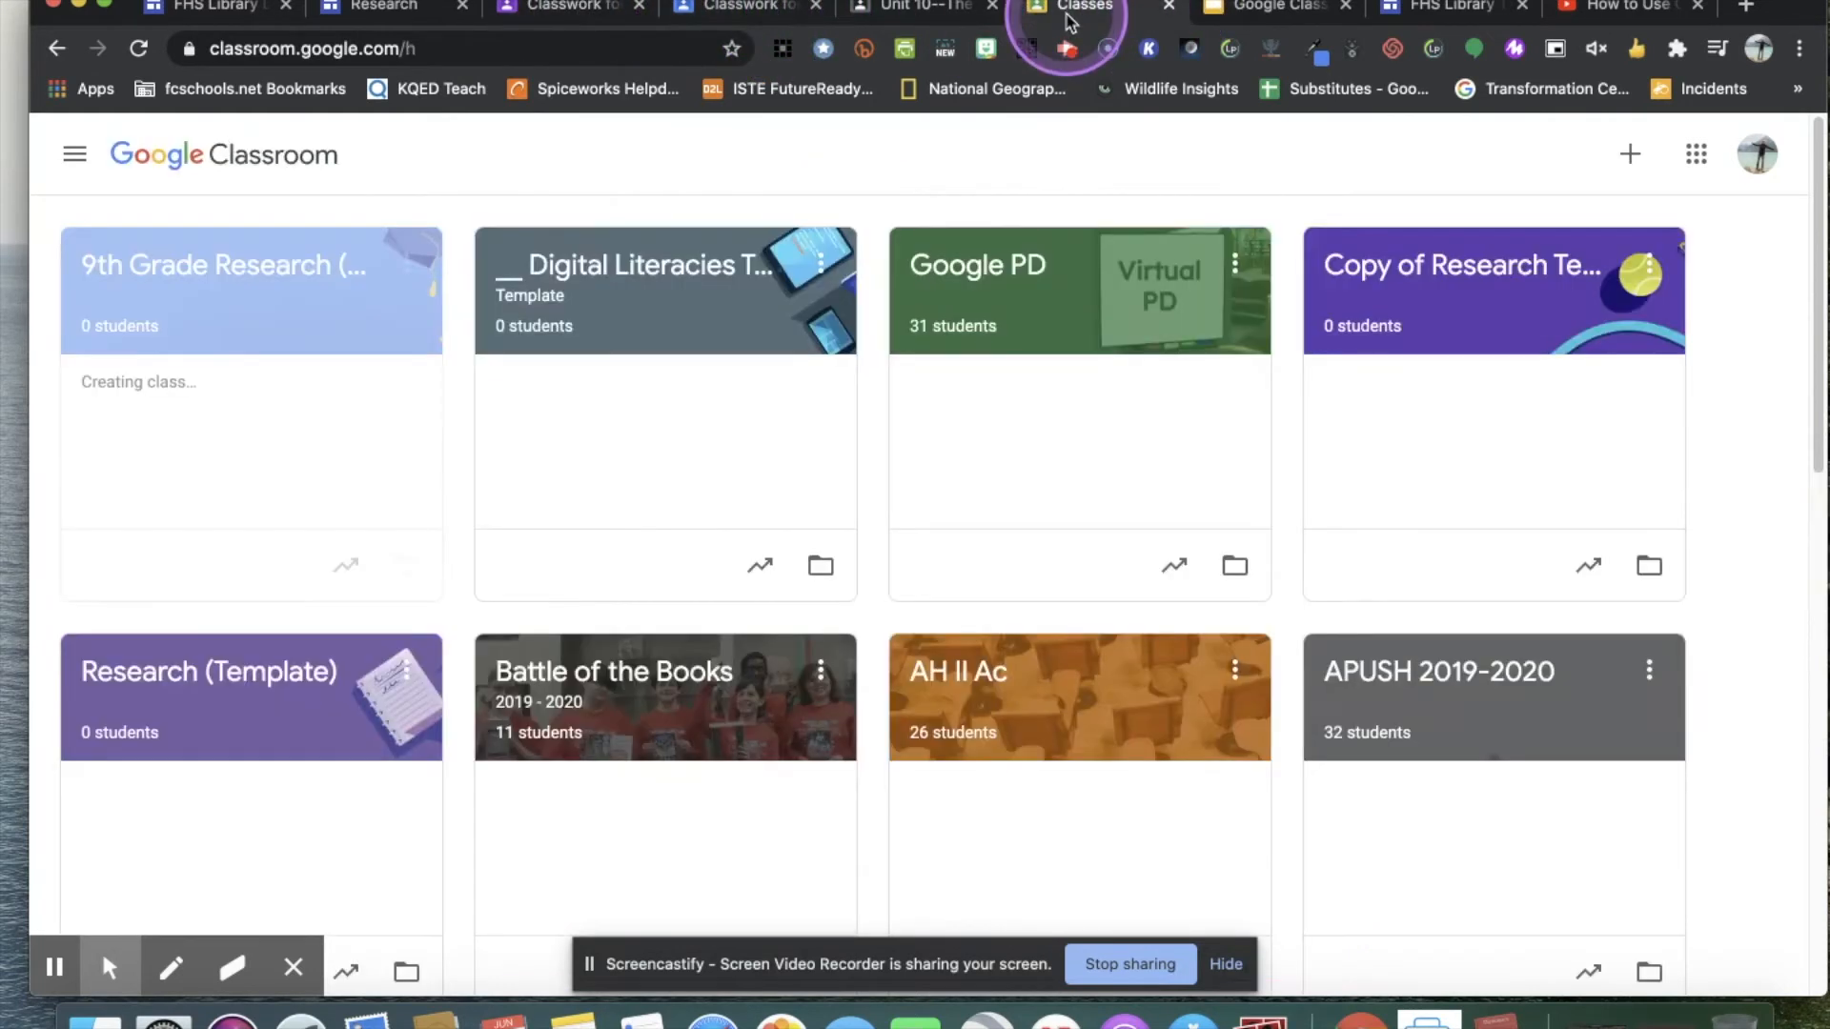
{"action": "left_click", "coordinate": [596, 9]}
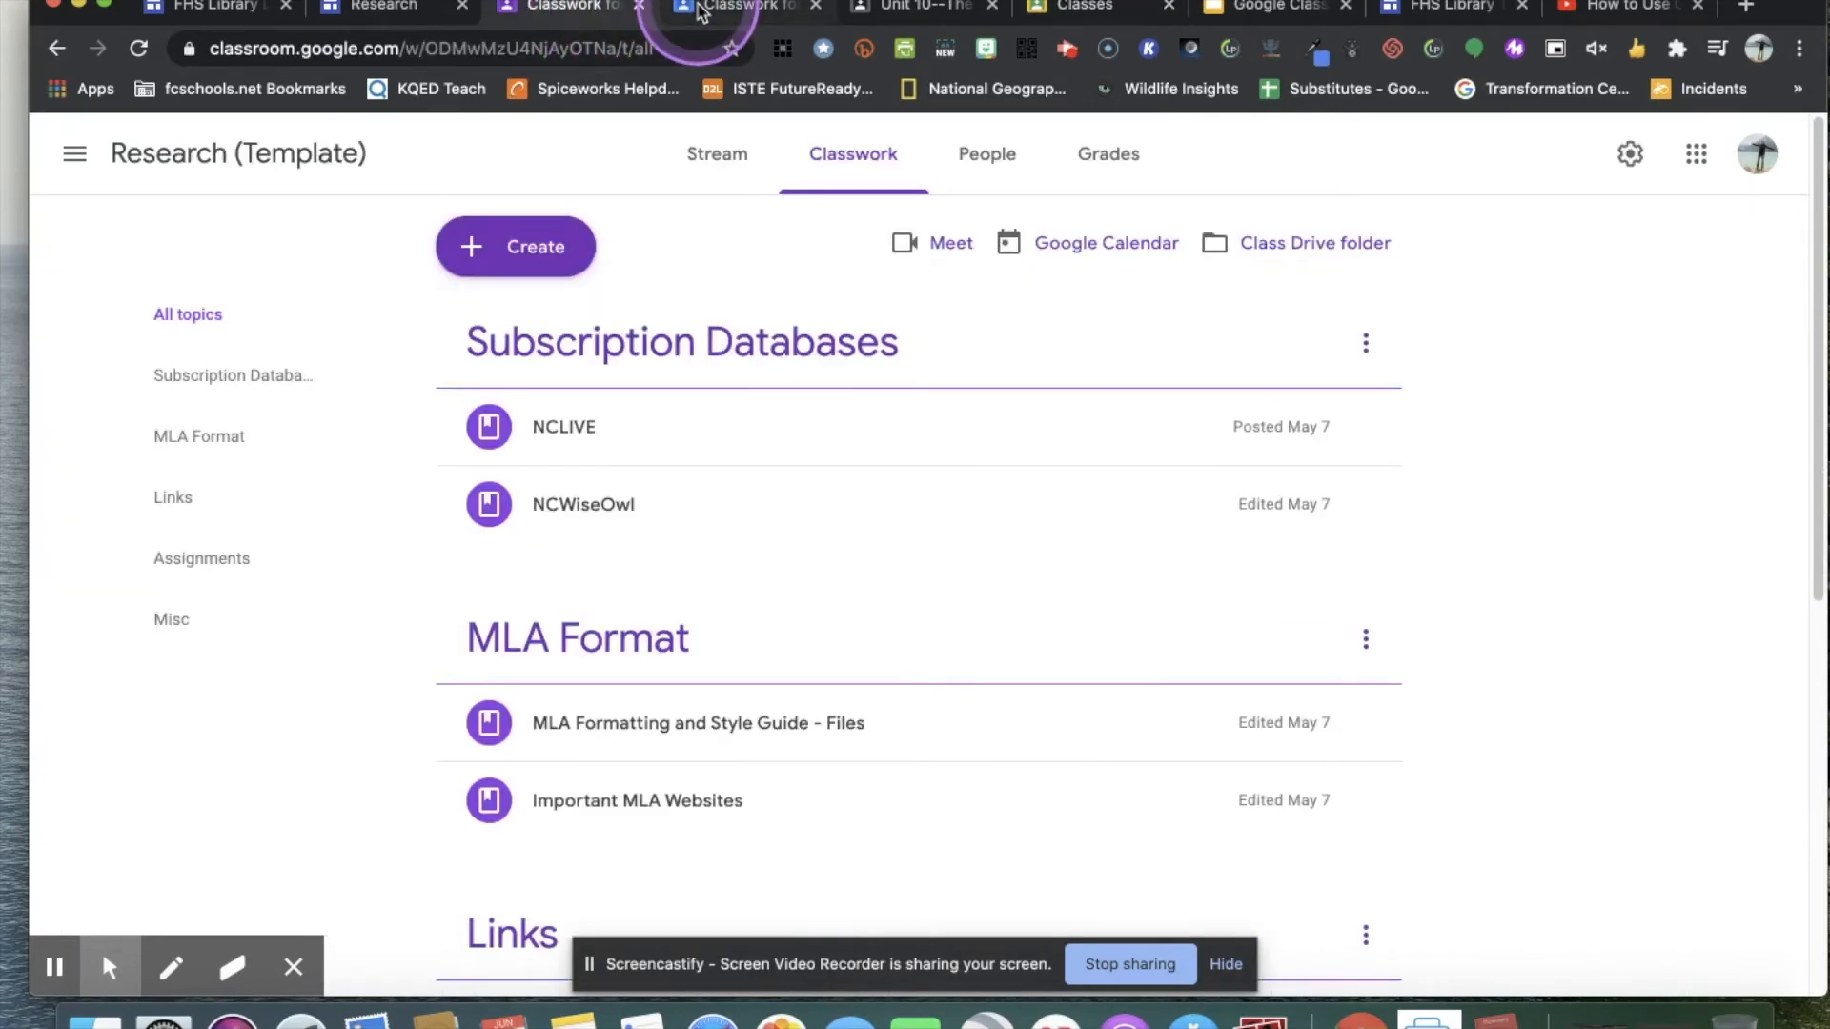
{"action": "left_click", "coordinate": [702, 11]}
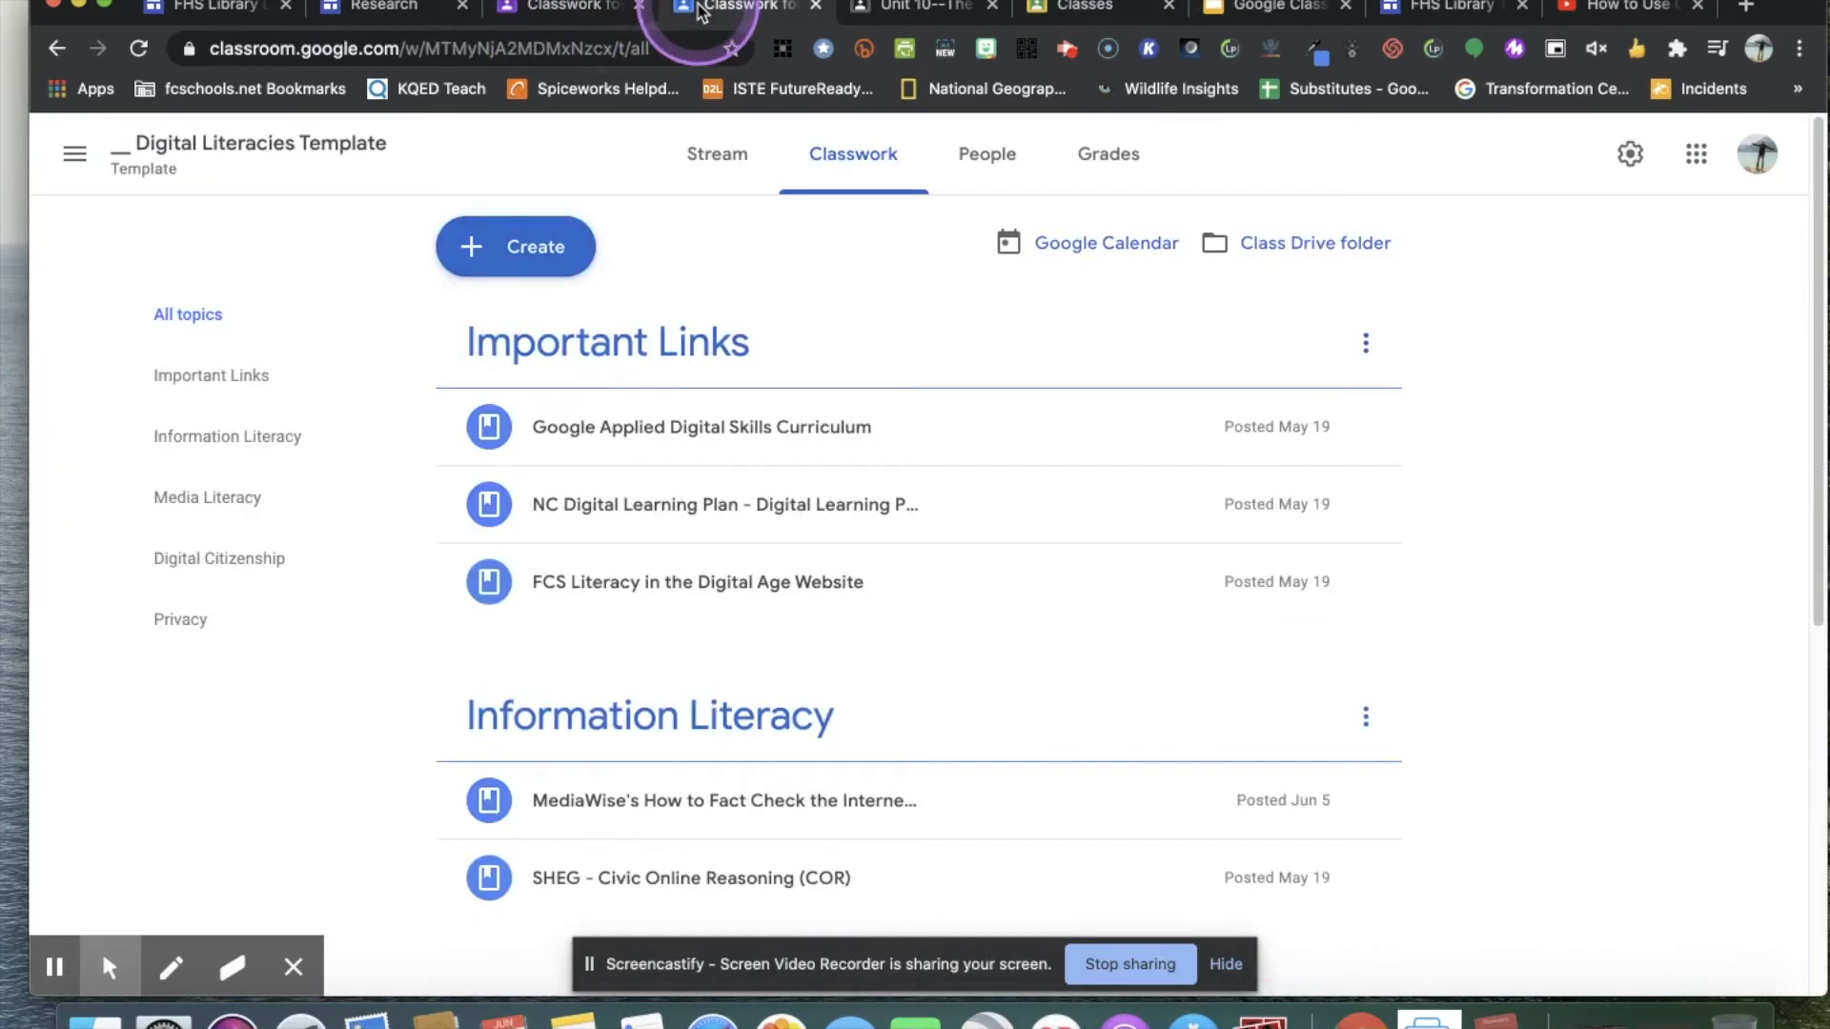
{"action": "left_click", "coordinate": [567, 9]}
Open the copied 9th Grade Research (Template) class from the class list and show its classwork.
{"action": "left_click", "coordinate": [1072, 8]}
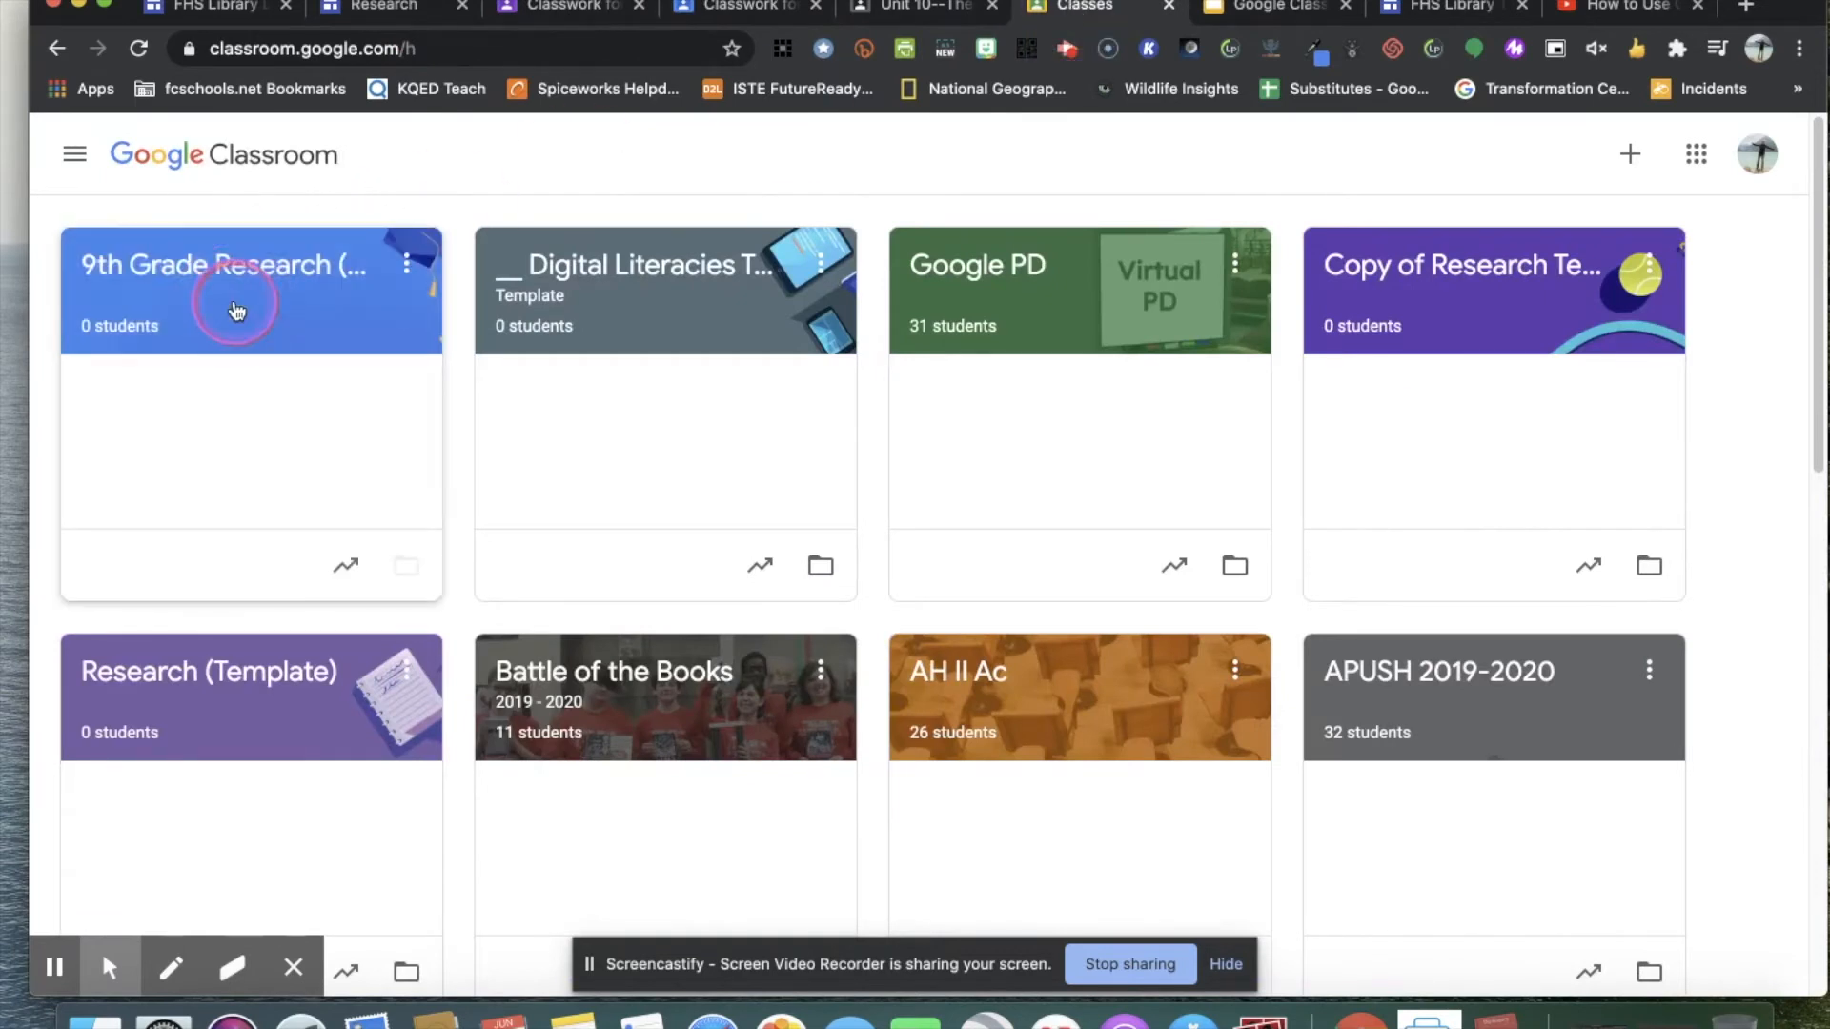
{"action": "double_click", "coordinate": [224, 301]}
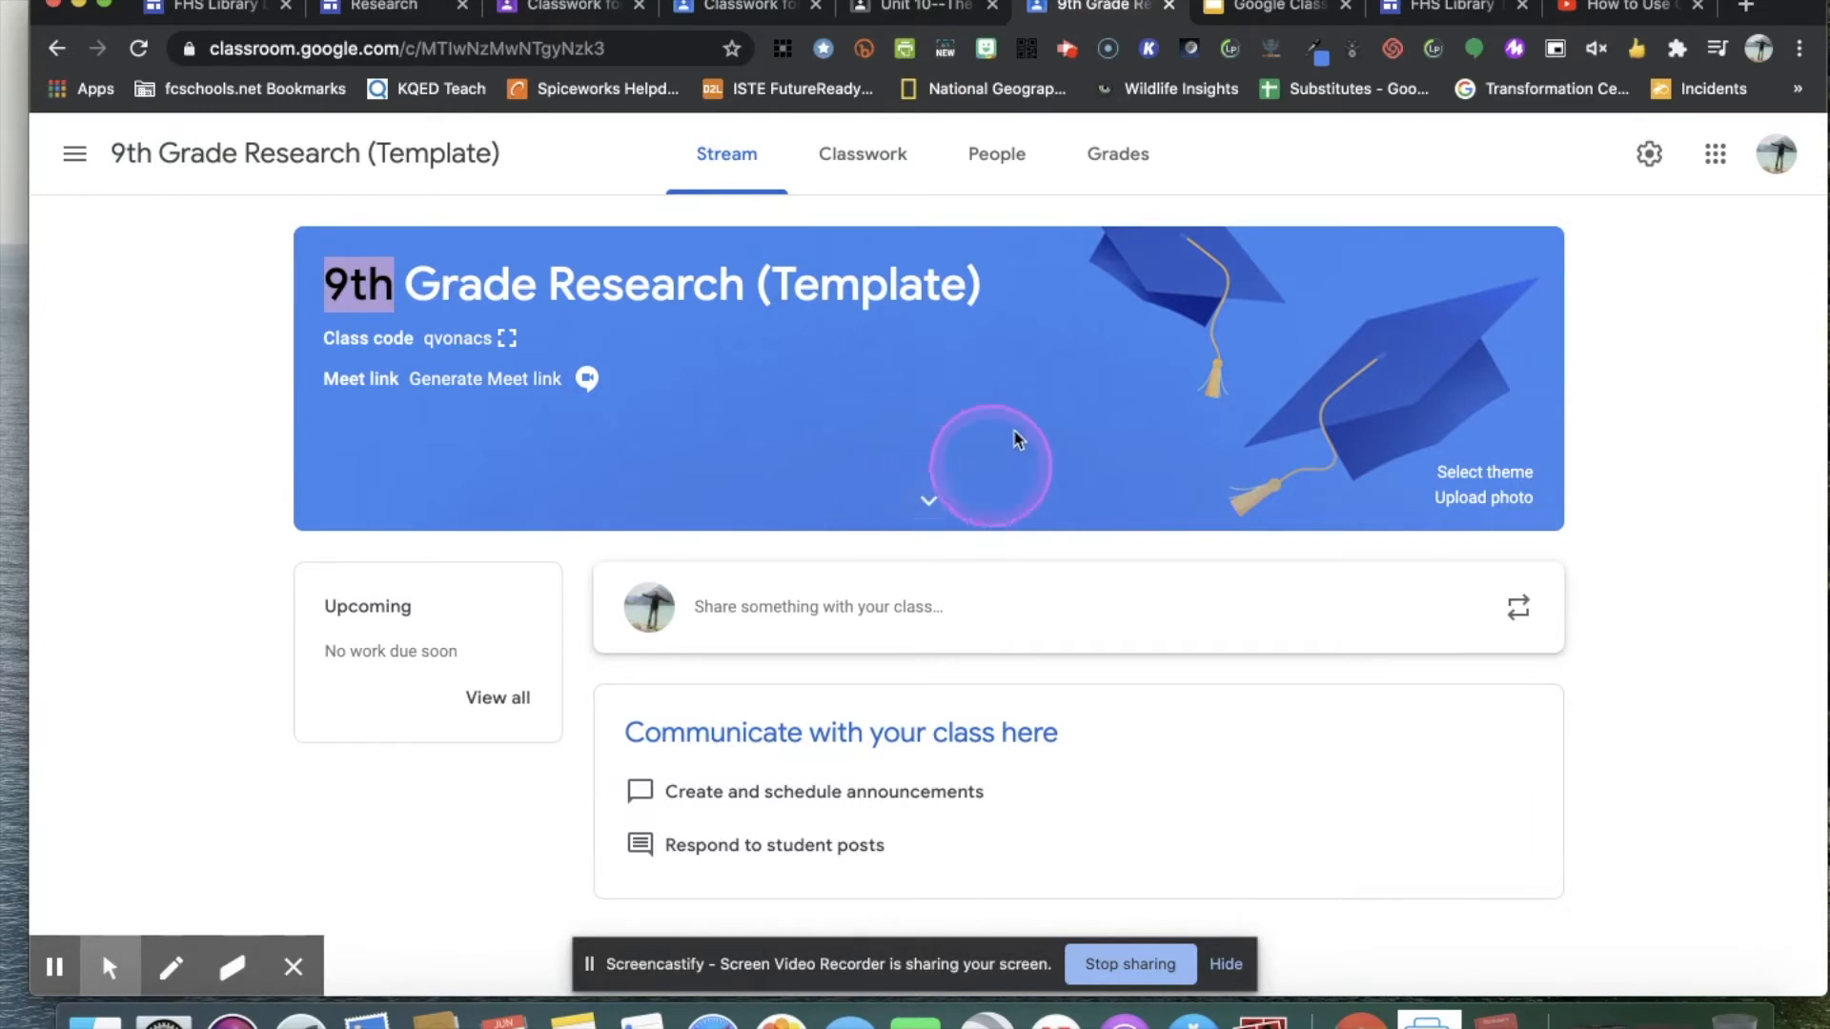
{"action": "left_click", "coordinate": [867, 154]}
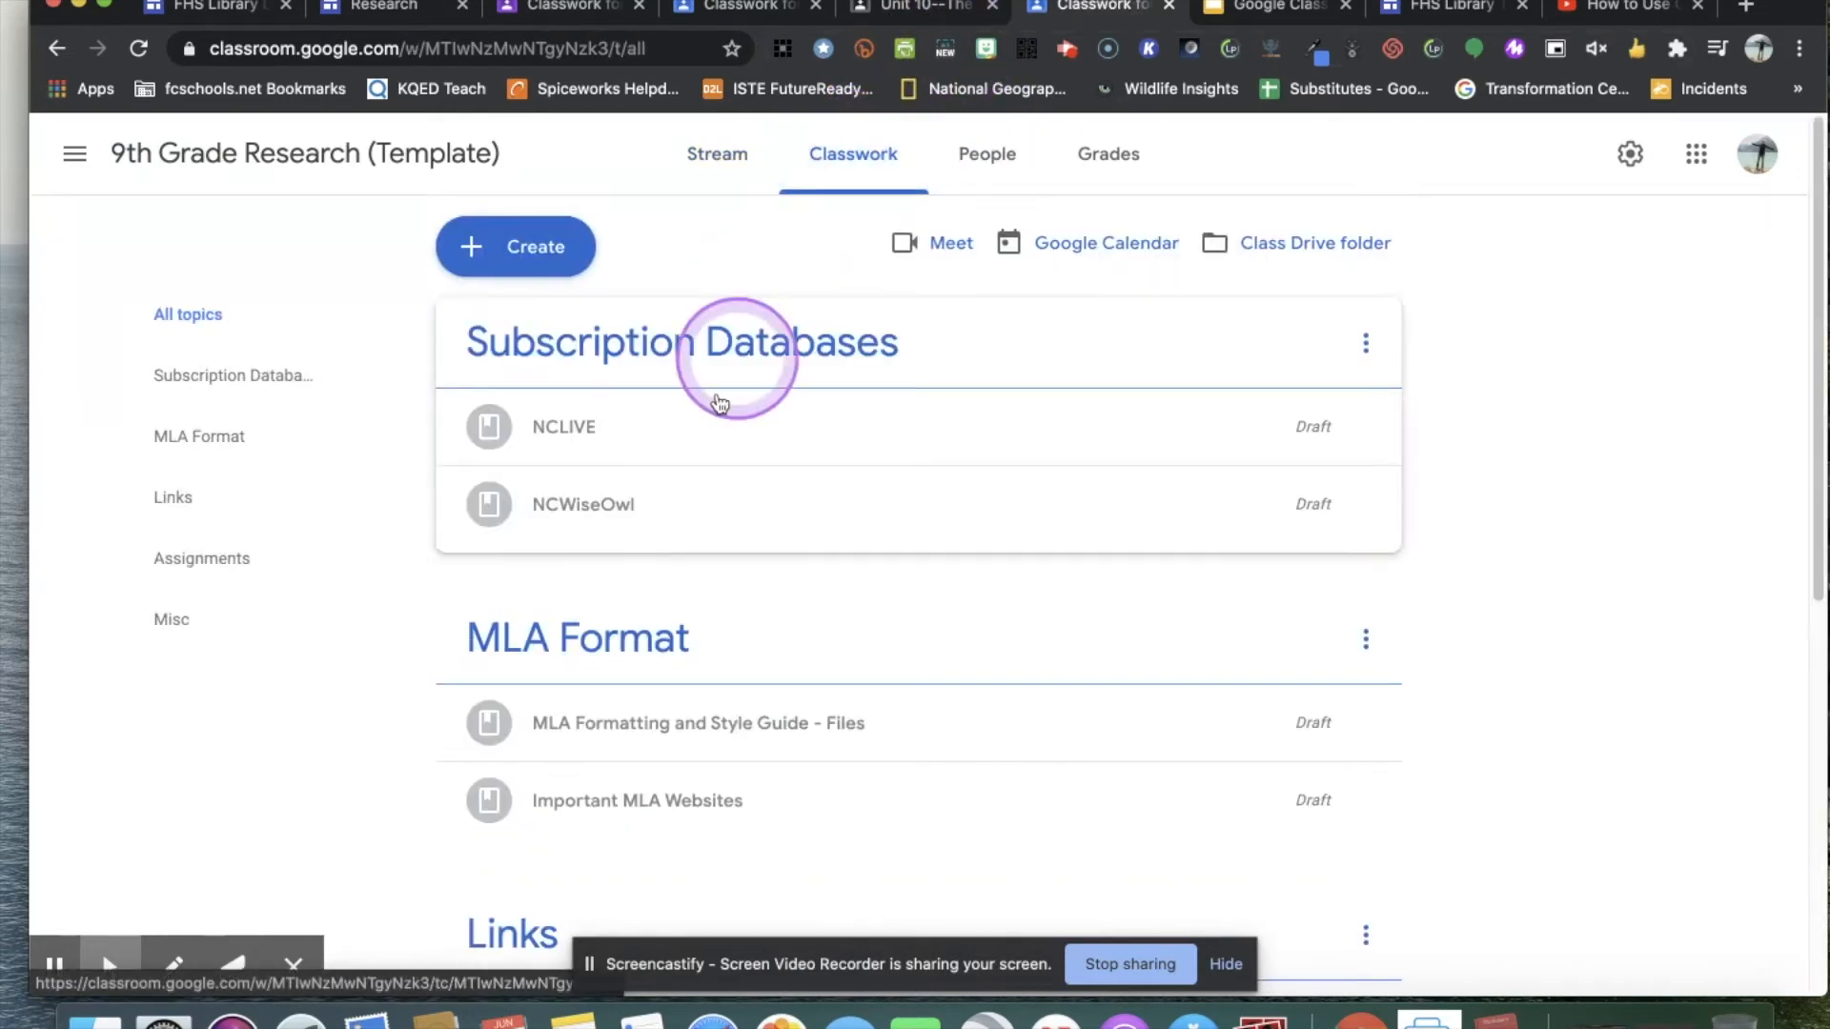
Place the new class's browser tab beside Research (Template) and compare the topics and materials of both classwork pages.
{"action": "left_click_drag", "start_coordinate": [1102, 16], "coordinate": [573, 8]}
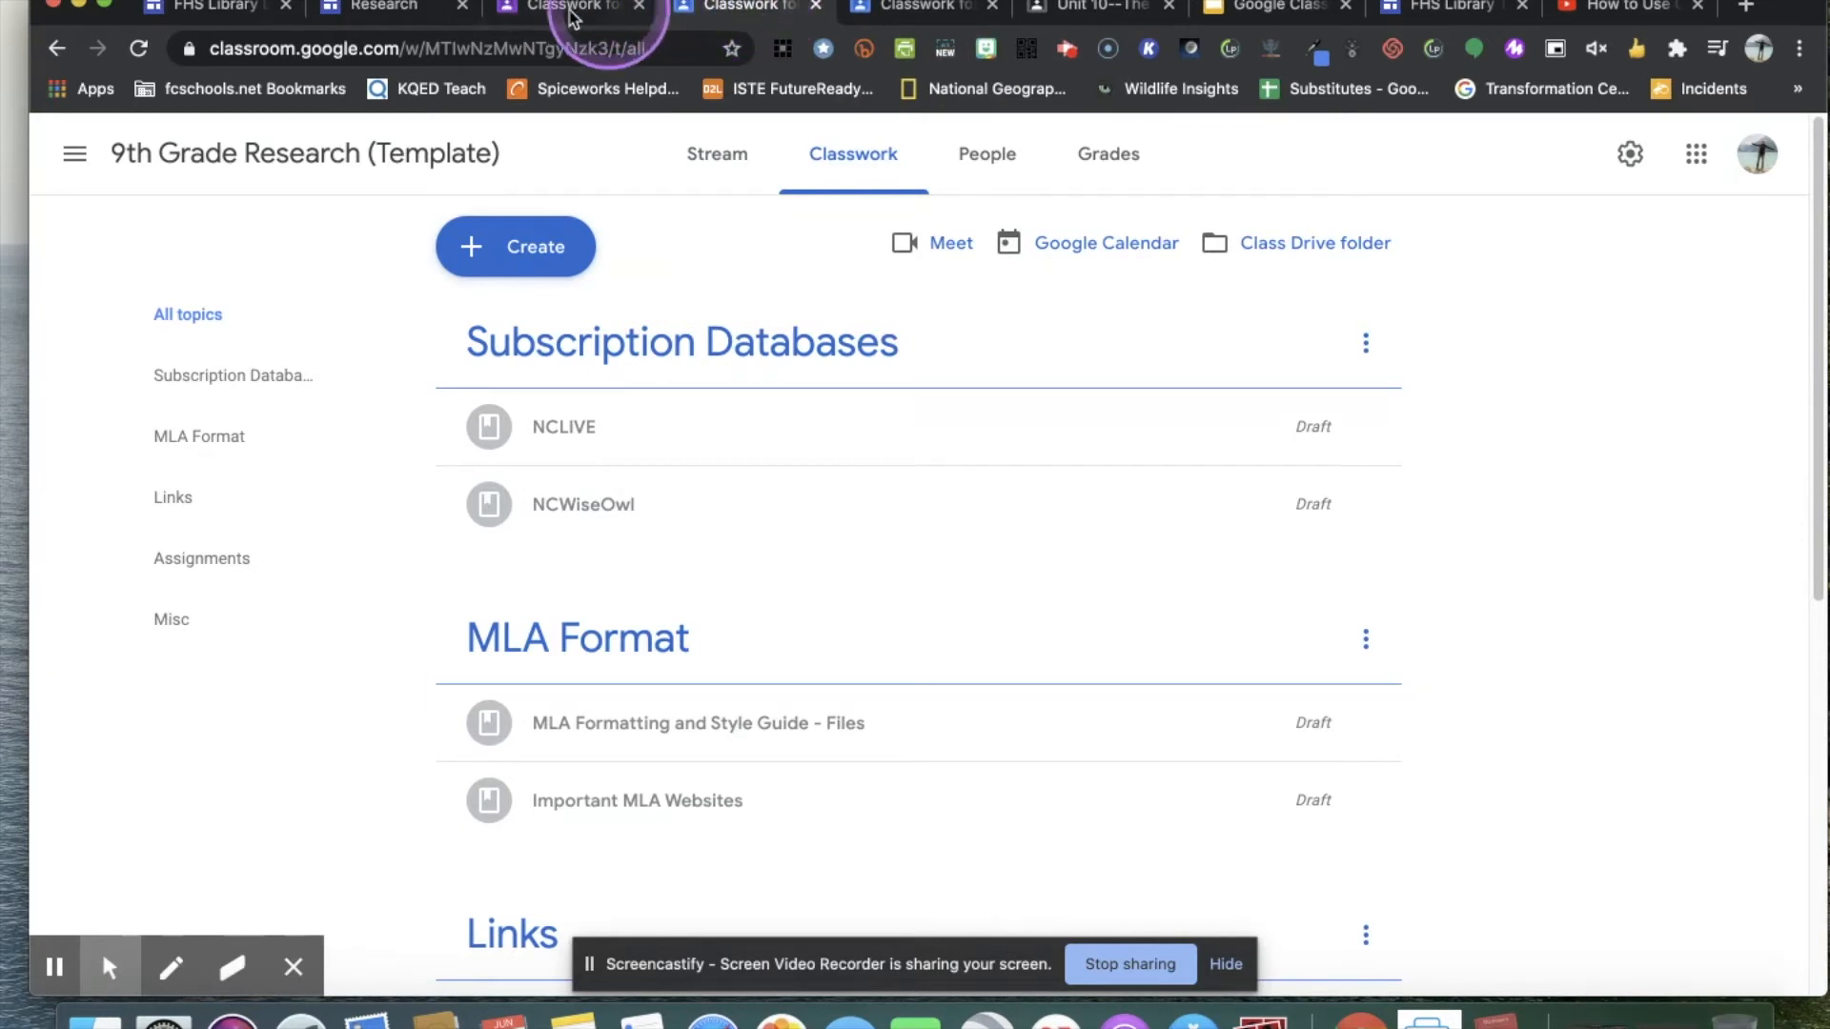
{"action": "left_click", "coordinate": [576, 9]}
{"action": "scroll", "coordinate": [630, 467], "scroll_direction": "down", "scroll_amount": 5}
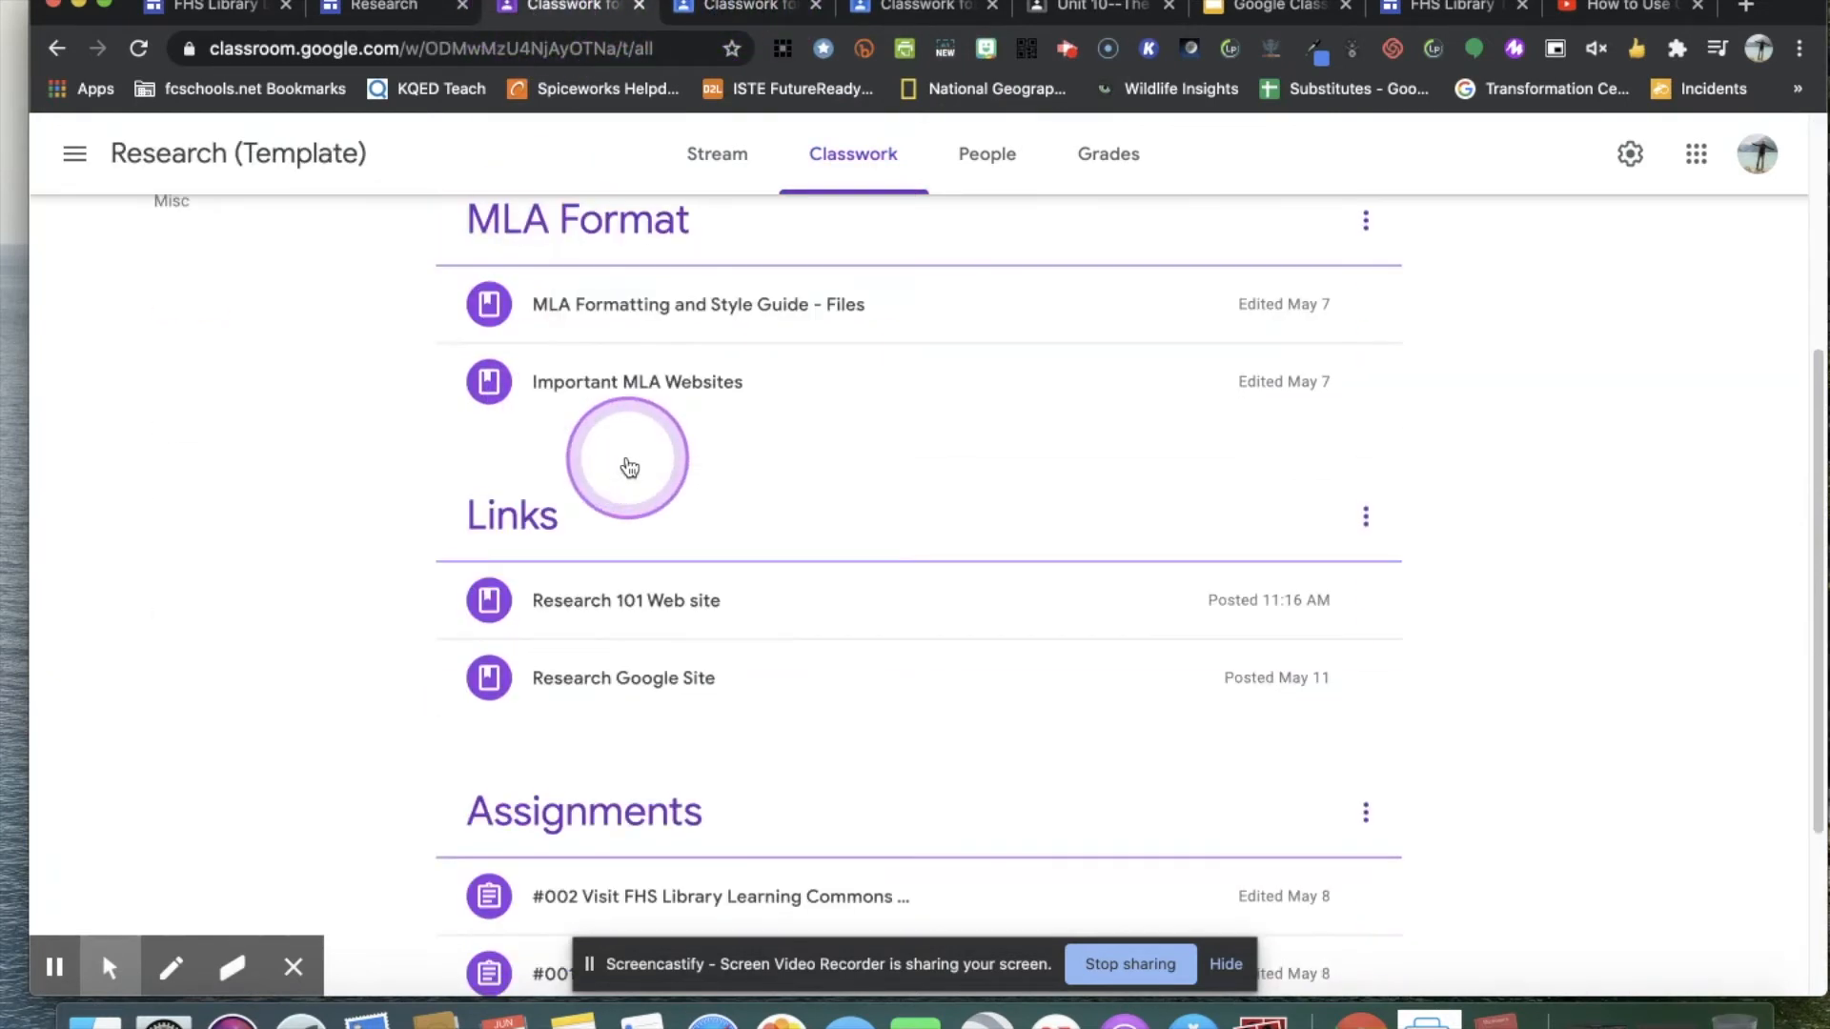
{"action": "scroll", "coordinate": [626, 462], "scroll_direction": "up", "scroll_amount": 5}
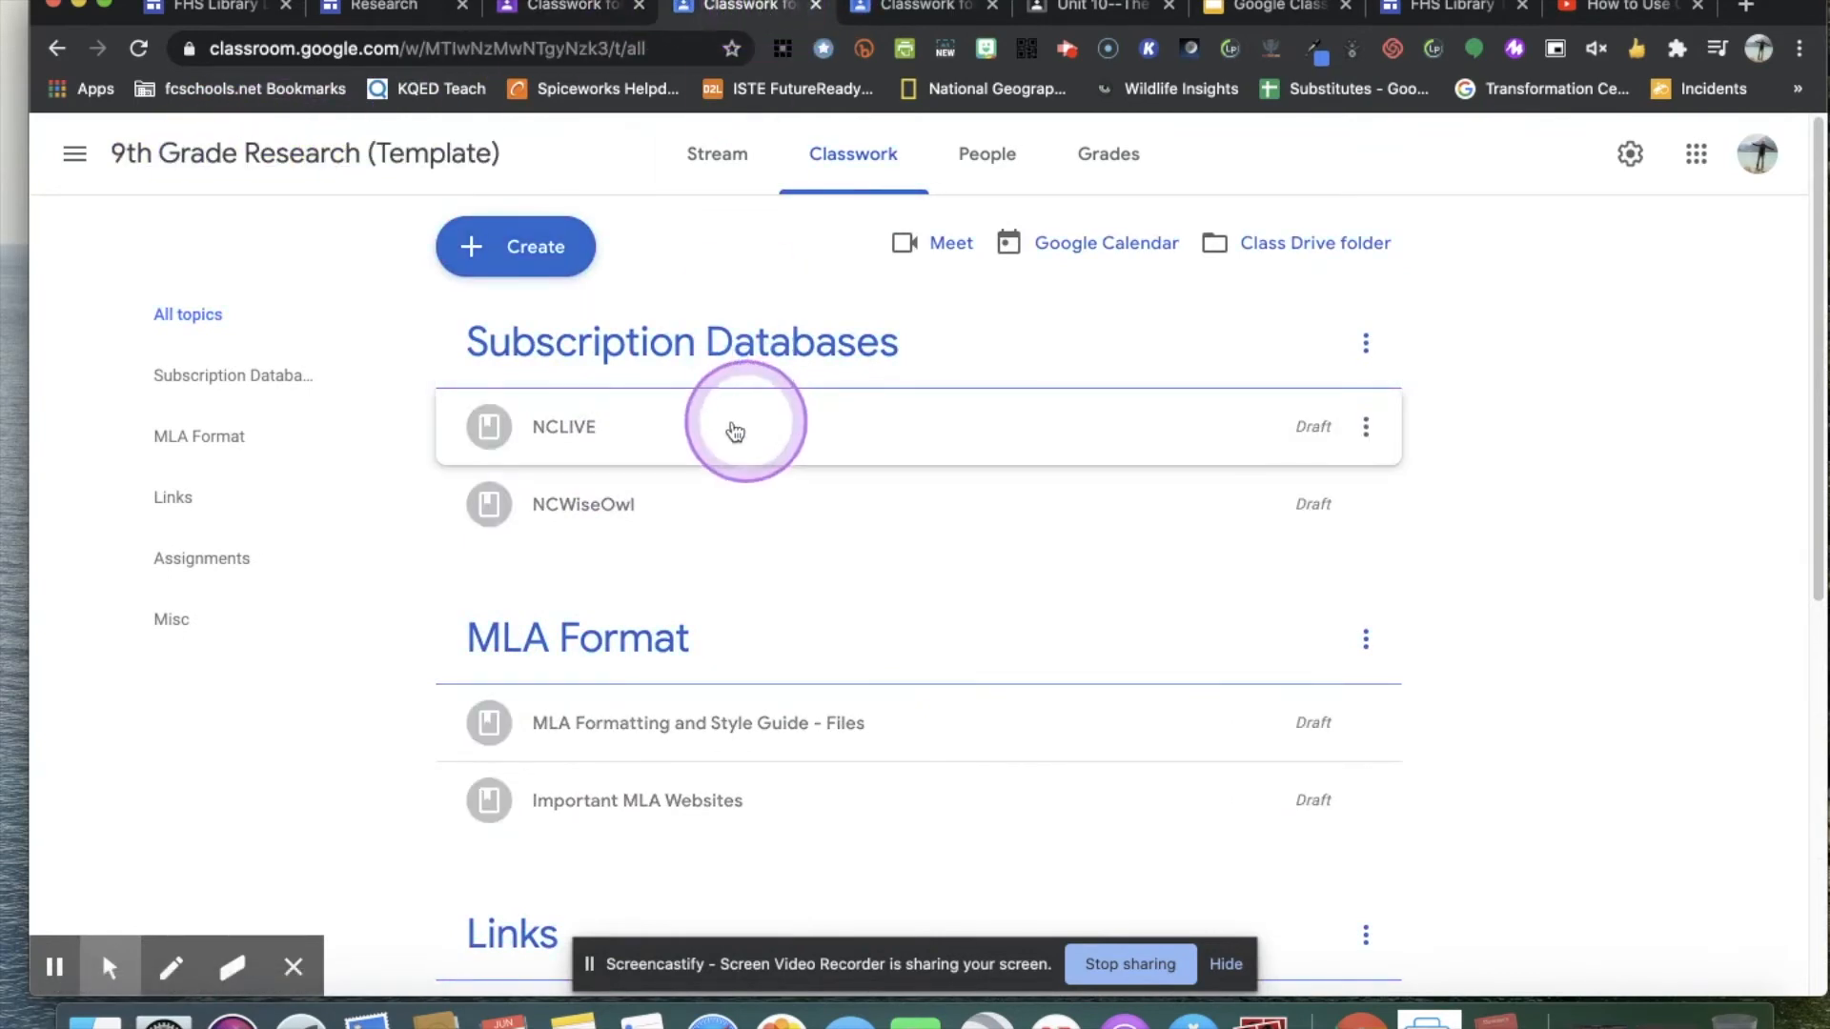
{"action": "scroll", "coordinate": [838, 443], "scroll_direction": "down", "scroll_amount": 7}
{"action": "scroll", "coordinate": [895, 448], "scroll_direction": "up", "scroll_amount": 8}
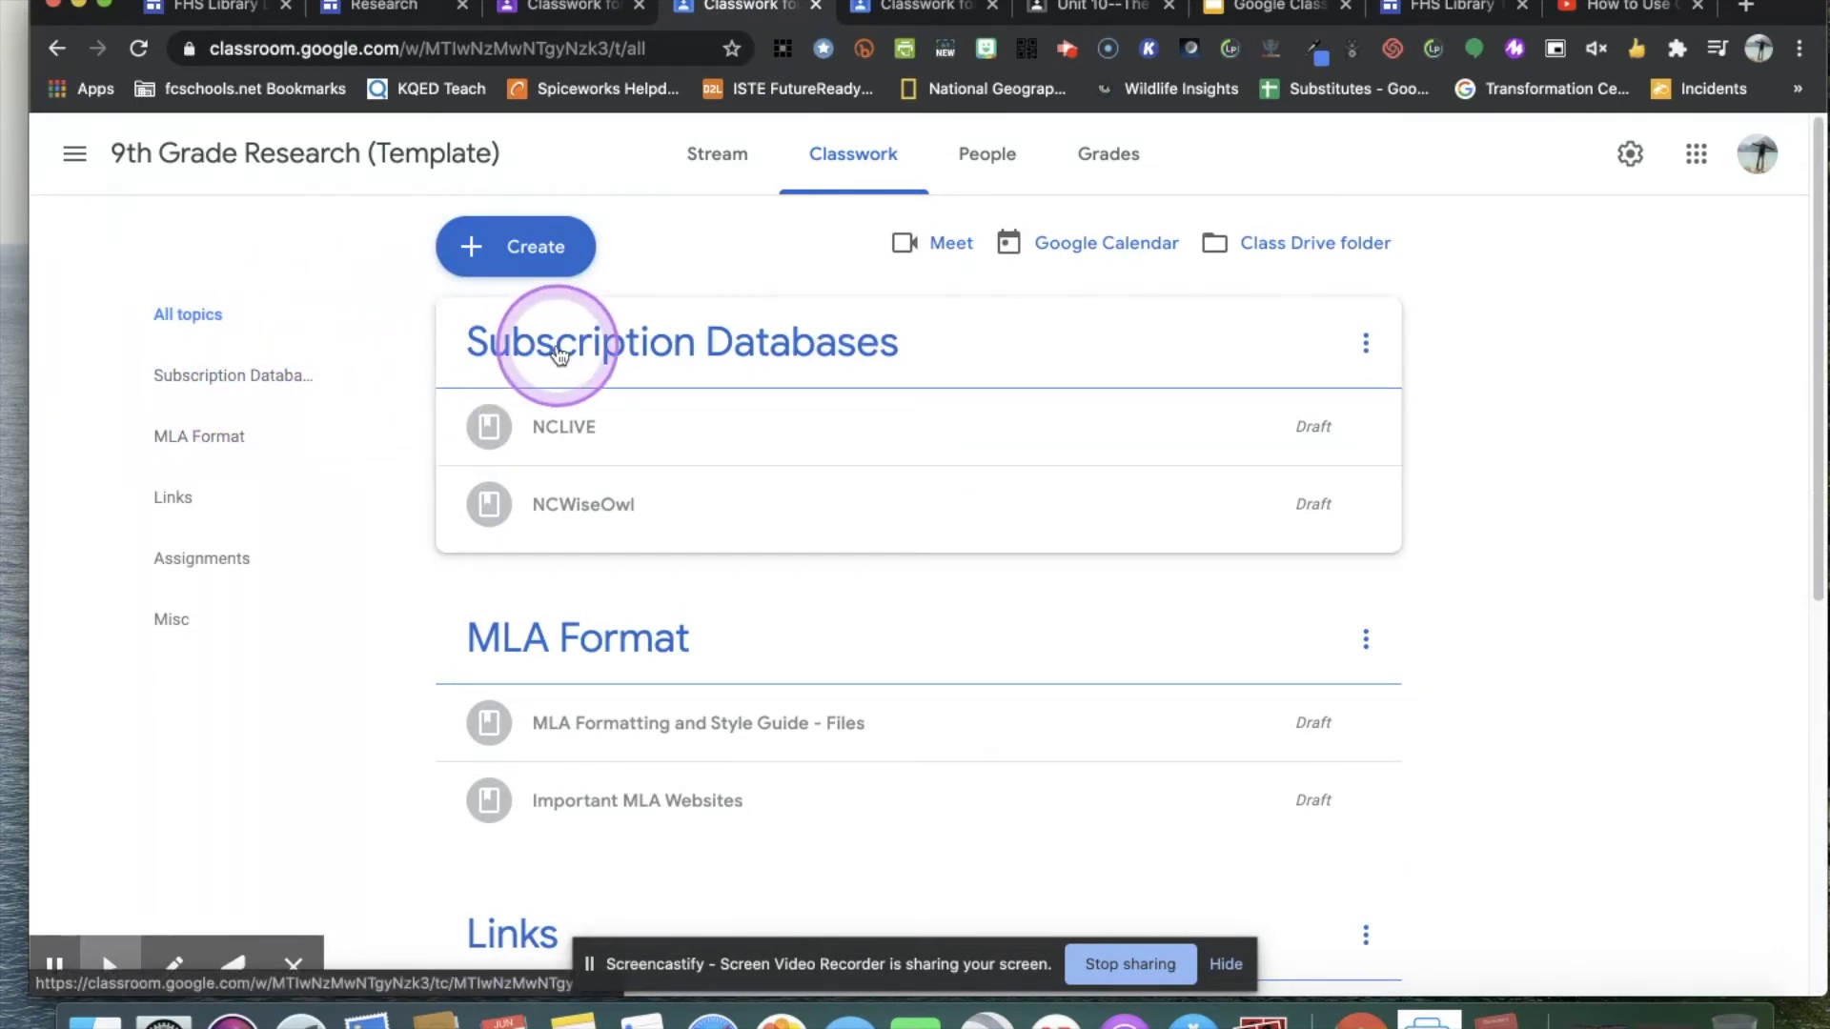
{"action": "left_click", "coordinate": [520, 247]}
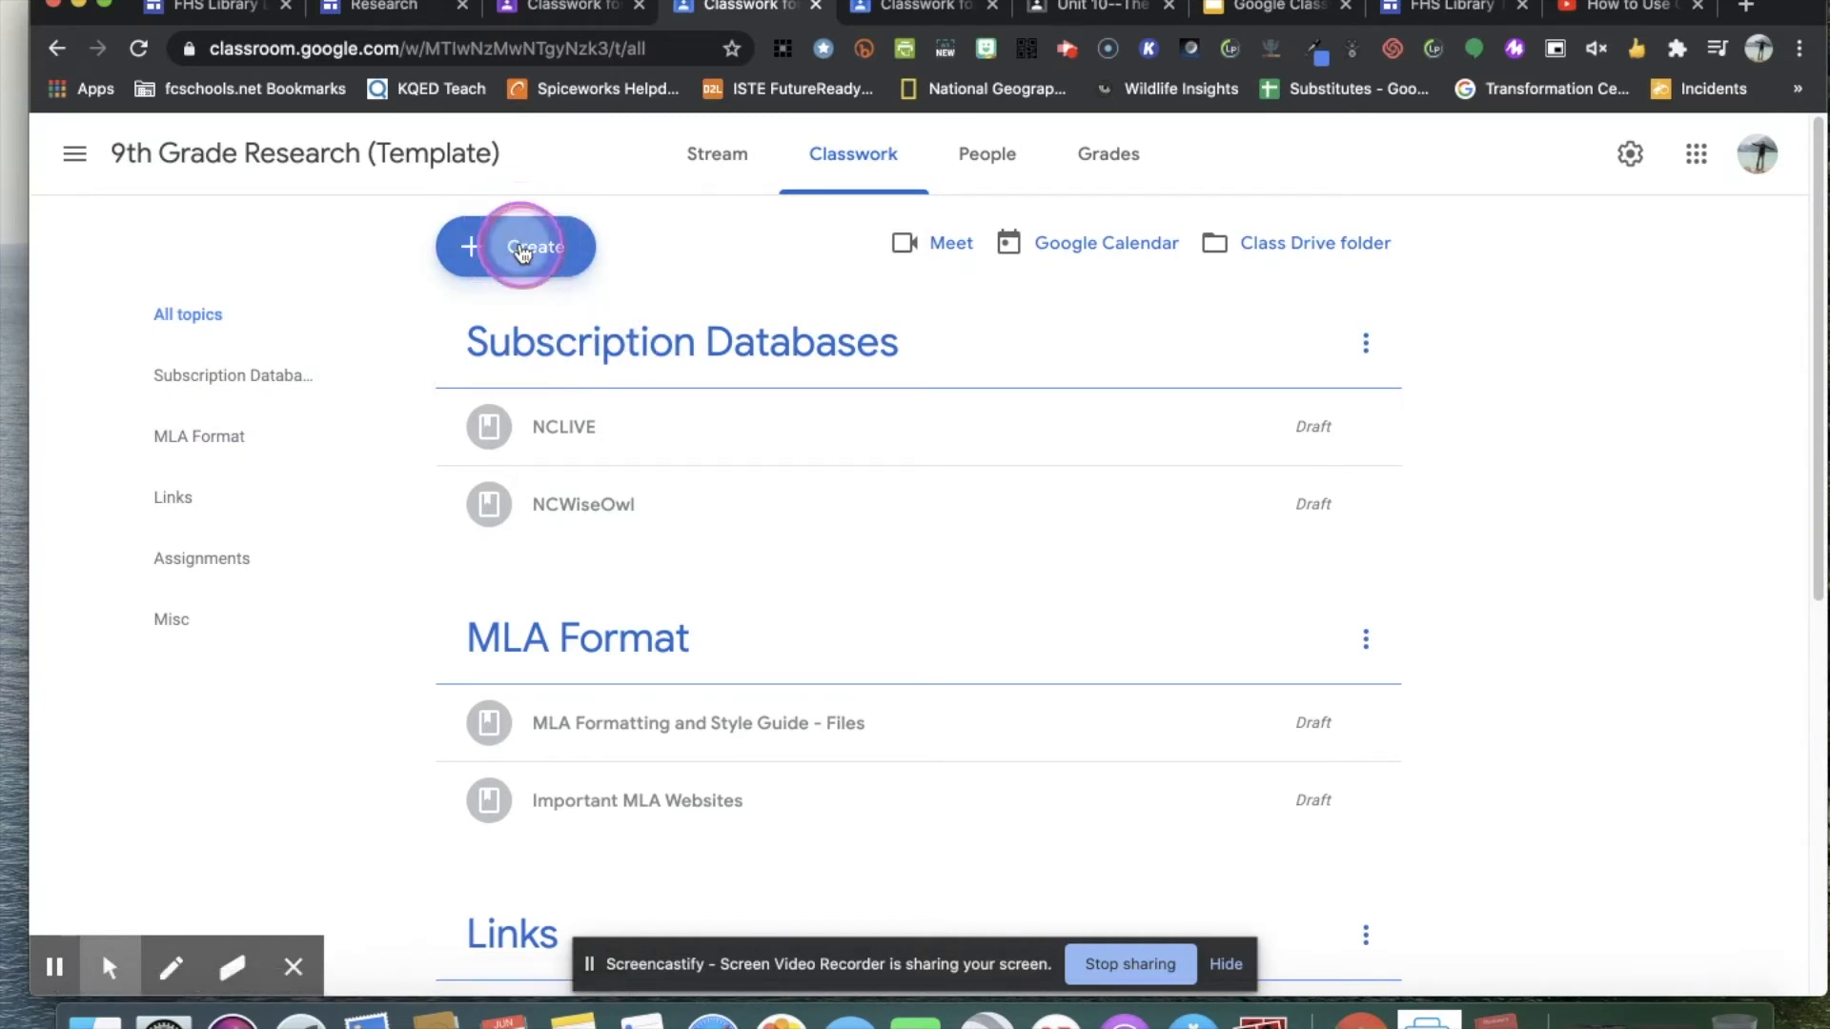
{"action": "left_click", "coordinate": [484, 580]}
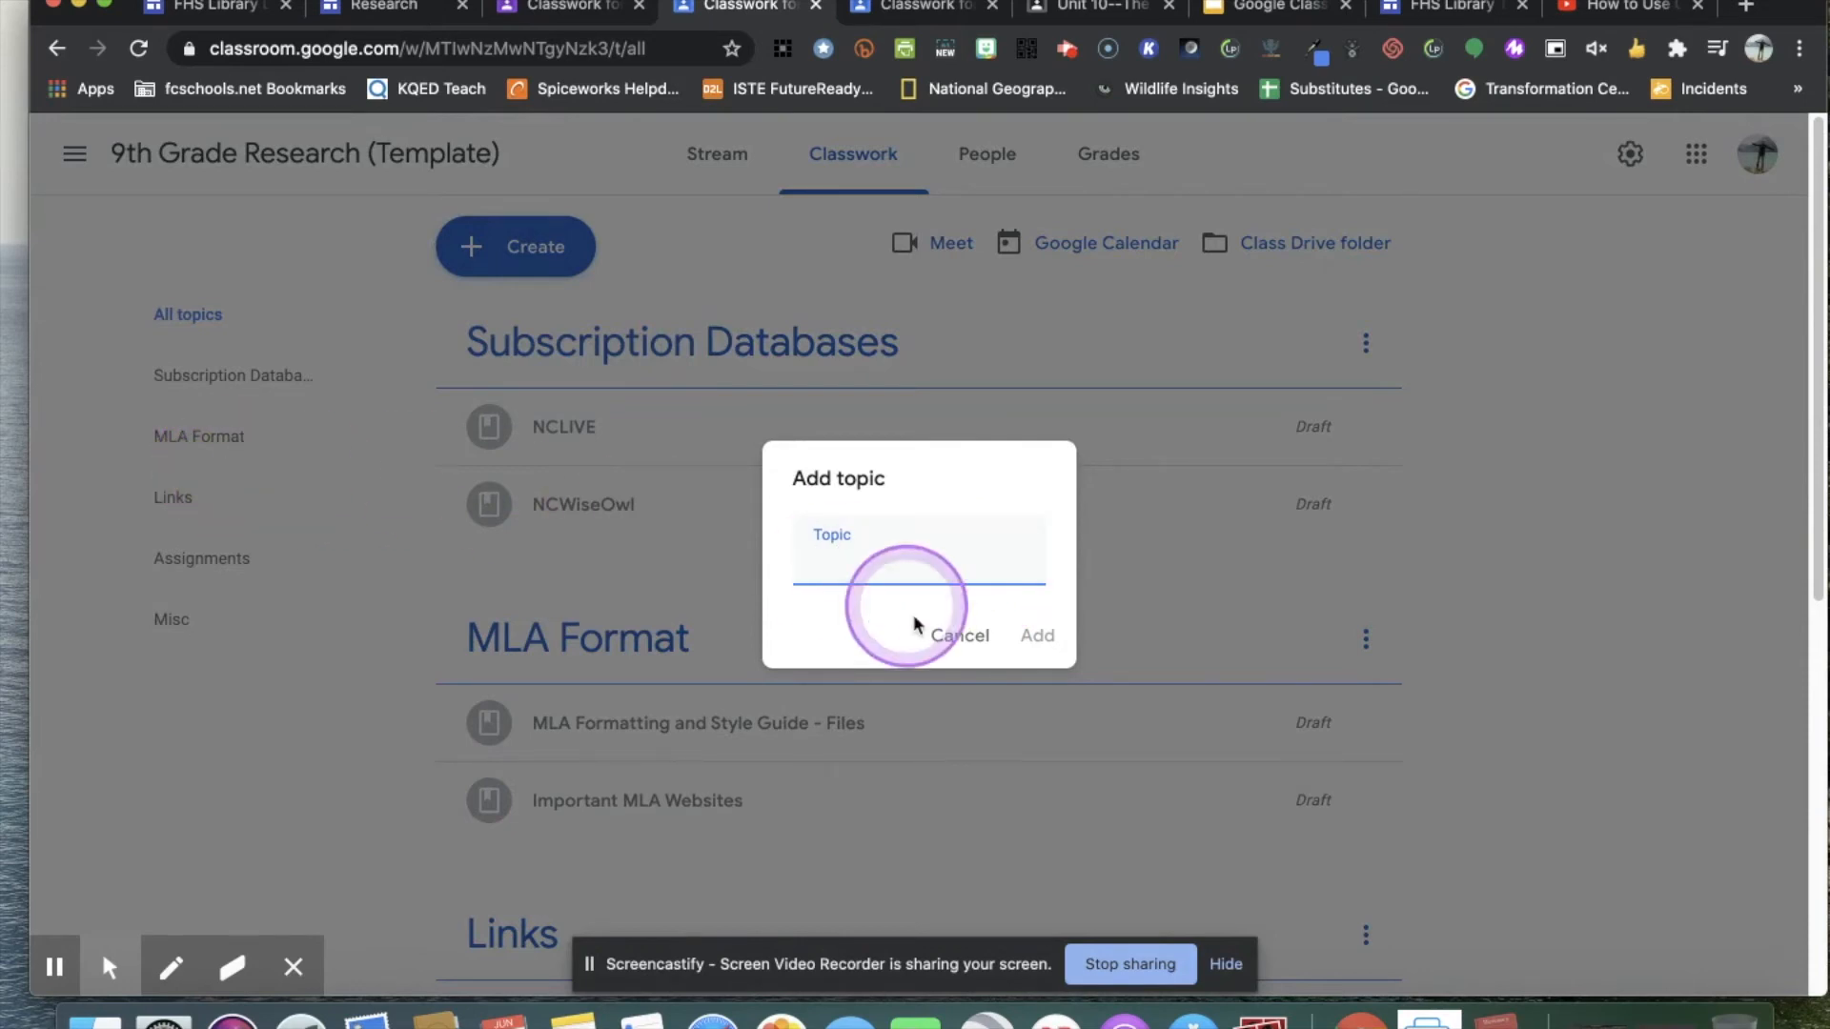
{"action": "left_click", "coordinate": [958, 636]}
Start a new material in 9th Grade Research (Template), view the classes it can be shared with, and close it.
{"action": "left_click", "coordinate": [569, 250]}
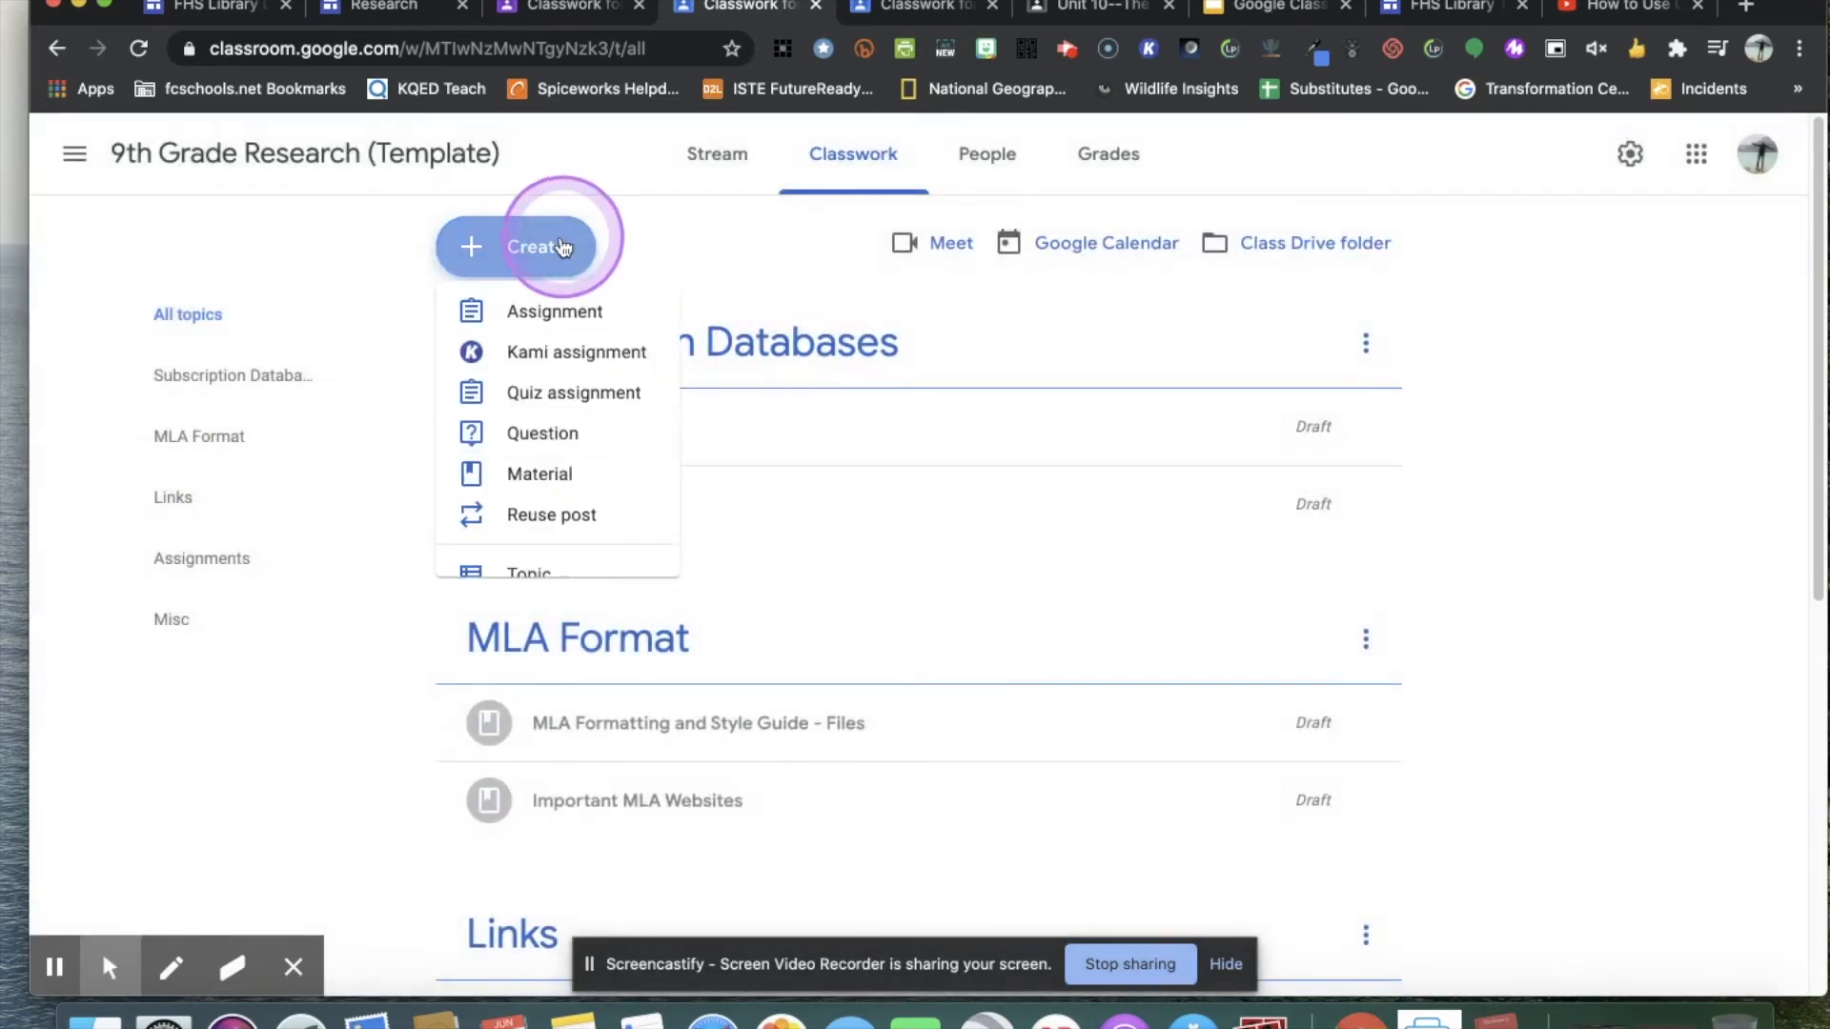
{"action": "left_click", "coordinate": [541, 485]}
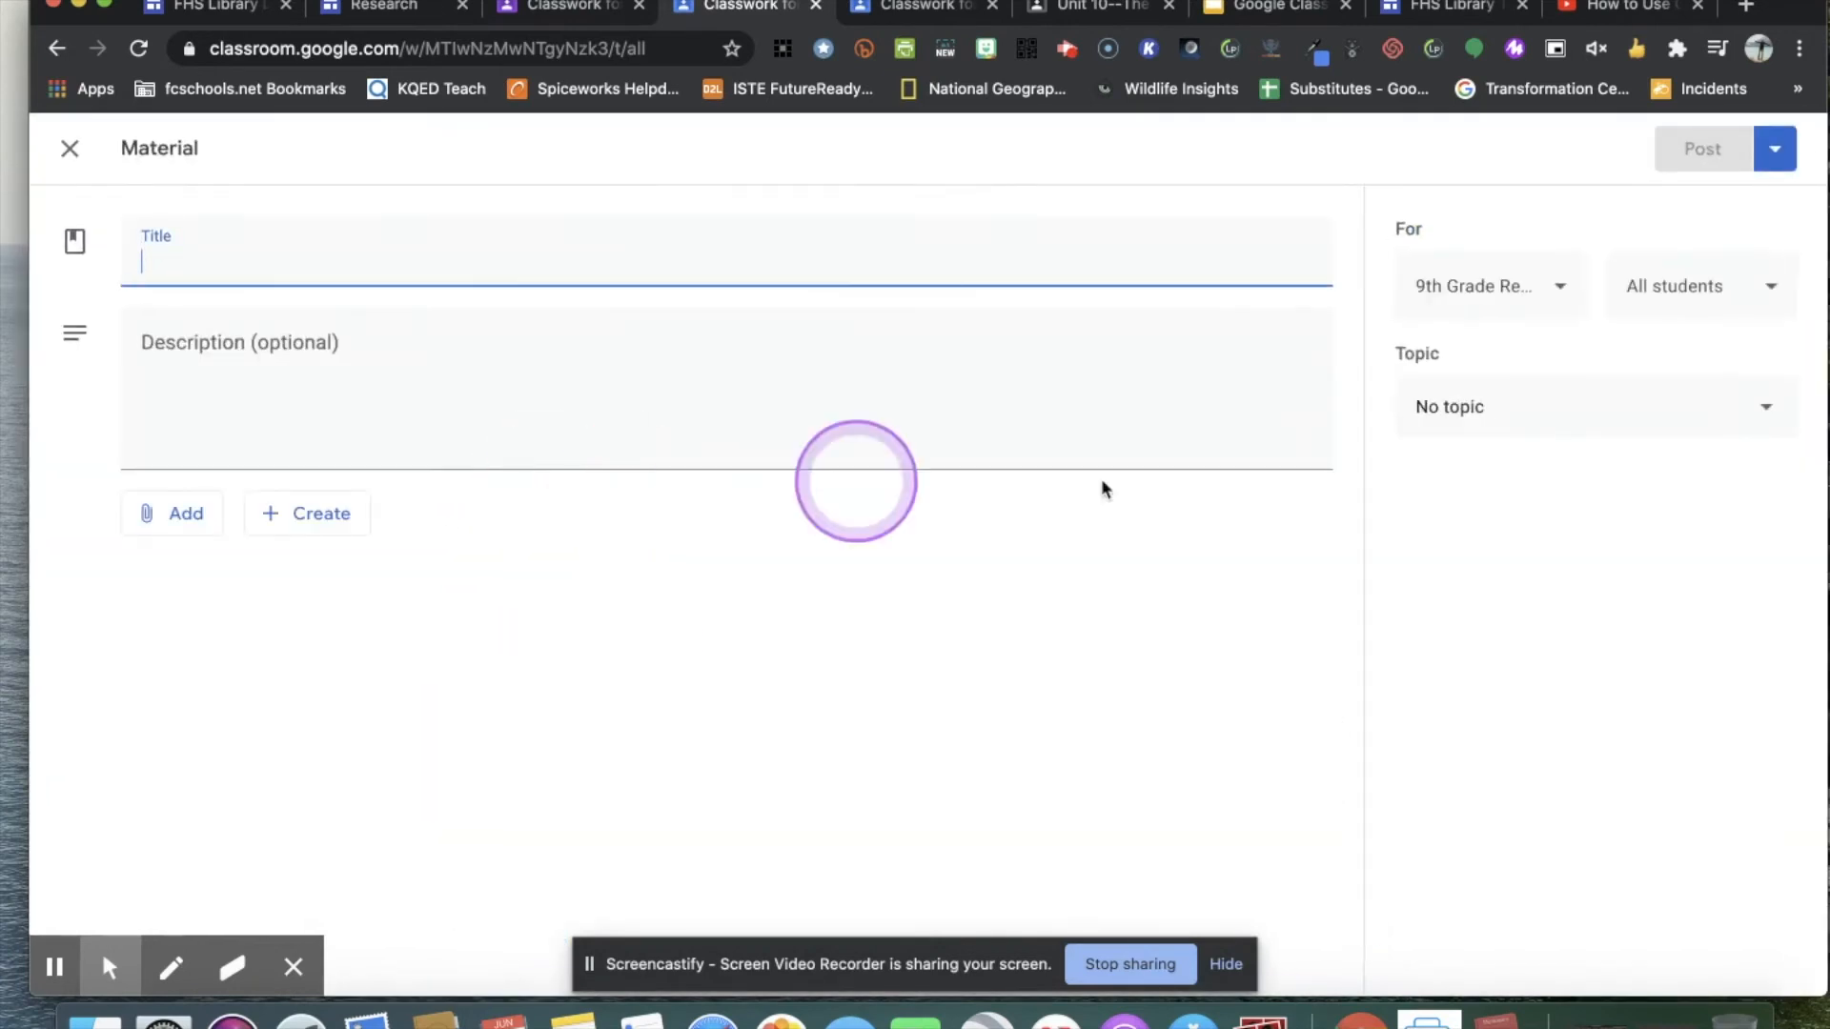
{"action": "left_click", "coordinate": [1553, 297]}
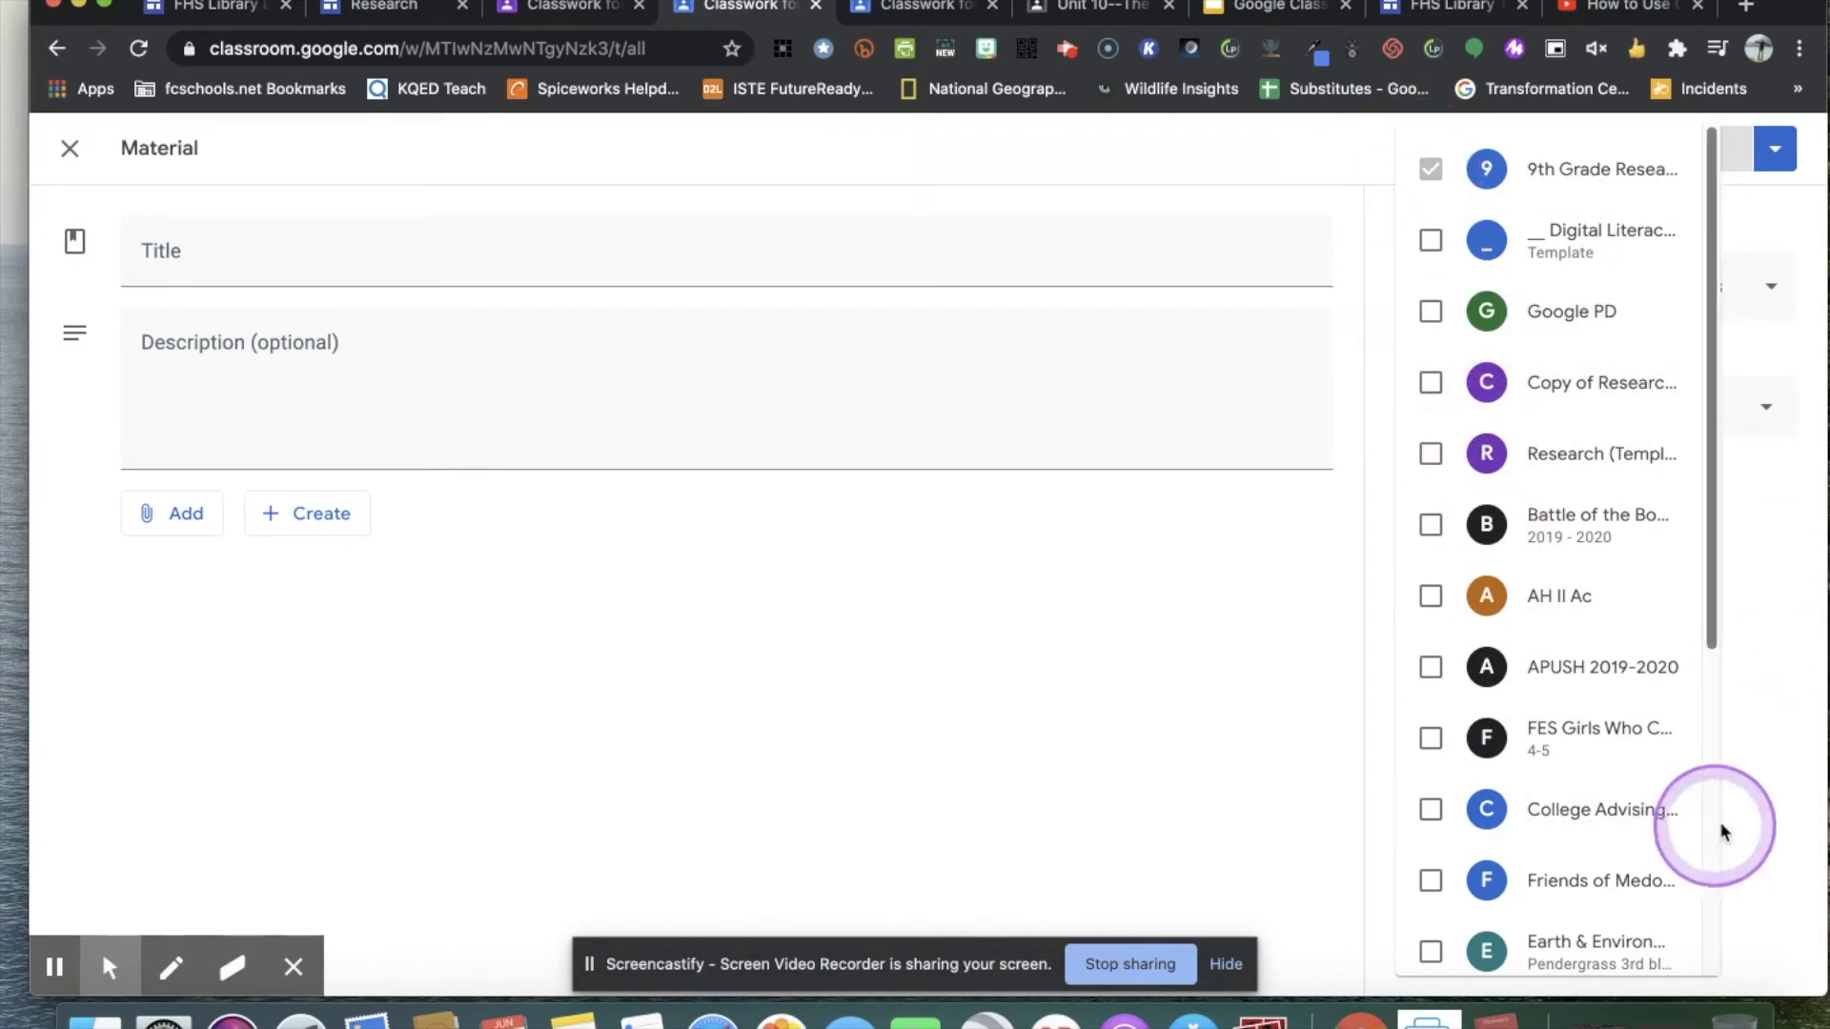
{"action": "left_click", "coordinate": [1759, 829]}
{"action": "left_click", "coordinate": [67, 148]}
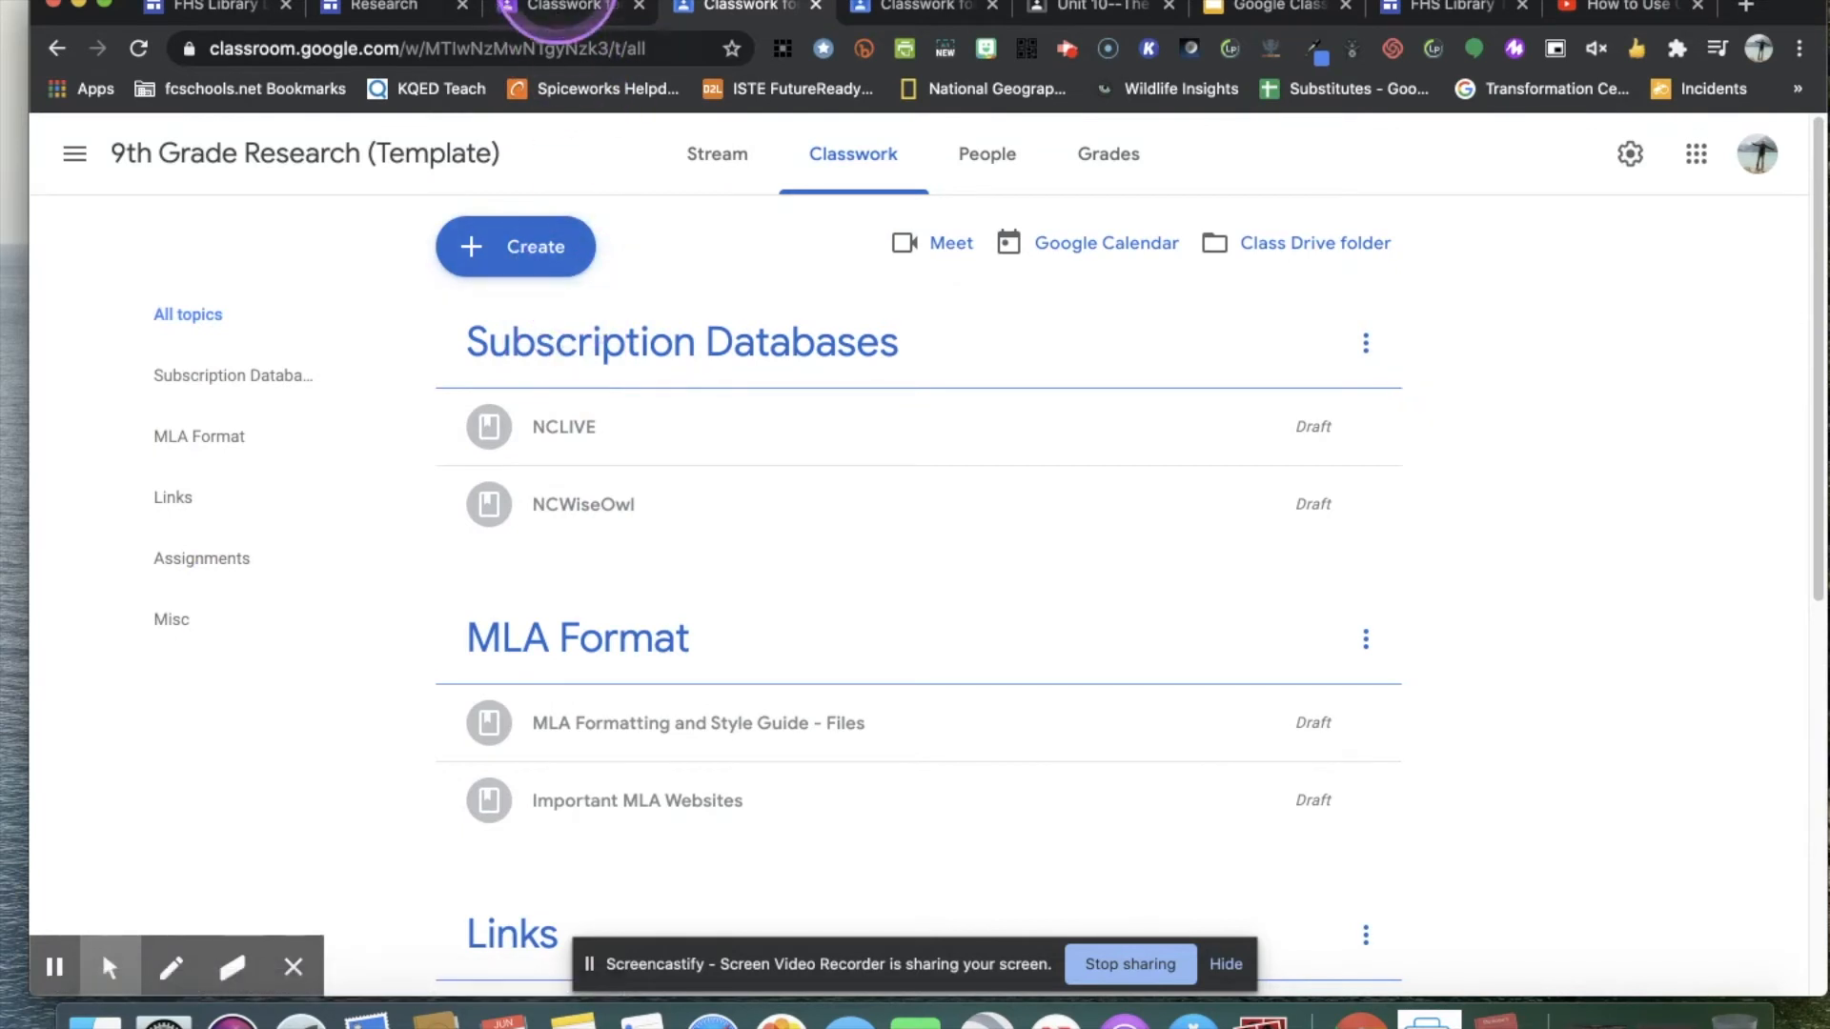
View the Research (Template) classwork, switch to the Digital Literacies Template class, and look at its student invitation form.
{"action": "left_click", "coordinate": [558, 11]}
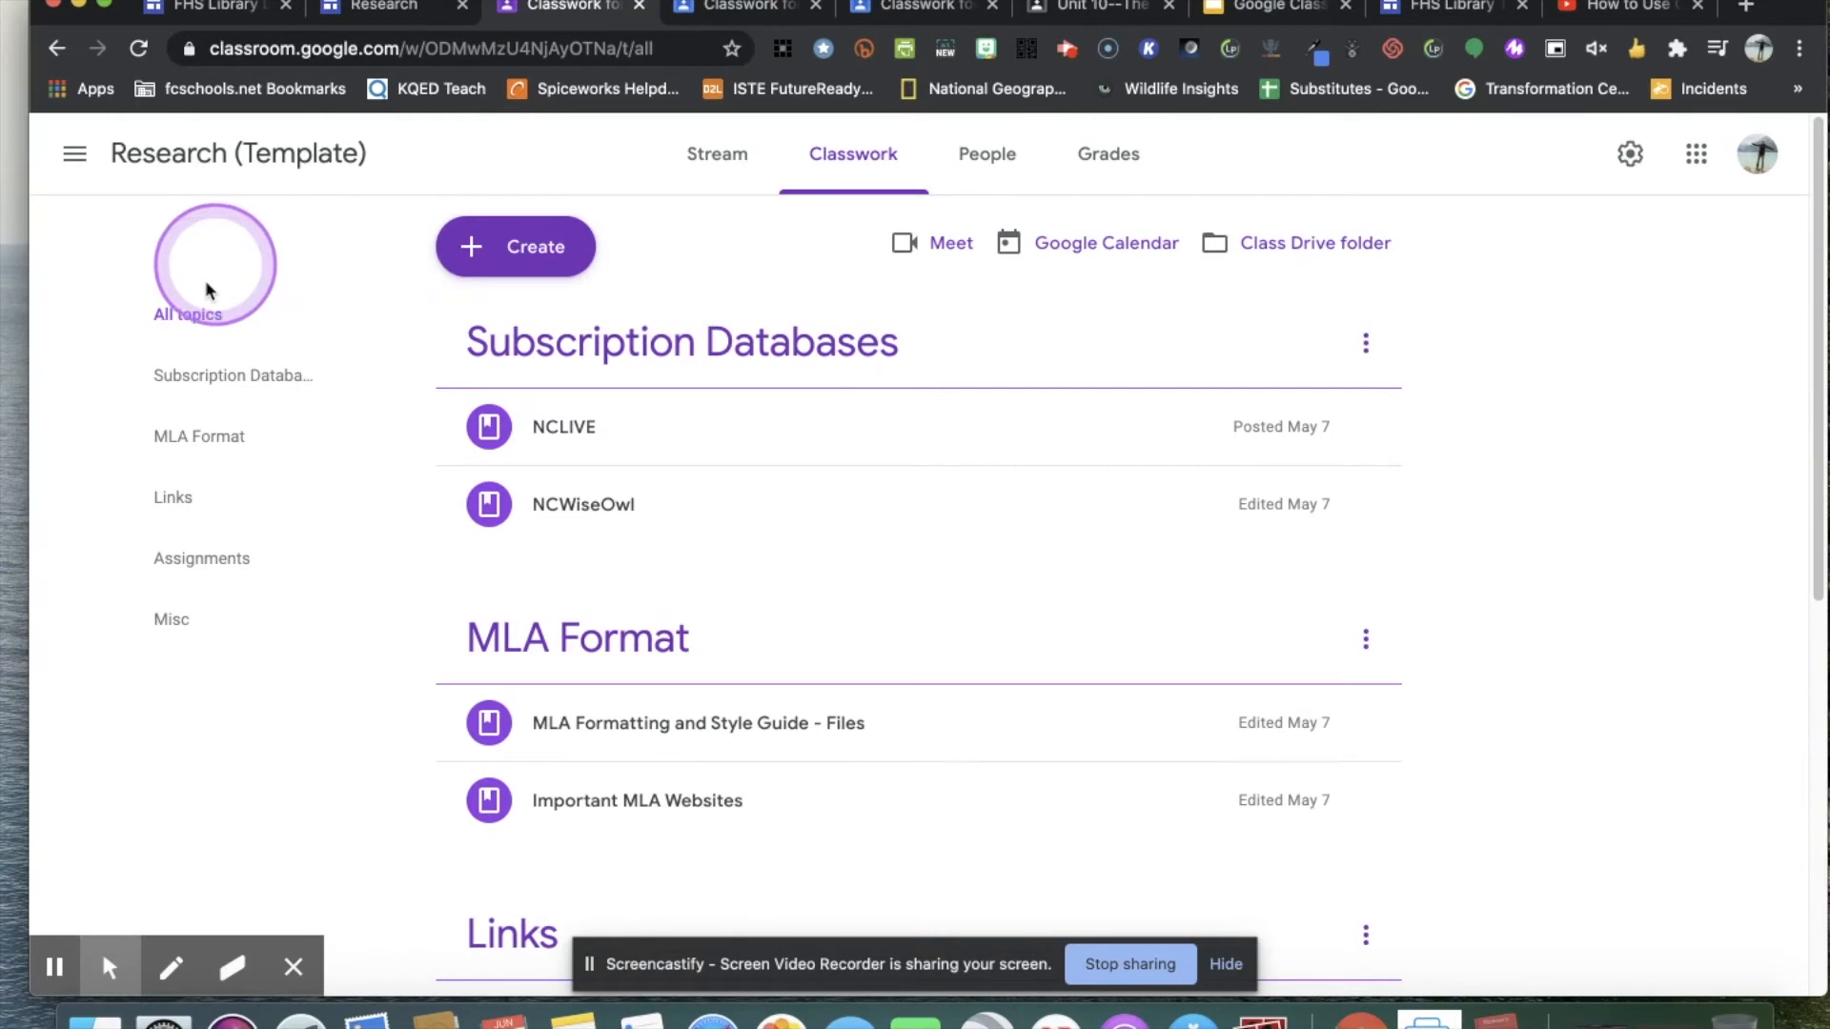
{"action": "left_click", "coordinate": [906, 11]}
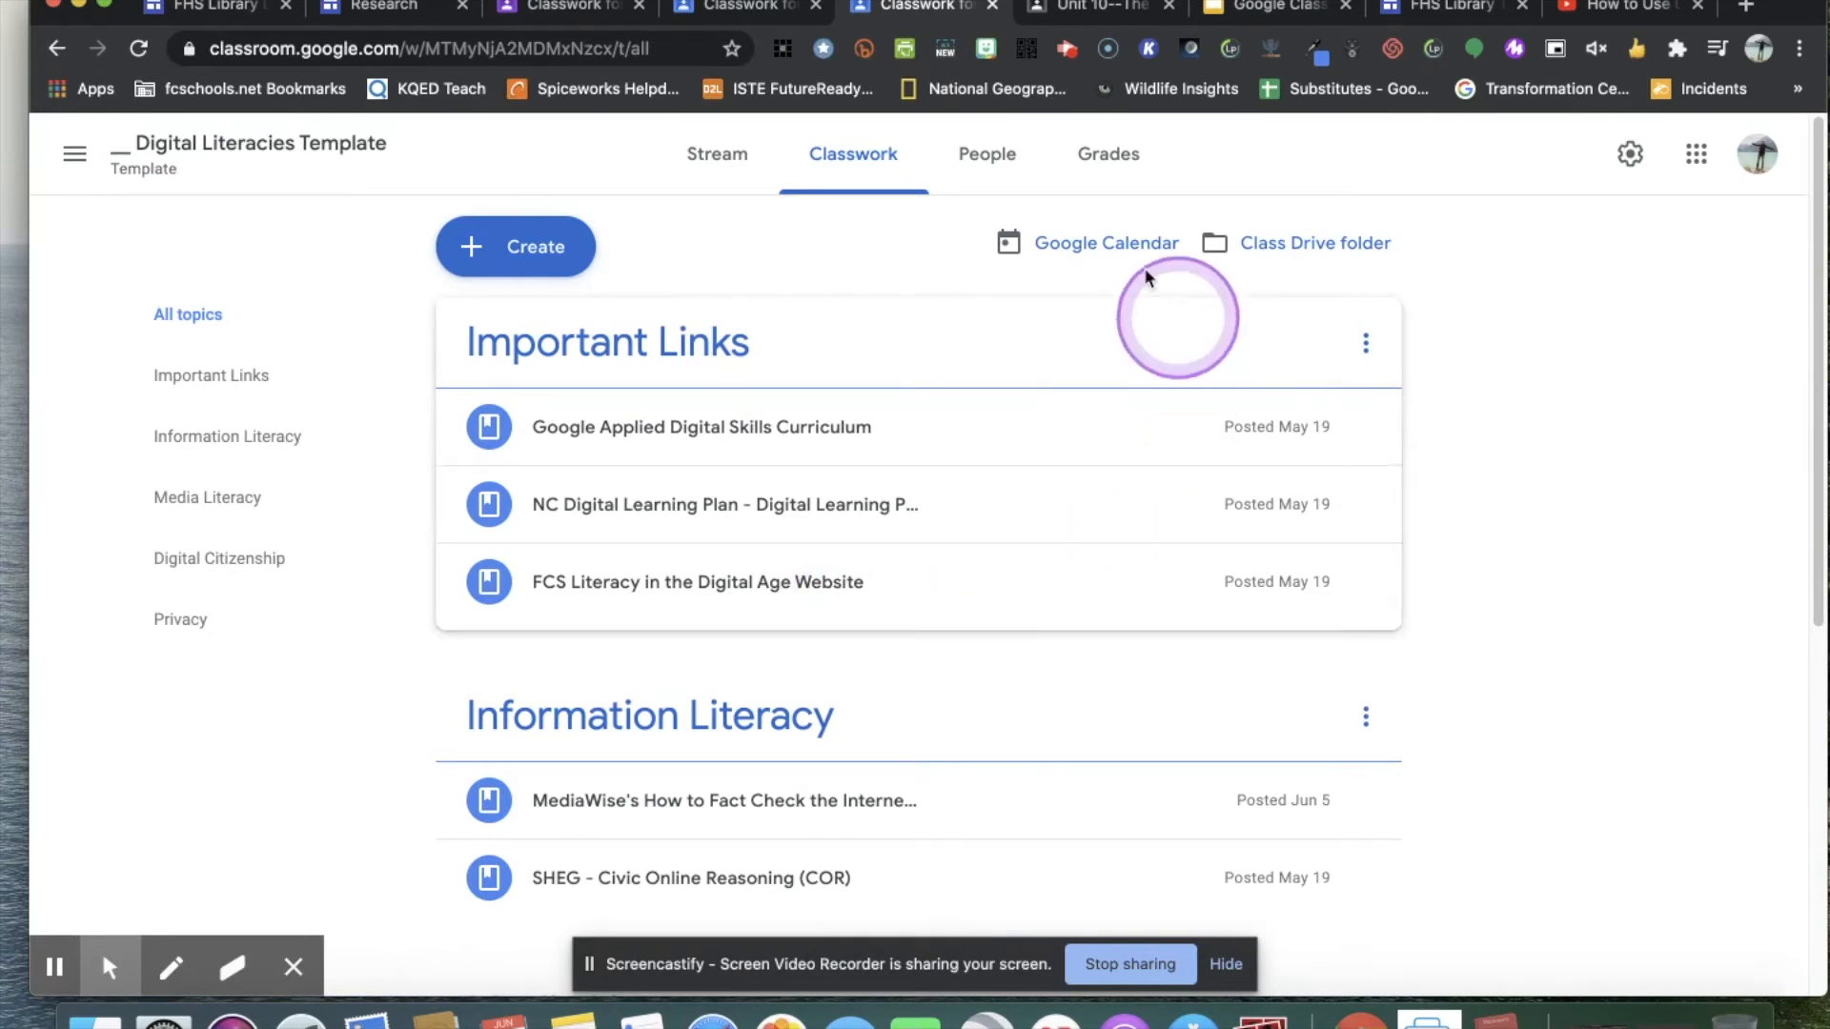
{"action": "left_click", "coordinate": [991, 160]}
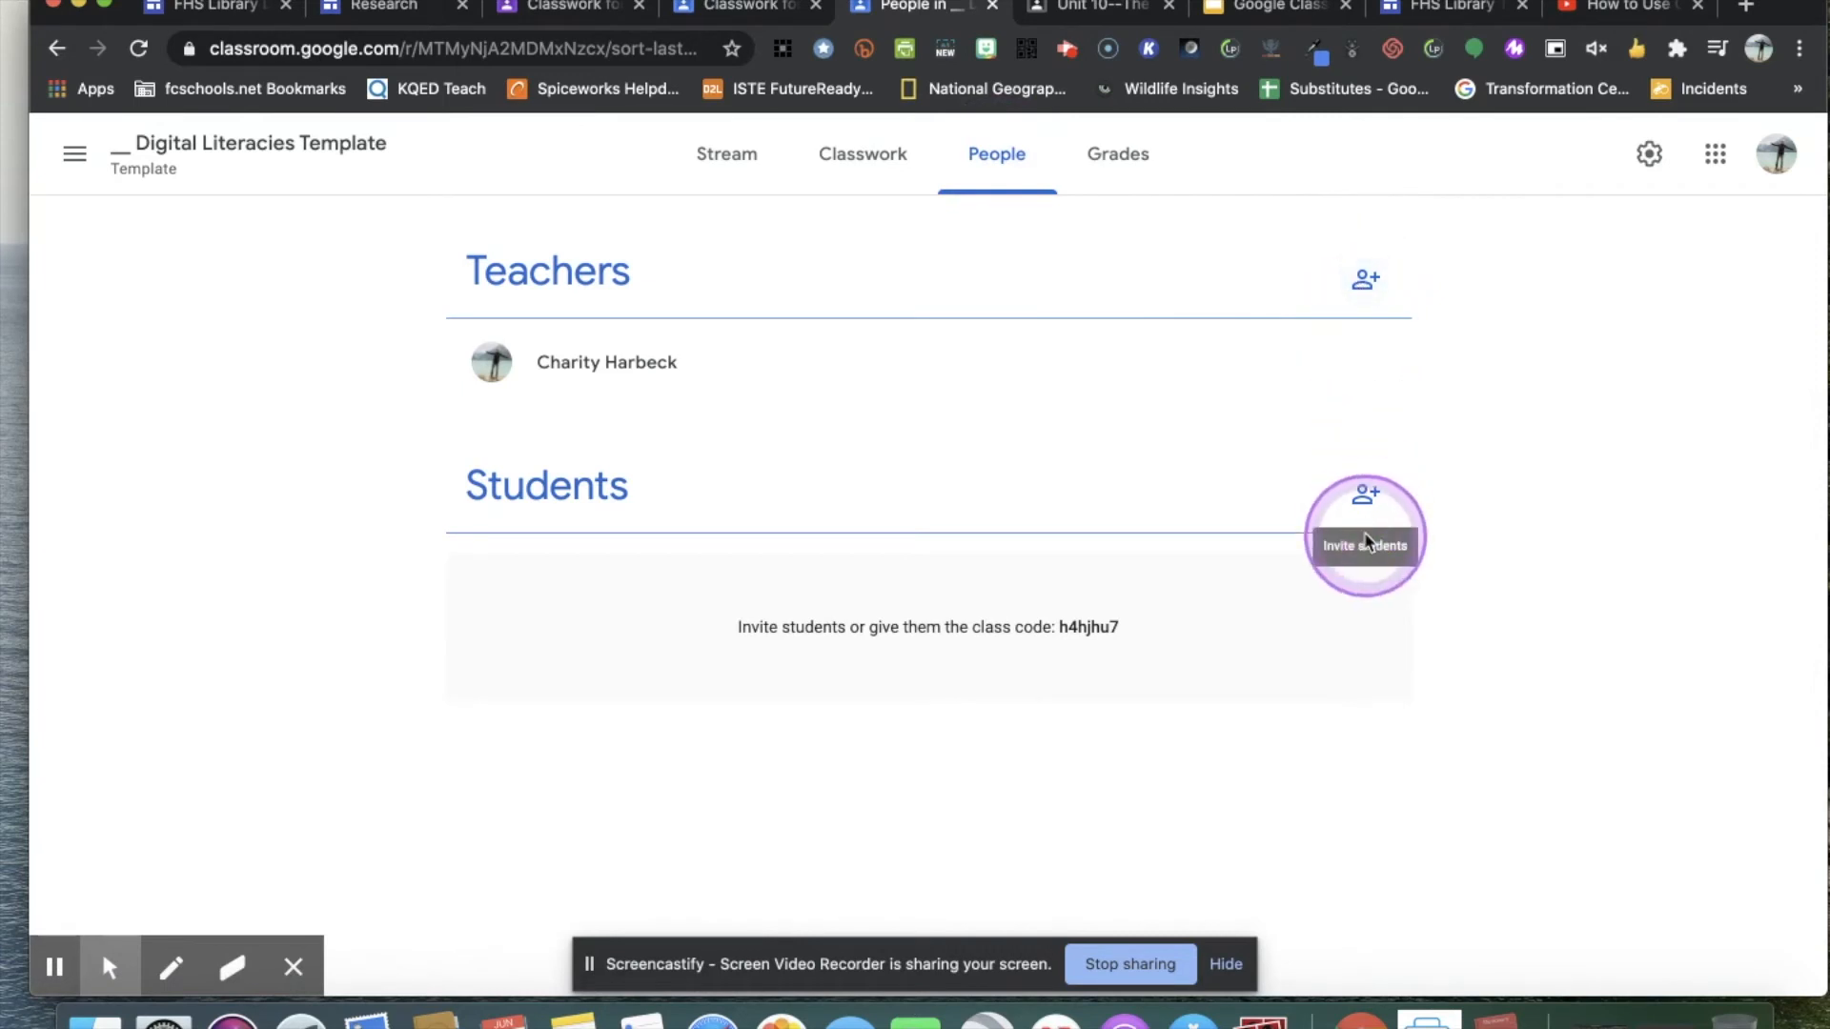
{"action": "left_click", "coordinate": [1363, 500]}
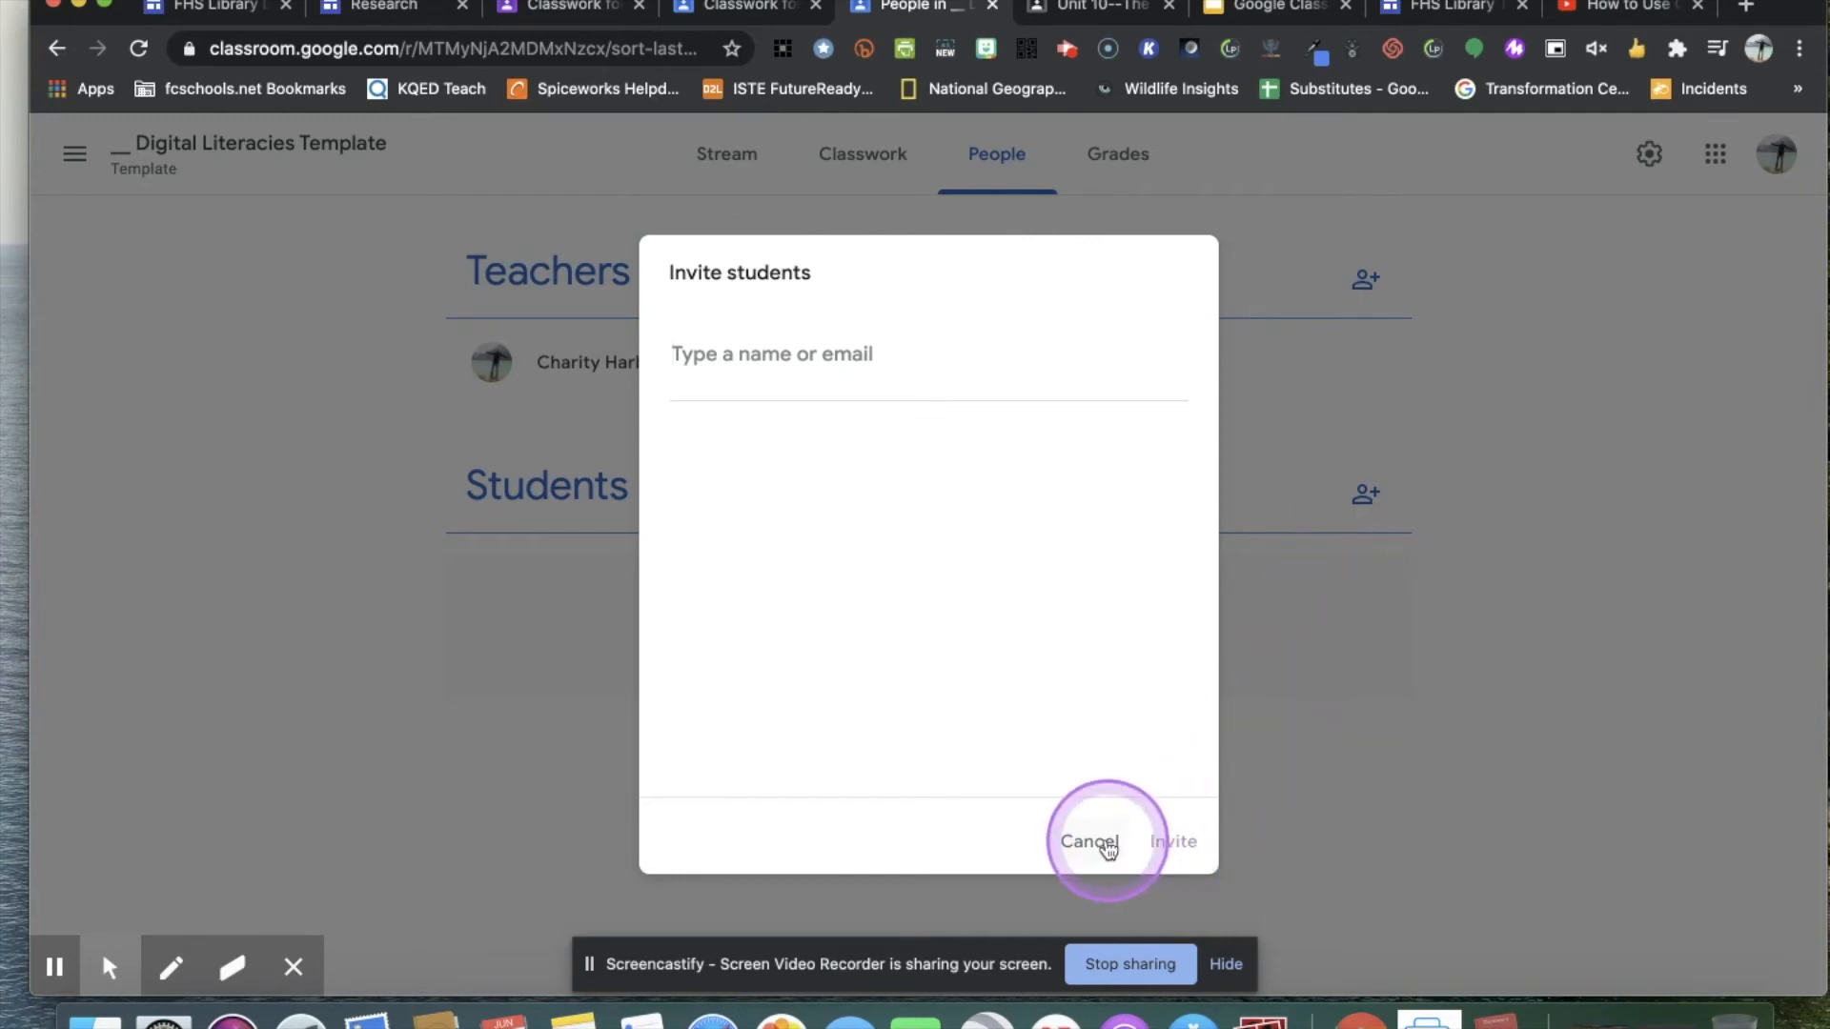
{"action": "left_click", "coordinate": [1090, 841]}
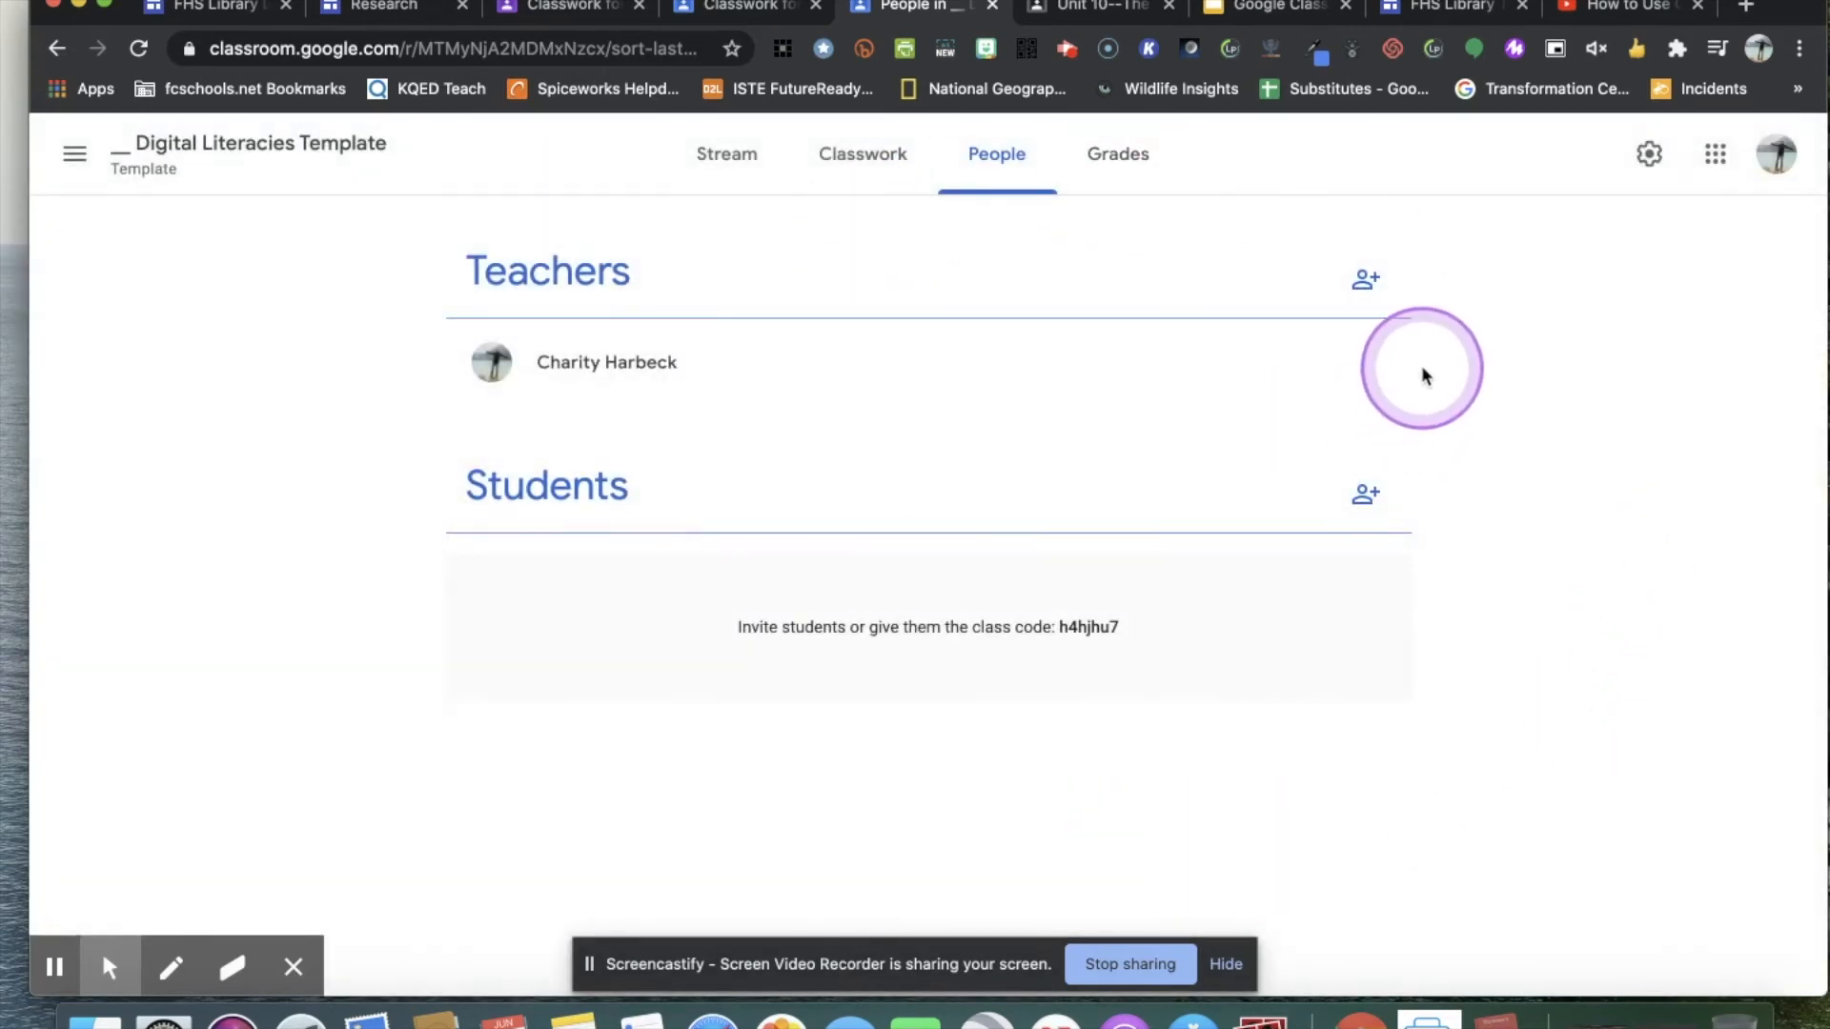
Display the enlarged class code from the Digital Literacies Template stream and close it.
{"action": "left_click", "coordinate": [734, 183]}
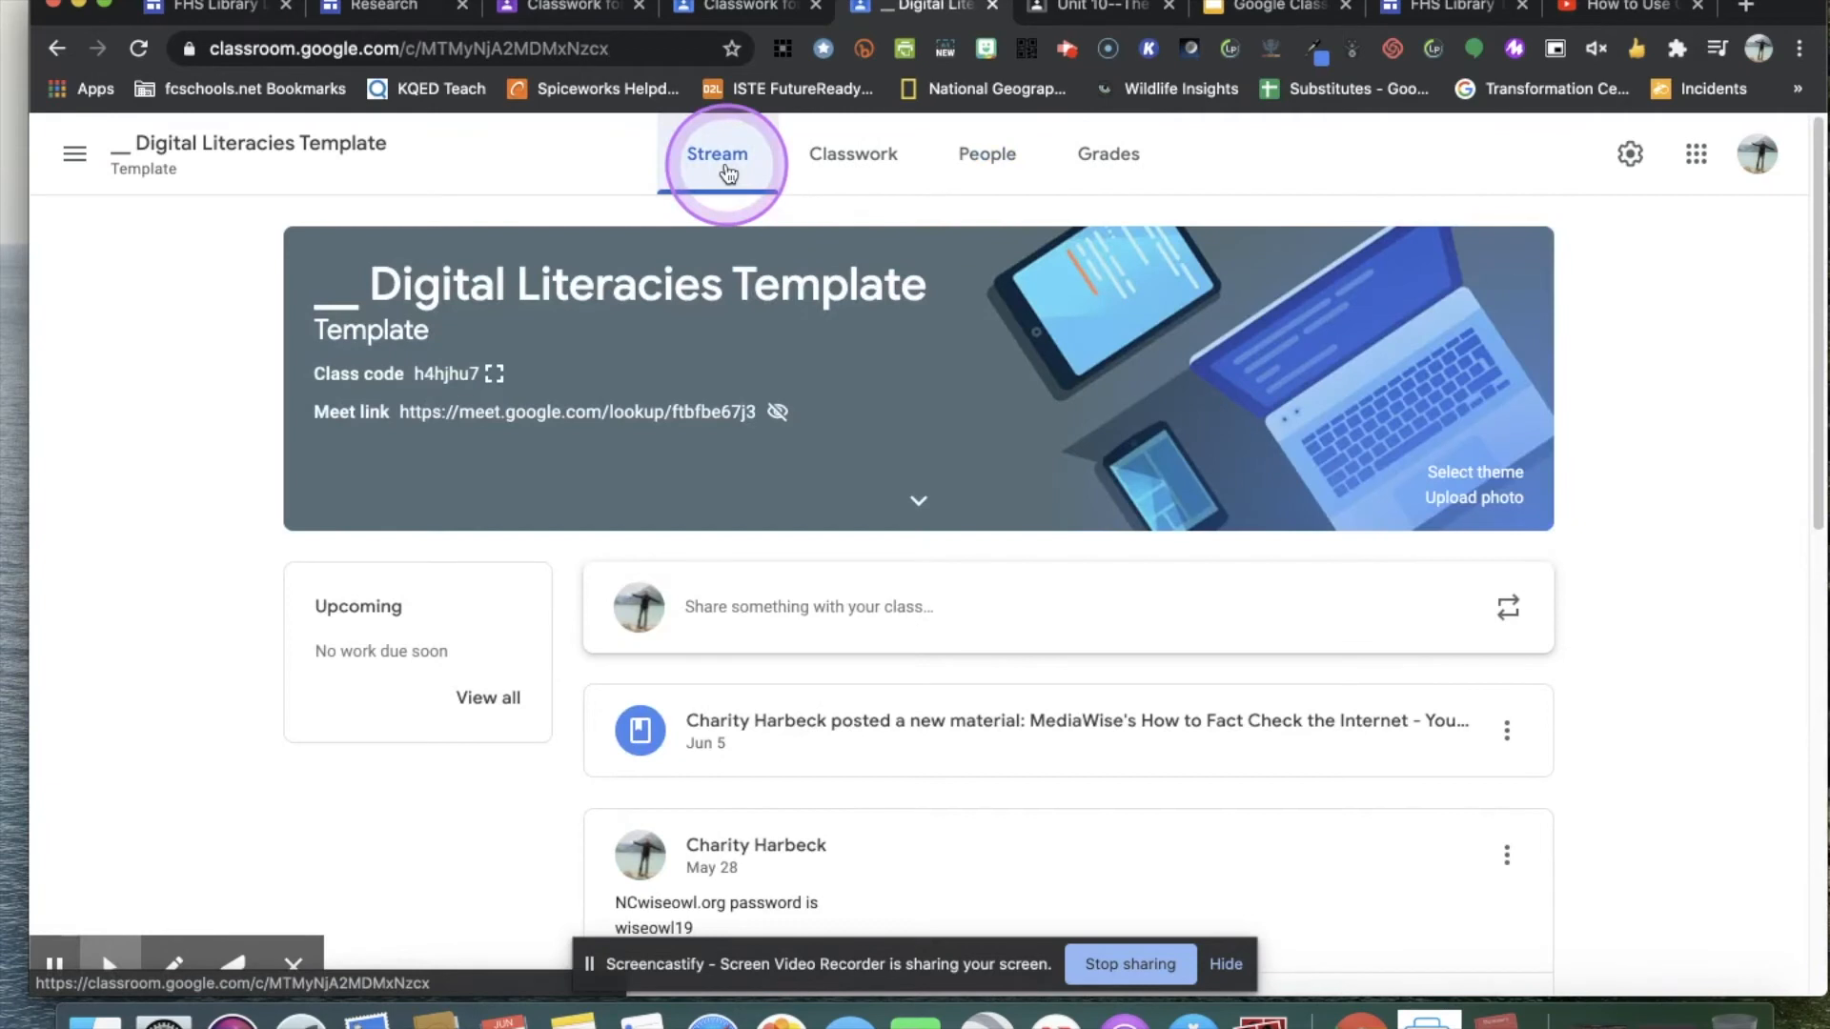
{"action": "left_click", "coordinate": [494, 374]}
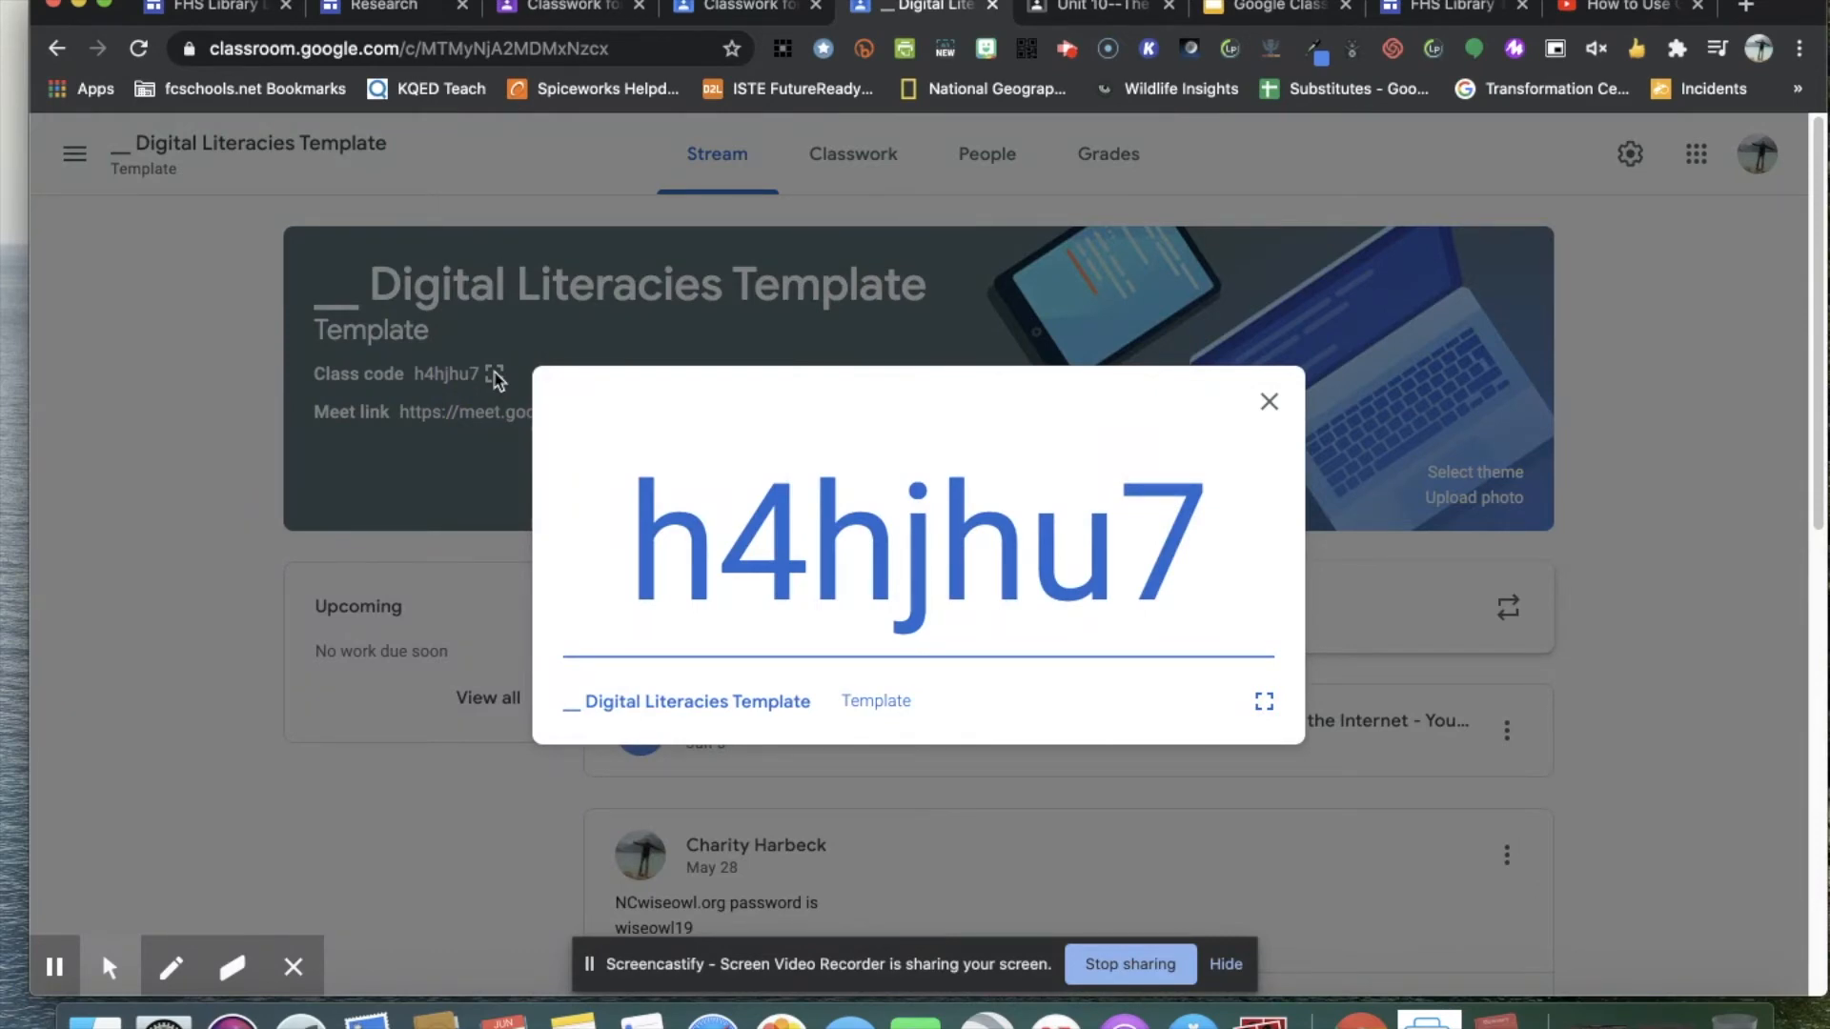
{"action": "left_click", "coordinate": [1269, 402]}
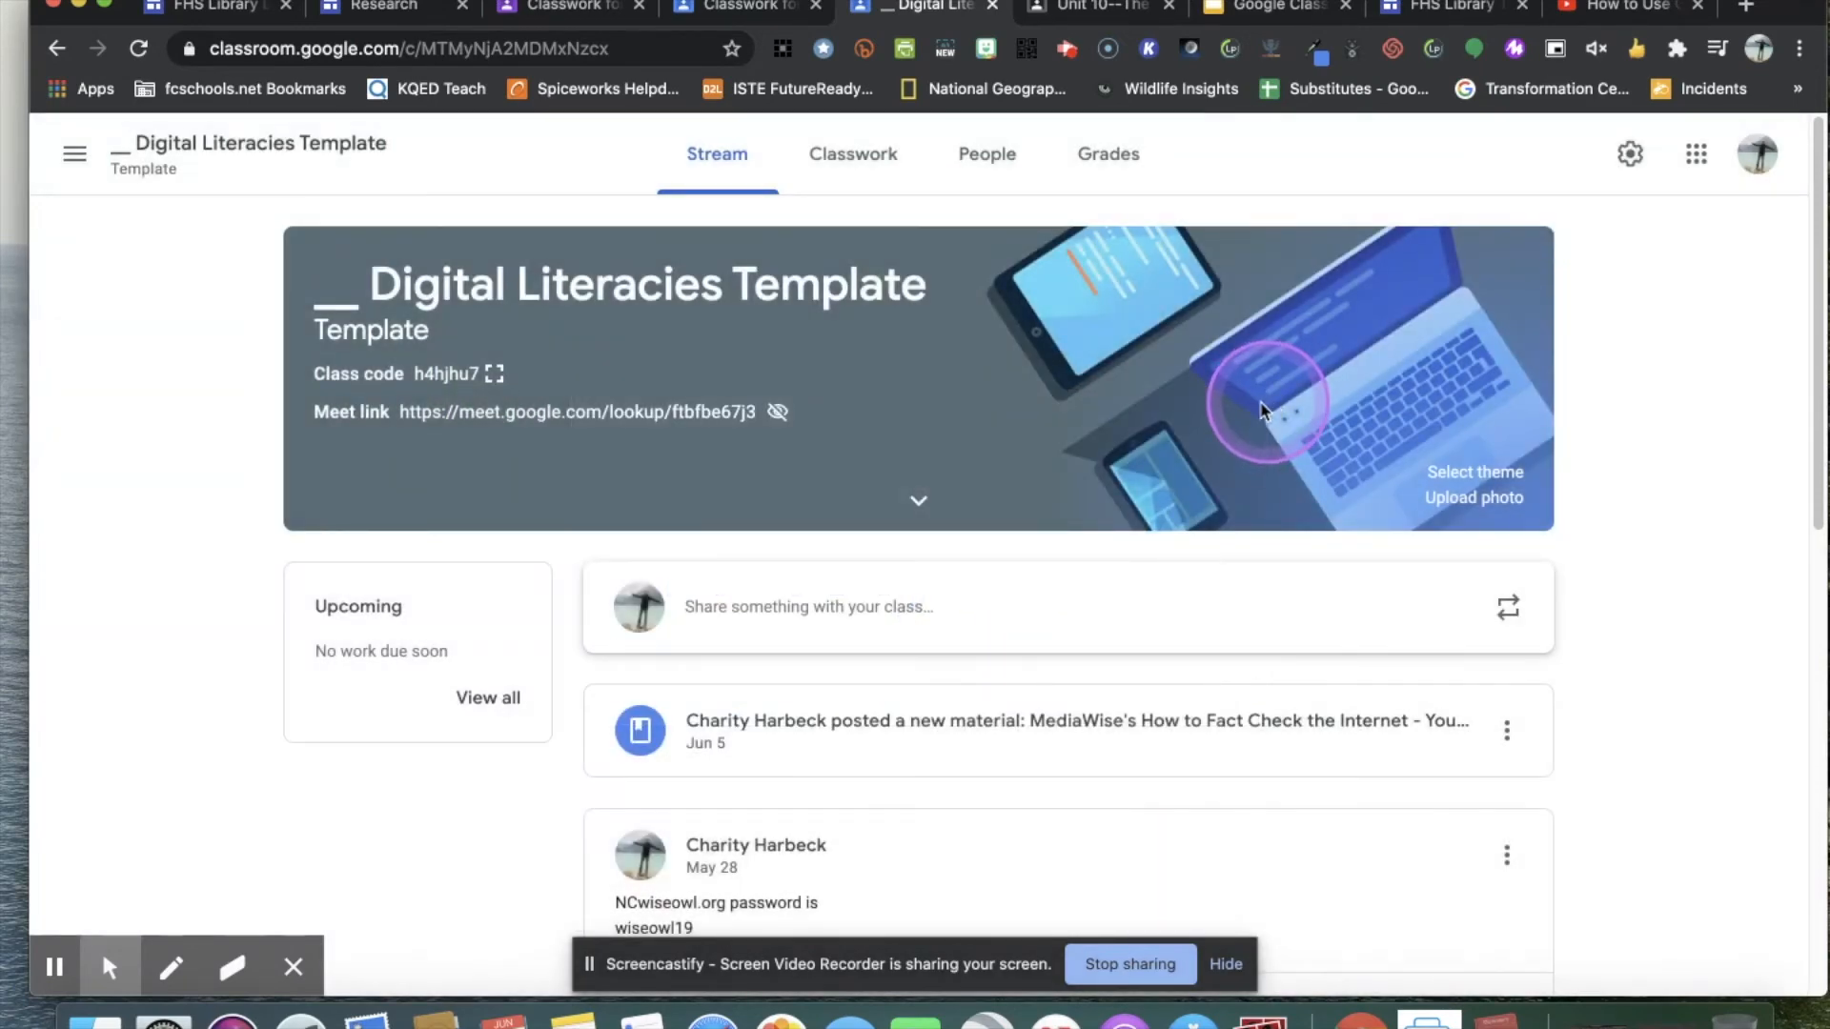
Try looking up a student by name in the Digital Literacies Template's student invitation form, clear the entry, and cancel the invitation.
{"action": "left_click", "coordinate": [1000, 164]}
{"action": "left_click", "coordinate": [1367, 496]}
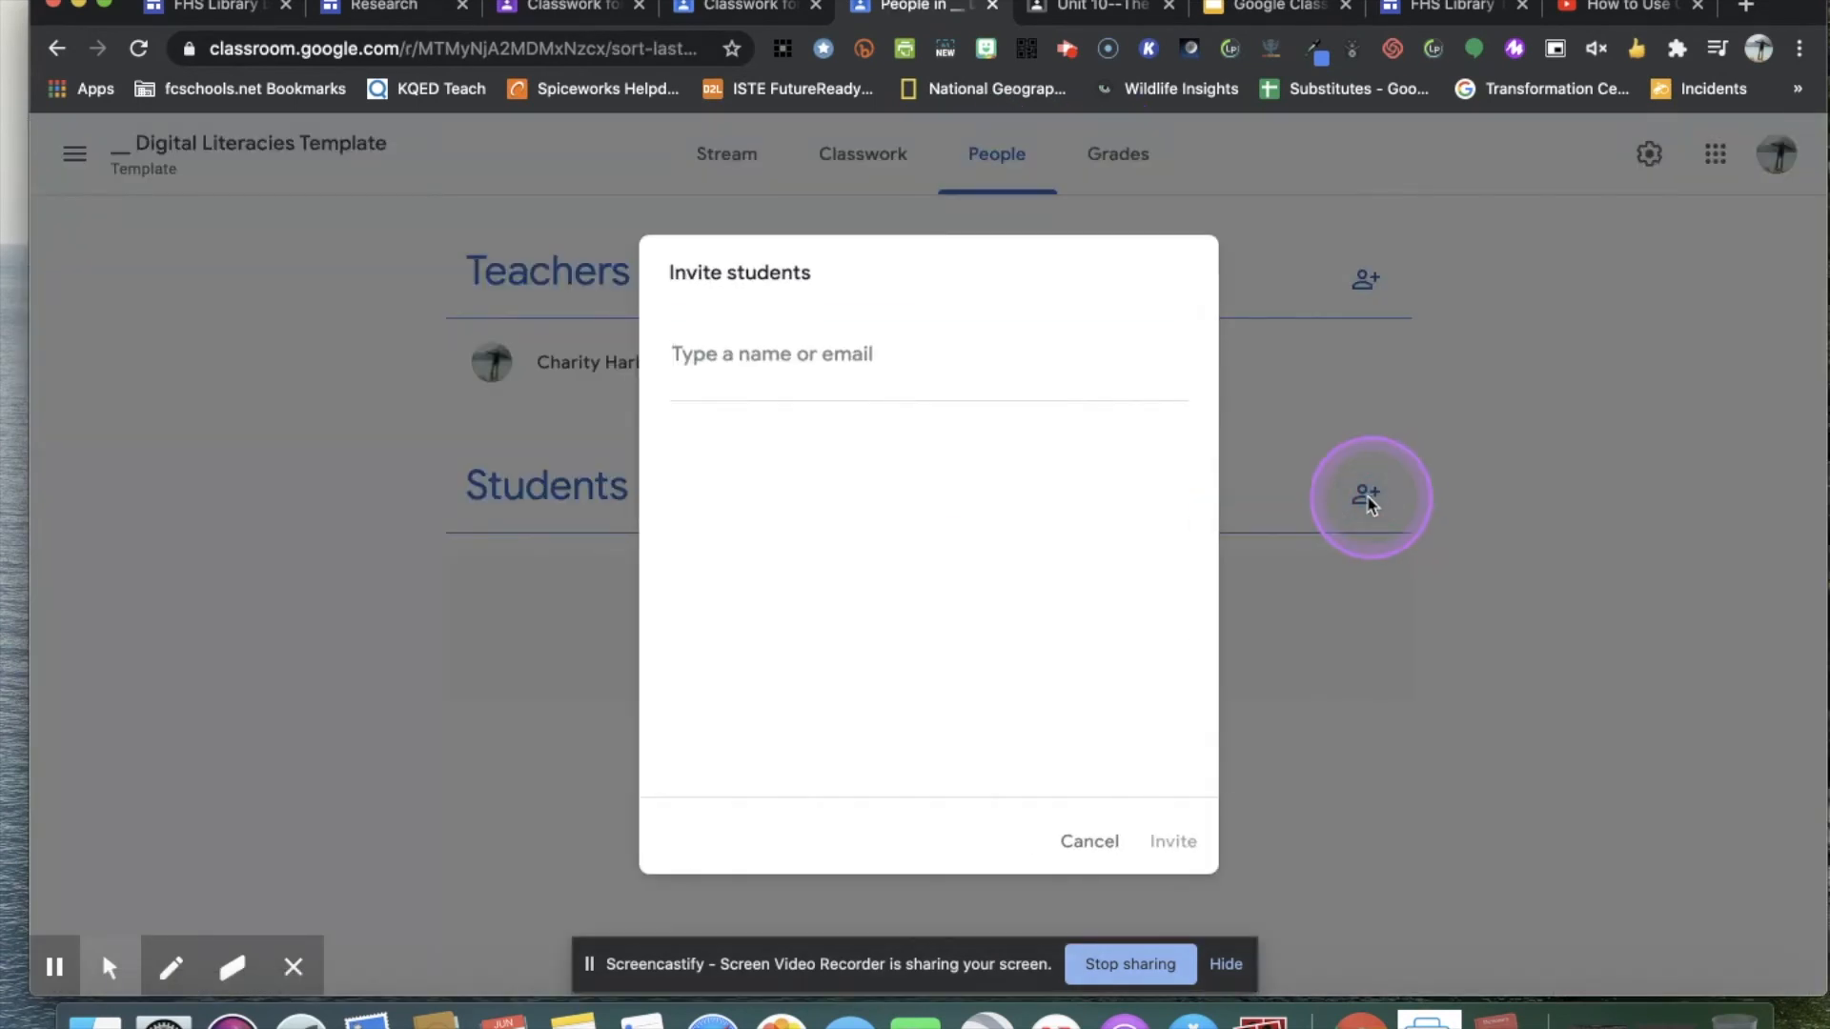
{"action": "type", "text": "nai"}
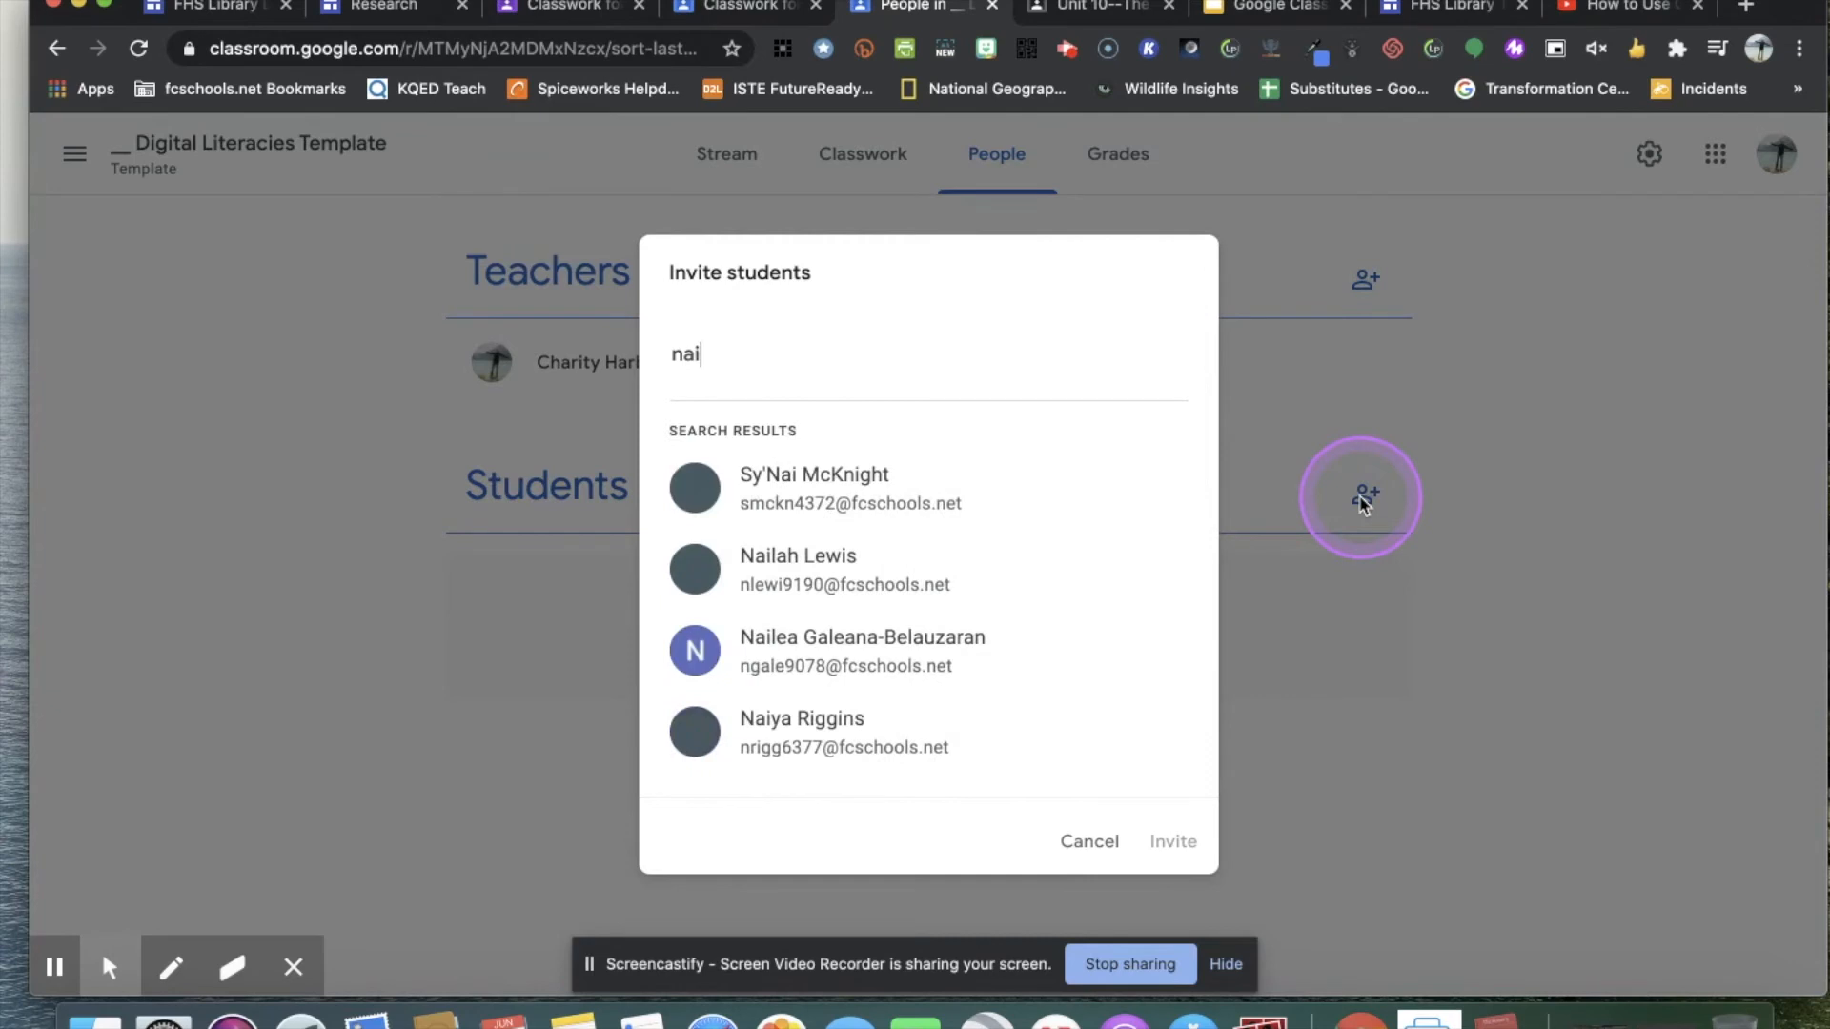
{"action": "key", "text": "BackSpace"}
{"action": "key", "text": "BackSpace"}
{"action": "key", "text": "BackSpace"}
{"action": "left_click", "coordinate": [720, 563]}
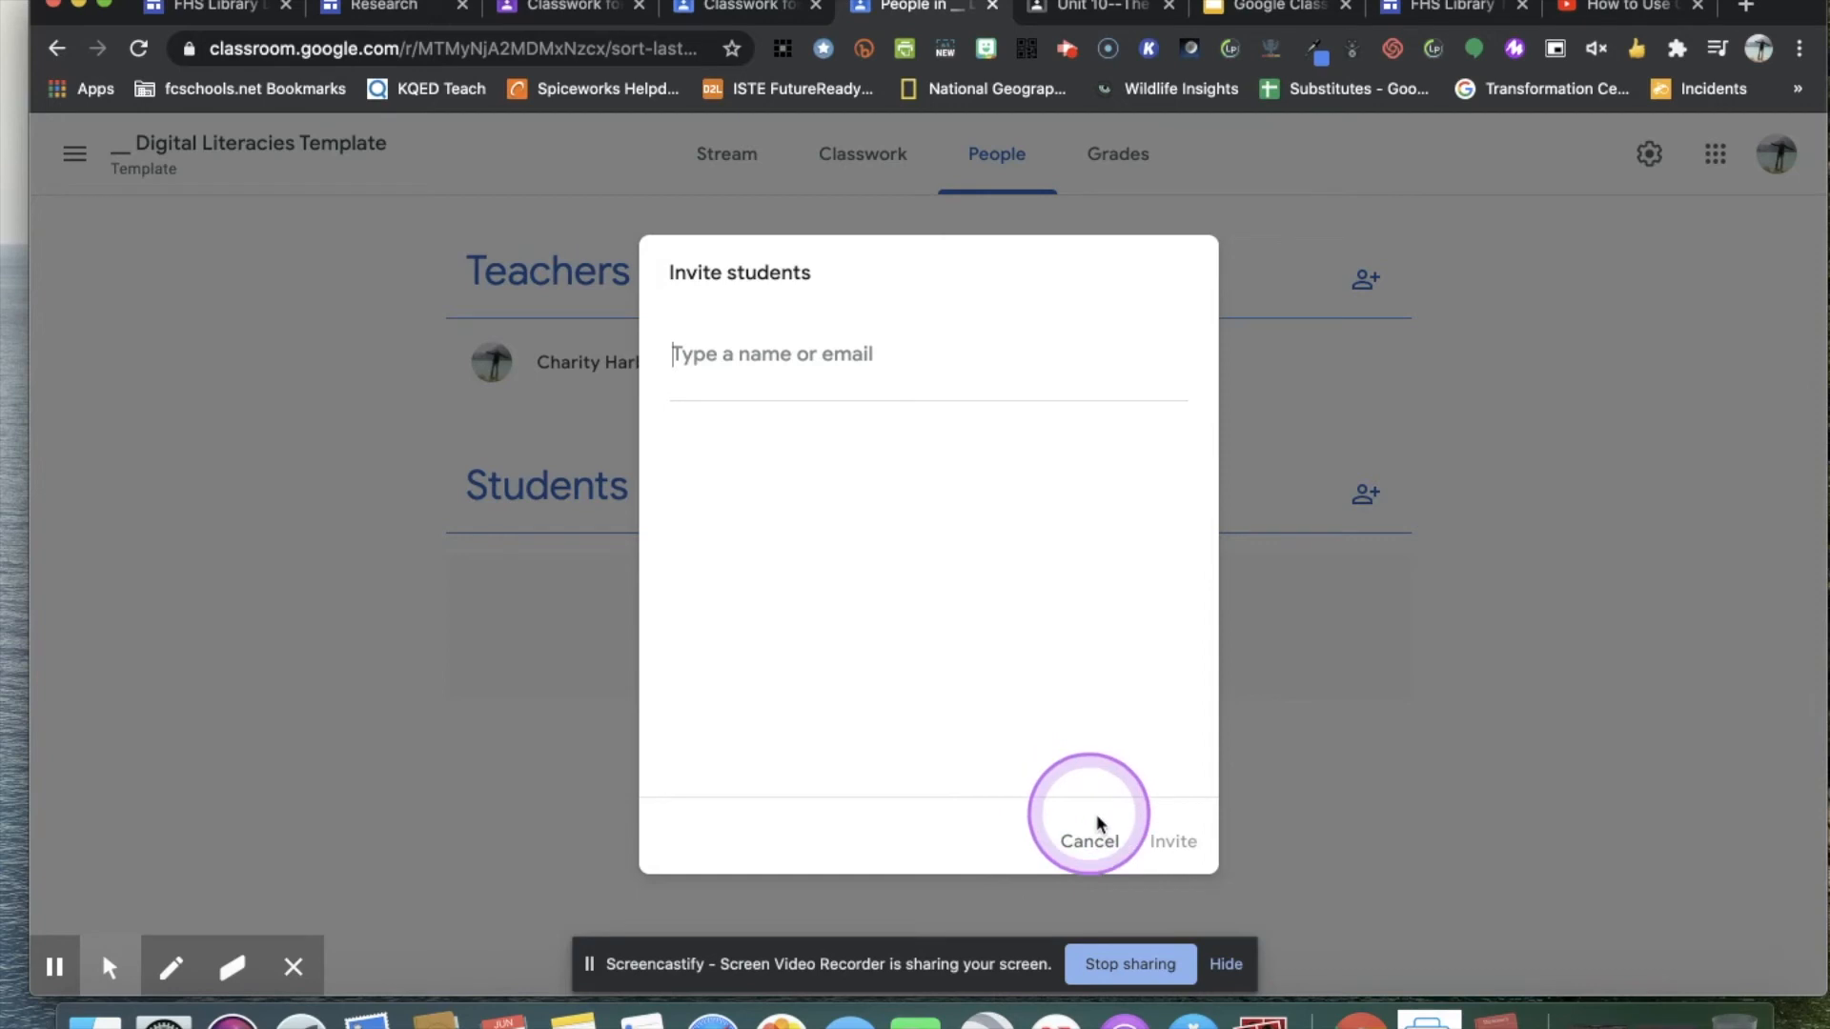
{"action": "left_click", "coordinate": [1096, 855]}
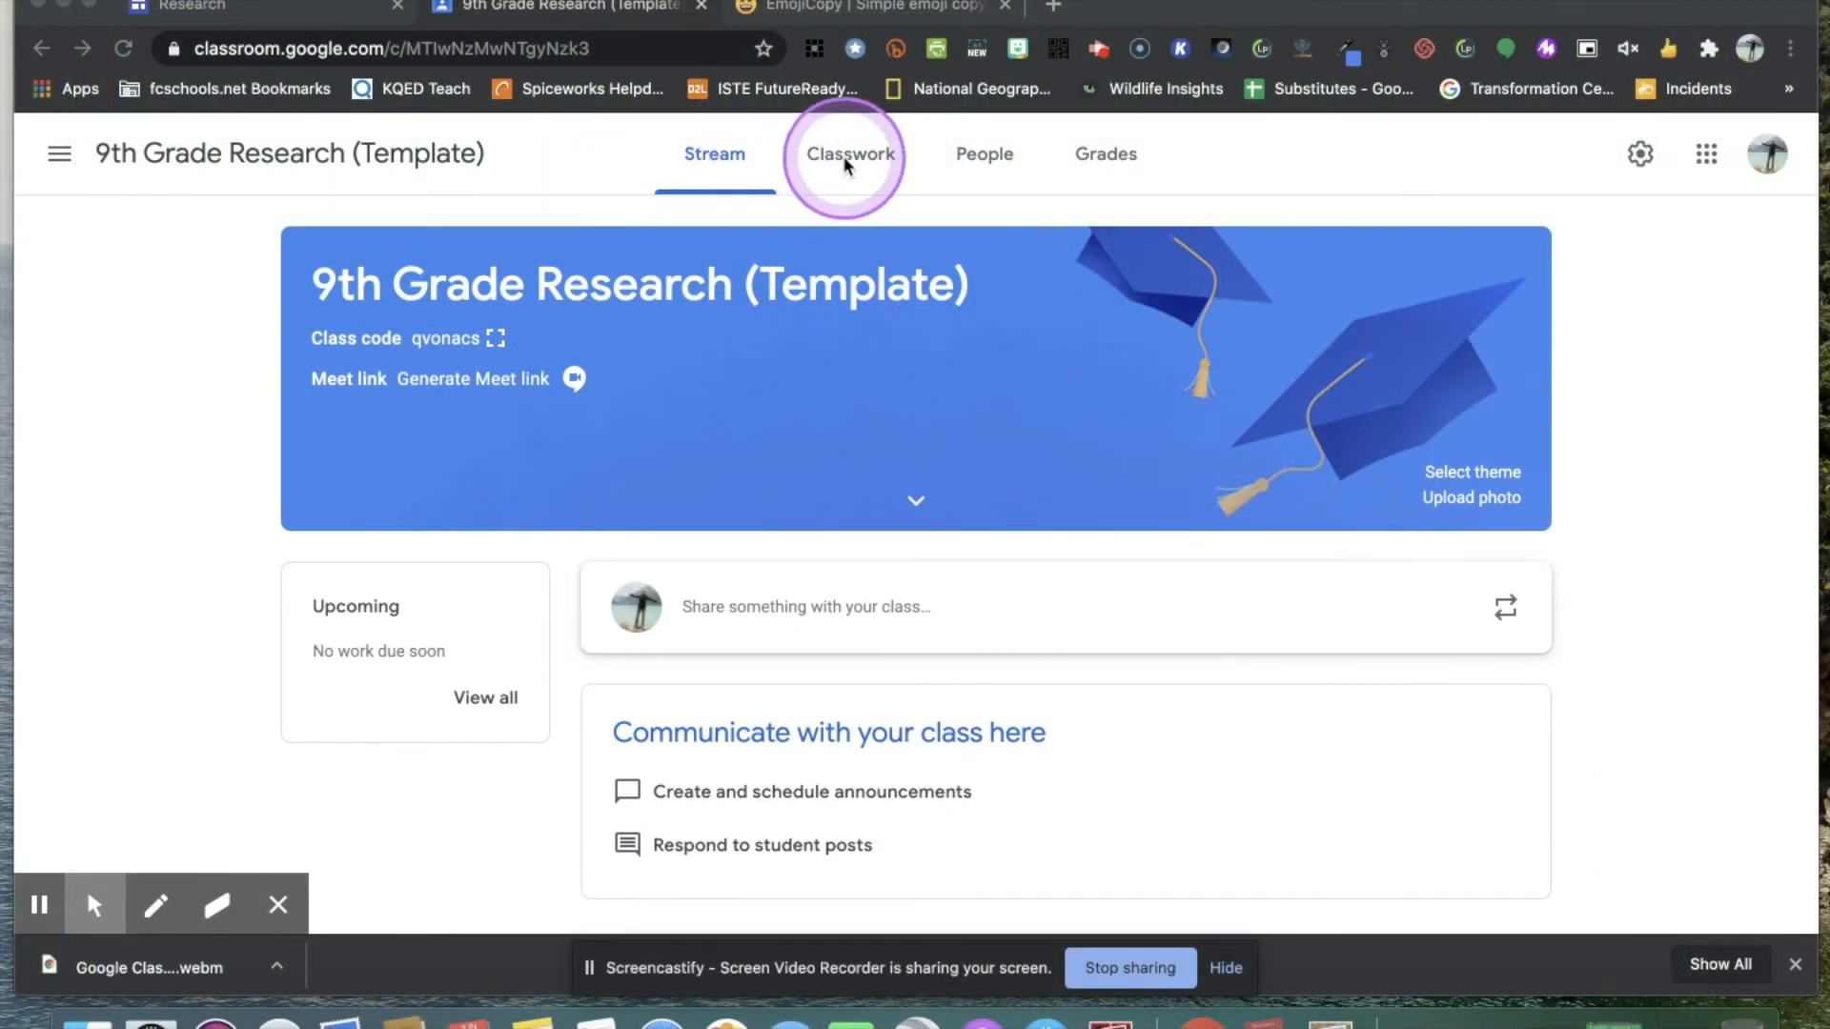
Open the 9th Grade Research (Template) classwork, examine the numbered items under the Assignments topic, and return to all topics.
{"action": "left_click", "coordinate": [844, 162]}
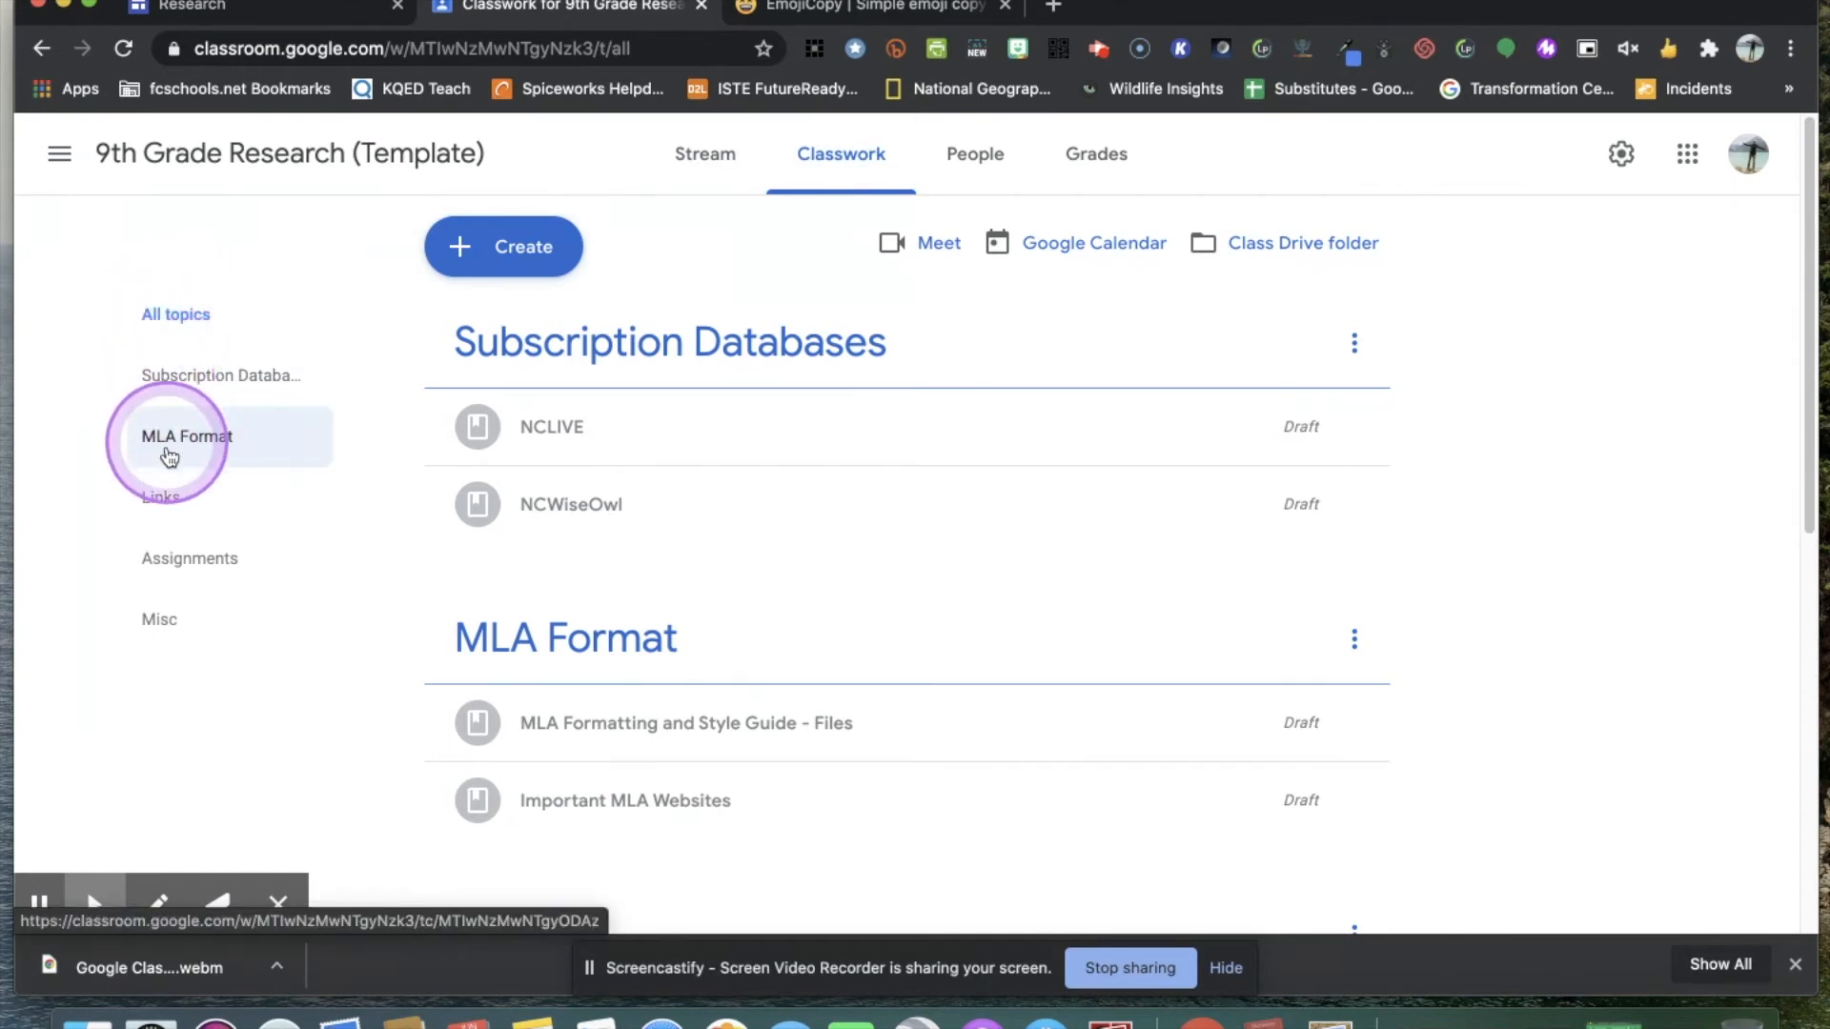
{"action": "left_click", "coordinate": [203, 570]}
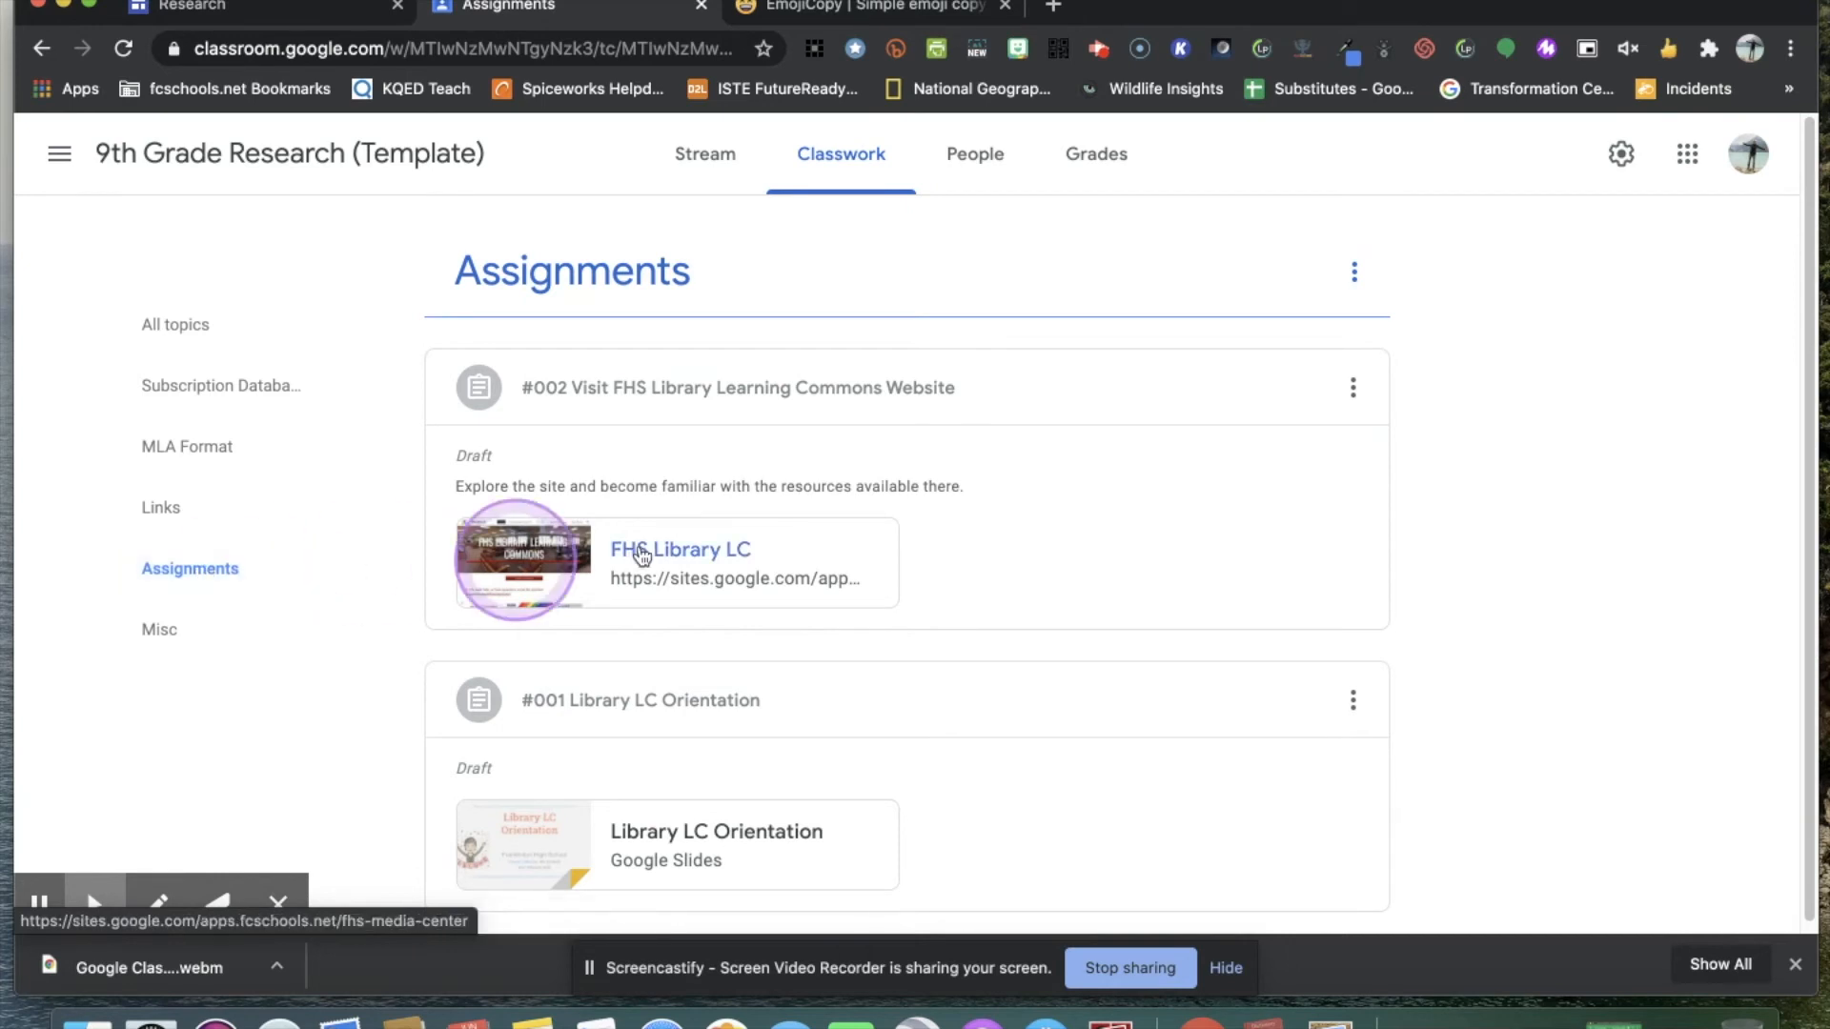
{"action": "left_click", "coordinate": [237, 565]}
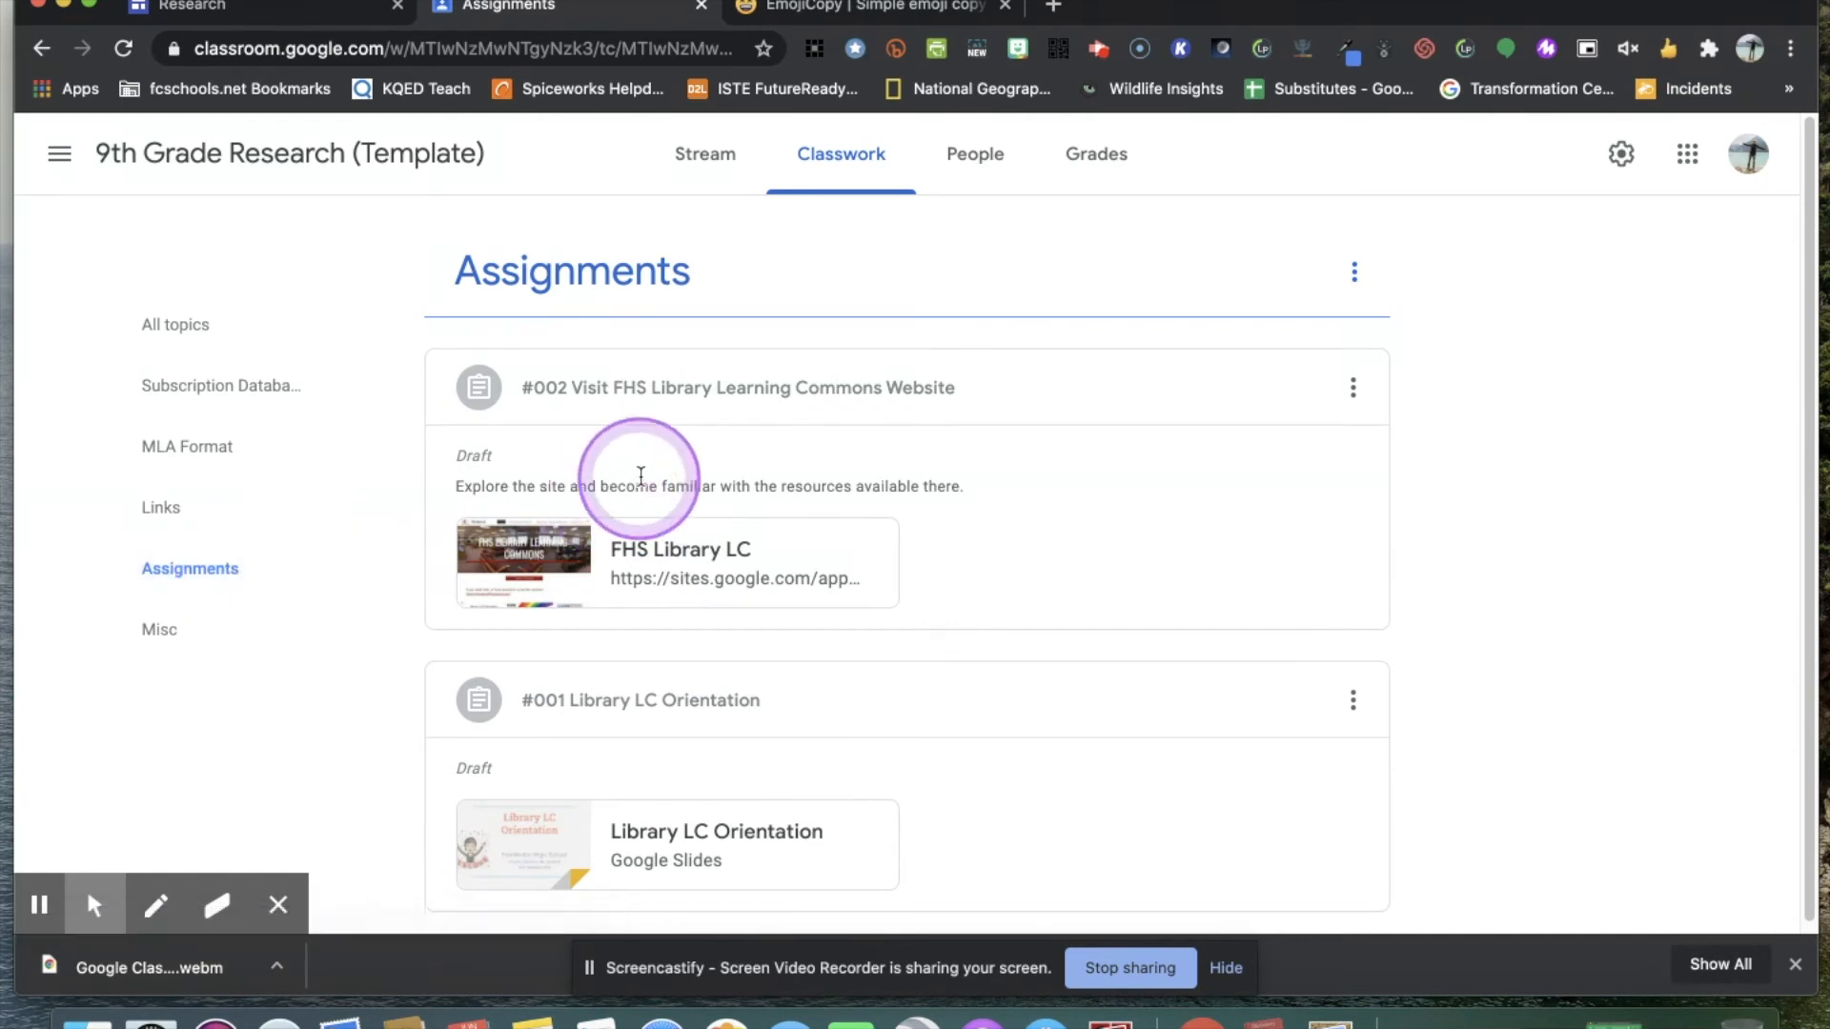
{"action": "scroll", "coordinate": [633, 461], "scroll_direction": "down", "scroll_amount": 1}
{"action": "left_click", "coordinate": [533, 694]}
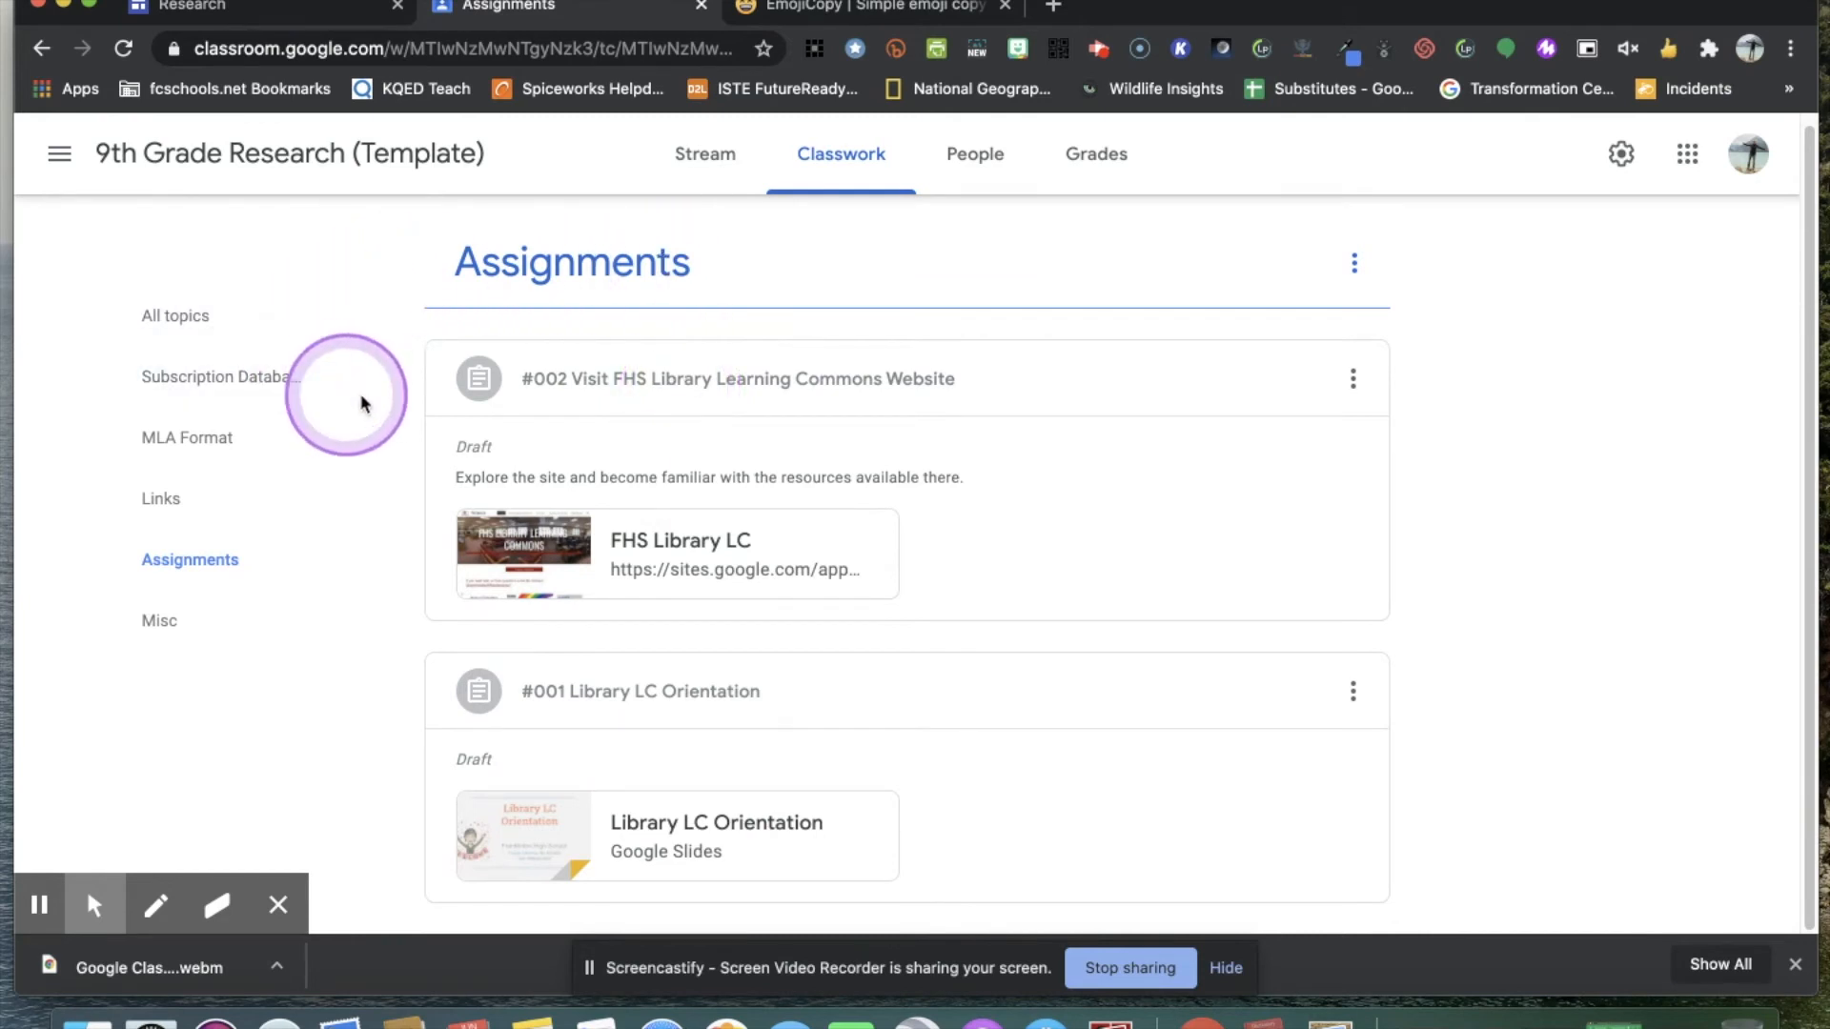
{"action": "left_click", "coordinate": [185, 334]}
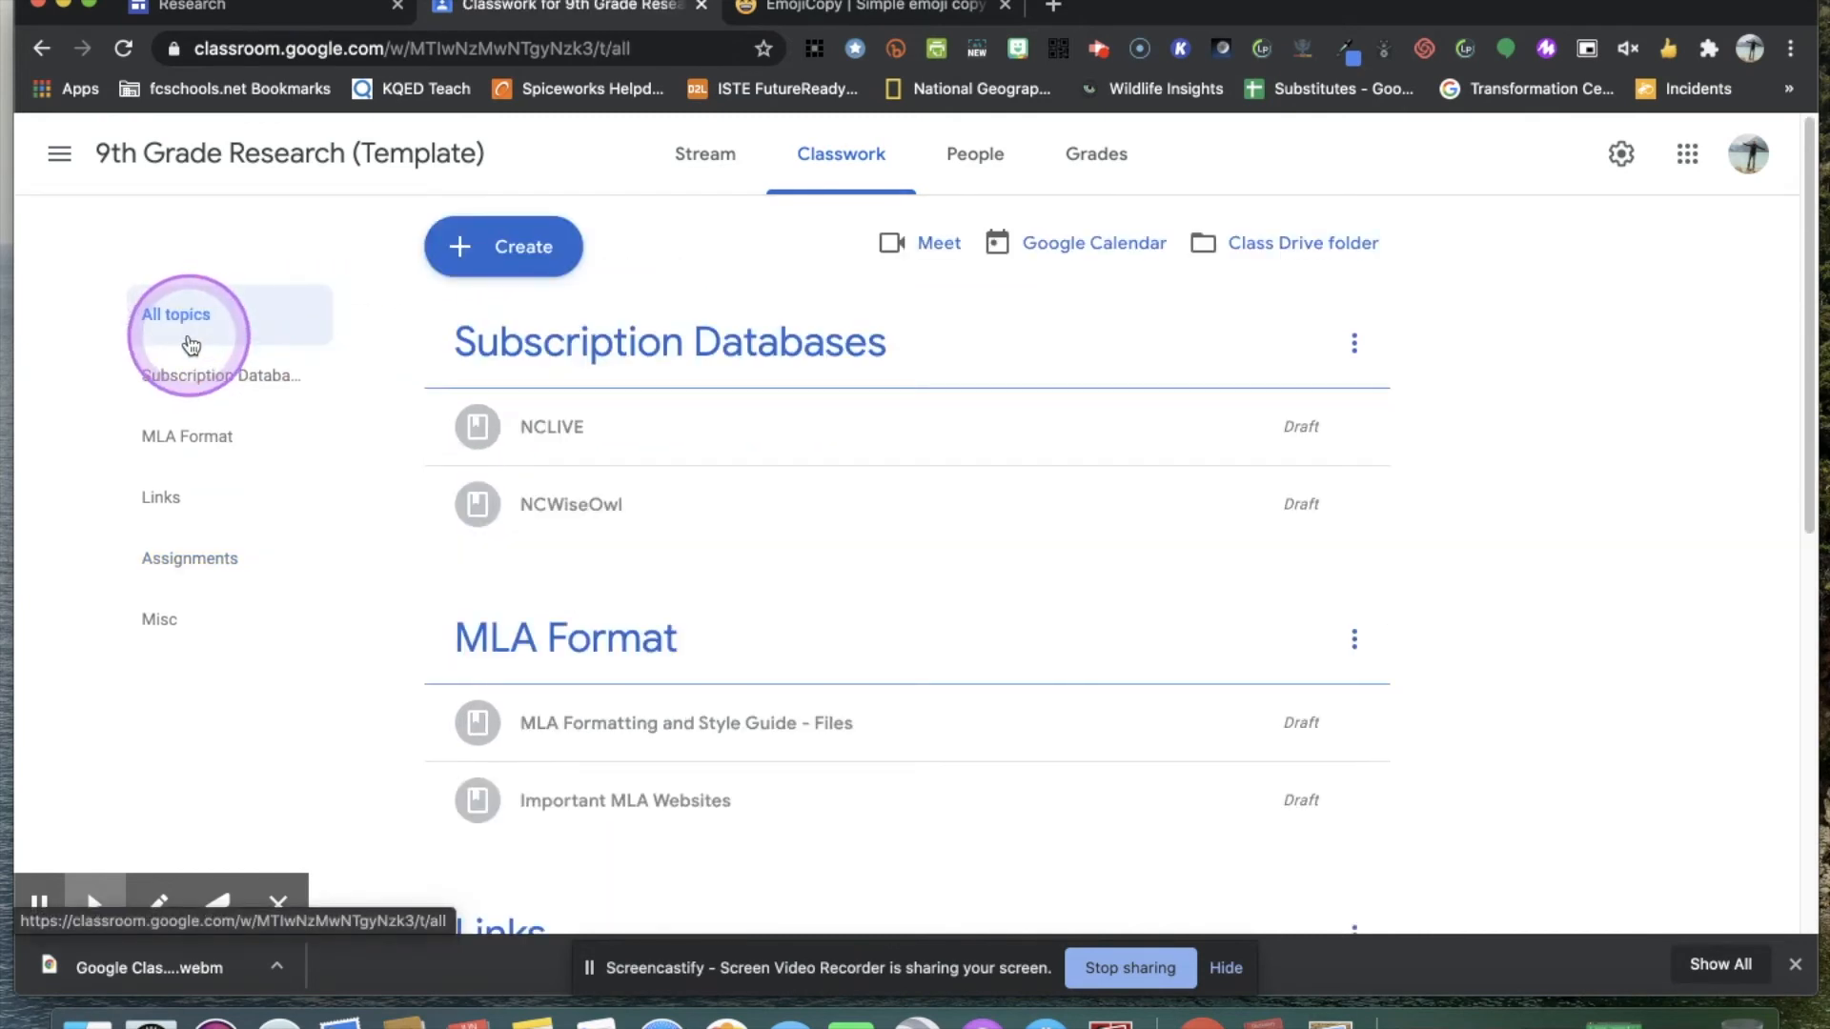
Create a new assignment in 9th Grade Research (Template) titled "#003 Creating Source Cards".
{"action": "left_click", "coordinate": [510, 259]}
{"action": "left_click", "coordinate": [522, 257]}
{"action": "left_click", "coordinate": [539, 327]}
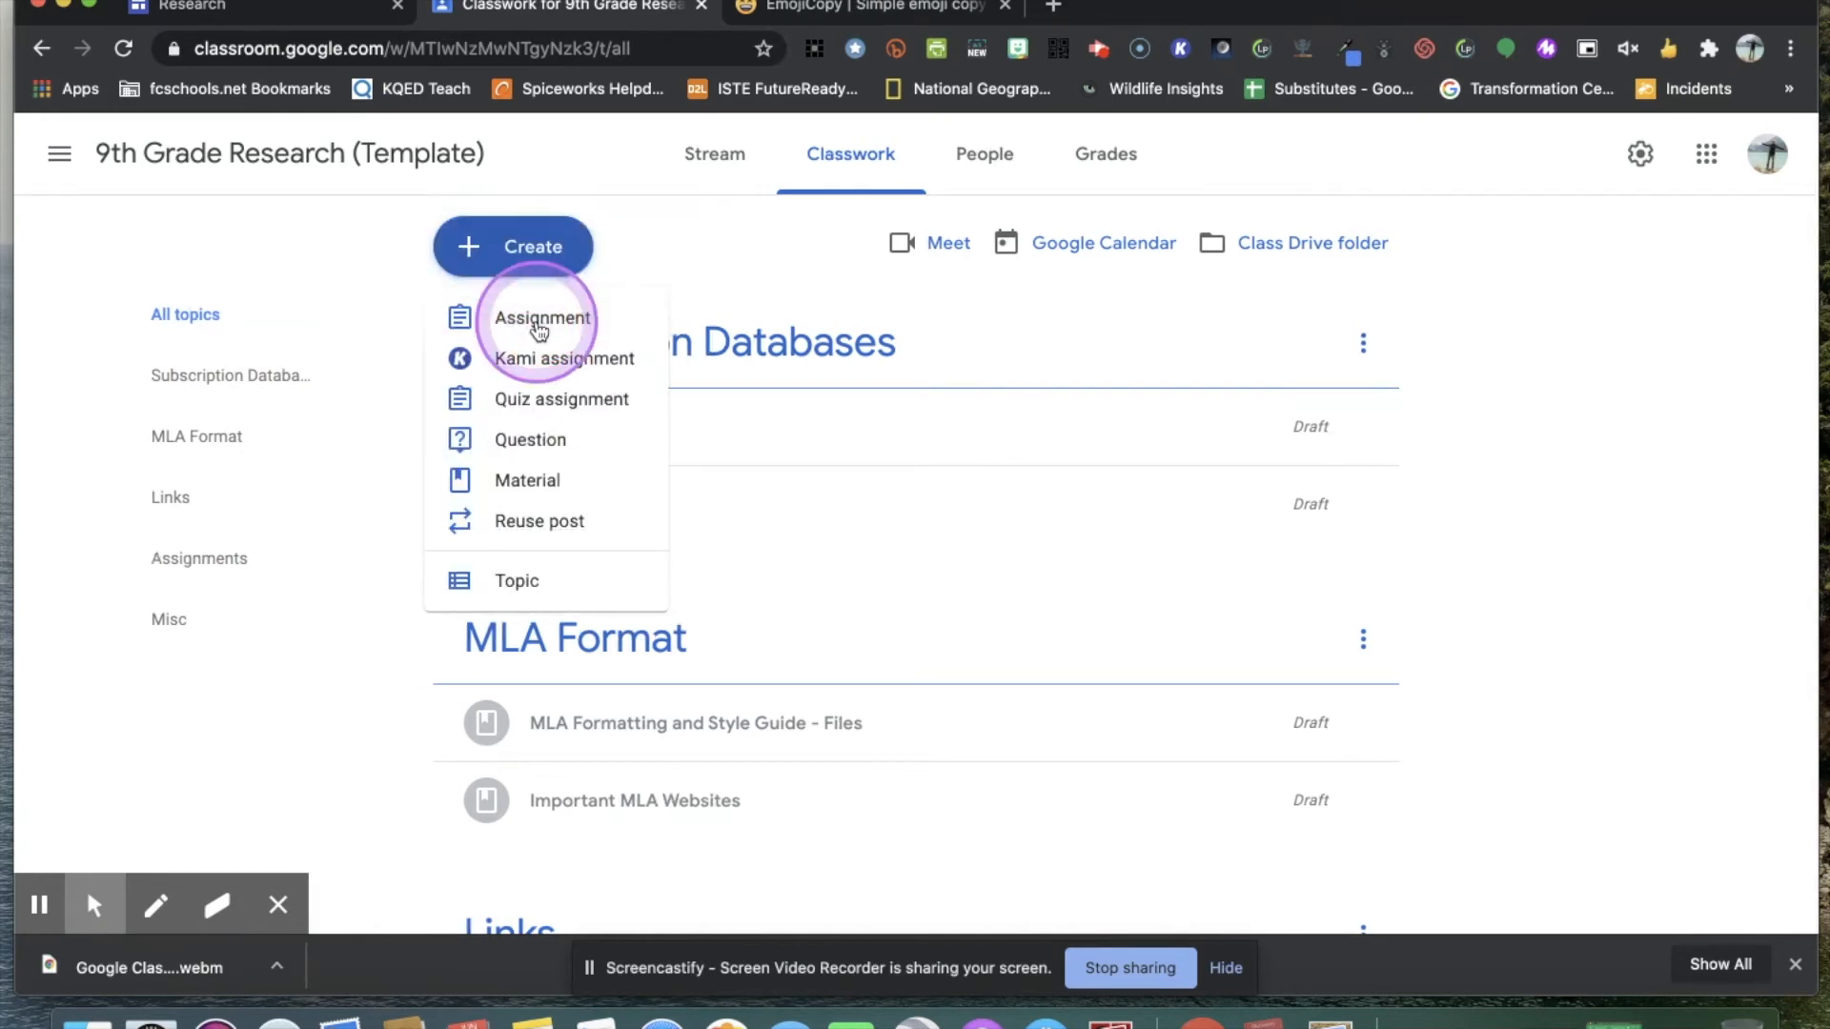
{"action": "left_click", "coordinate": [324, 263]}
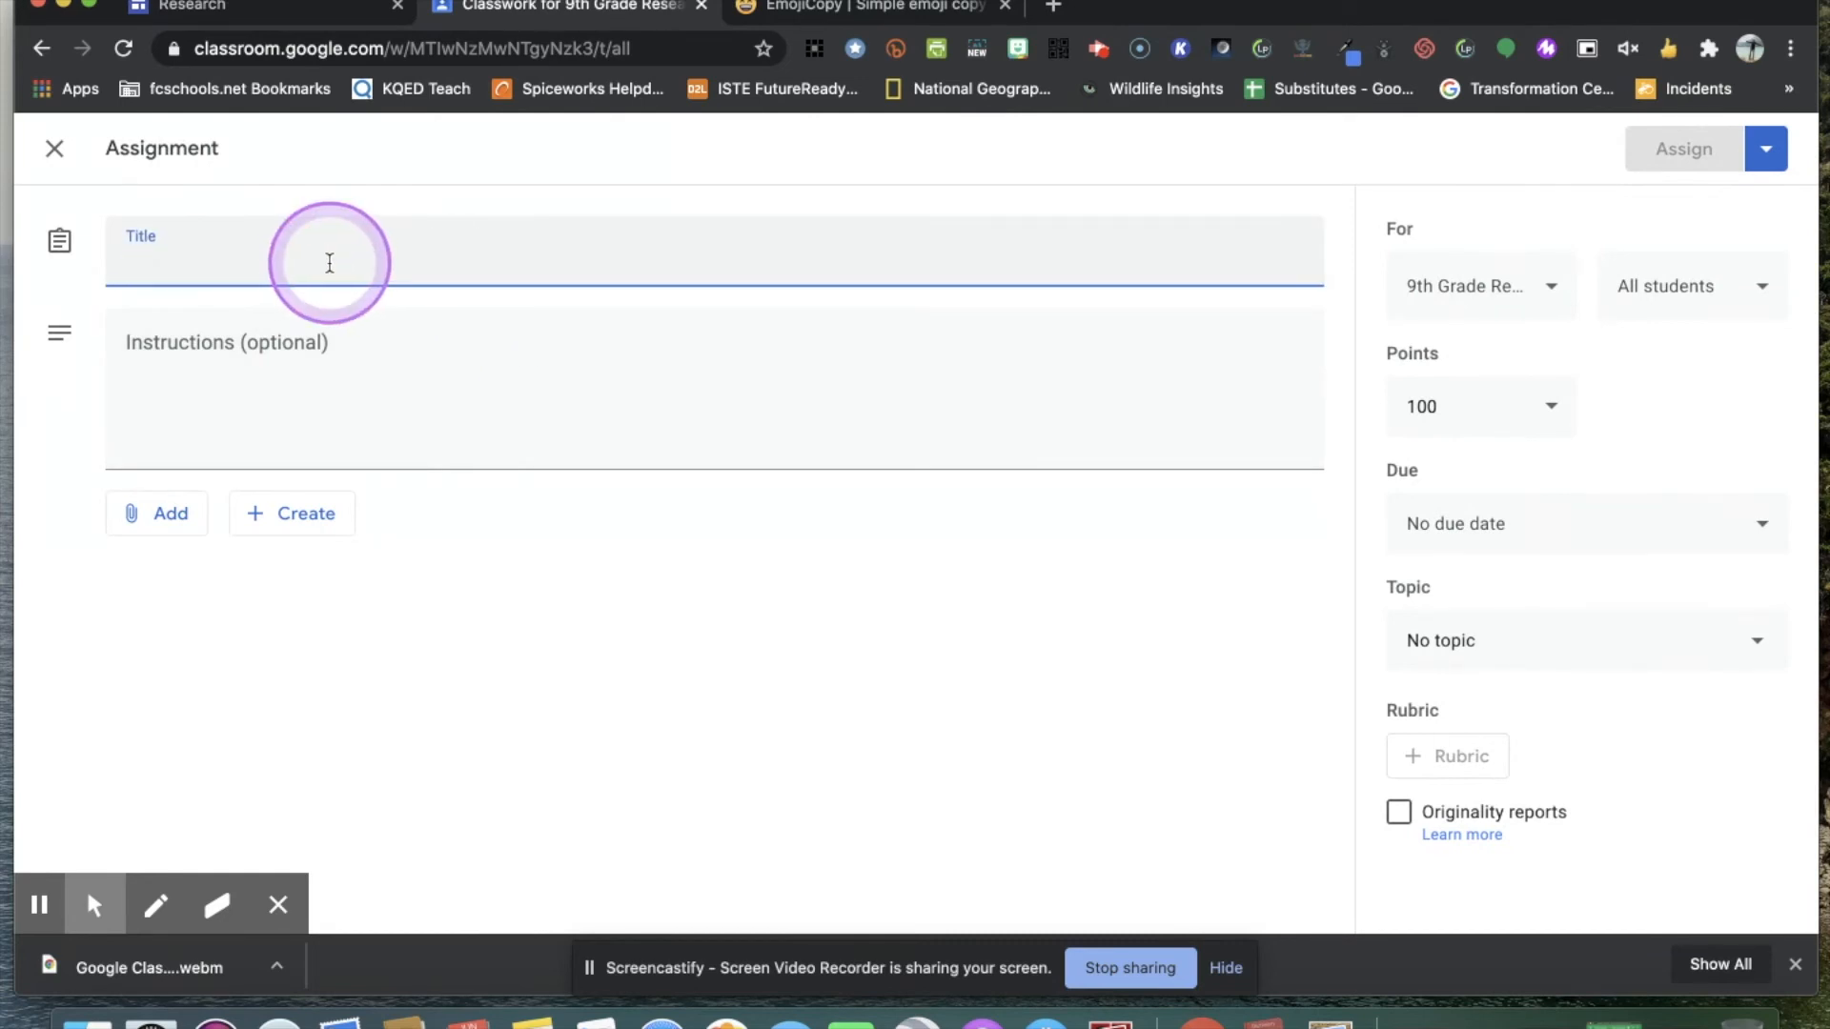
{"action": "type", "text": "#"}
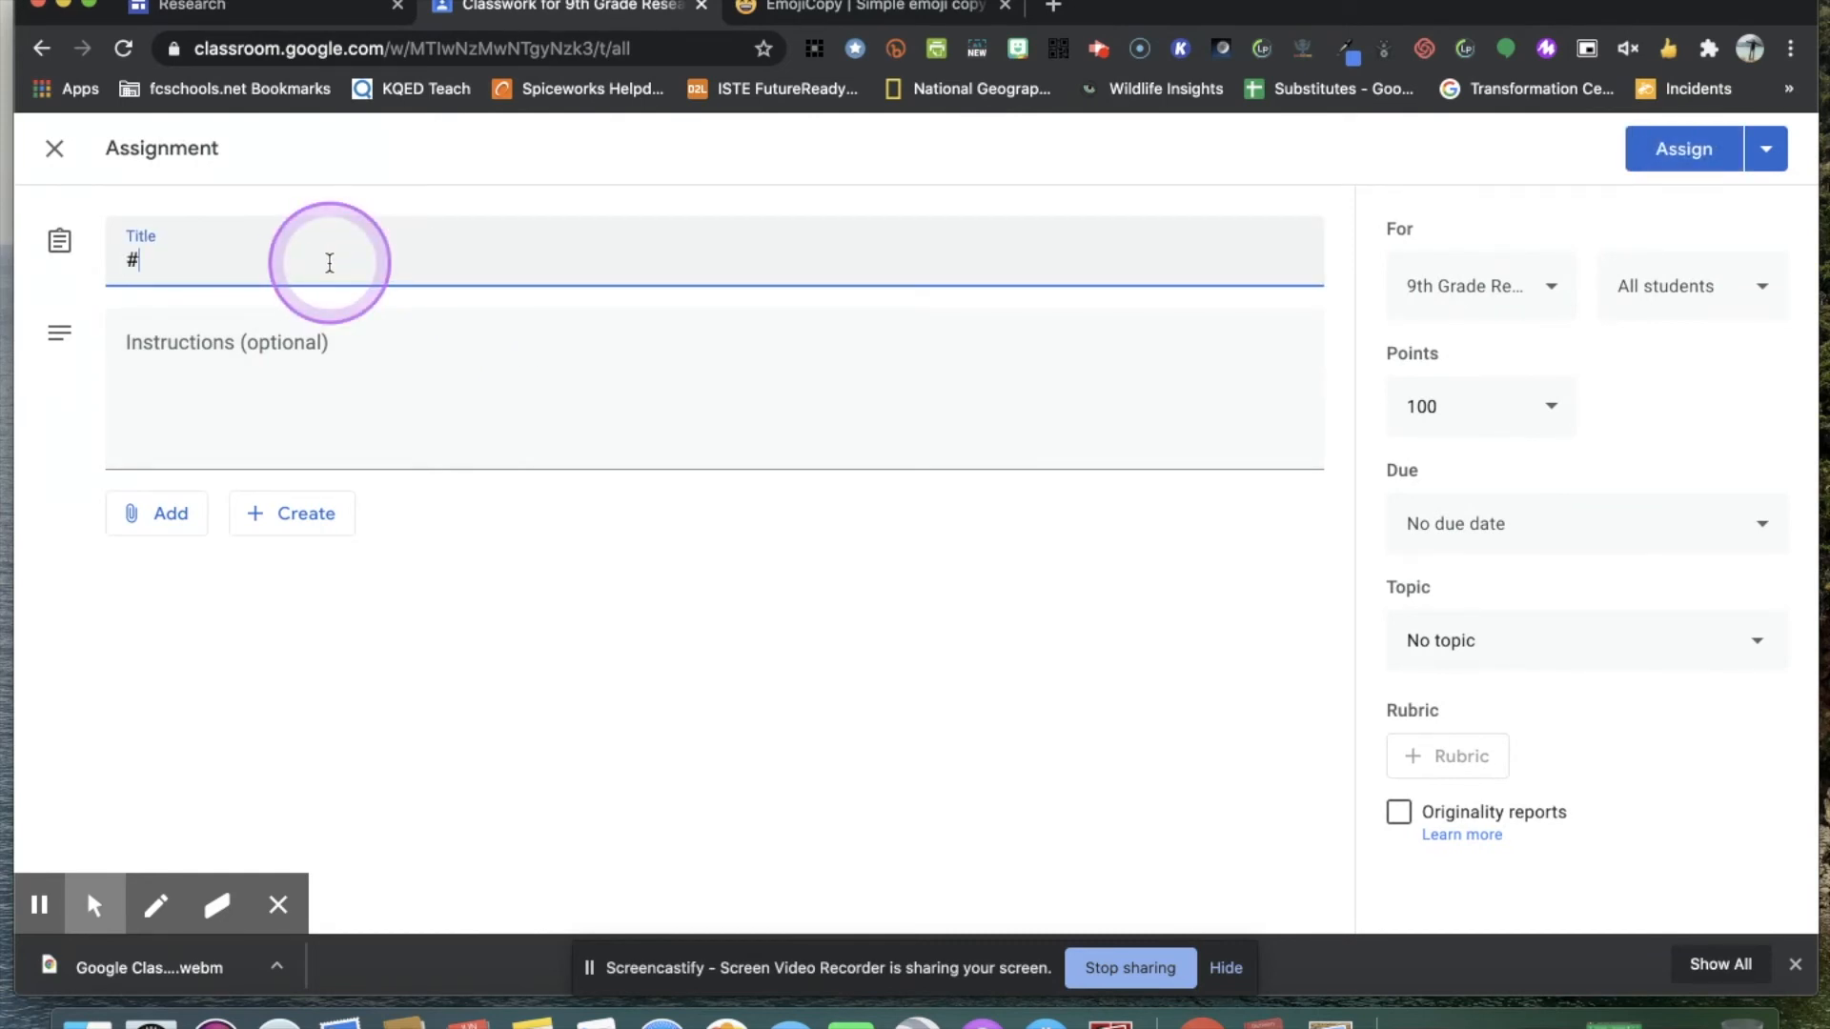
{"action": "type", "text": "003 Creating Source Cards"}
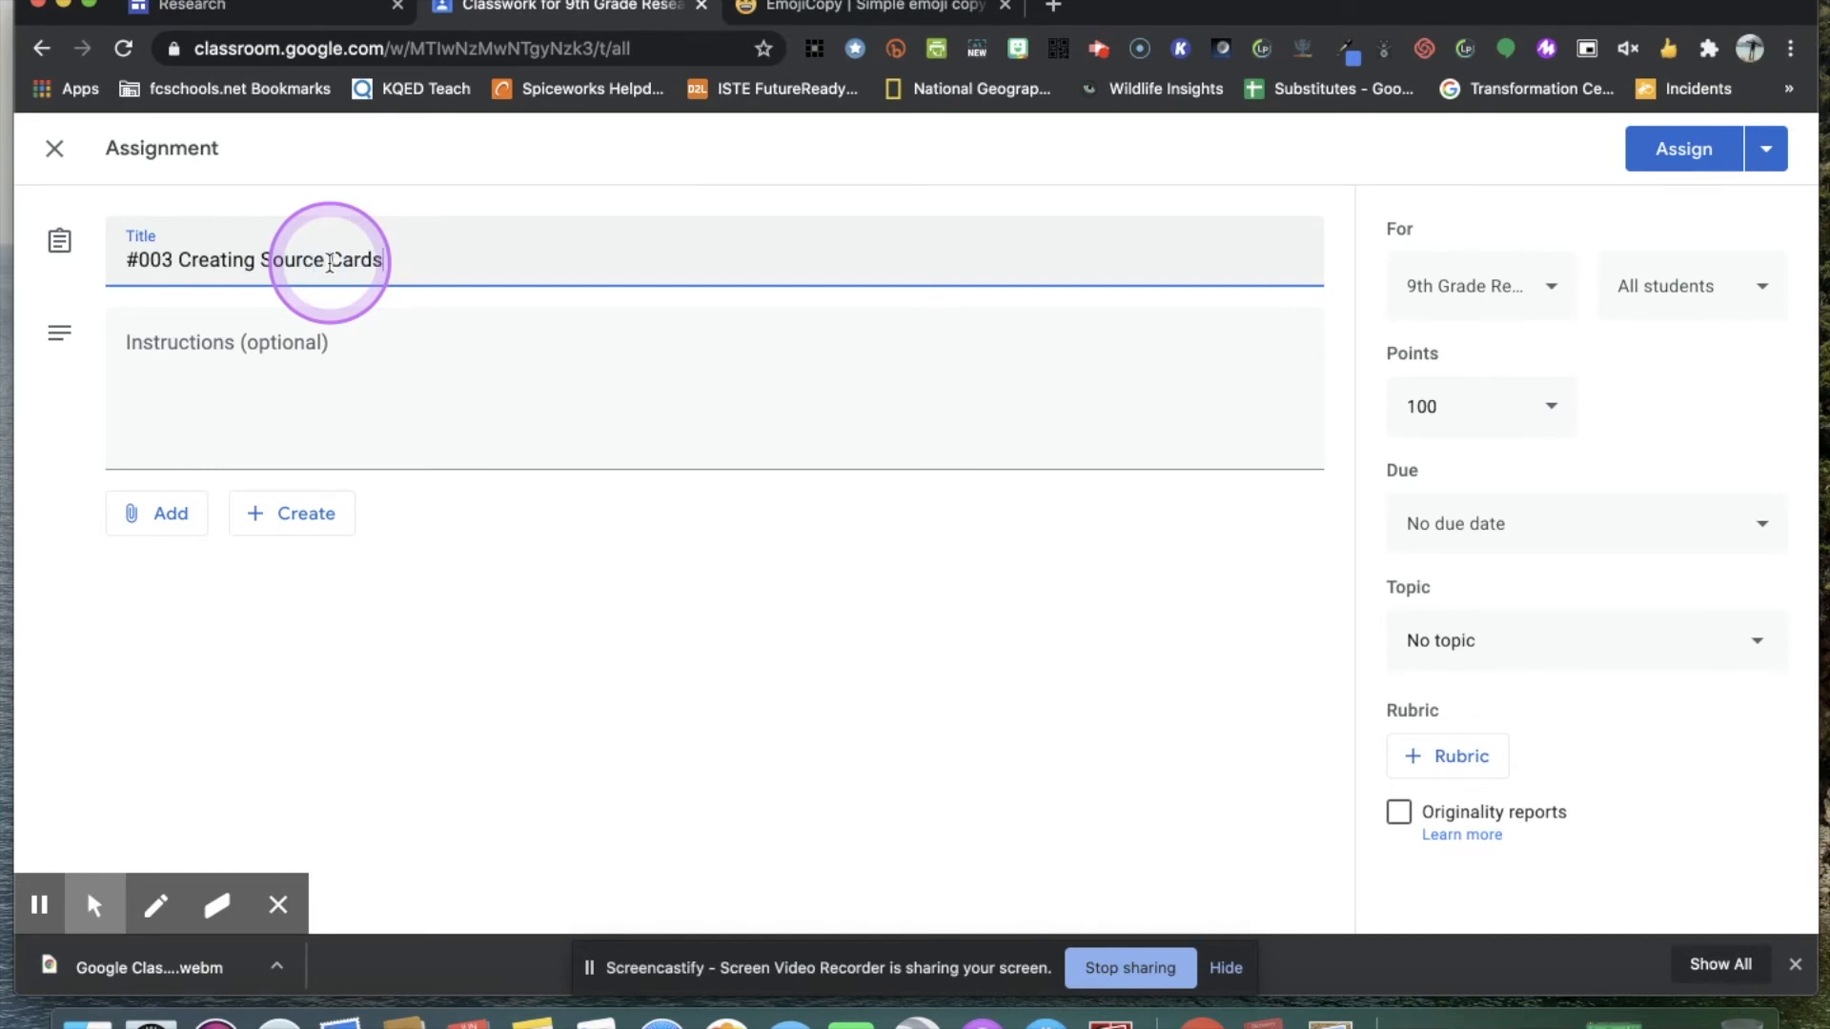
Enter "Follow the instructions on the handout." as the assignment's instructions.
{"action": "key", "text": "Tab"}
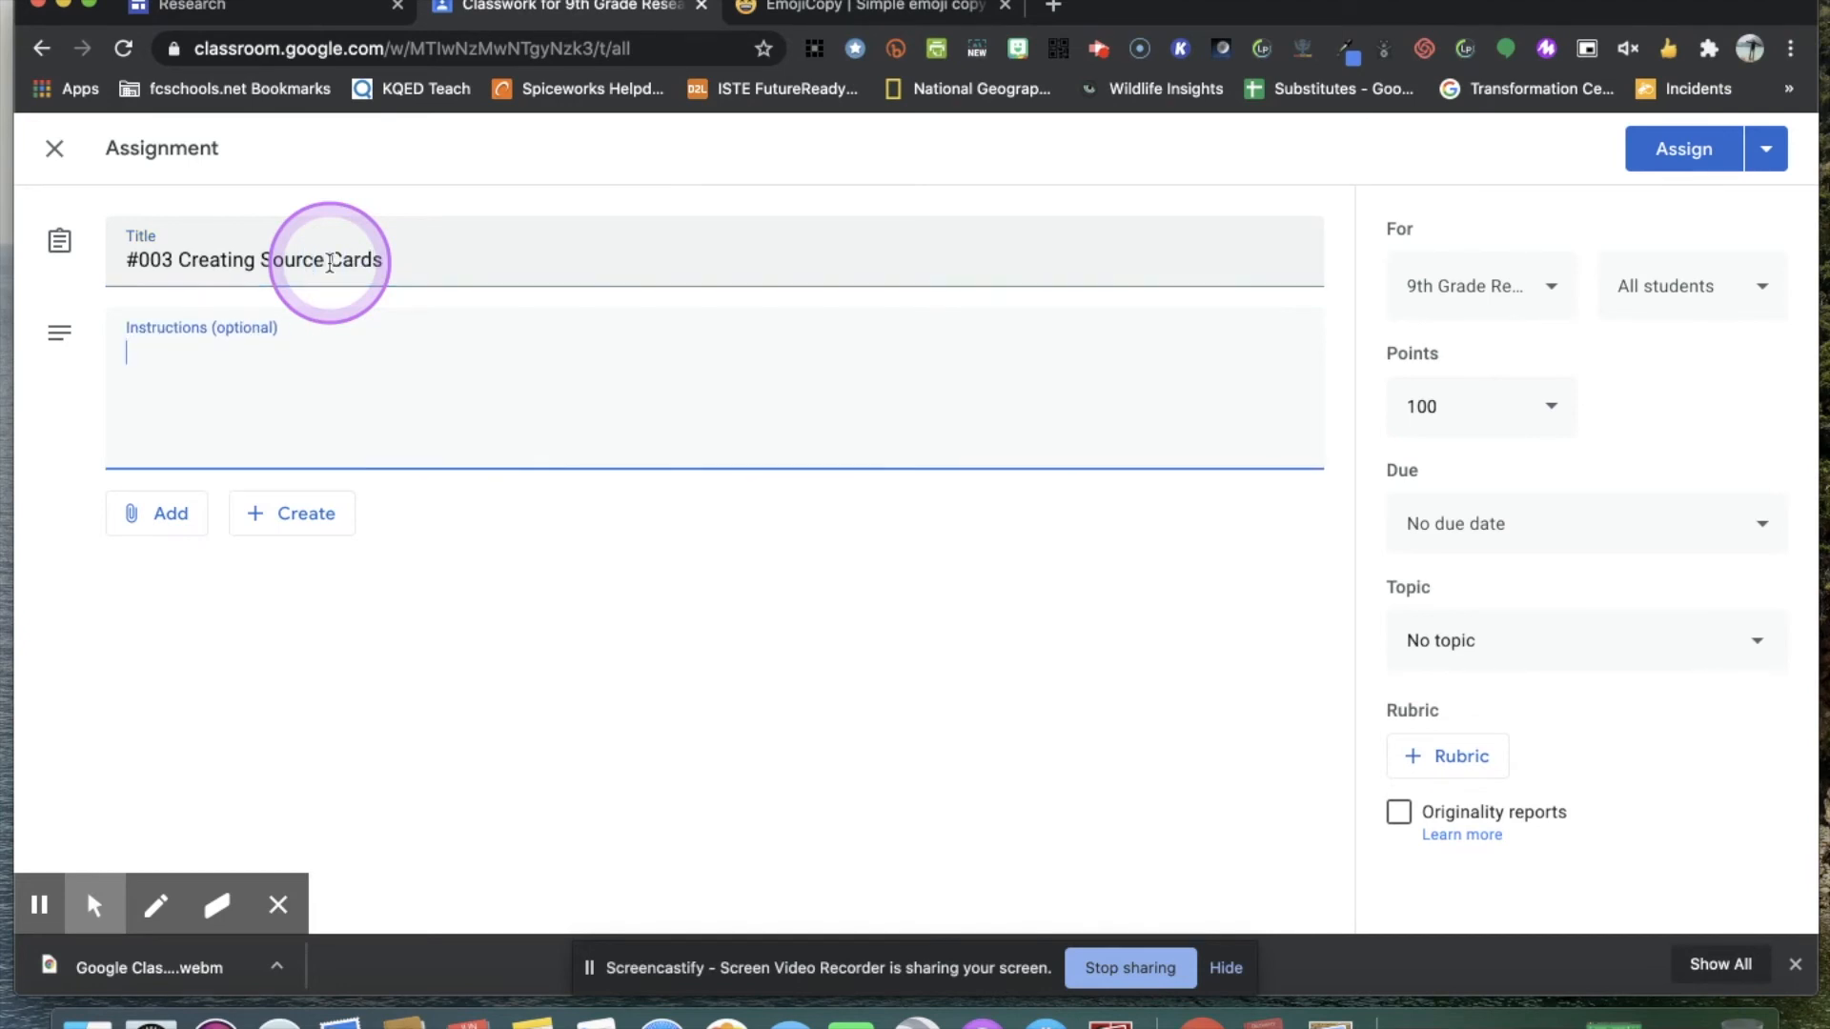
{"action": "type", "text": "Follow the"}
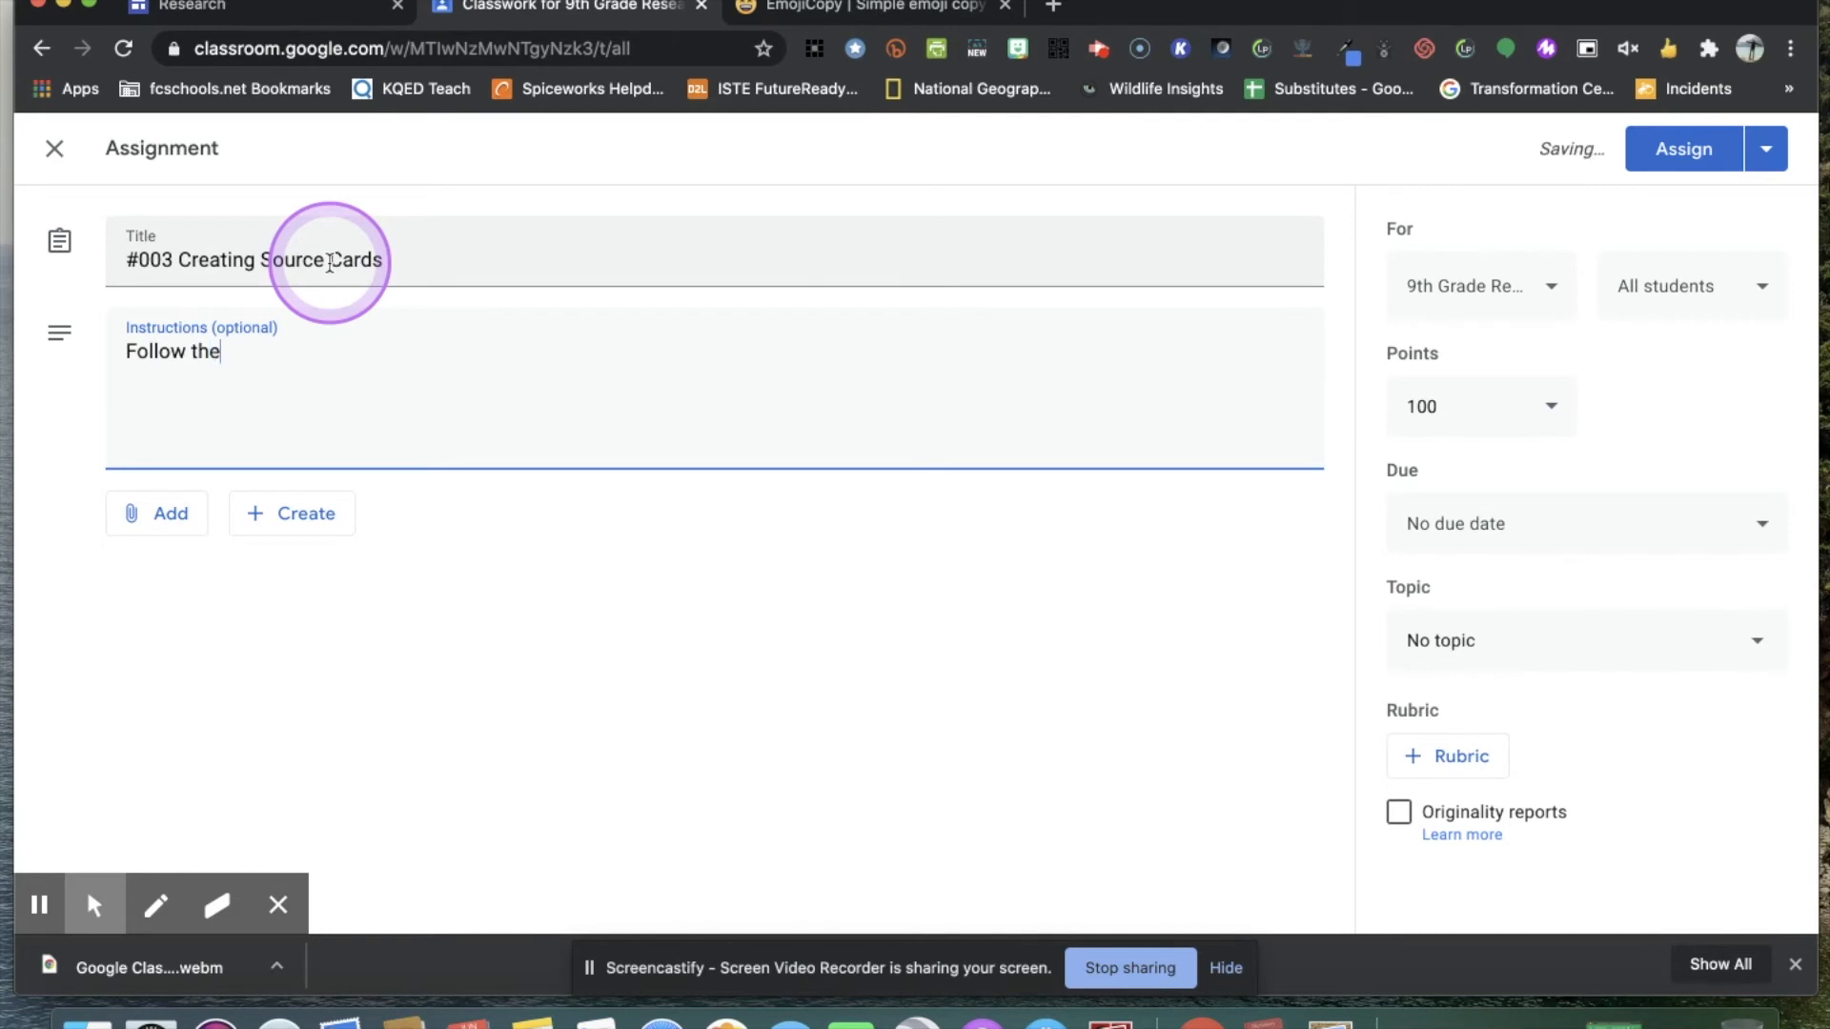
{"action": "type", "text": " instructions on the handout."}
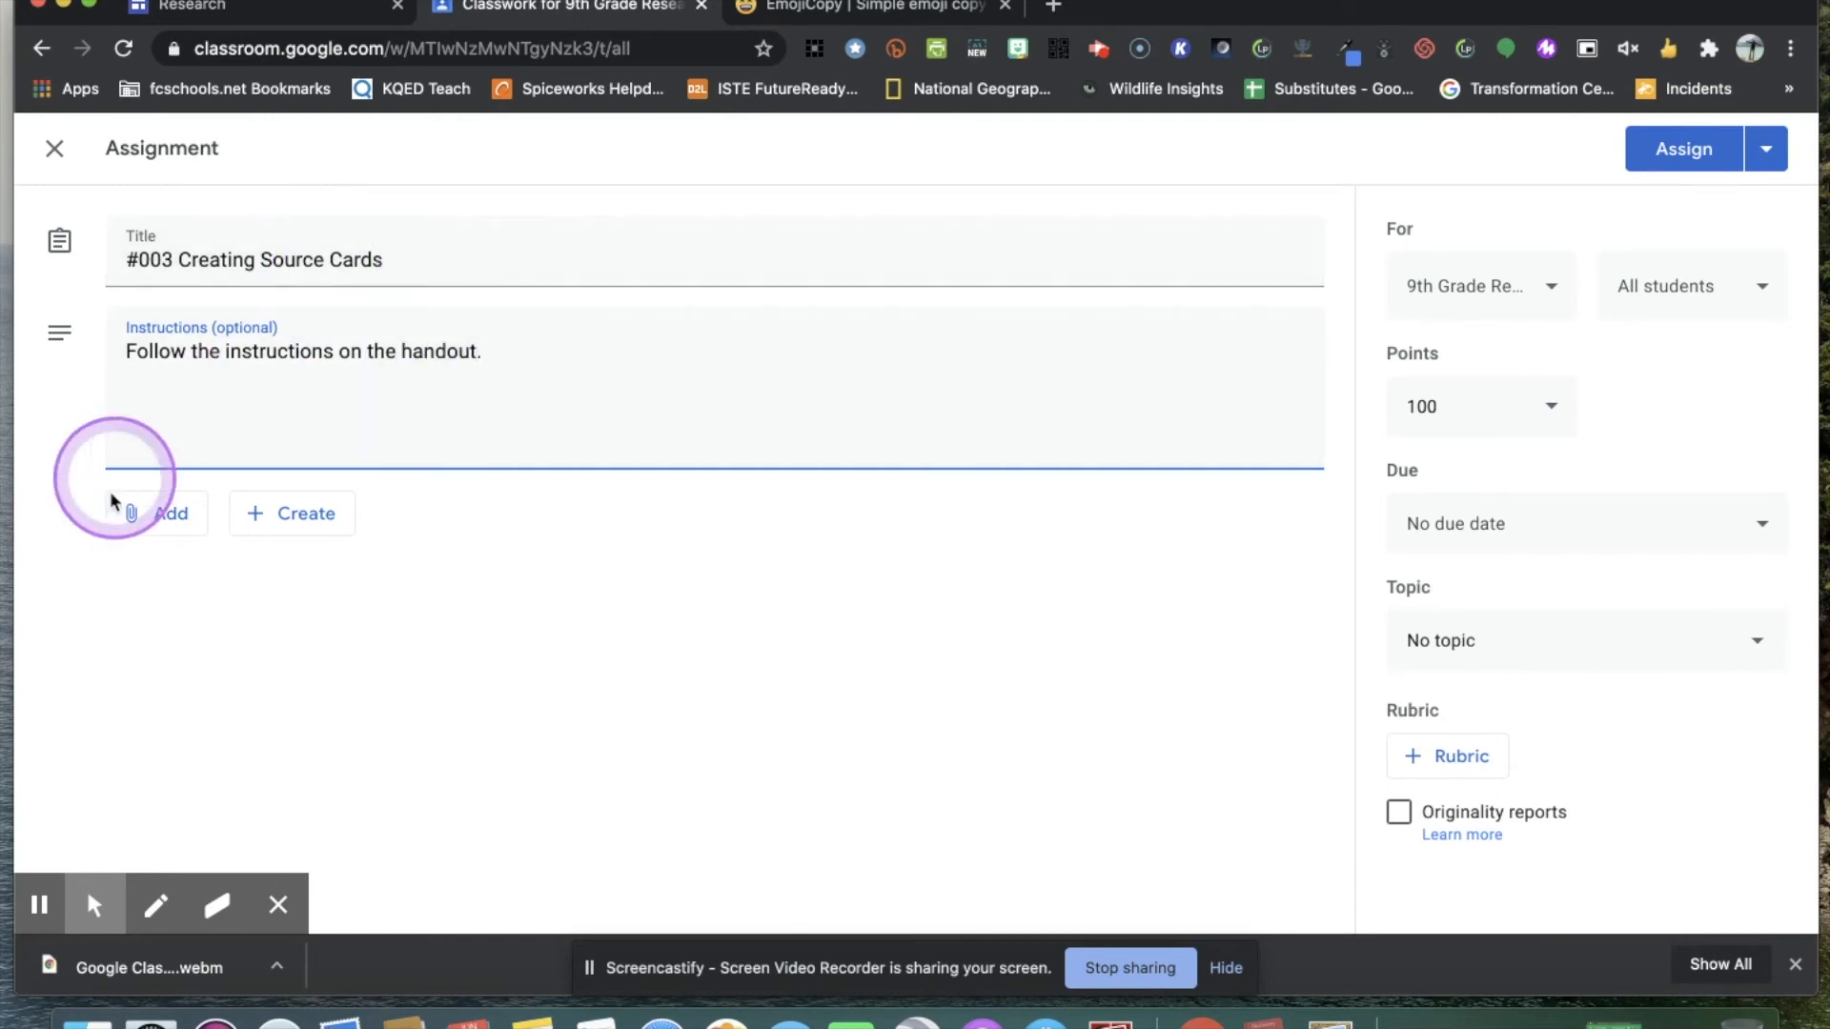
Attach the Creating Your Report Comp Class Room 620 document from Google Drive and set it to make a copy for each student.
{"action": "left_click", "coordinate": [167, 519]}
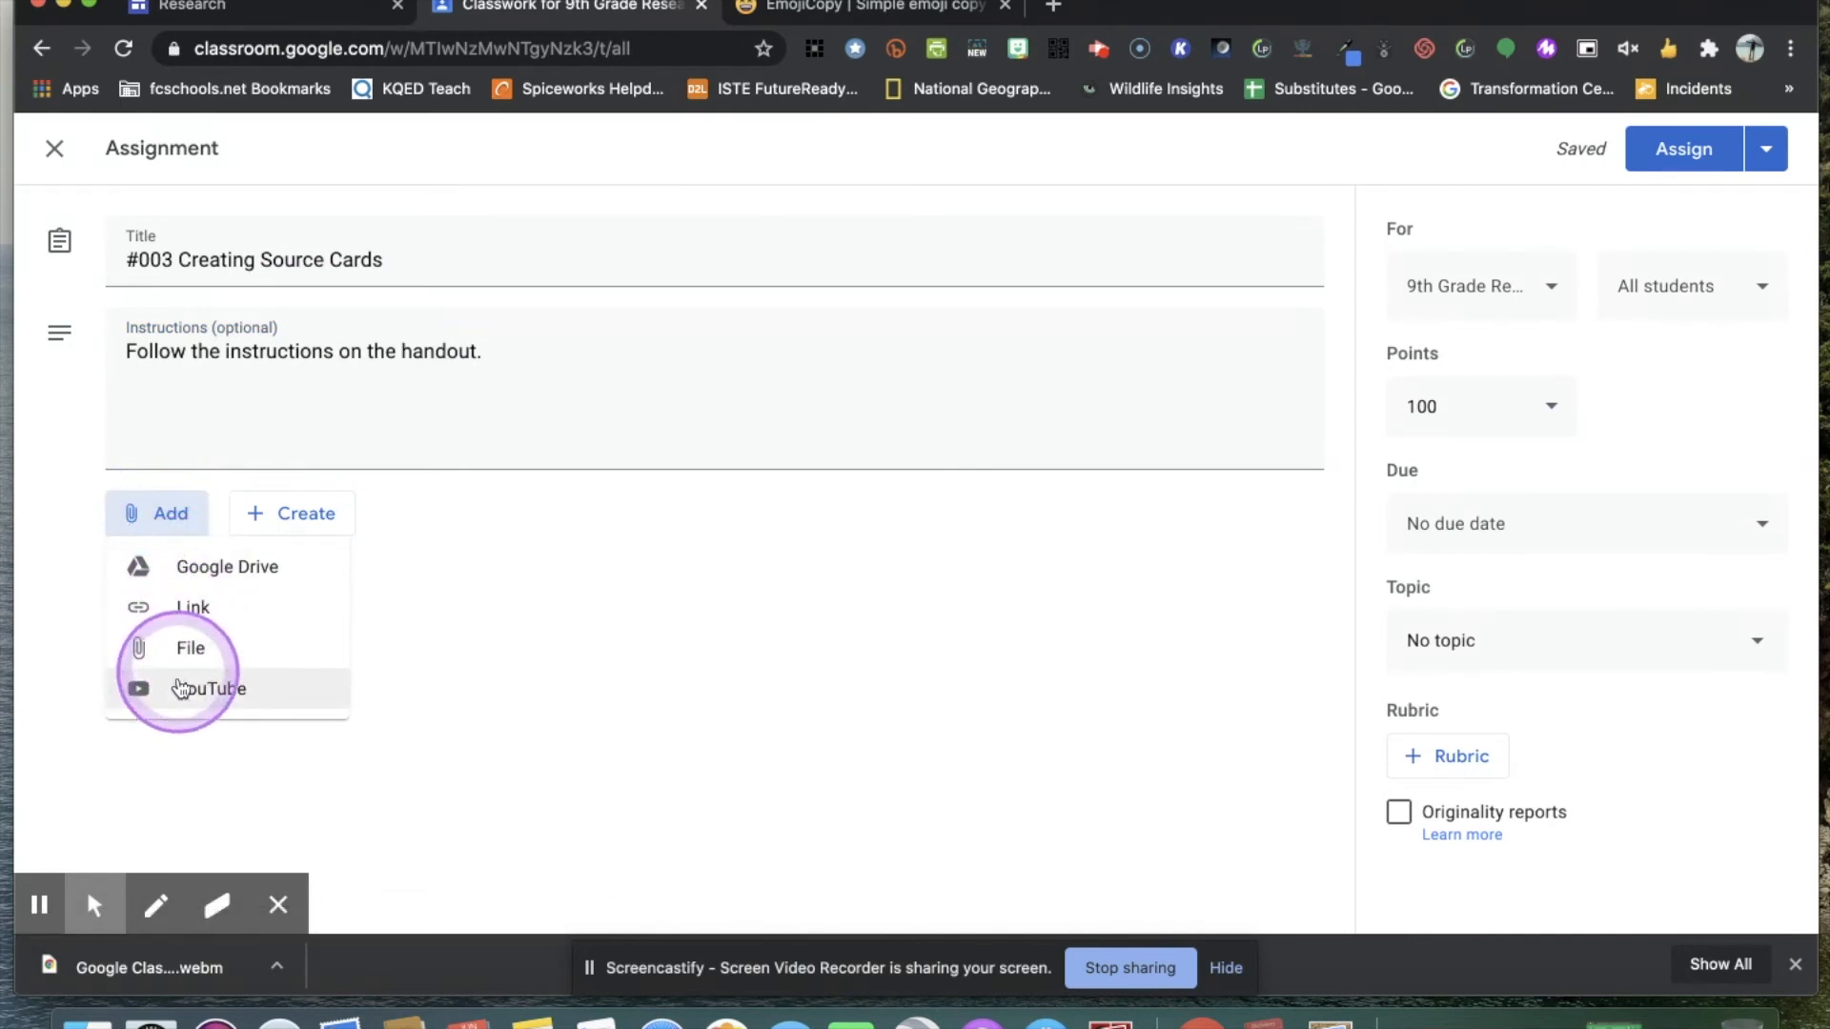
{"action": "left_click", "coordinate": [254, 576]}
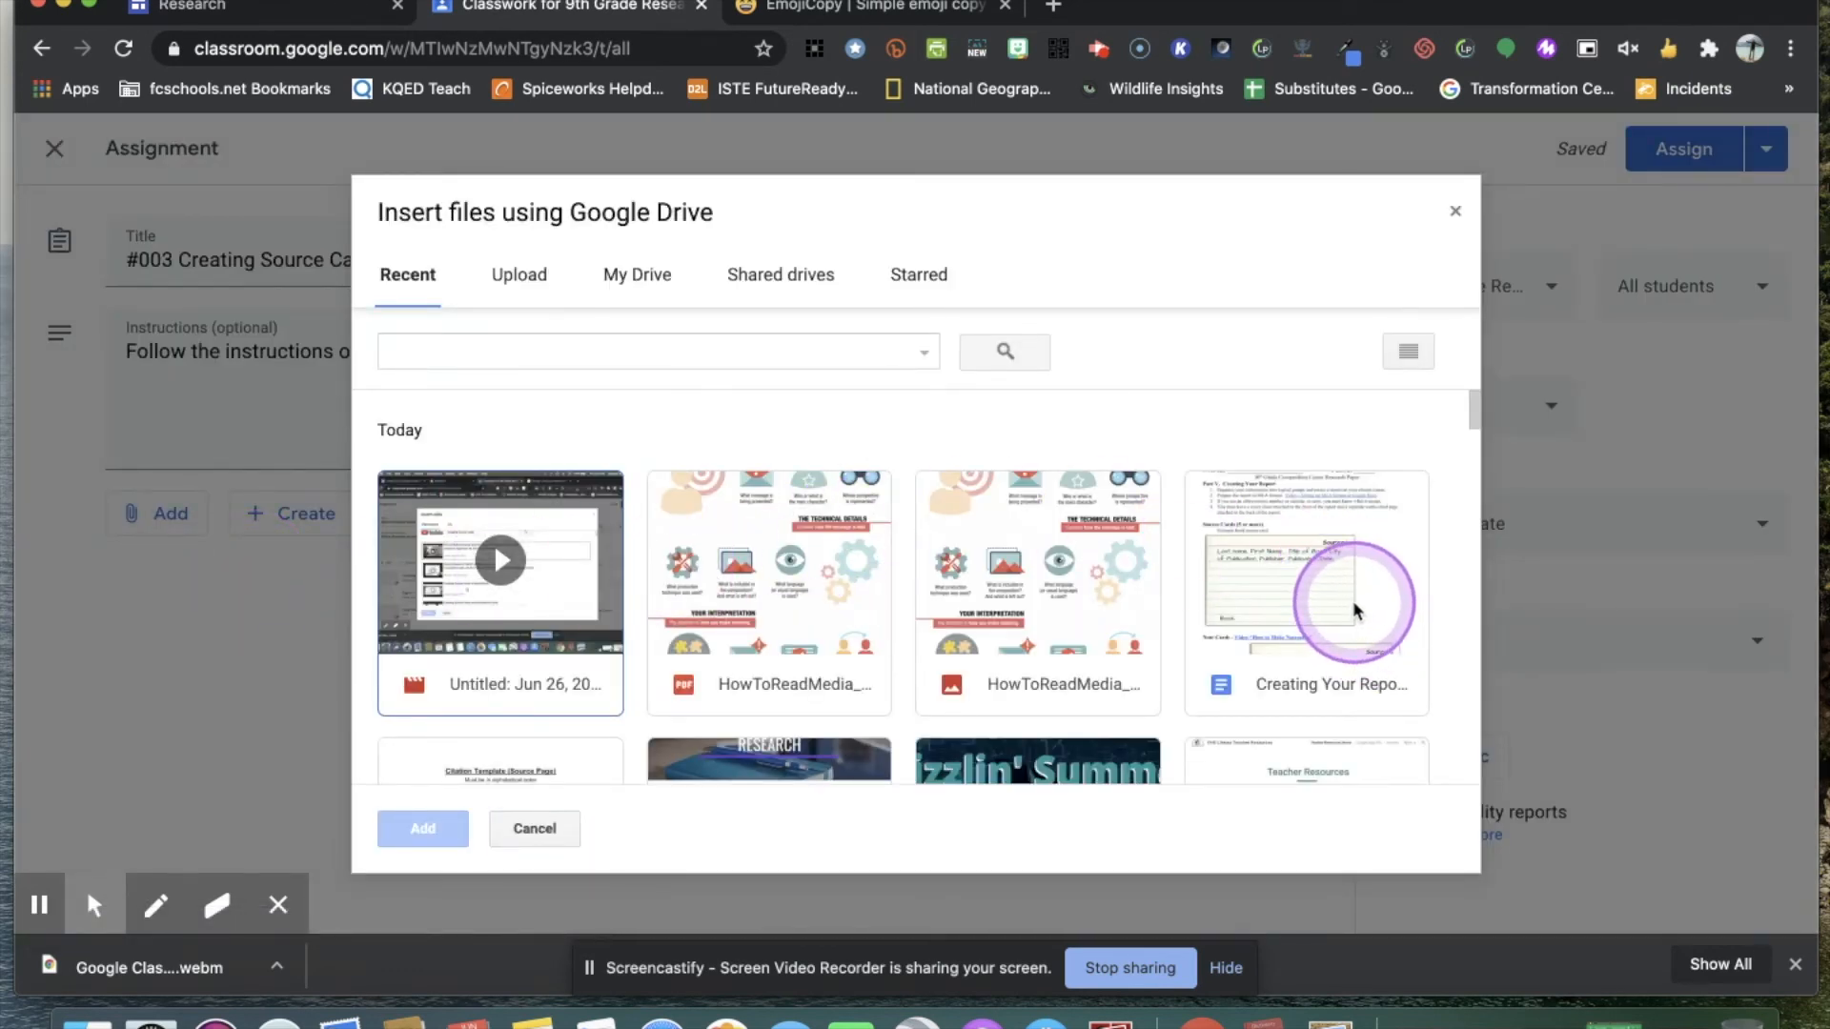
{"action": "double_click", "coordinate": [1352, 600]}
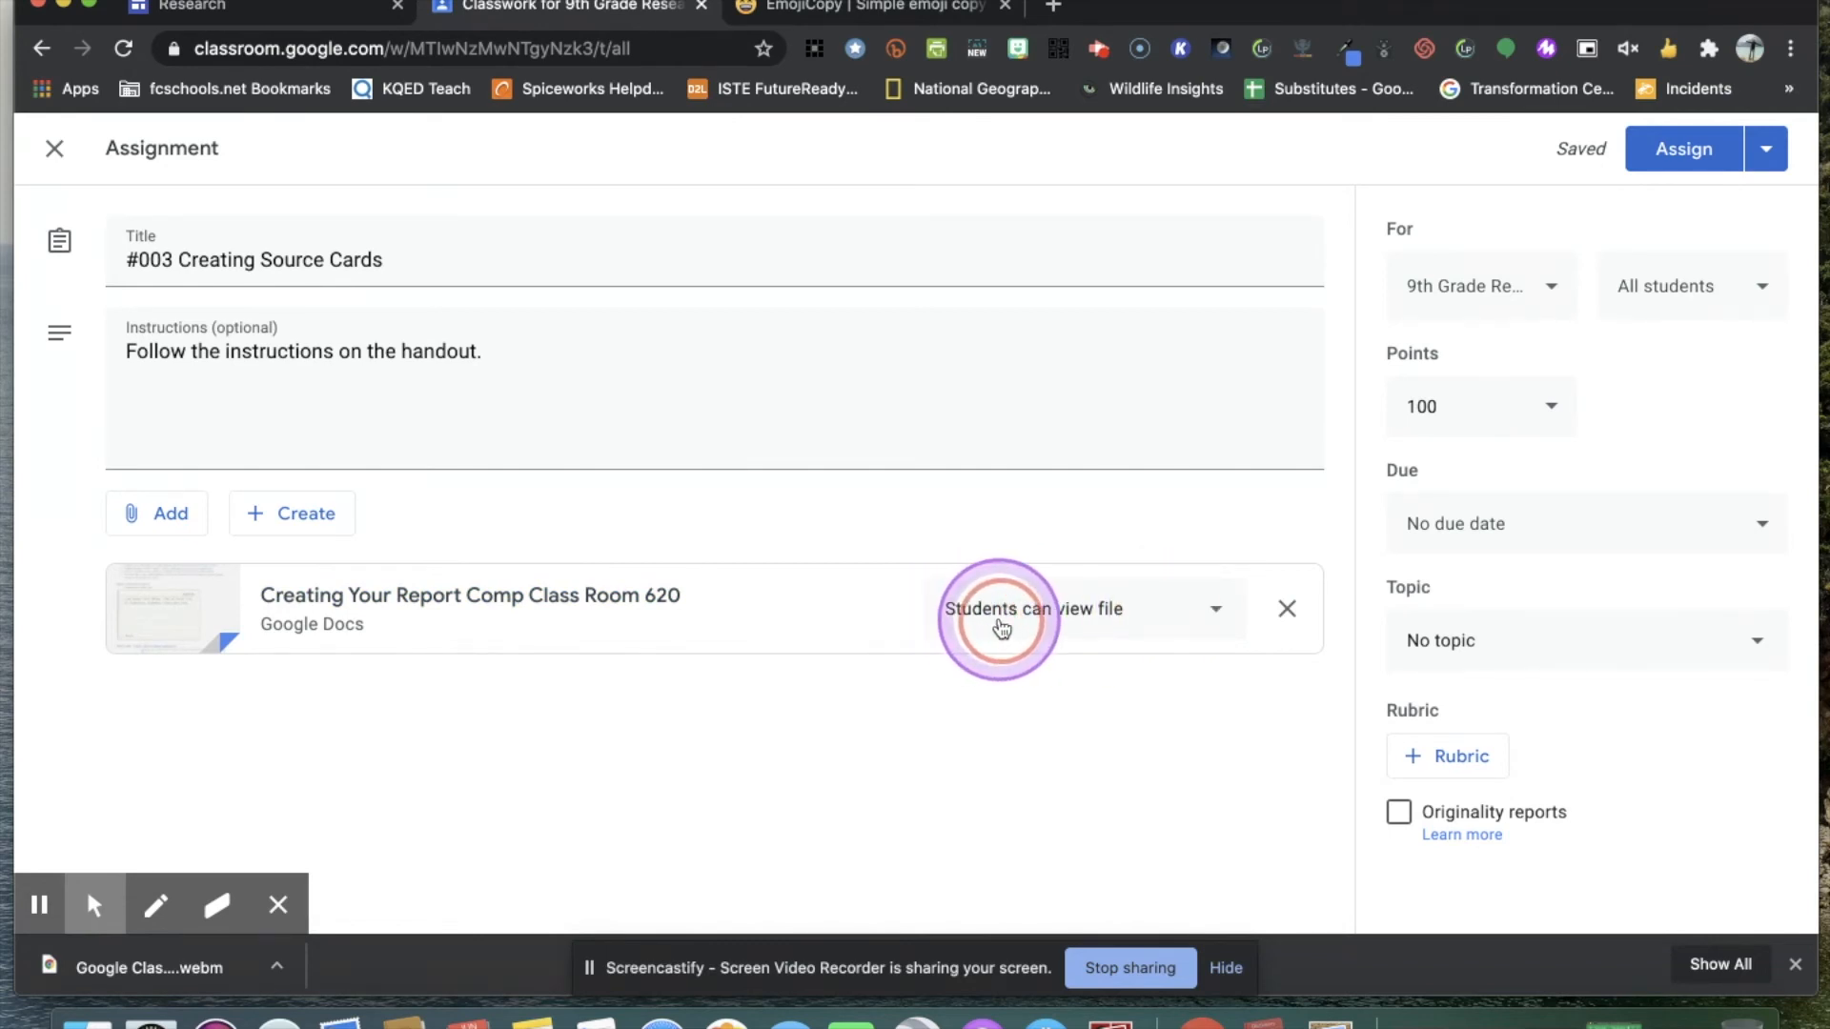
{"action": "left_click", "coordinate": [1212, 618]}
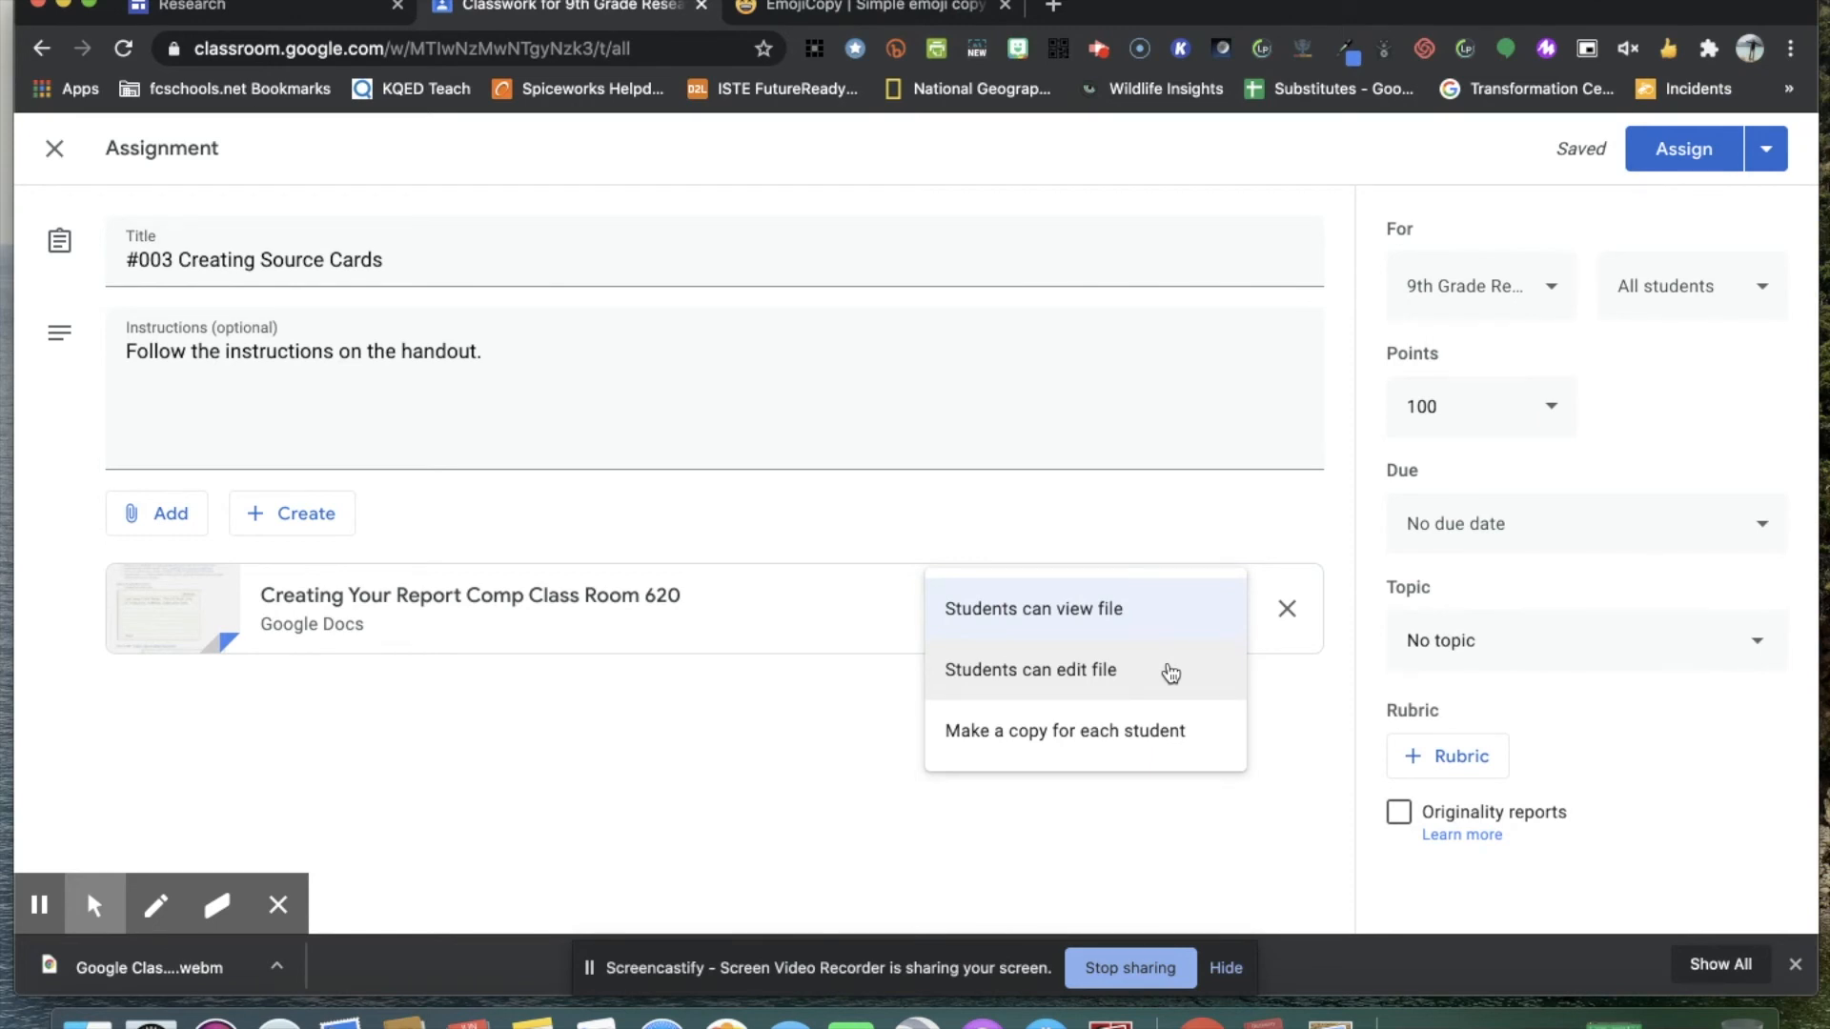
{"action": "left_click", "coordinate": [1153, 758]}
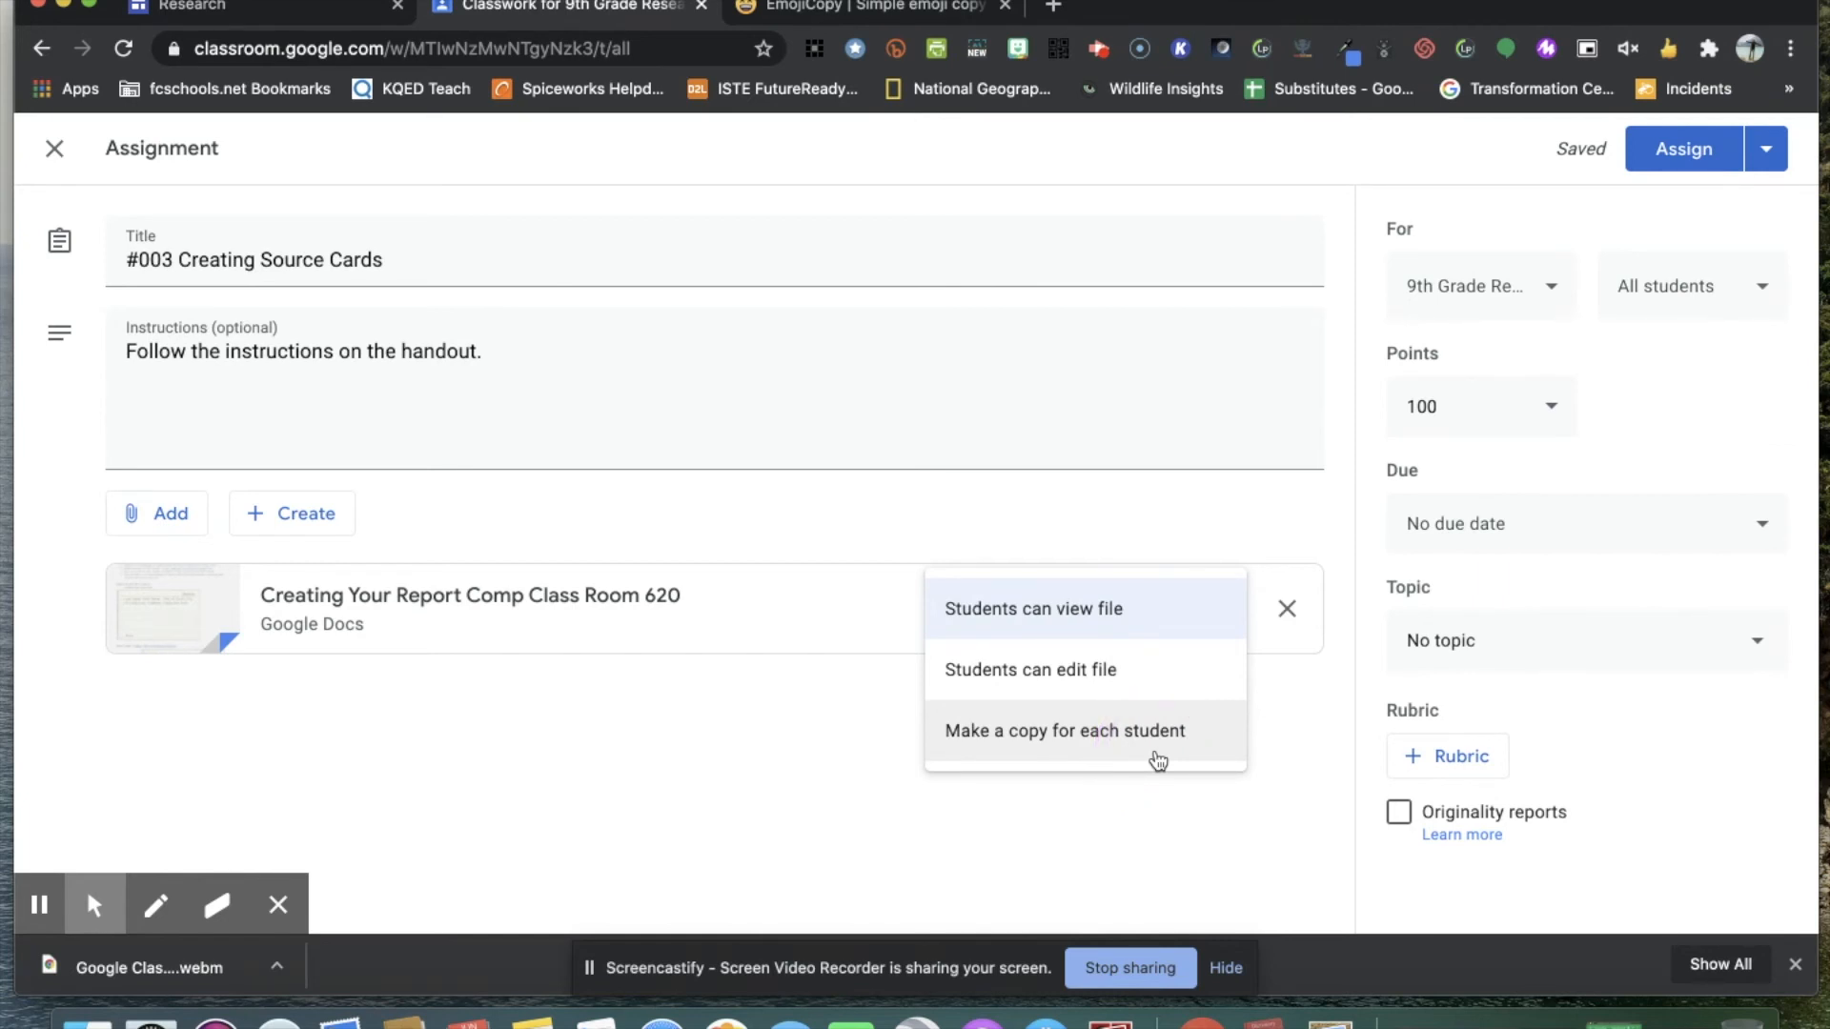
{"action": "left_click", "coordinate": [976, 683]}
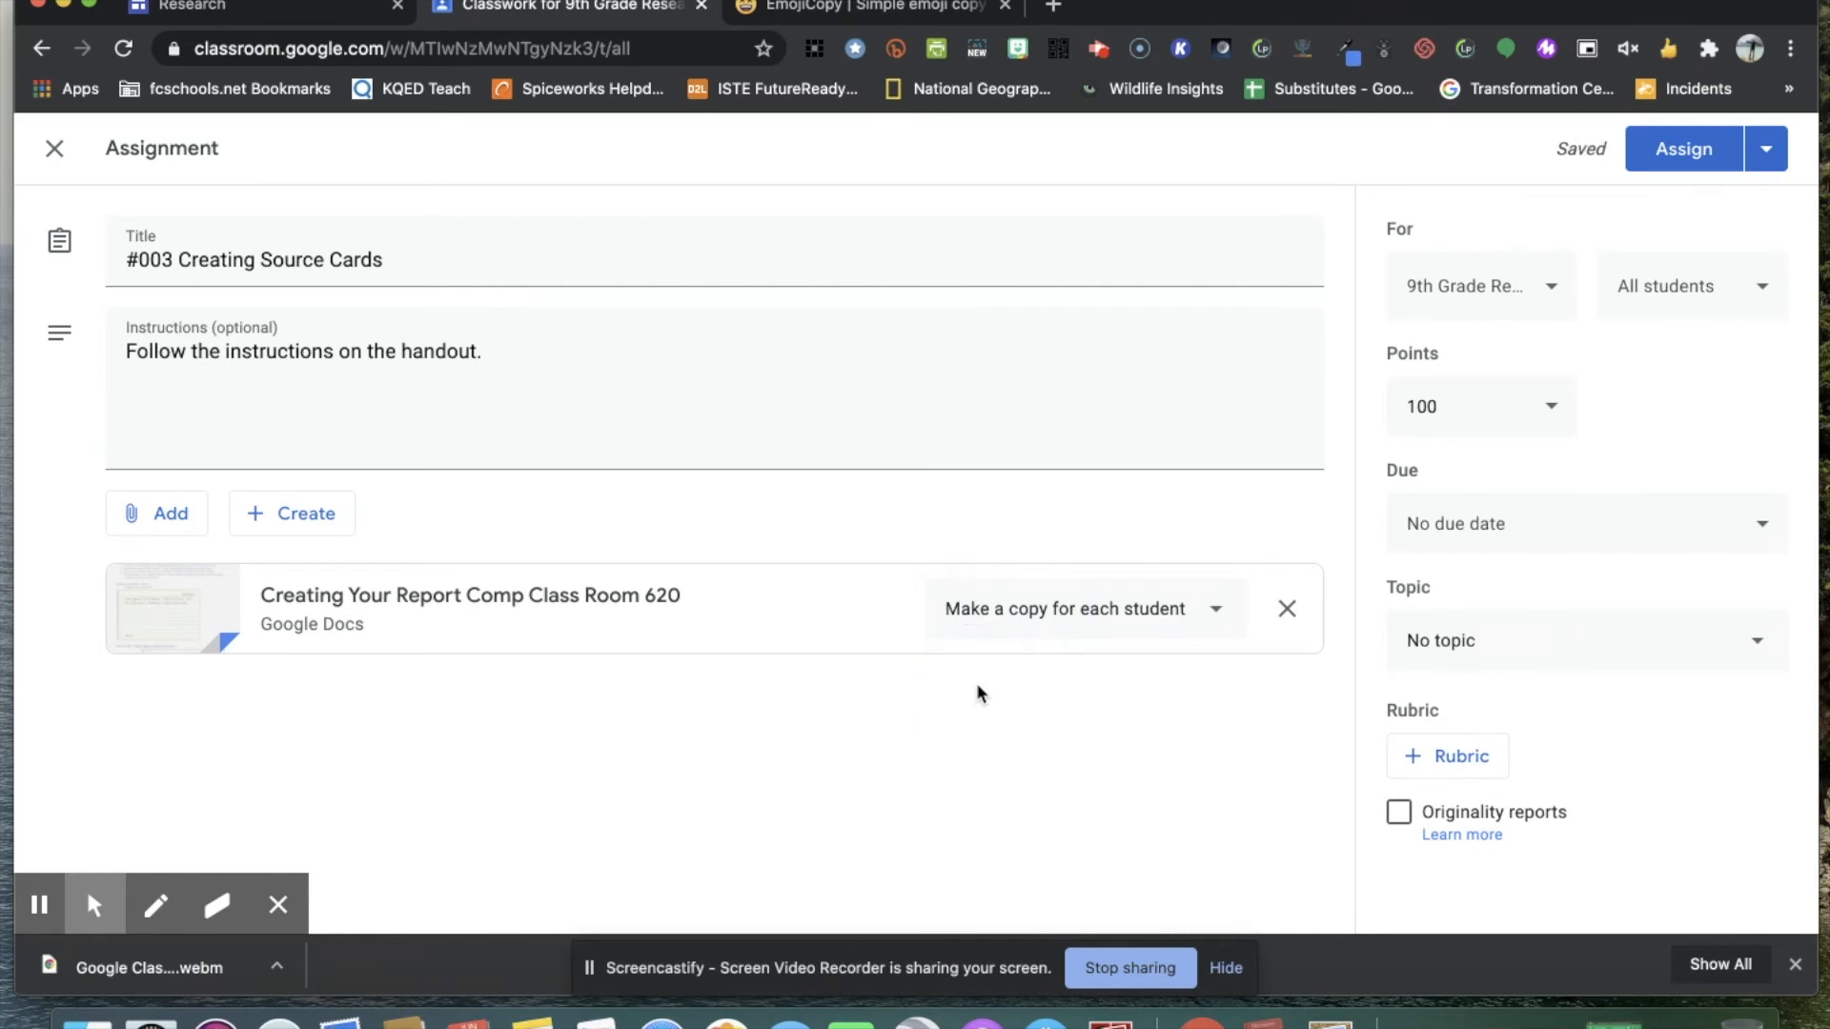
Copy the published link of the Research Google Site and attach it to the assignment as a link.
{"action": "left_click", "coordinate": [200, 518]}
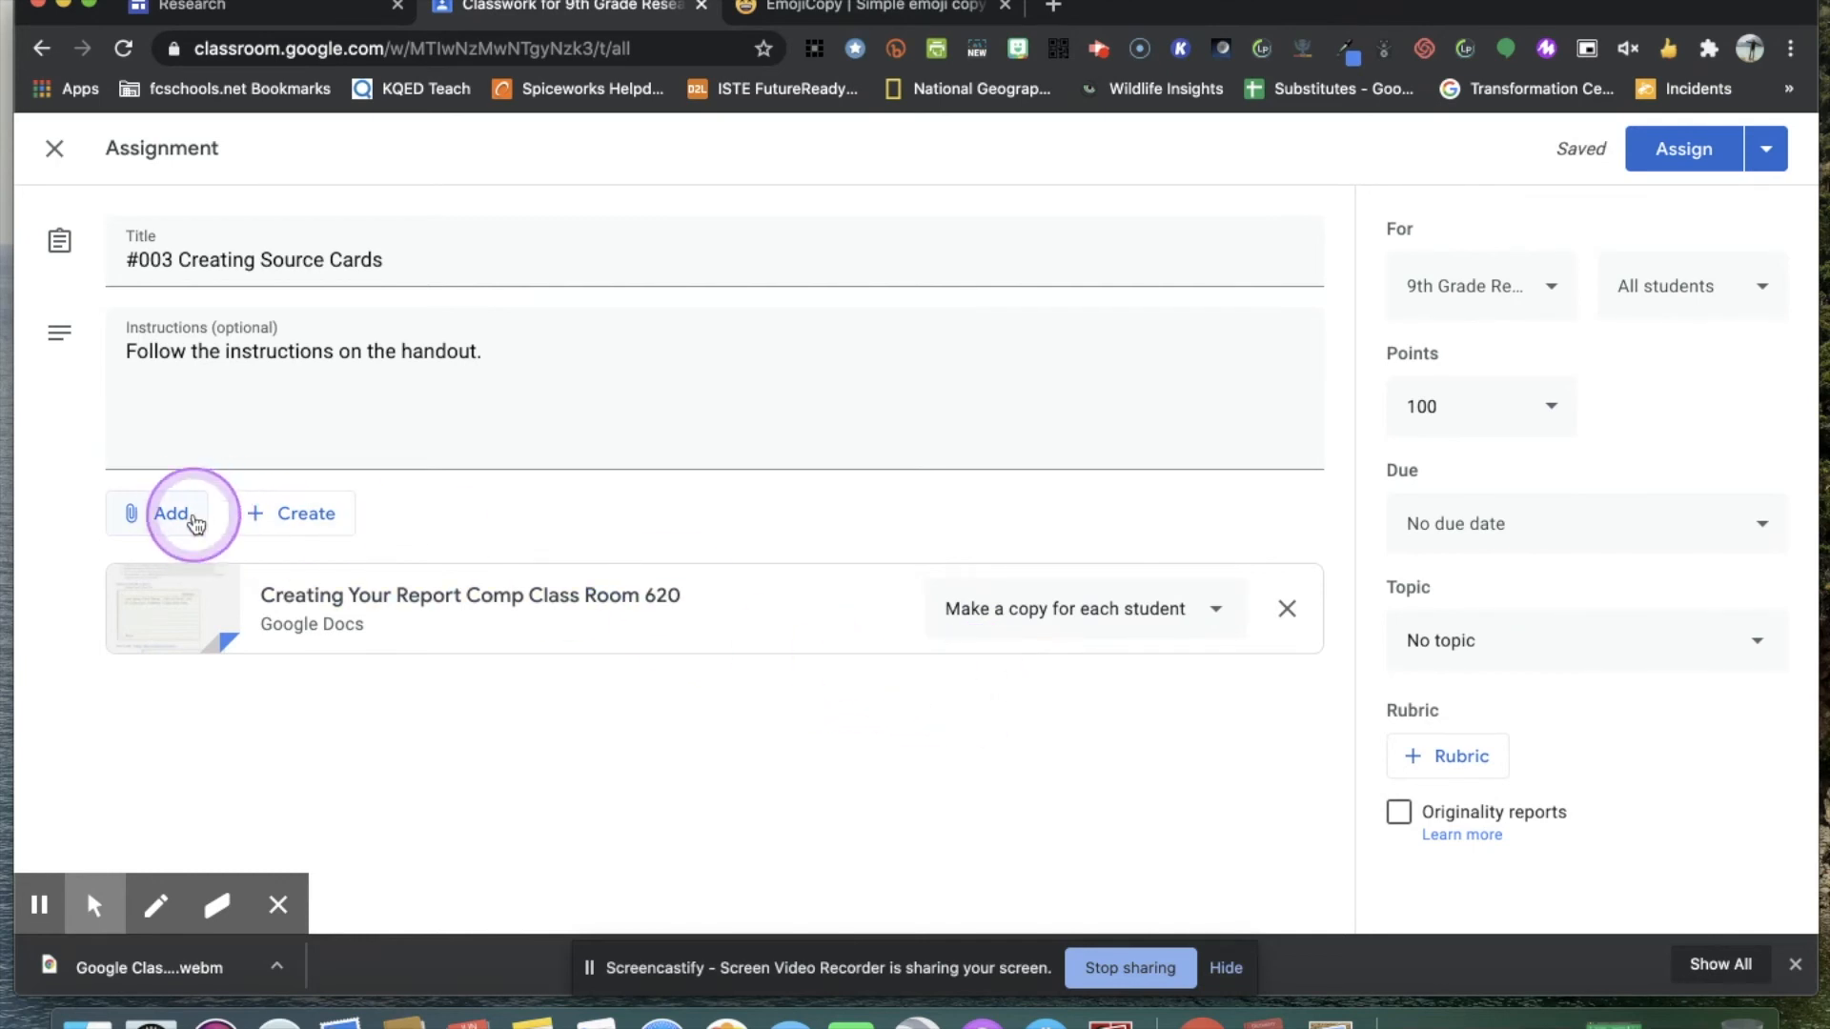
{"action": "left_click", "coordinate": [201, 607]}
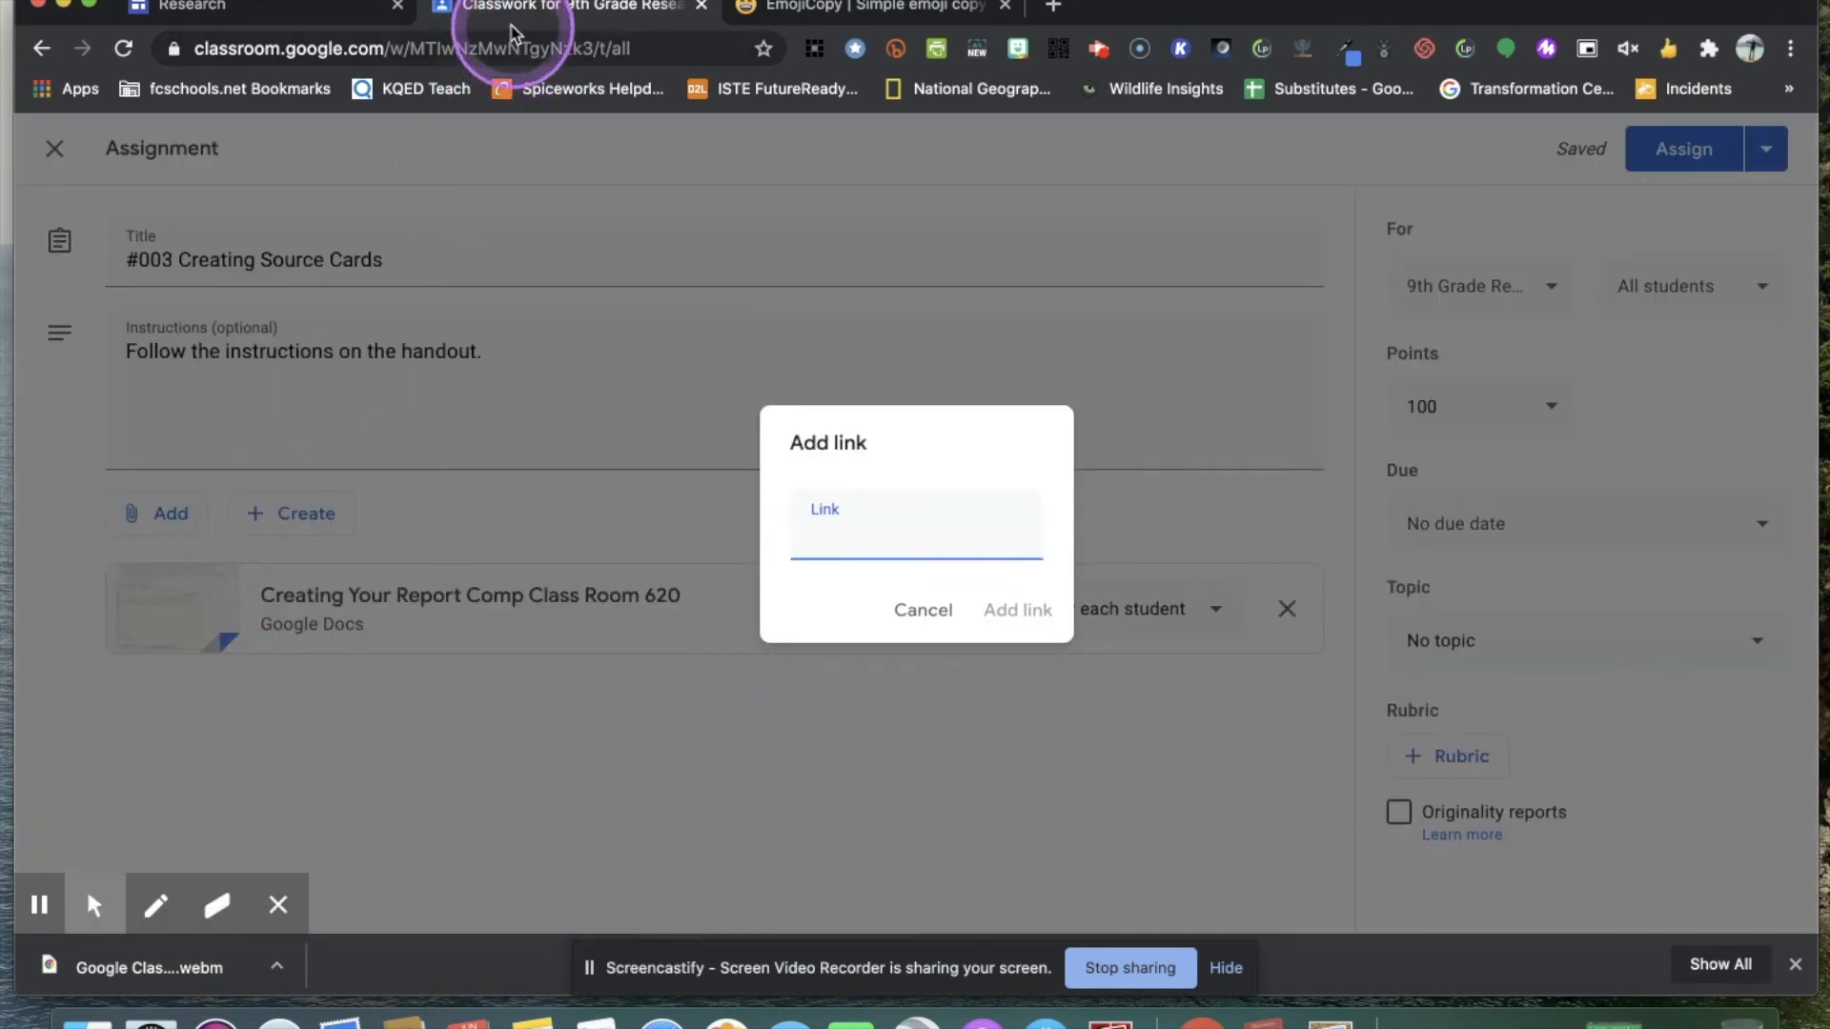
{"action": "left_click", "coordinate": [223, 6]}
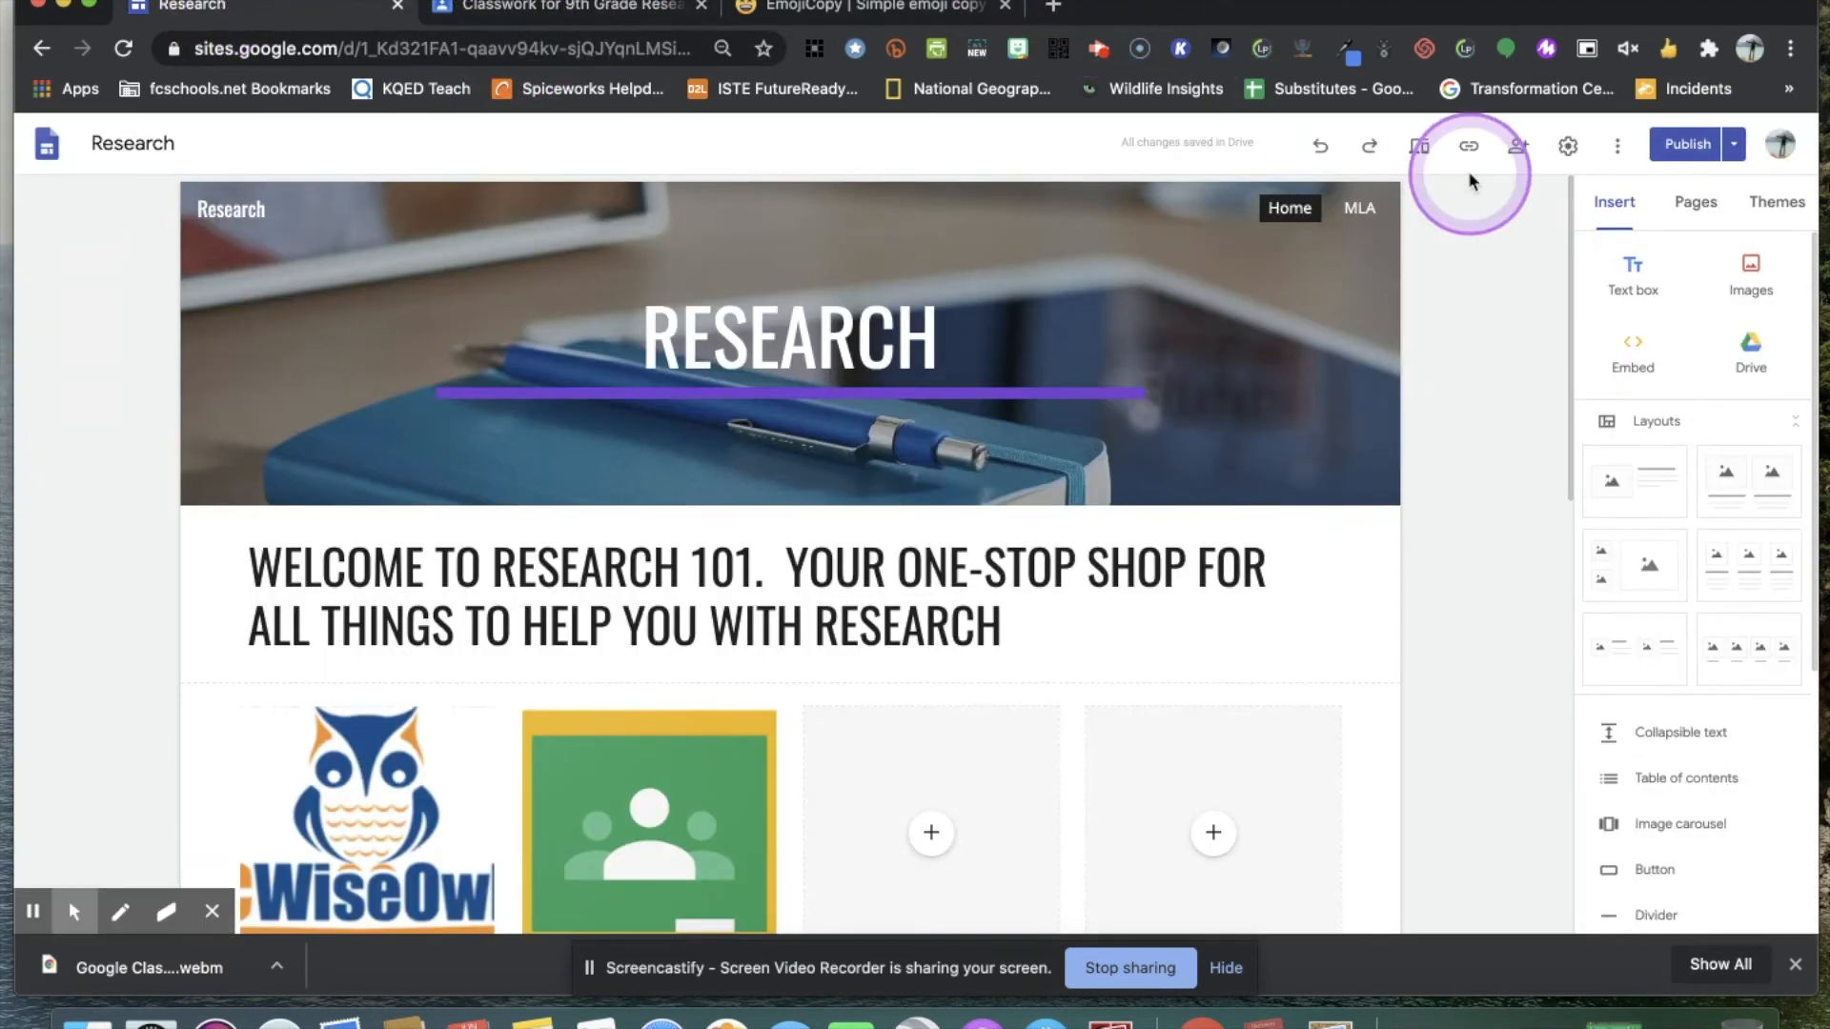
{"action": "left_click", "coordinate": [1469, 145]}
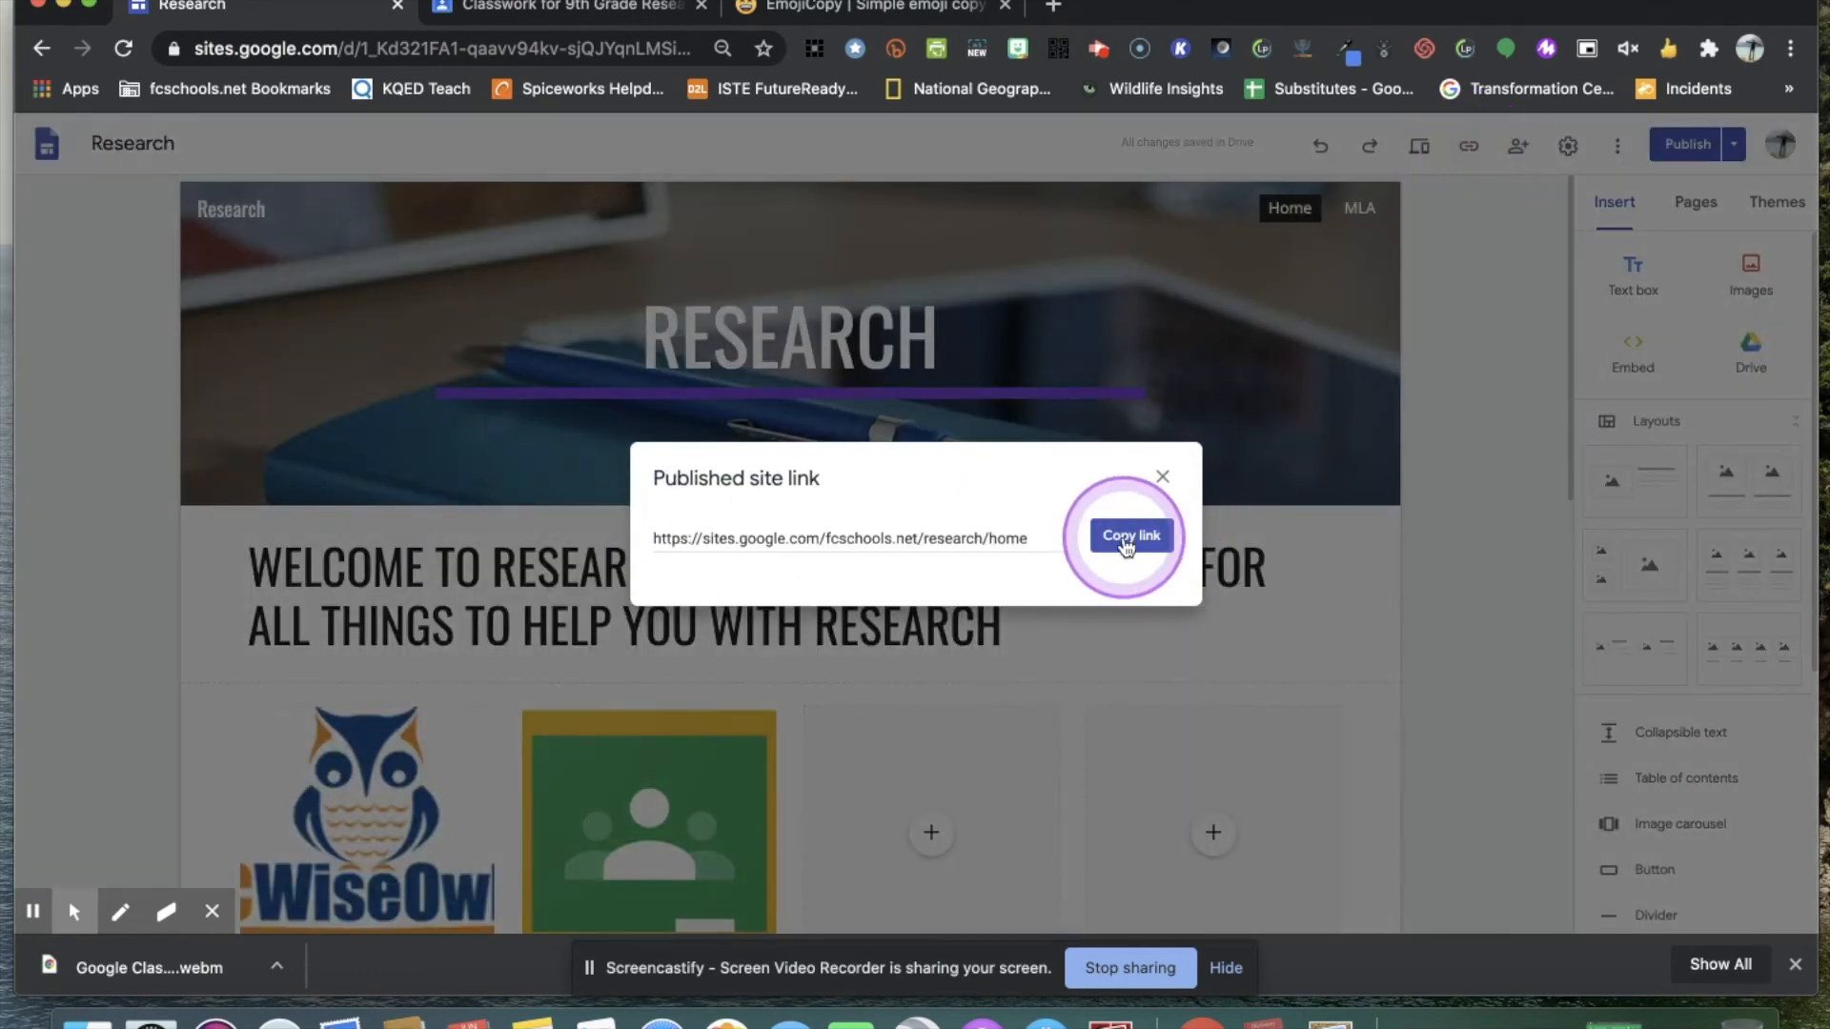
{"action": "left_click", "coordinate": [1131, 536]}
{"action": "left_click", "coordinate": [505, 9]}
{"action": "left_click", "coordinate": [918, 558]}
{"action": "right_click", "coordinate": [918, 540]}
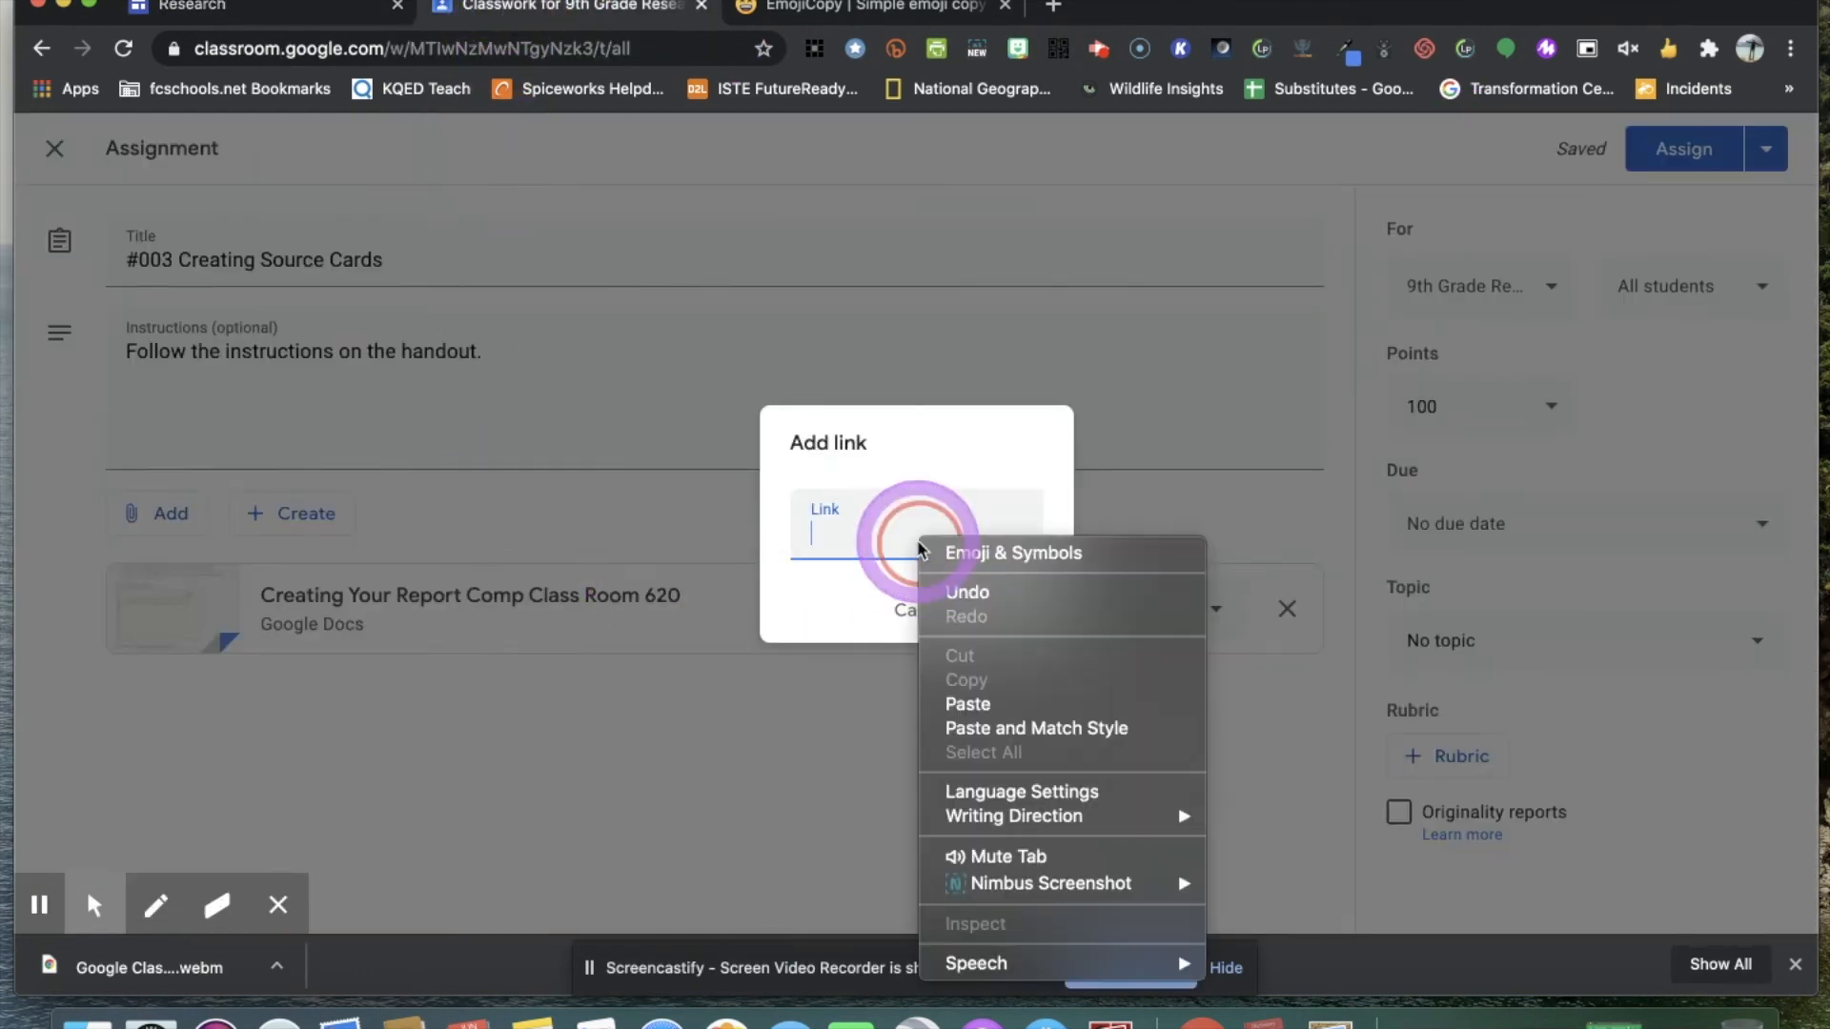
{"action": "left_click", "coordinate": [981, 703]}
{"action": "left_click", "coordinate": [1013, 615]}
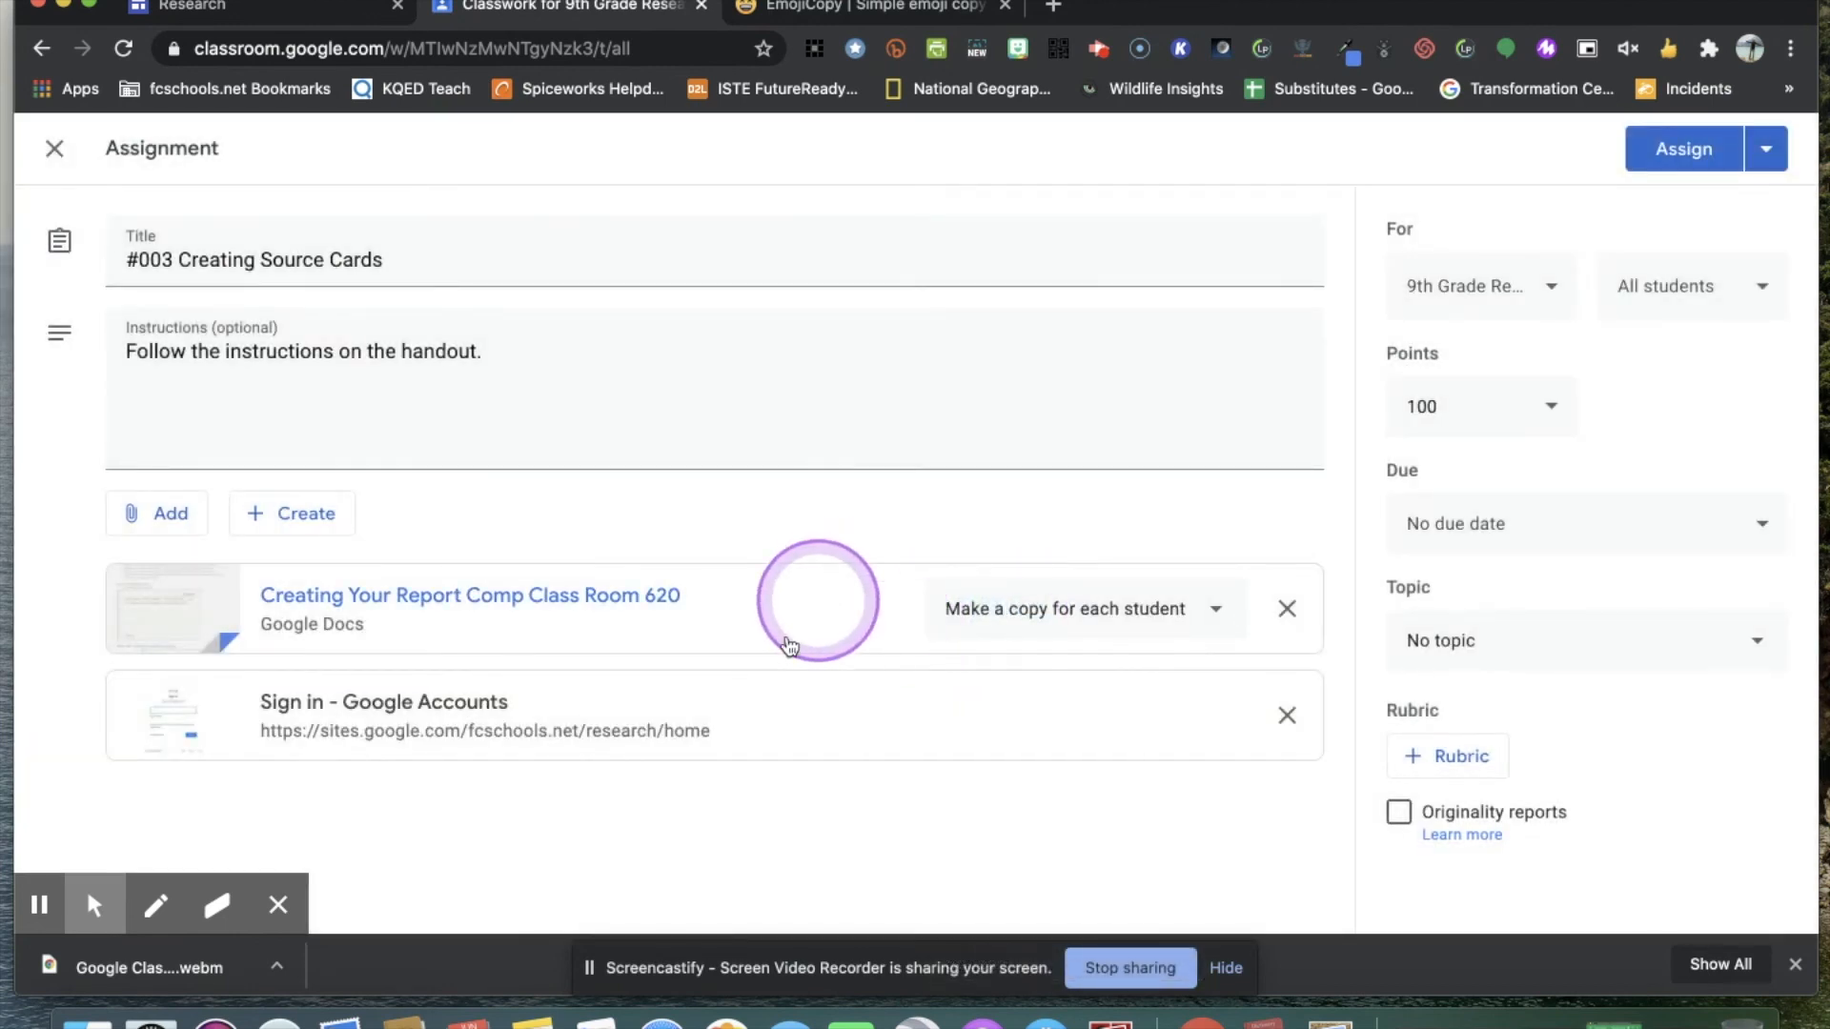
Upload HowToReadMedia_Updated+License.pdf from the desktop folder and attach it to the assignment.
{"action": "left_click", "coordinate": [172, 515]}
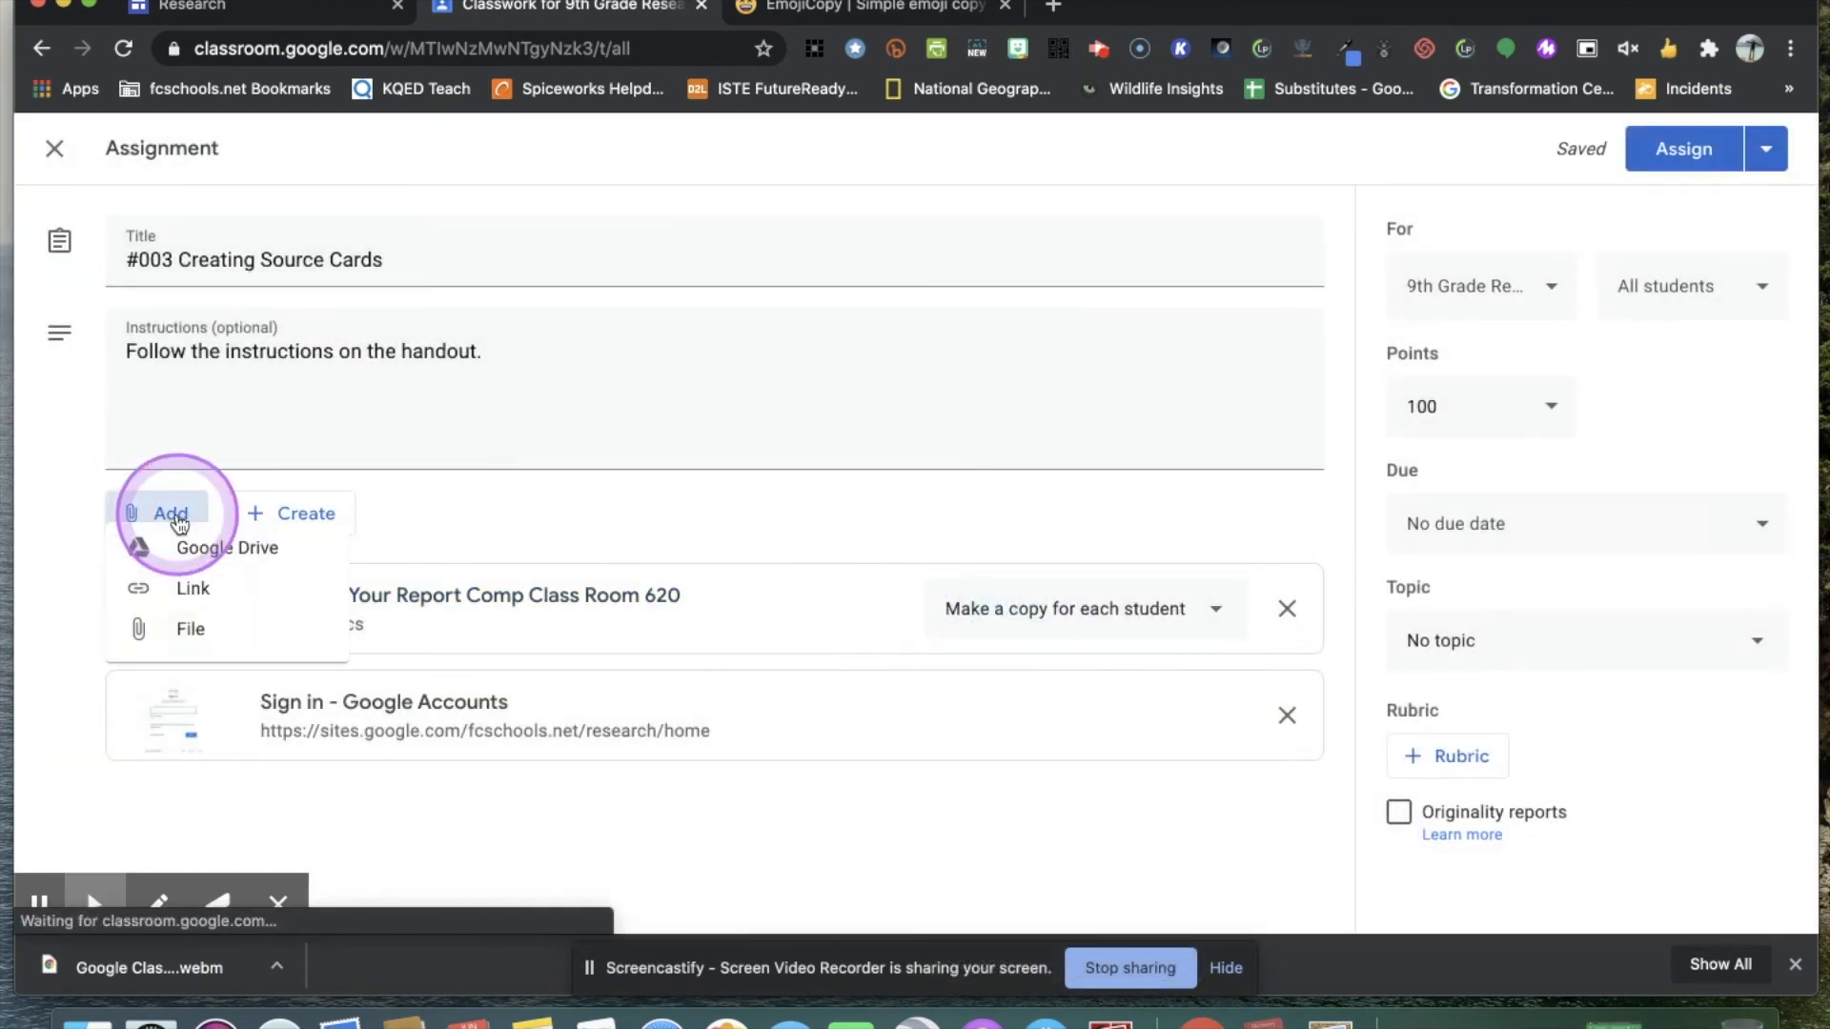
{"action": "left_click", "coordinate": [209, 667]}
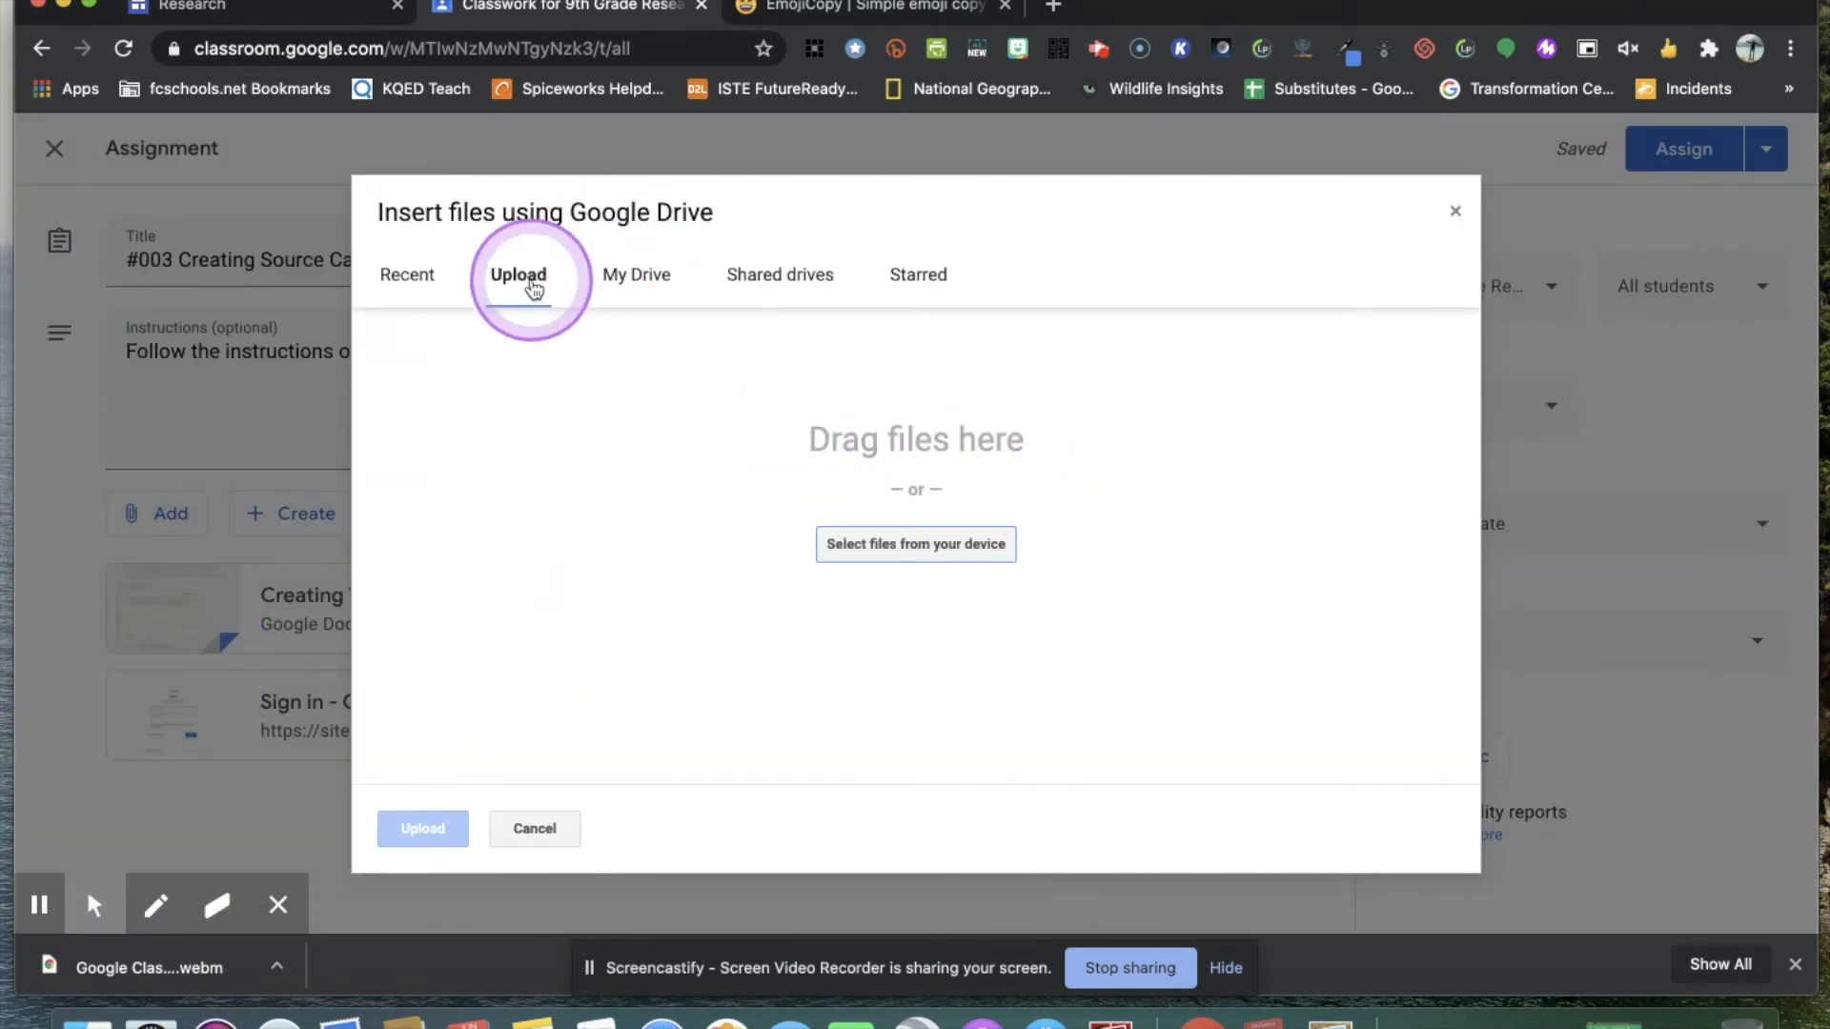
{"action": "left_click", "coordinate": [953, 548]}
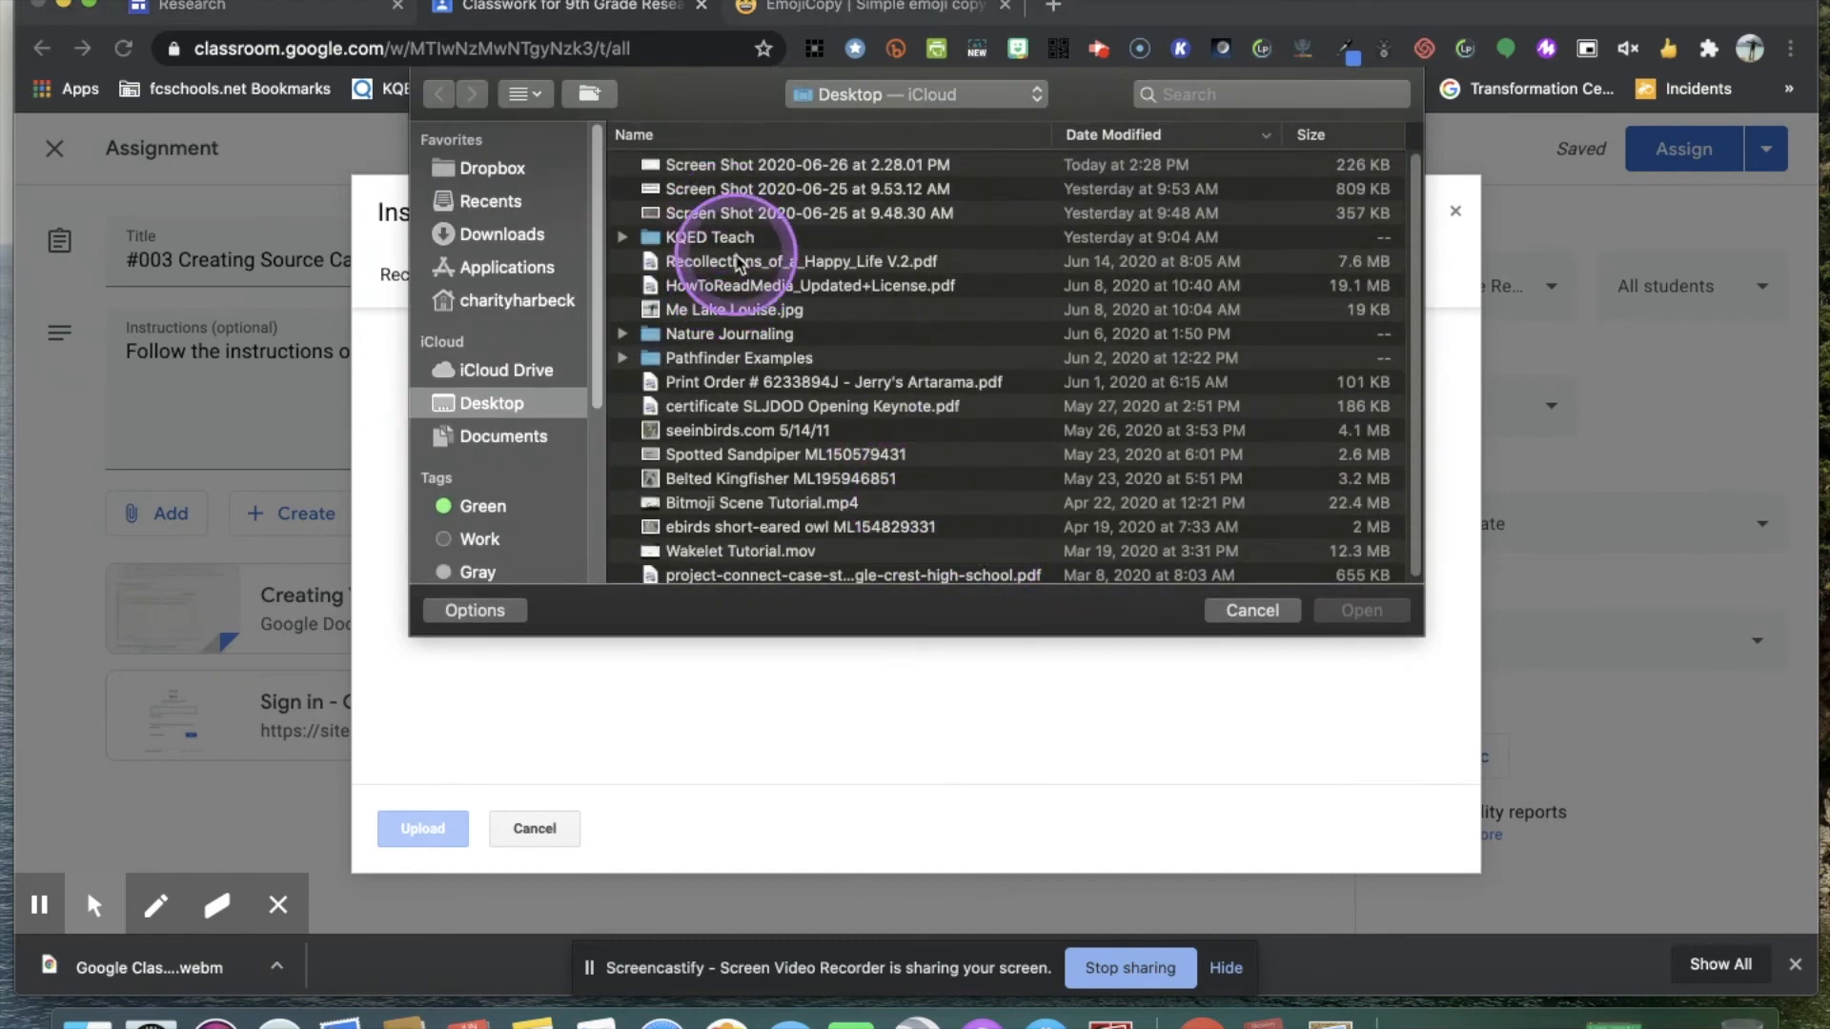
{"action": "left_click", "coordinate": [729, 286]}
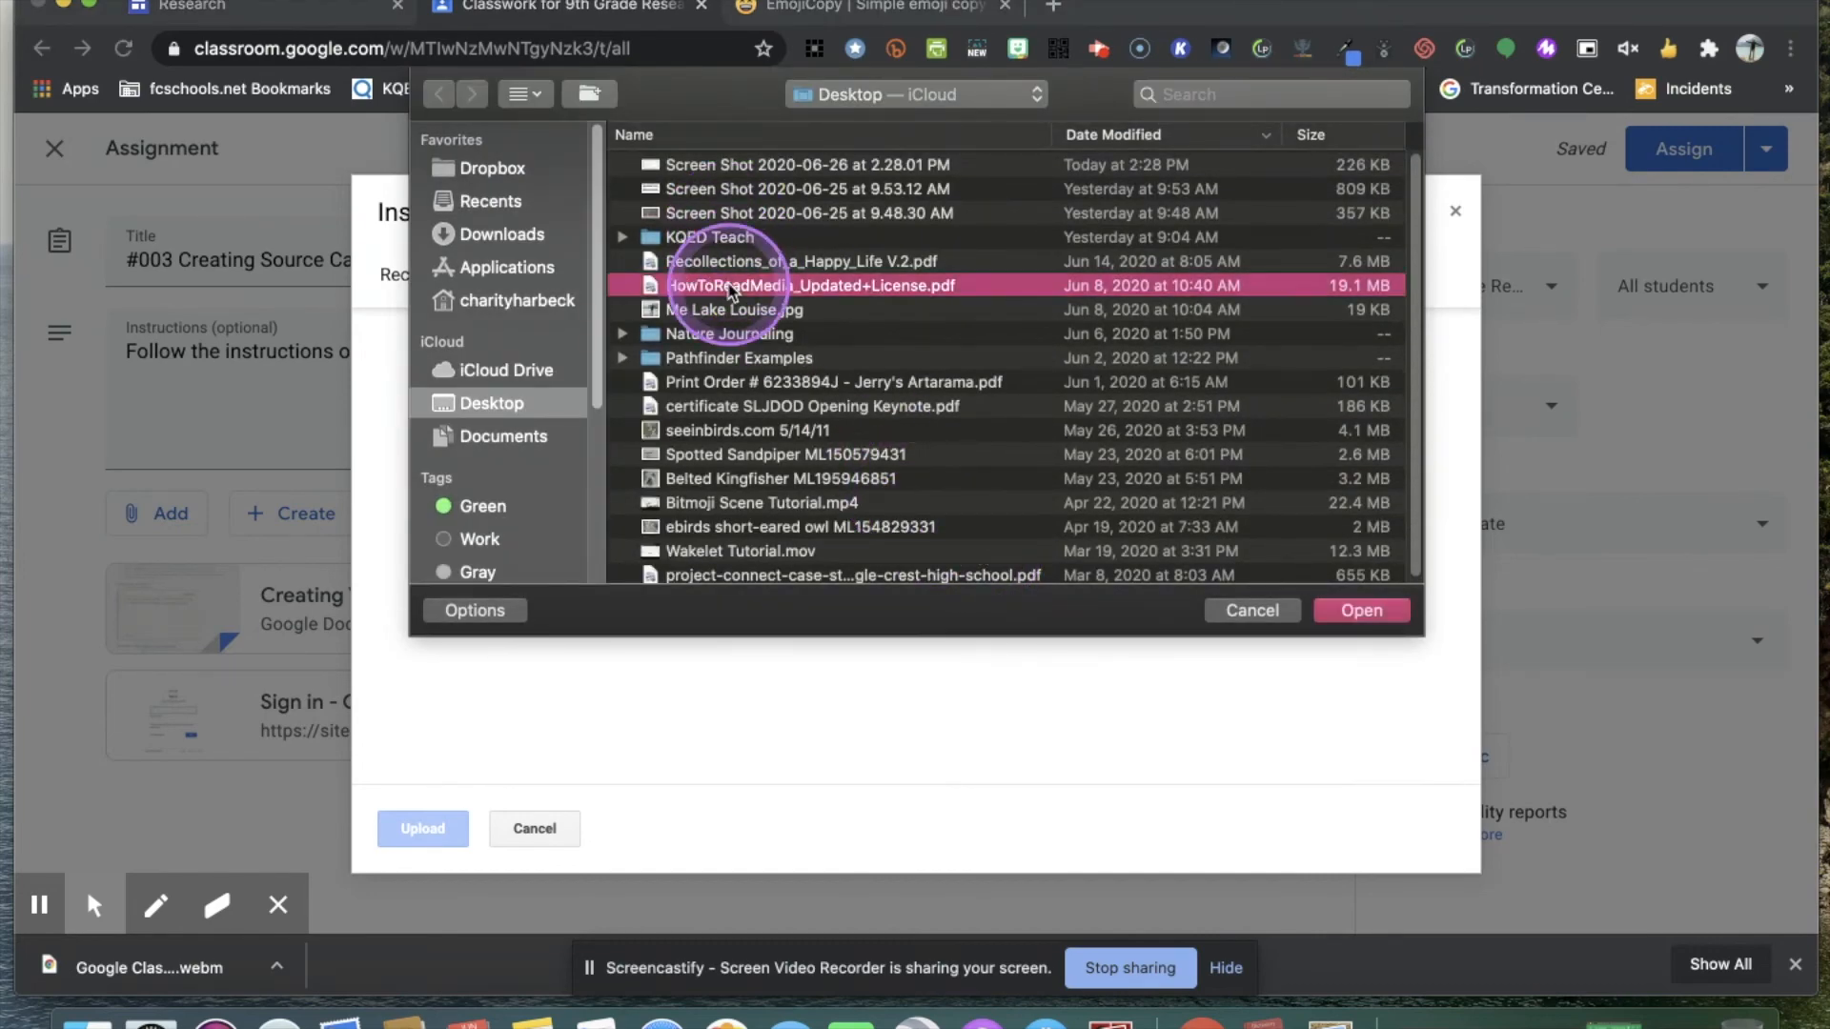
{"action": "double_click", "coordinate": [789, 288]}
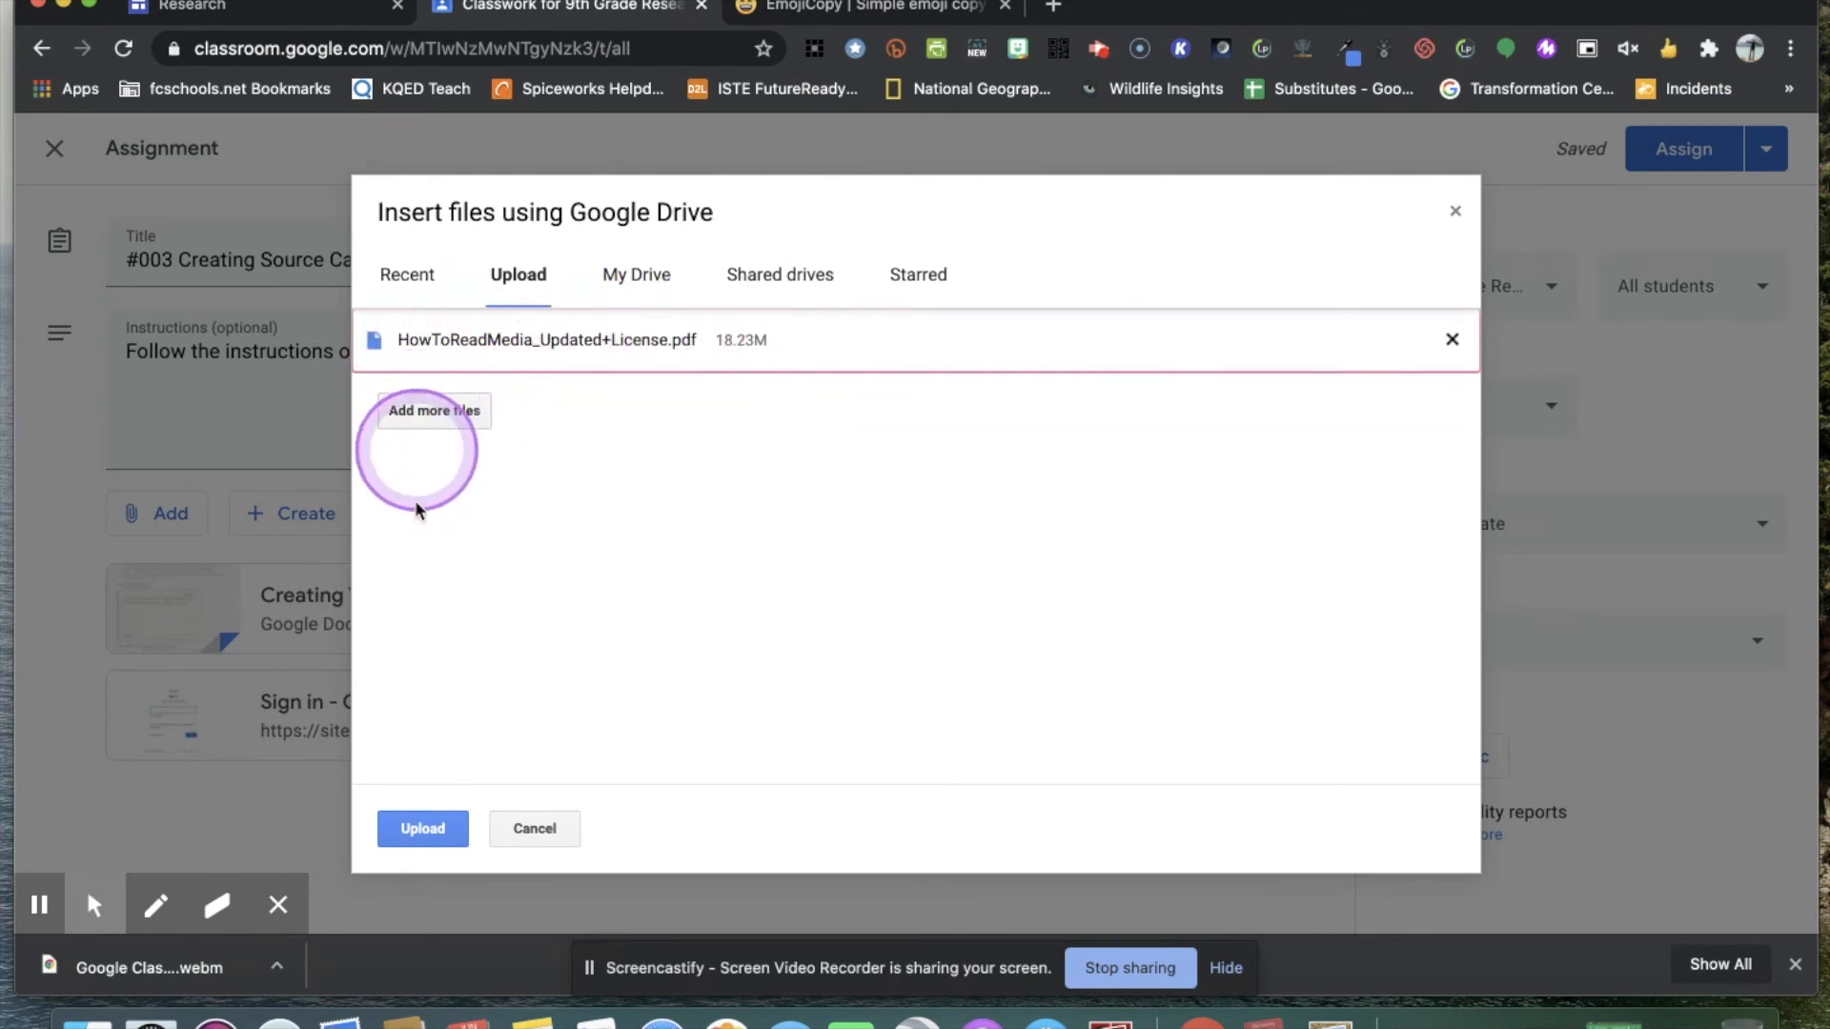
{"action": "left_click", "coordinate": [431, 832]}
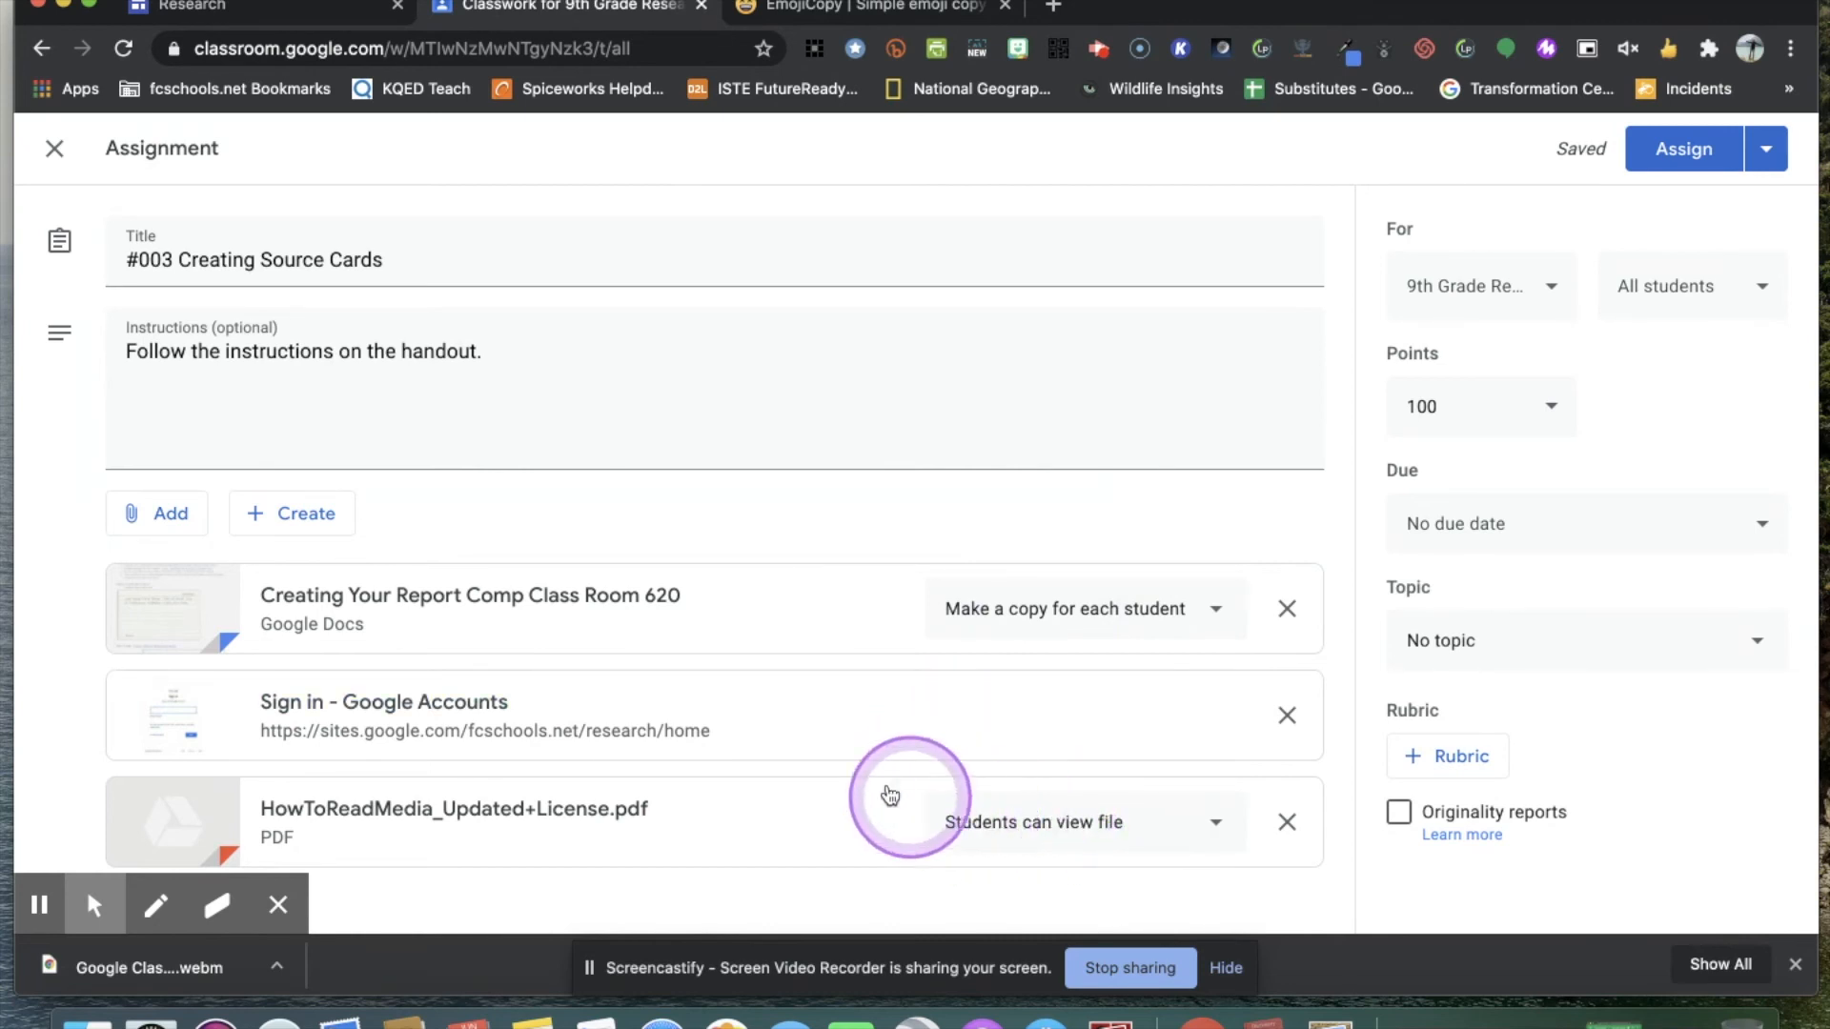
Start adding a YouTube attachment to the assignment and search for "how to create source cards".
{"action": "left_click", "coordinate": [162, 513]}
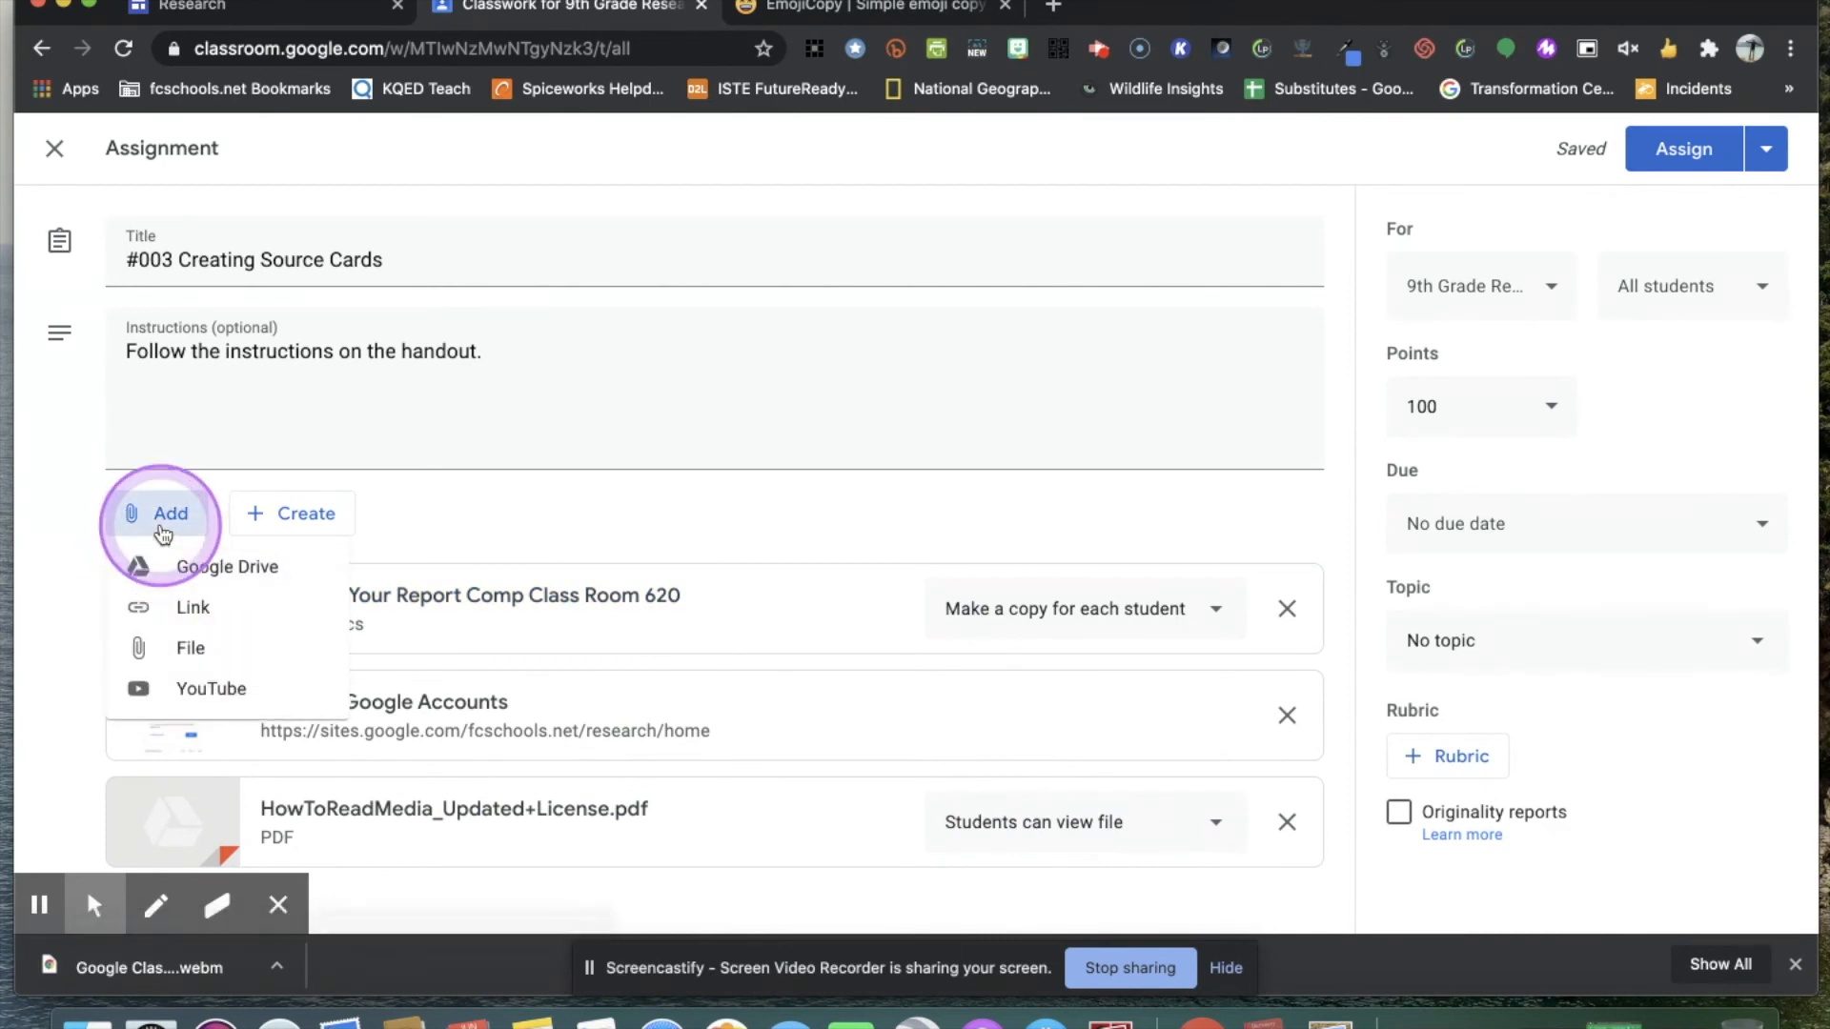
{"action": "left_click", "coordinate": [260, 700]}
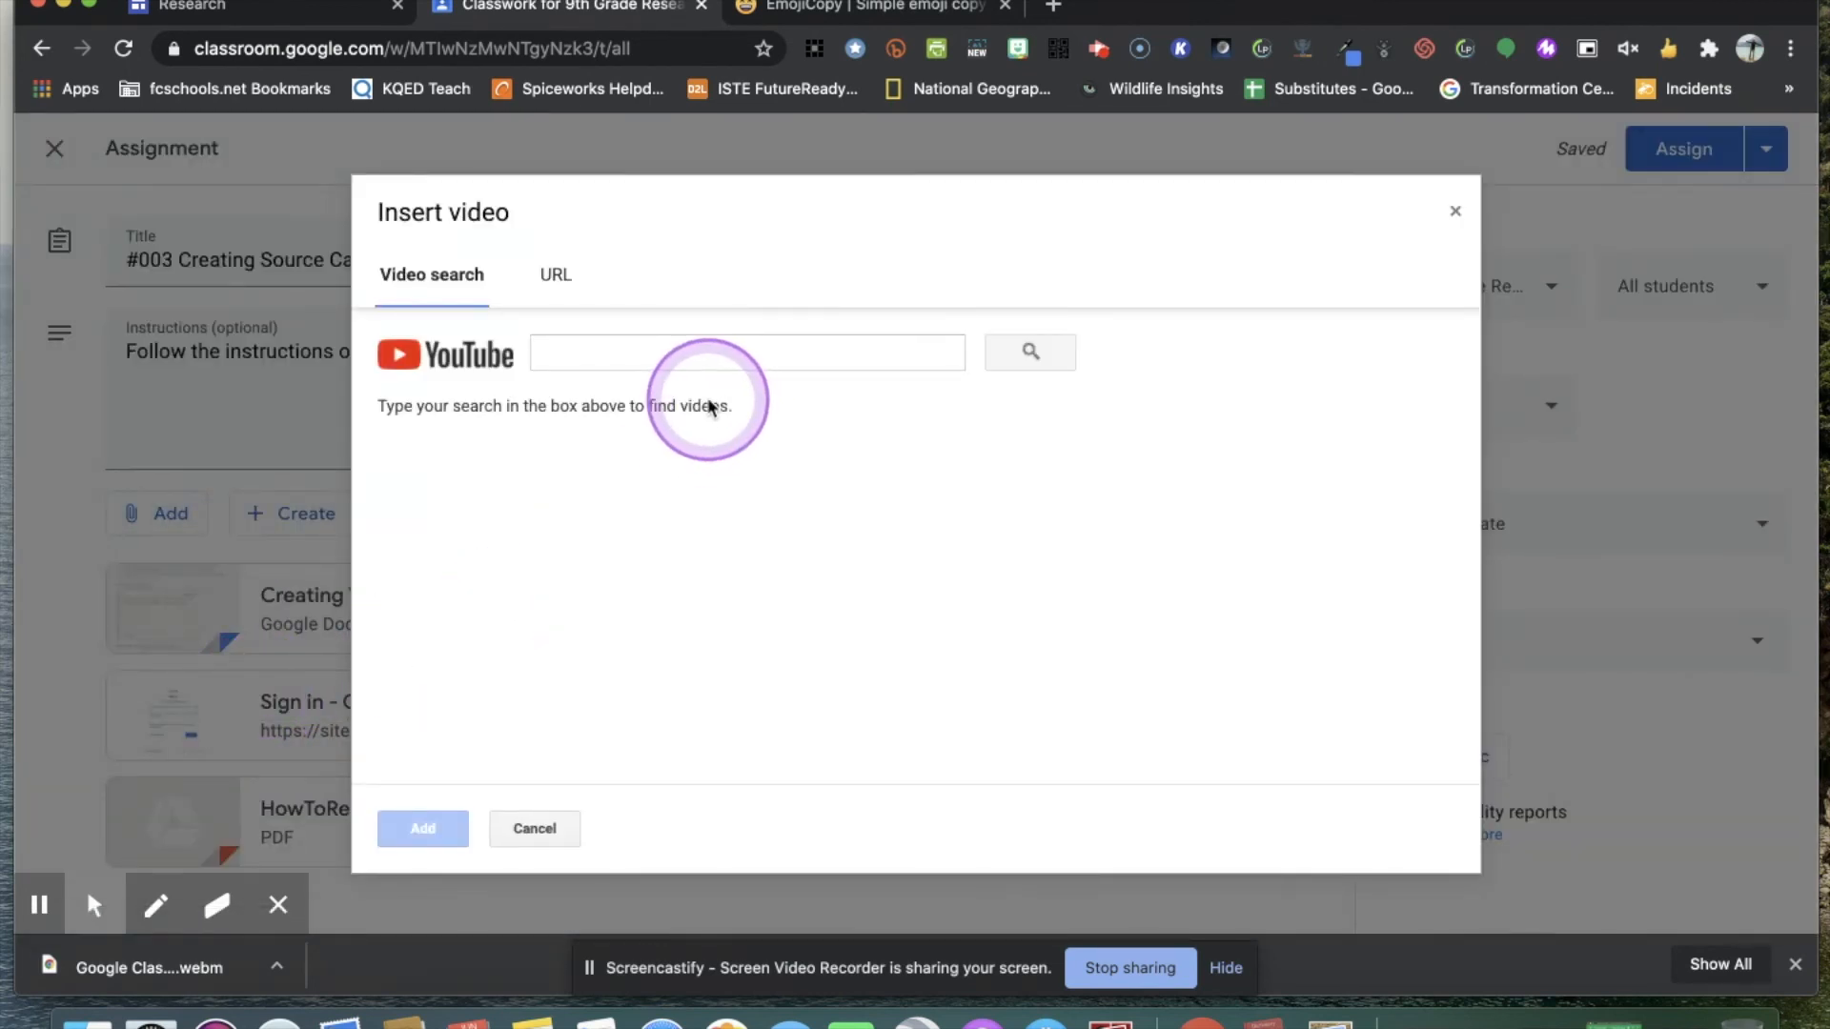
{"action": "left_click", "coordinate": [706, 358]}
{"action": "type", "text": "how to create"}
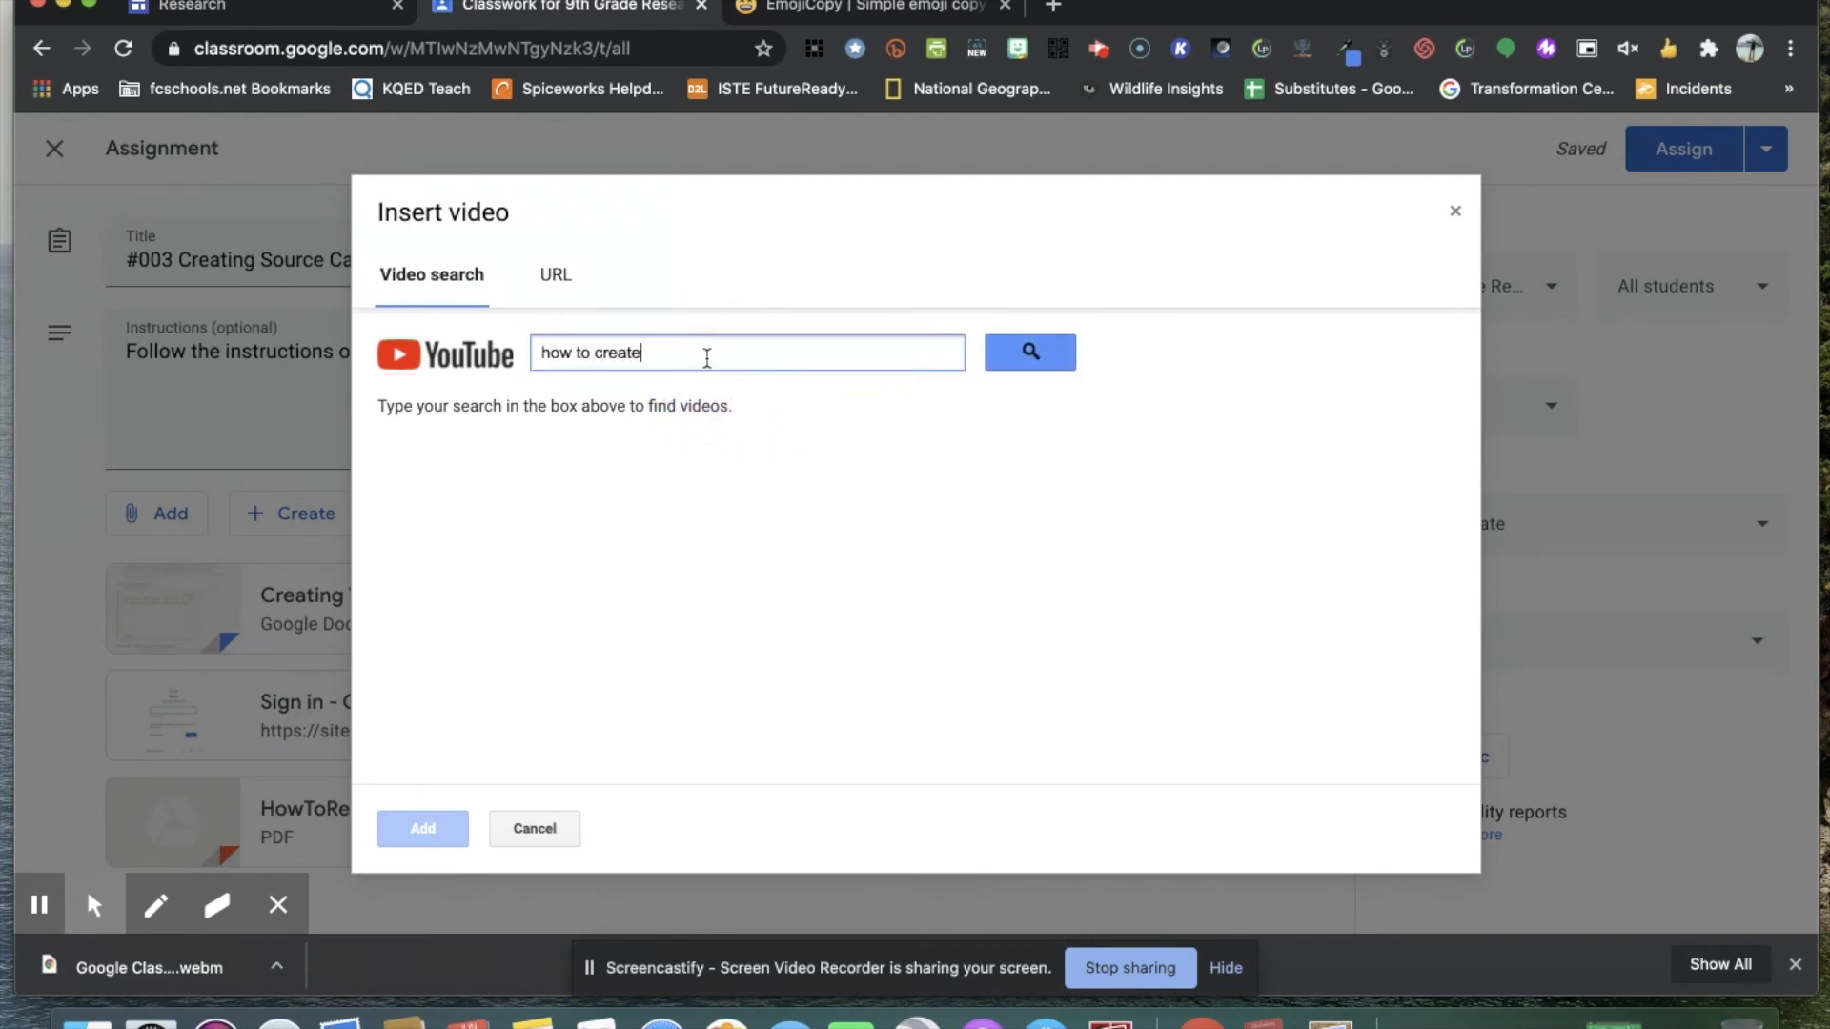
{"action": "type", "text": " source cards"}
{"action": "key", "text": "Return"}
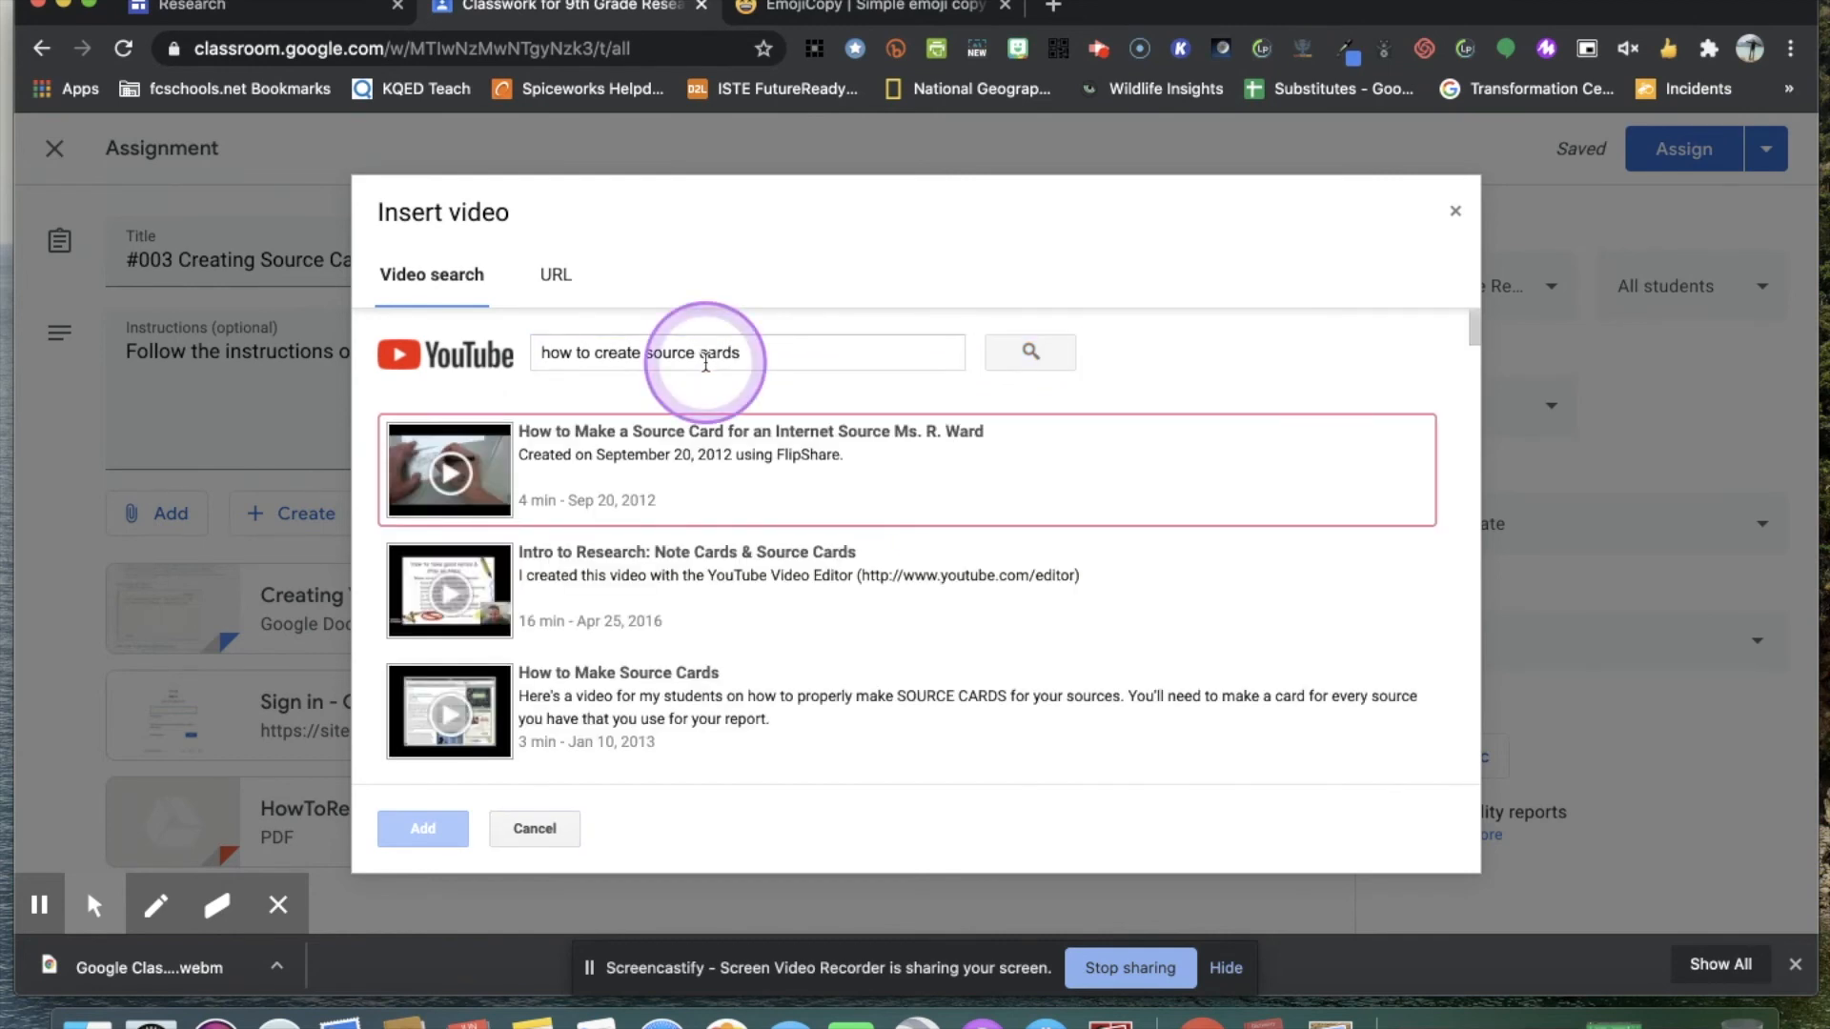
Attach the YouTube video "How to make a source card" dated Sep 3, 2019 to the assignment.
{"action": "scroll", "coordinate": [821, 724], "scroll_direction": "down", "scroll_amount": 1}
{"action": "scroll", "coordinate": [821, 725], "scroll_direction": "down", "scroll_amount": 1}
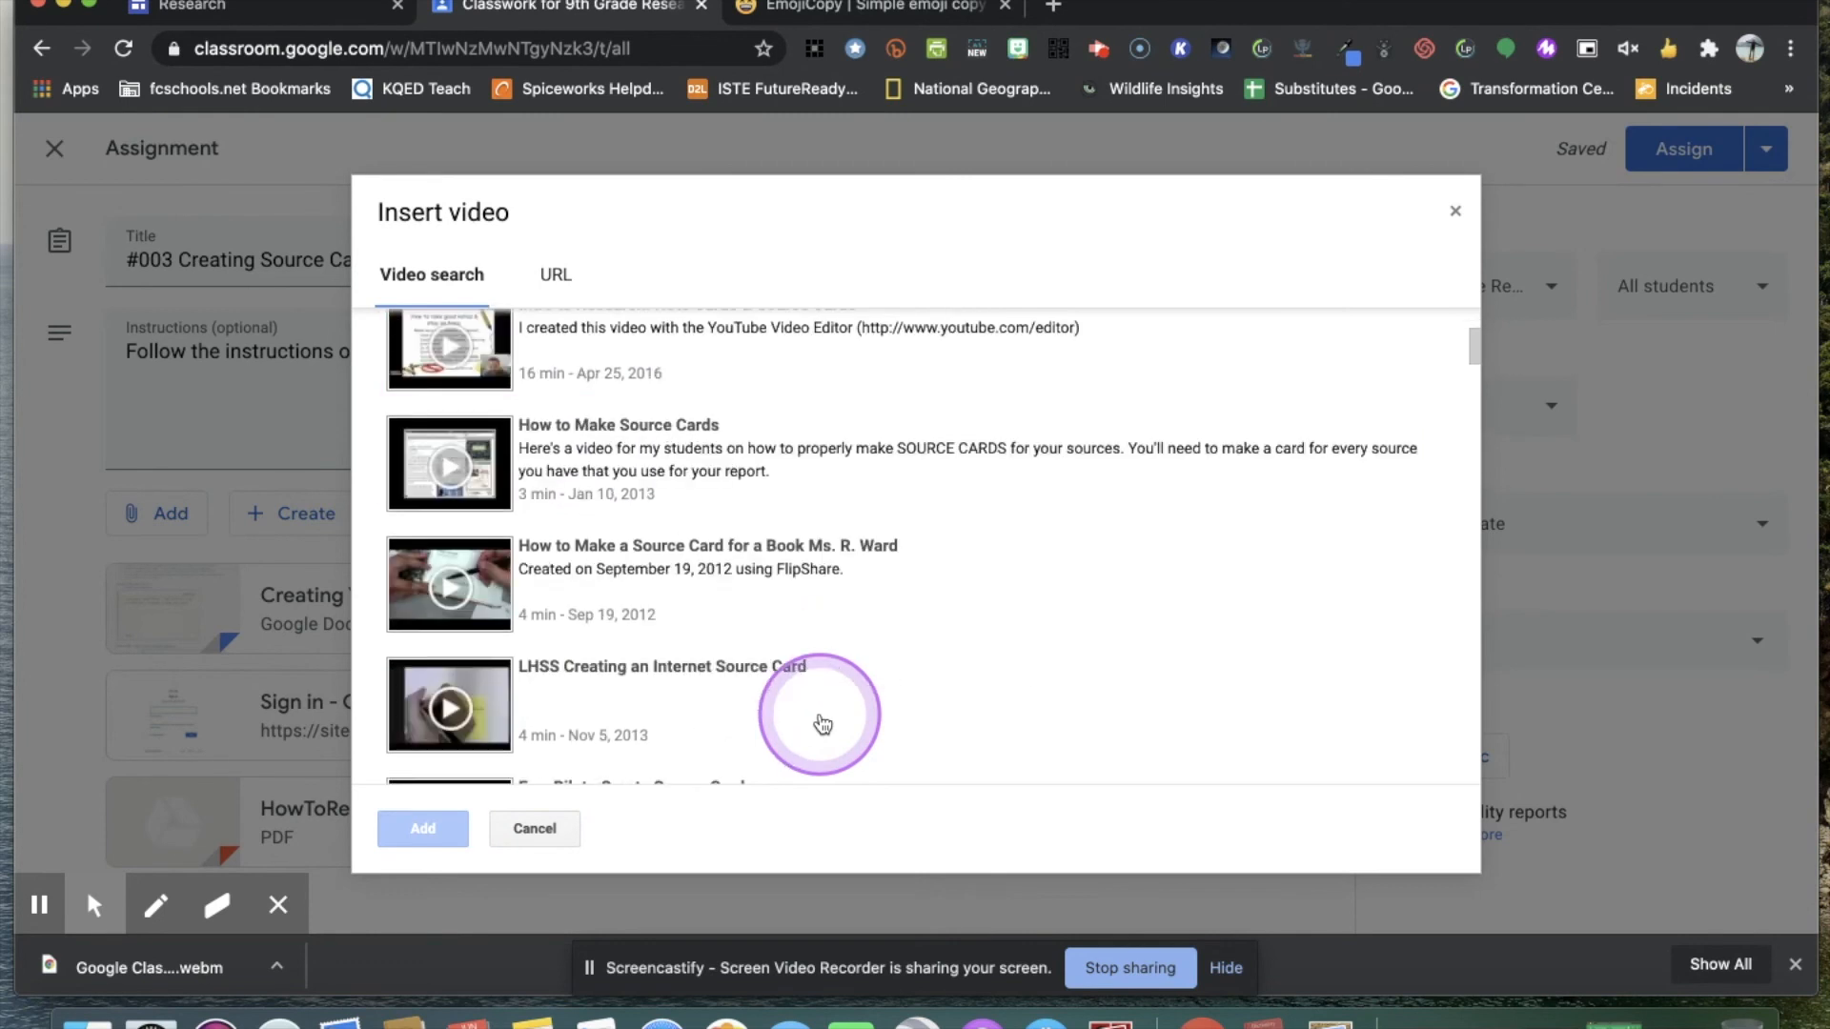
{"action": "scroll", "coordinate": [821, 726], "scroll_direction": "up", "scroll_amount": 2}
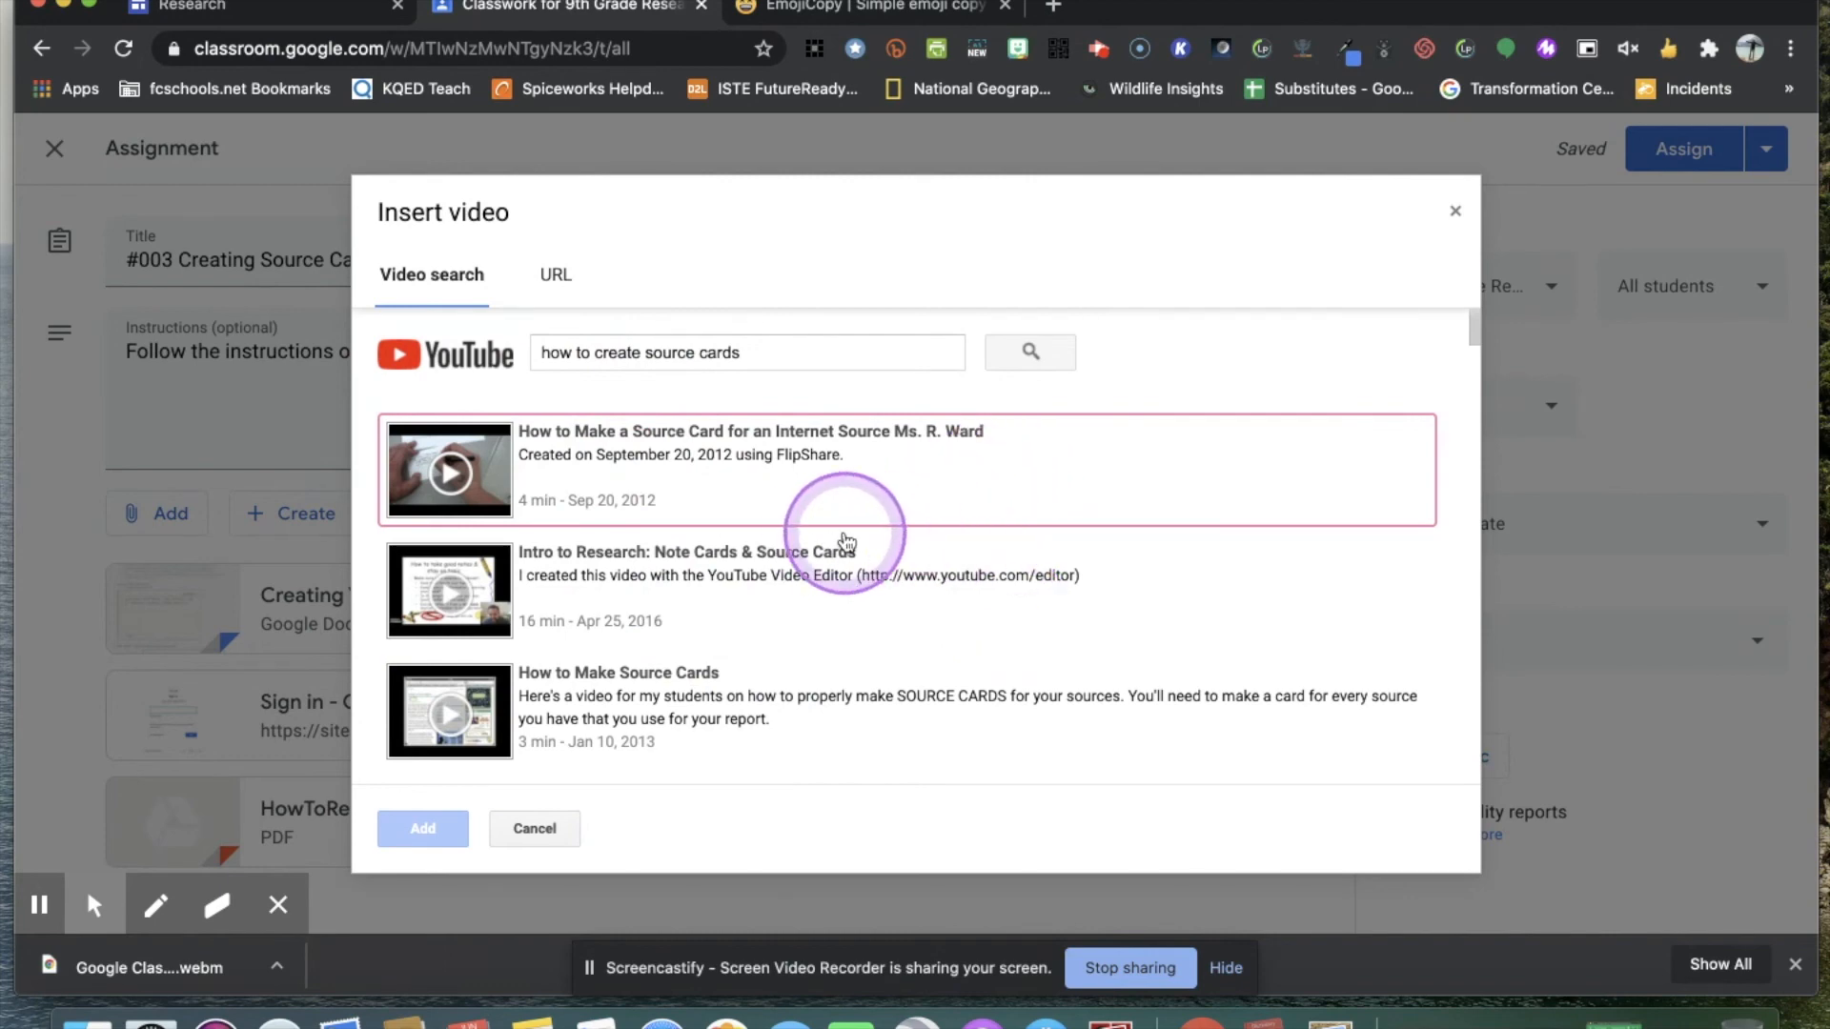
{"action": "scroll", "coordinate": [838, 591], "scroll_direction": "down", "scroll_amount": 2}
{"action": "scroll", "coordinate": [838, 584], "scroll_direction": "up", "scroll_amount": 2}
{"action": "scroll", "coordinate": [845, 590], "scroll_direction": "down", "scroll_amount": 6}
{"action": "scroll", "coordinate": [841, 586], "scroll_direction": "down", "scroll_amount": 5}
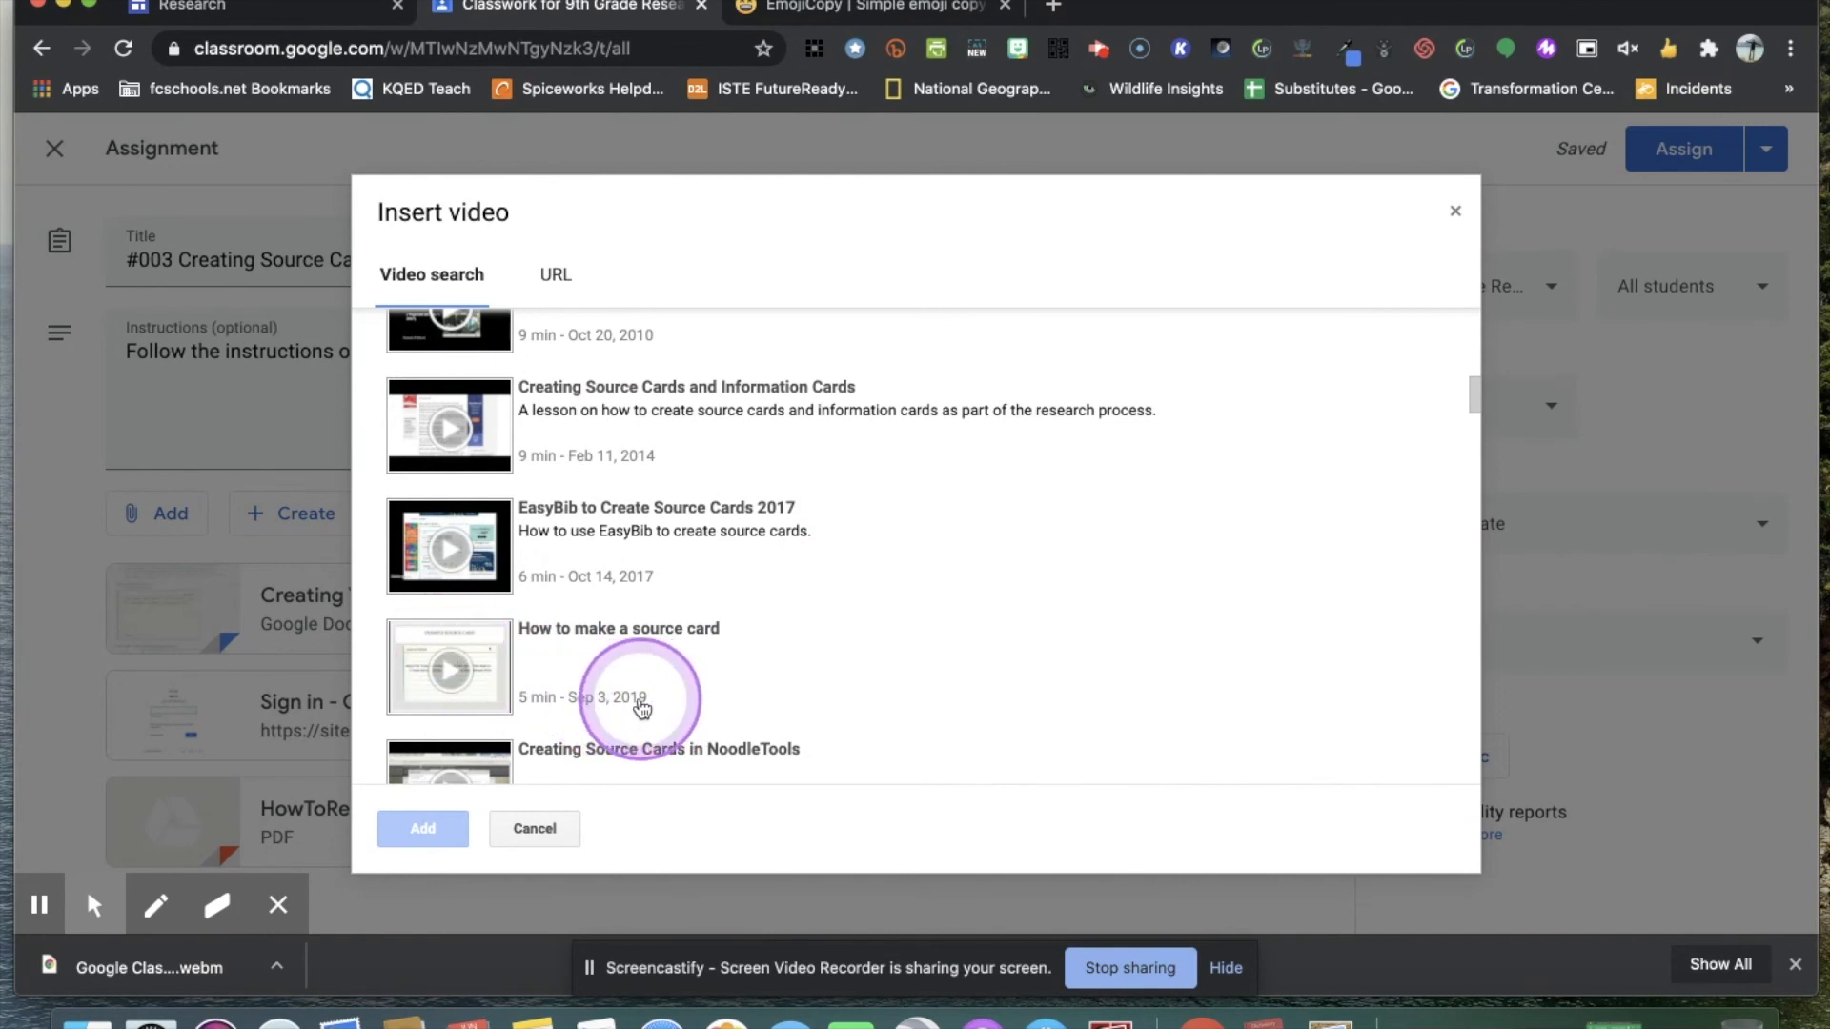
{"action": "left_click", "coordinate": [529, 654]}
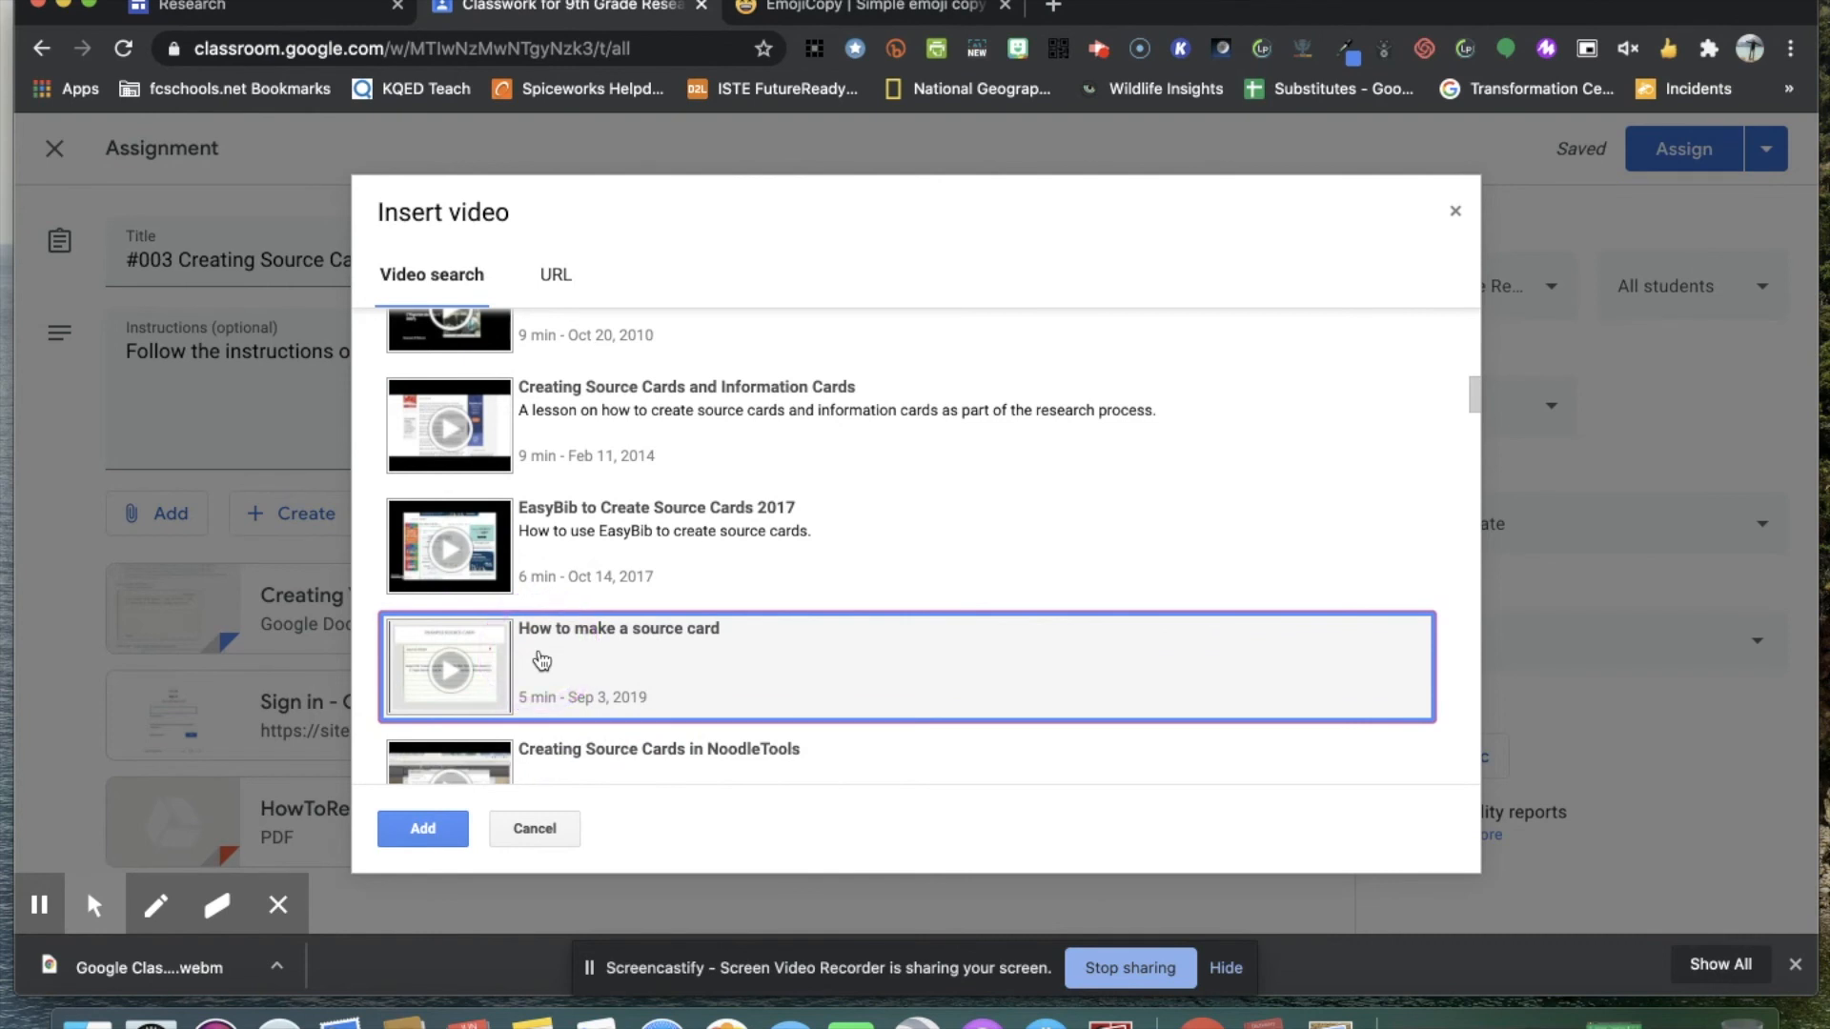
{"action": "left_click", "coordinate": [427, 831]}
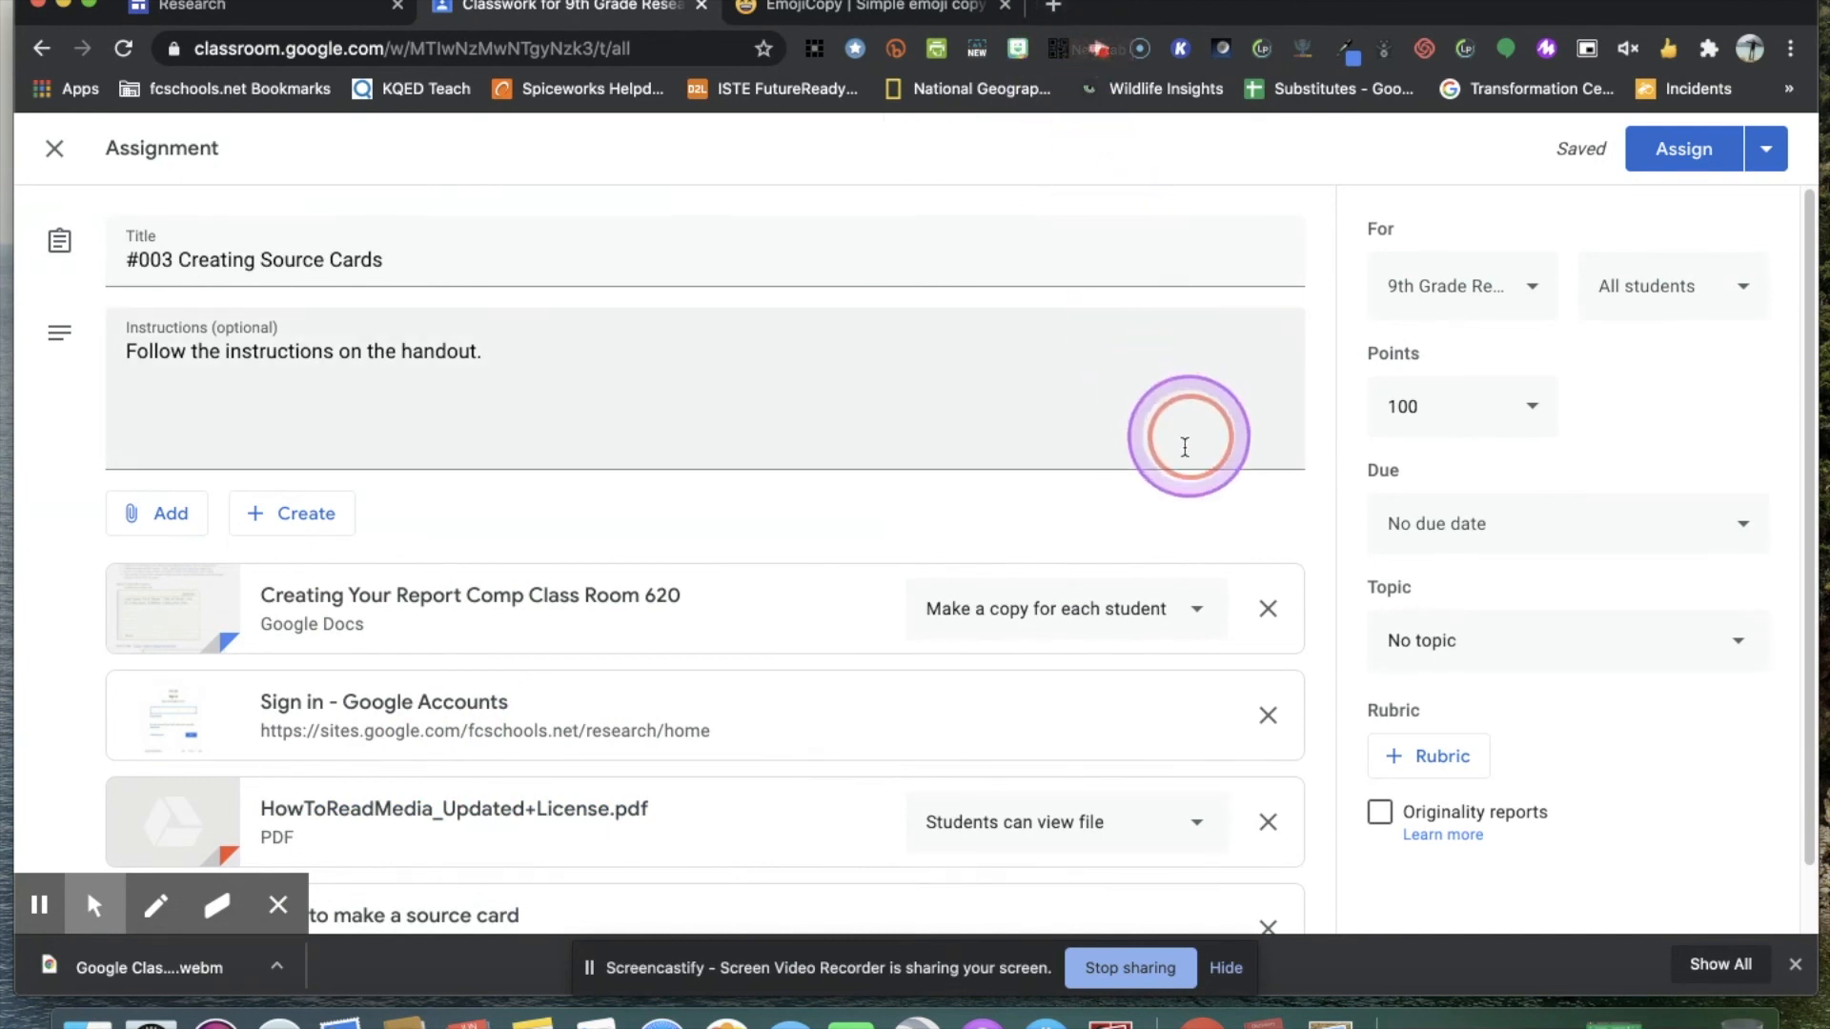
{"action": "left_click", "coordinate": [863, 444]}
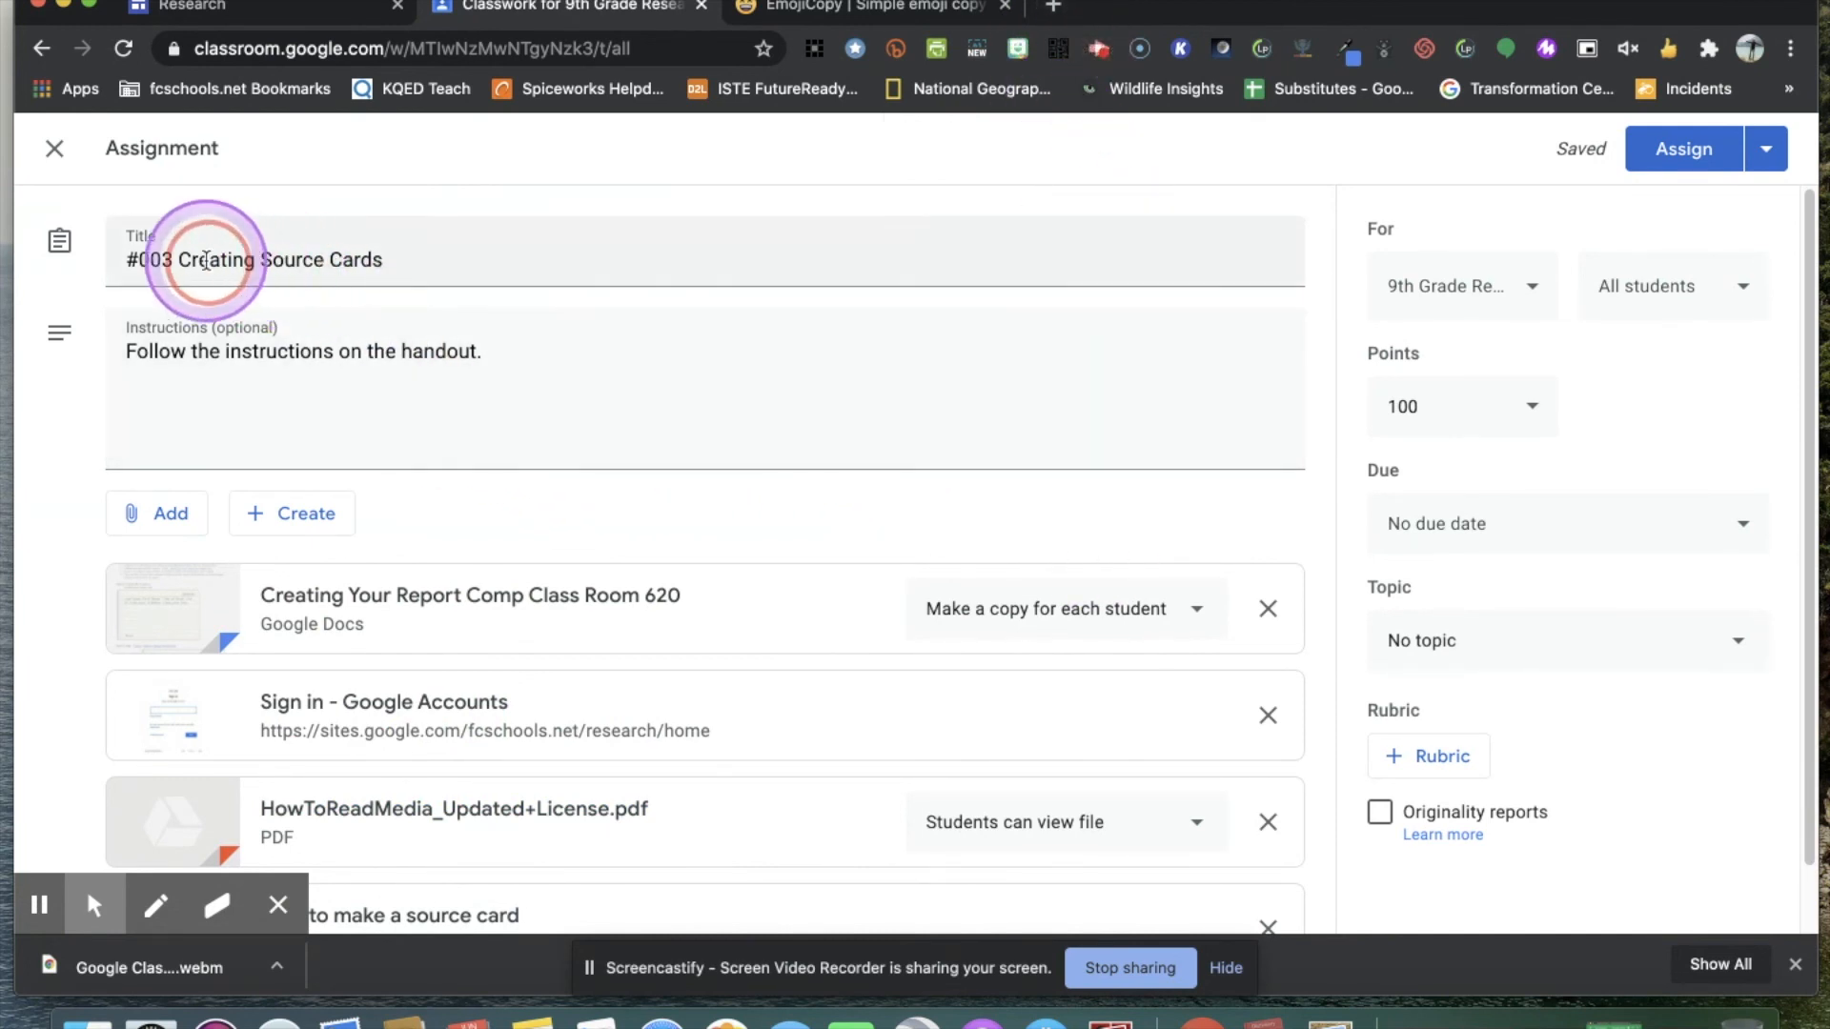
{"action": "scroll", "coordinate": [533, 563], "scroll_direction": "down", "scroll_amount": 2}
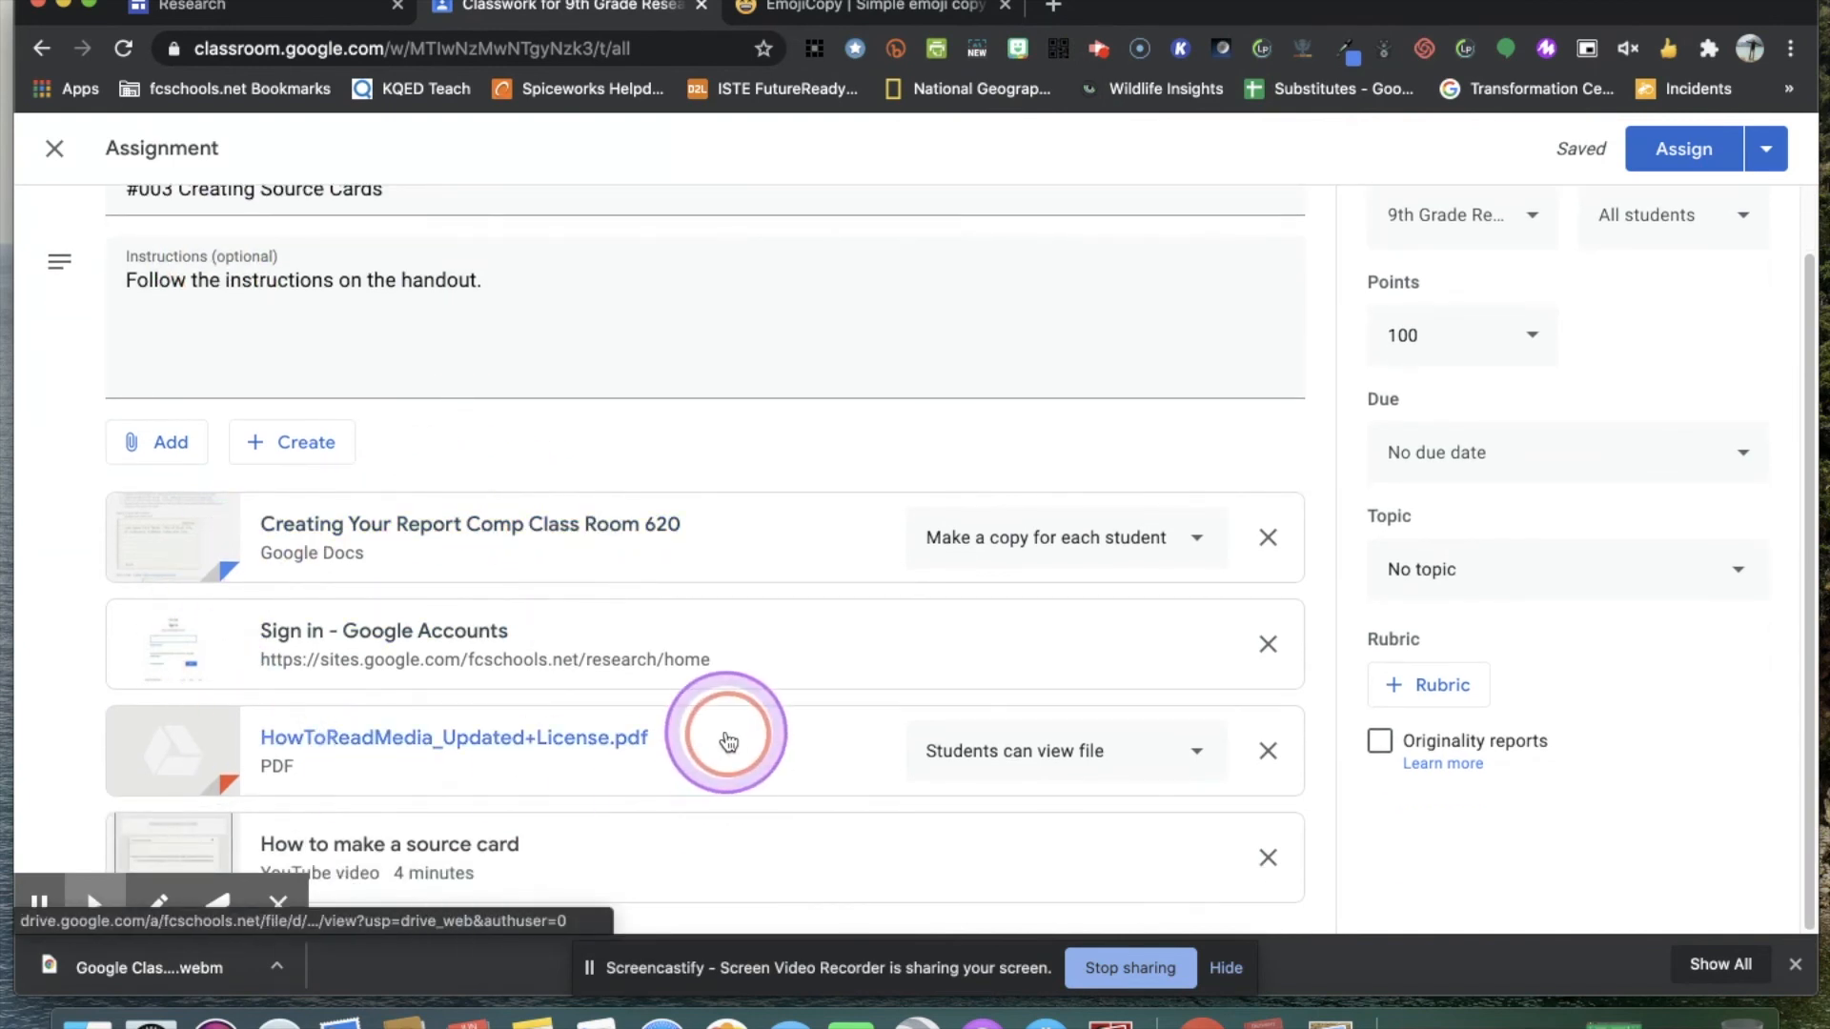
{"action": "scroll", "coordinate": [729, 739], "scroll_direction": "up", "scroll_amount": 2}
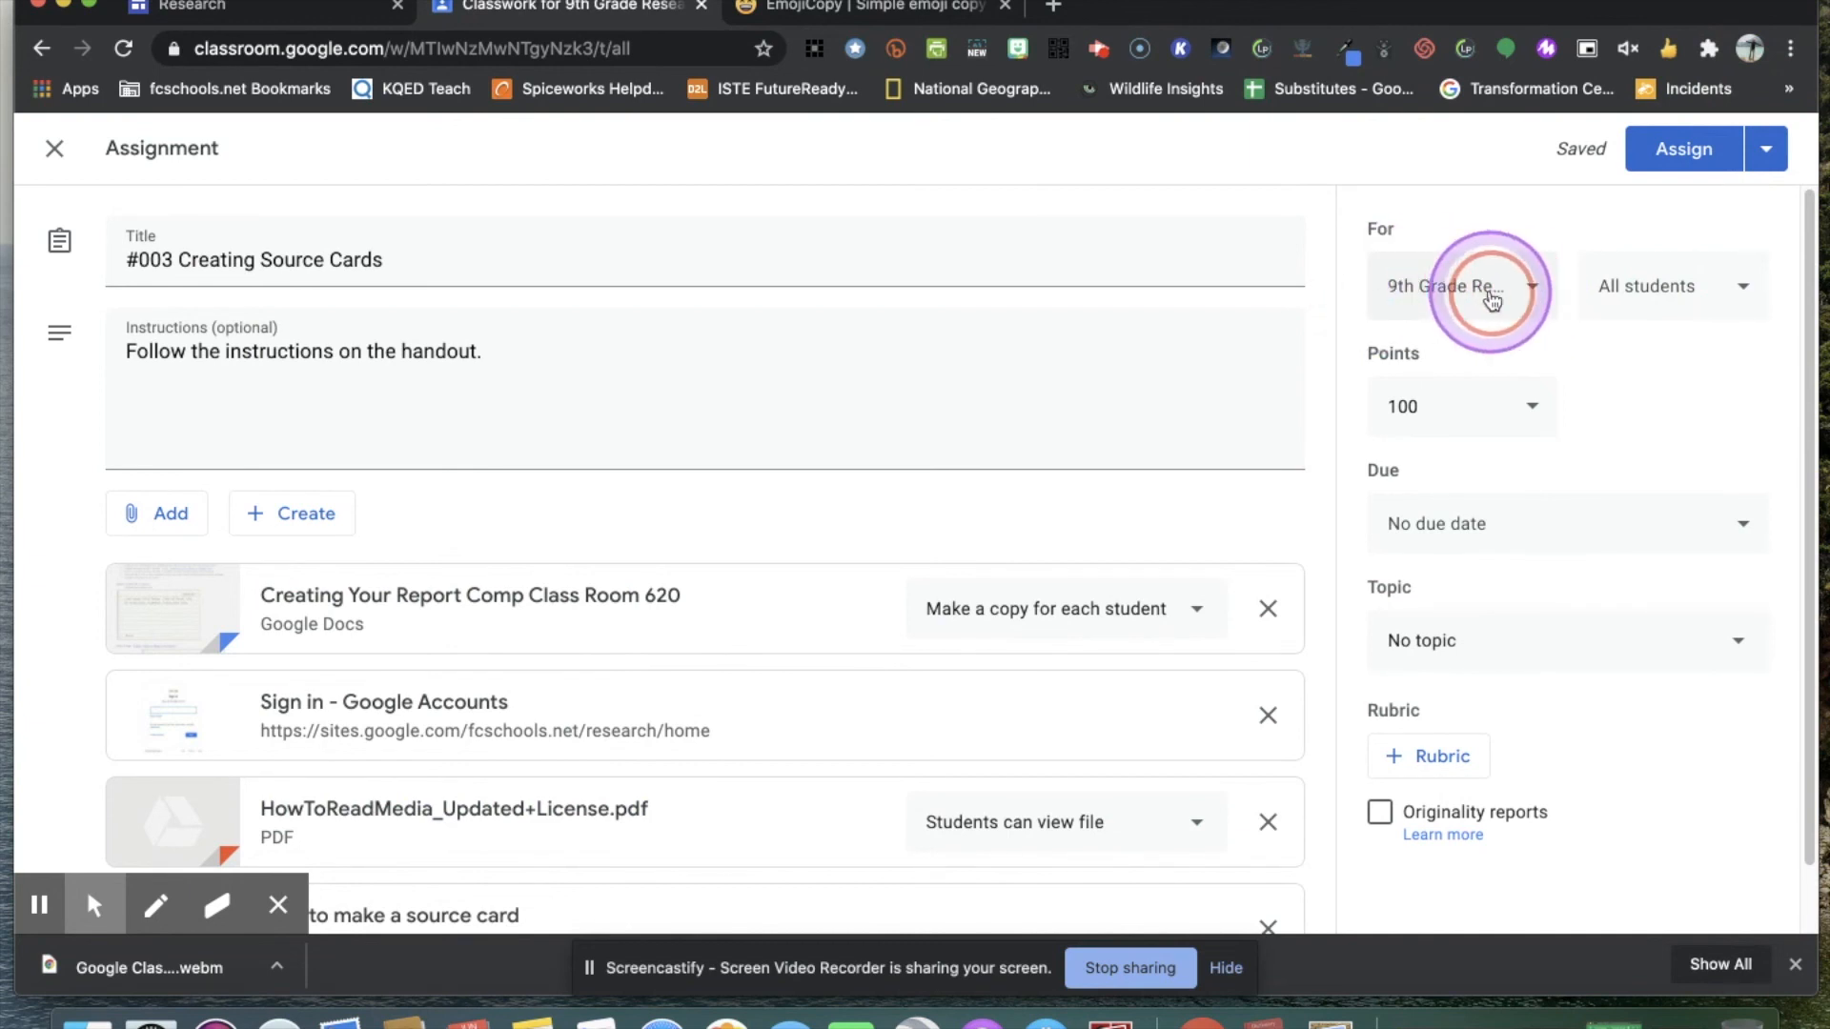
{"action": "left_click", "coordinate": [1537, 288]}
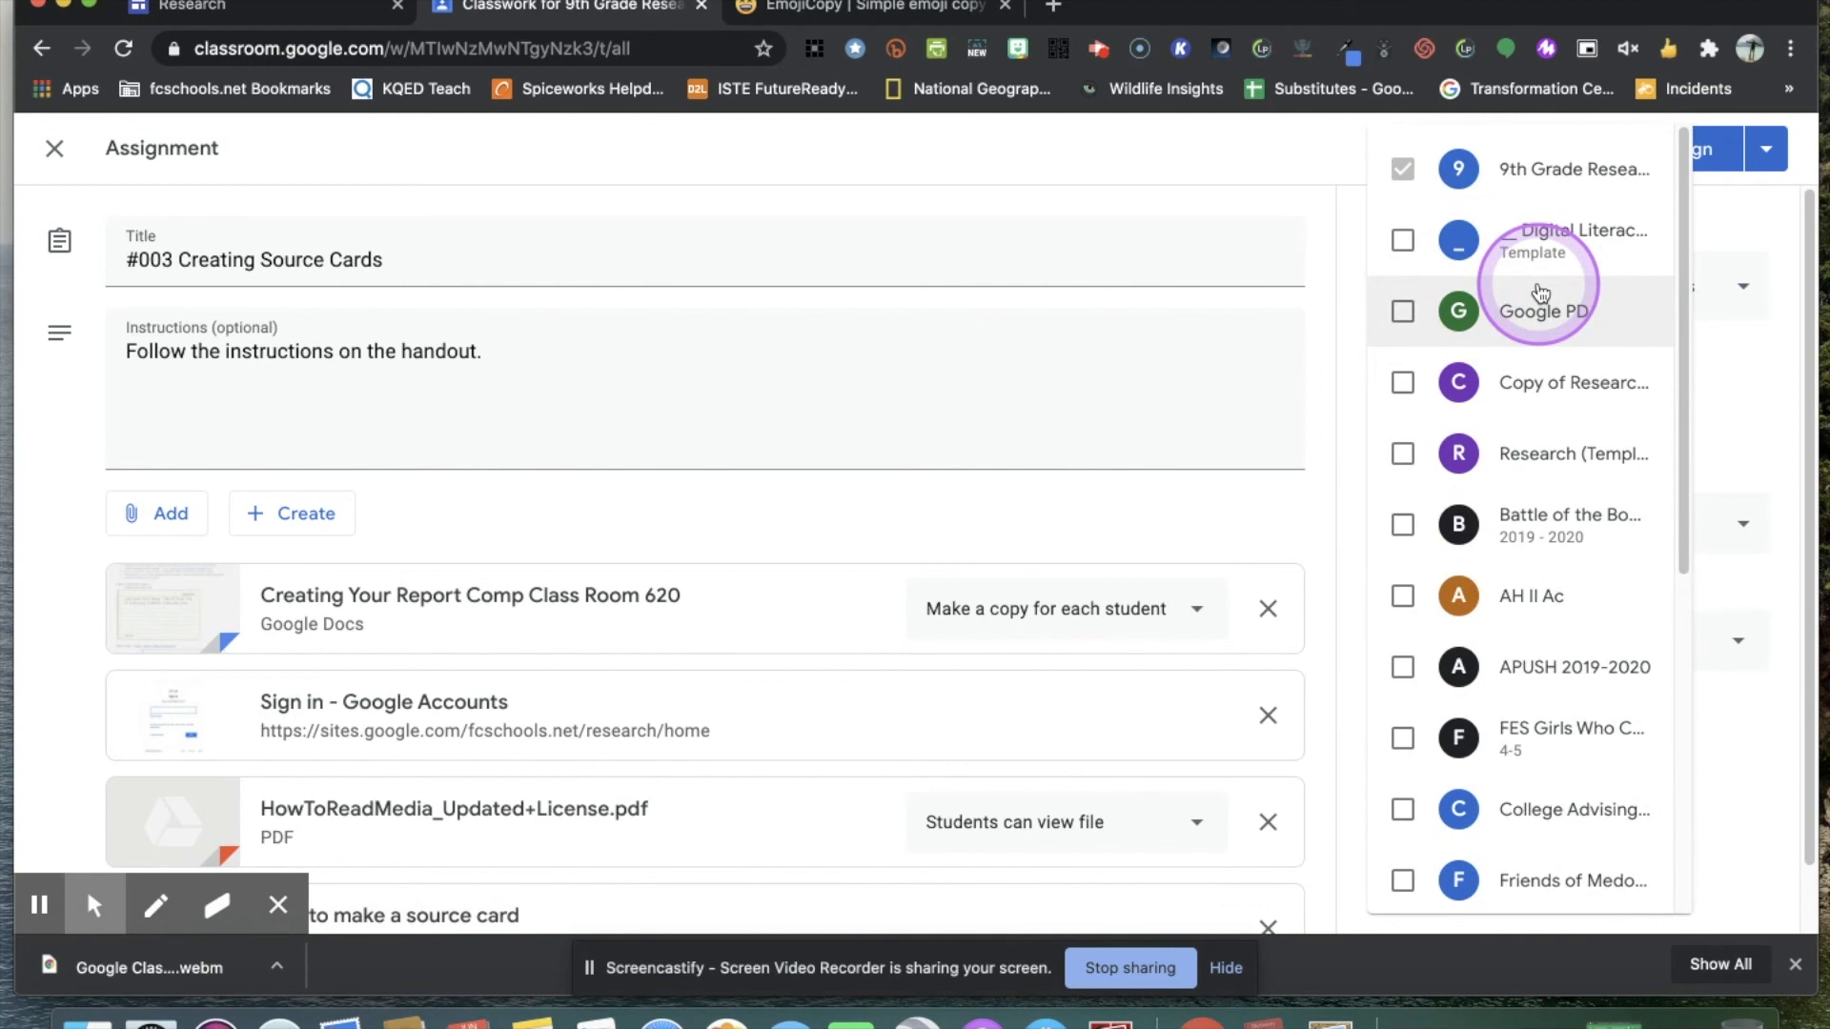
{"action": "left_click", "coordinate": [1403, 241]}
{"action": "left_click", "coordinate": [1405, 305]}
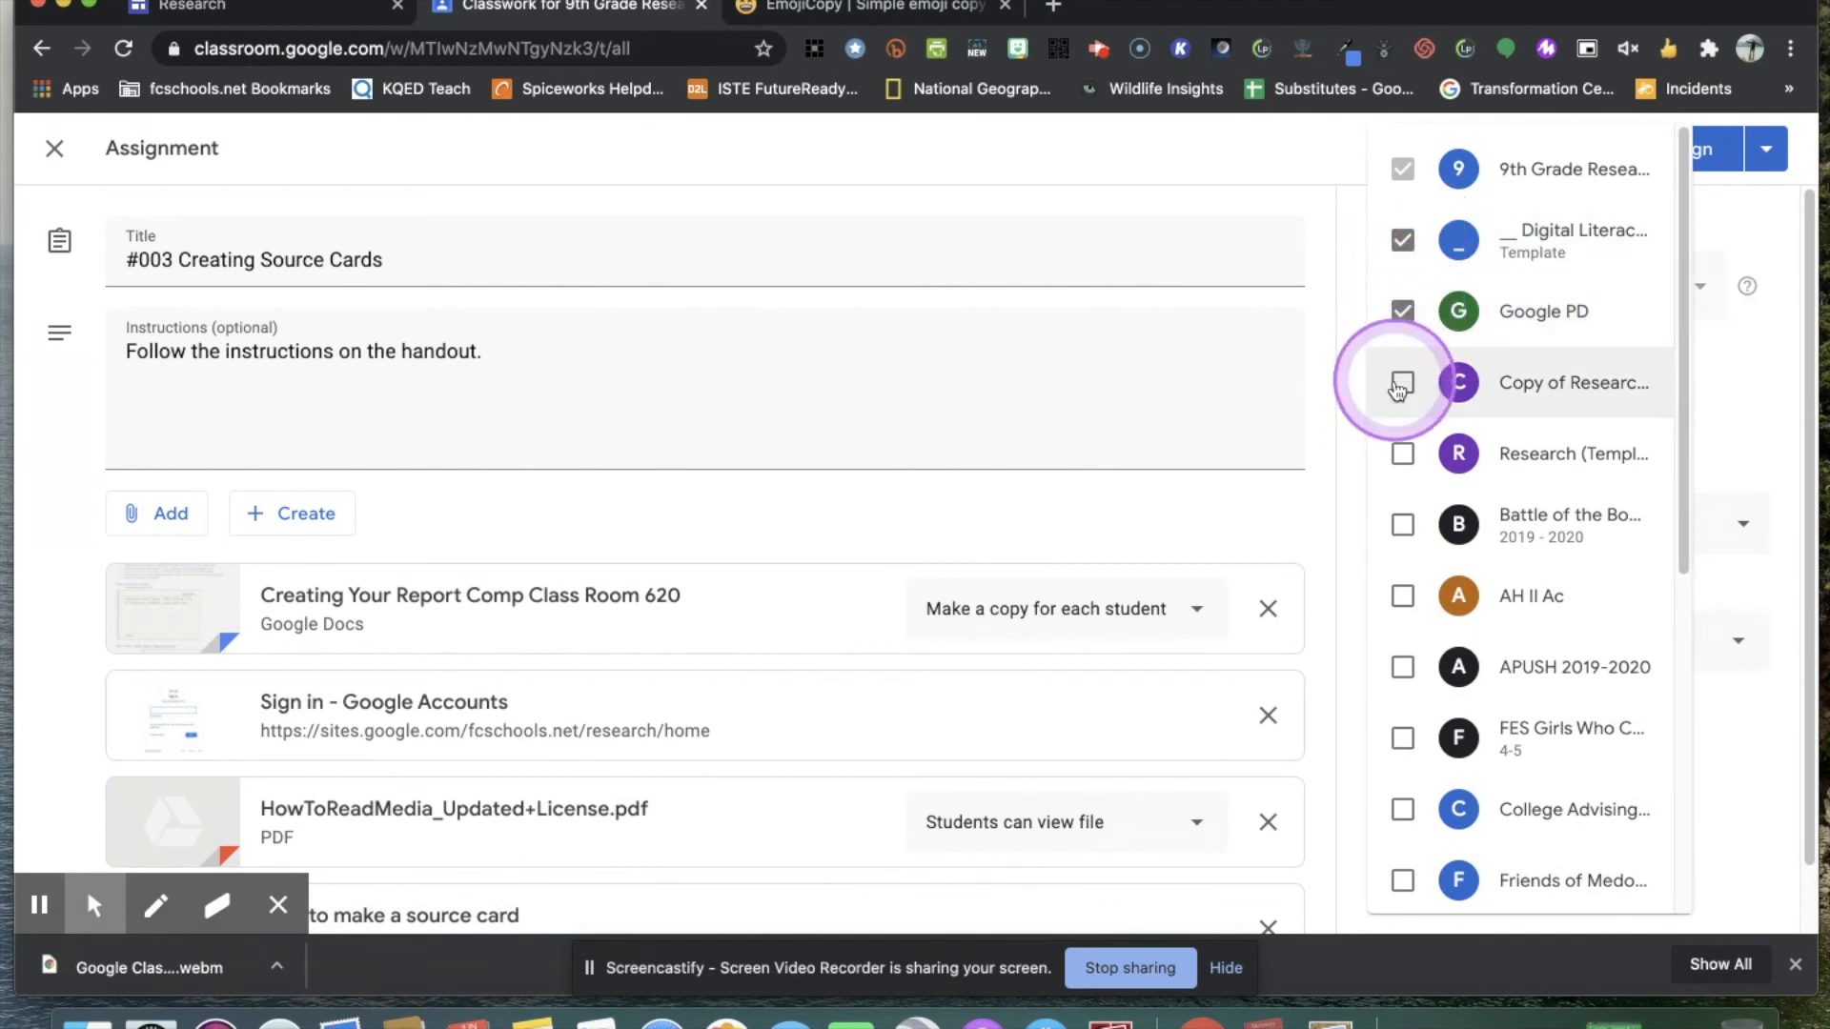
{"action": "left_click", "coordinate": [1403, 312]}
{"action": "left_click", "coordinate": [1405, 241]}
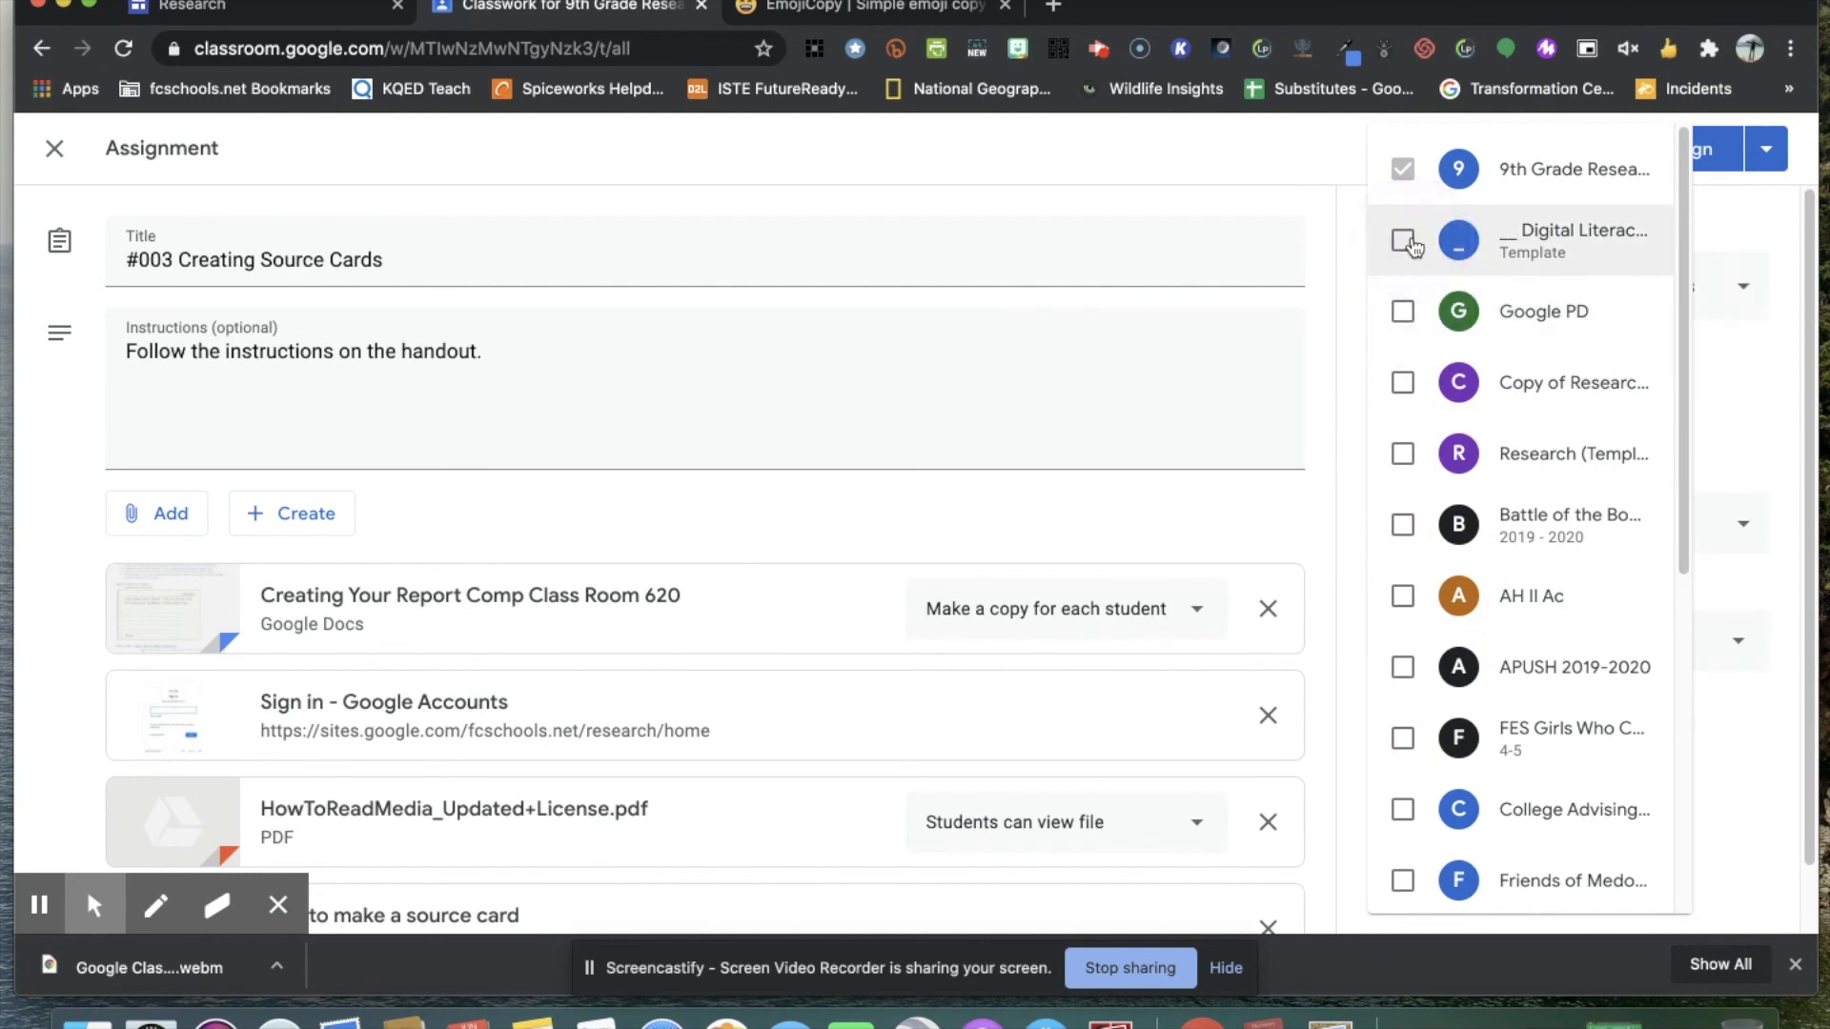
{"action": "left_click", "coordinate": [1741, 204]}
{"action": "left_click", "coordinate": [1744, 288]}
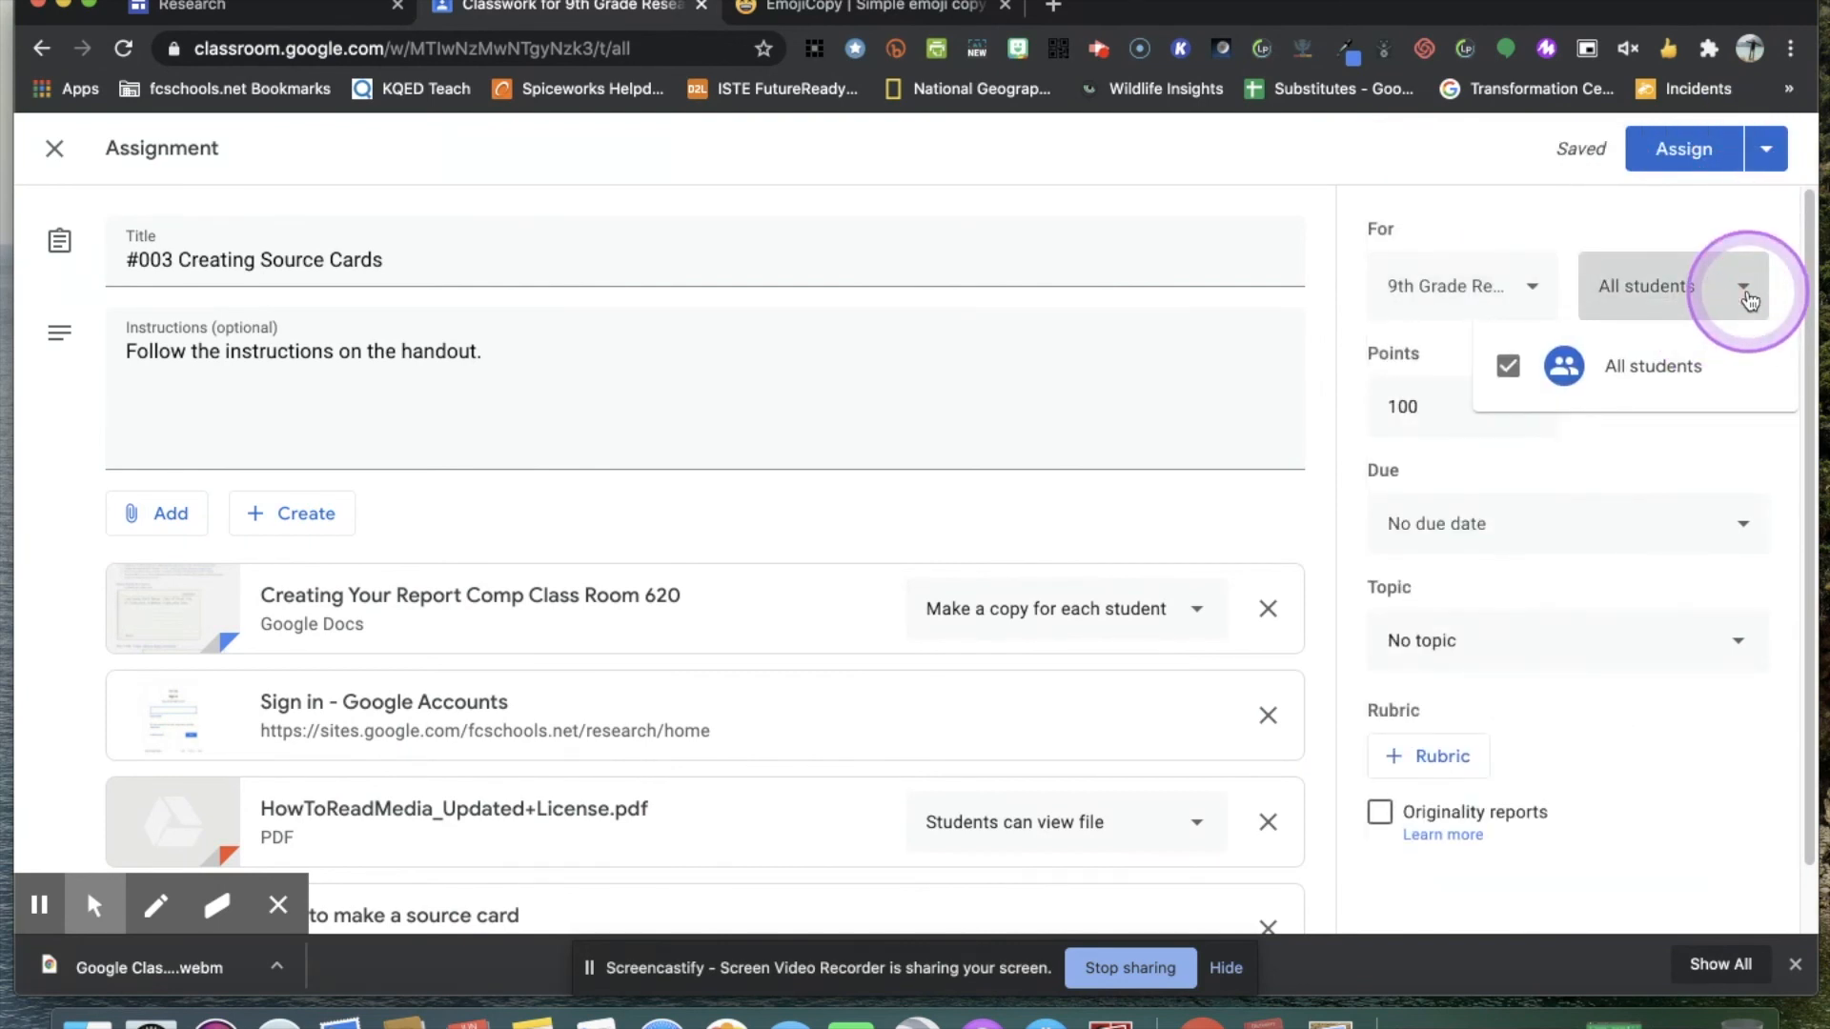
{"action": "left_click", "coordinate": [1400, 328]}
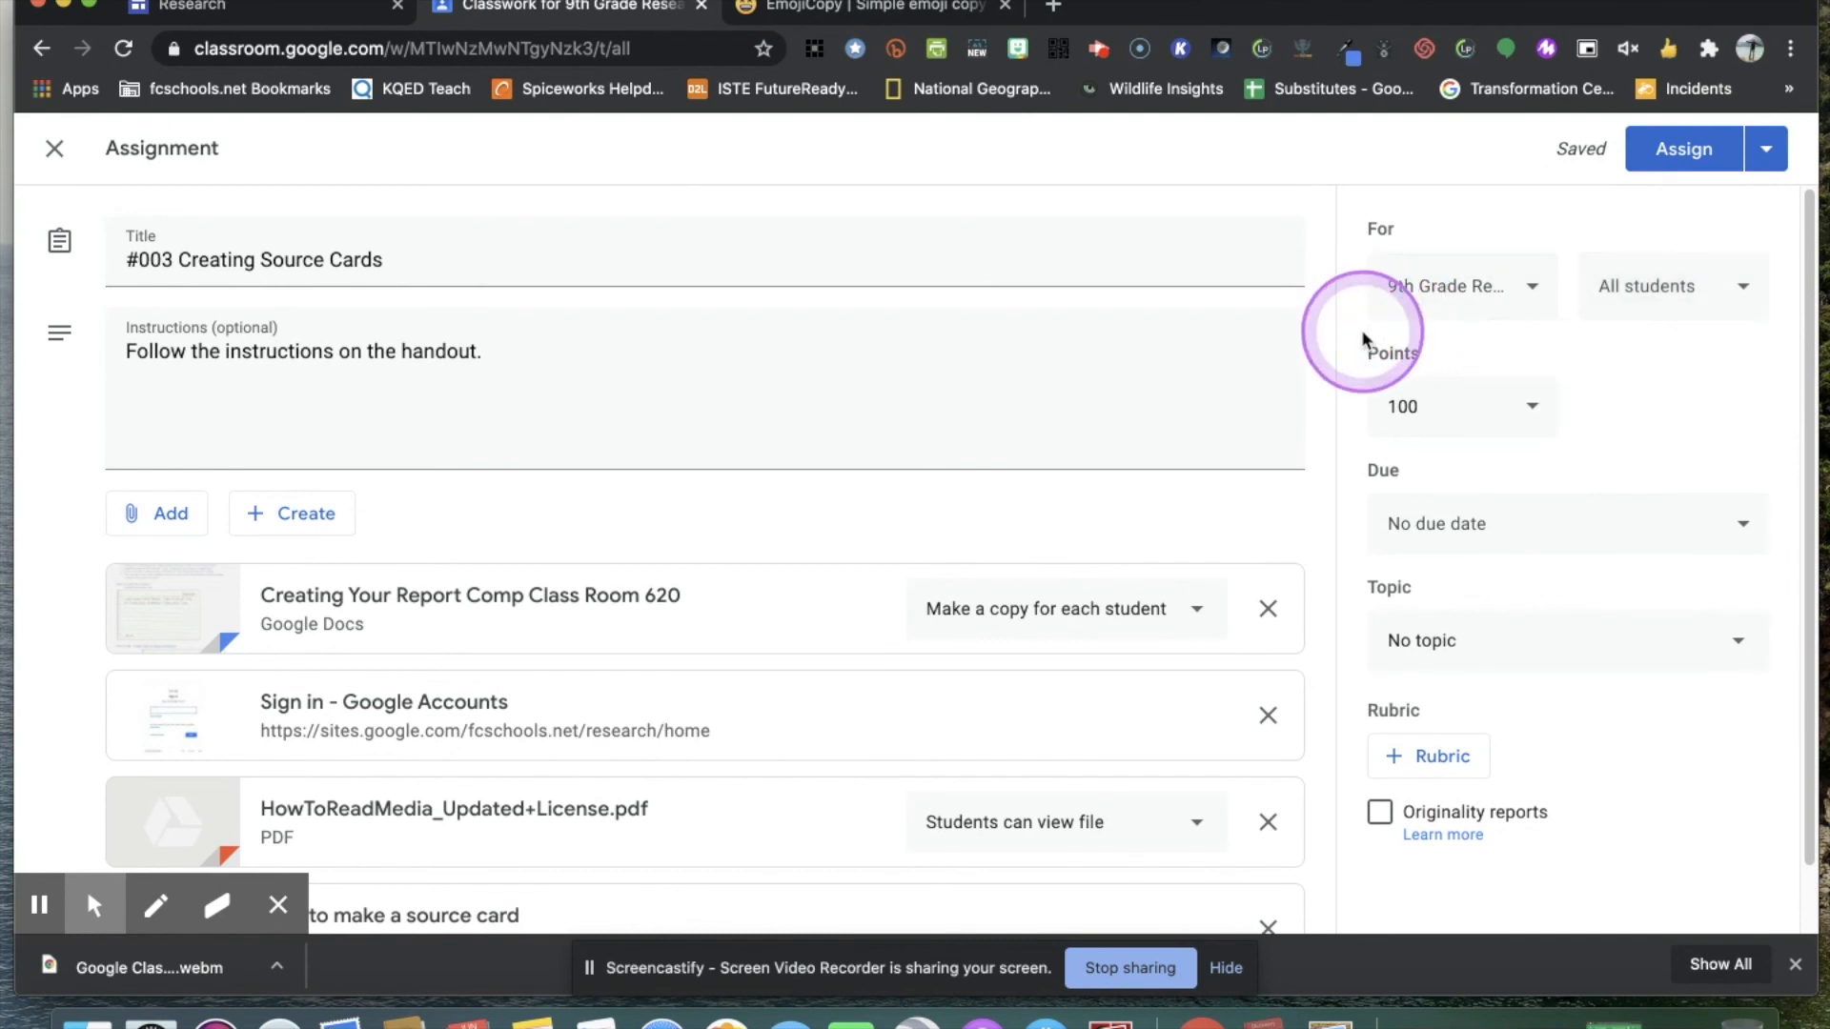
{"action": "left_click", "coordinate": [1541, 417]}
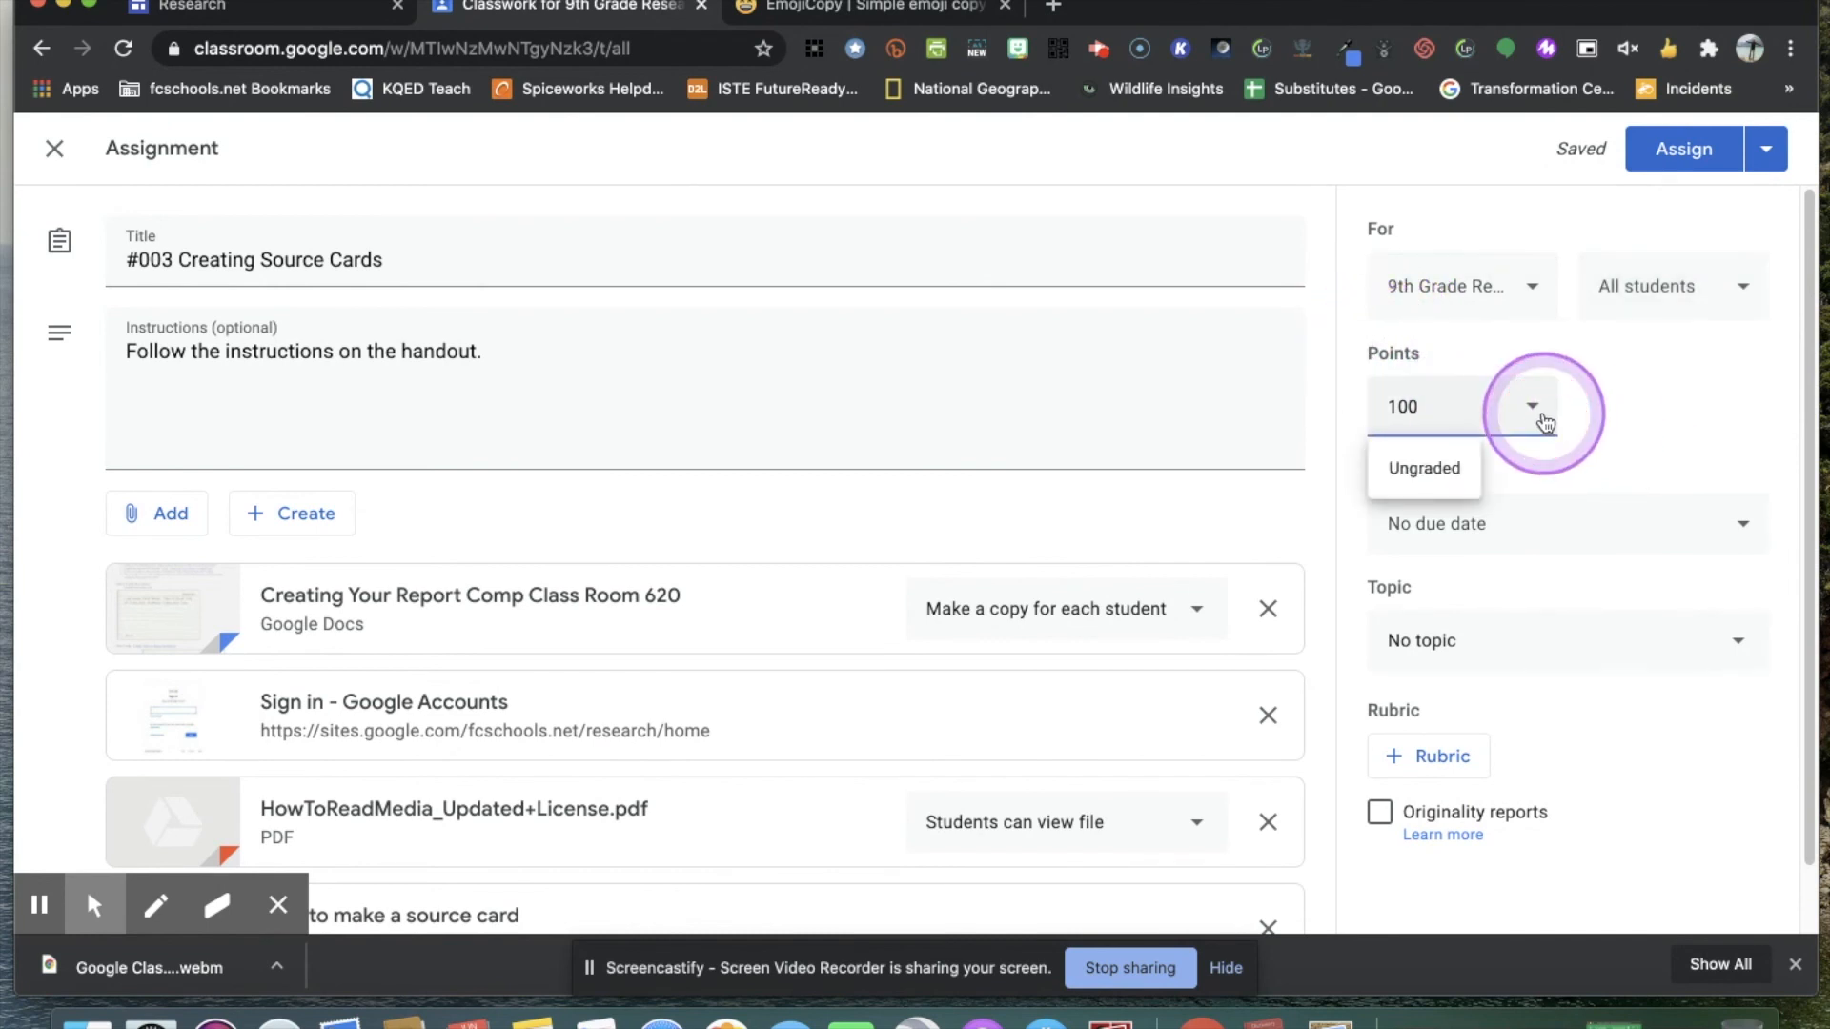
{"action": "left_click", "coordinate": [1683, 386]}
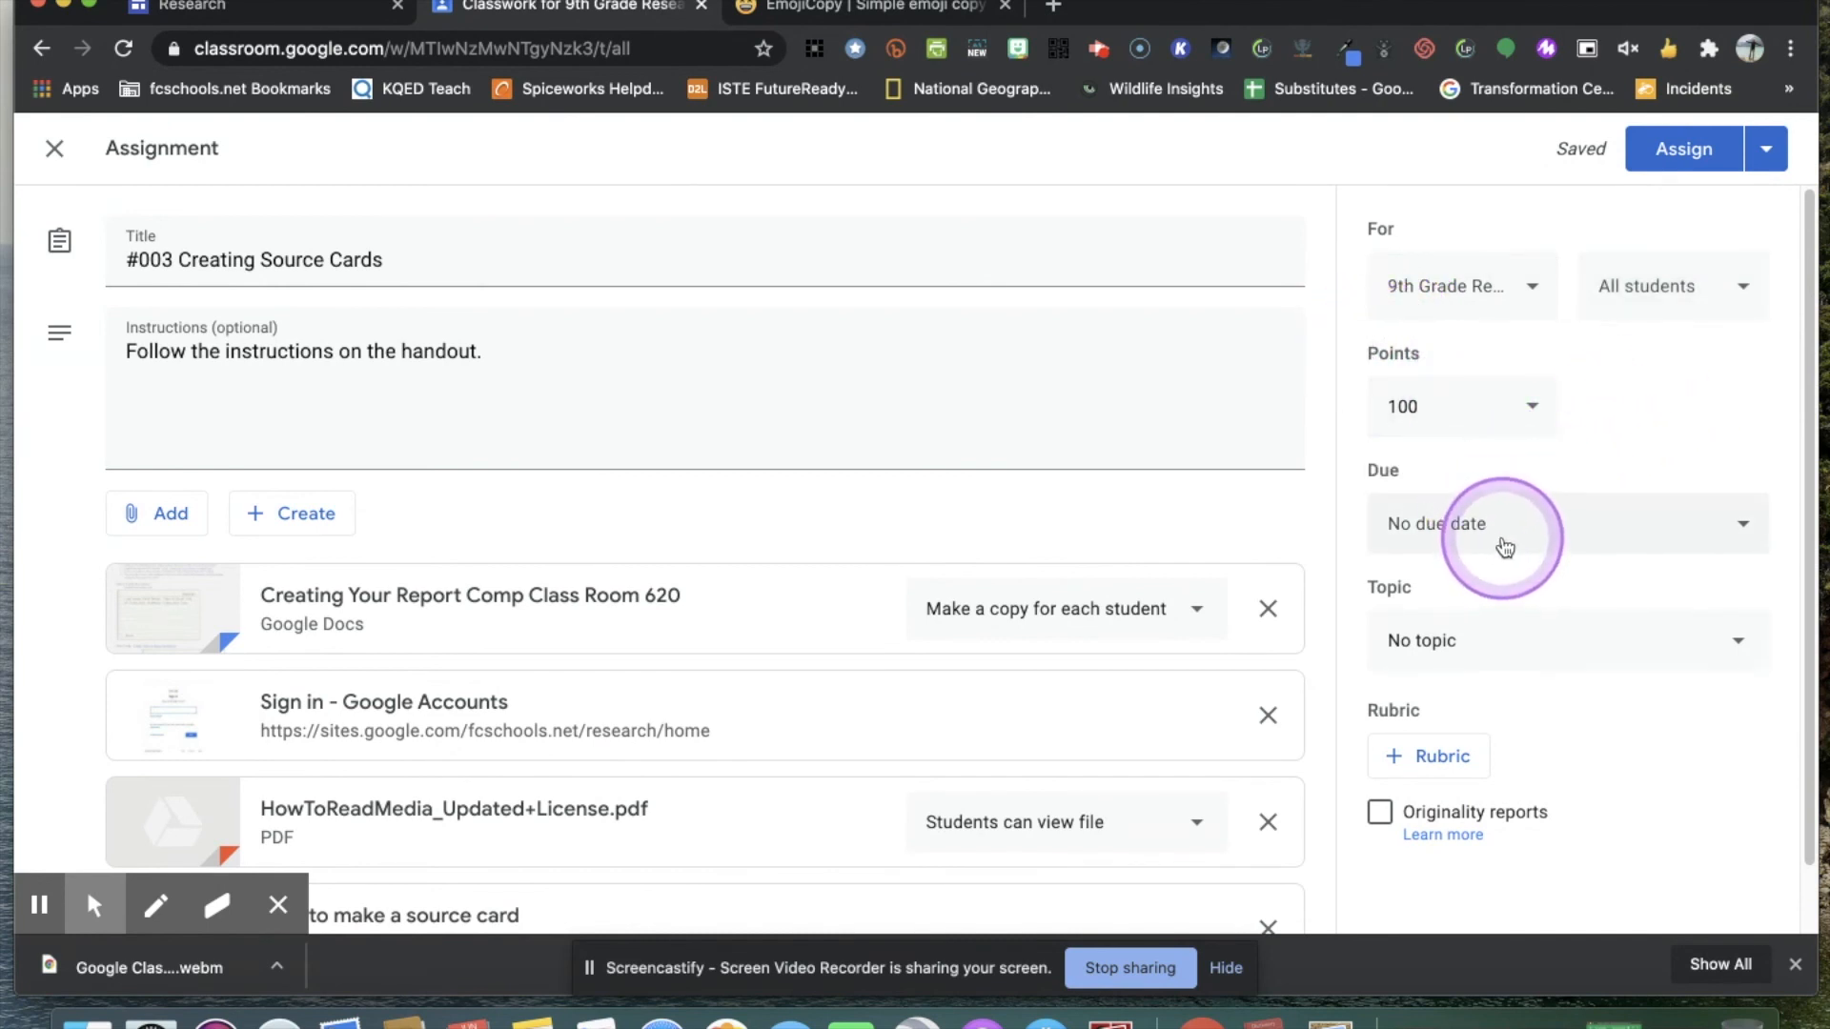
{"action": "left_click", "coordinate": [1751, 531]}
{"action": "left_click", "coordinate": [1735, 441]}
Set the topic of the #003 Creating Source Cards assignment to Assignments.
{"action": "left_click", "coordinate": [1725, 676]}
{"action": "left_click", "coordinate": [1738, 644]}
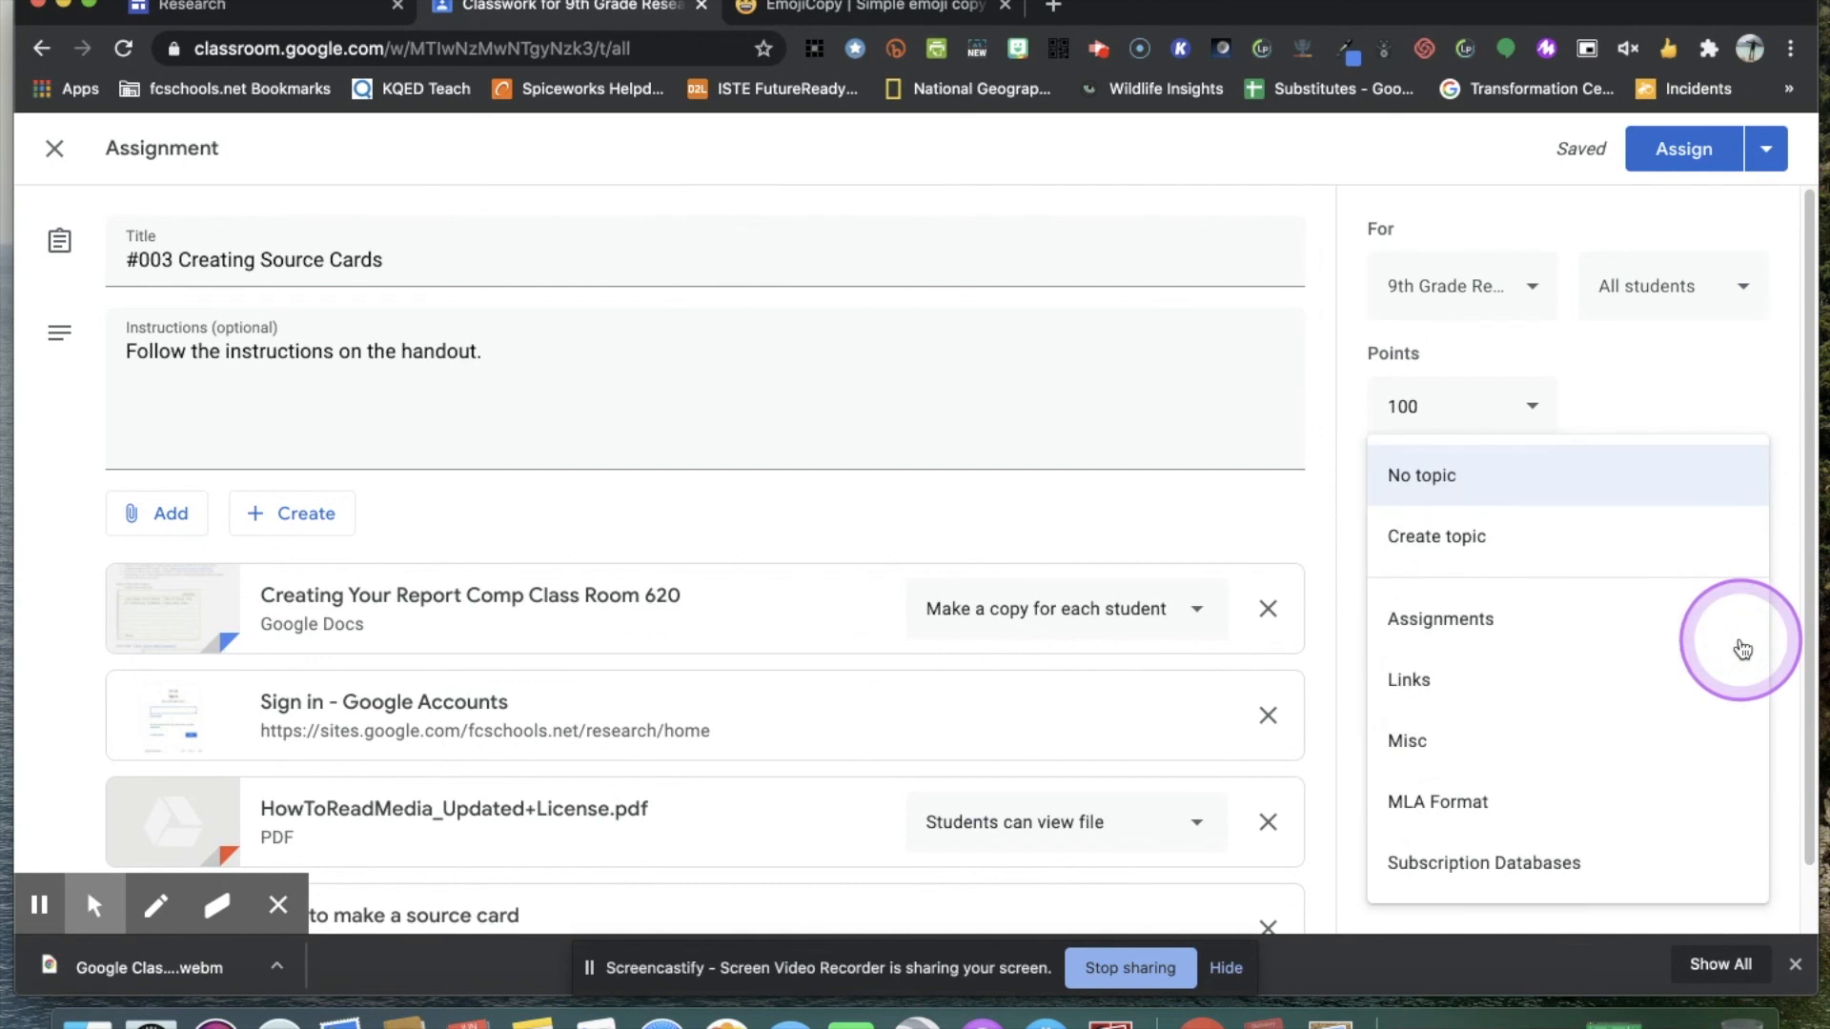
{"action": "left_click", "coordinate": [1434, 622]}
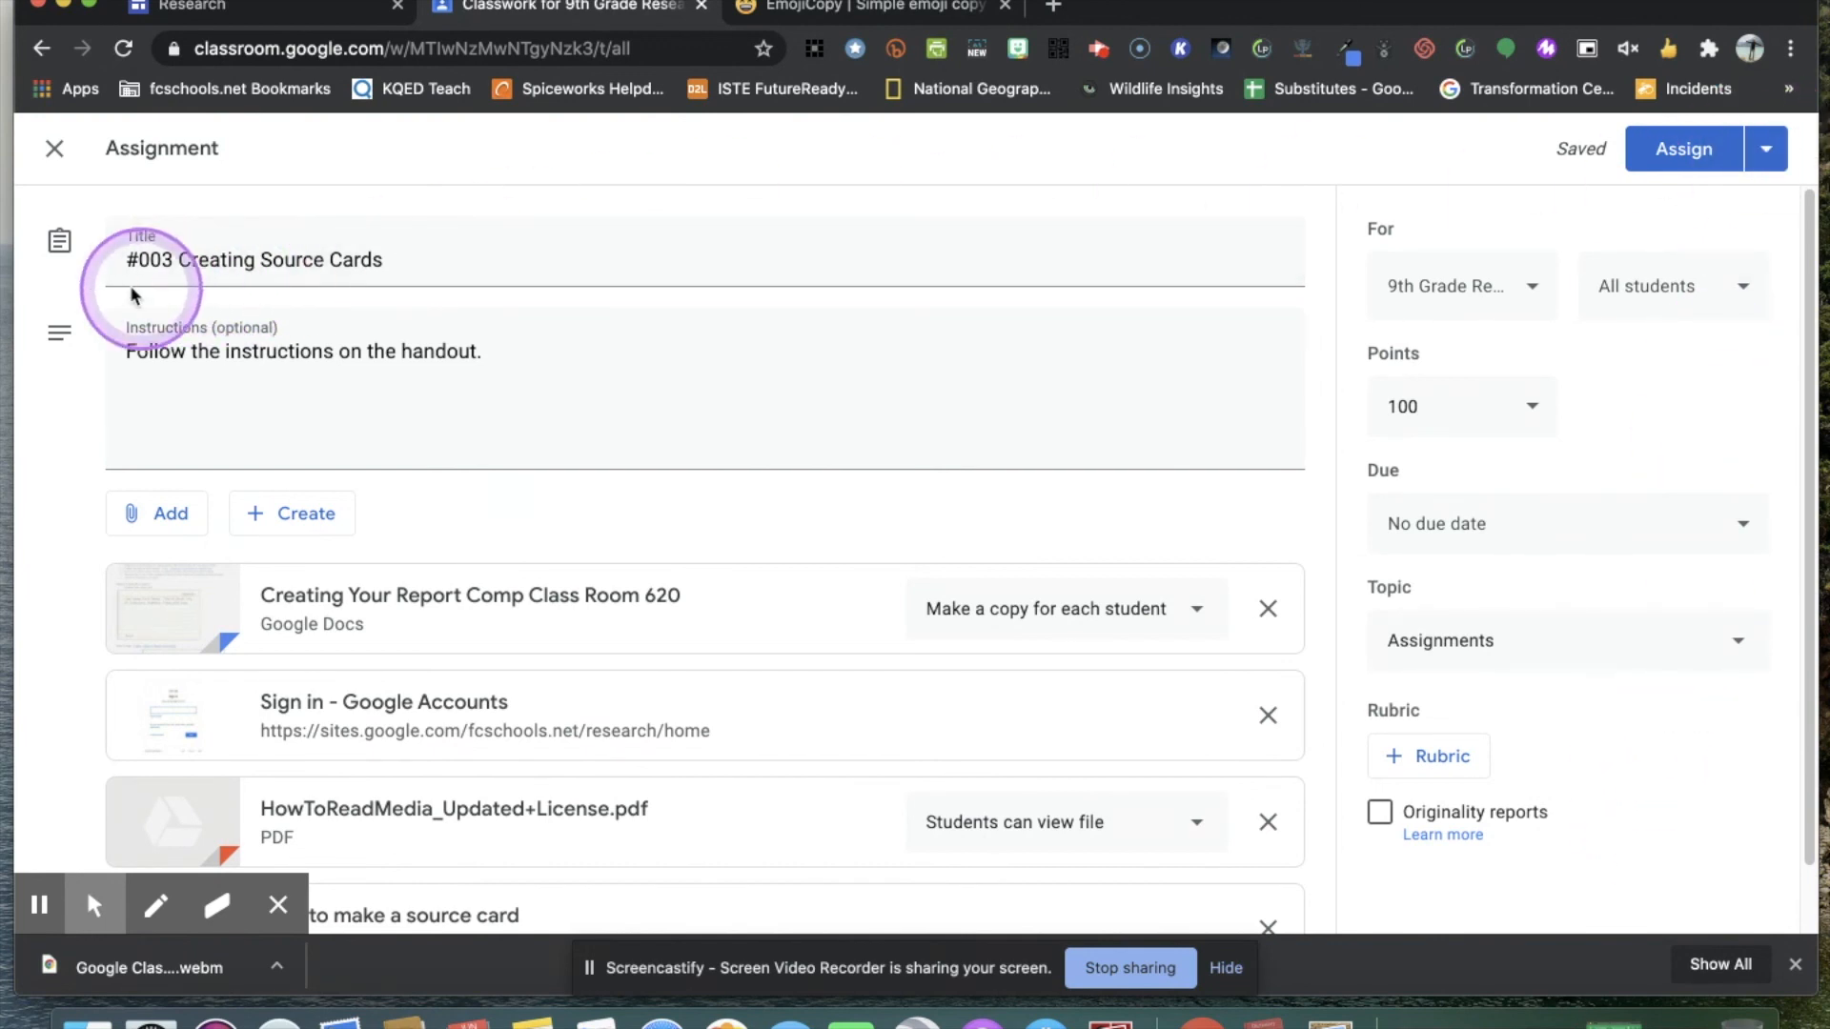
Copy the red exclamation mark emojis from the EmojiCopy site and append three of them to the assignment title.
{"action": "left_click", "coordinate": [416, 267]}
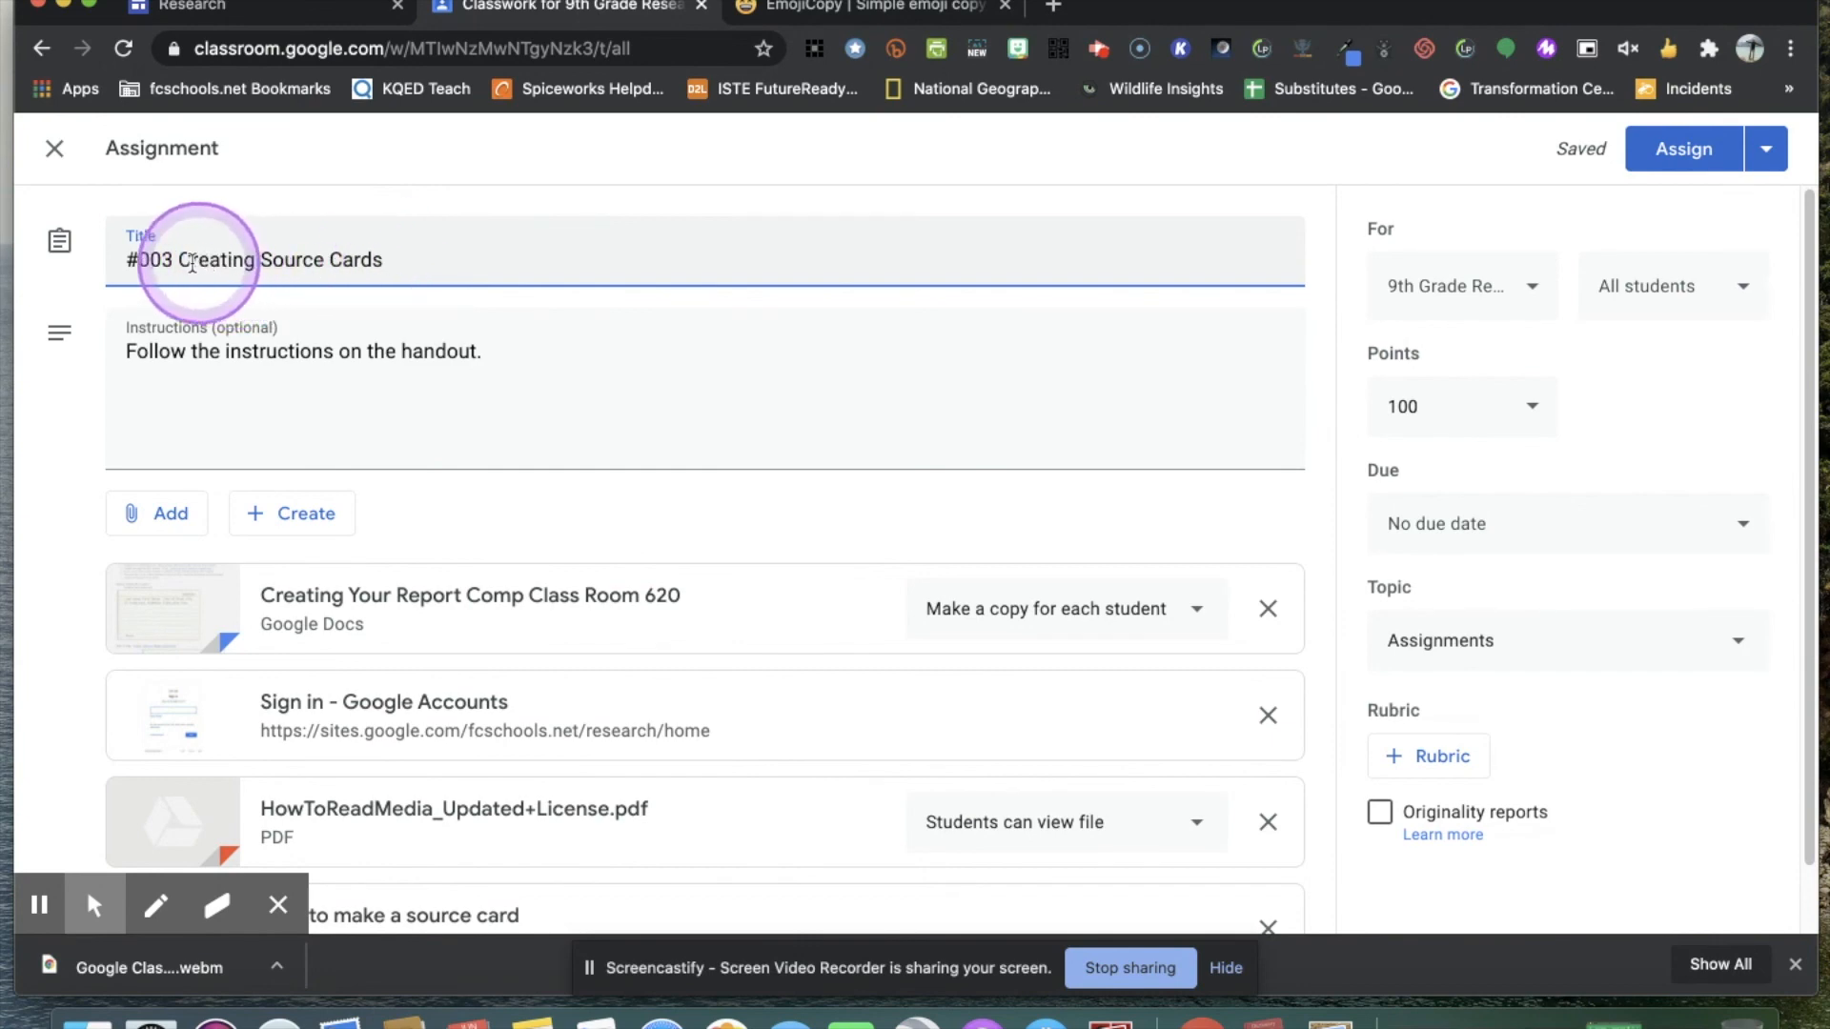
{"action": "left_click", "coordinate": [401, 259]}
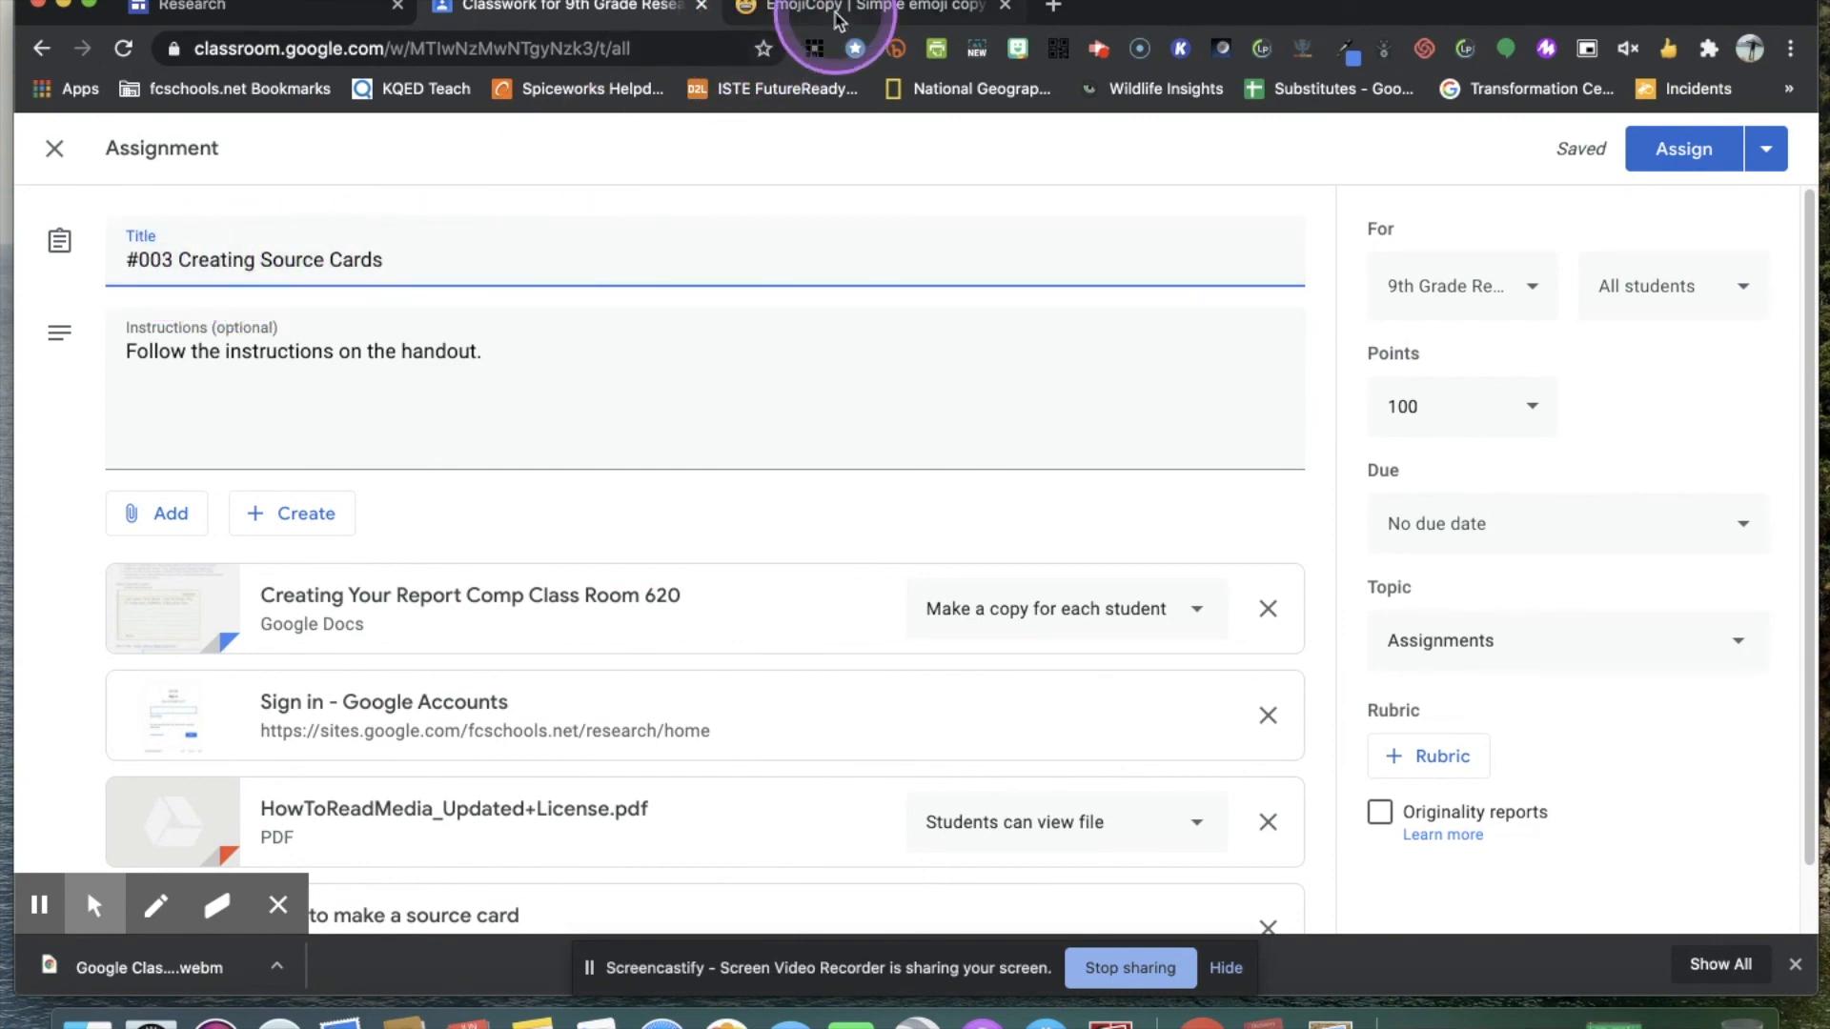
{"action": "left_click", "coordinate": [834, 17]}
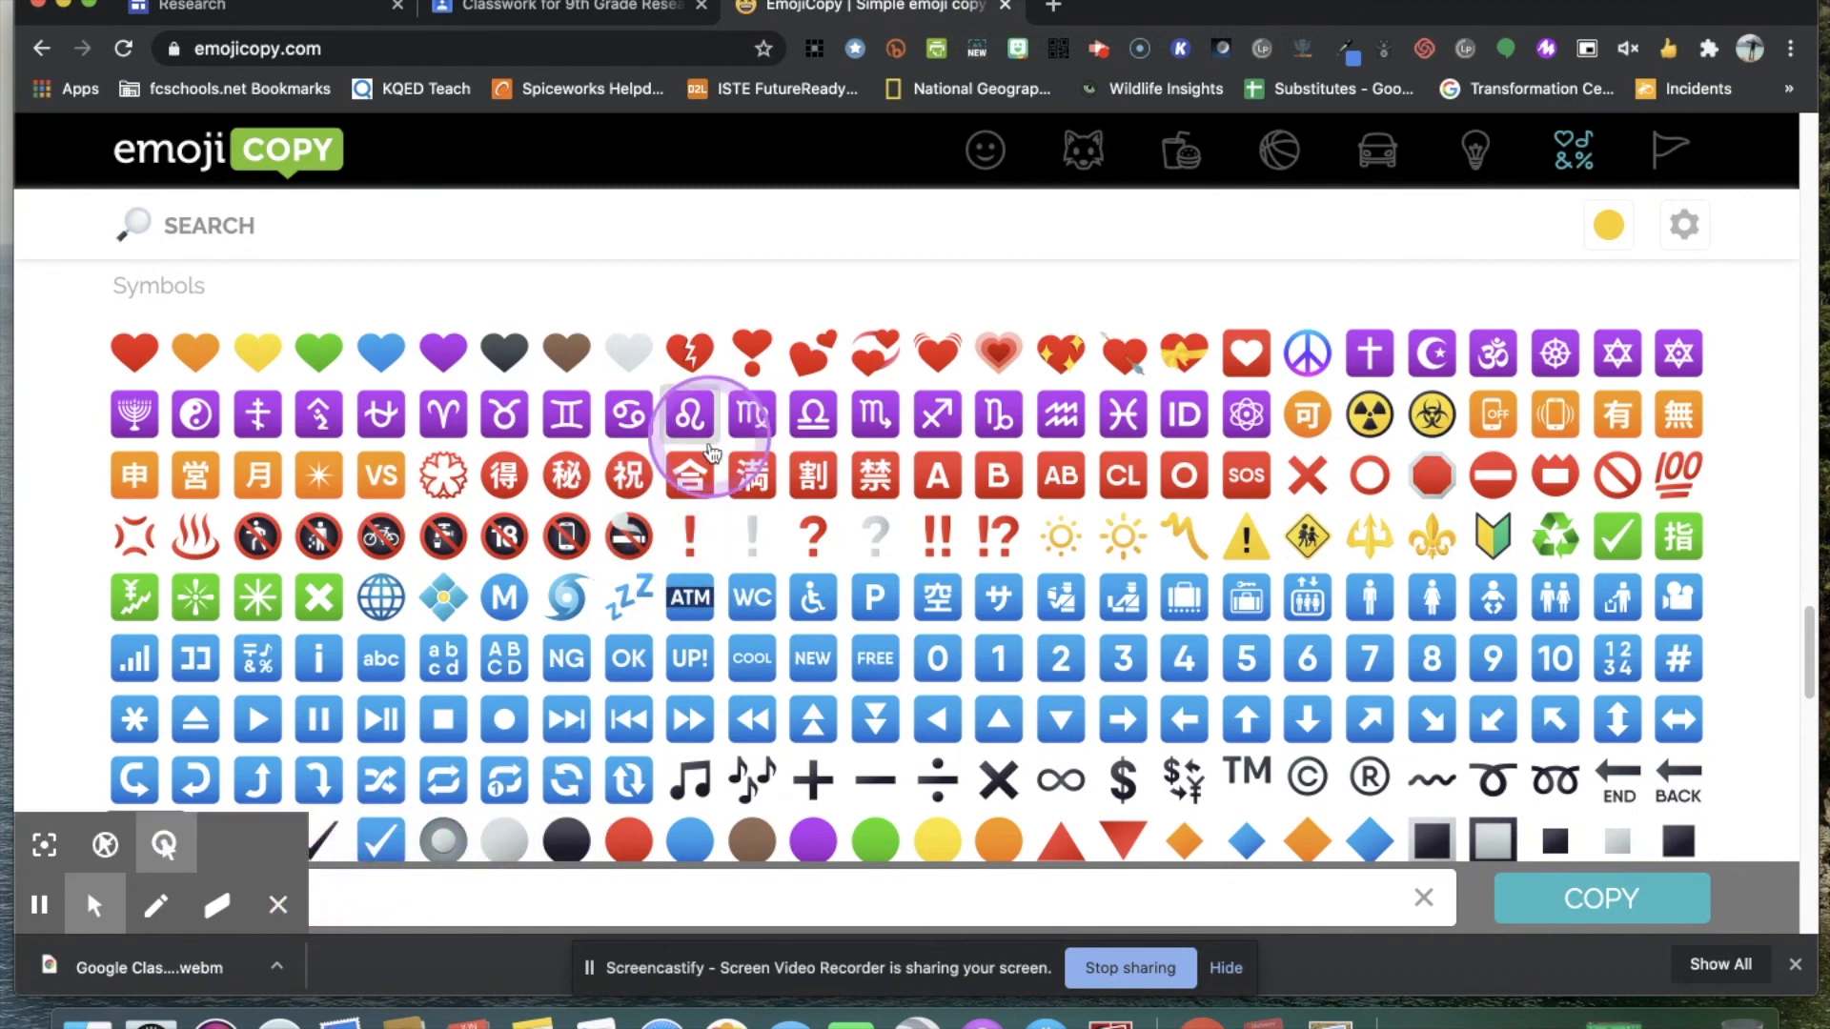
{"action": "left_click", "coordinate": [1606, 901]}
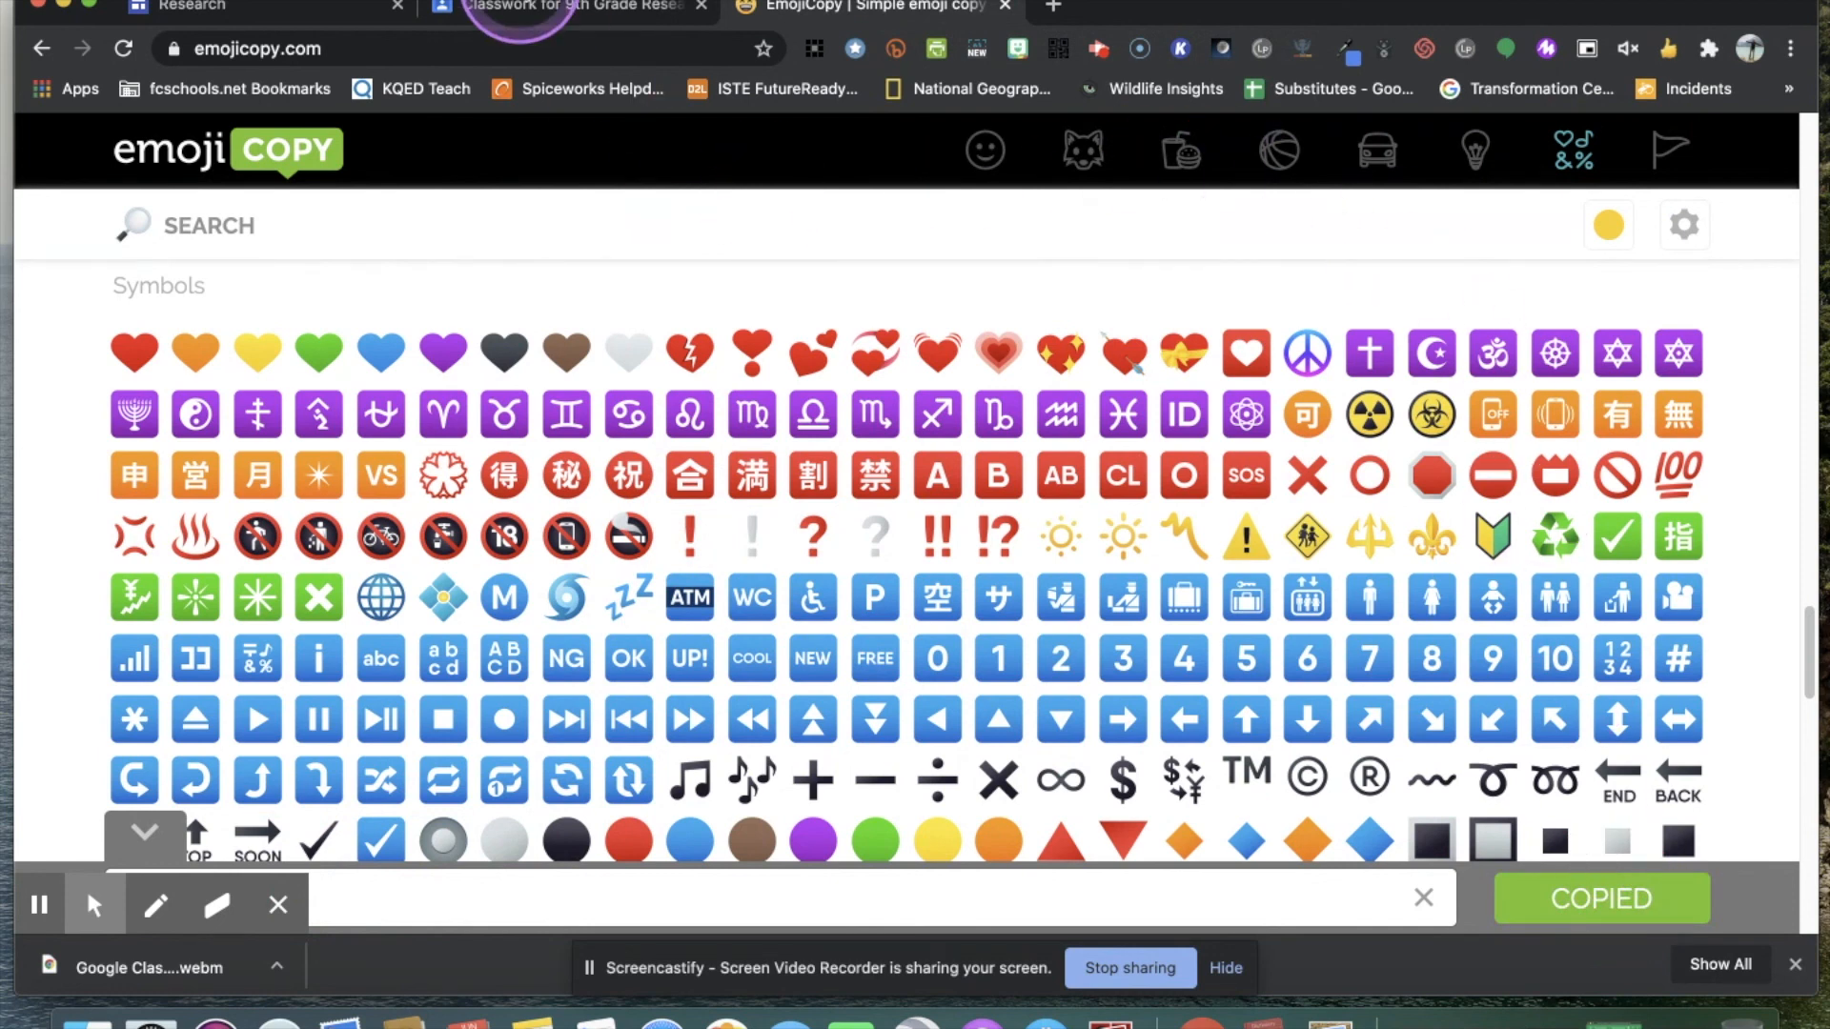
{"action": "left_click", "coordinate": [525, 8]}
{"action": "left_click", "coordinate": [422, 271]}
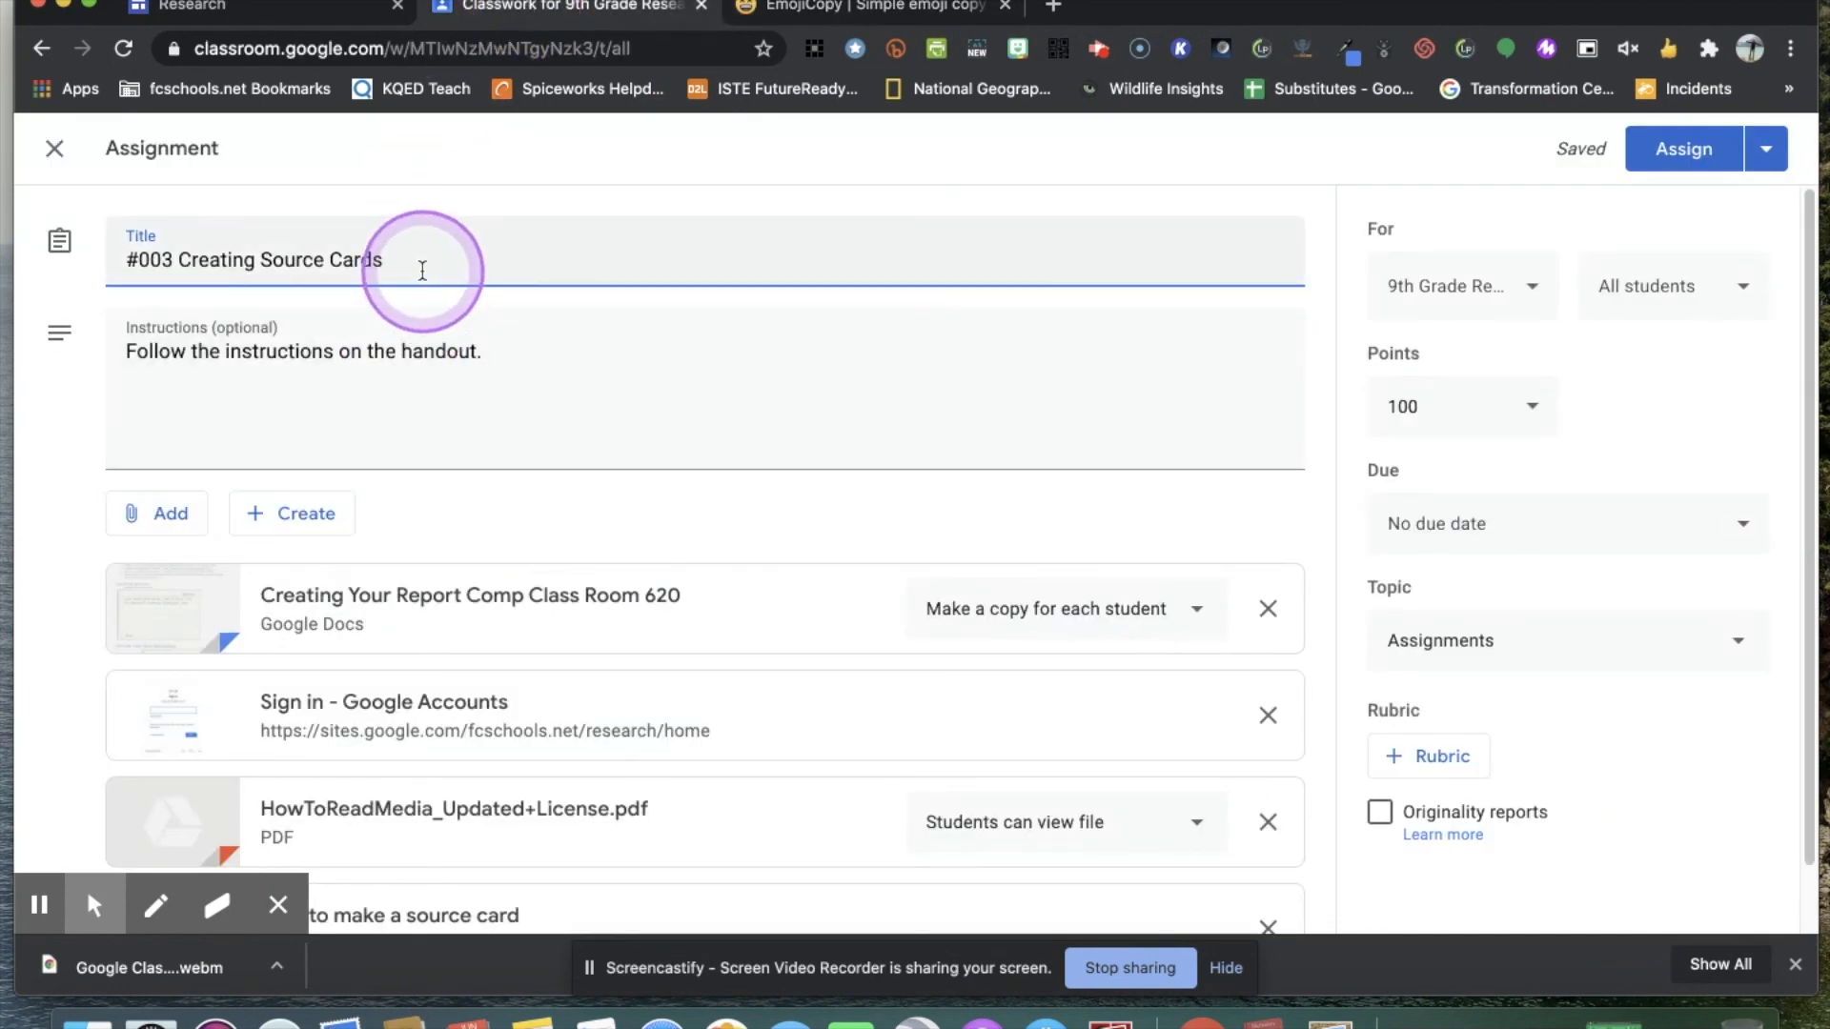
{"action": "right_click", "coordinate": [425, 270]}
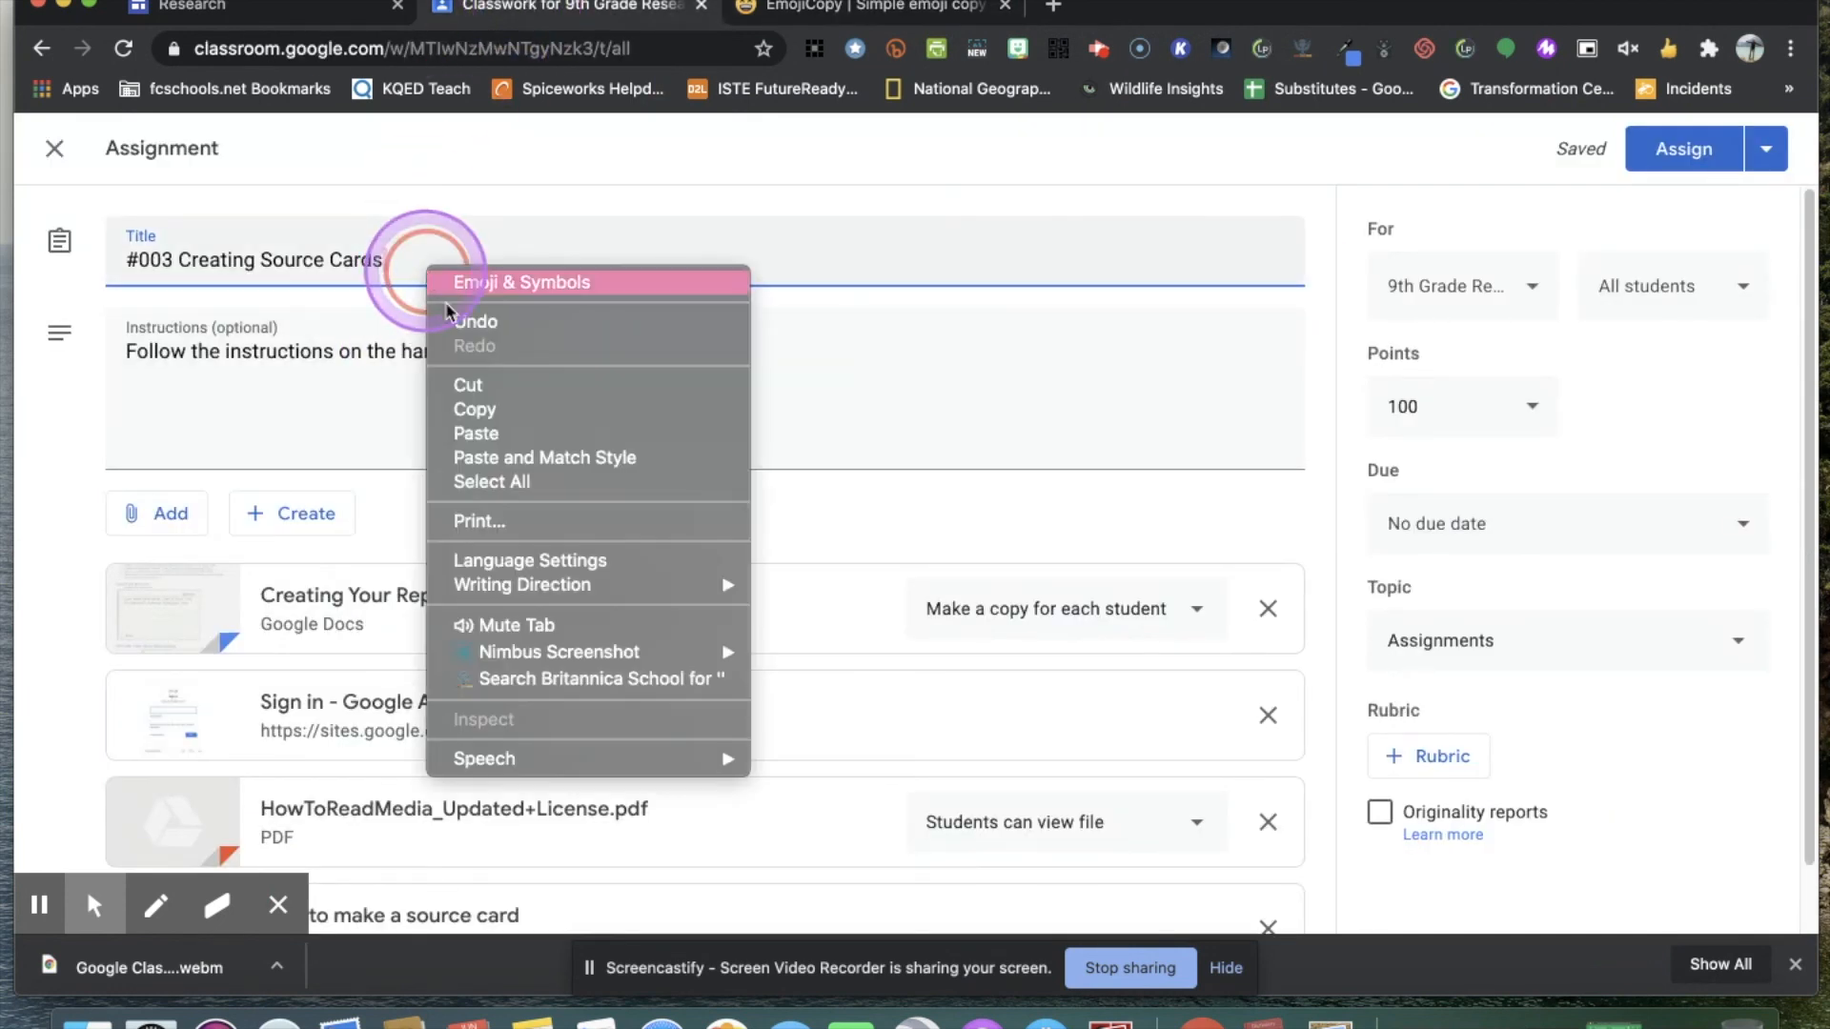
{"action": "left_click", "coordinate": [507, 430]}
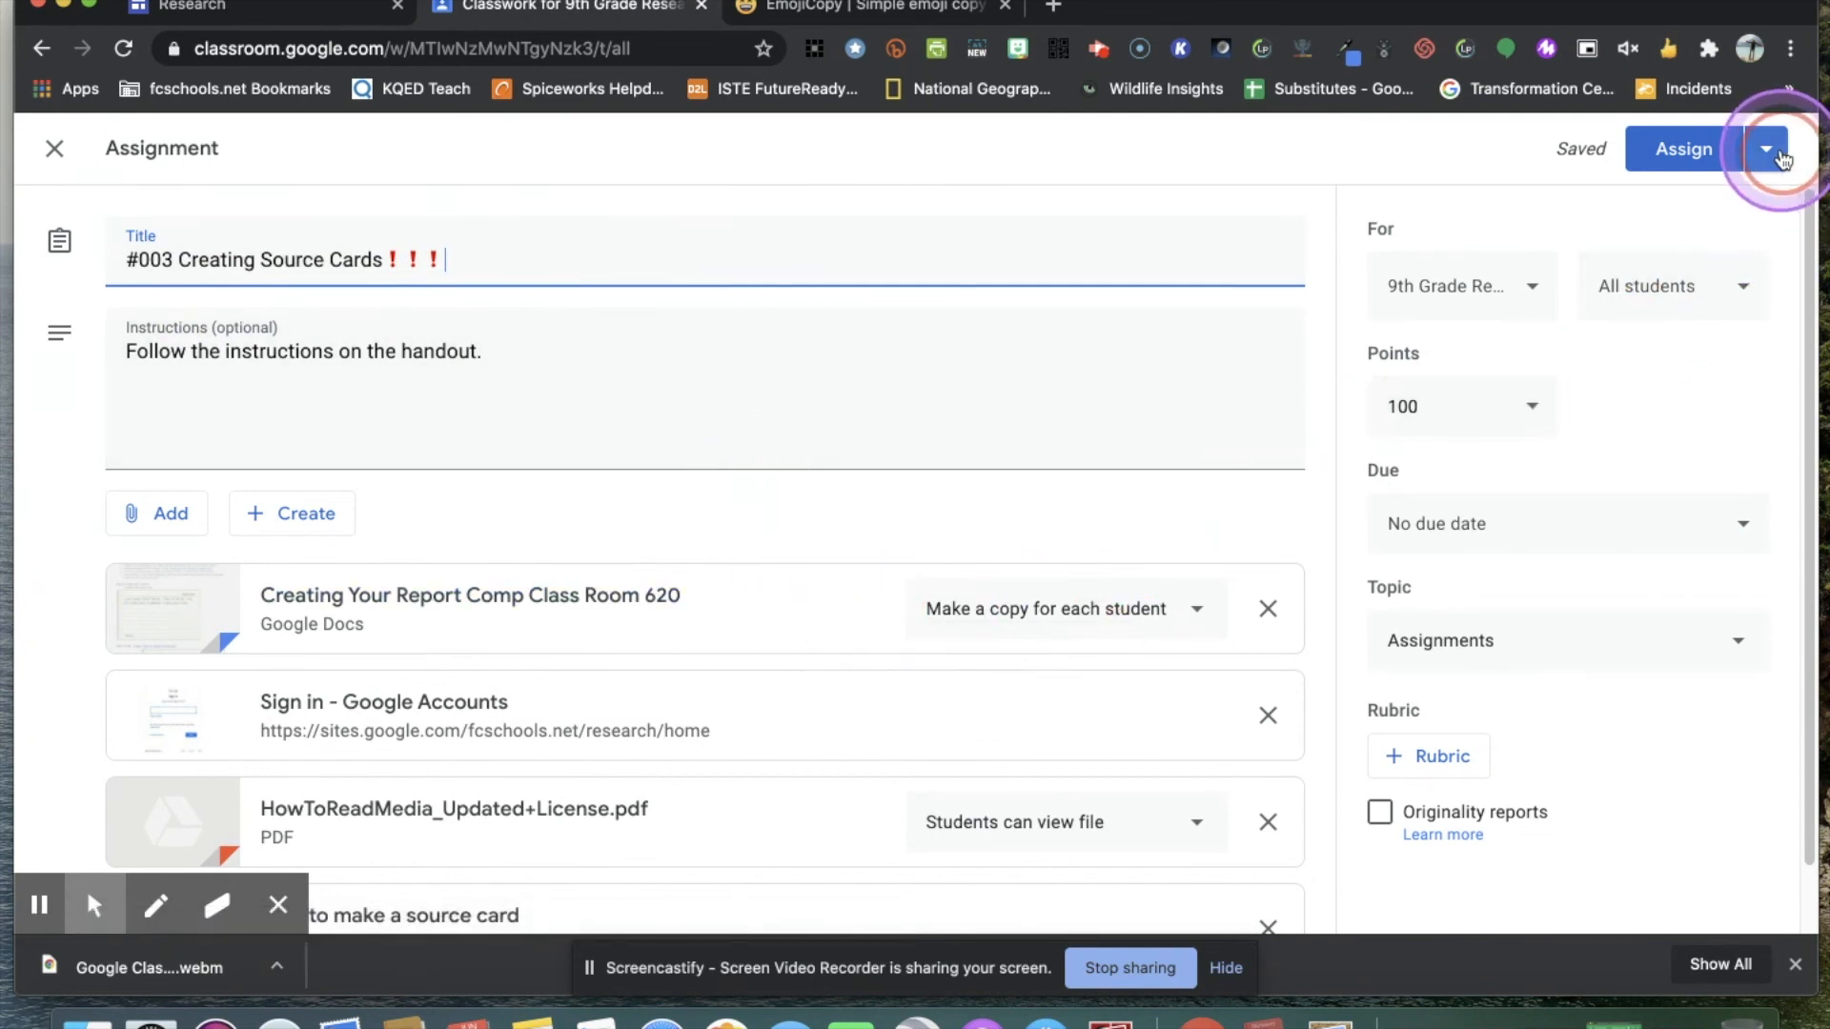
Look at the date and time options for scheduling the assignment, and close them without scheduling.
{"action": "scroll", "coordinate": [1736, 494], "scroll_direction": "down", "scroll_amount": 2}
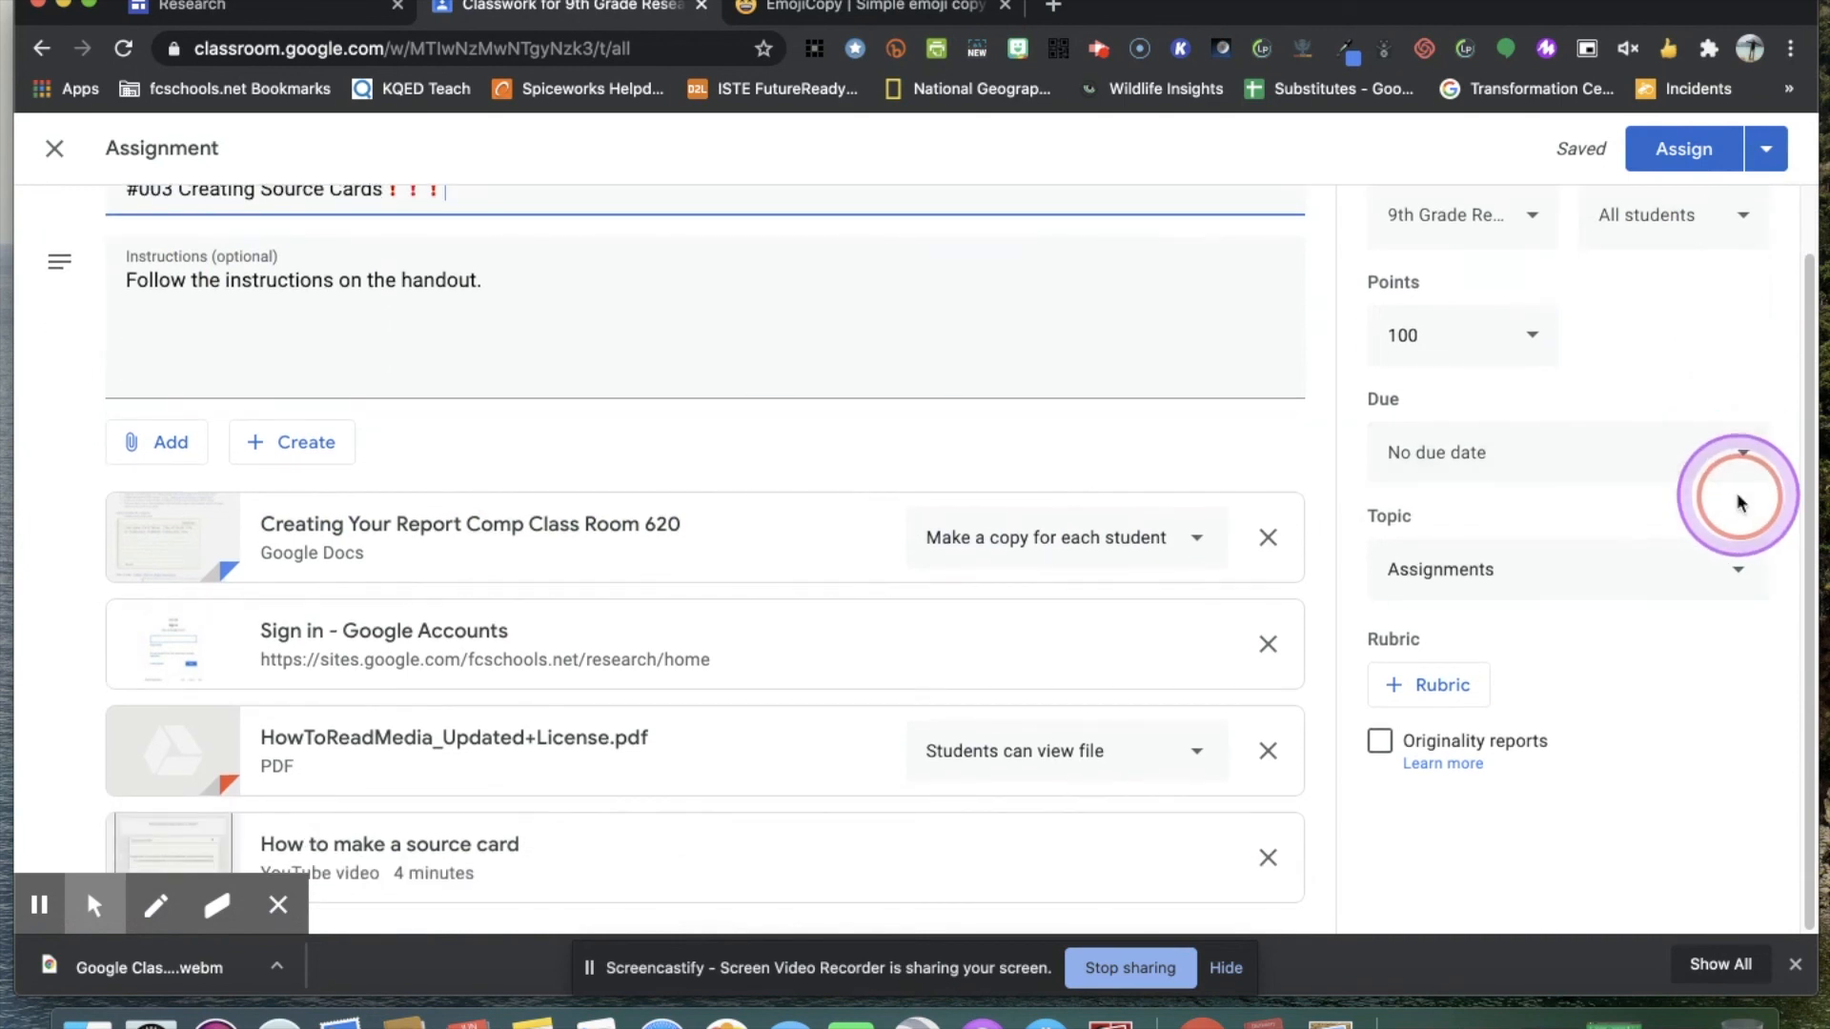
{"action": "scroll", "coordinate": [1744, 474], "scroll_direction": "up", "scroll_amount": 1}
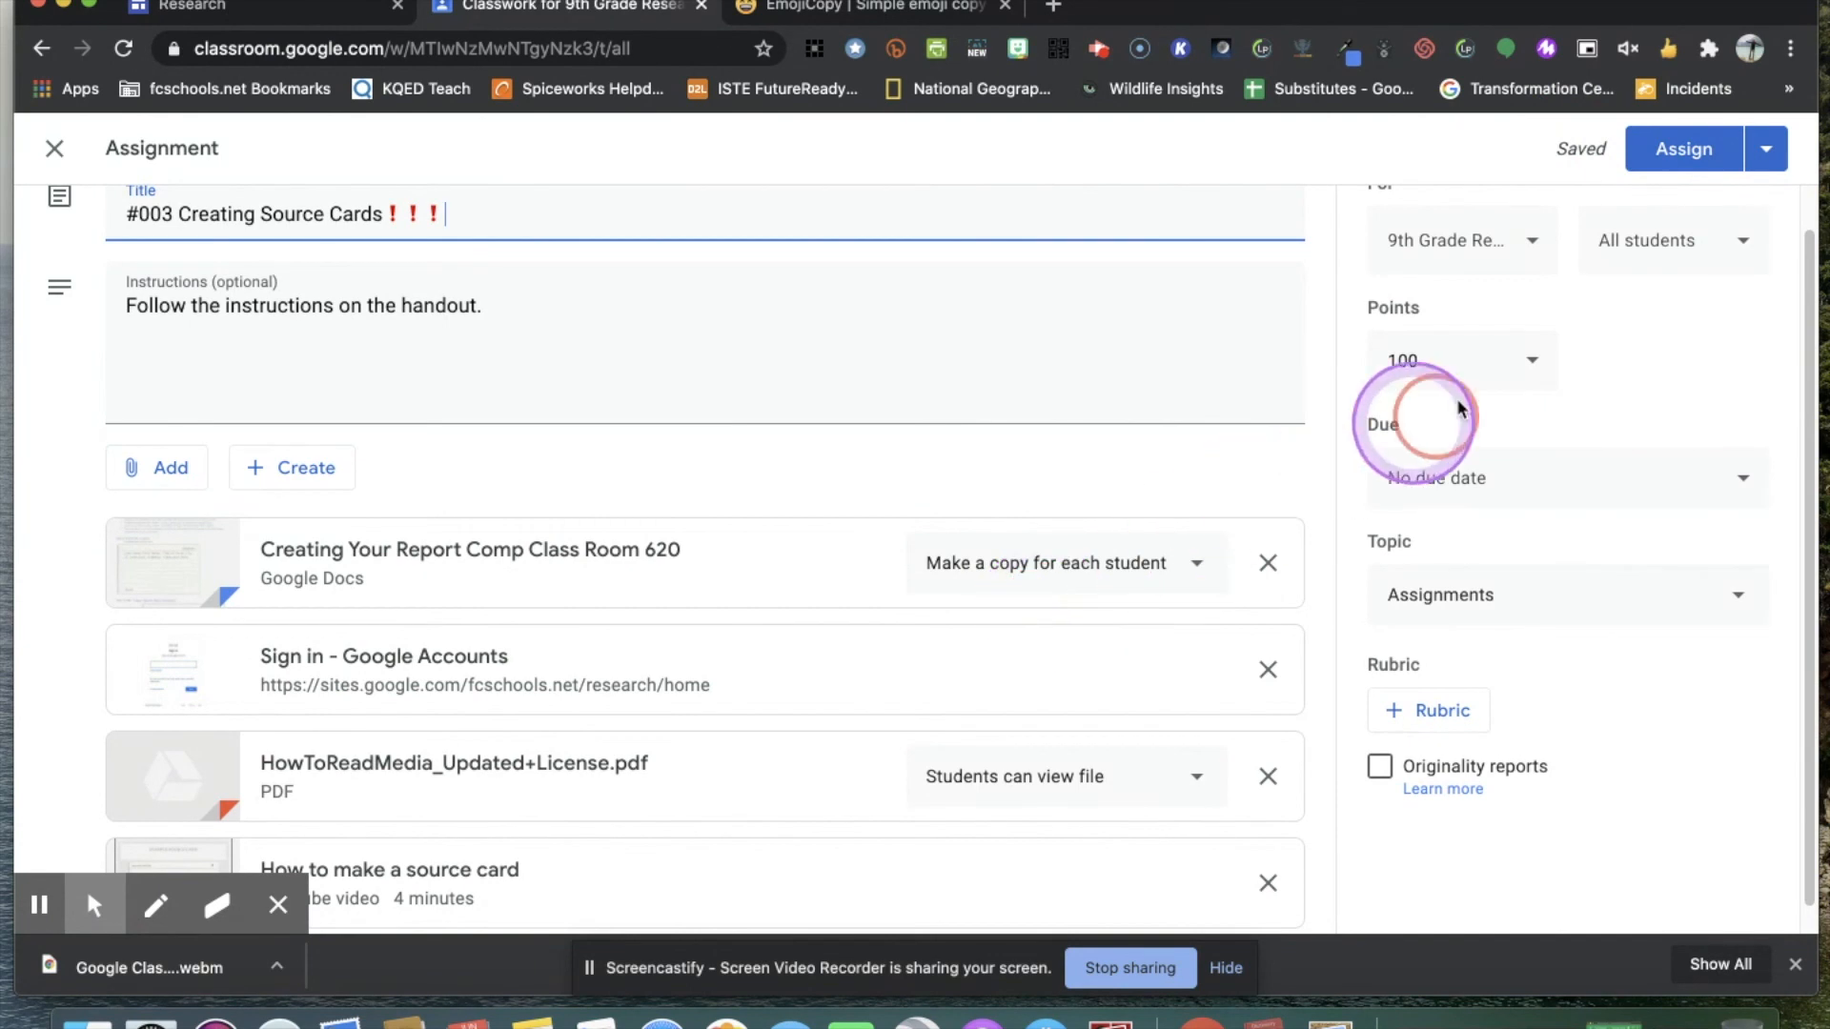
{"action": "left_click", "coordinate": [1763, 149]}
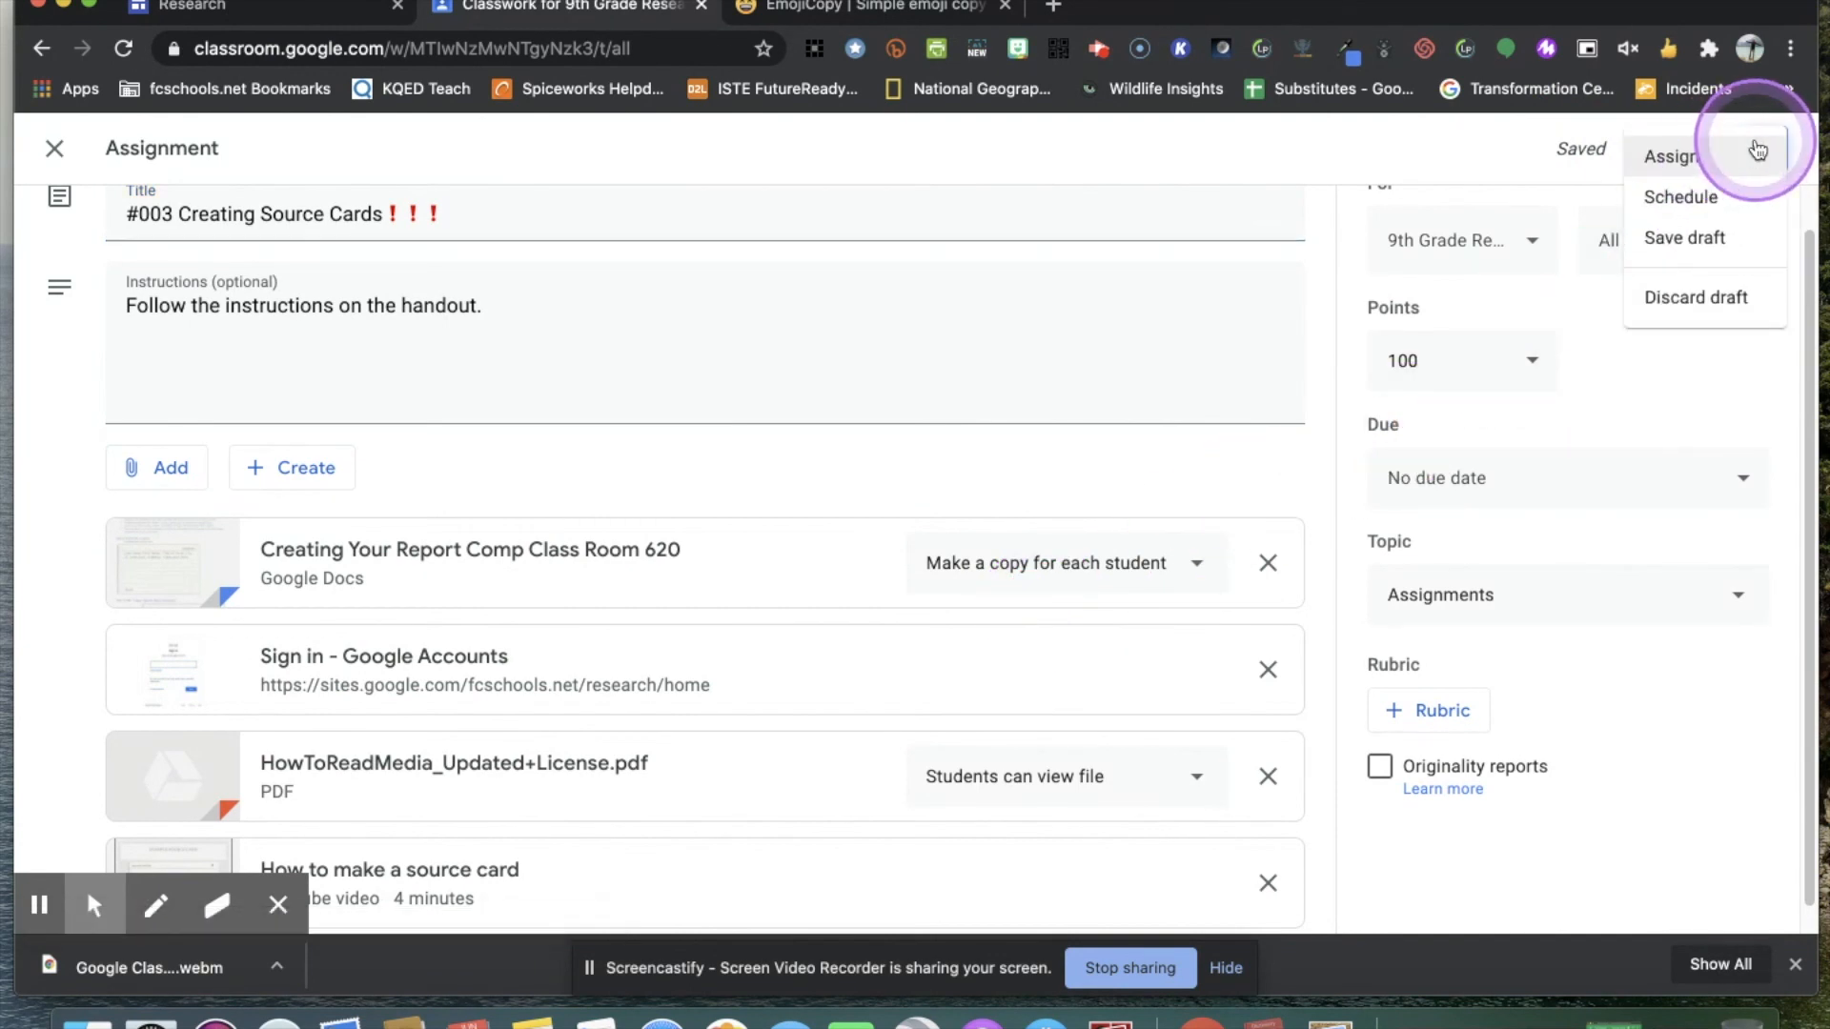
{"action": "left_click", "coordinate": [1683, 194]}
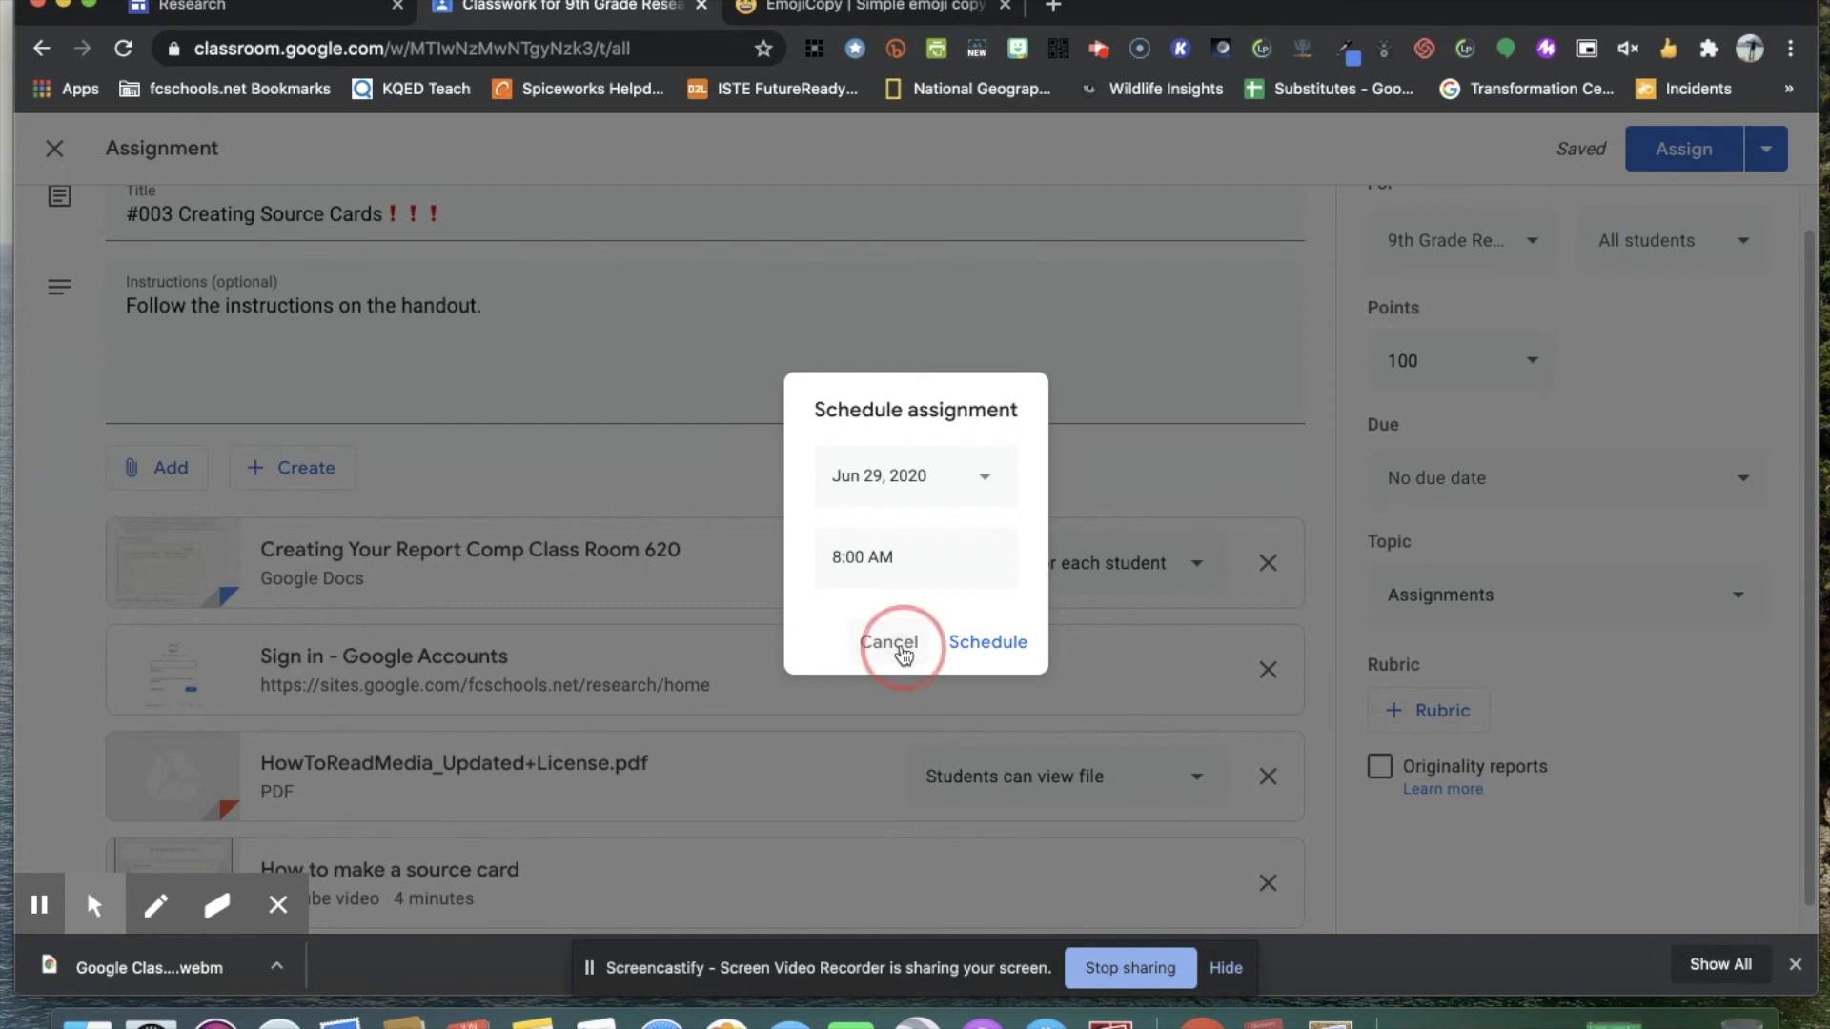
{"action": "left_click", "coordinate": [889, 643]}
Save the #003 Creating Source Cards assignment as a draft.
{"action": "left_click", "coordinate": [1766, 148]}
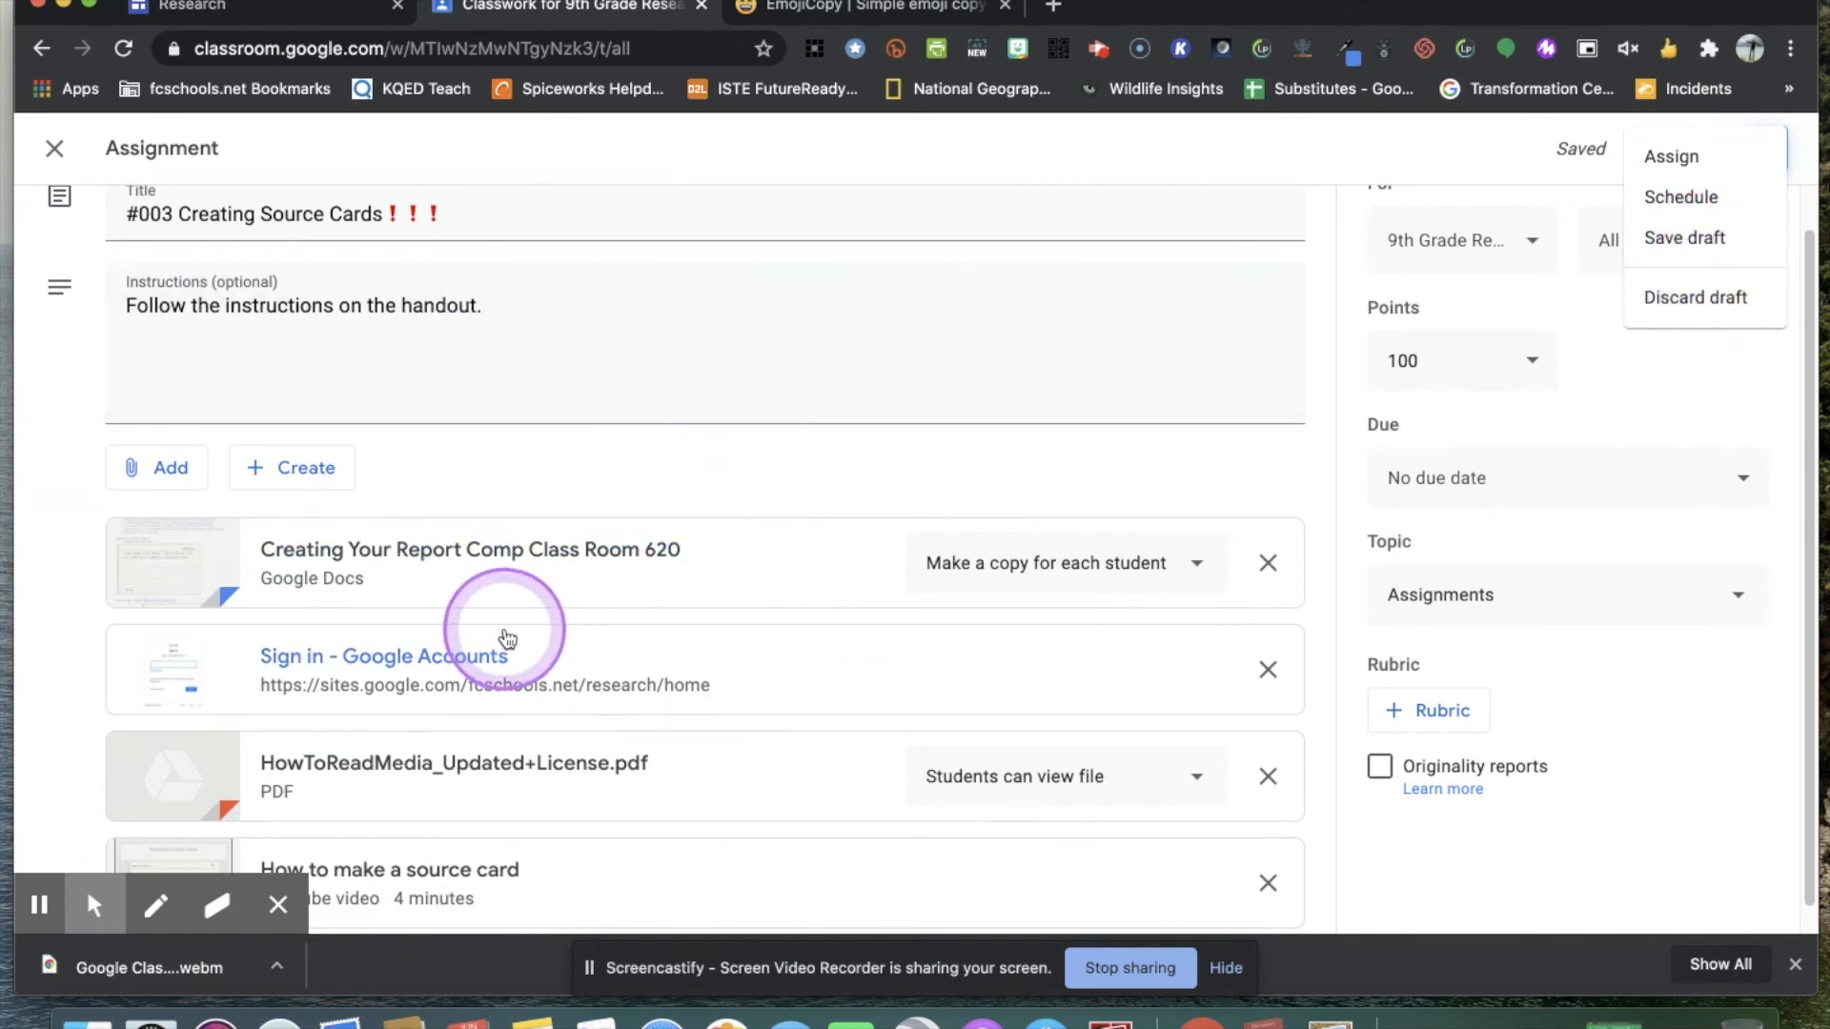
{"action": "left_click", "coordinate": [1698, 242]}
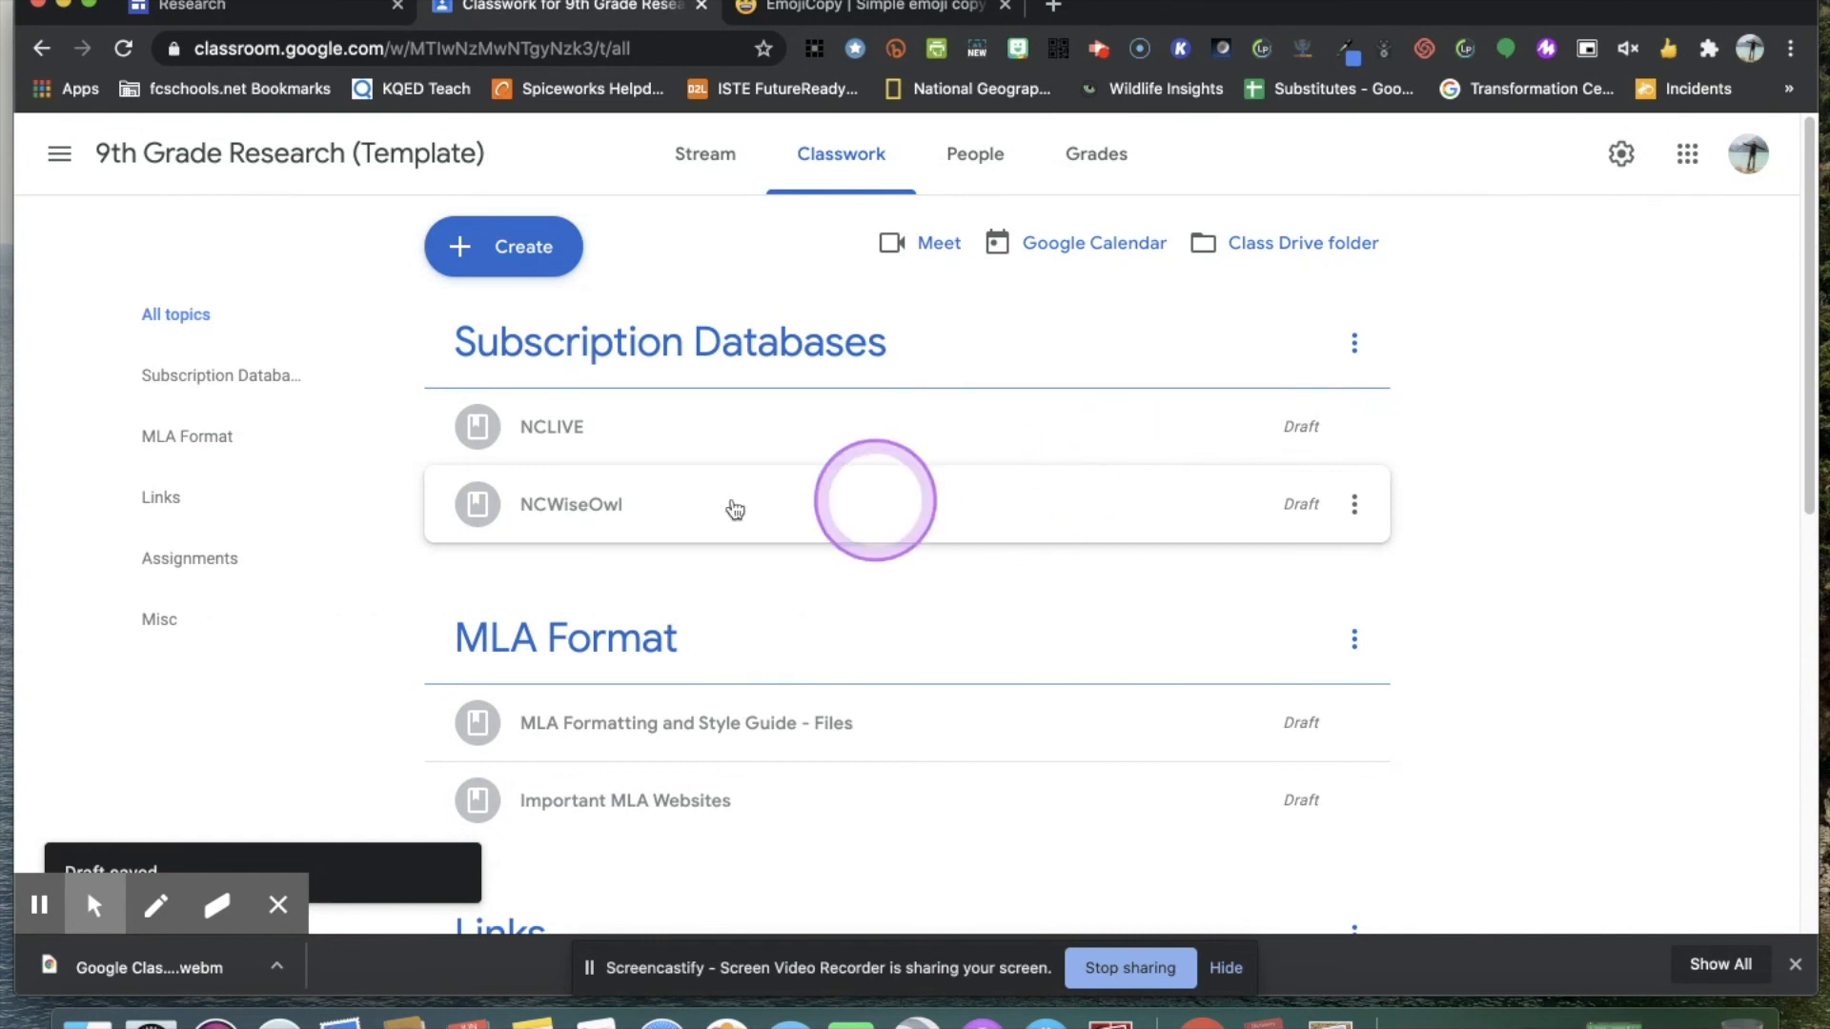
Show only the Assignments topic in the classwork and look through its draft assignments.
{"action": "scroll", "coordinate": [890, 526], "scroll_direction": "down", "scroll_amount": 1}
{"action": "left_click", "coordinate": [167, 526]}
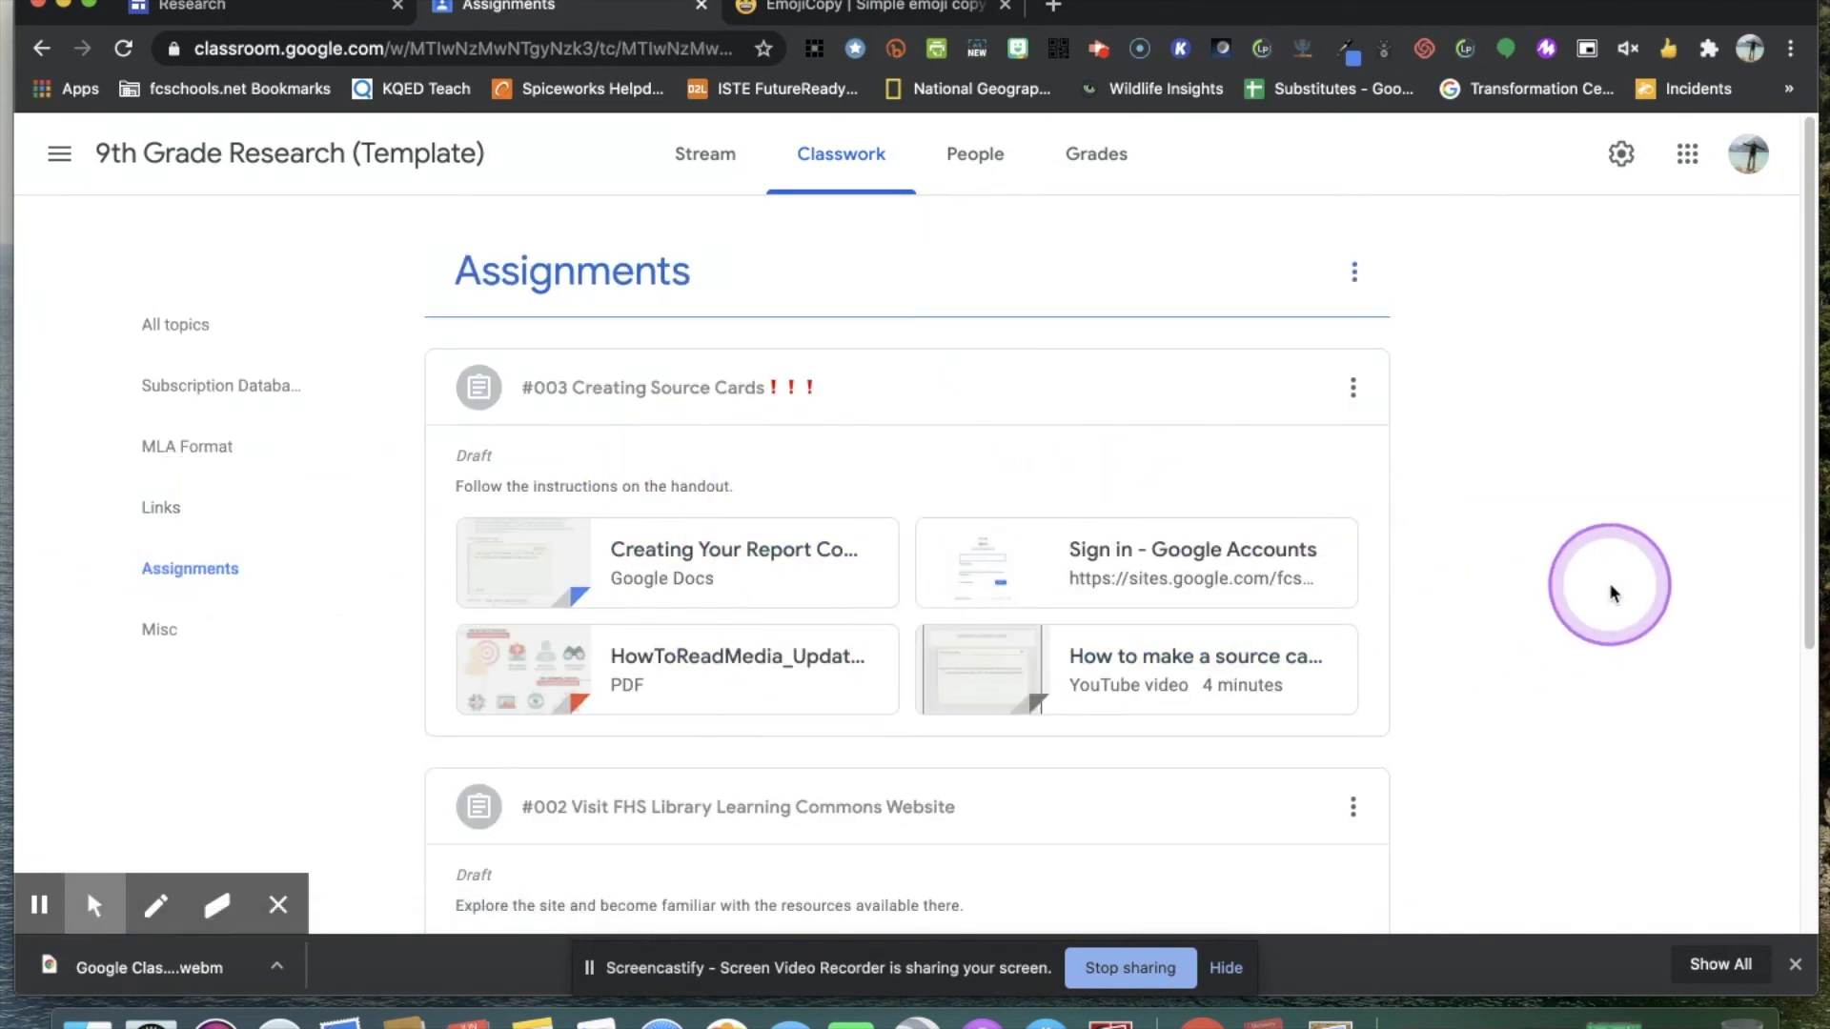
{"action": "scroll", "coordinate": [1610, 592], "scroll_direction": "down", "scroll_amount": 5}
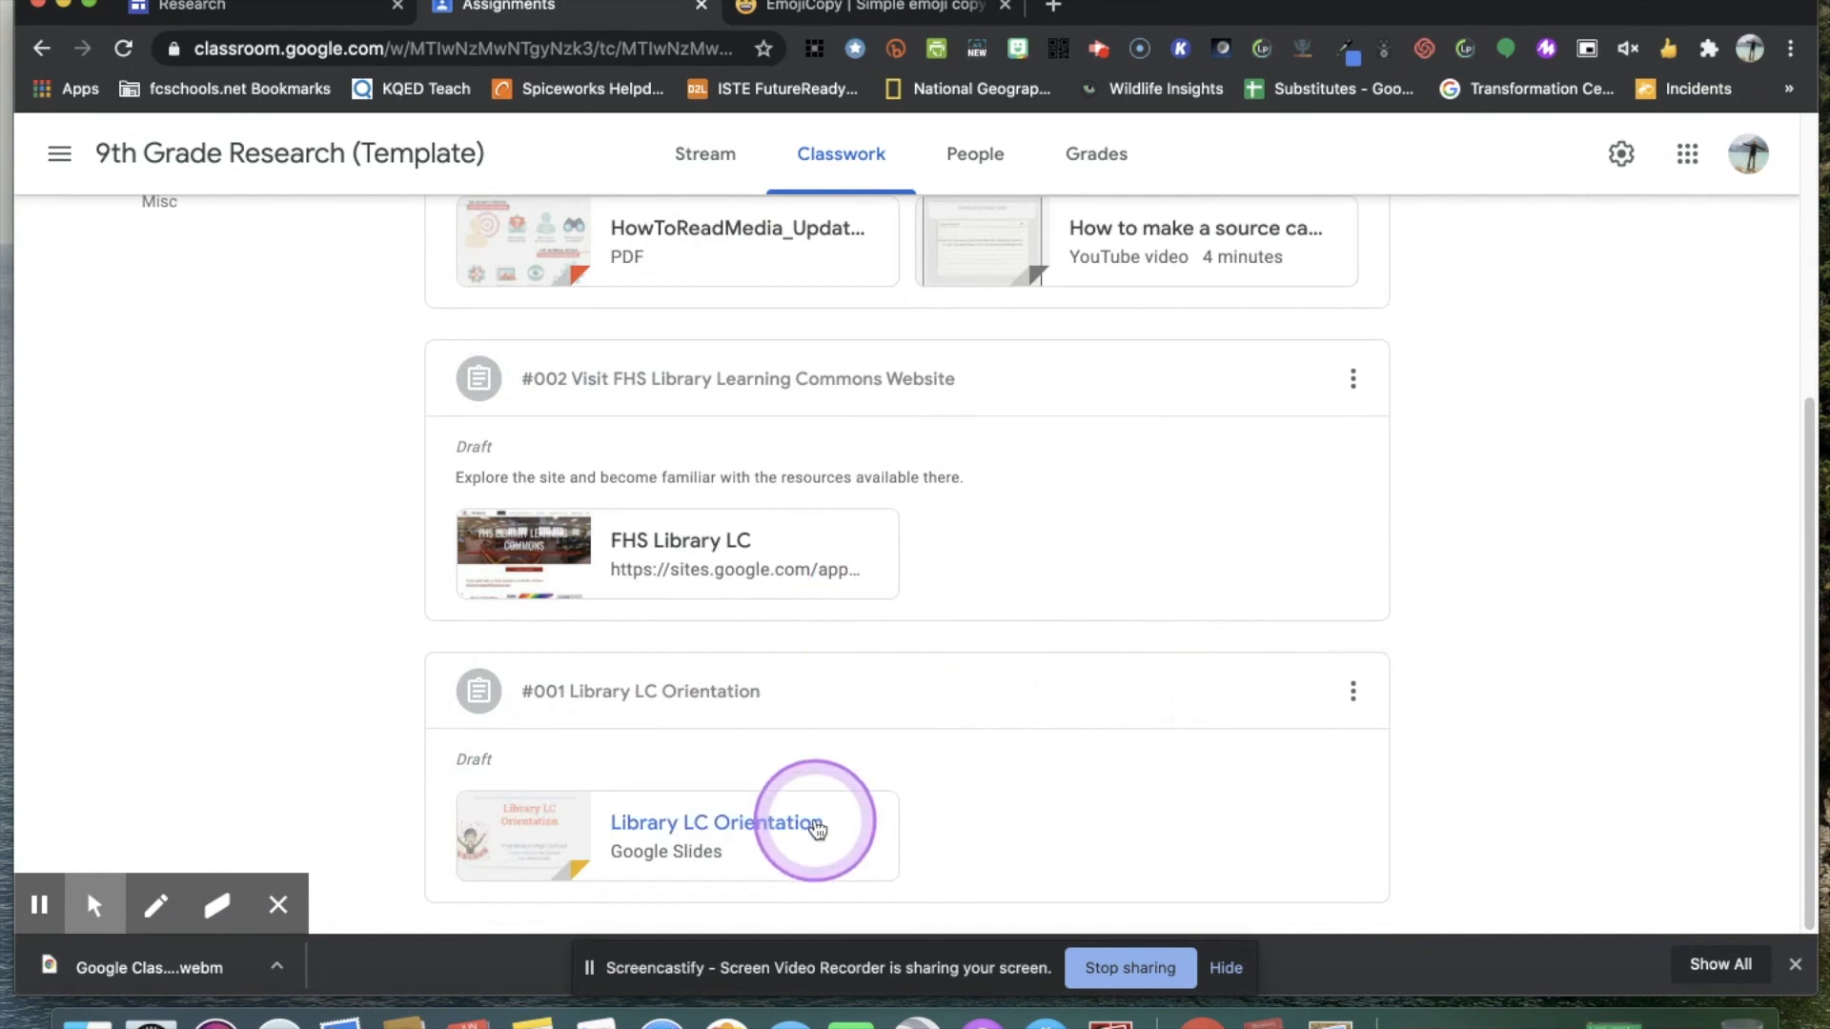
{"action": "scroll", "coordinate": [966, 633], "scroll_direction": "up", "scroll_amount": 1}
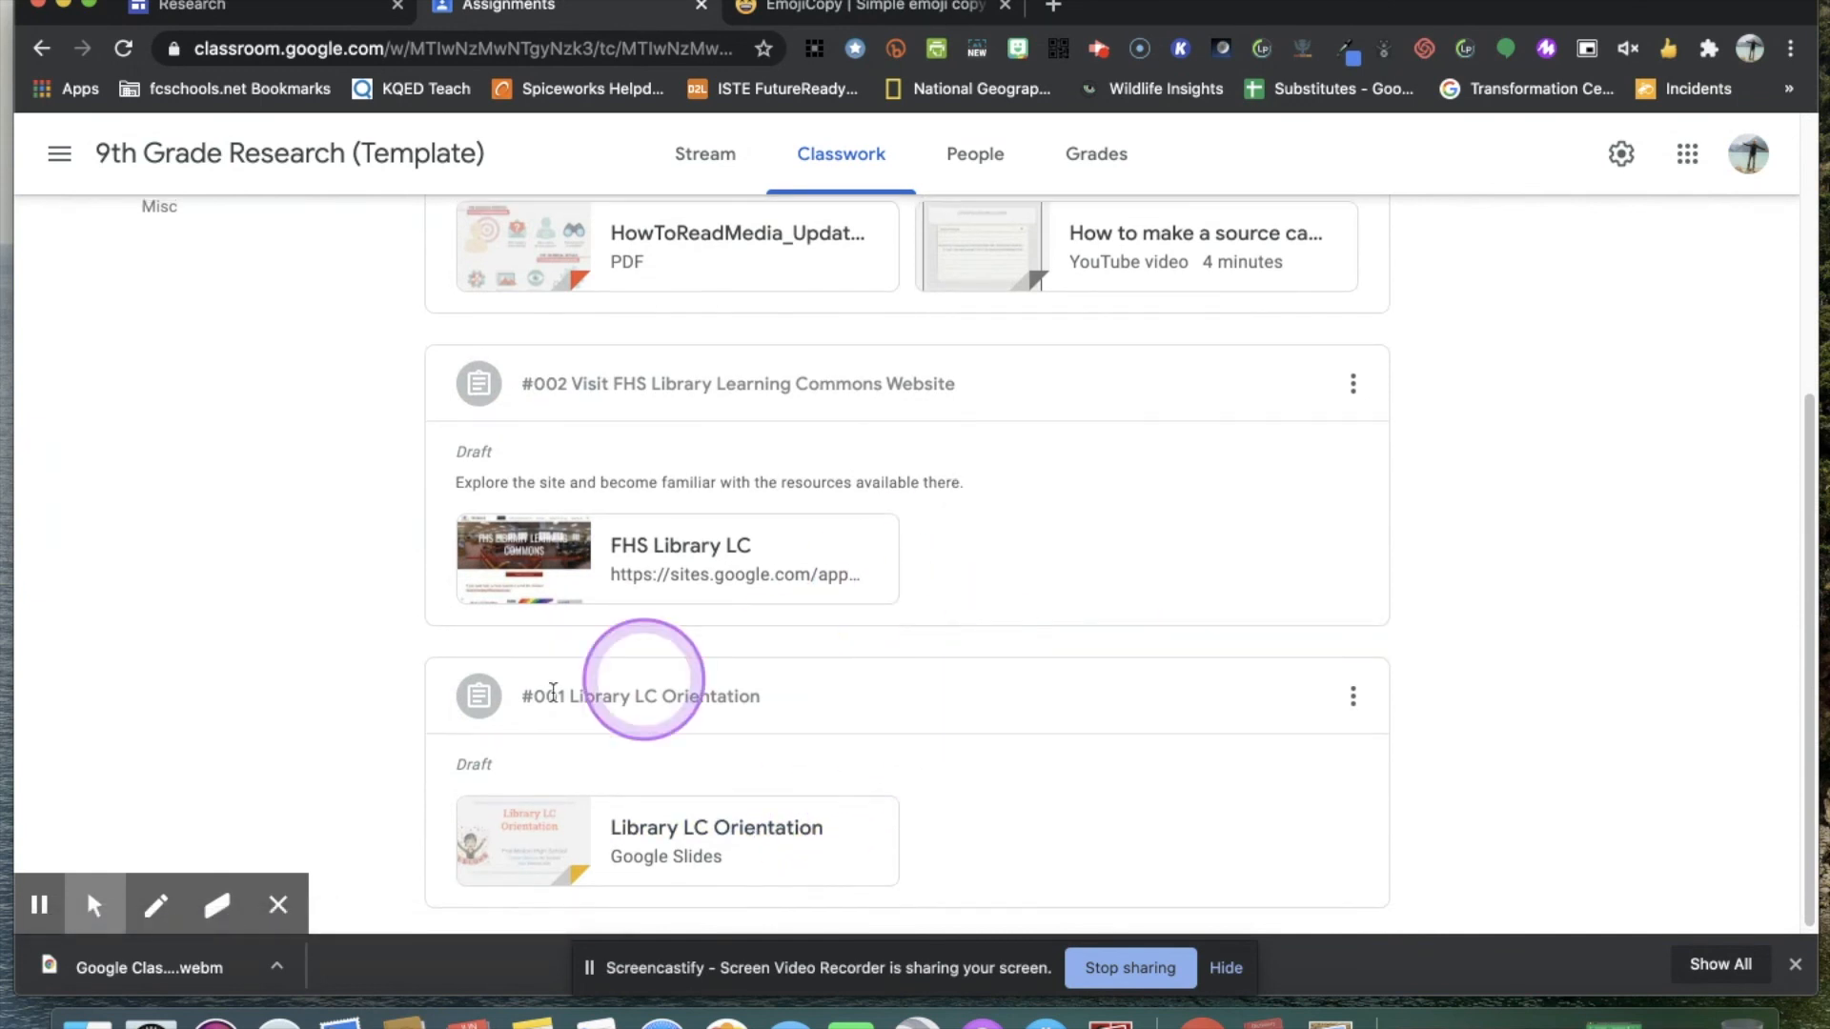
{"action": "scroll", "coordinate": [906, 553], "scroll_direction": "up", "scroll_amount": 5}
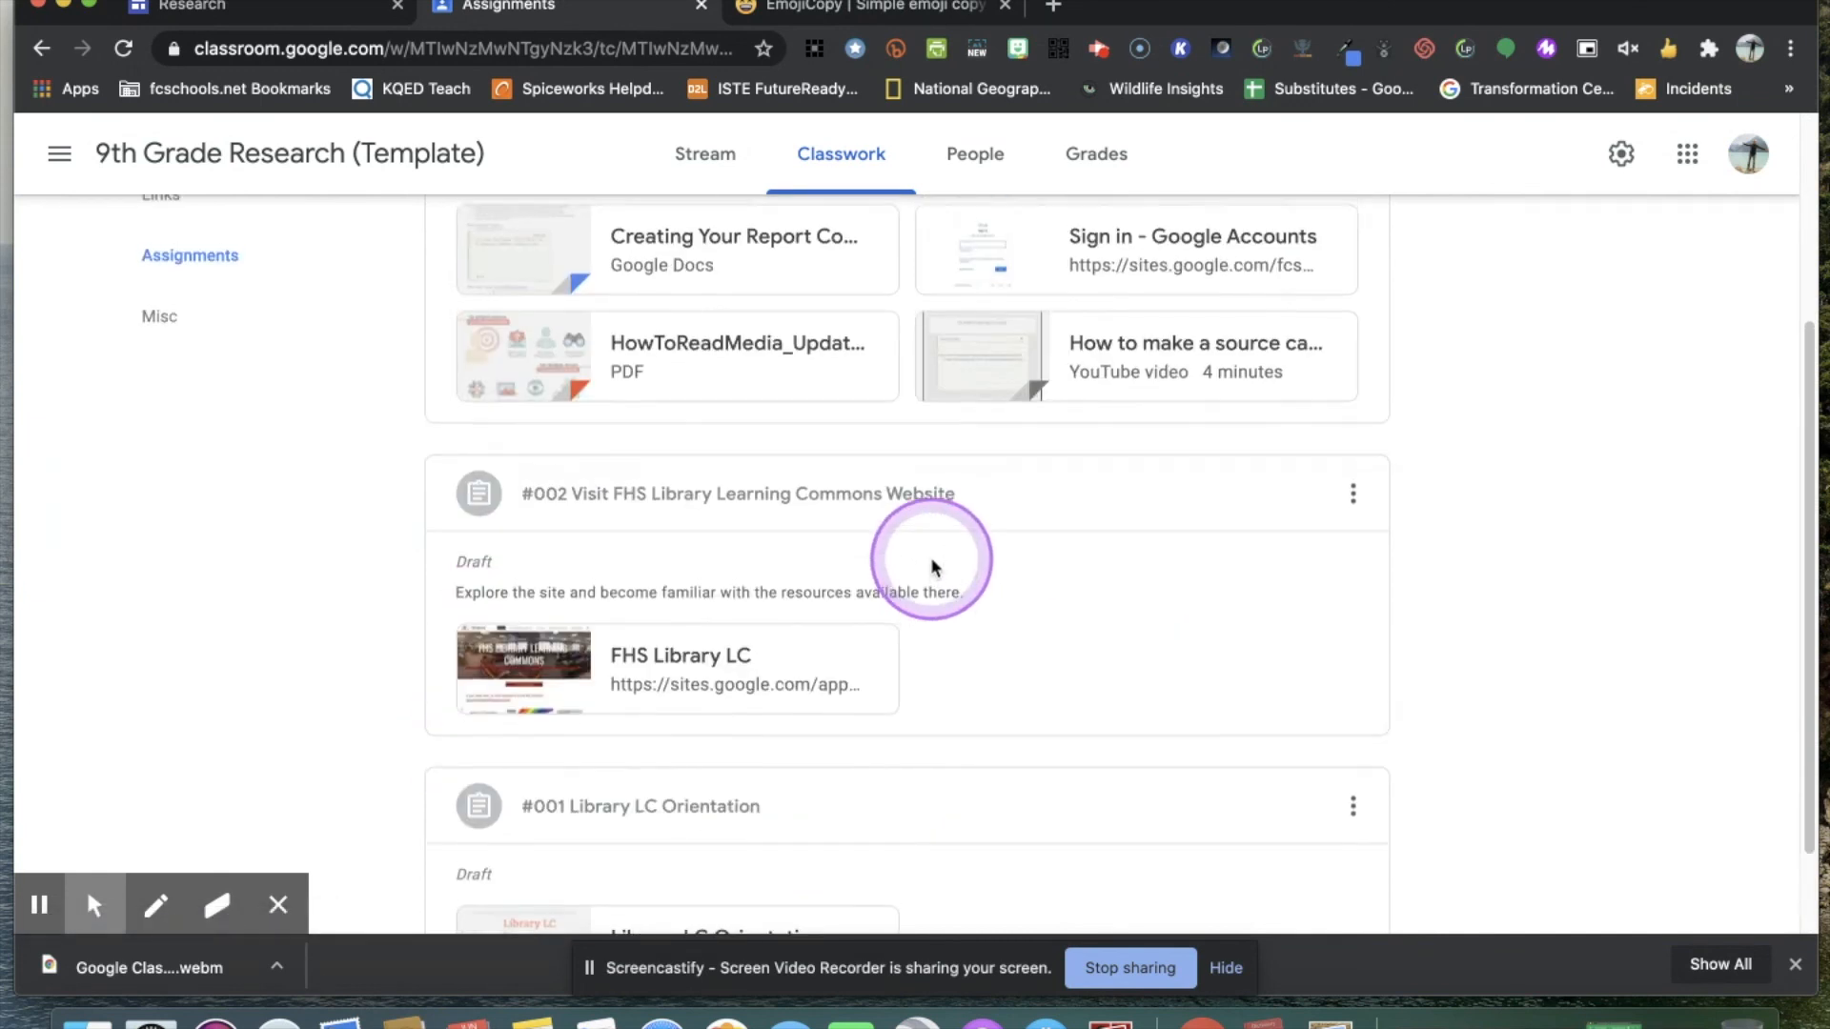